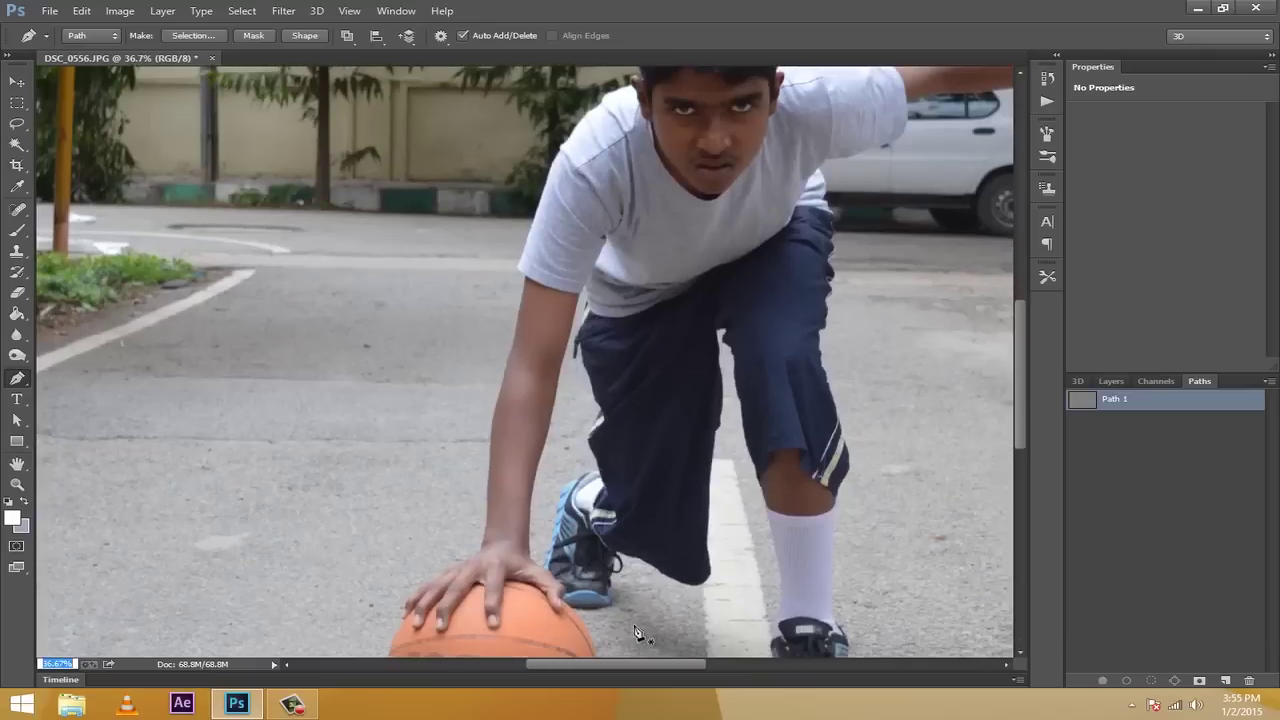
Start a Pen path at the bottom of the basketball and trace its lower-left edge
scroll(1021, 373, left, 5)
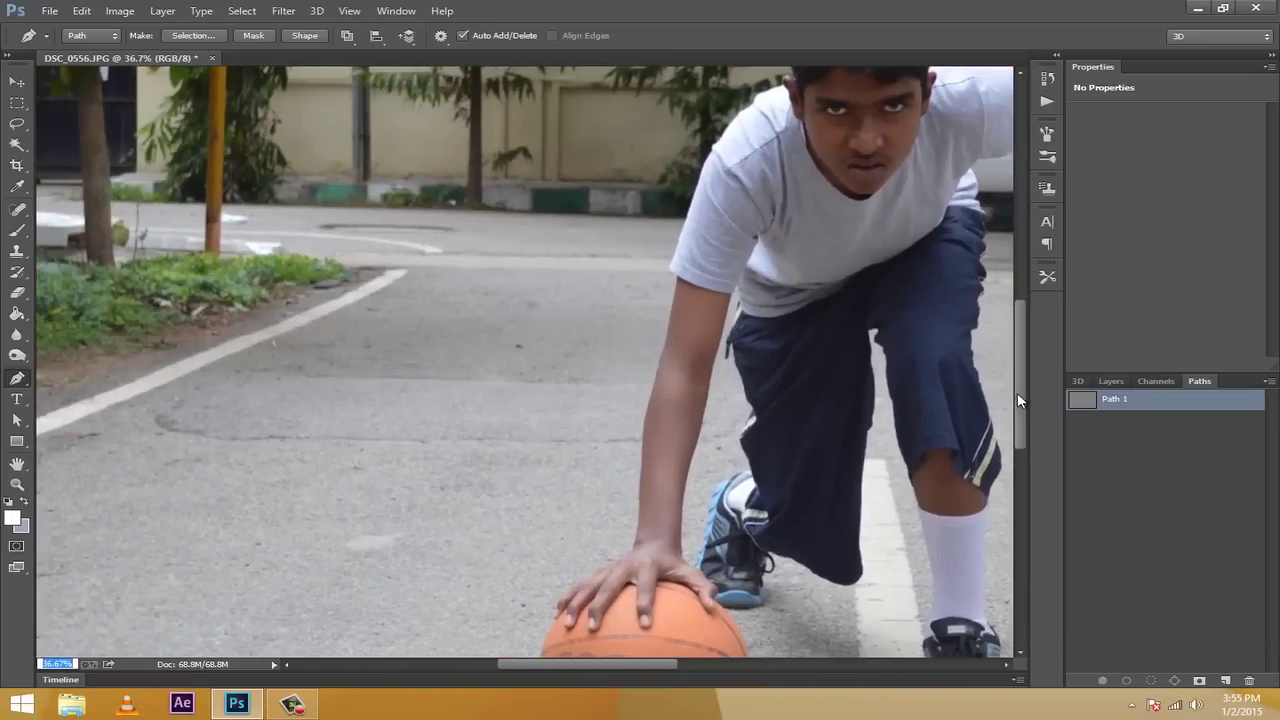
scroll(1017, 392, down, 2)
drag(668, 668, 626, 666)
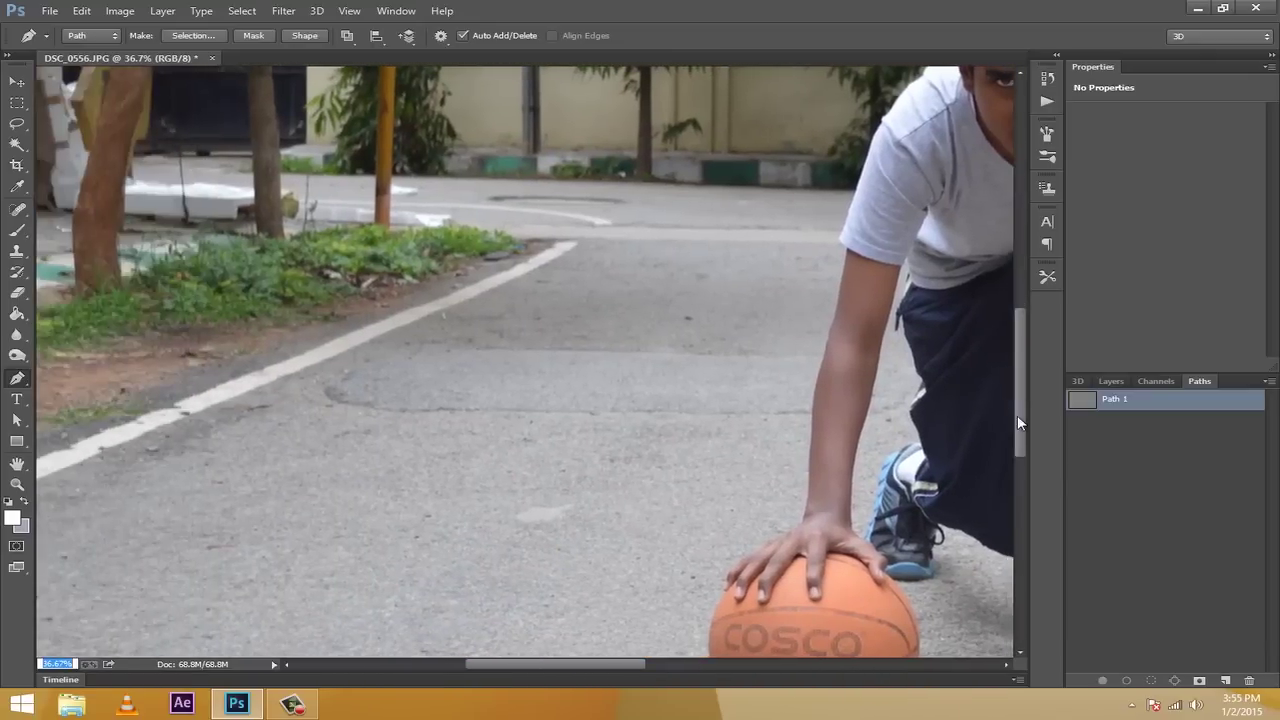
drag(1017, 415, 1021, 474)
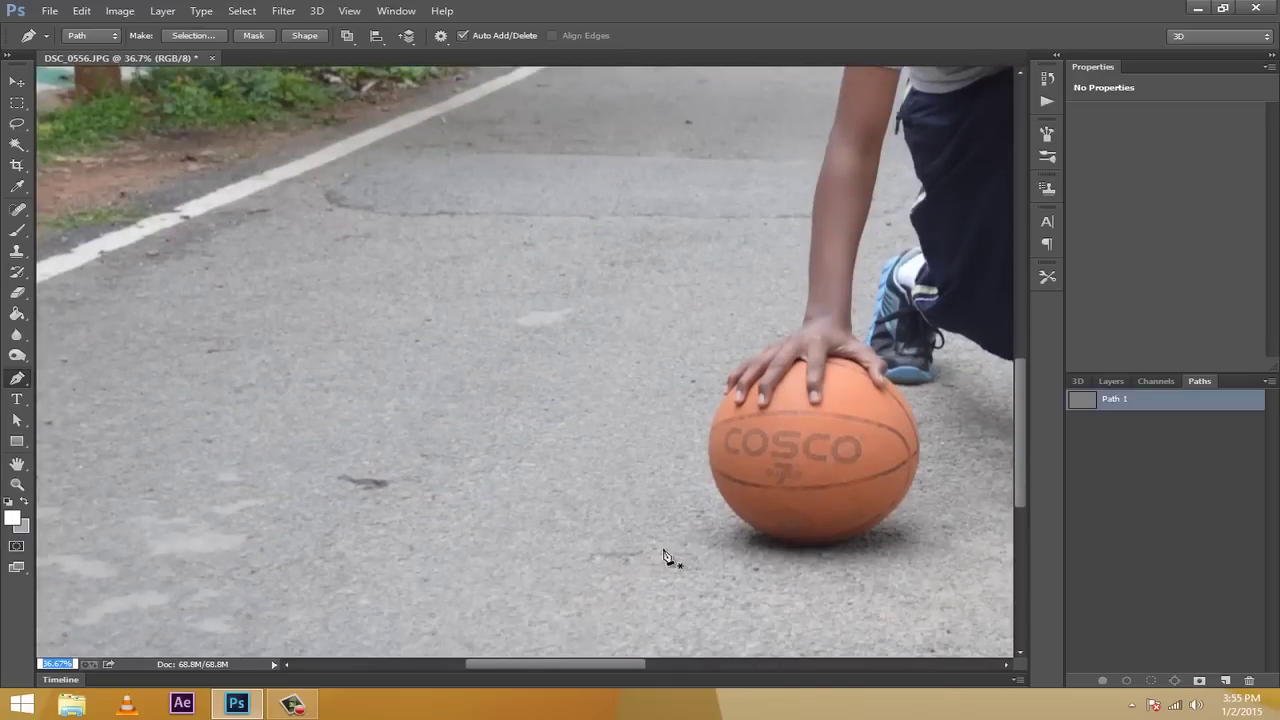
text(66.67)
key(Return)
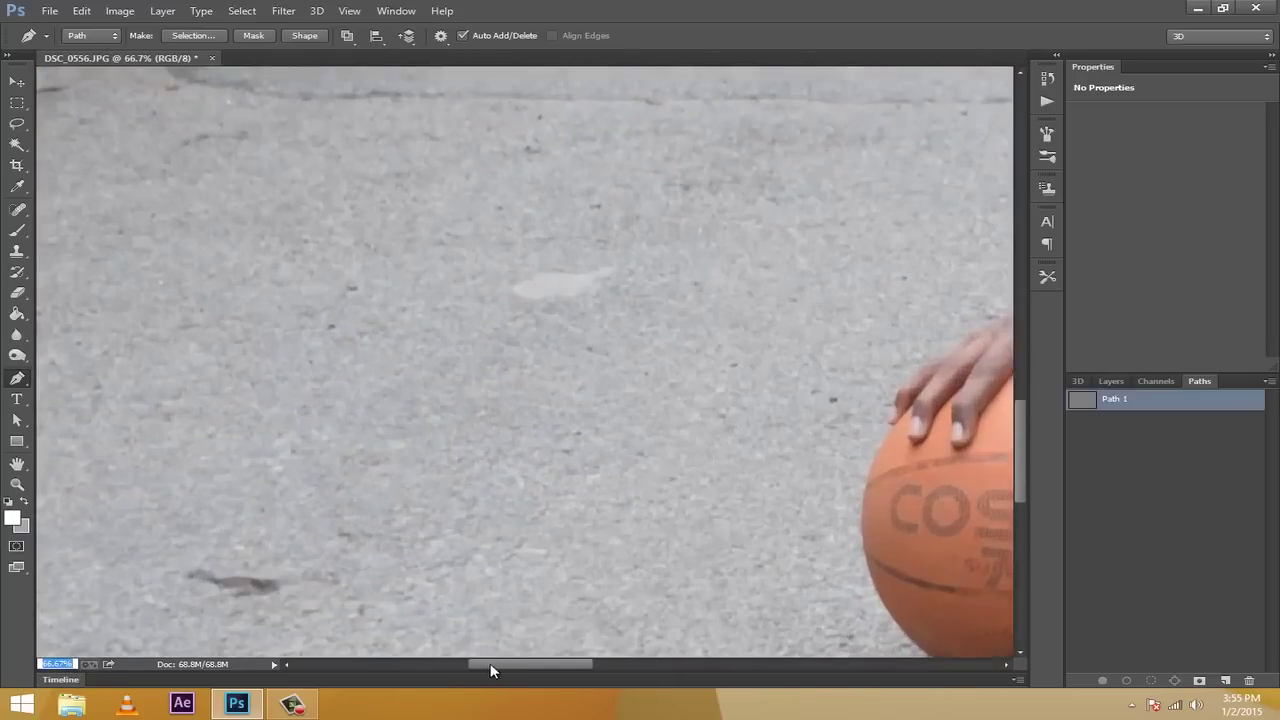
drag(491, 668, 551, 668)
drag(1015, 437, 1018, 467)
drag(703, 541, 637, 540)
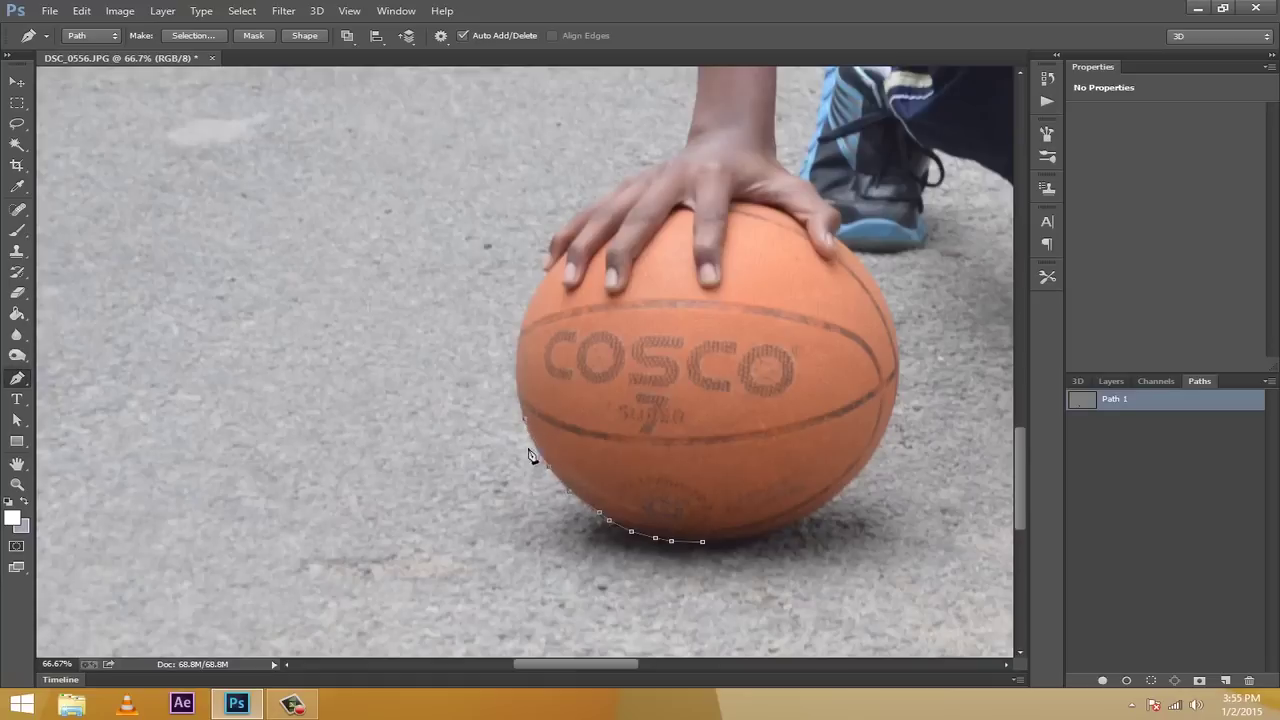
Continue the path up the basketball's left edge and around the tip of the little finger
scroll(525, 458, up, 2)
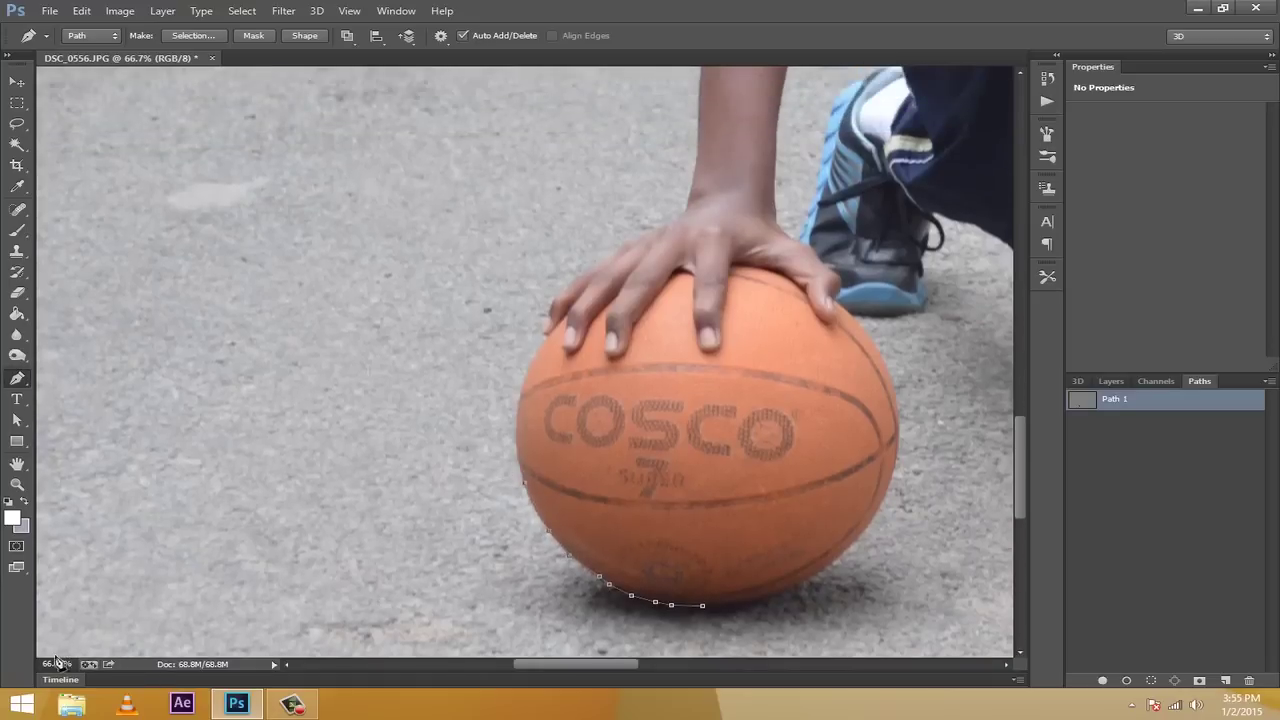
drag(65, 668, 572, 612)
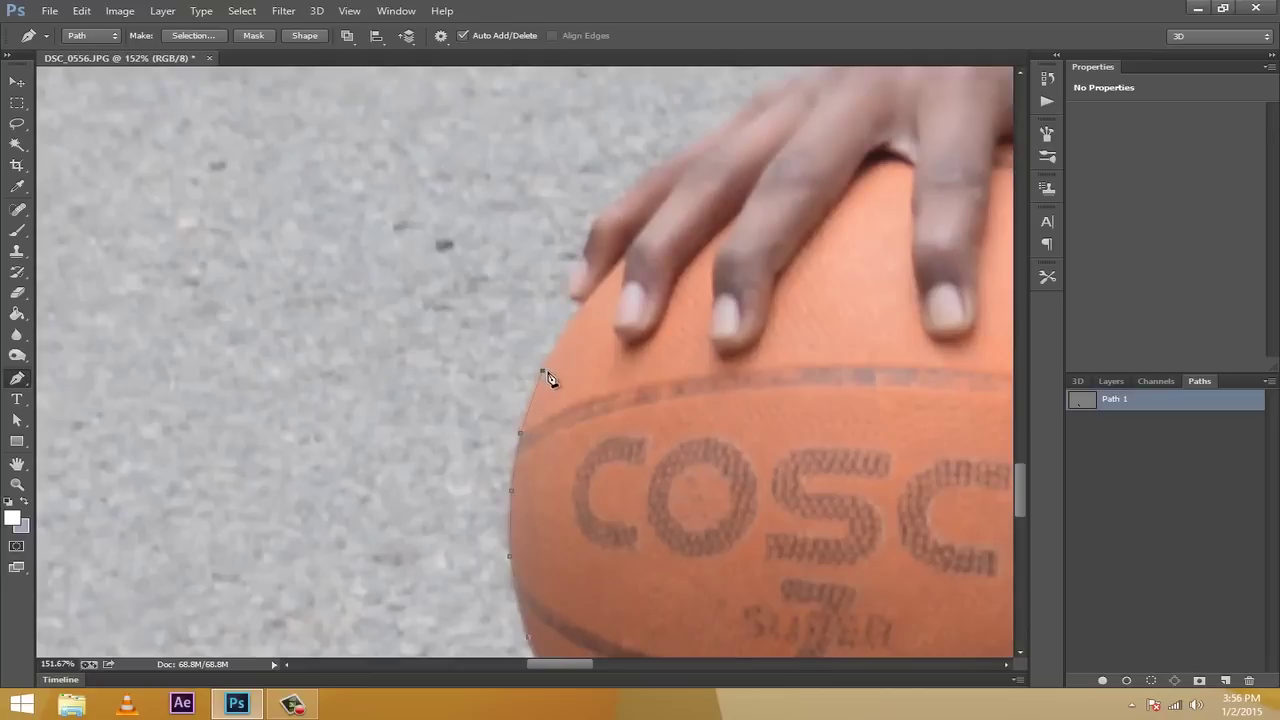
scroll(555, 382, up, 2)
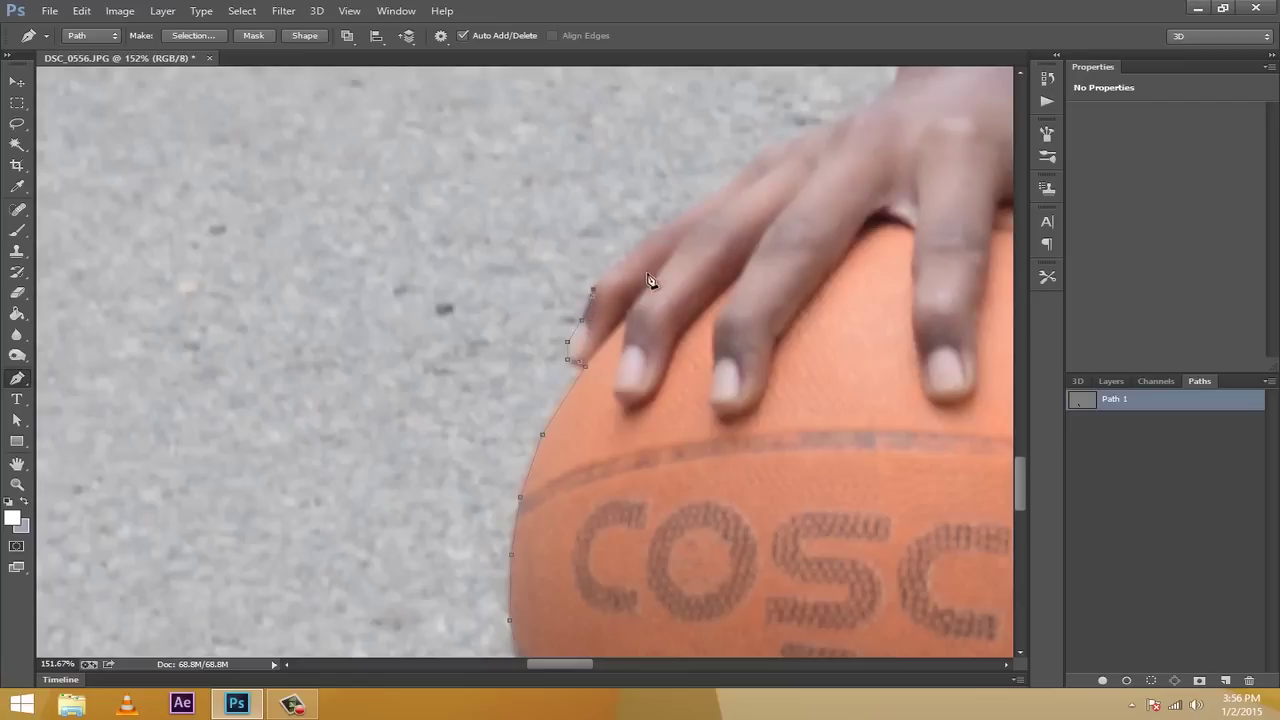
scroll(648, 280, up, 2)
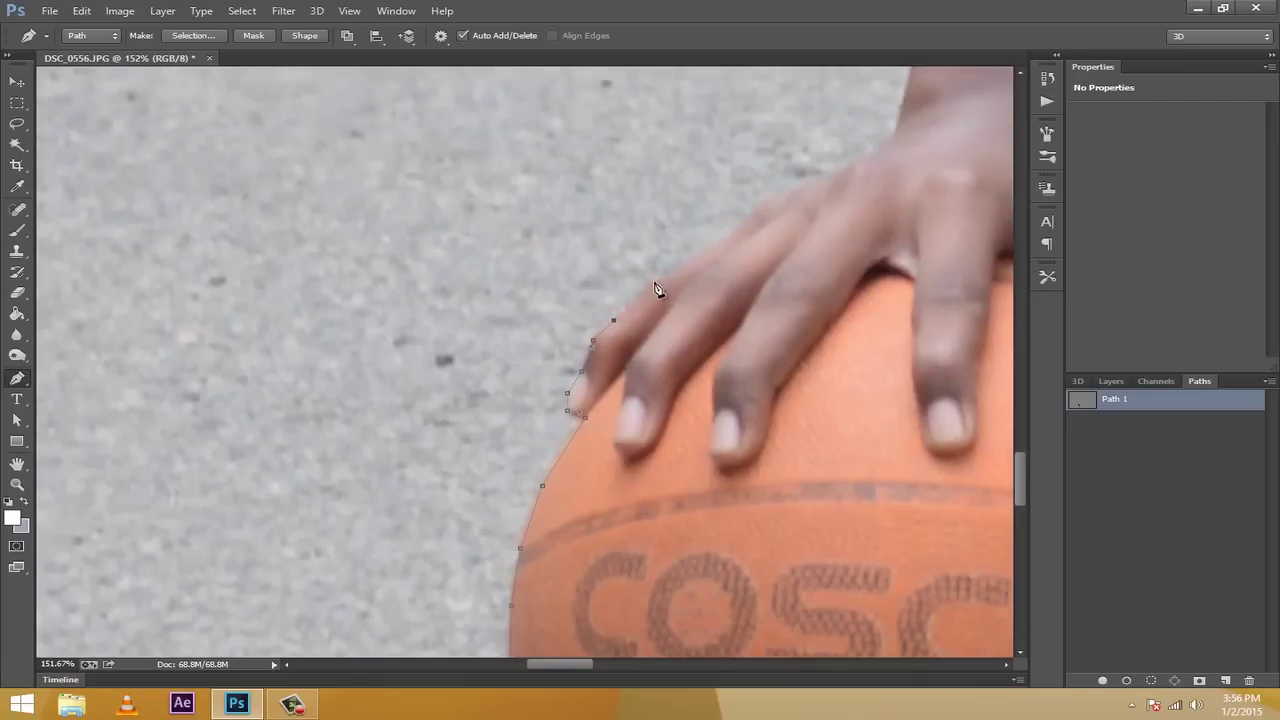
Trace the path along the upper edge of the little finger to the knuckle
click(668, 275)
click(684, 263)
click(704, 253)
click(721, 240)
click(748, 213)
click(778, 199)
scroll(830, 210, up, 2)
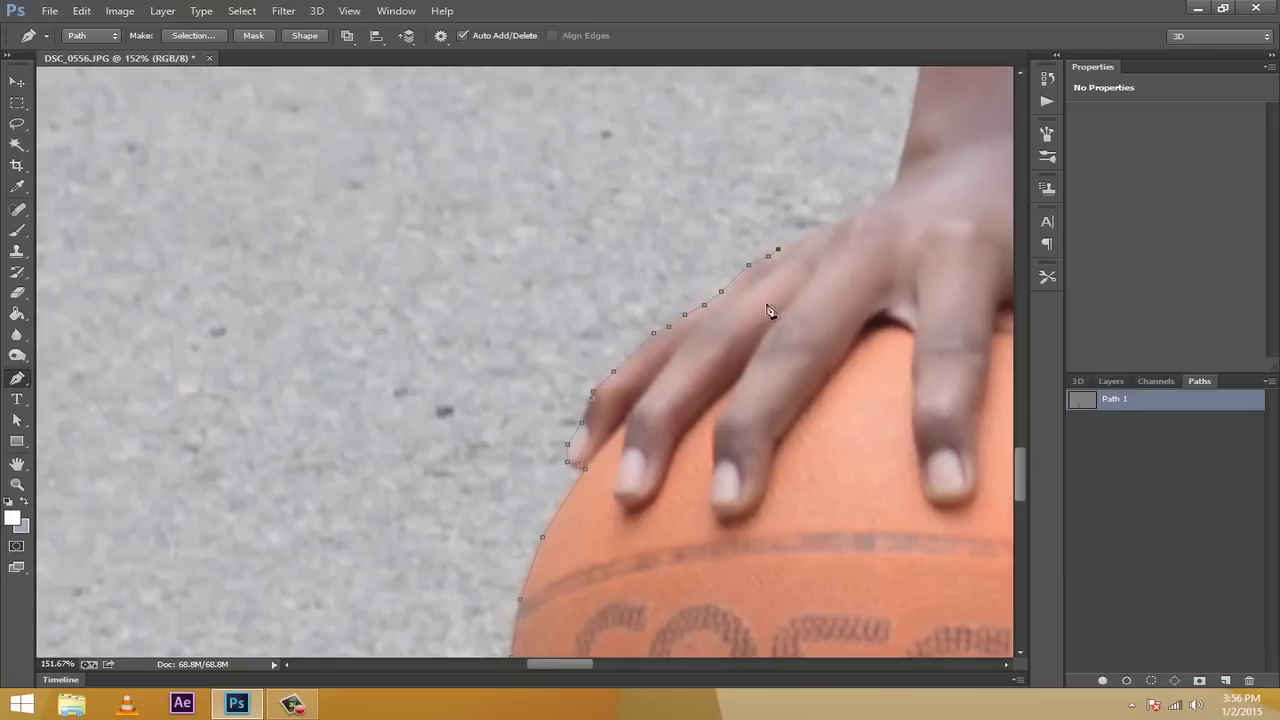
Undo the last few path points and retrace the outline more closely over the knuckles of the hand
drag(565, 665, 588, 662)
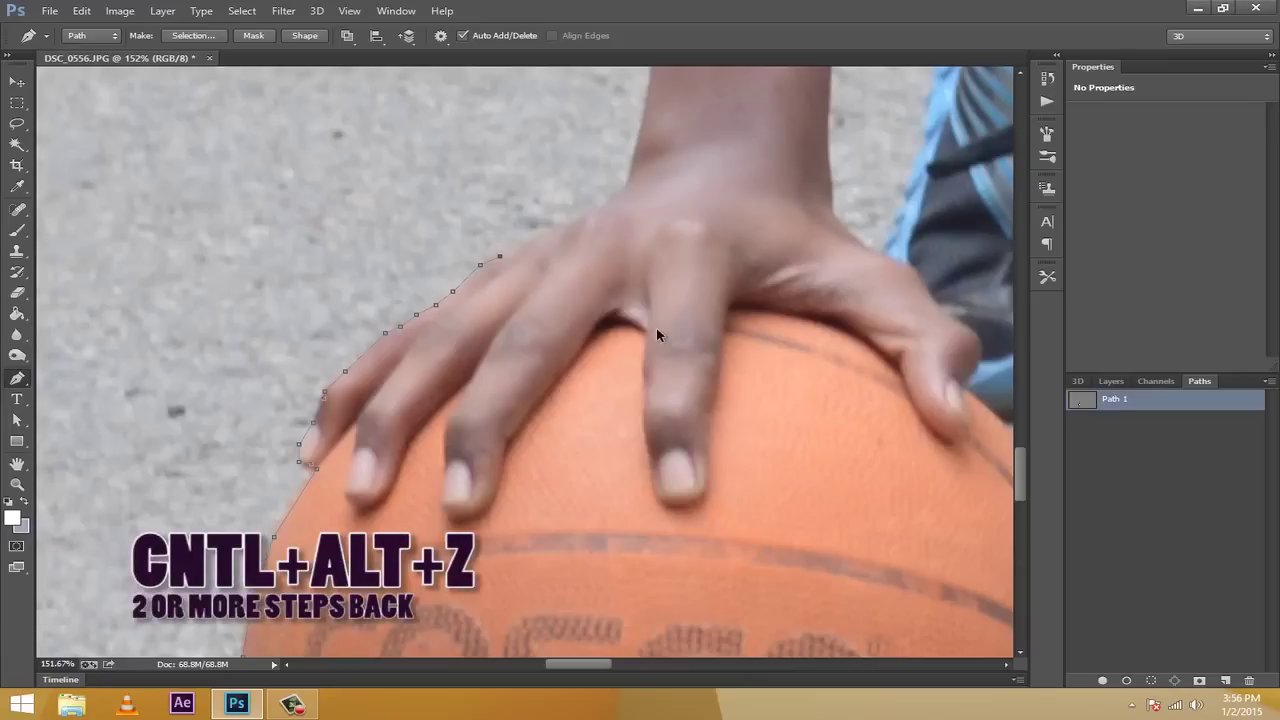
key(ctrl+alt+z)
key(ctrl+alt+z)
click(484, 265)
click(496, 255)
click(507, 247)
click(527, 242)
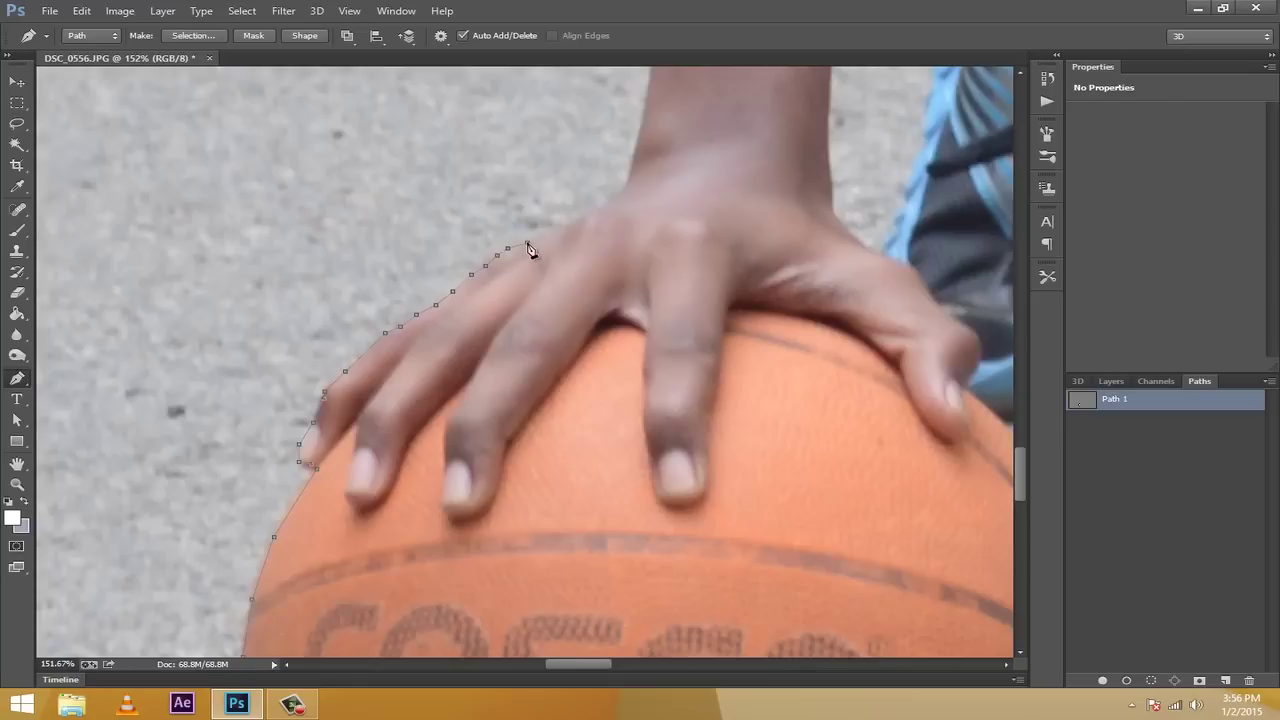
click(556, 232)
Extend the path over the back of the hand, around the wrist and up the left edge of the lower forearm
scroll(600, 218, up, 5)
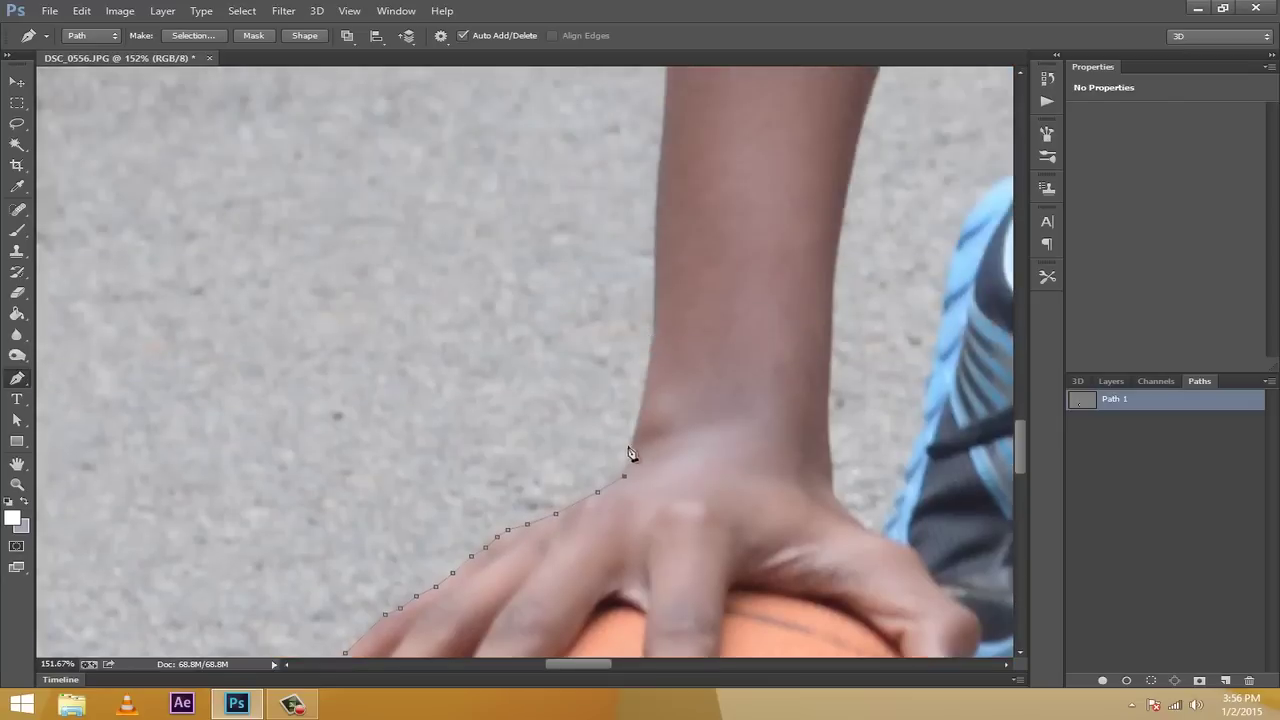
click(655, 455)
scroll(663, 403, up, 3)
click(660, 430)
scroll(660, 423, up, 3)
scroll(660, 423, up, 1)
click(660, 455)
click(668, 395)
scroll(675, 430, up, 3)
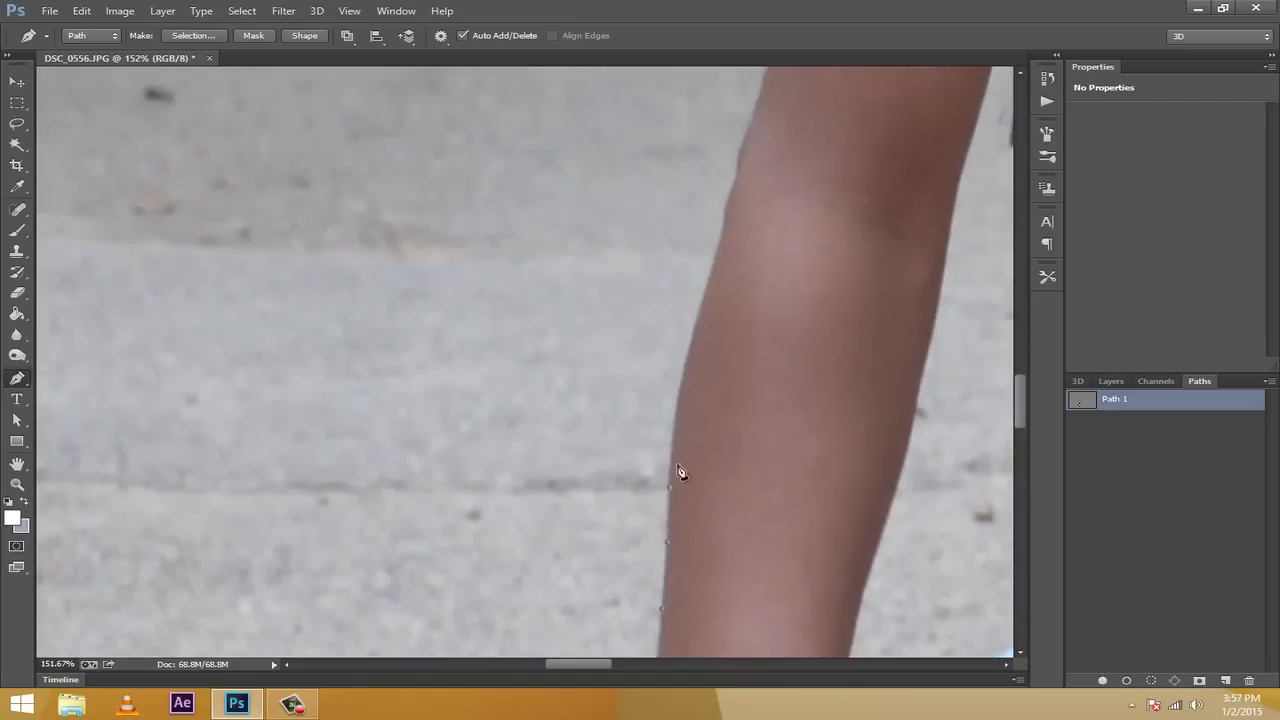
Trace the path along the arm's left edge, past the elbow and up to the sleeve hem
scroll(688, 430, up, 1)
click(684, 429)
click(690, 390)
scroll(700, 385, up, 1)
click(708, 356)
scroll(736, 314, up, 1)
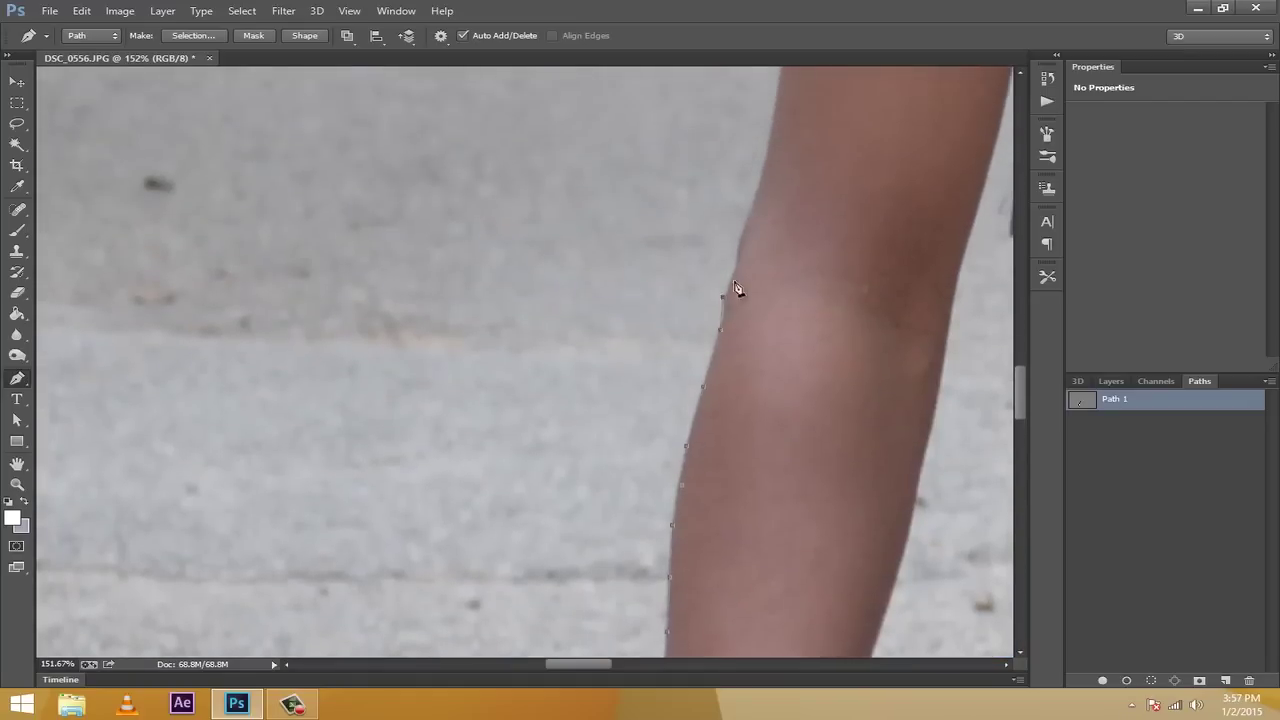
click(728, 292)
scroll(740, 350, up, 5)
click(769, 328)
scroll(790, 333, up, 5)
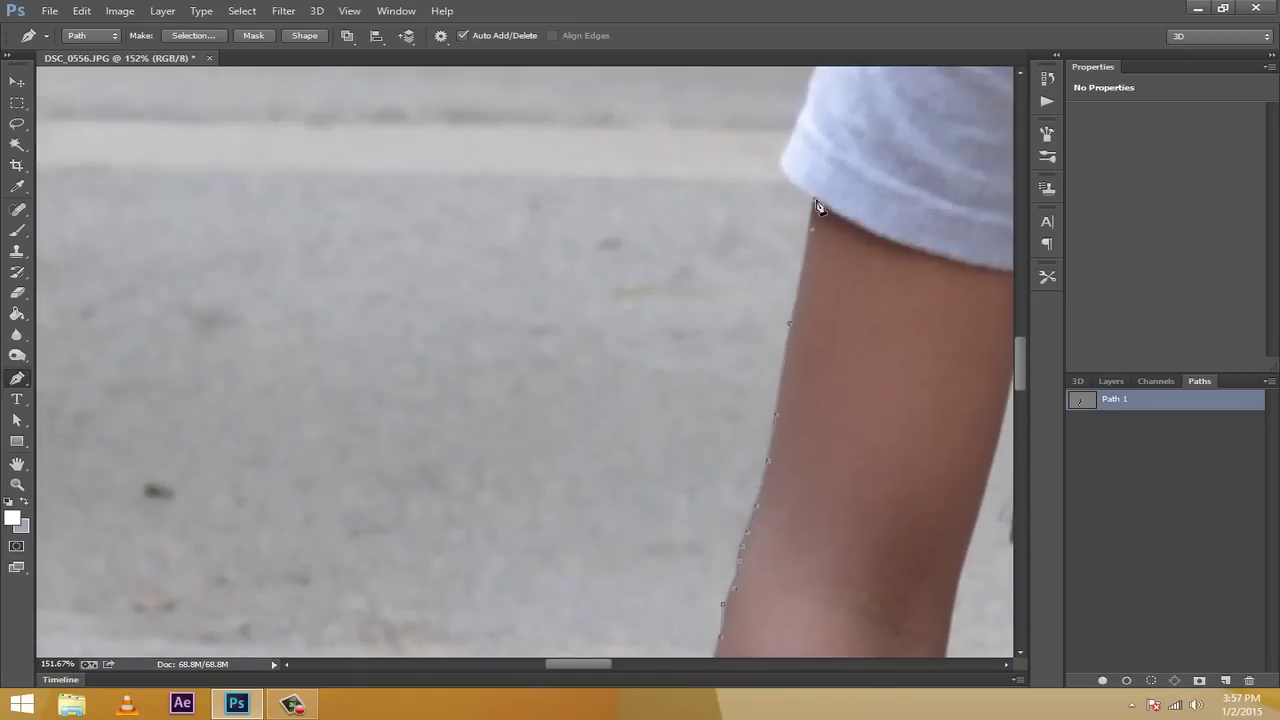
Trace the path around the corner of the sleeve hem and up the lower part of the sleeve's outer edge
scroll(818, 207, up, 5)
click(805, 350)
click(786, 322)
scroll(811, 471, up, 8)
click(801, 509)
click(813, 478)
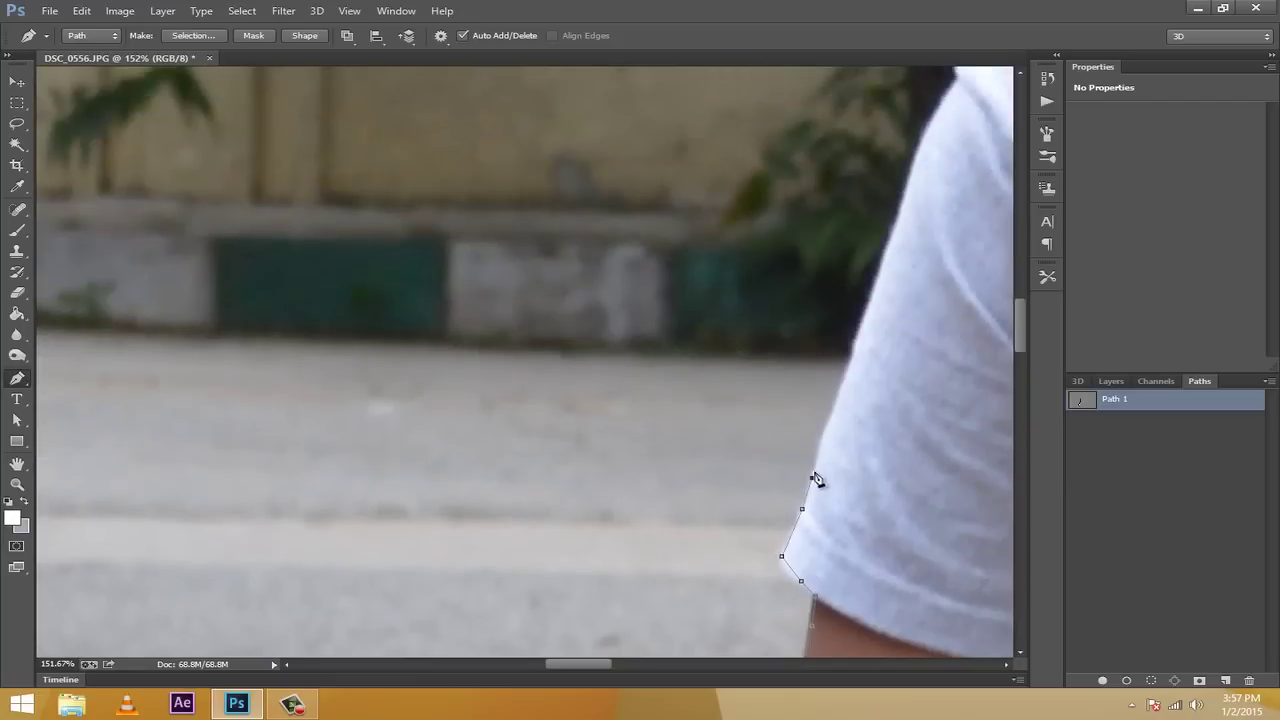
click(826, 427)
click(844, 377)
scroll(860, 368, up, 1)
click(853, 369)
Continue the path along the upper part of the sleeve's outer edge to the shoulder fold
scroll(868, 470, up, 7)
click(860, 540)
click(870, 508)
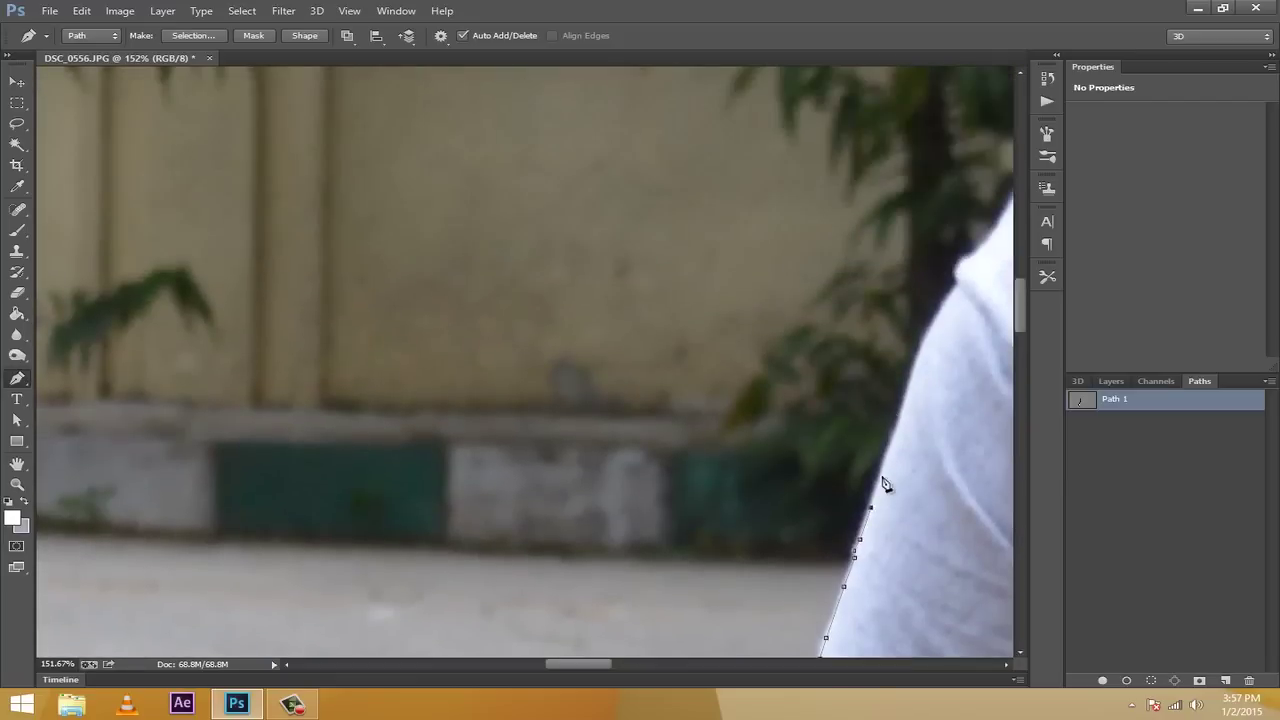
click(885, 467)
scroll(905, 435, up, 1)
click(898, 465)
click(909, 420)
click(922, 390)
click(935, 358)
click(958, 328)
scroll(960, 331, up, 3)
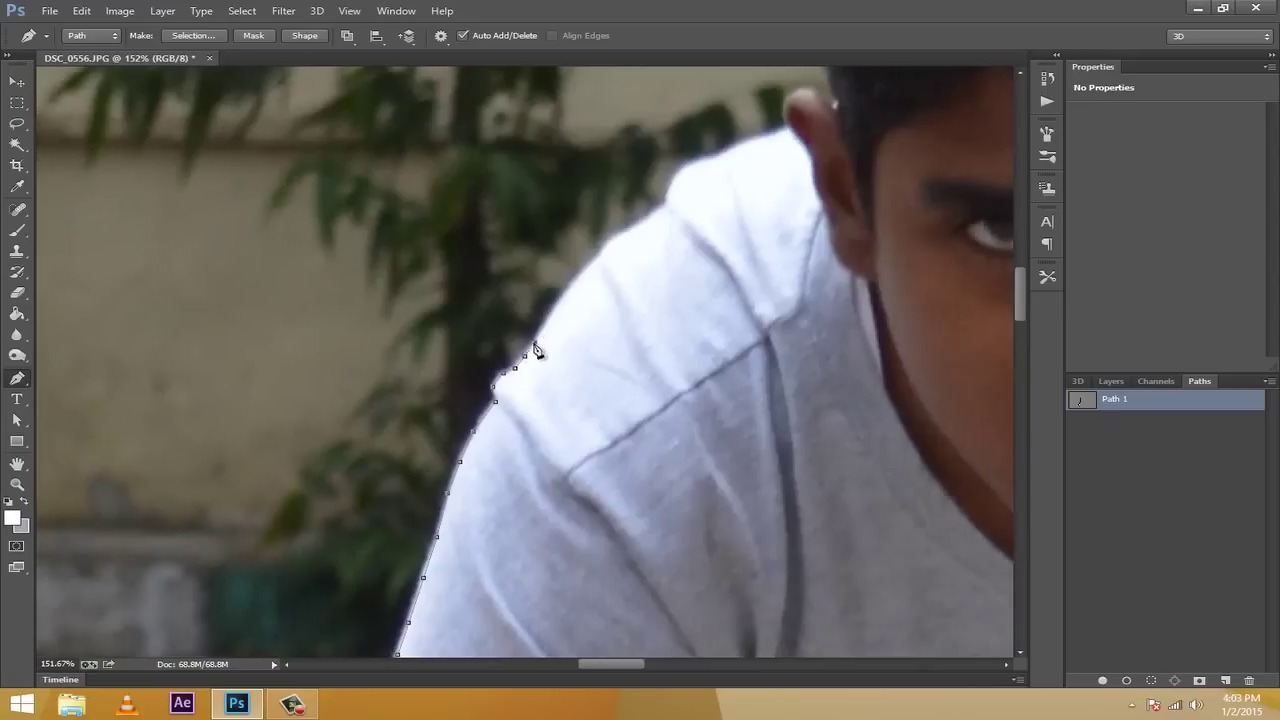
Trace the path over the shirt's left shoulder up to the base of the ear
click(551, 313)
click(572, 284)
click(605, 244)
click(632, 228)
click(666, 205)
click(672, 181)
click(683, 164)
click(703, 160)
click(717, 158)
click(735, 150)
click(774, 134)
scroll(780, 138, up, 3)
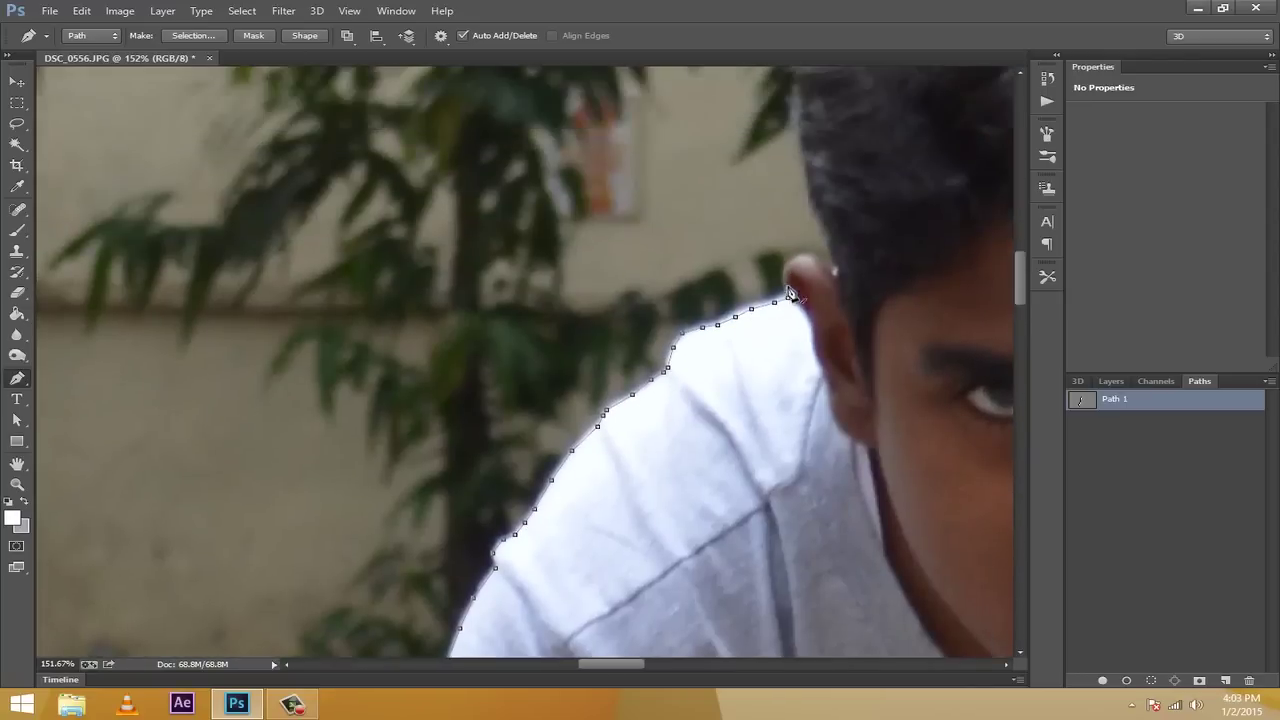
Trace the path around the top of the ear and onto the lower side of the hair
click(802, 257)
click(820, 266)
click(836, 271)
click(830, 243)
scroll(831, 240, up, 5)
click(818, 508)
click(798, 418)
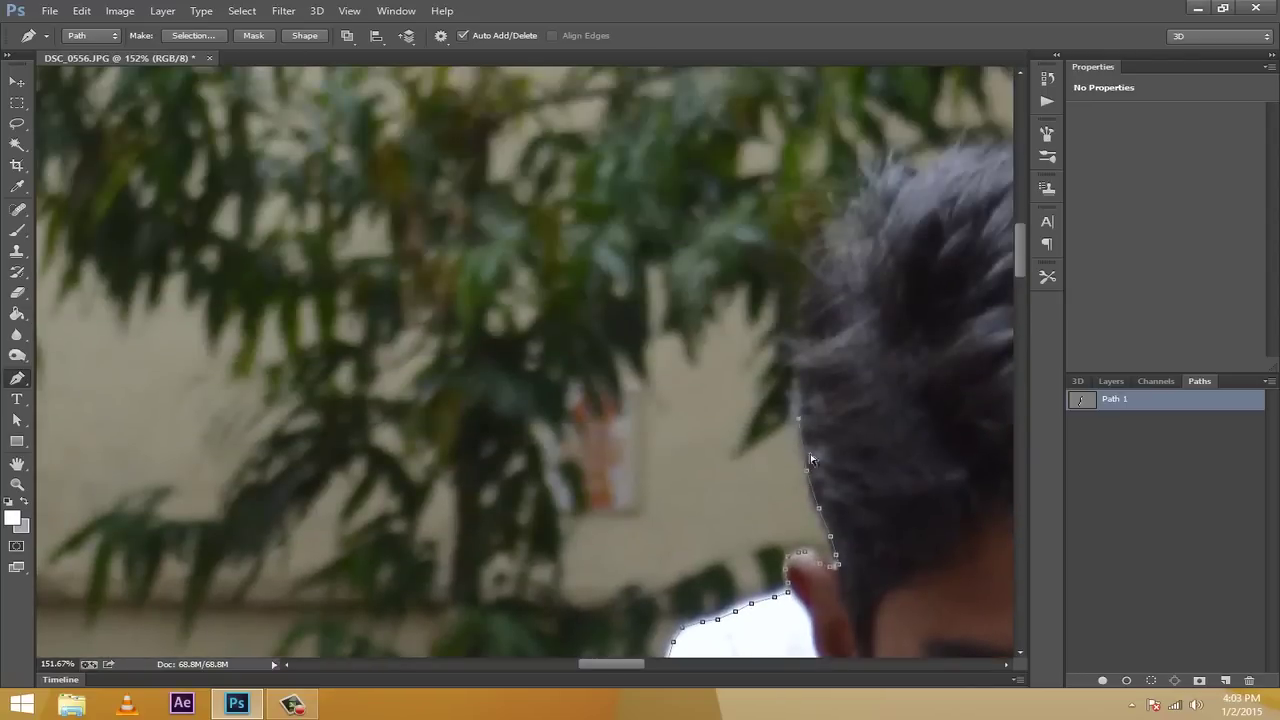
Continue the path up the left side of the hair to the upper corner of the head
click(797, 405)
click(797, 380)
click(801, 350)
click(803, 334)
click(799, 298)
click(810, 276)
click(822, 258)
scroll(845, 255, up, 1)
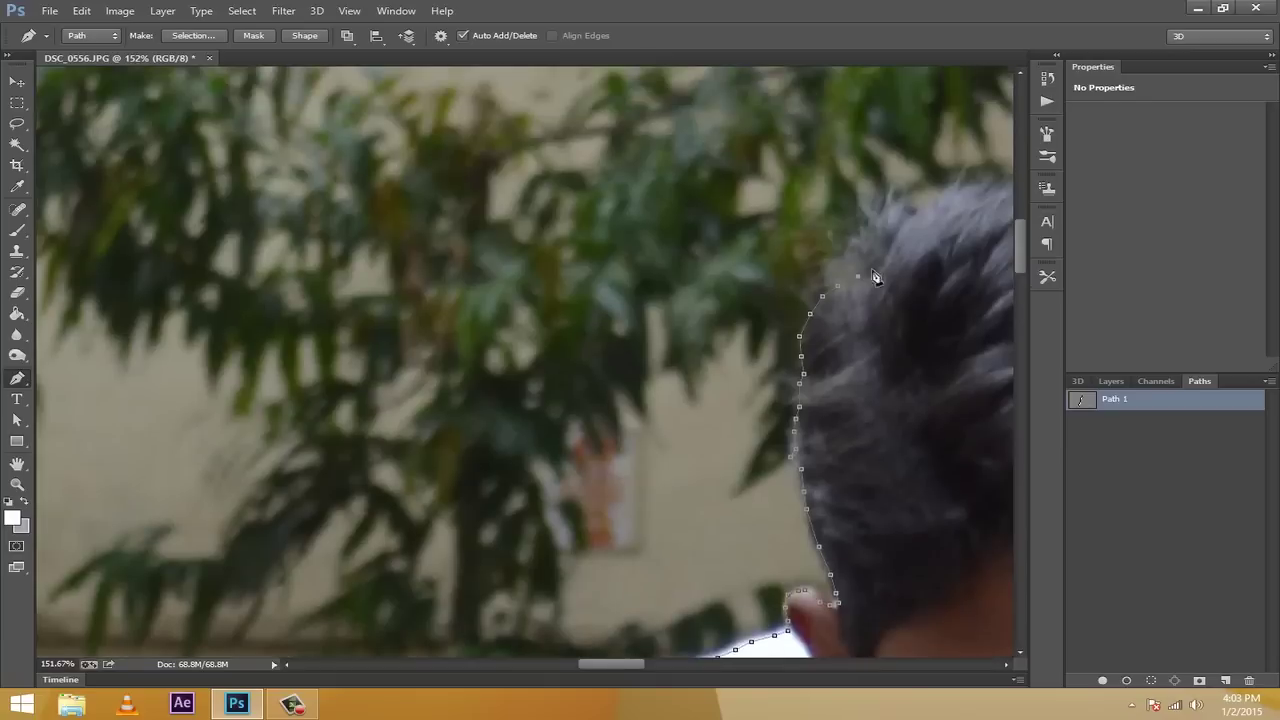
scroll(717, 449, right, 3)
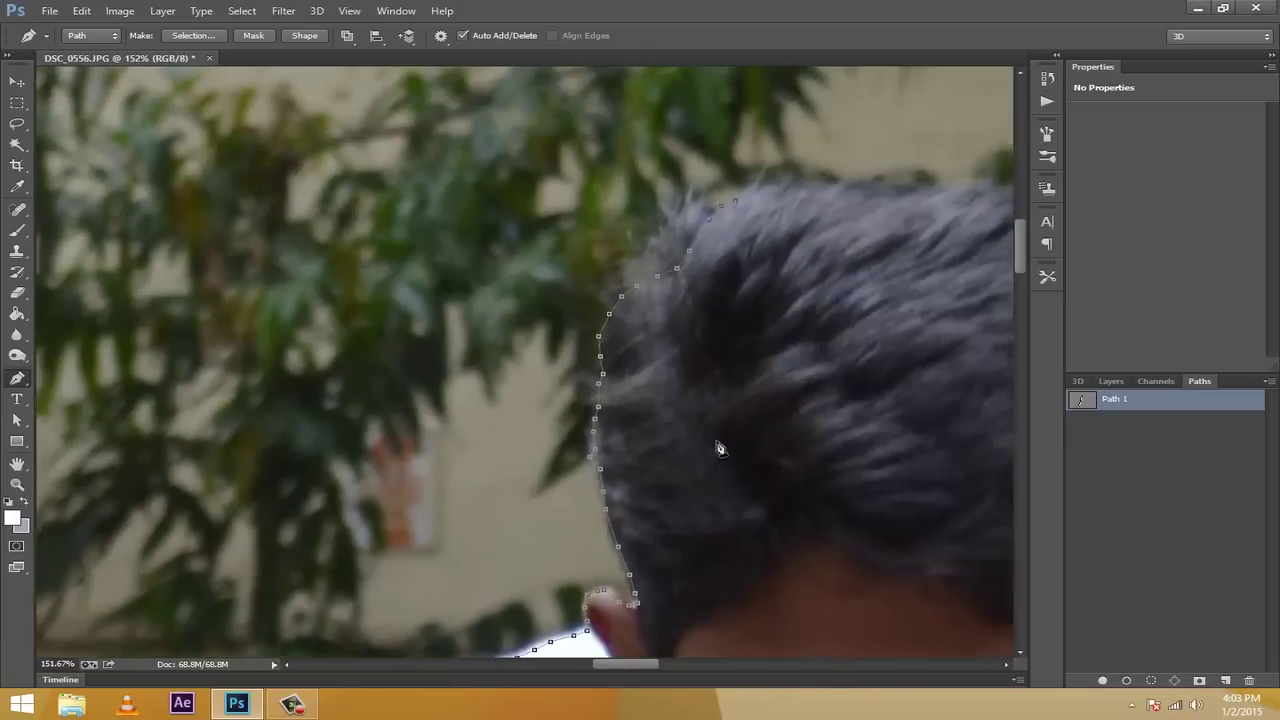
Trace the path across the top of the hair toward the right side of the head
scroll(717, 449, up, 2)
click(750, 327)
click(792, 310)
click(845, 310)
click(876, 316)
click(922, 319)
scroll(652, 634, right, 8)
click(494, 316)
click(538, 314)
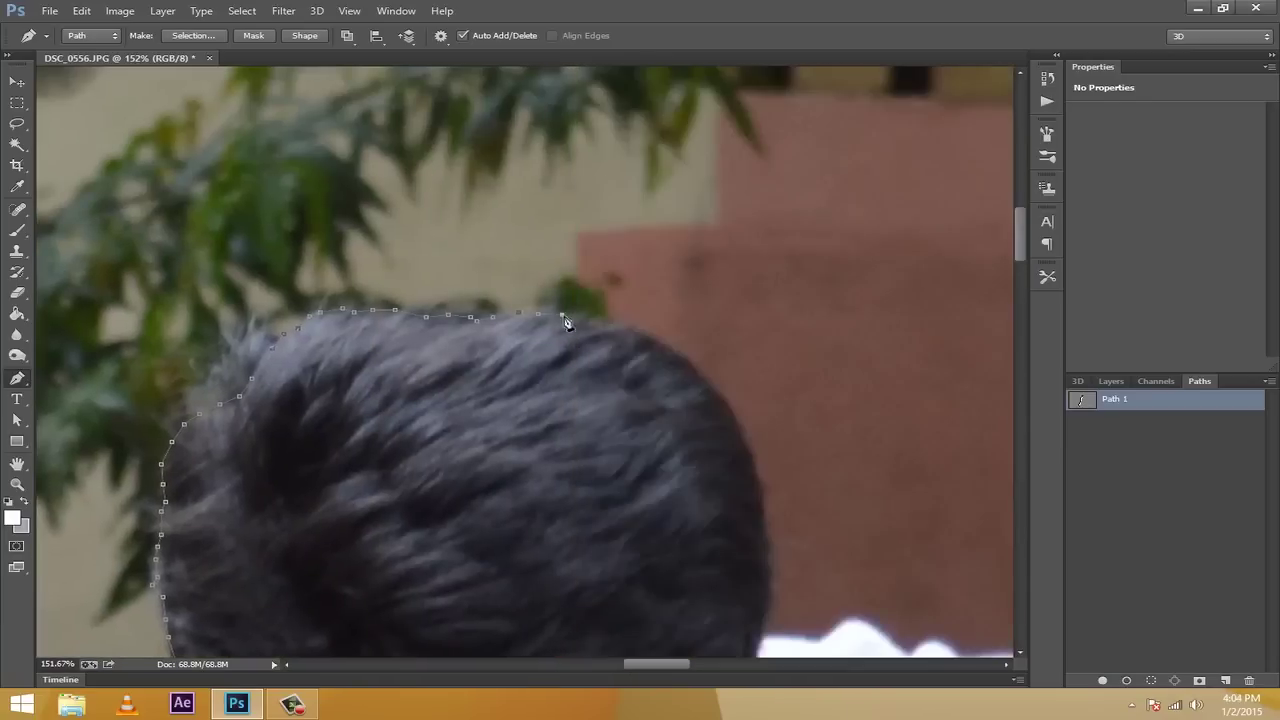
Curve the path around the upper-right contour of the hair
click(582, 321)
click(626, 329)
click(677, 354)
click(710, 383)
click(727, 406)
click(750, 454)
click(758, 494)
Bring the path down the right side of the hair to where it meets the white shirt
scroll(758, 494, down, 1)
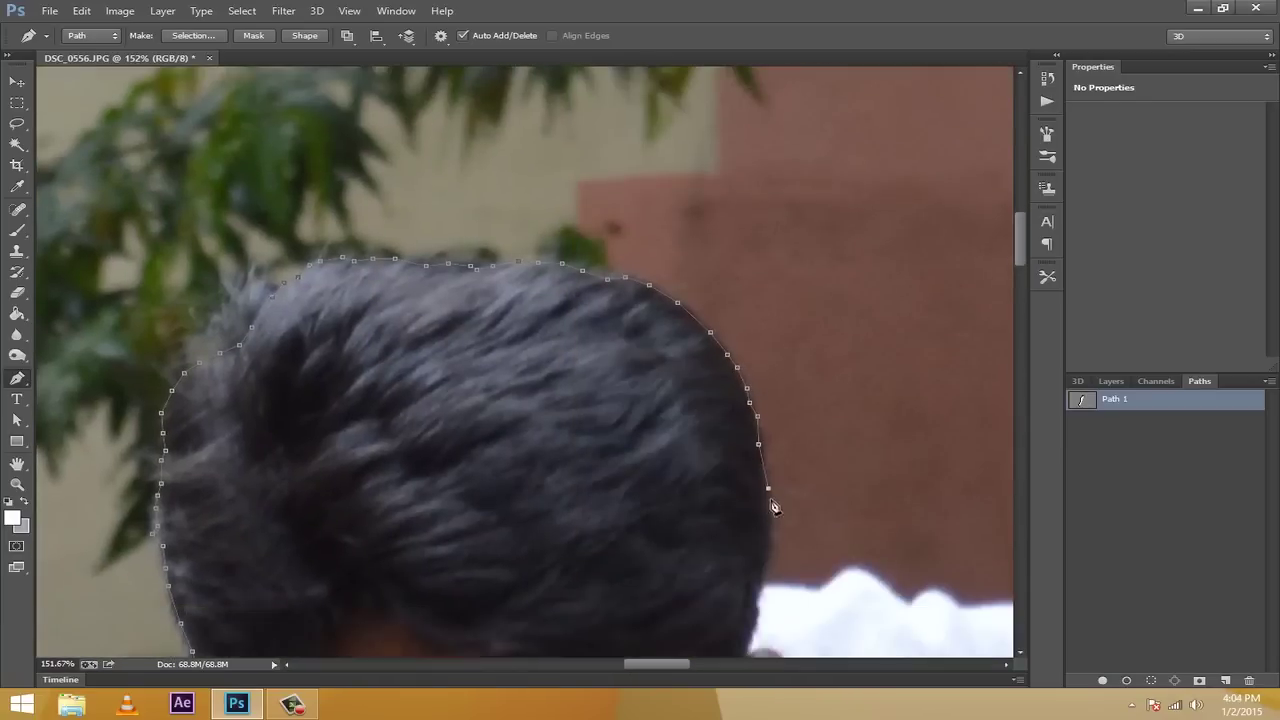
click(767, 487)
click(771, 534)
scroll(771, 534, down, 2)
click(766, 486)
click(759, 496)
Trace the path over the raised shirt folds beside the right side of the head
click(769, 497)
click(816, 500)
click(851, 481)
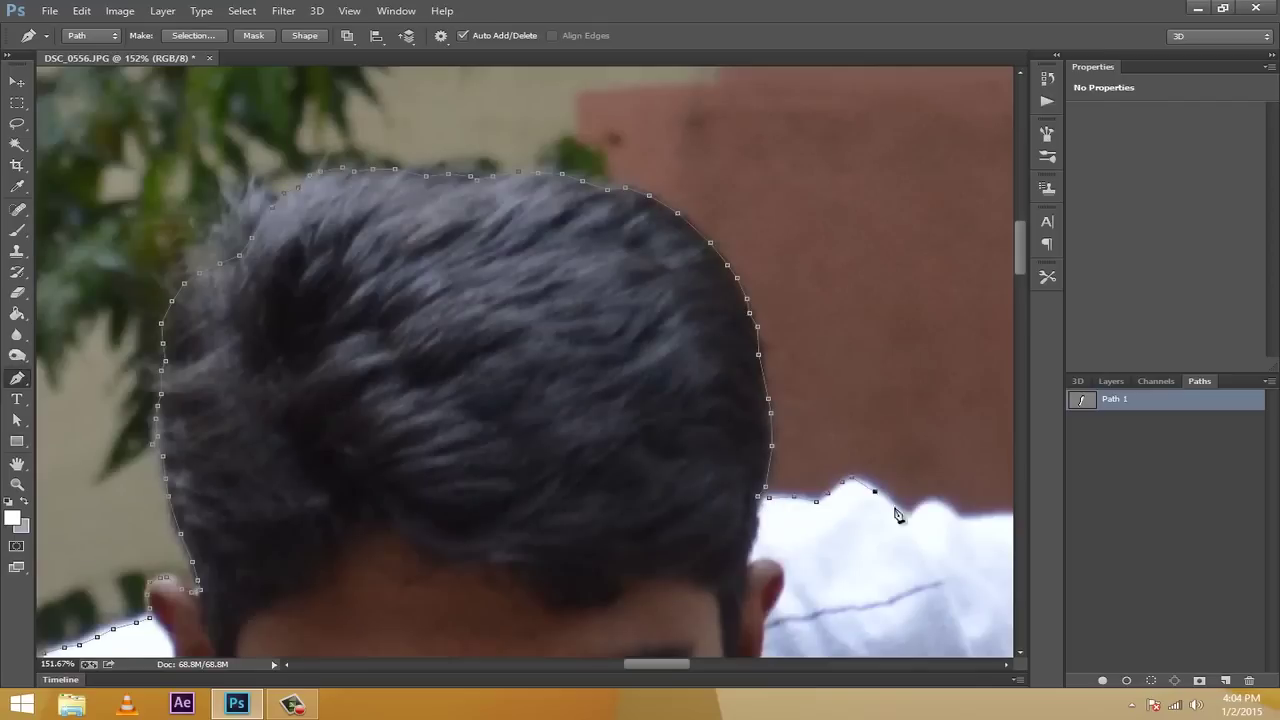
click(870, 485)
click(892, 500)
click(906, 513)
click(921, 504)
click(958, 516)
Continue the path along the shirt's upper edge, past the sleeve end and onto the outstretched arm
scroll(960, 516, right, 8)
click(467, 517)
click(486, 516)
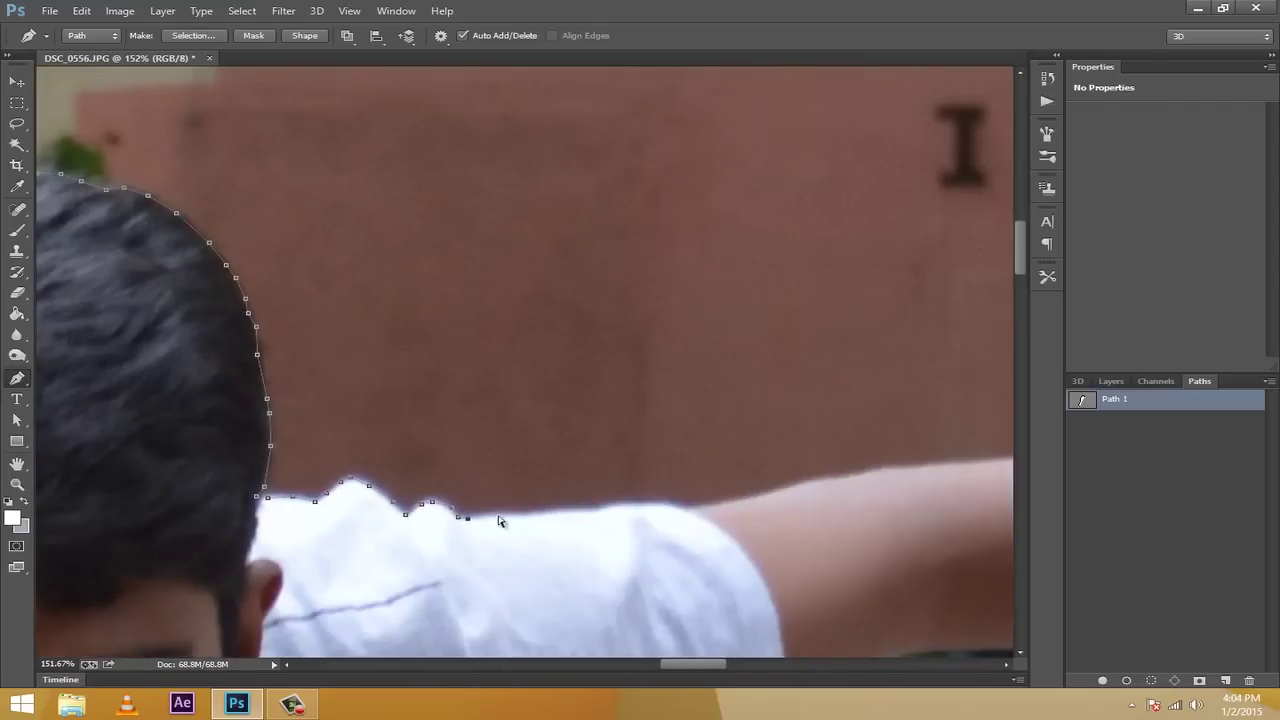
click(522, 516)
click(536, 515)
click(608, 509)
click(664, 504)
click(713, 505)
click(771, 496)
Trace the path along the top edge of the outstretched arm to its highest point
scroll(781, 498, right, 10)
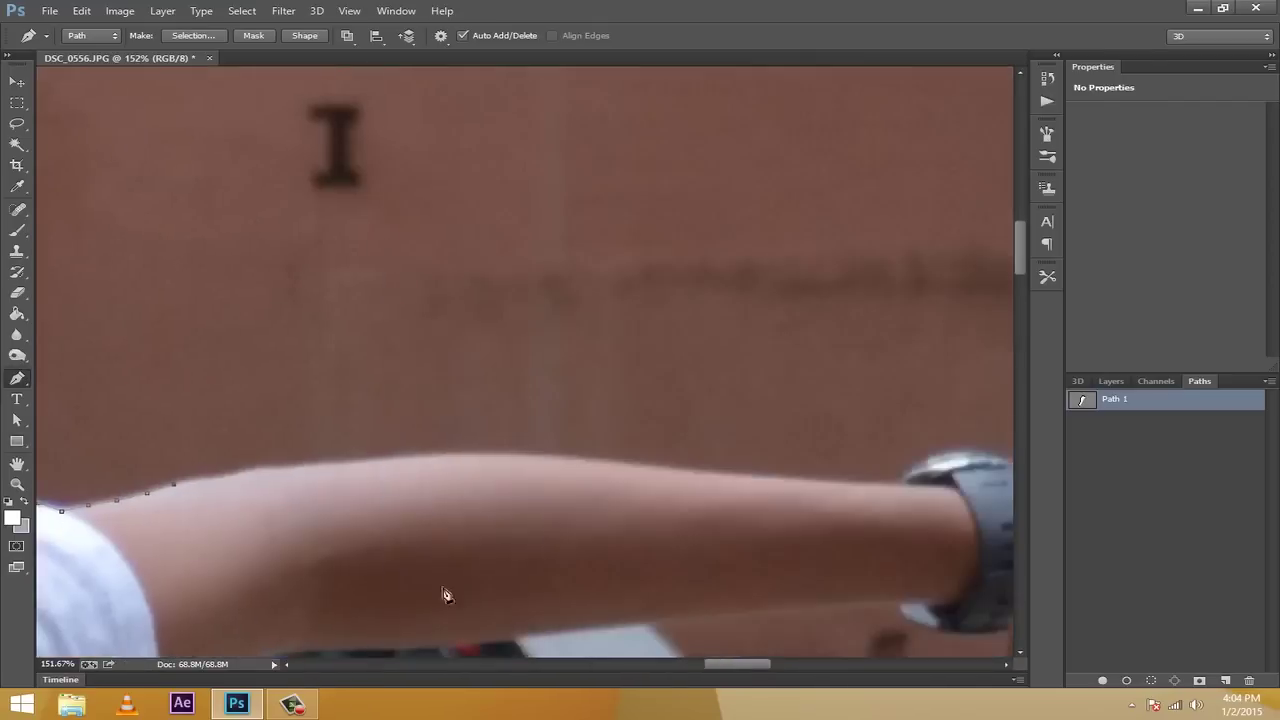
click(194, 479)
click(238, 473)
click(270, 468)
click(322, 463)
click(356, 462)
click(391, 458)
click(447, 454)
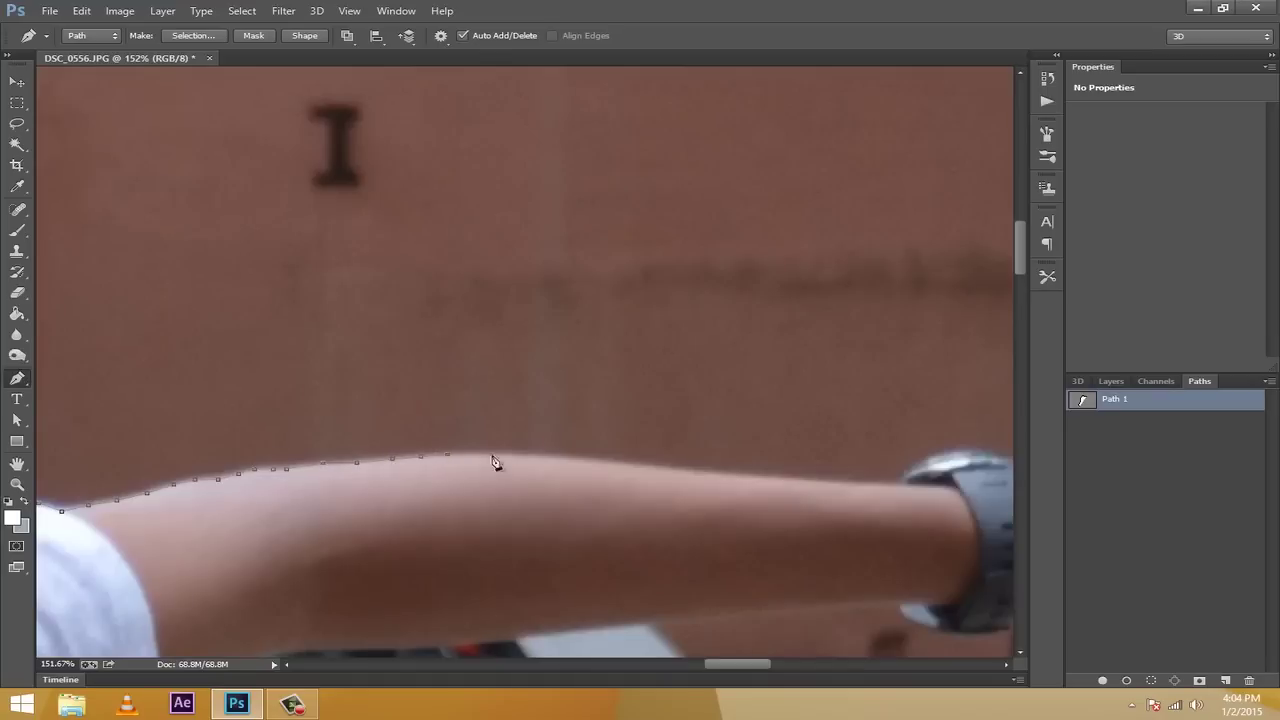
Extend the path along the top edge of the outstretched forearm to the wristwatch
click(577, 458)
click(625, 463)
click(722, 471)
click(755, 476)
click(828, 481)
click(862, 483)
click(892, 485)
Trace the path over the top edge of the wristwatch
click(908, 472)
click(931, 465)
scroll(931, 467, right, 8)
click(488, 450)
click(506, 450)
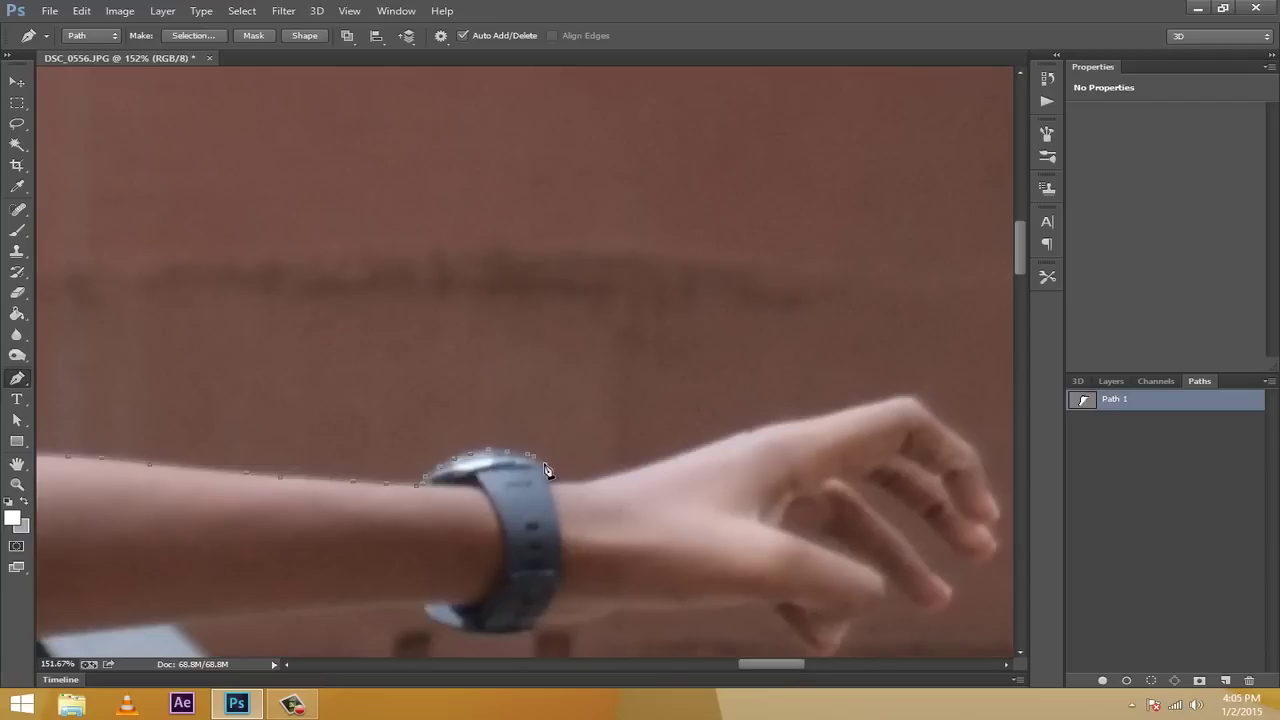
Continue the path from the wristwatch along the upper edge of the wrist and back of the hand
click(575, 481)
click(598, 479)
click(640, 467)
click(685, 454)
click(737, 436)
click(765, 426)
Trace the path over the knuckles and down the outer side of the fingers to the foremost fingertip
click(840, 411)
click(900, 398)
click(917, 398)
click(940, 419)
click(961, 437)
click(994, 555)
Round the foremost fingertip and trace the path back along the underside into the gap between the fingers
click(979, 563)
click(963, 557)
click(937, 533)
click(910, 509)
click(883, 488)
click(853, 480)
click(840, 484)
Trace the path around the next fingertip and past the thumb tip to the lowest fingertip
click(945, 593)
click(933, 612)
click(905, 595)
click(885, 578)
scroll(885, 578, down, 3)
click(875, 497)
click(856, 507)
click(843, 525)
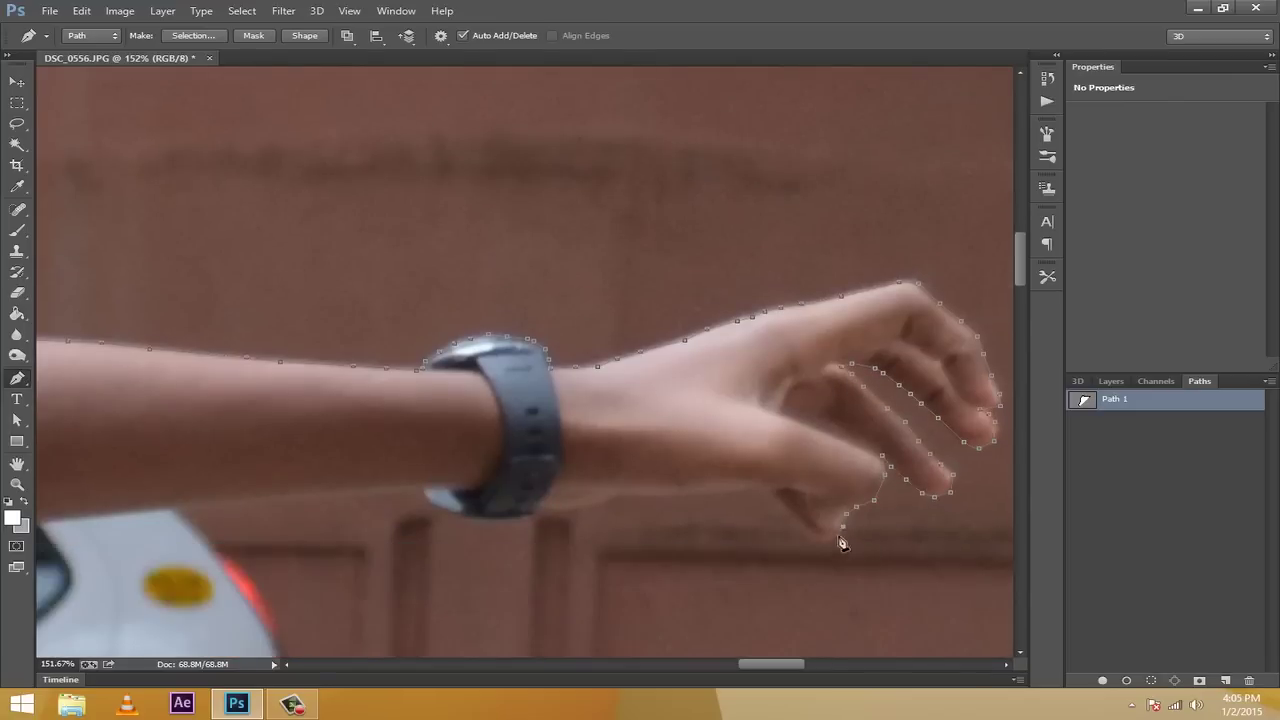
Trace the path under the lowest fingertip and back along the underside of the hand toward the wrist
click(816, 538)
click(776, 498)
click(751, 488)
click(732, 490)
click(706, 494)
click(658, 495)
scroll(627, 497, down, 1)
click(614, 455)
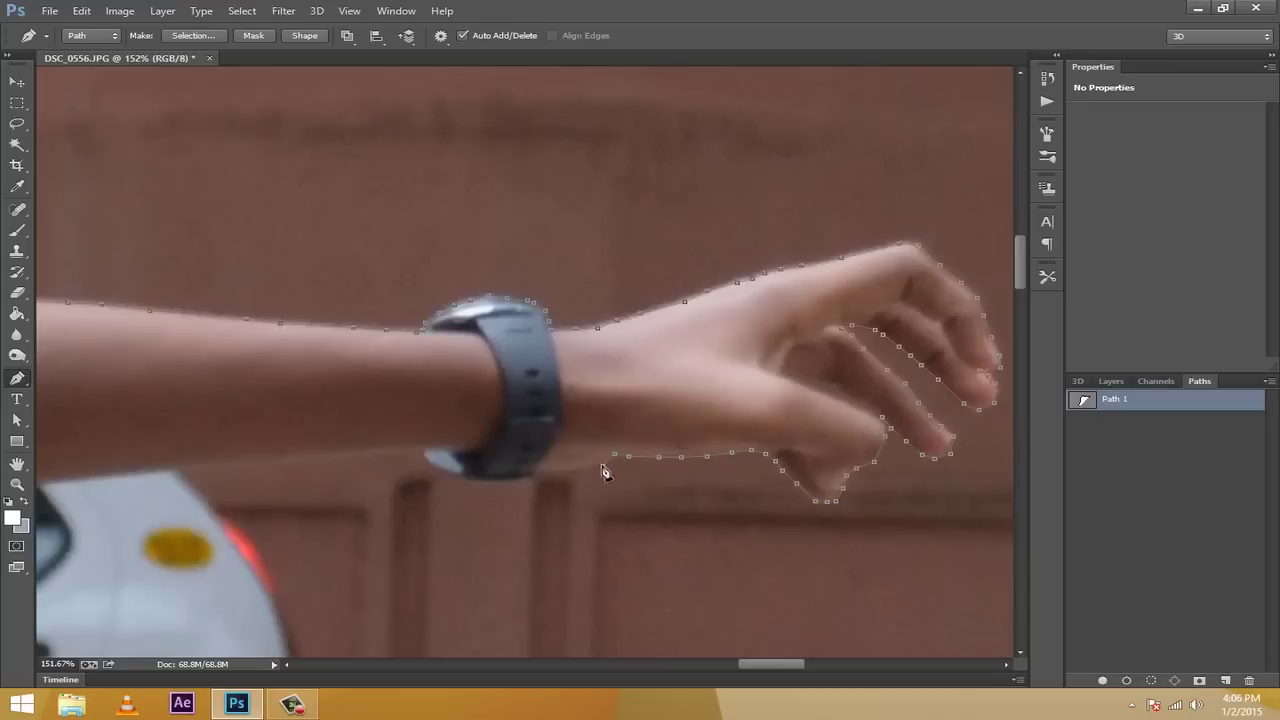
Continue the path along the underside of the wrist and around the bottom edge of the wristwatch
click(602, 465)
click(566, 470)
click(541, 470)
click(526, 480)
click(474, 480)
click(457, 478)
click(423, 455)
Trace the path from the wristwatch along the underside of the forearm, above the white car
drag(750, 663, 720, 663)
click(743, 455)
click(664, 461)
click(576, 470)
click(529, 473)
click(417, 486)
click(351, 493)
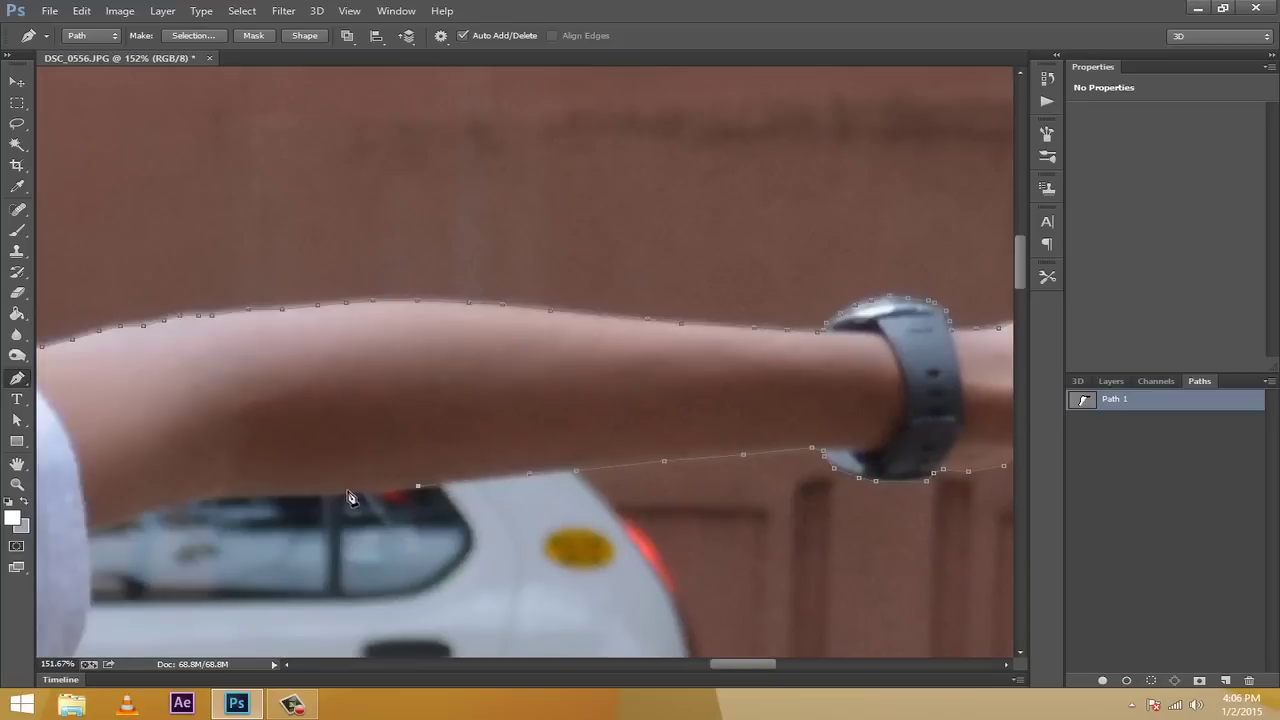
Extend the path along the underside of the upper arm to the shirt sleeve
click(275, 495)
click(233, 496)
click(205, 497)
click(159, 505)
click(109, 524)
Trace the path down the sleeve opening and around its lower corner
scroll(100, 530, down, 3)
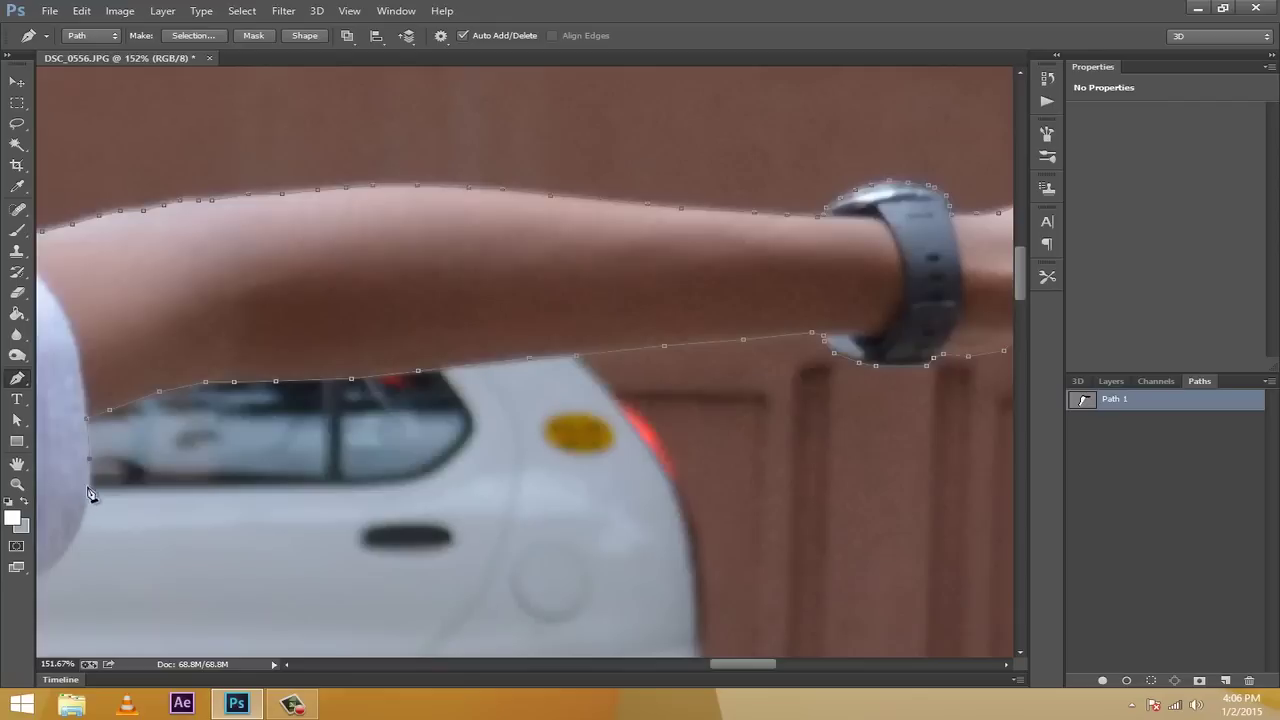
click(88, 500)
scroll(88, 500, down, 3)
scroll(763, 571, left, 10)
click(803, 425)
click(790, 451)
click(773, 468)
click(750, 478)
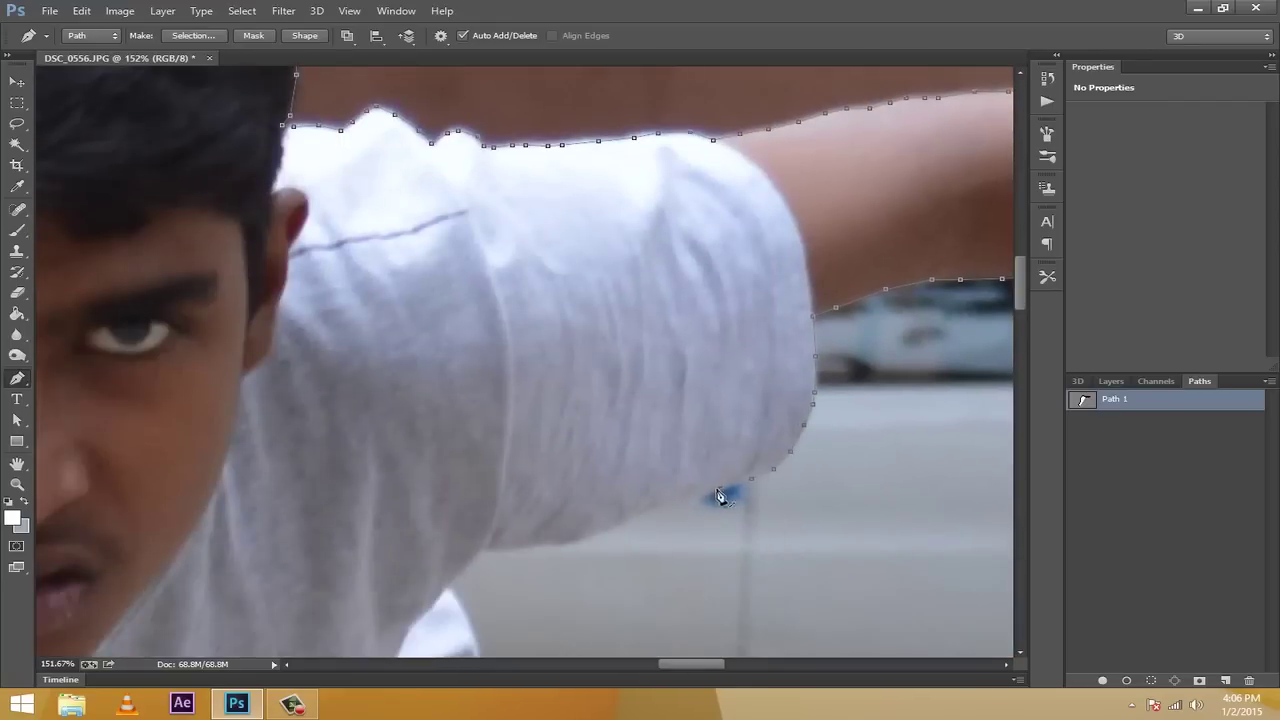
Continue the path along the underside of the sleeve to the armpit
click(697, 497)
click(649, 506)
click(622, 517)
click(597, 533)
click(548, 546)
click(485, 550)
Trace the path from the armpit down the outer edge of the white shirt below it
scroll(437, 592, down, 1)
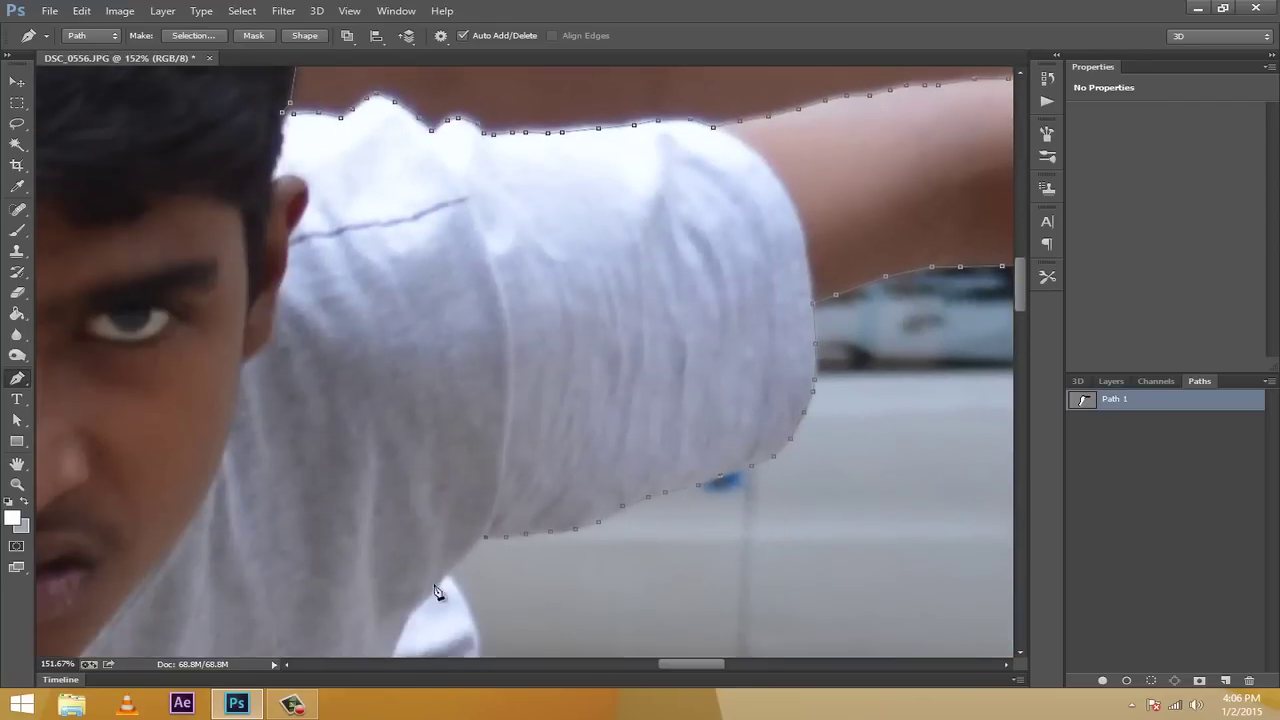
scroll(437, 592, down, 1)
click(457, 534)
click(455, 558)
click(470, 591)
scroll(472, 592, down, 2)
click(478, 574)
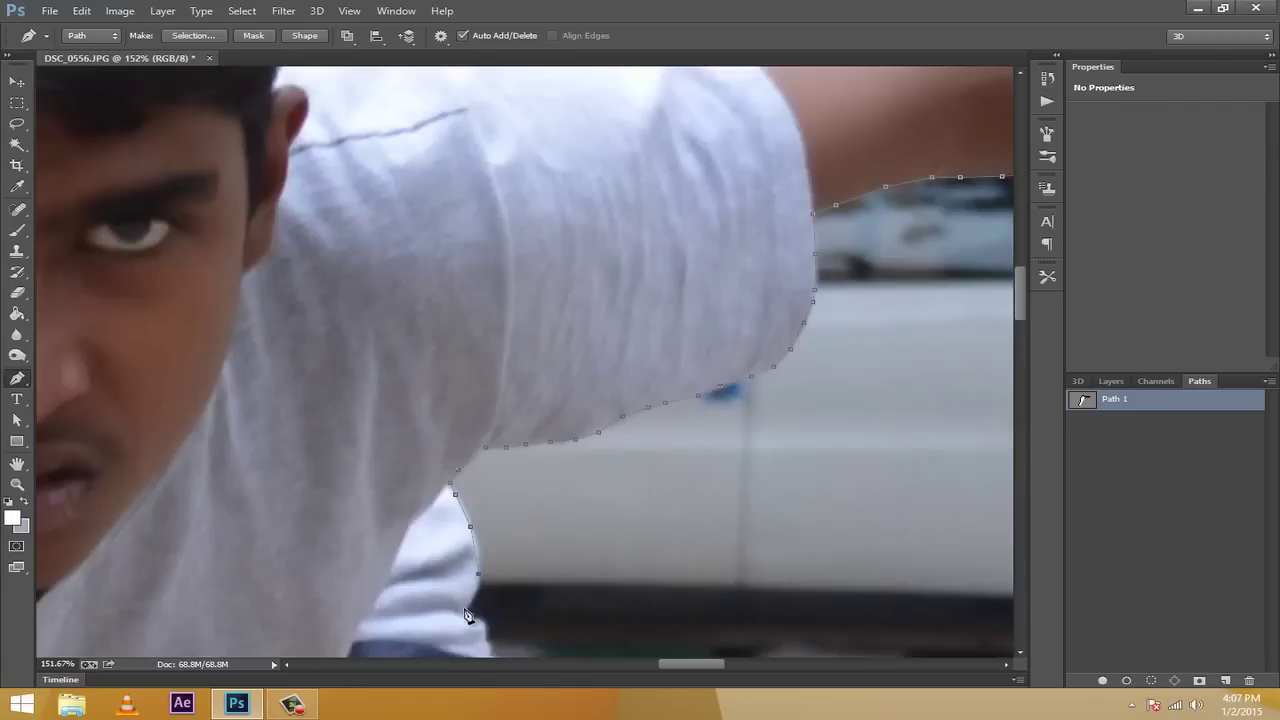
Trace the path around the shirt's hem and onto the upper edge of the navy trousers
scroll(466, 615, down, 3)
click(467, 493)
click(485, 501)
click(500, 541)
click(507, 566)
click(500, 581)
click(507, 595)
Continue the path down the wavy folds along the outer edge of the navy trousers
scroll(560, 603, down, 3)
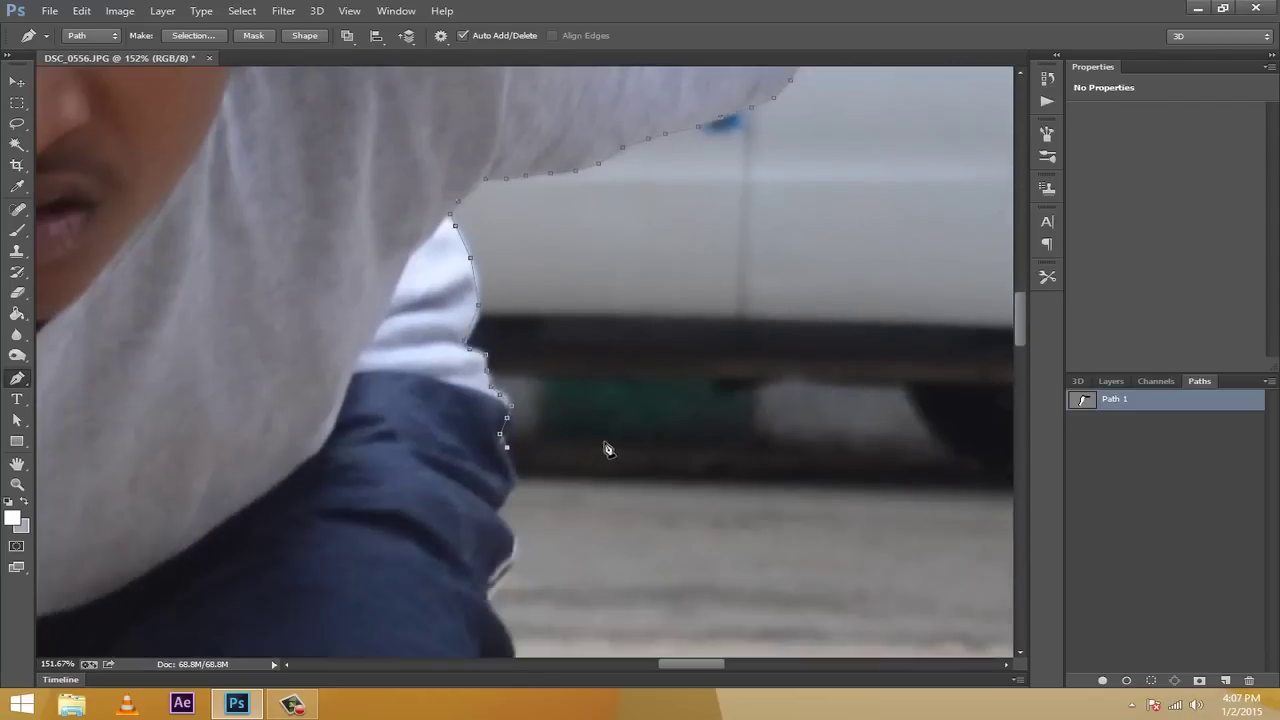
click(512, 472)
click(495, 511)
click(510, 544)
click(484, 575)
scroll(484, 575, down, 1)
click(489, 527)
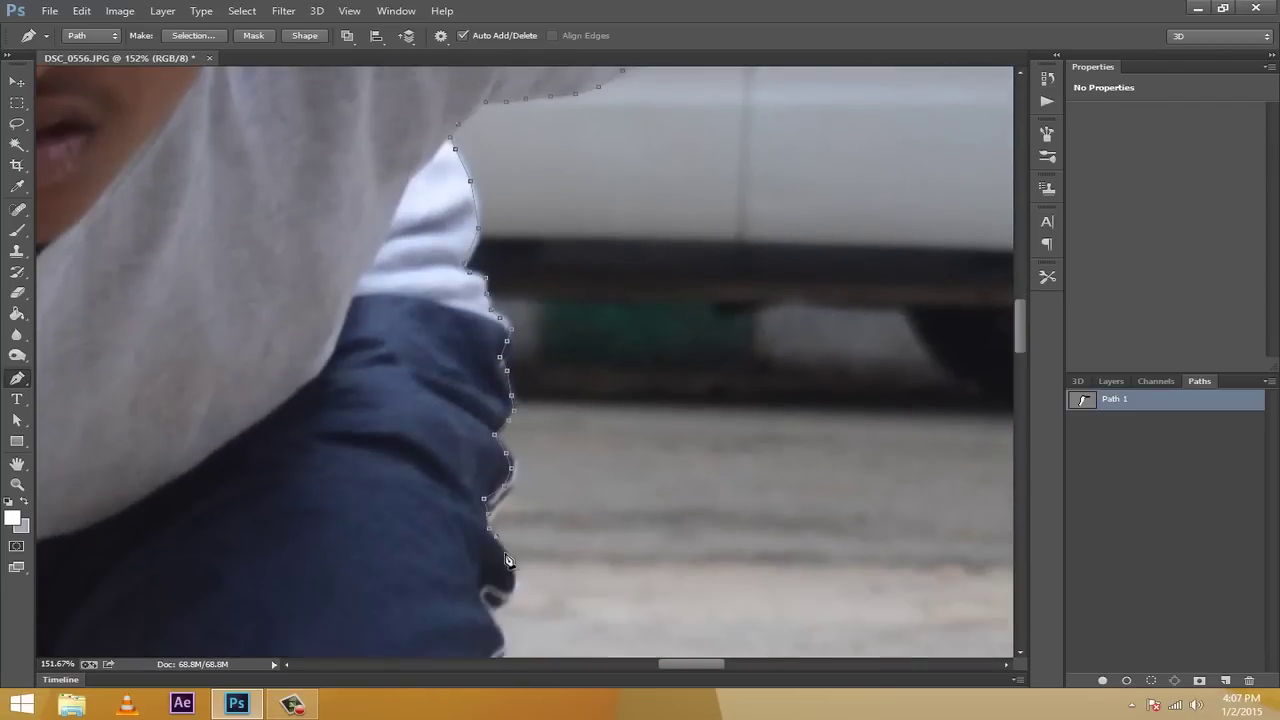
Trace the path around the dark fold and white piping on the trousers' outer edge
click(510, 574)
scroll(507, 570, down, 1)
click(490, 576)
click(500, 595)
click(495, 613)
Extend the path down the trousers' outer edge and into the notch below the thigh
scroll(495, 613, down, 3)
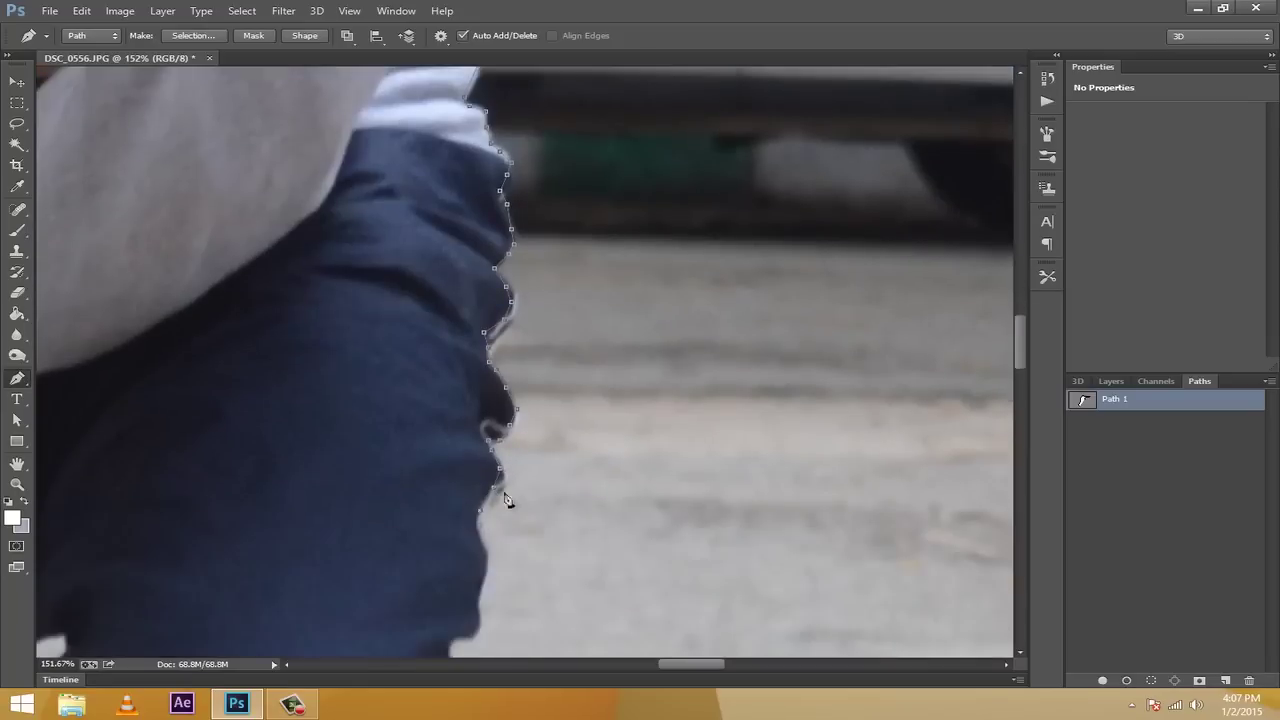
click(475, 523)
click(483, 553)
scroll(483, 553, down, 3)
click(483, 355)
click(480, 377)
click(477, 395)
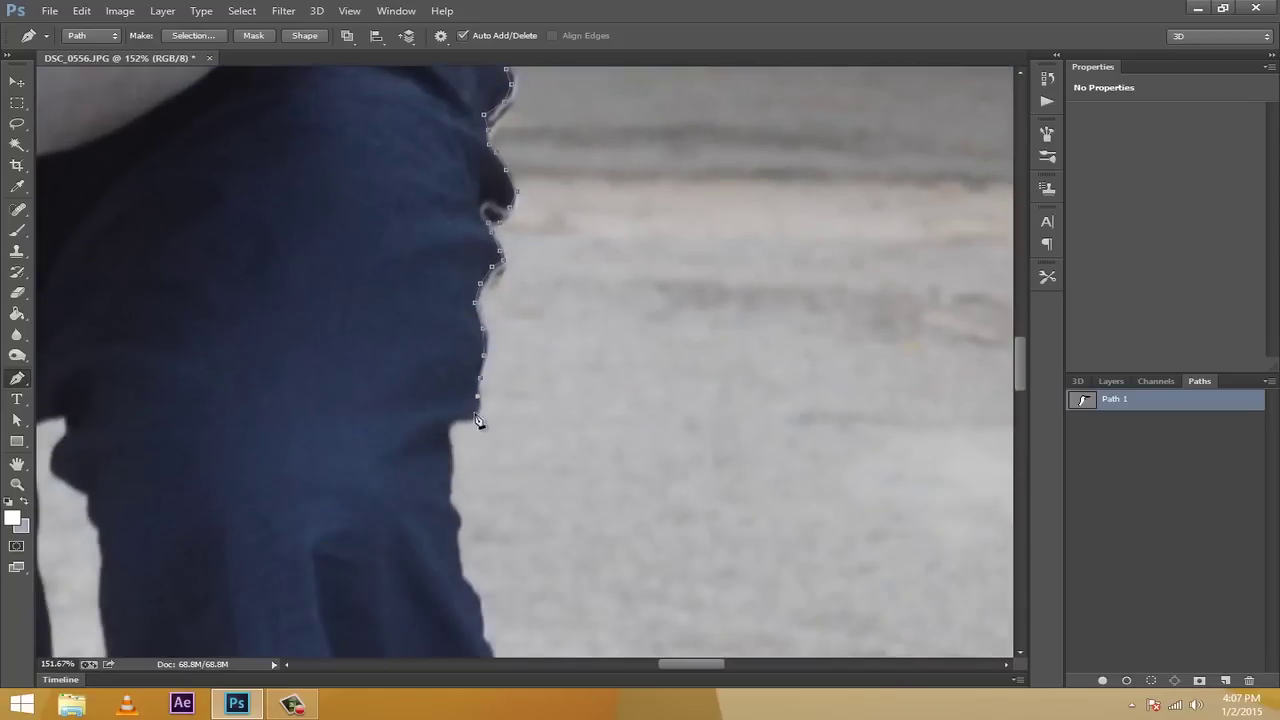
click(452, 425)
Trace the path down the outer edge of the trouser leg below the notch
scroll(457, 470, down, 1)
click(466, 507)
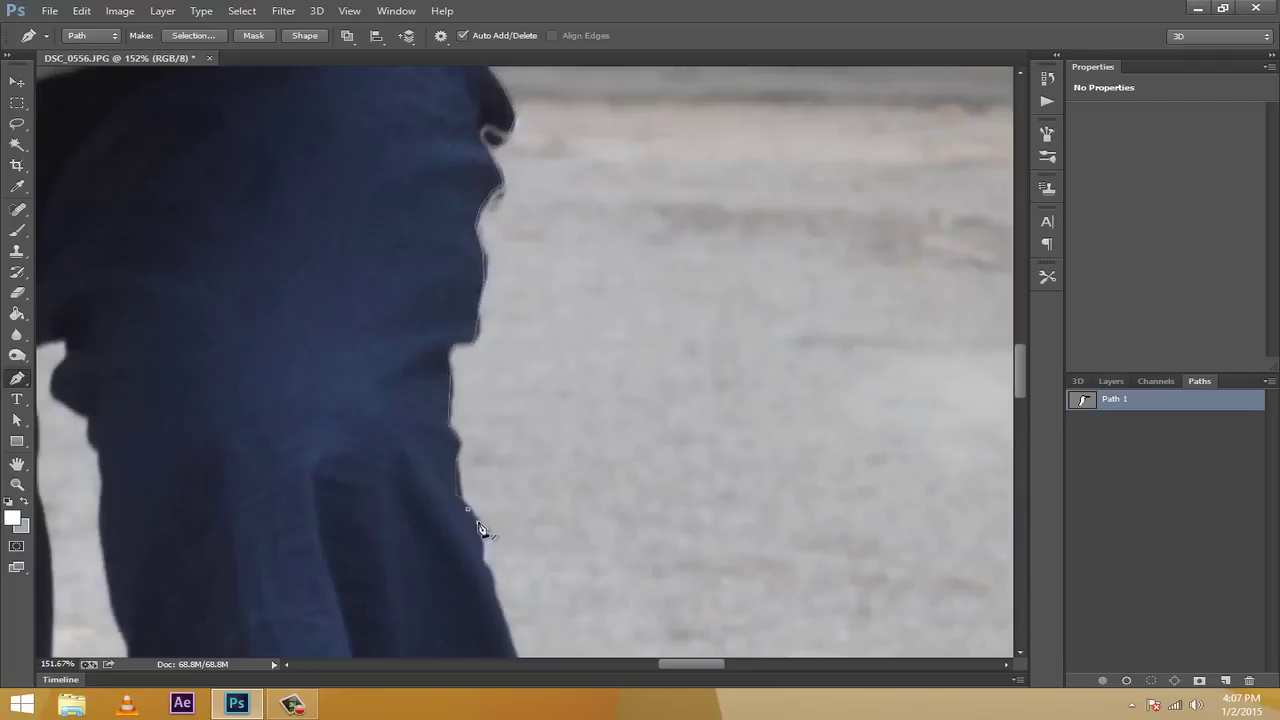
click(477, 522)
scroll(483, 551, down, 2)
click(502, 456)
click(518, 528)
Continue the path past the white and yellow stripes and around the bulge of the trouser leg
scroll(517, 534, down, 1)
click(533, 492)
click(547, 535)
scroll(555, 530, down, 1)
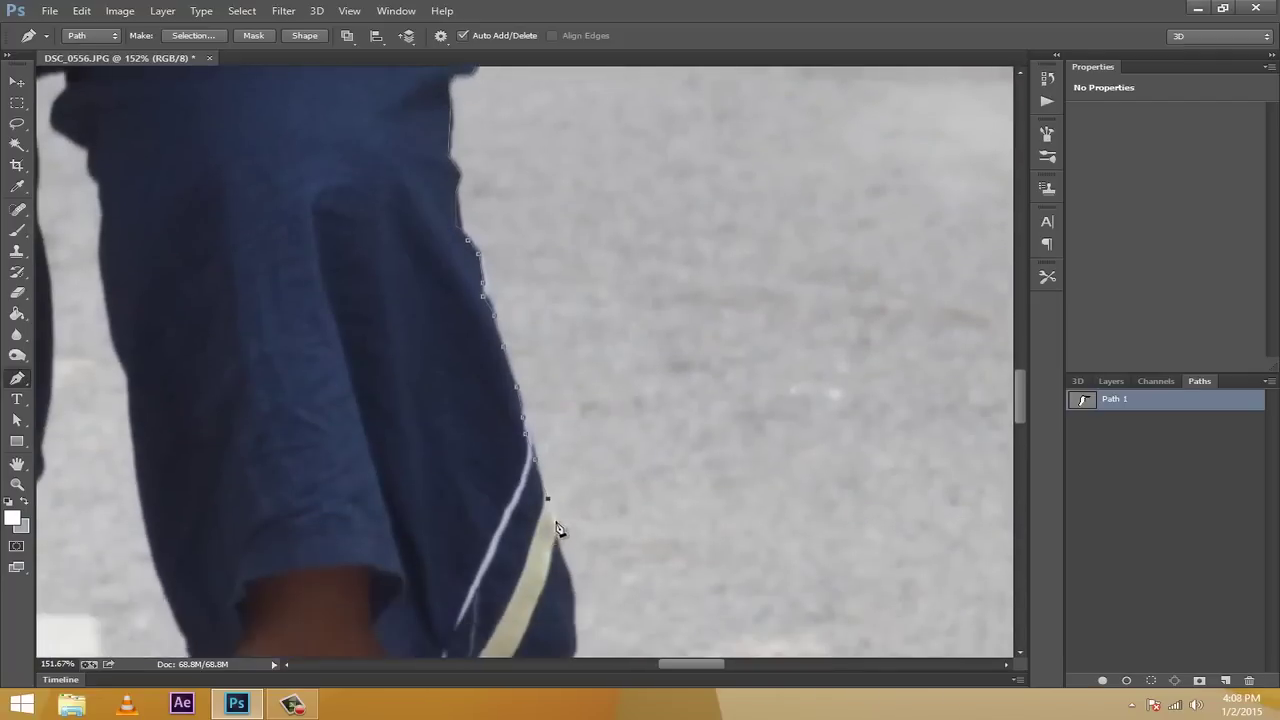
click(560, 554)
scroll(562, 556, down, 1)
click(575, 529)
click(572, 570)
Trace the path around the trouser hem, past the bare leg and onto the outer edge of the sock
scroll(574, 586, down, 1)
click(531, 537)
click(522, 565)
scroll(522, 565, down, 1)
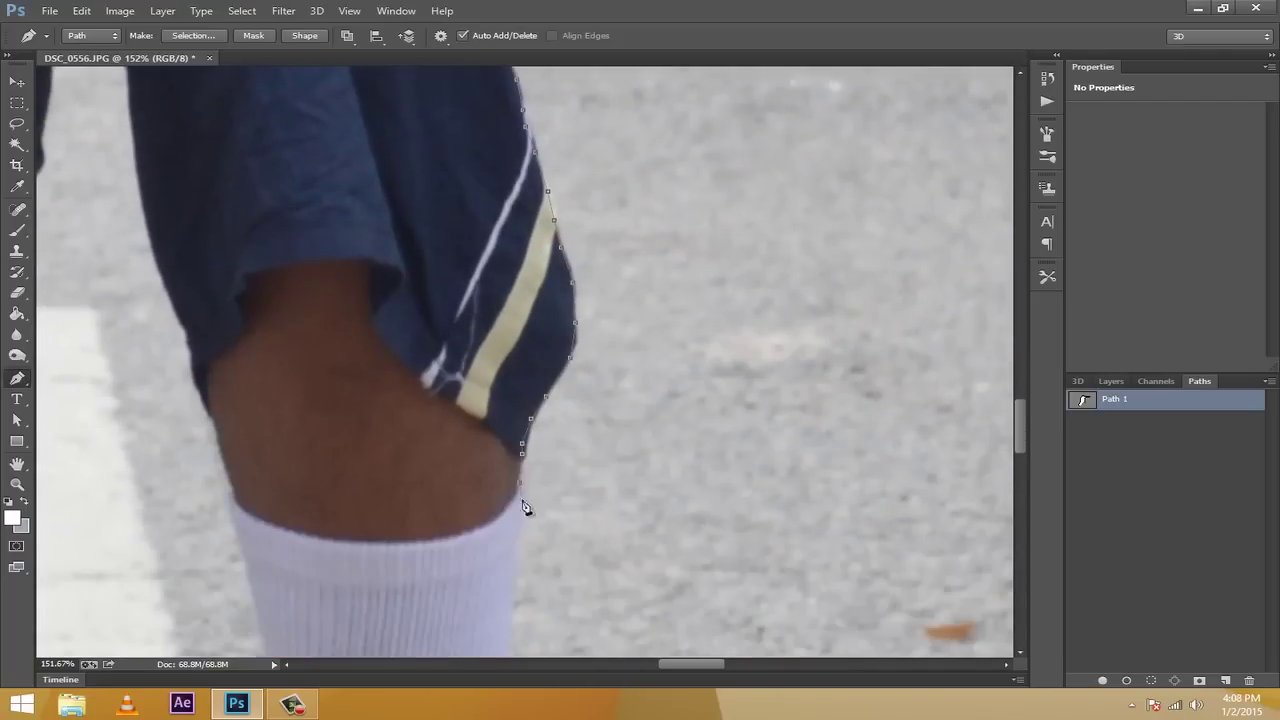
click(520, 560)
scroll(520, 545, down, 1)
click(520, 531)
click(509, 557)
Trace the path down the outer edge of the sock and around the outer side of the shoe
scroll(509, 540, down, 2)
click(506, 457)
scroll(547, 521, down, 2)
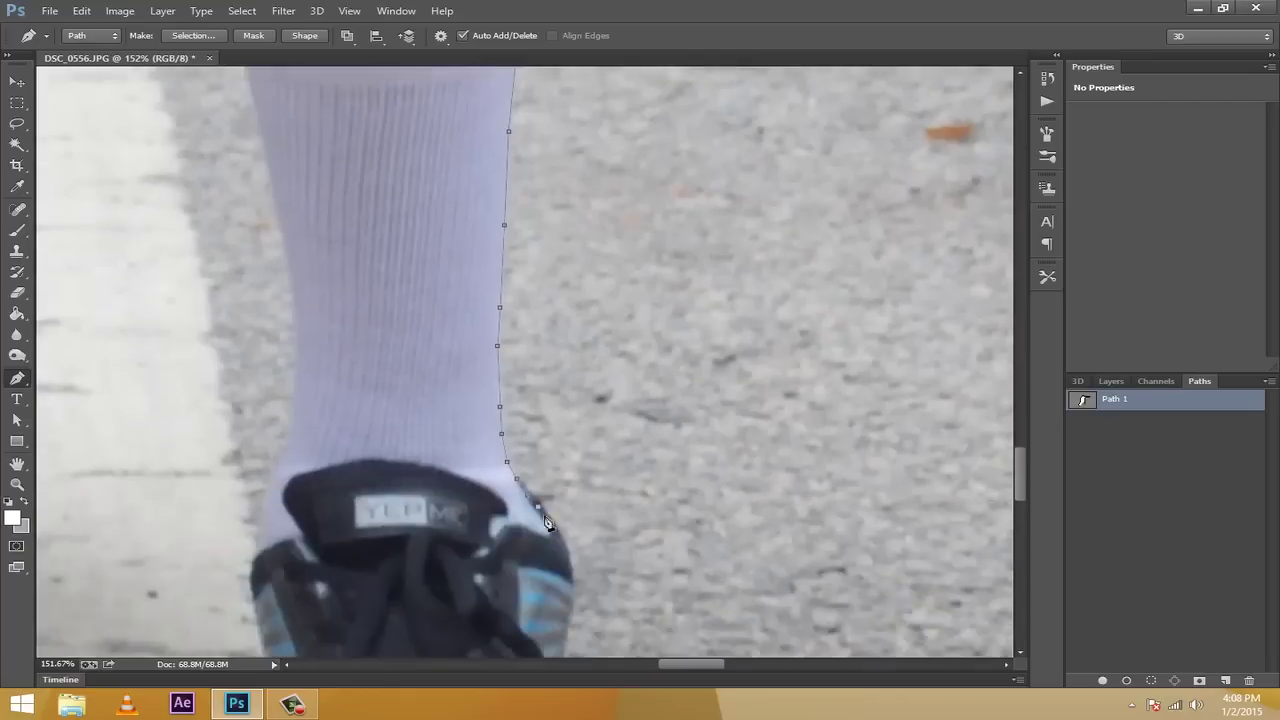
click(566, 575)
scroll(566, 575, down, 3)
click(640, 560)
scroll(600, 560, down, 2)
Trace the path up the inner edge of the same sock to its top
click(466, 560)
scroll(460, 500, up, 4)
scroll(446, 560, up, 3)
click(446, 575)
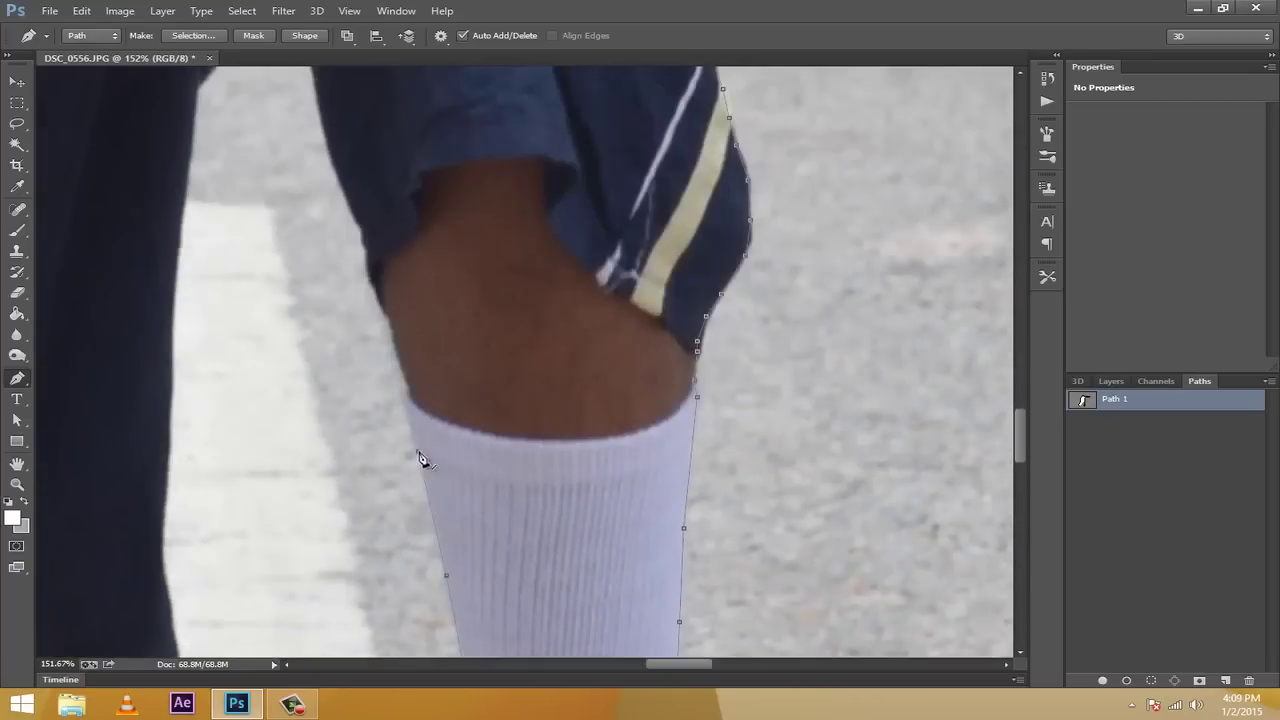
click(408, 393)
Trace the path up past the bare leg and onto the lower inner edge of the front trouser leg
click(382, 310)
scroll(375, 340, up, 1)
click(366, 377)
scroll(360, 380, up, 2)
click(334, 548)
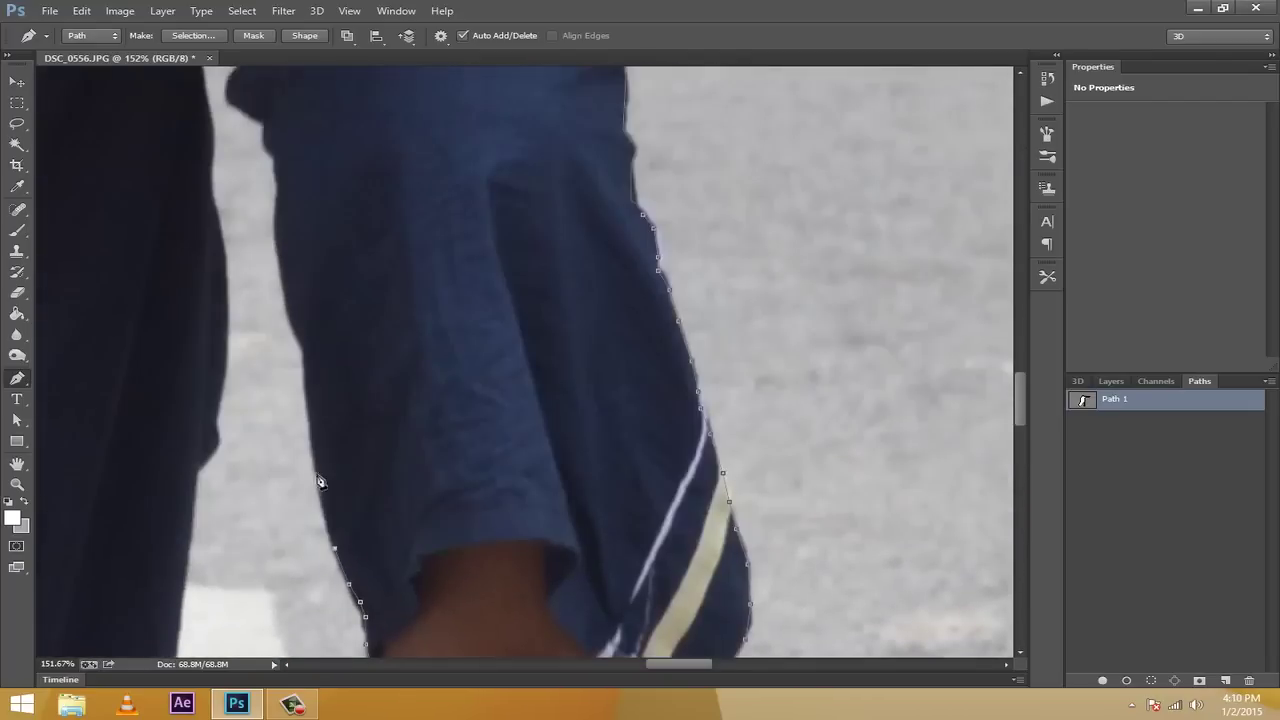
Continue the path up the inner edge of the front trouser leg to just below the fold
scroll(313, 450, up, 1)
scroll(296, 500, up, 2)
click(292, 631)
click(283, 594)
click(273, 540)
click(277, 502)
click(275, 474)
click(268, 455)
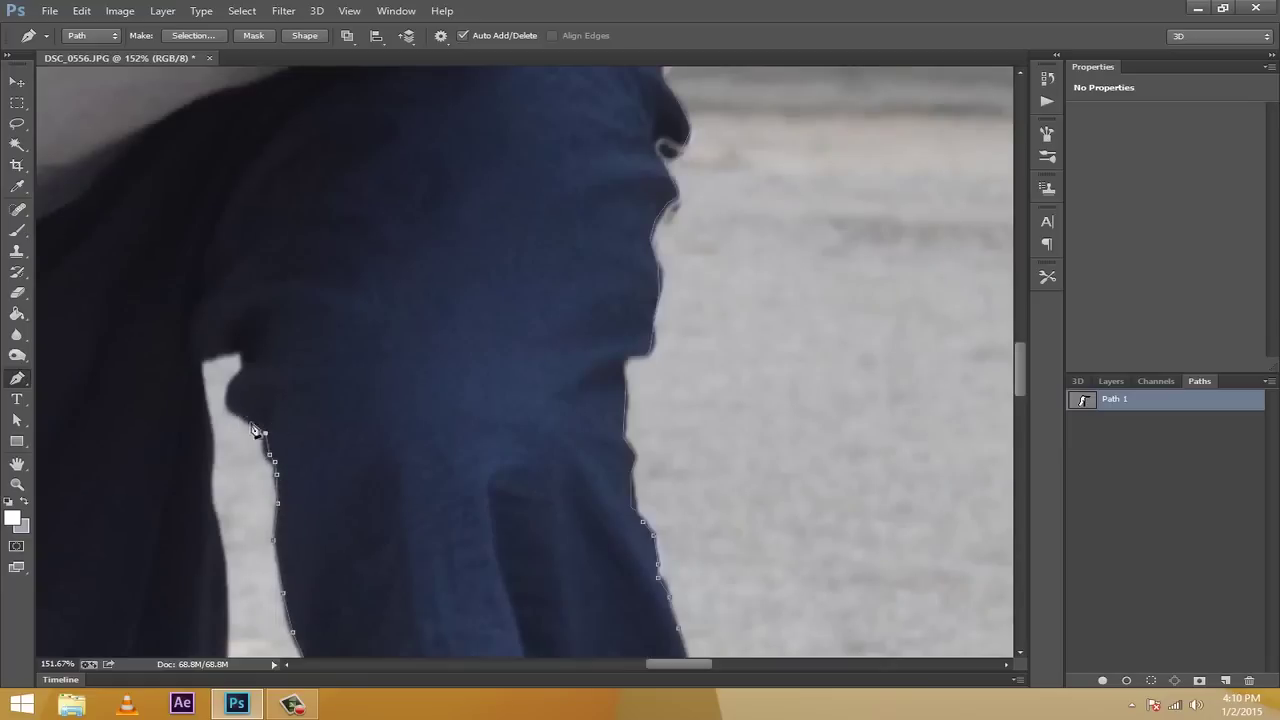
Trace the path around the bulging fold and across the top of the gap between the legs
click(250, 420)
click(231, 408)
click(229, 386)
click(238, 372)
click(243, 358)
click(234, 353)
click(199, 361)
Trace the path down the inner edge of the rear trouser leg to the small notch in its side
scroll(200, 366, down, 1)
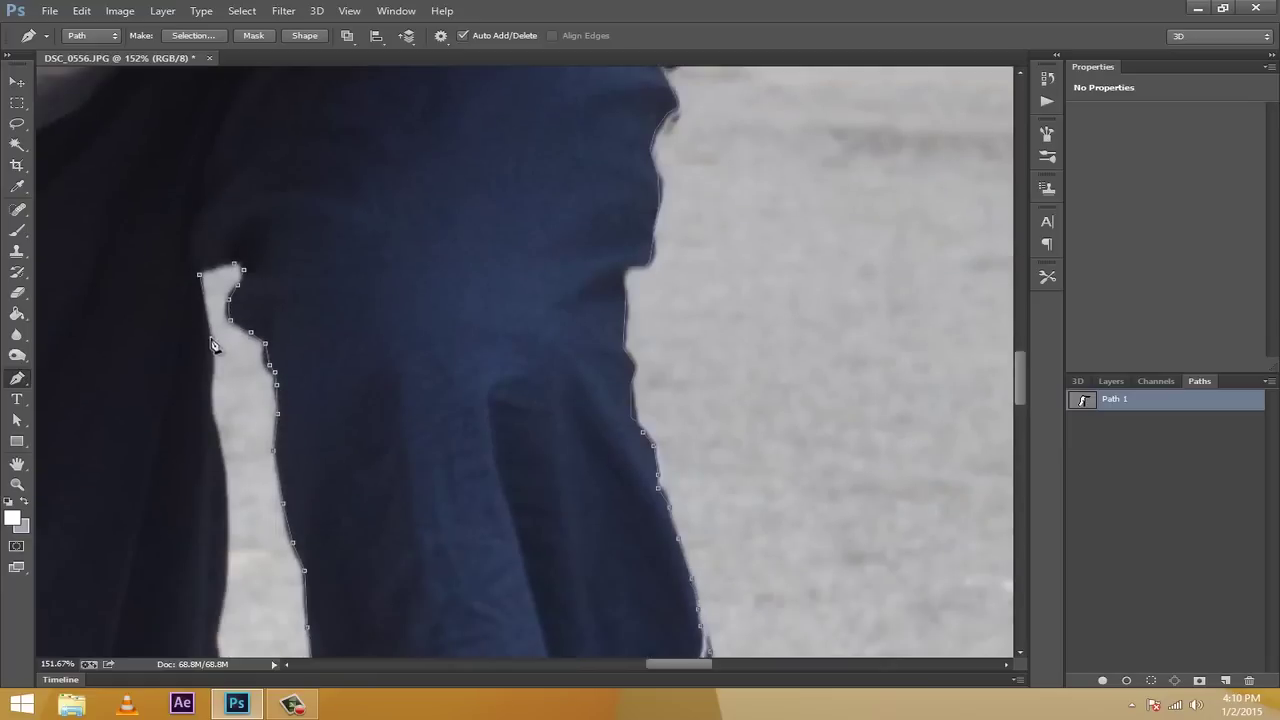
click(211, 386)
click(215, 424)
scroll(214, 428, down, 2)
click(228, 327)
click(224, 418)
click(217, 455)
click(203, 503)
Continue the path from the notch down the straight lower side of the rear trouser leg
scroll(198, 453, down, 1)
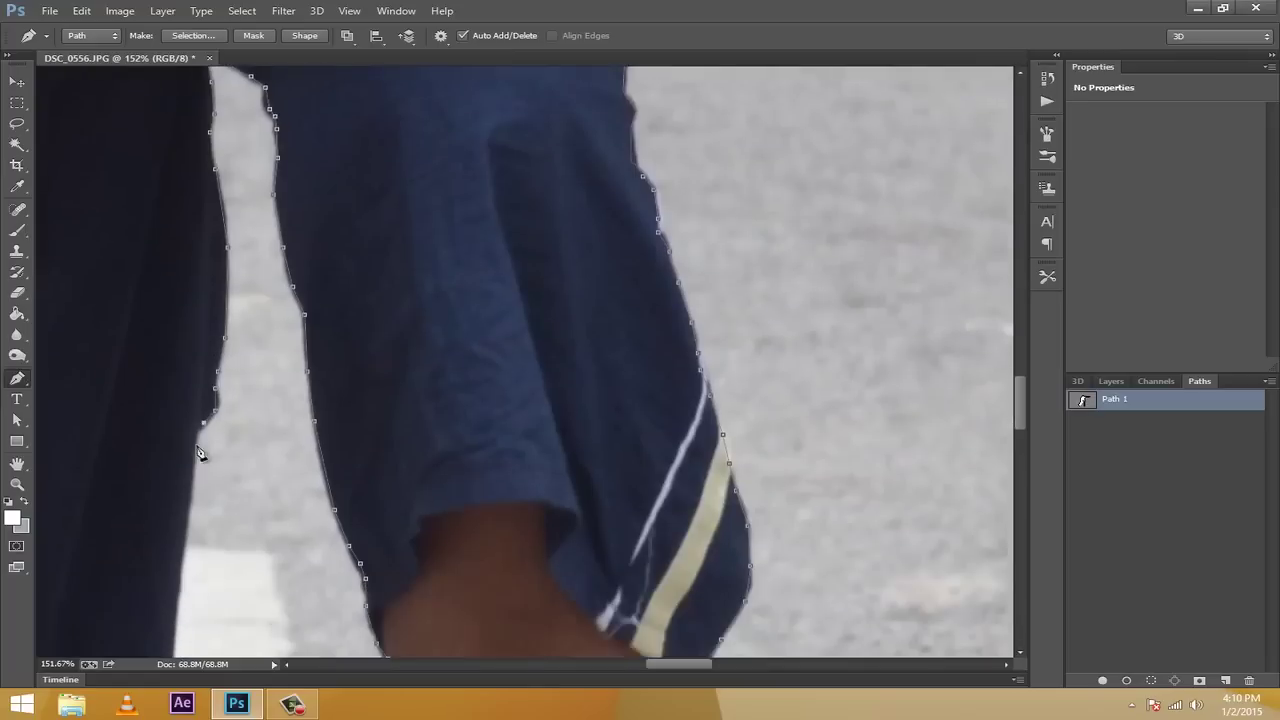
scroll(198, 453, down, 1)
click(183, 462)
scroll(180, 455, down, 1)
click(176, 444)
scroll(172, 450, down, 1)
click(167, 462)
click(158, 478)
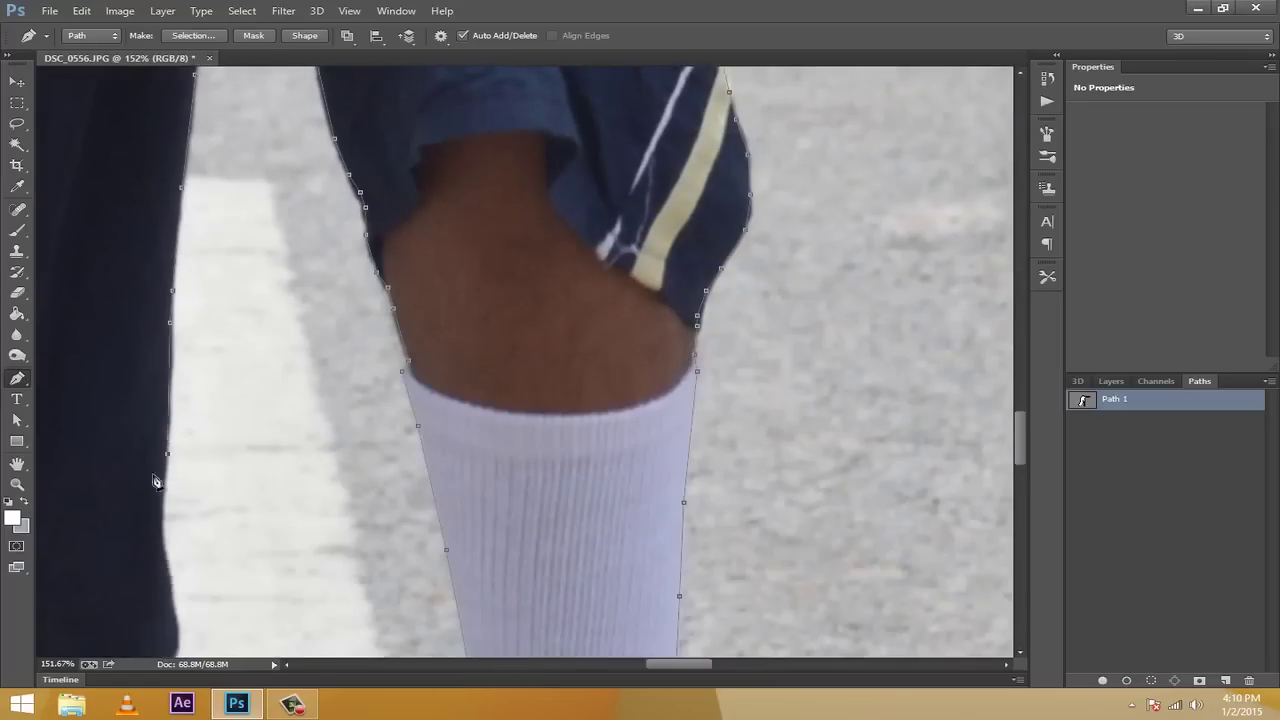
Trace the path around the rounded bottom corner of the rear trouser leg
scroll(171, 463, down, 1)
click(162, 393)
click(170, 428)
click(175, 476)
click(175, 494)
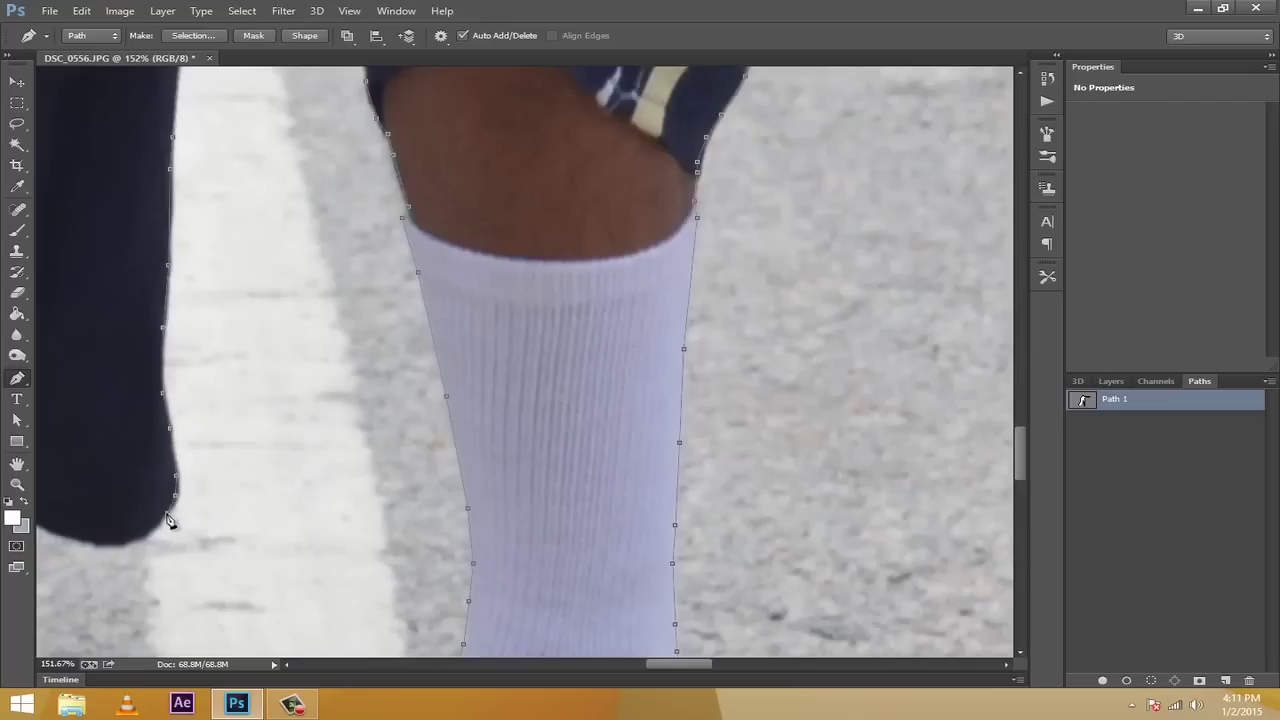
click(100, 543)
Trace the path along the rear trouser leg's hem towards the shoelace
scroll(354, 609, left, 4)
click(570, 521)
click(493, 472)
click(454, 448)
click(393, 427)
click(354, 412)
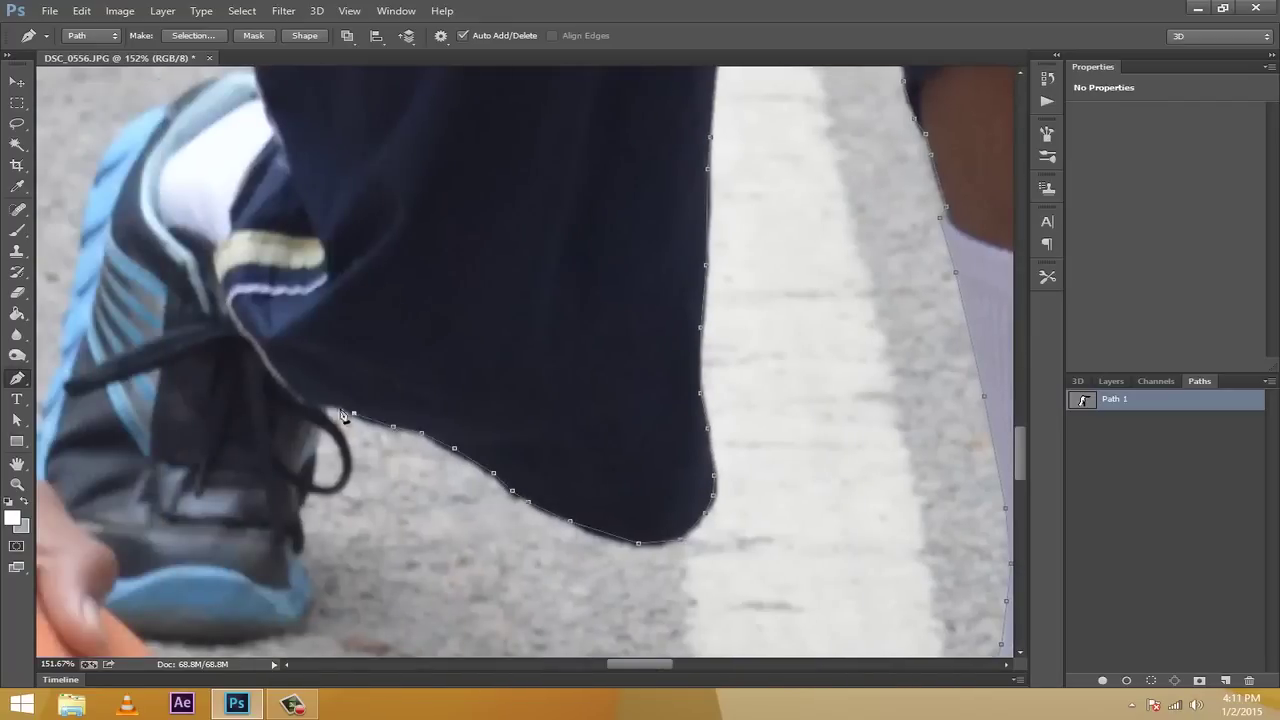
Trace the path around the outside of the loose shoelace loop on the rear shoe
click(324, 405)
click(325, 419)
click(347, 440)
click(349, 462)
click(341, 483)
click(323, 488)
click(310, 490)
Trace the path down the side of the rear shoe to the edge of its blue toe
scroll(305, 515, down, 1)
click(301, 462)
click(301, 486)
click(300, 501)
click(306, 524)
click(306, 548)
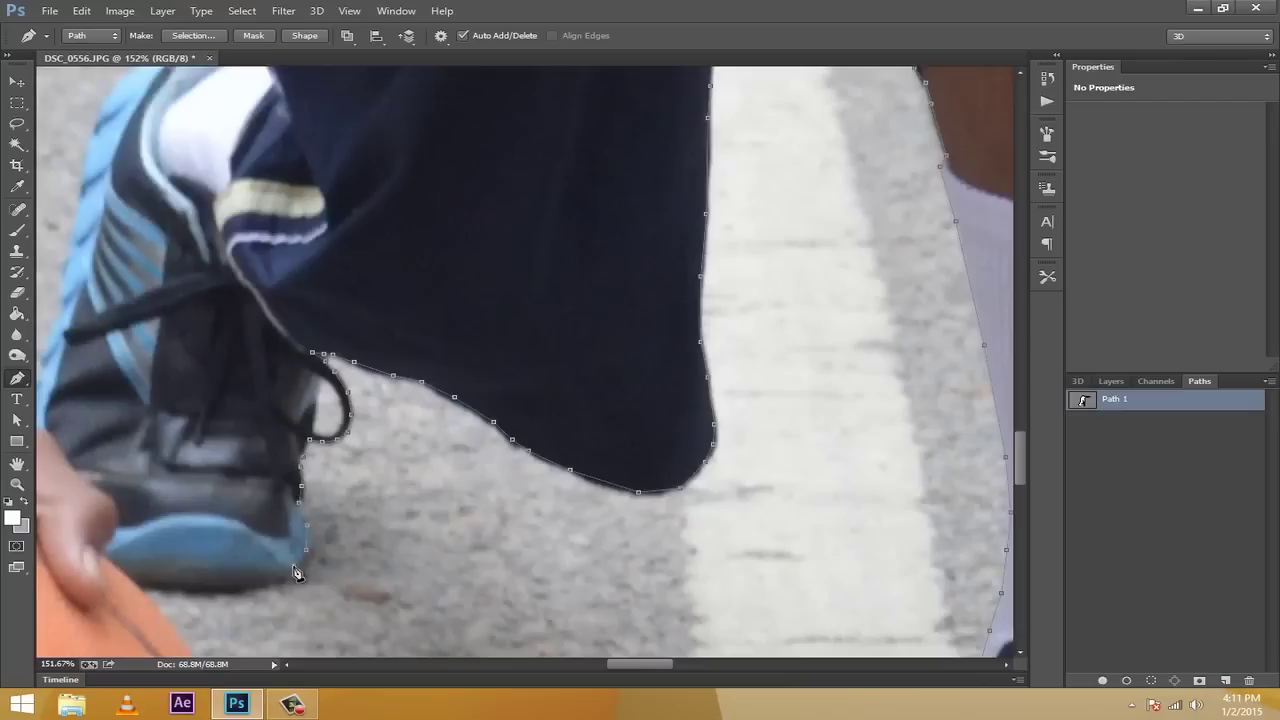
Trace the path around the toe and along the sole of the rear shoe to the basketball
click(296, 570)
click(281, 581)
click(245, 590)
click(219, 593)
drag(180, 593, 730, 503)
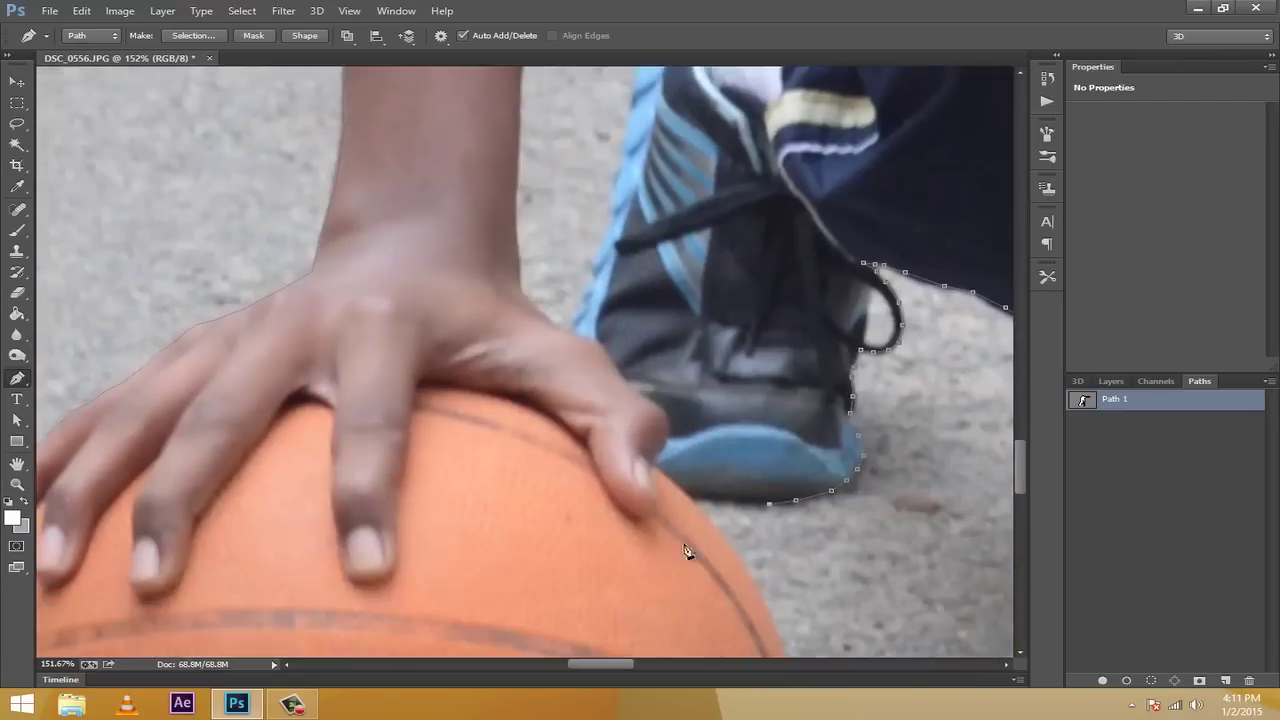
click(703, 498)
click(687, 492)
Trace the path down the side of the basketball facing the shoe, following its curve
scroll(718, 533, down, 5)
scroll(55, 664, up, 3)
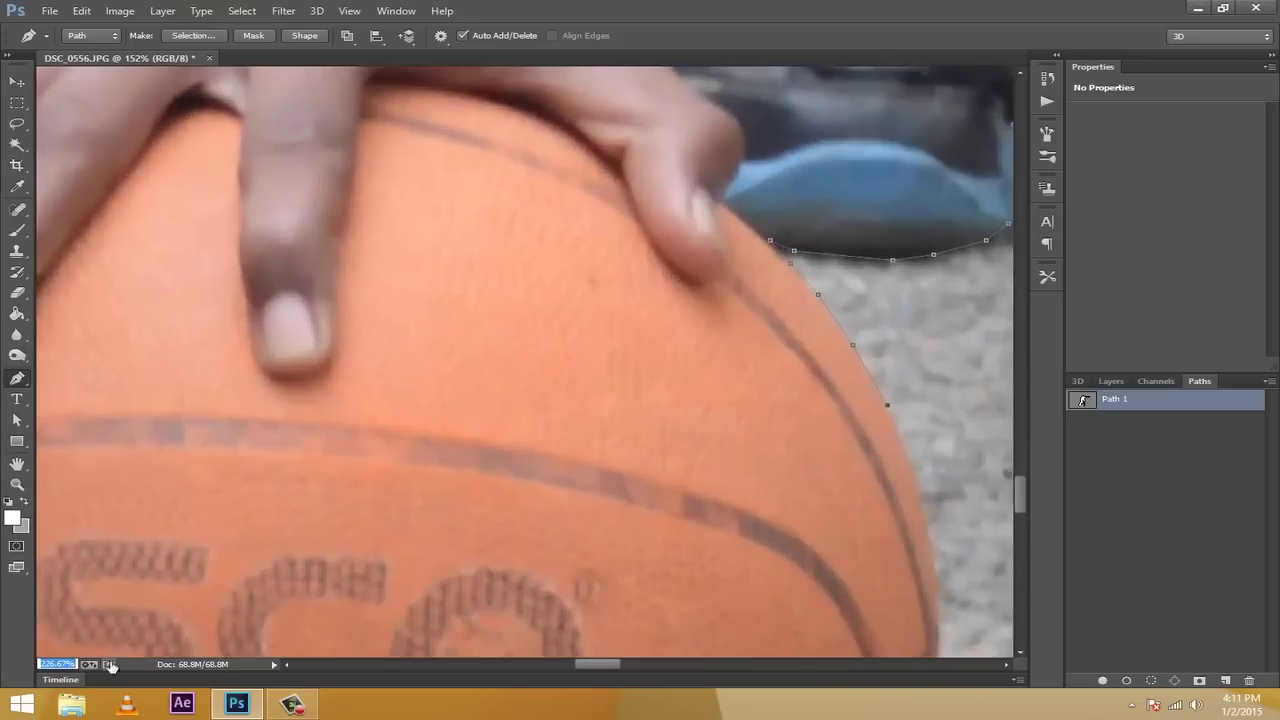
scroll(1020, 494, down, 1)
scroll(1020, 494, up, 1)
scroll(940, 486, down, 3)
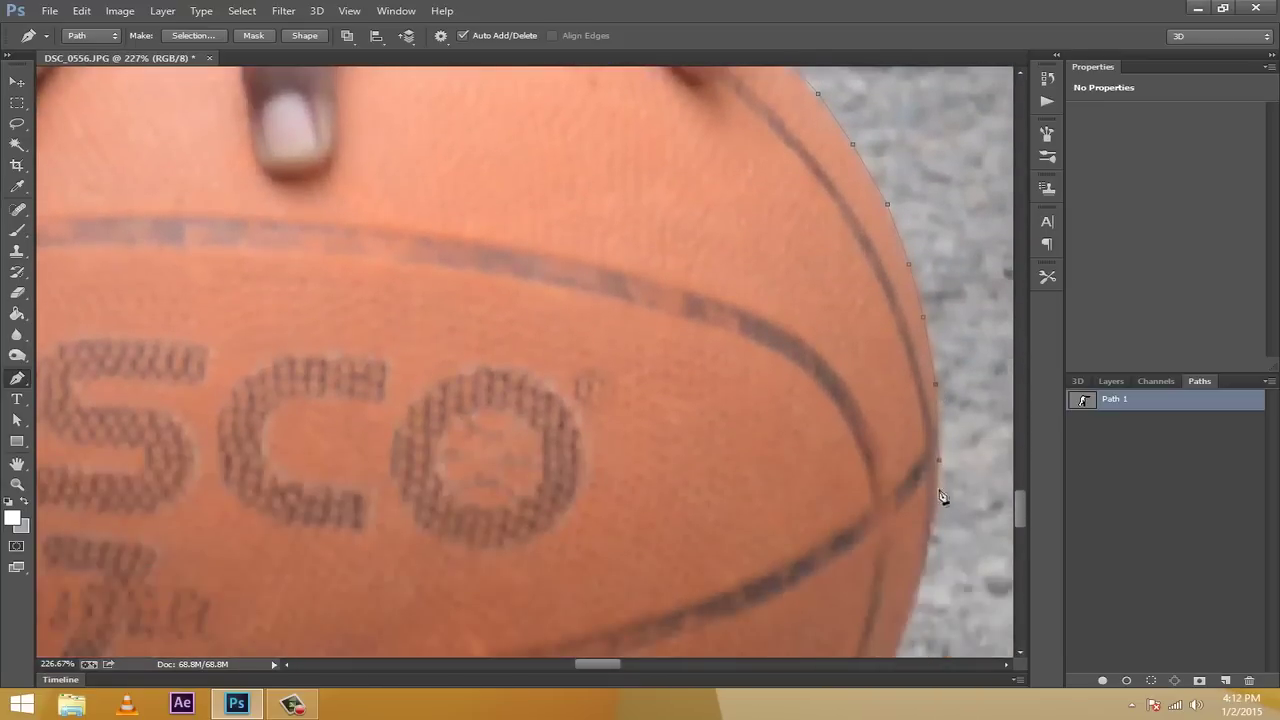
scroll(942, 497, down, 5)
scroll(837, 557, down, 6)
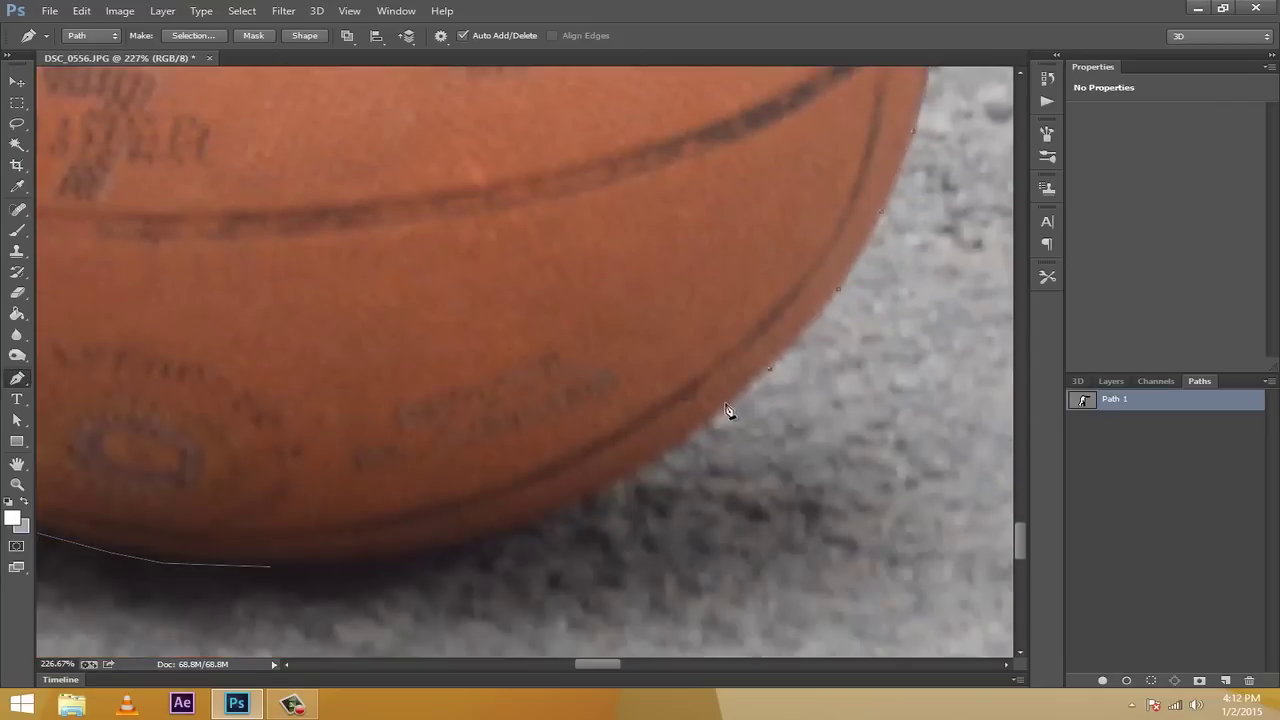
Trace the path along the underside of the basketball and close it at the starting point
click(679, 440)
click(603, 490)
click(427, 548)
click(377, 556)
Load the finished path as a selection and add a layer mask from it to the Background layer
scroll(486, 557, up, 2)
click(60, 668)
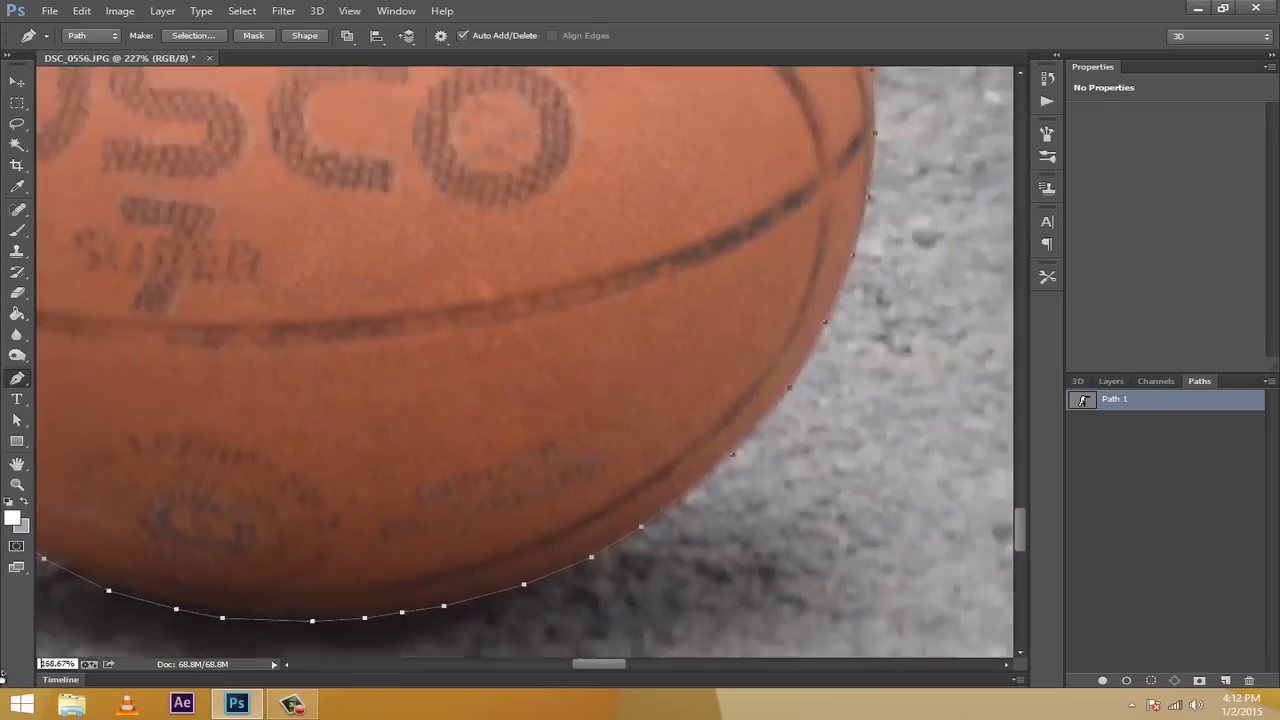
scroll(60, 668, down, 3)
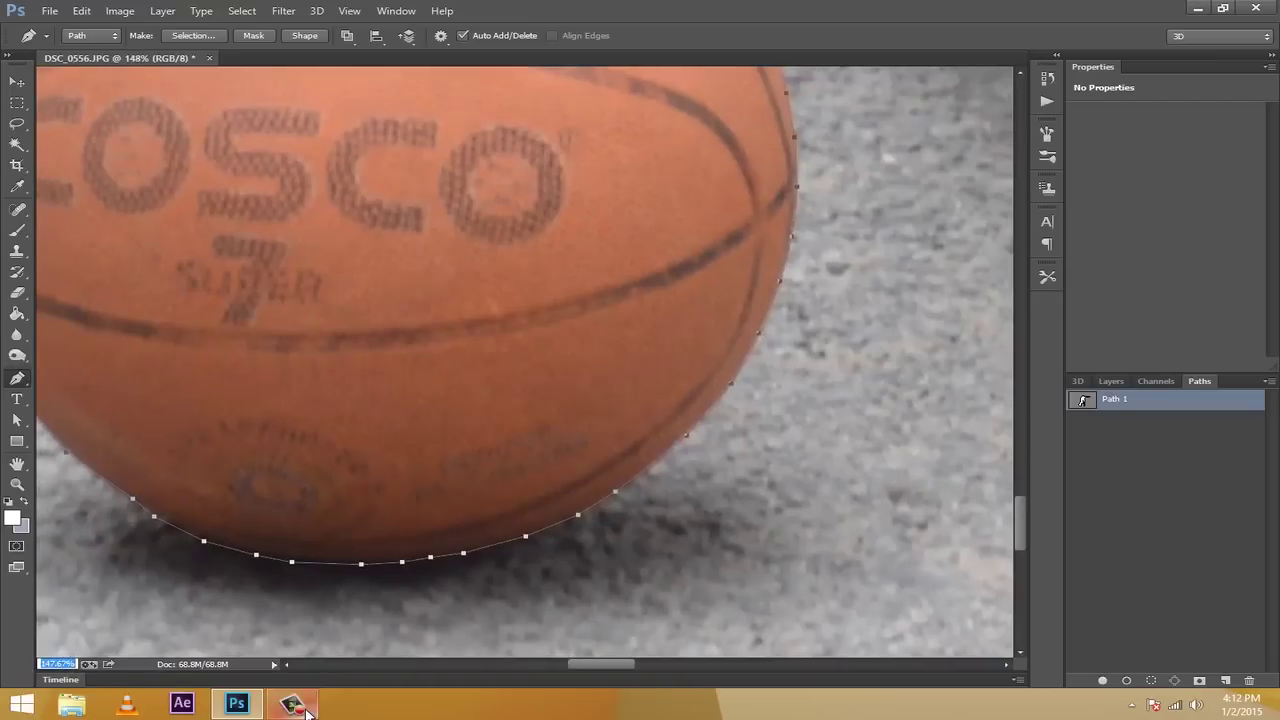
scroll(40, 670, down, 1)
scroll(24, 672, down, 5)
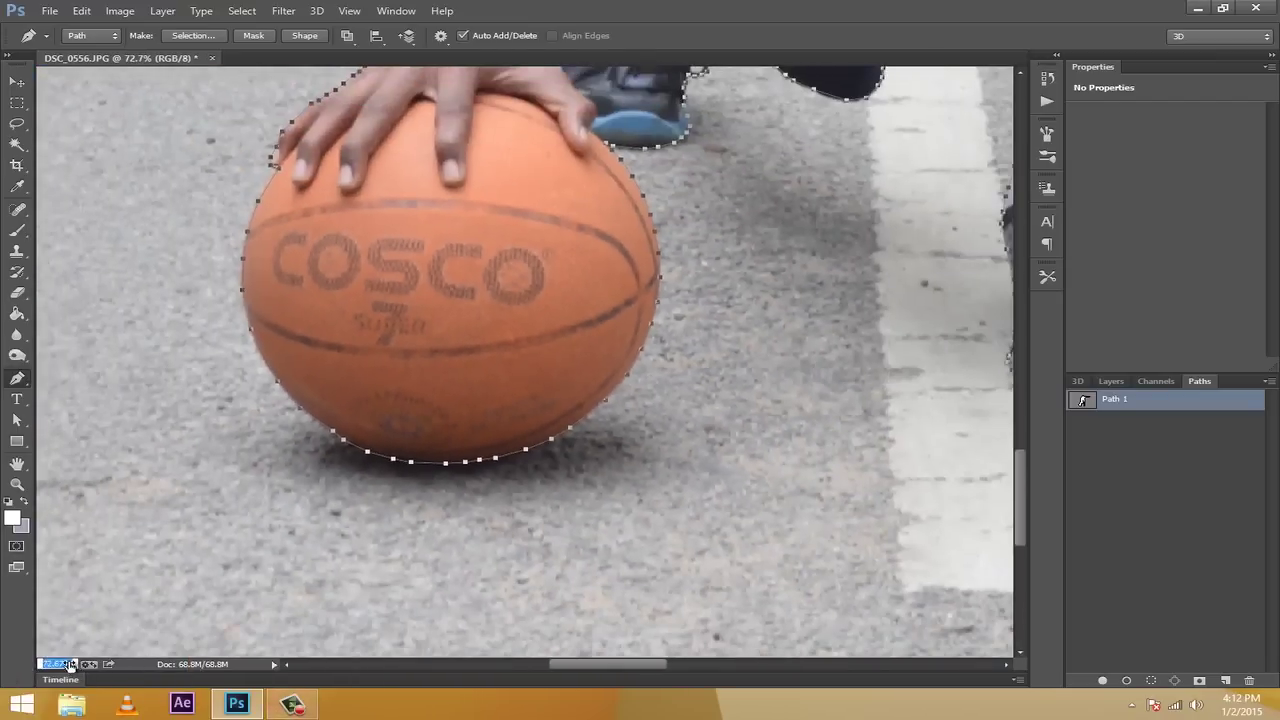
scroll(20, 675, up, 1)
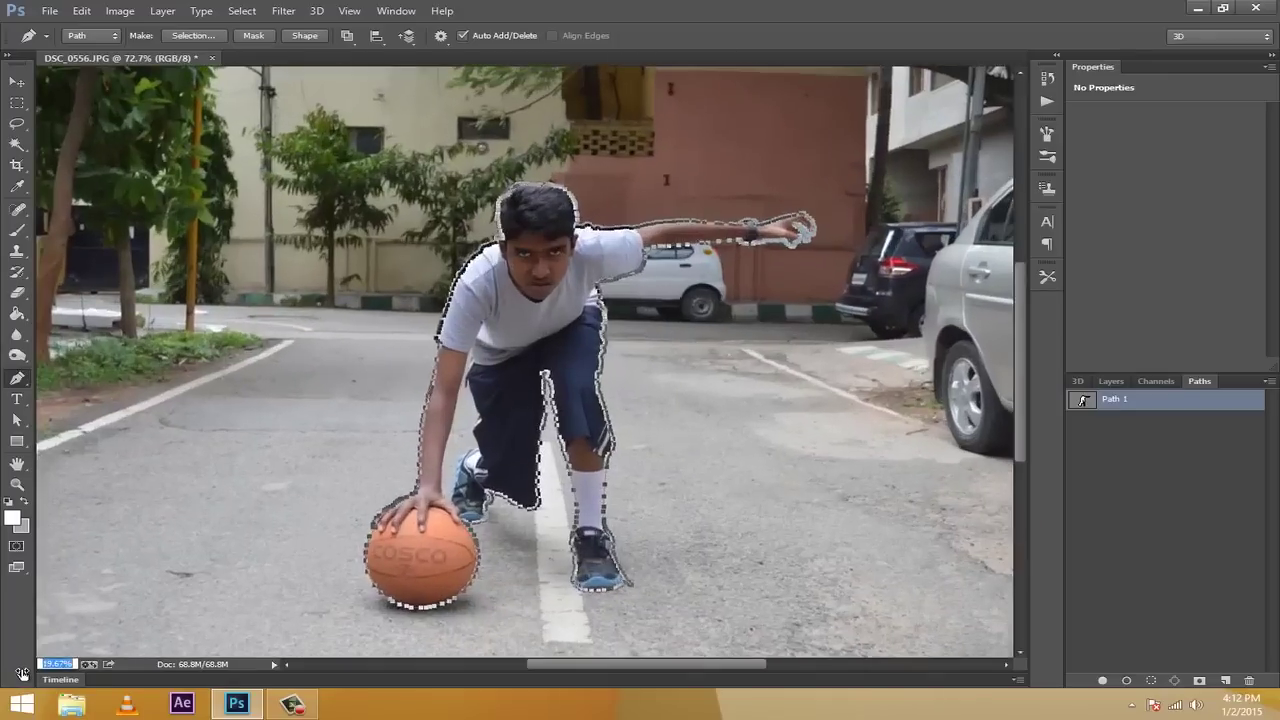
scroll(24, 672, up, 1)
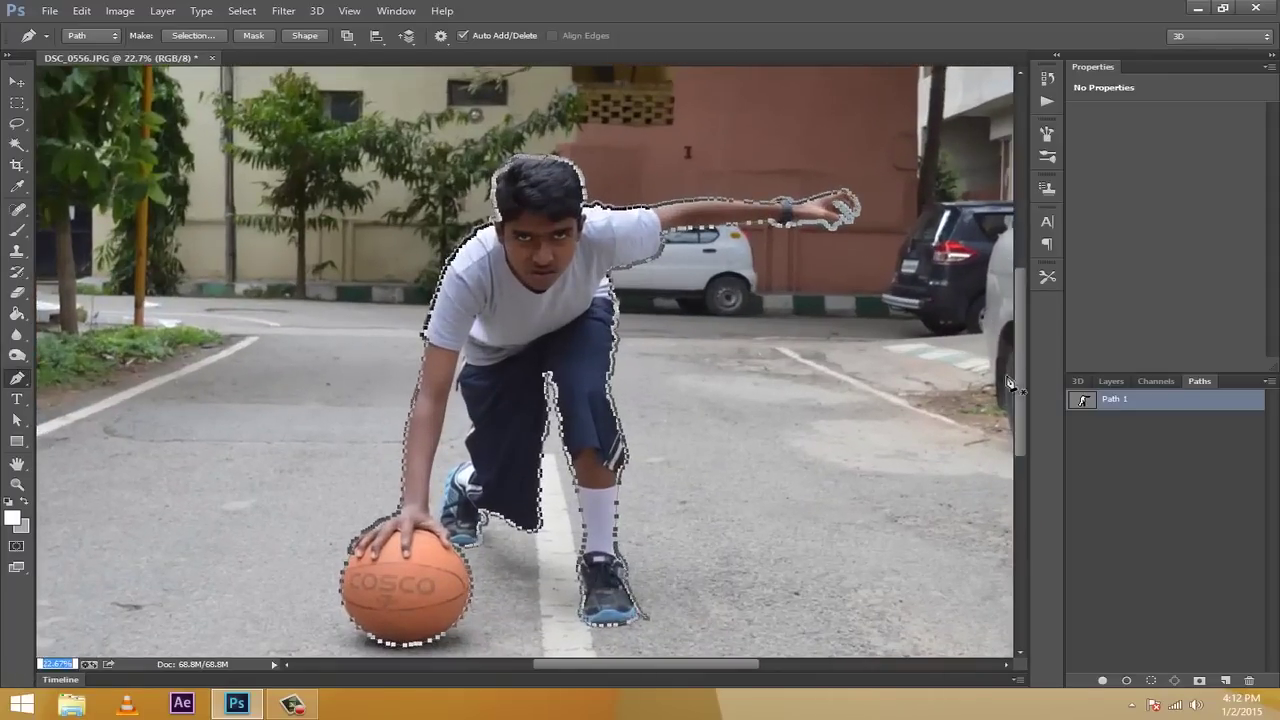
scroll(1021, 378, down, 2)
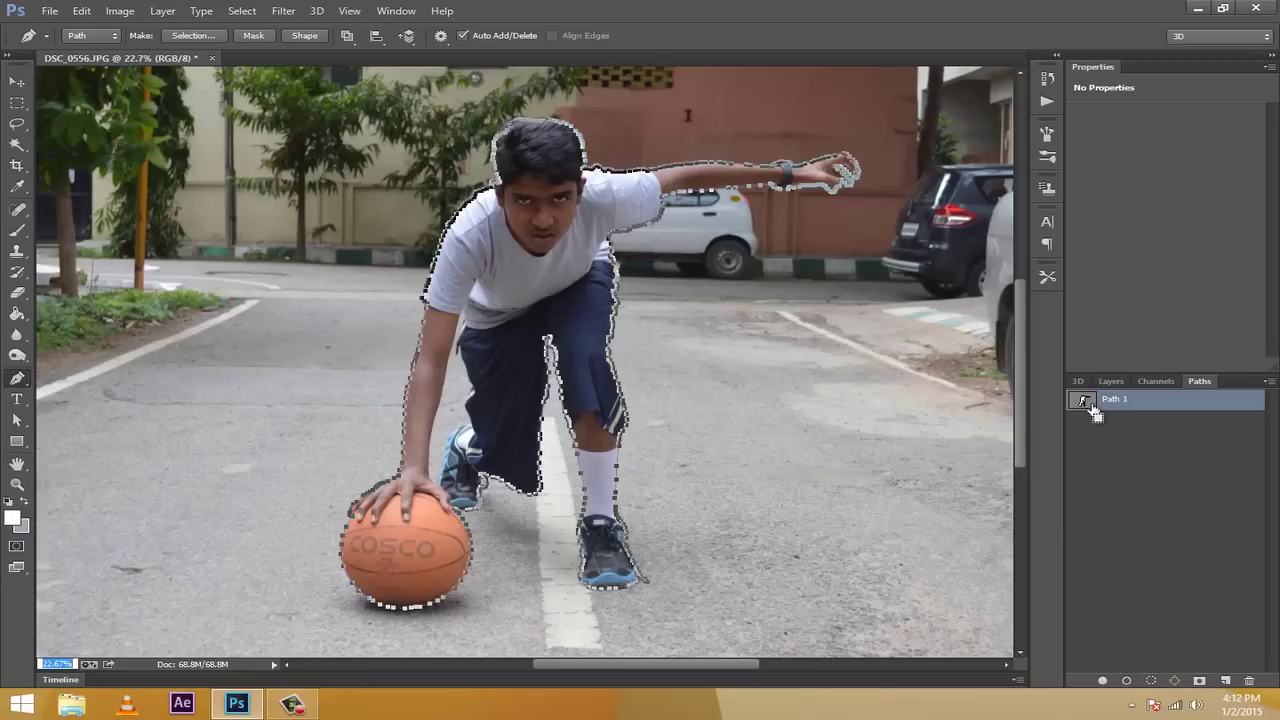
key(Escape)
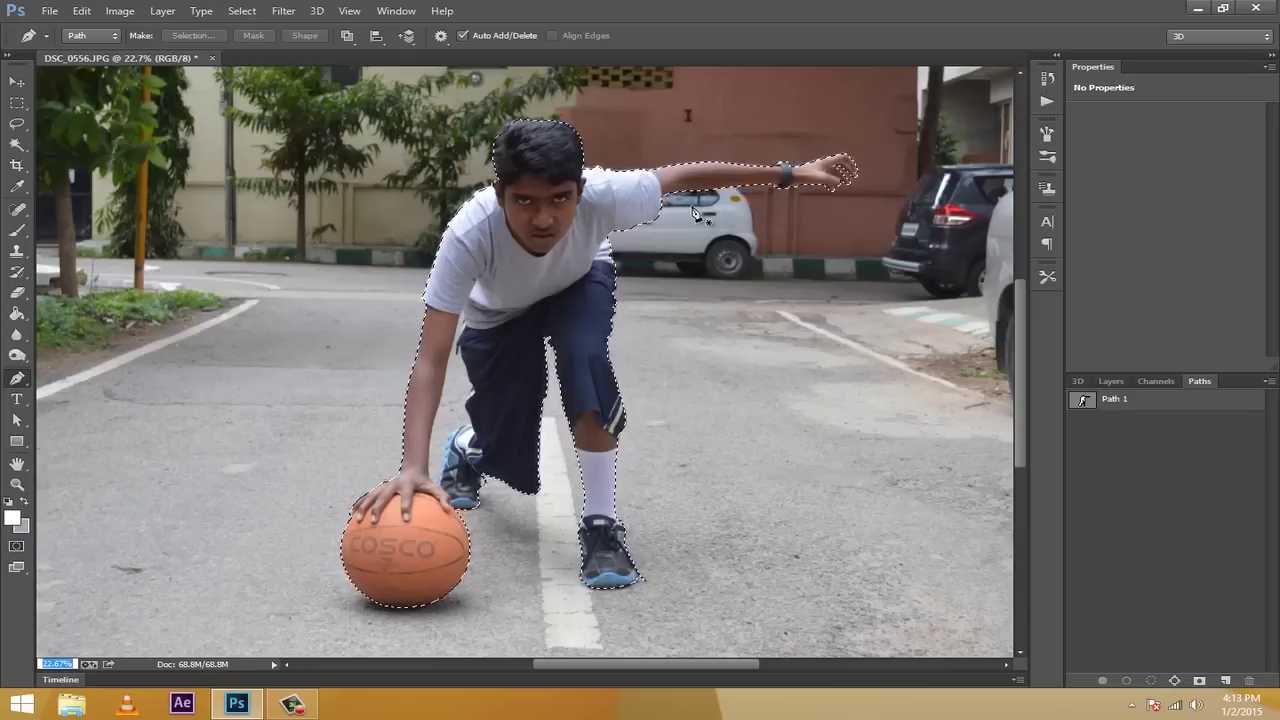
click(1111, 381)
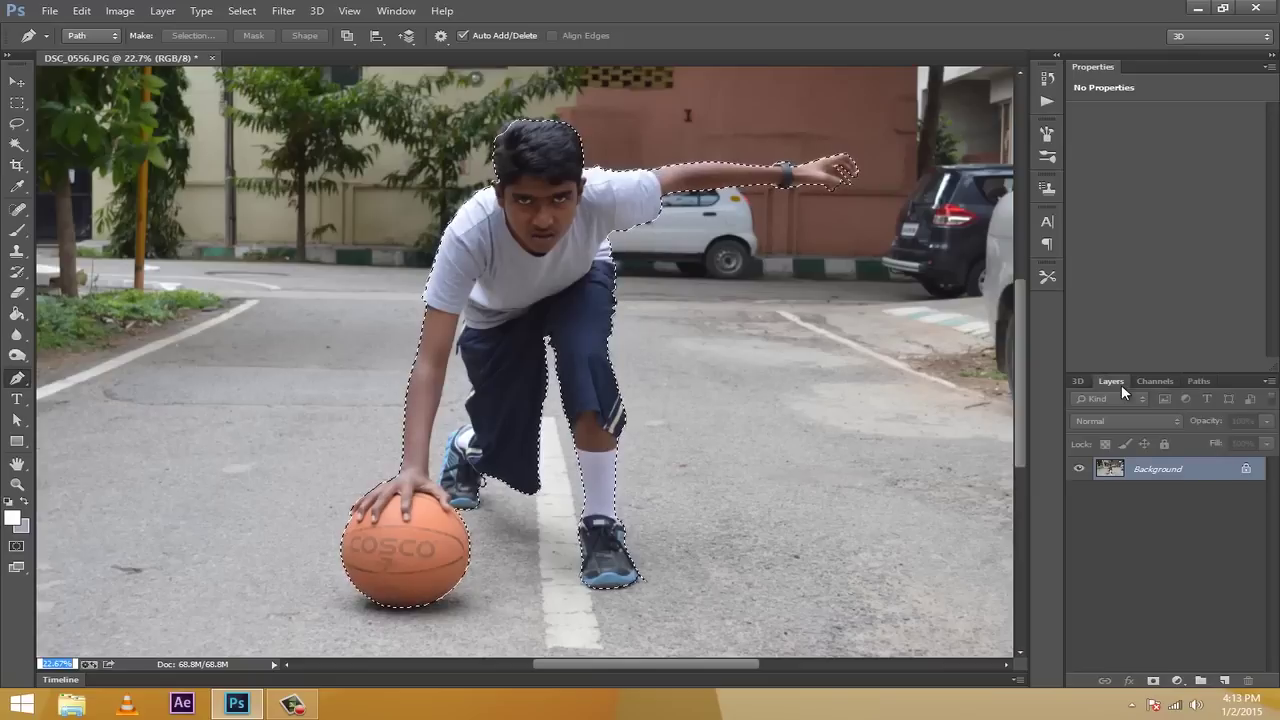
click(1153, 680)
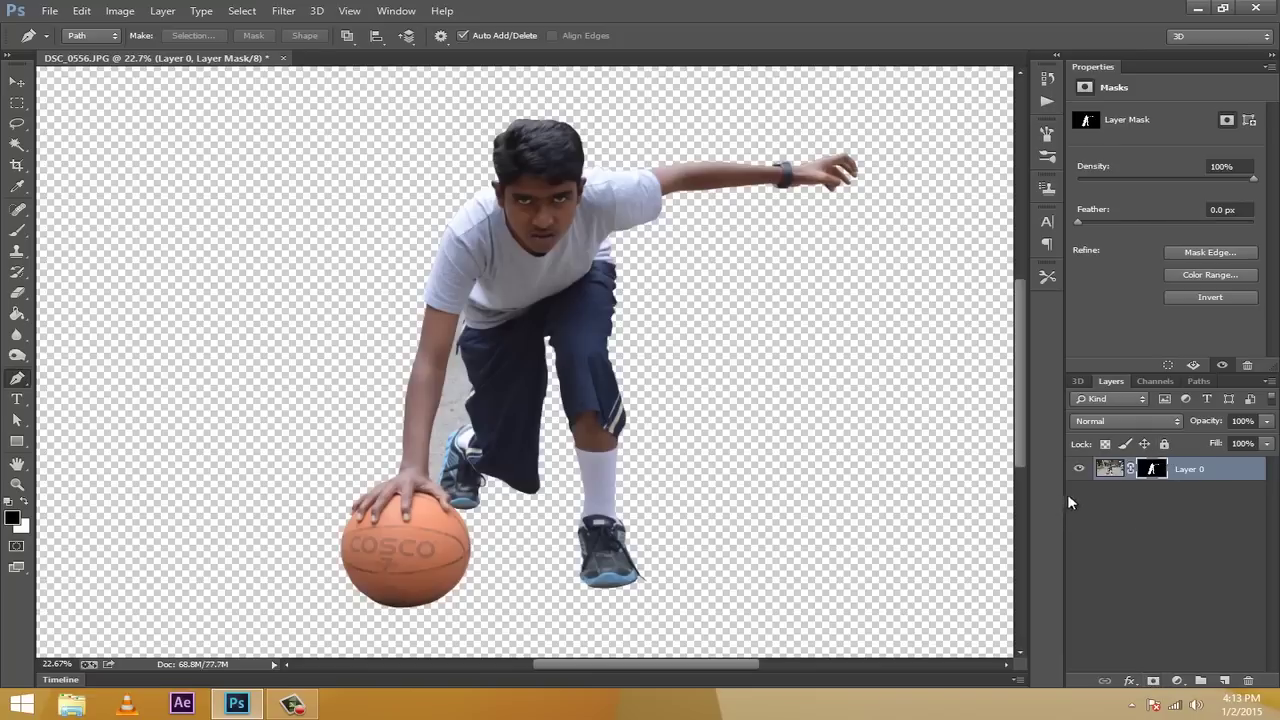
Create a new layer and place it beneath the masked photo layer
click(1224, 681)
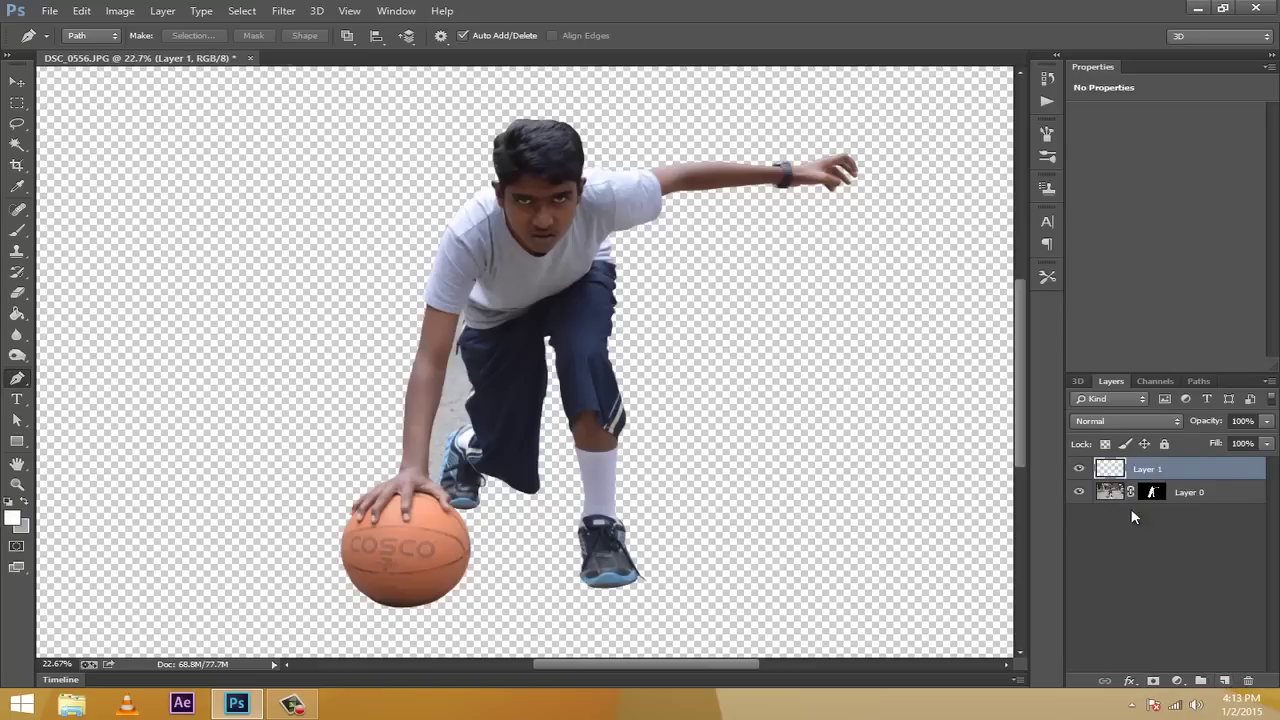
drag(1115, 494, 1116, 522)
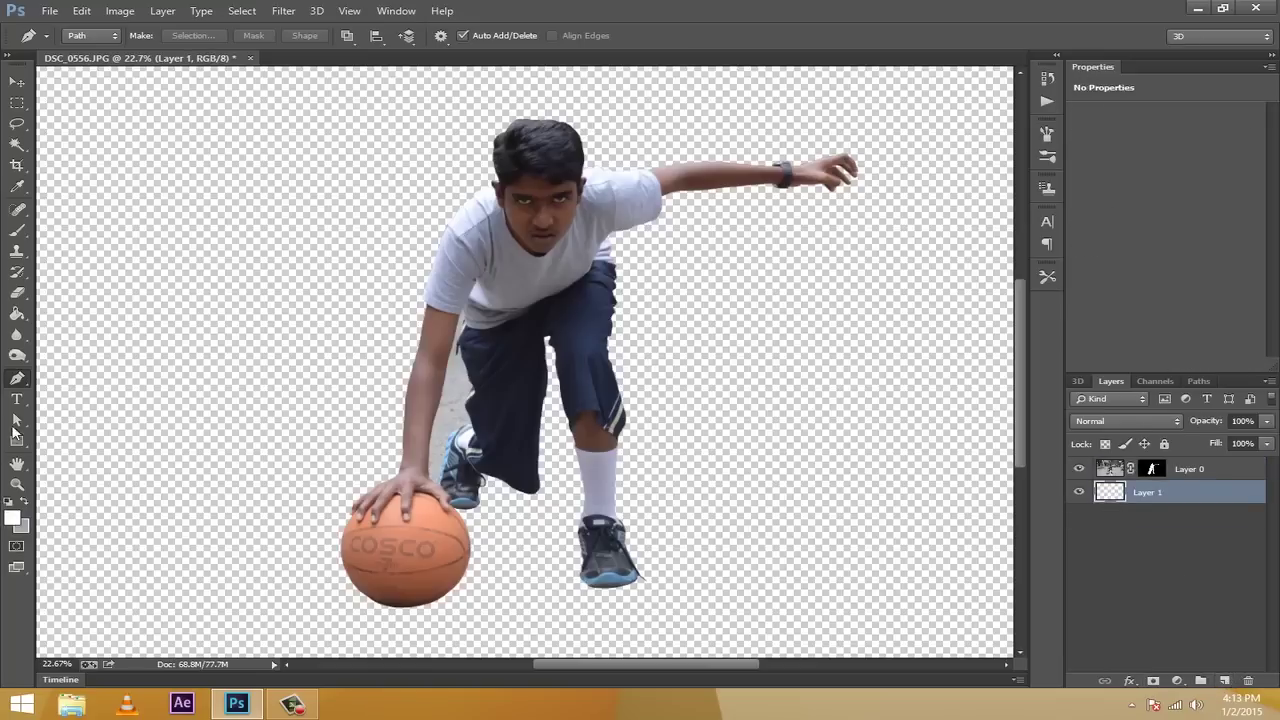
Set the foreground colour to bright green and fill the new layer with the Paint Bucket tool
right_click(18, 378)
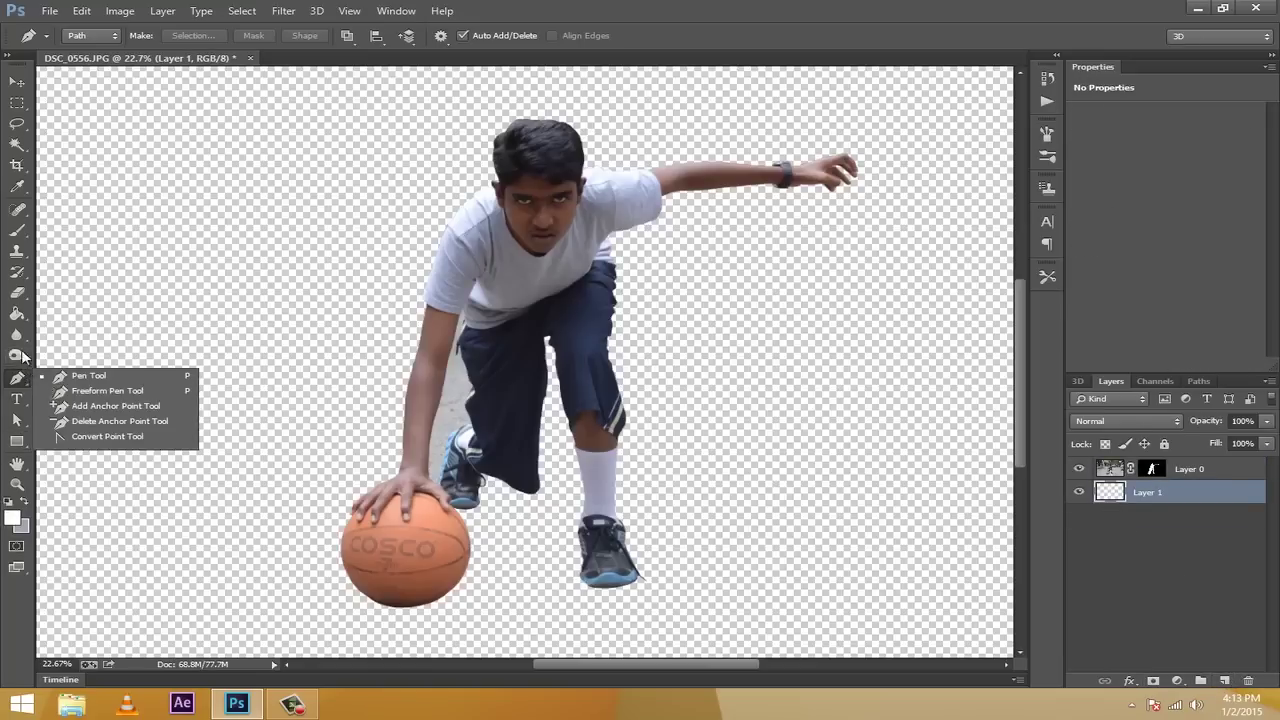
click(16, 313)
right_click(16, 313)
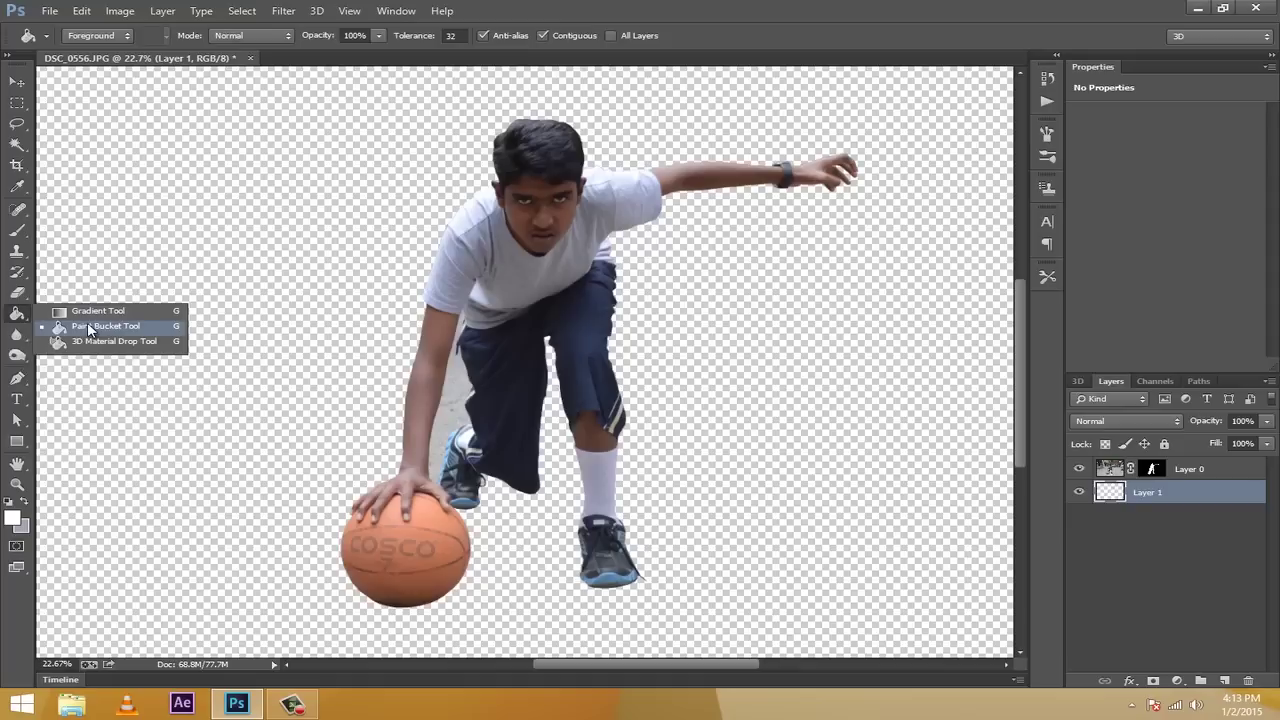
click(88, 329)
click(13, 517)
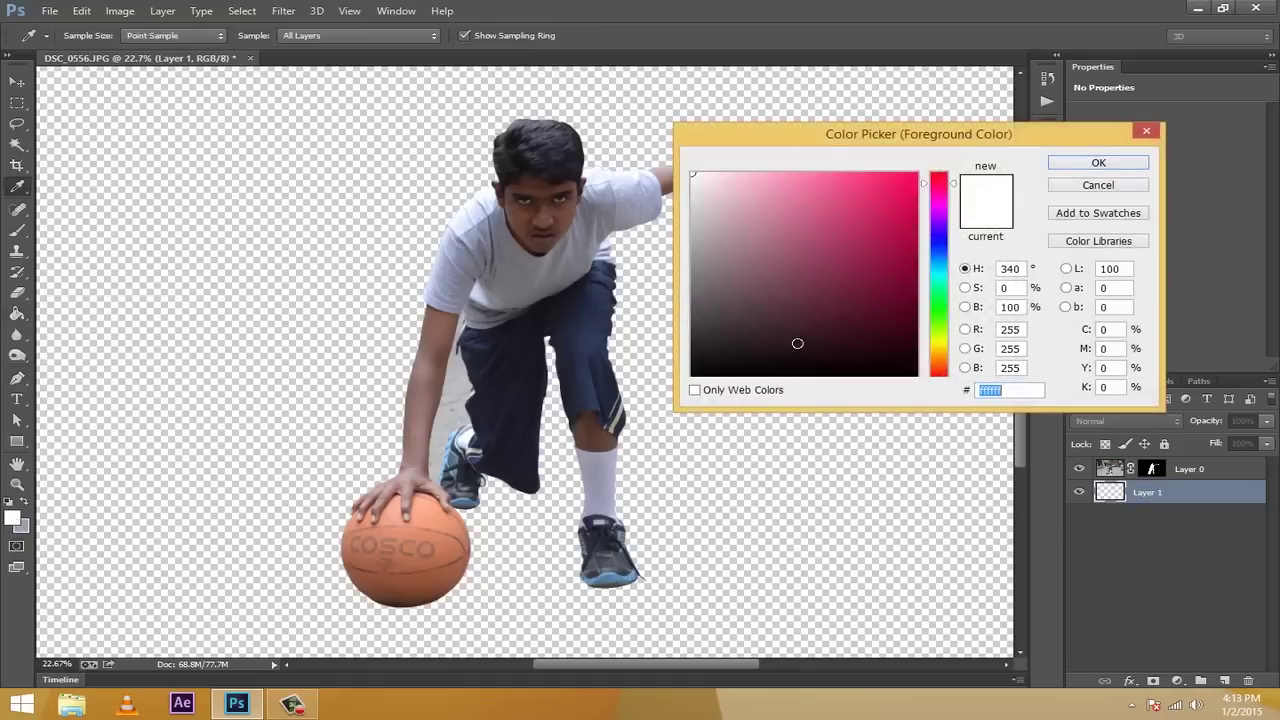
drag(797, 343, 755, 377)
click(938, 299)
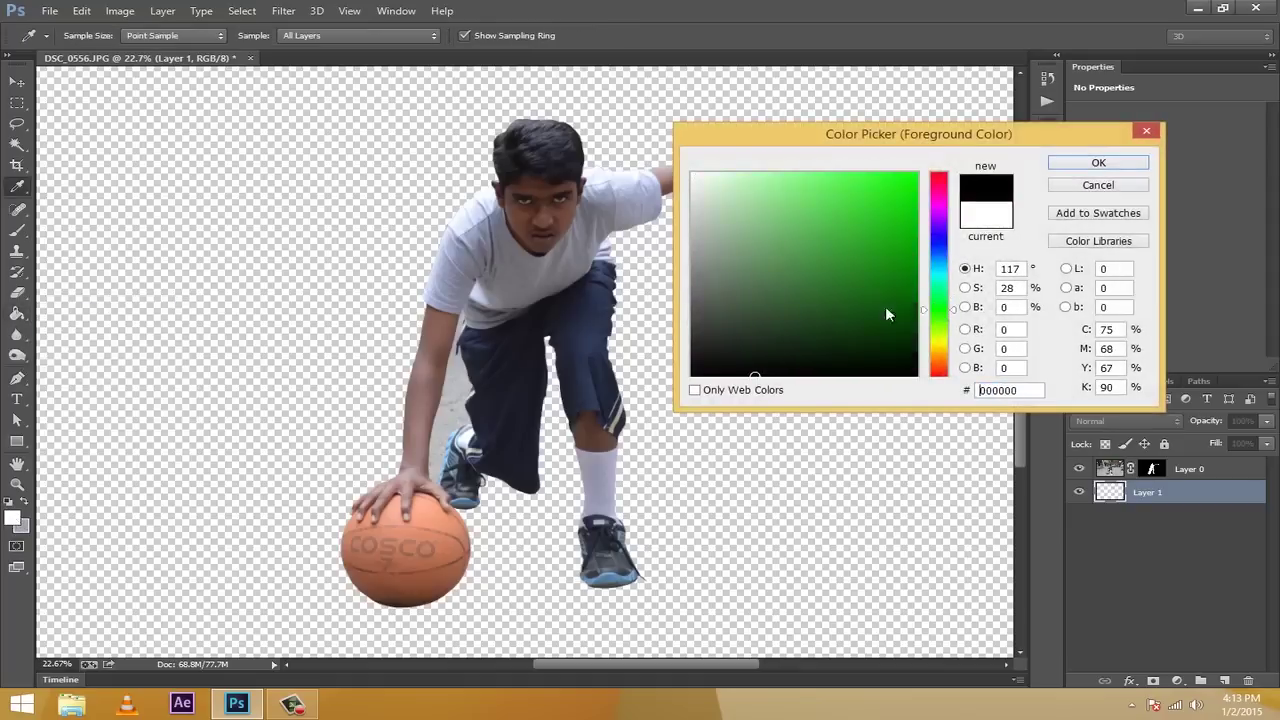
drag(886, 314, 916, 178)
click(1098, 162)
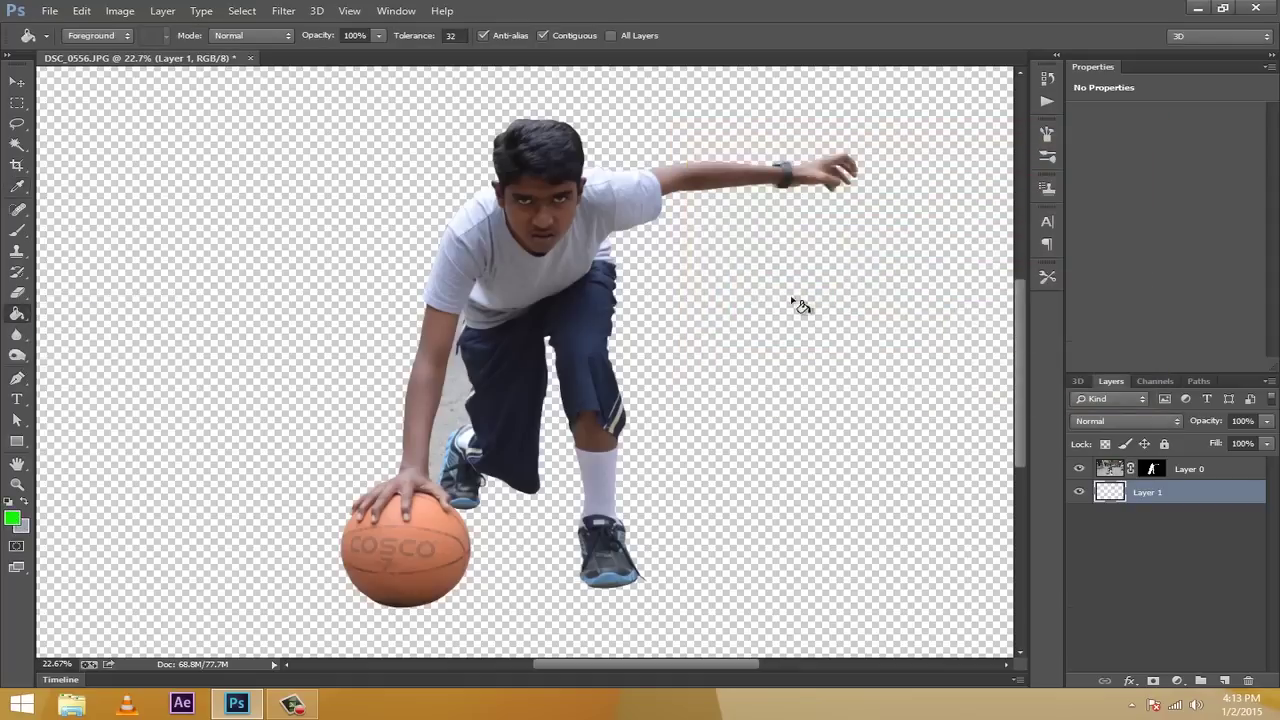
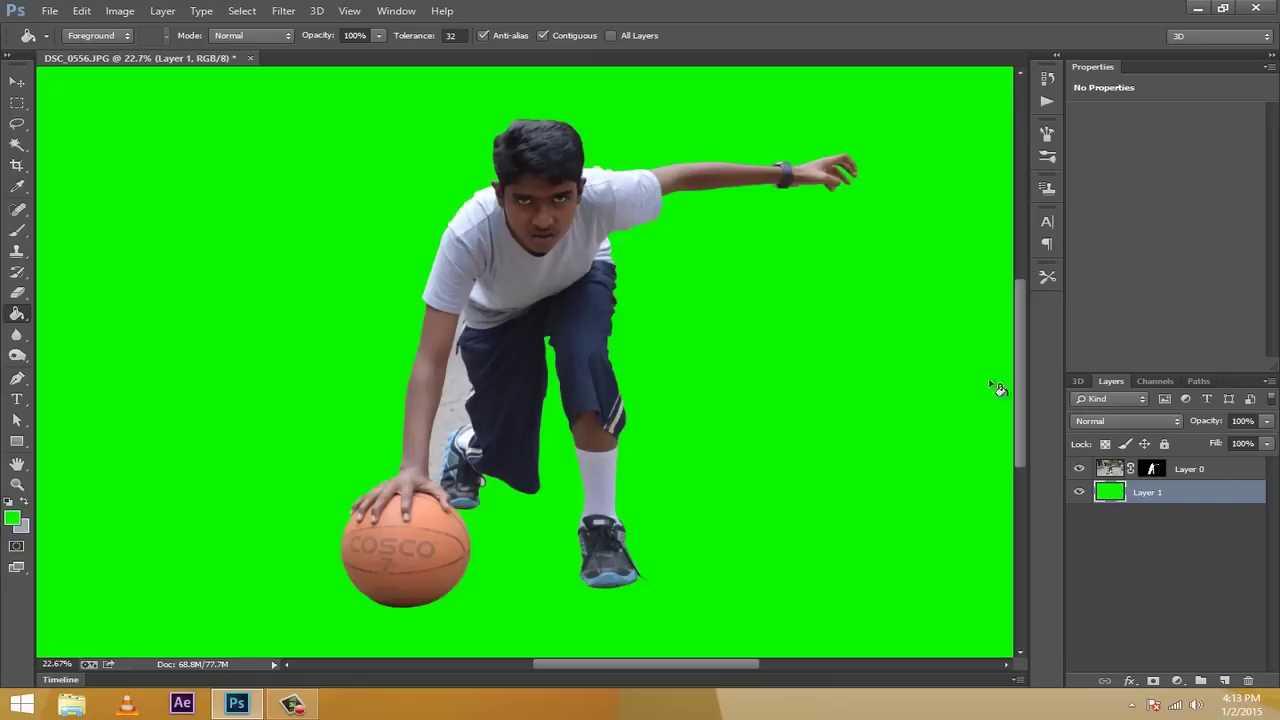
Try to select the leftover patch of road between the arm and the leg with the Magic Wand tool
drag(1018, 388, 1022, 417)
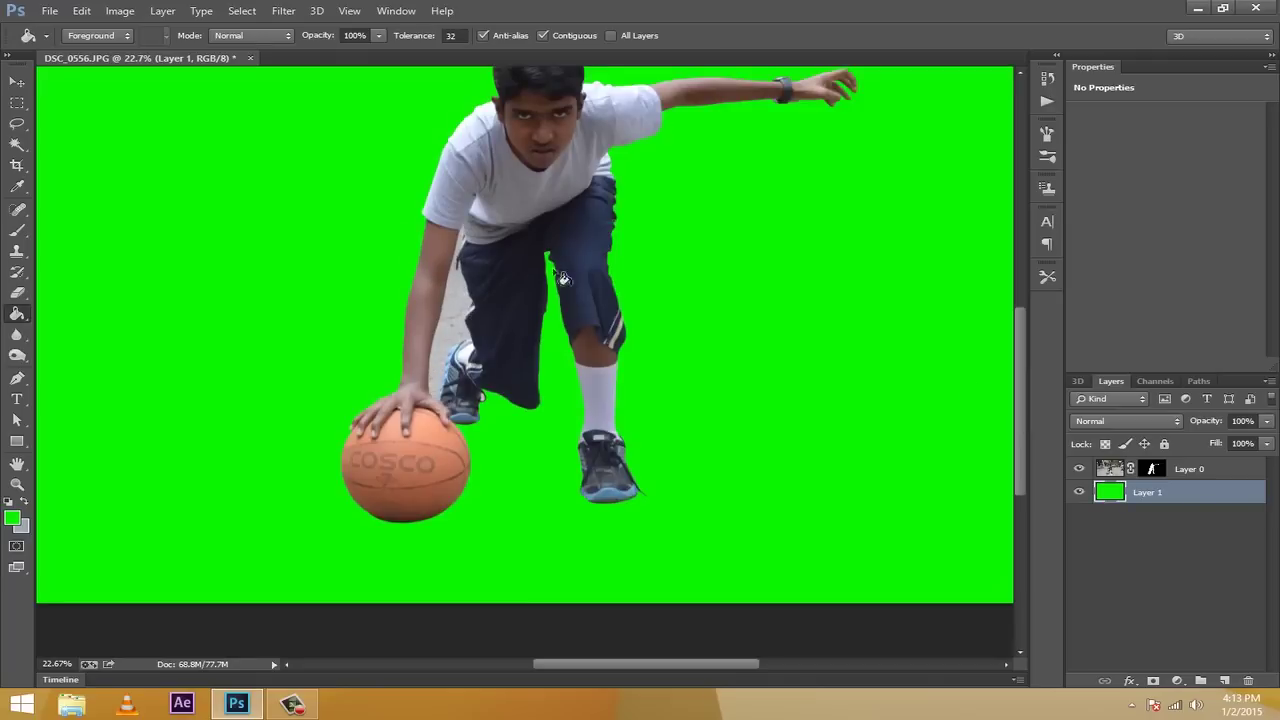
drag(1021, 392, 1013, 346)
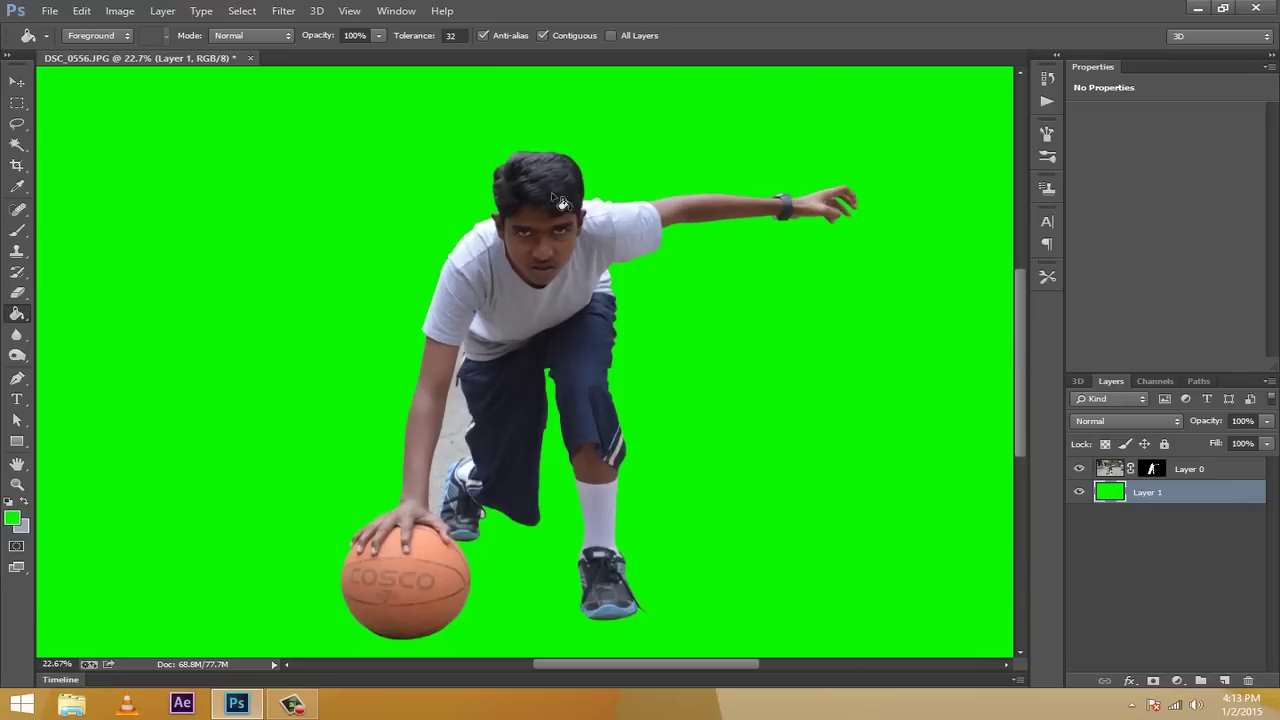
click(17, 144)
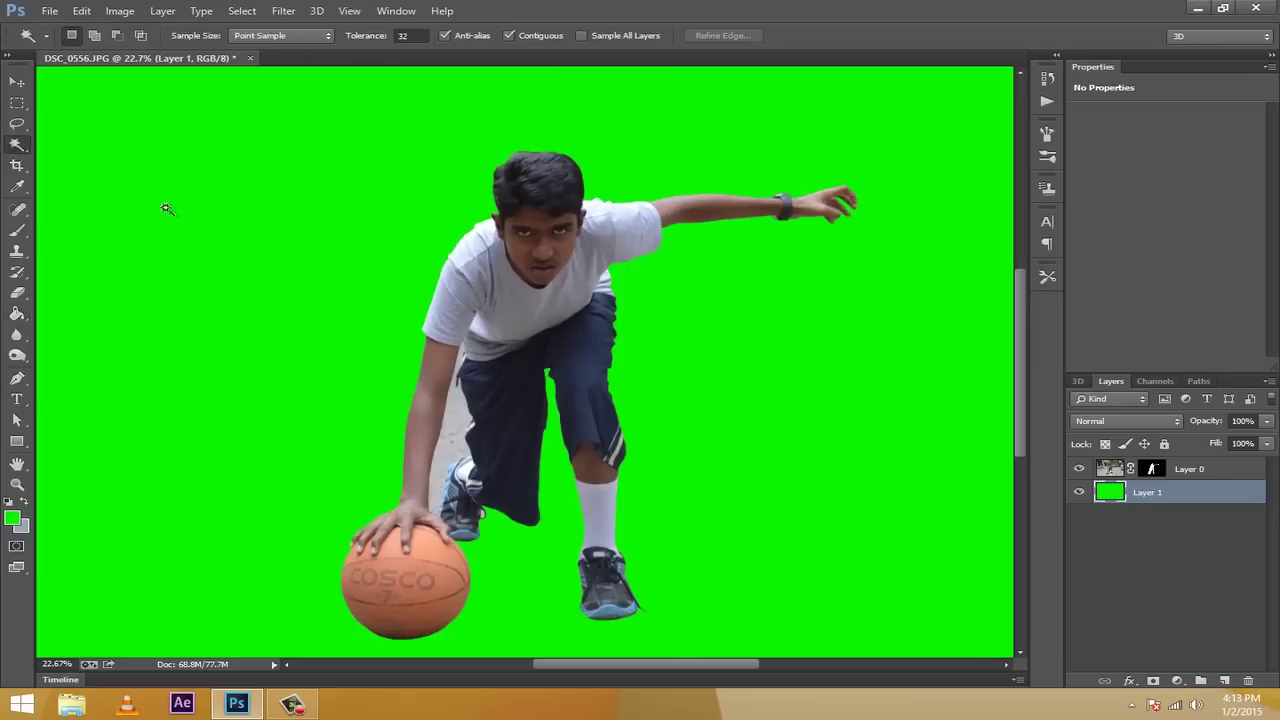
click(463, 438)
Make the image of Layer 0 active for the Magic Wand tool and clear the current selection
click(1107, 471)
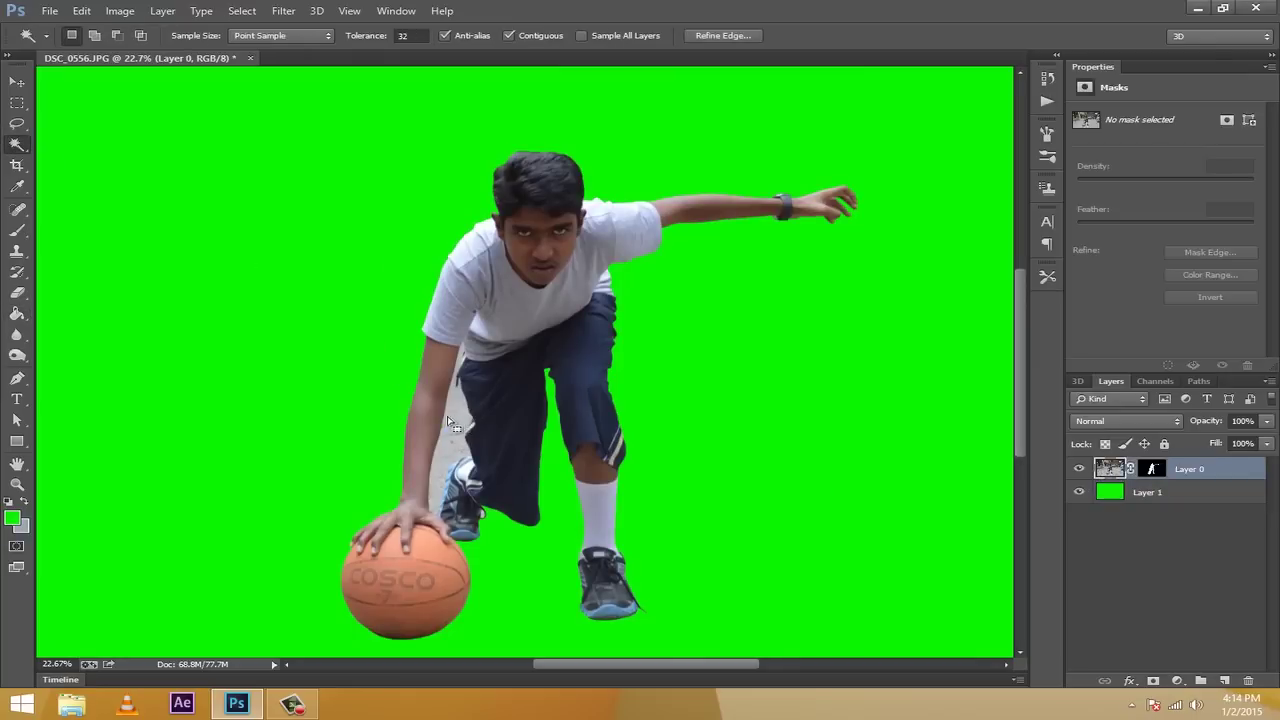
click(17, 144)
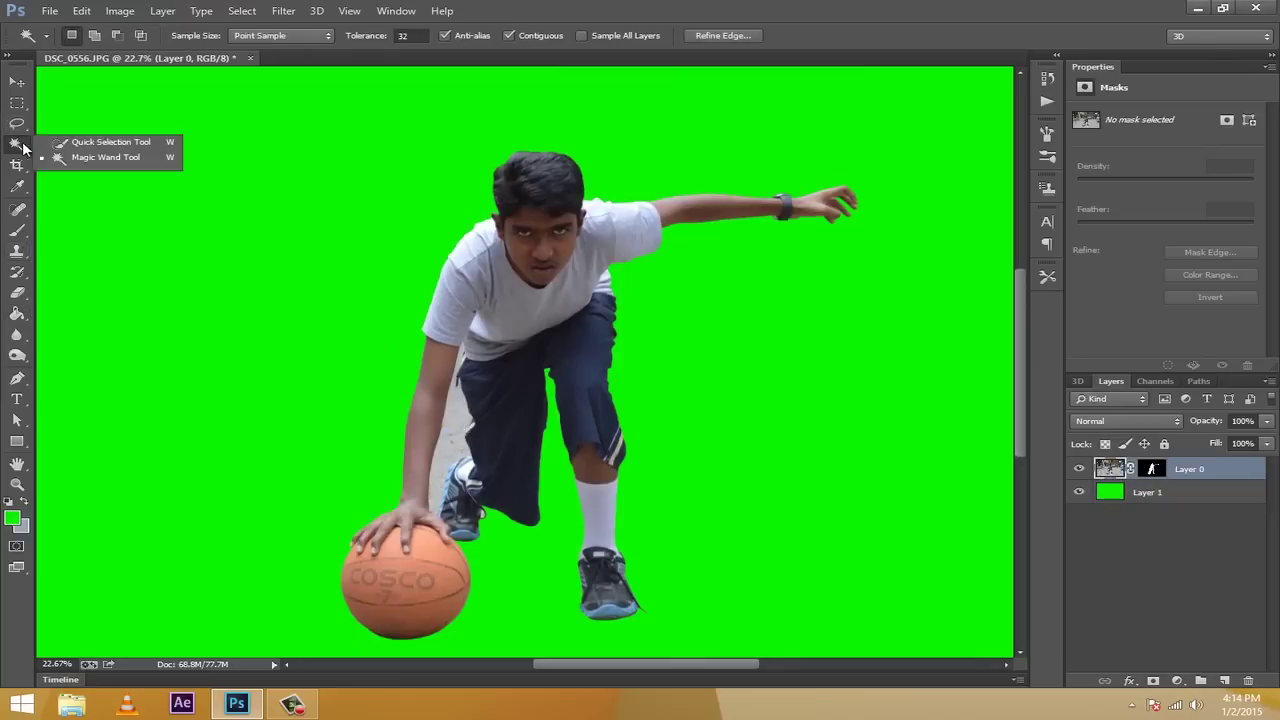
click(83, 157)
key(ctrl+d)
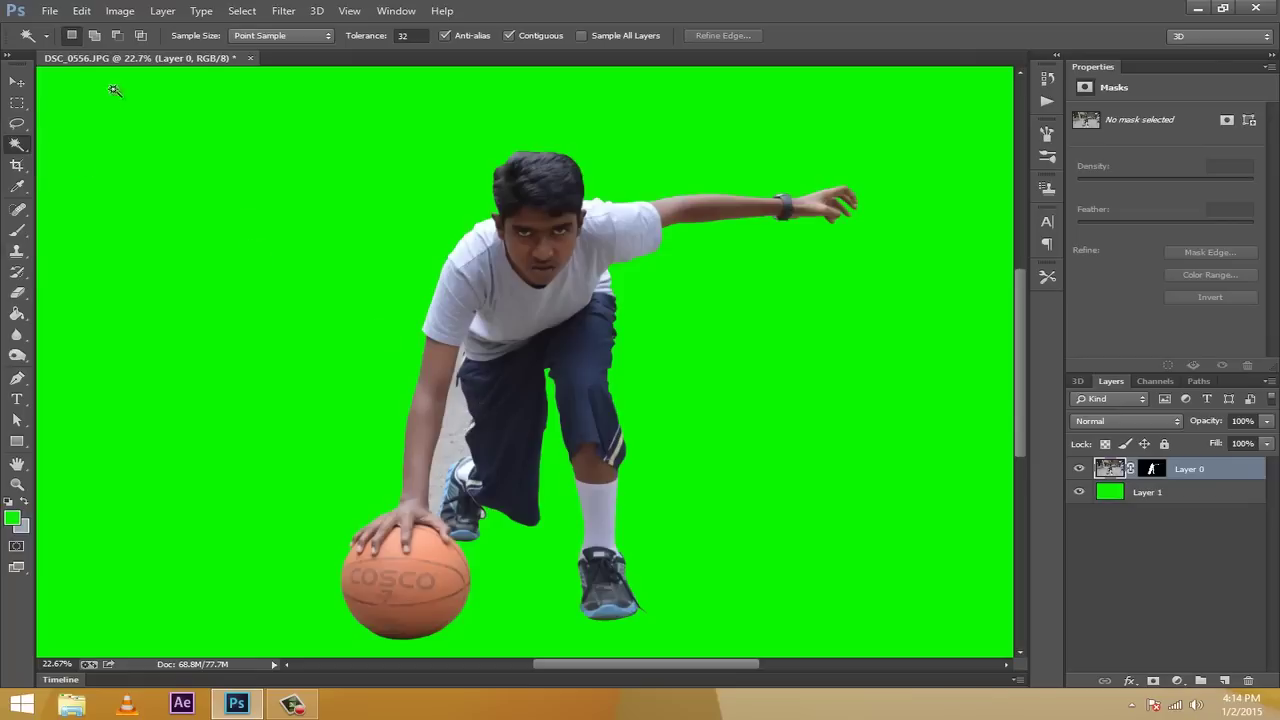
right_click(24, 150)
click(95, 144)
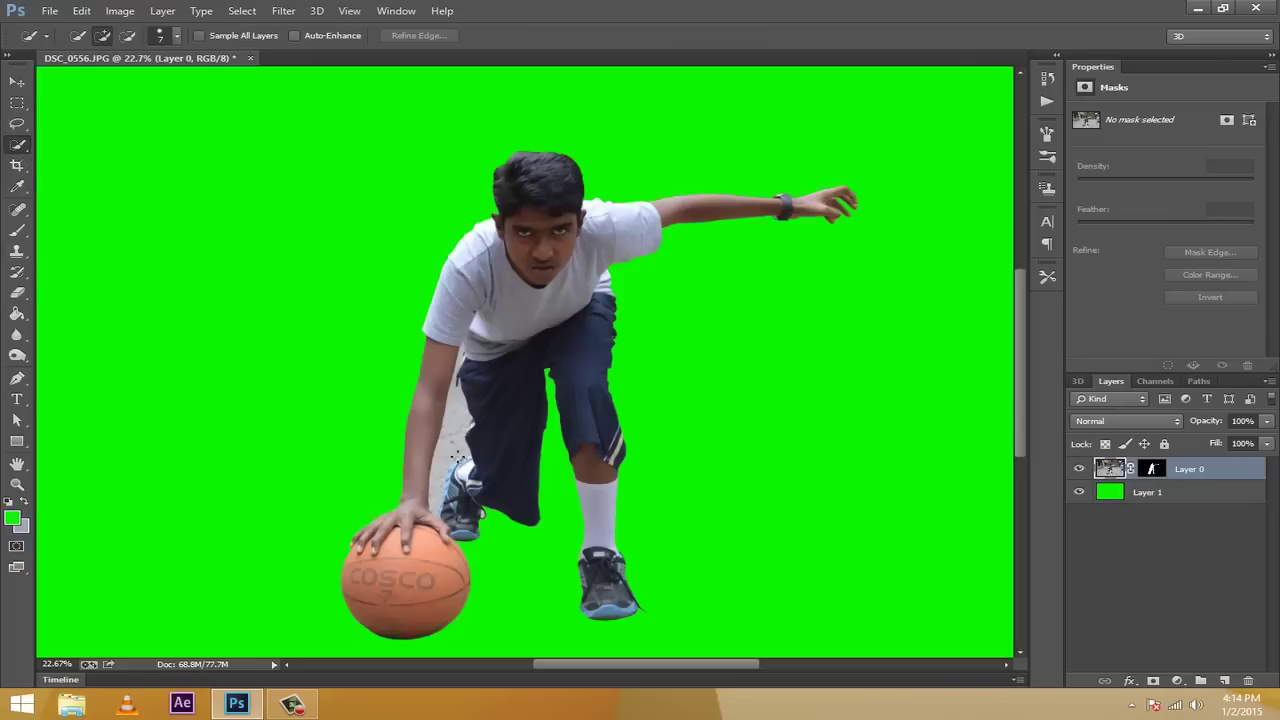
right_click(27, 150)
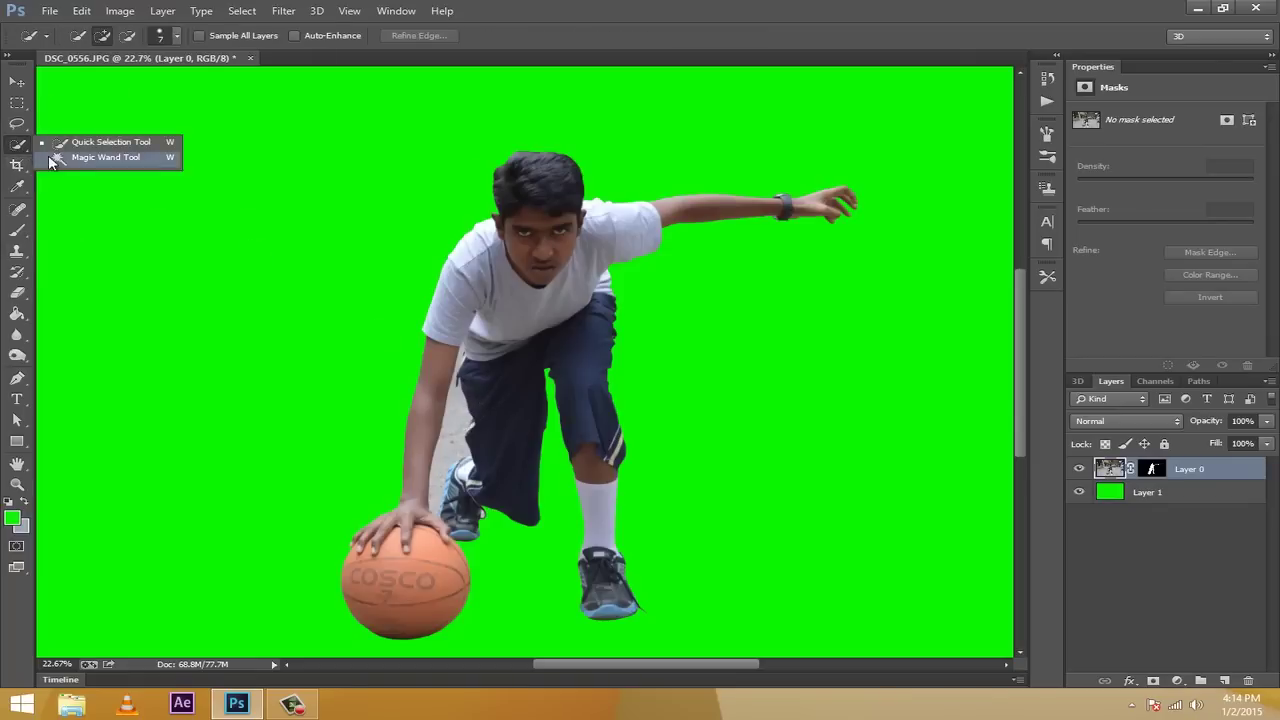
click(83, 157)
click(1081, 469)
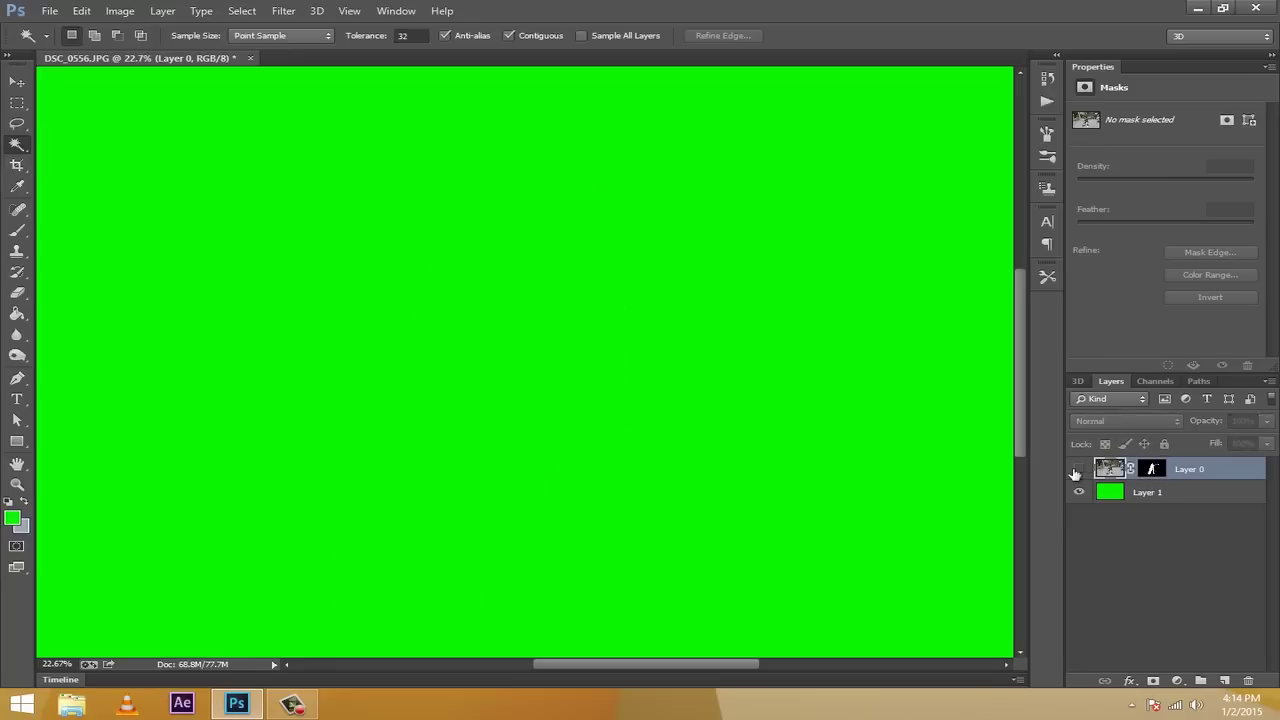
click(1081, 469)
Select the leftover road patch between the arm and leg with the Magic Wand, and make Layer 0's mask active with a black foreground
click(447, 437)
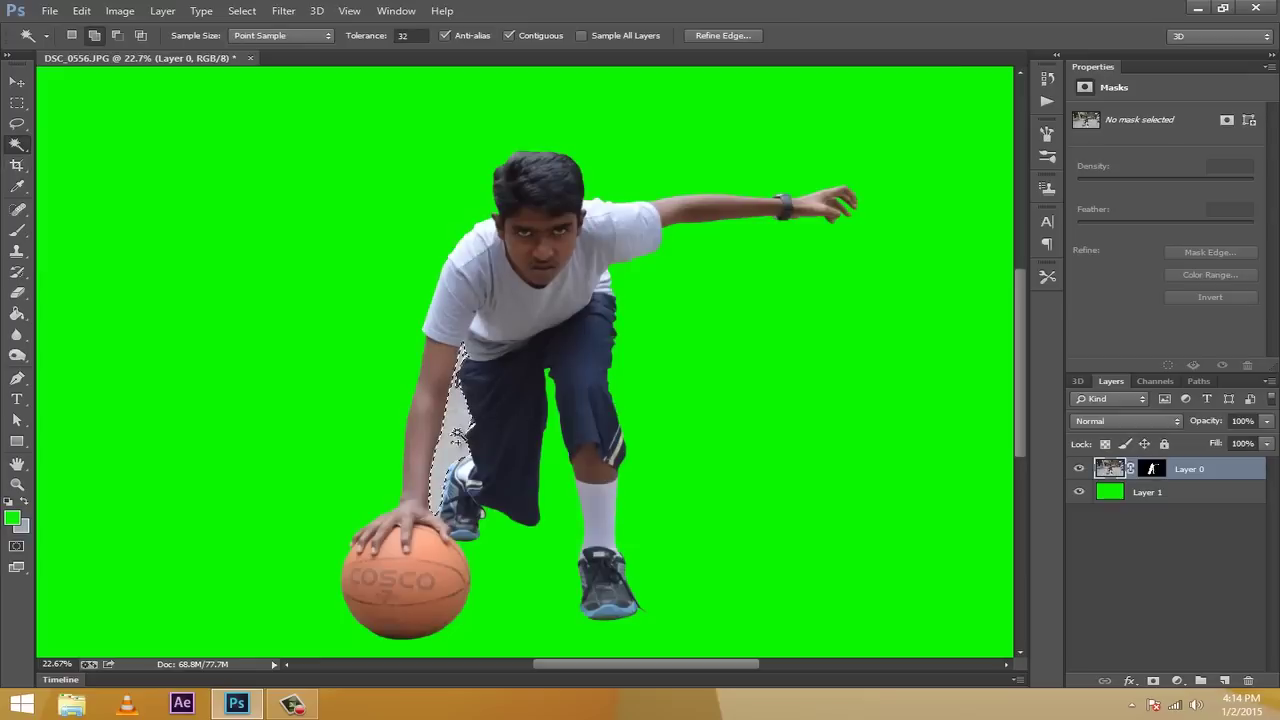
click(1153, 466)
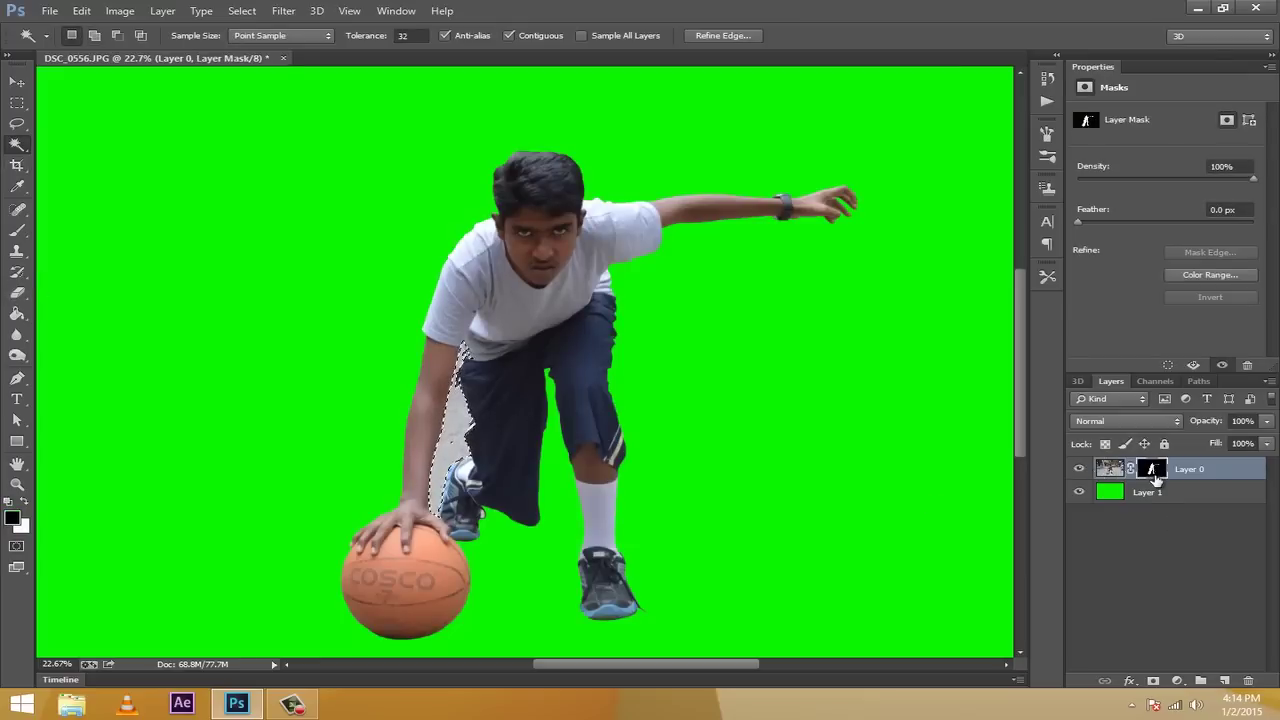
click(9, 501)
click(12, 518)
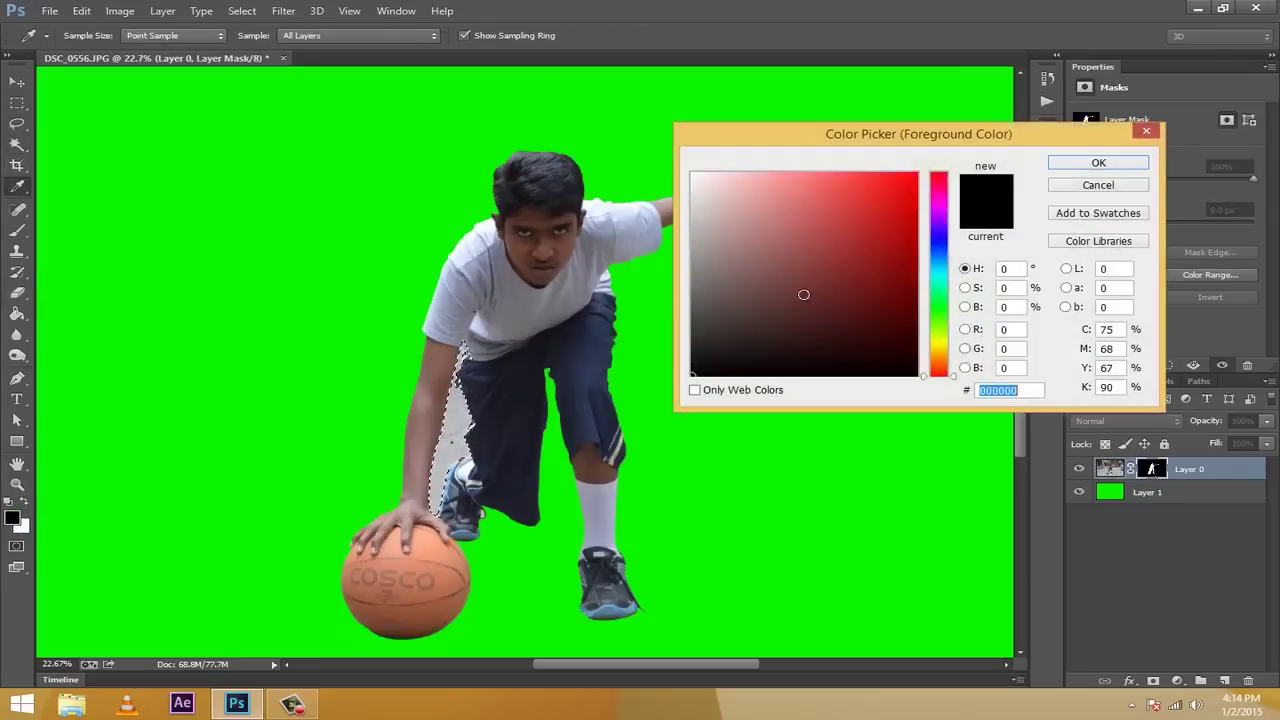
click(1098, 163)
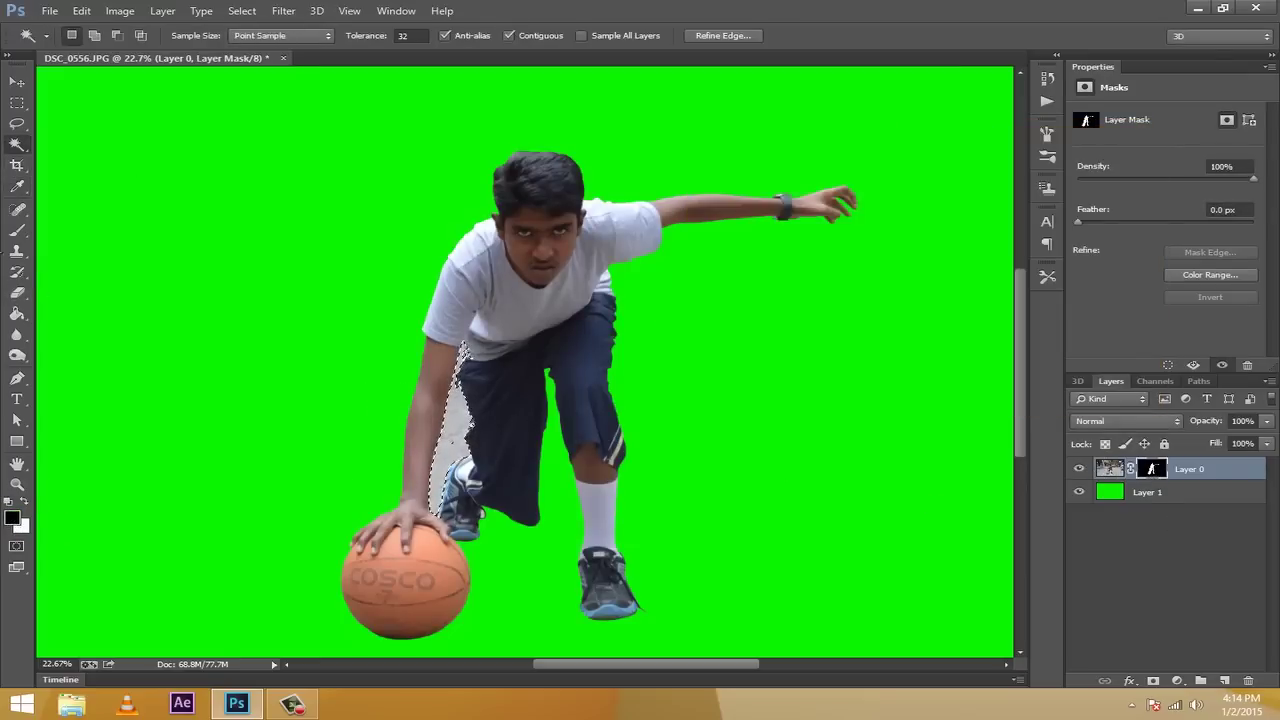
Hide the selected road patch by painting black on the layer mask with the Brush tool, and clear the selection
click(19, 231)
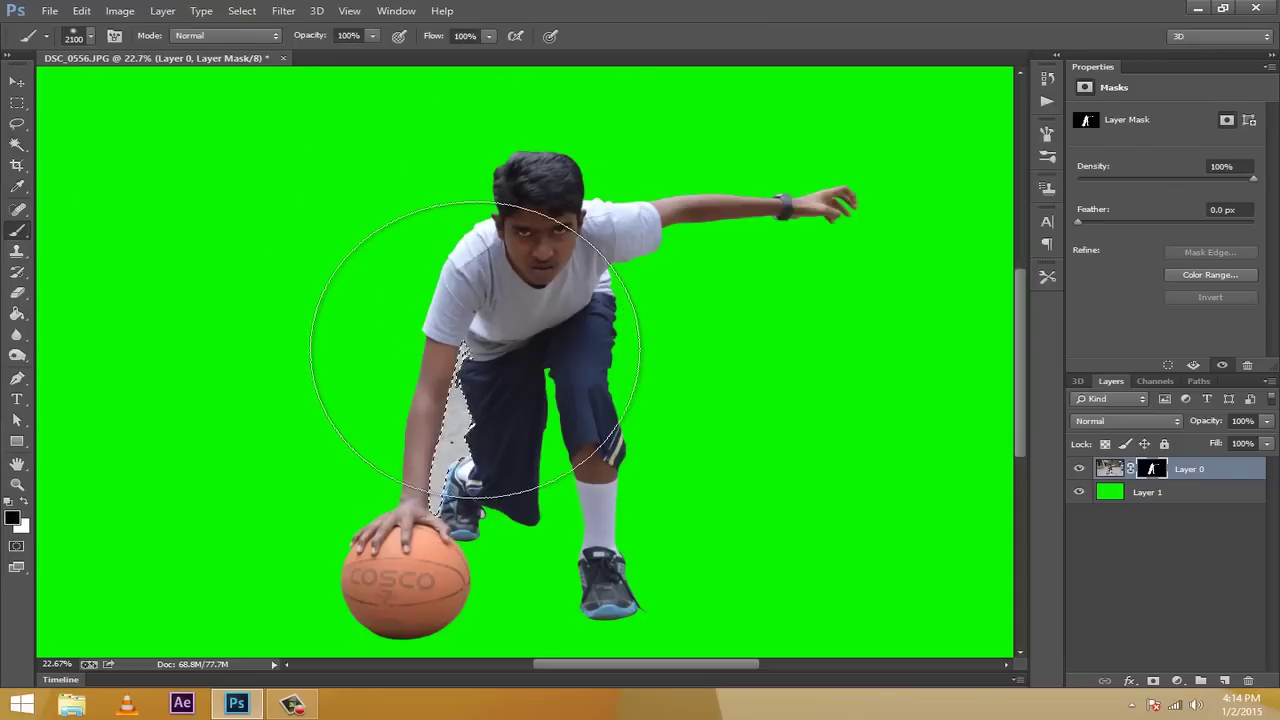
mouse_move(461, 397)
mouse_down()
mouse_move(463, 315)
mouse_move(483, 387)
mouse_move(488, 341)
mouse_move(412, 371)
mouse_up()
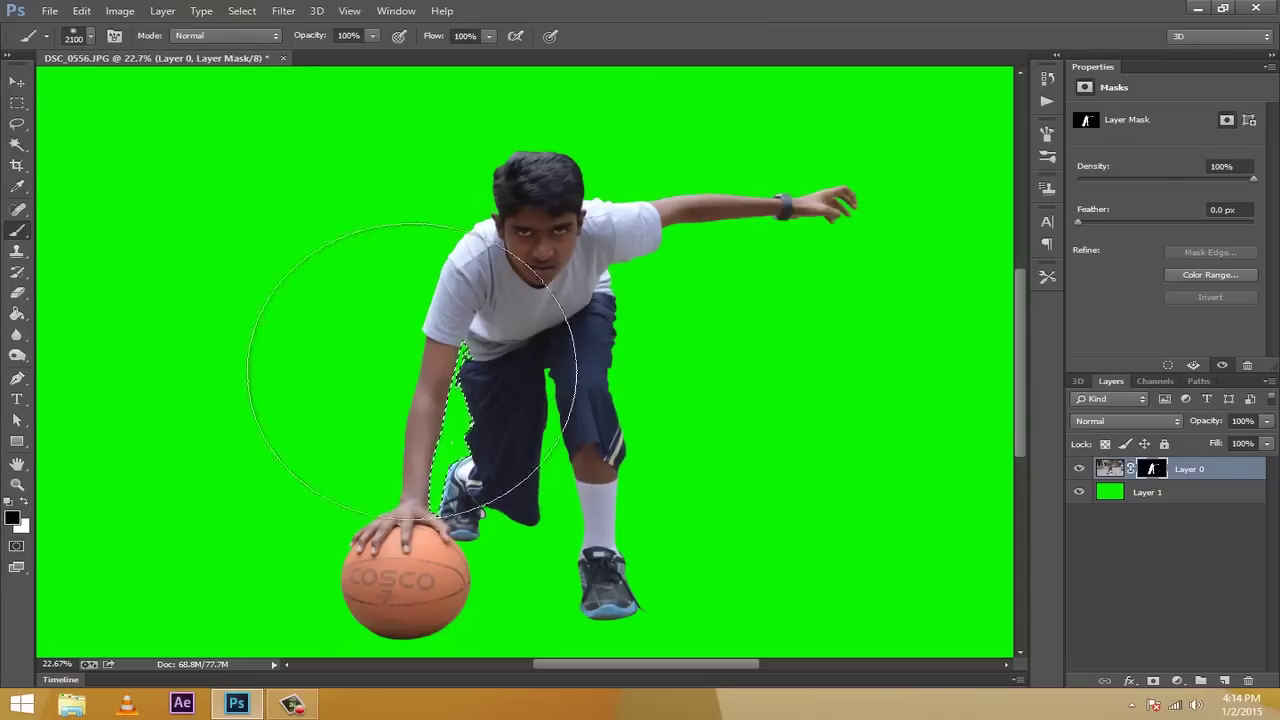
click(245, 11)
click(278, 44)
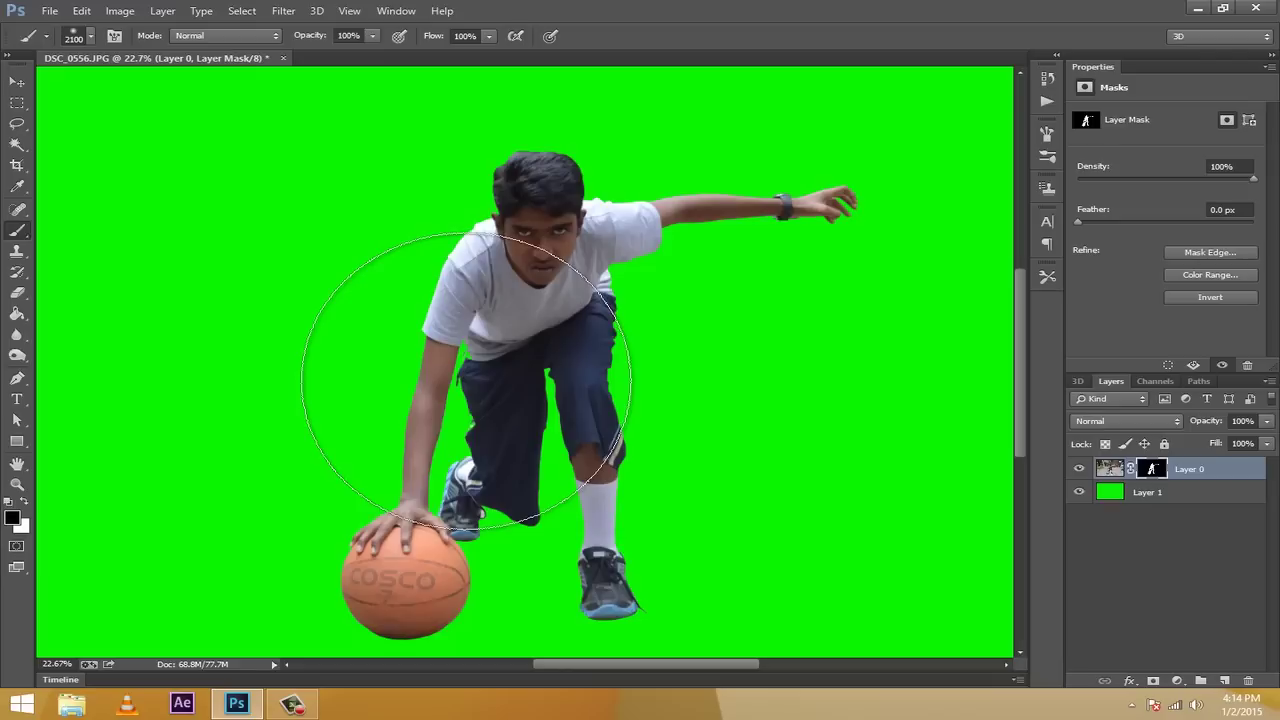
Reduce the brush size to 80 px
key(bracketleft)
key(bracketleft)
key(bracketleft)
key(bracketleft)
key(bracketleft)
key(bracketleft)
key(bracketleft)
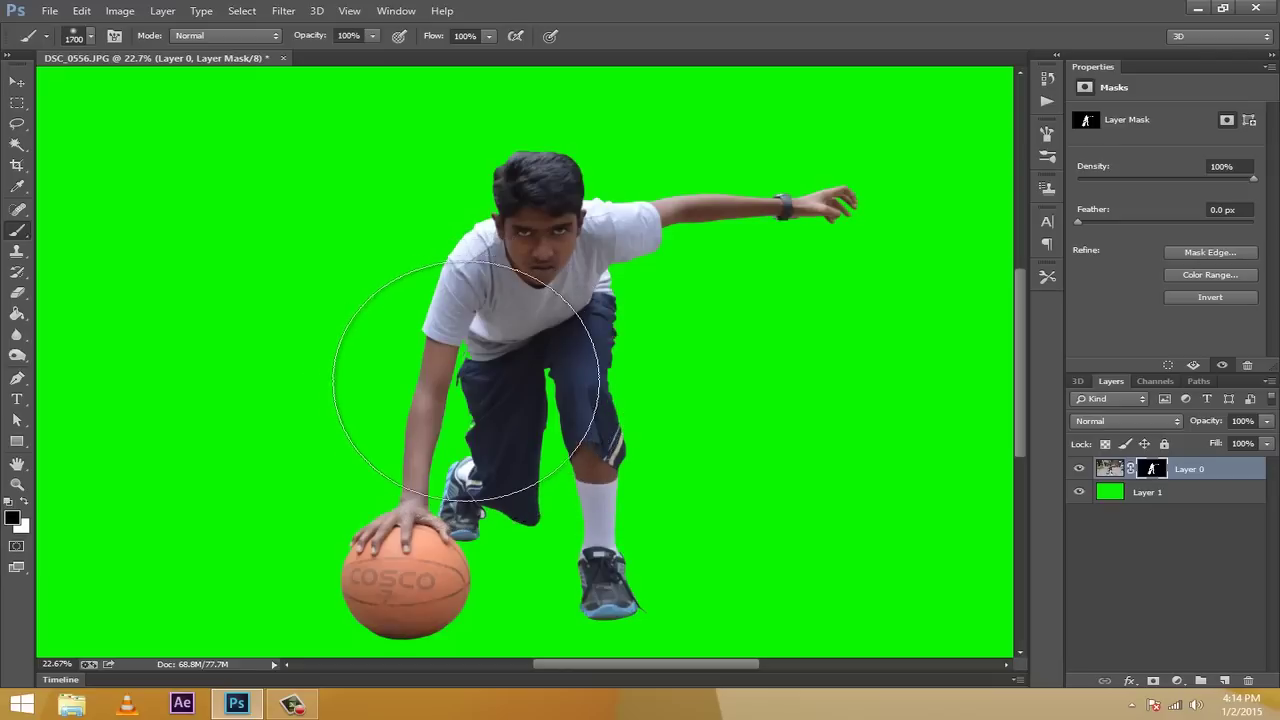
key(bracketleft)
key(bracketleft)
key(bracketleft)
key(bracketleft)
key(bracketleft)
key(bracketleft)
key(bracketleft)
key(bracketleft)
key(bracketleft)
key(bracketleft)
key(bracketleft)
key(bracketleft)
key(bracketleft)
key(bracketleft)
key(bracketleft)
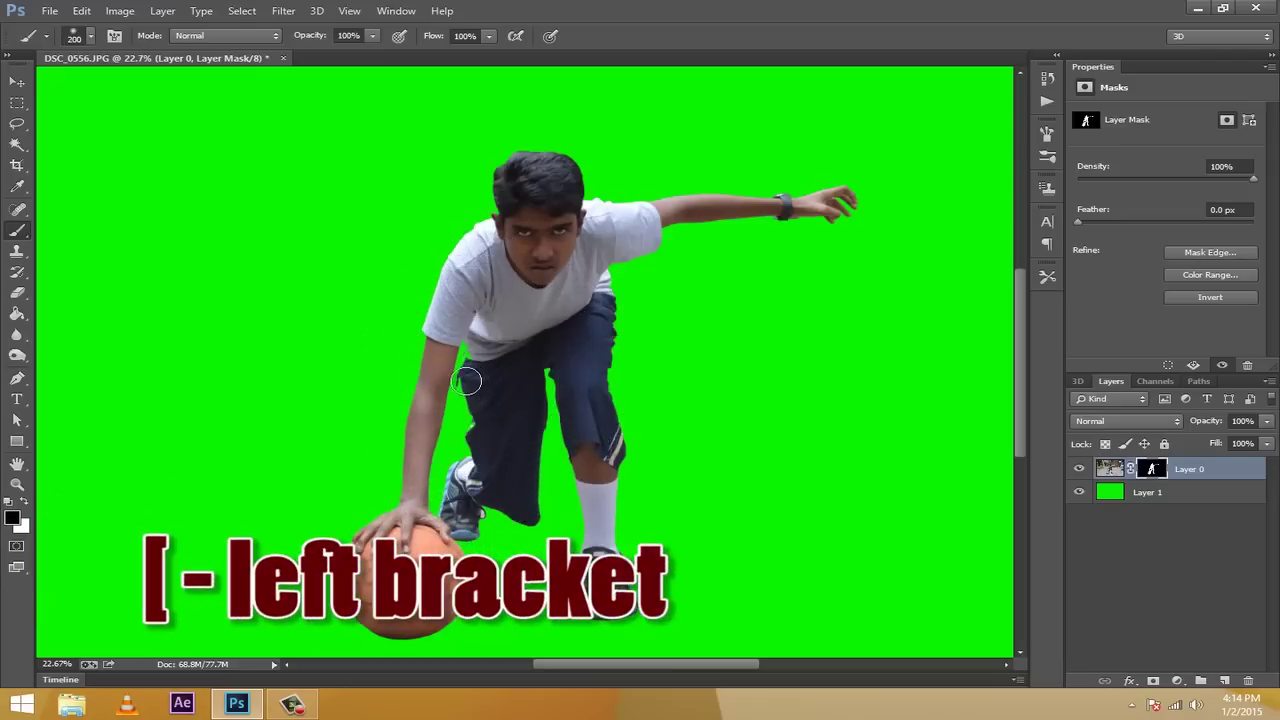
key(bracketleft)
key(bracketleft)
key(bracketleft)
key(bracketleft)
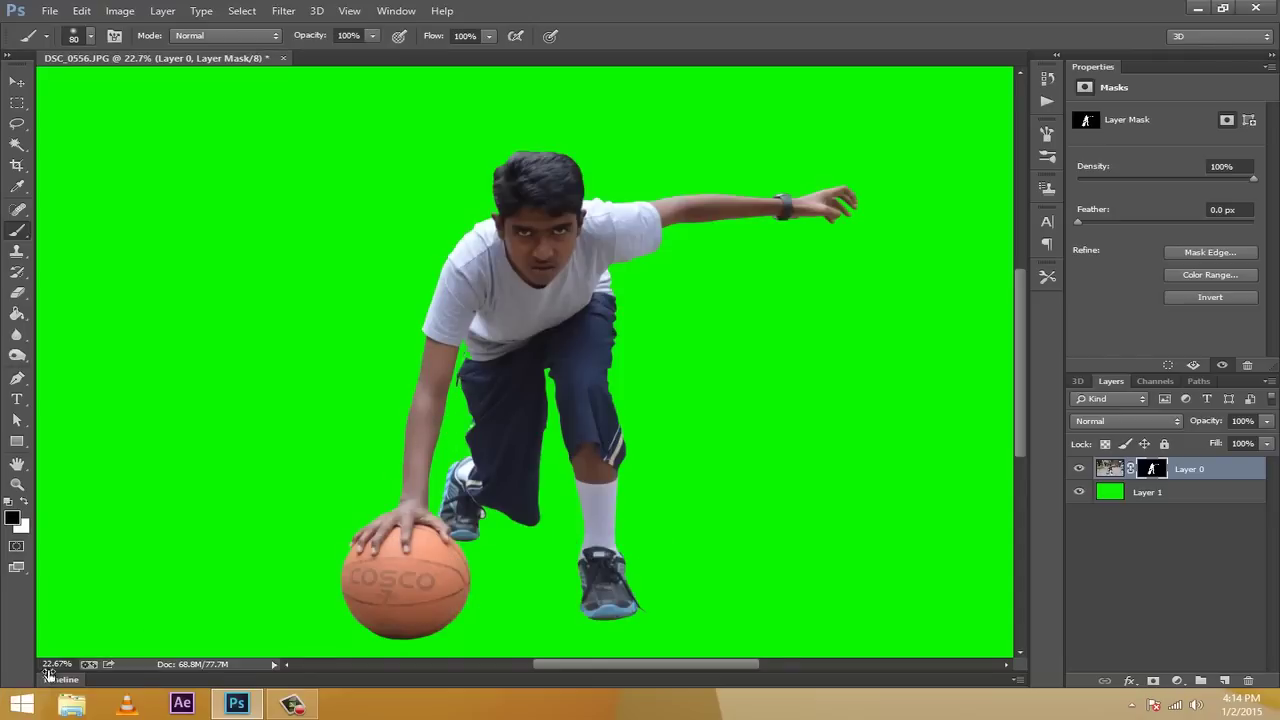
Reduce the brush to 25 px and mask out the leftover specks between the arm and the shirt hem at 98.67% zoom
drag(55, 665, 124, 678)
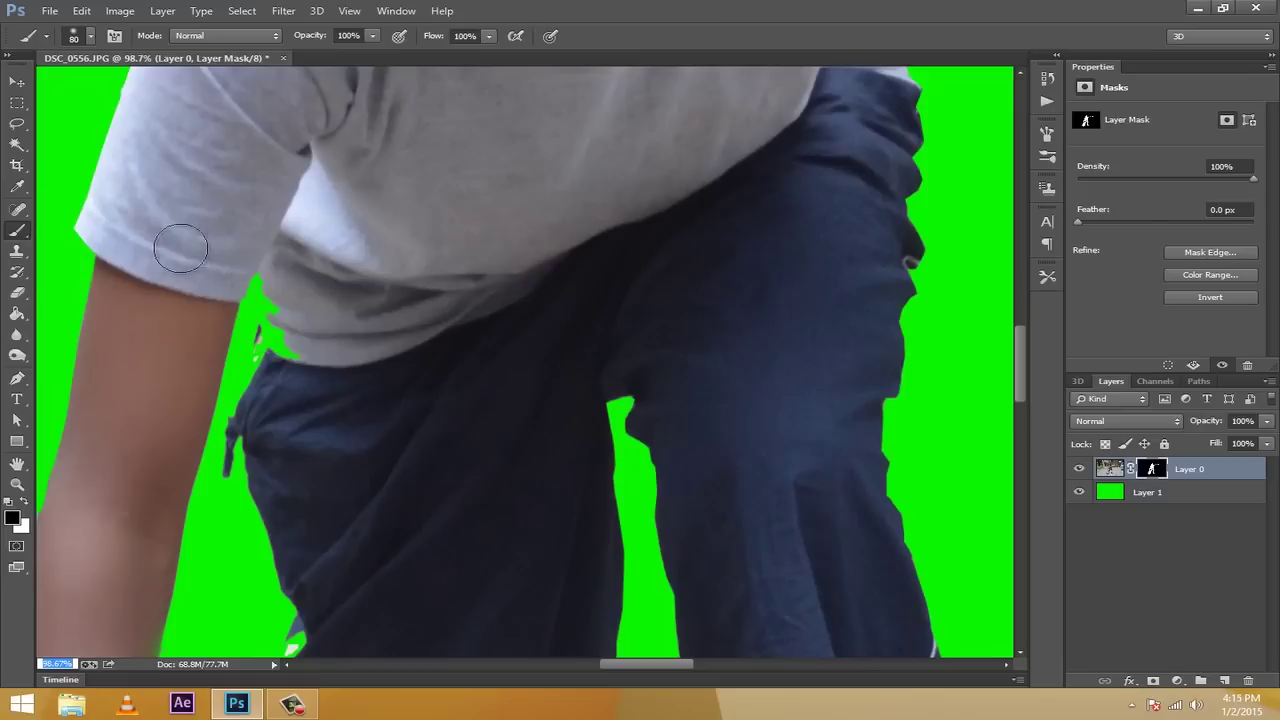
drag(298, 350, 320, 350)
key(ctrl+z)
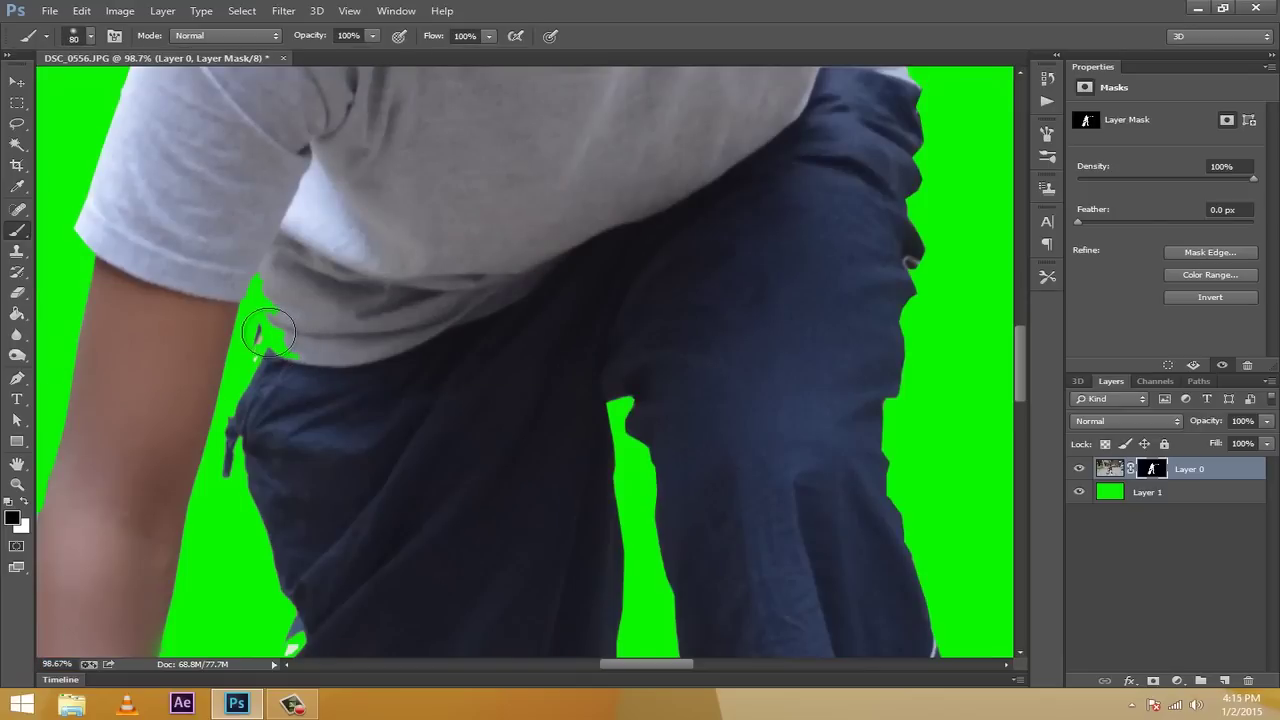
key(bracketleft)
key(bracketleft)
key(bracketleft)
key(bracketleft)
key(bracketleft)
key(bracketleft)
key(bracketleft)
click(264, 276)
Restore the missing shirt edge beside the arm by painting white on the layer mask, and switch the foreground back to black
click(23, 502)
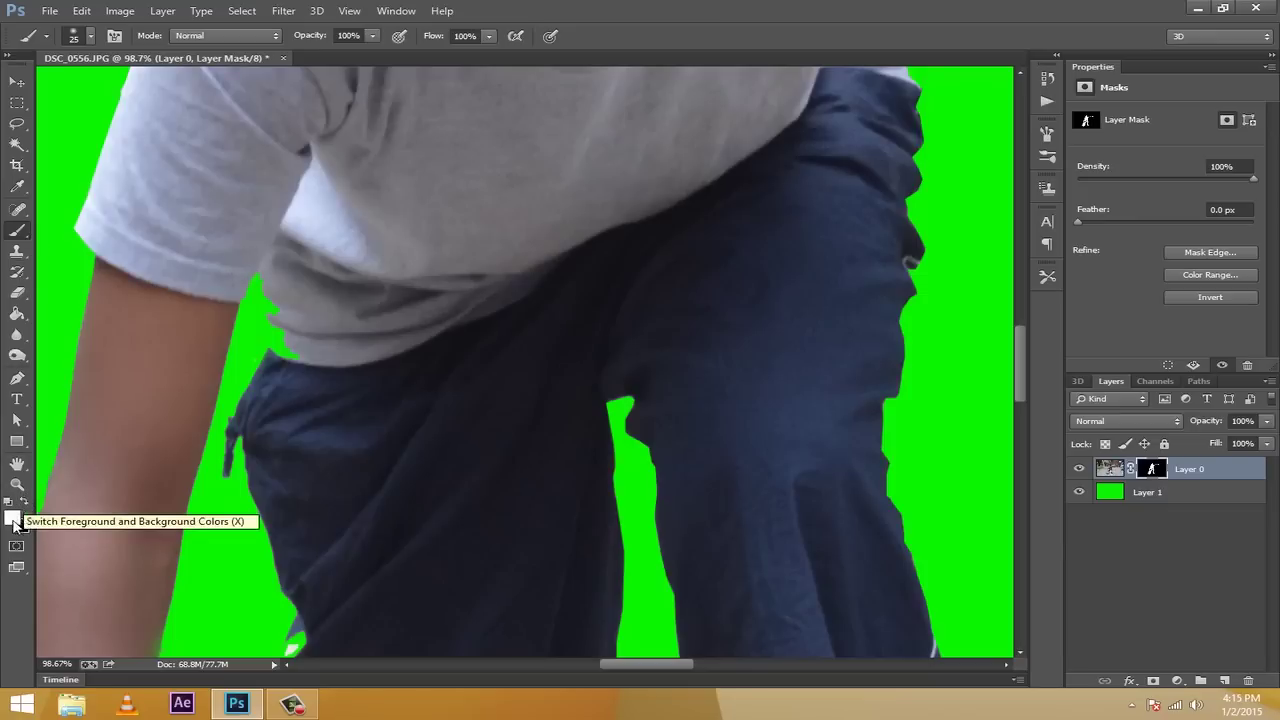
click(14, 516)
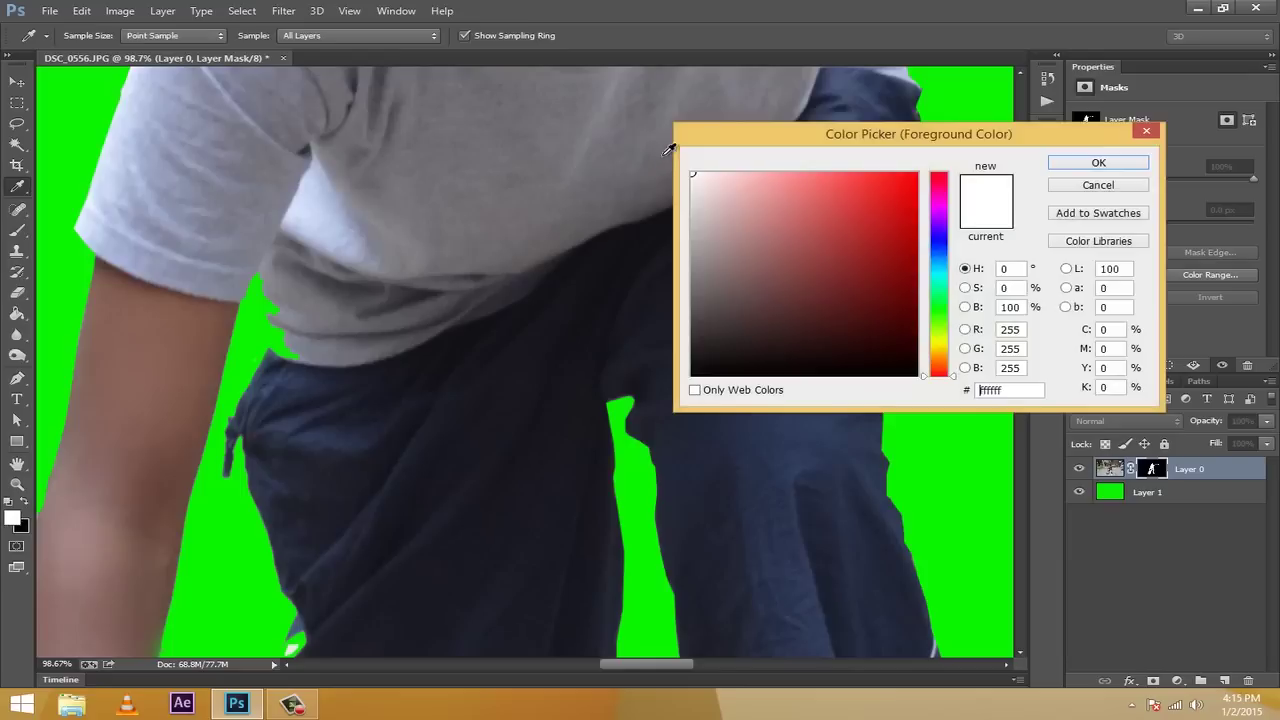
click(1135, 163)
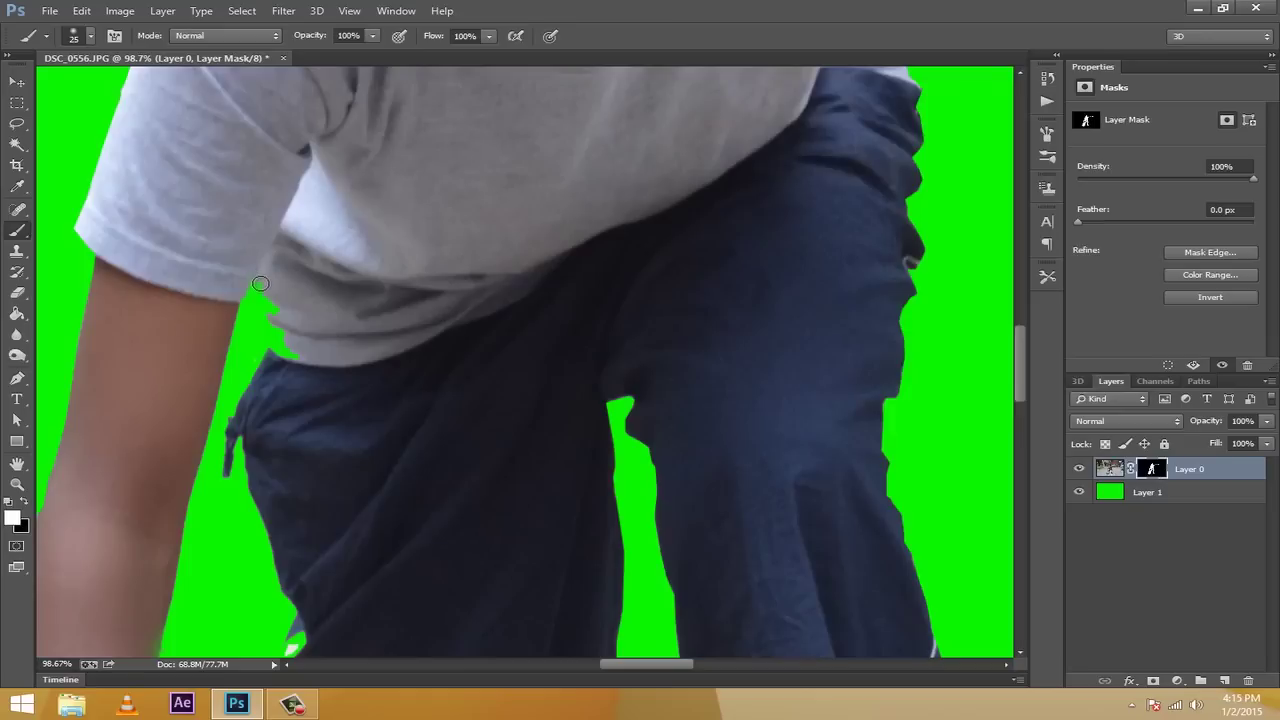
drag(265, 297, 287, 347)
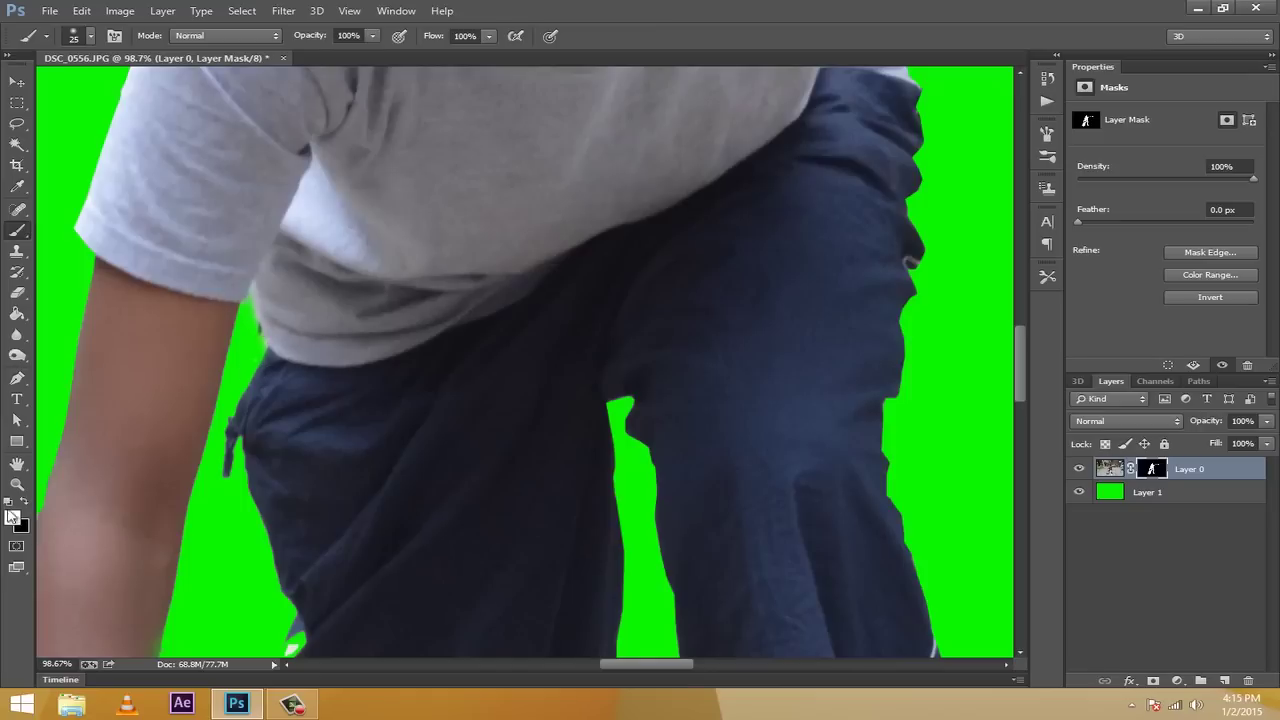
key(x)
Make the image of Layer 0 active, load its mask as a selection and open Refine Edge
scroll(720, 366, up, 4)
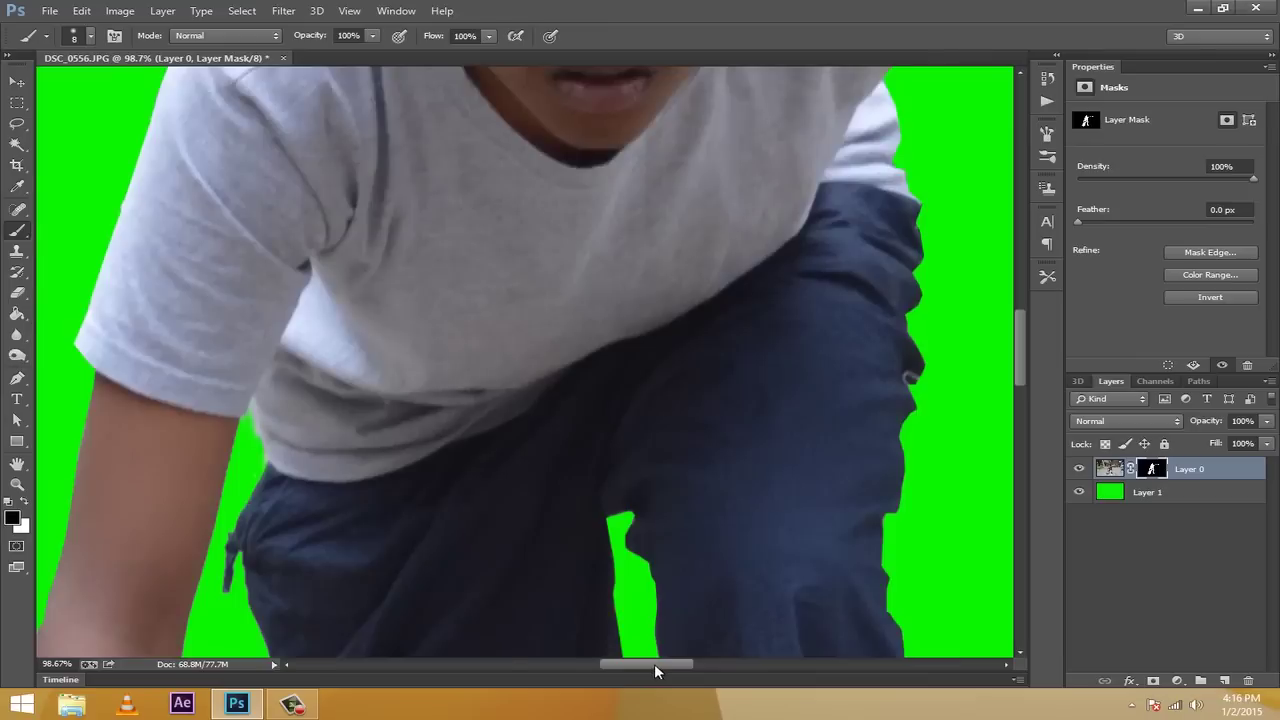
drag(654, 663, 677, 664)
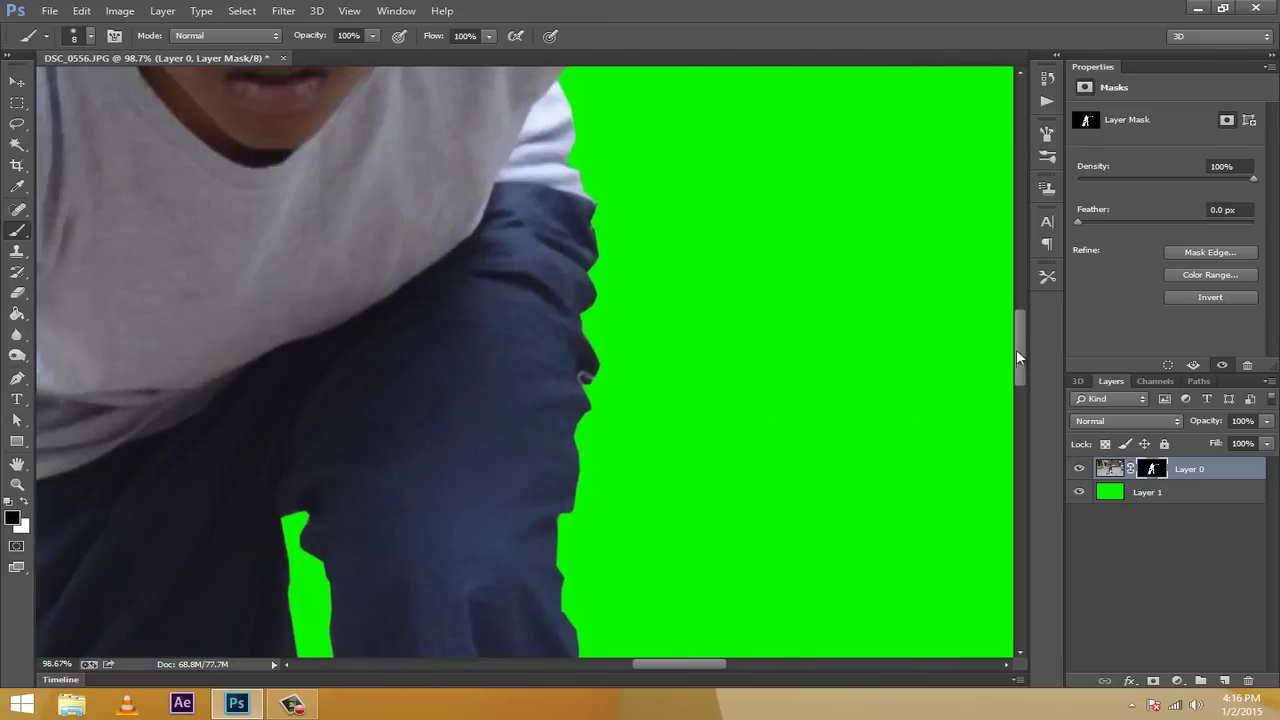
drag(1016, 349, 1017, 397)
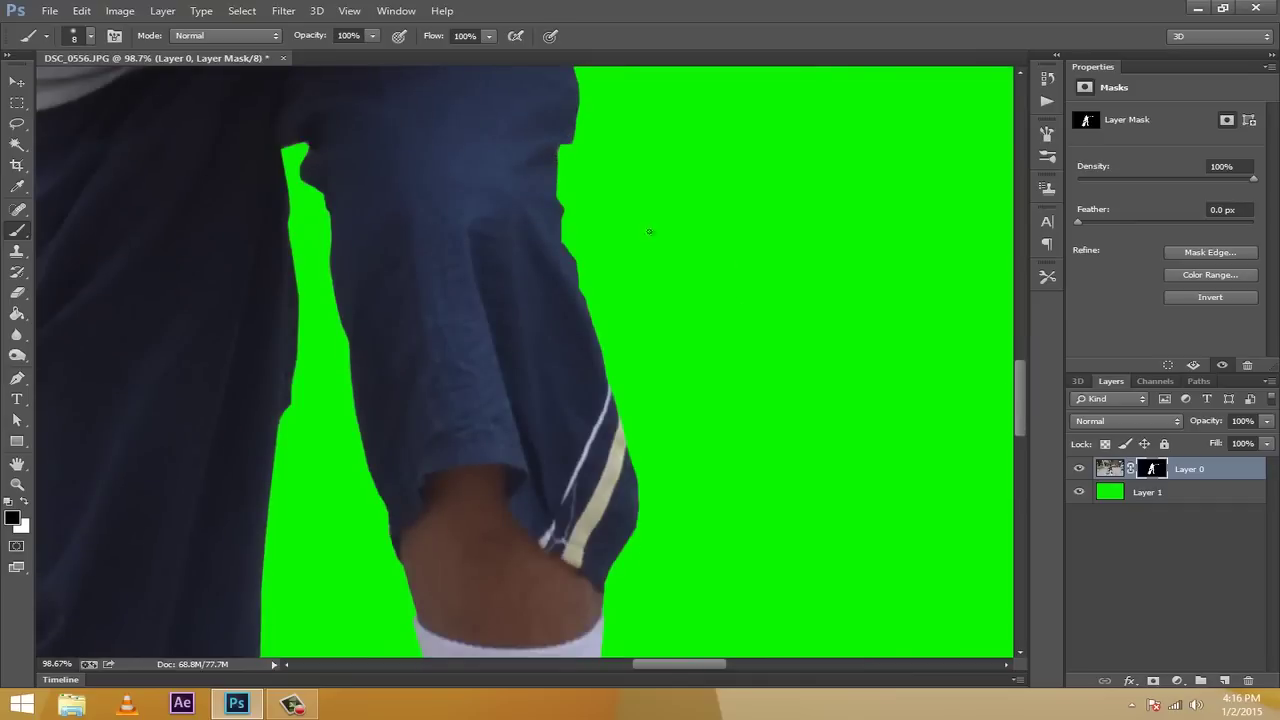
click(1112, 476)
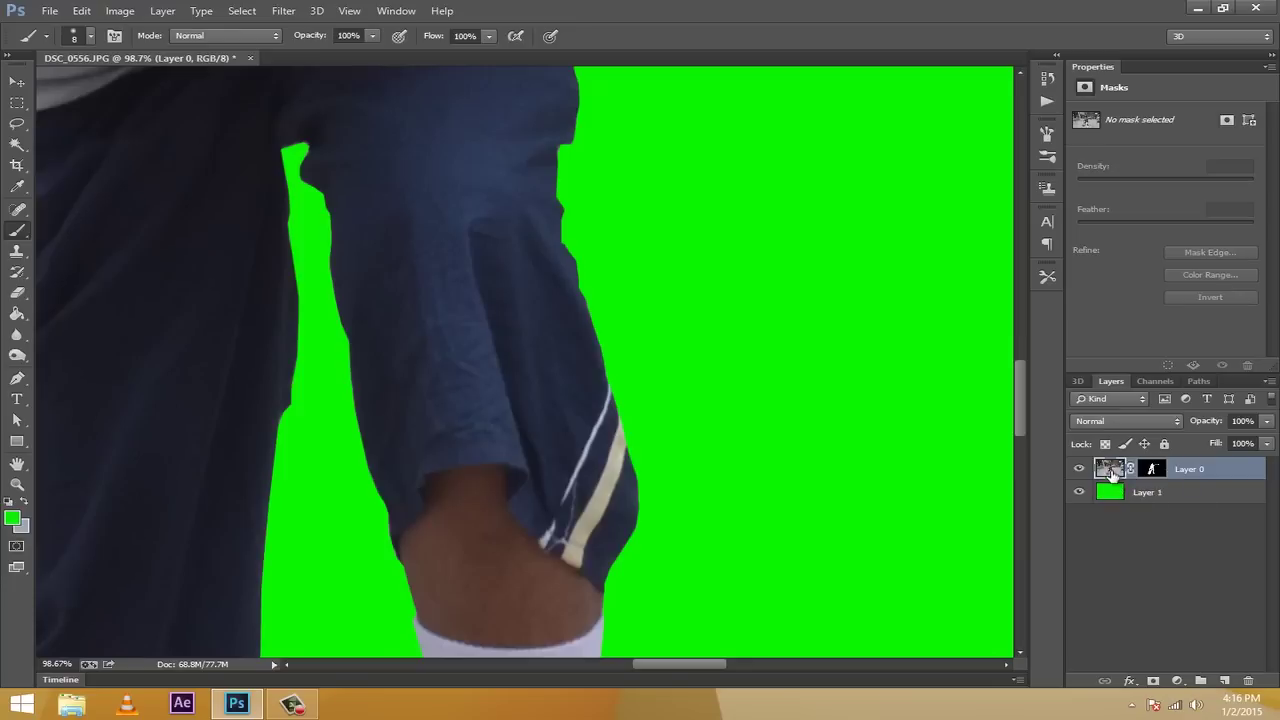
ctrl+click(1152, 470)
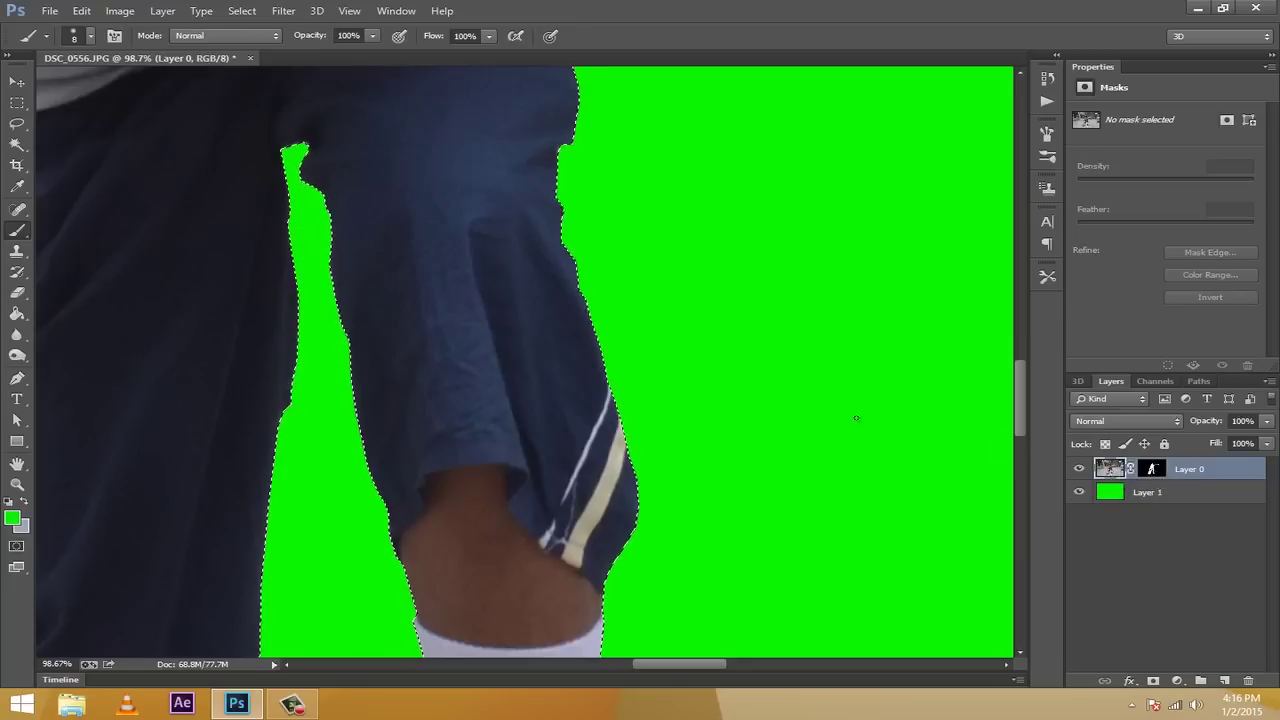
click(242, 11)
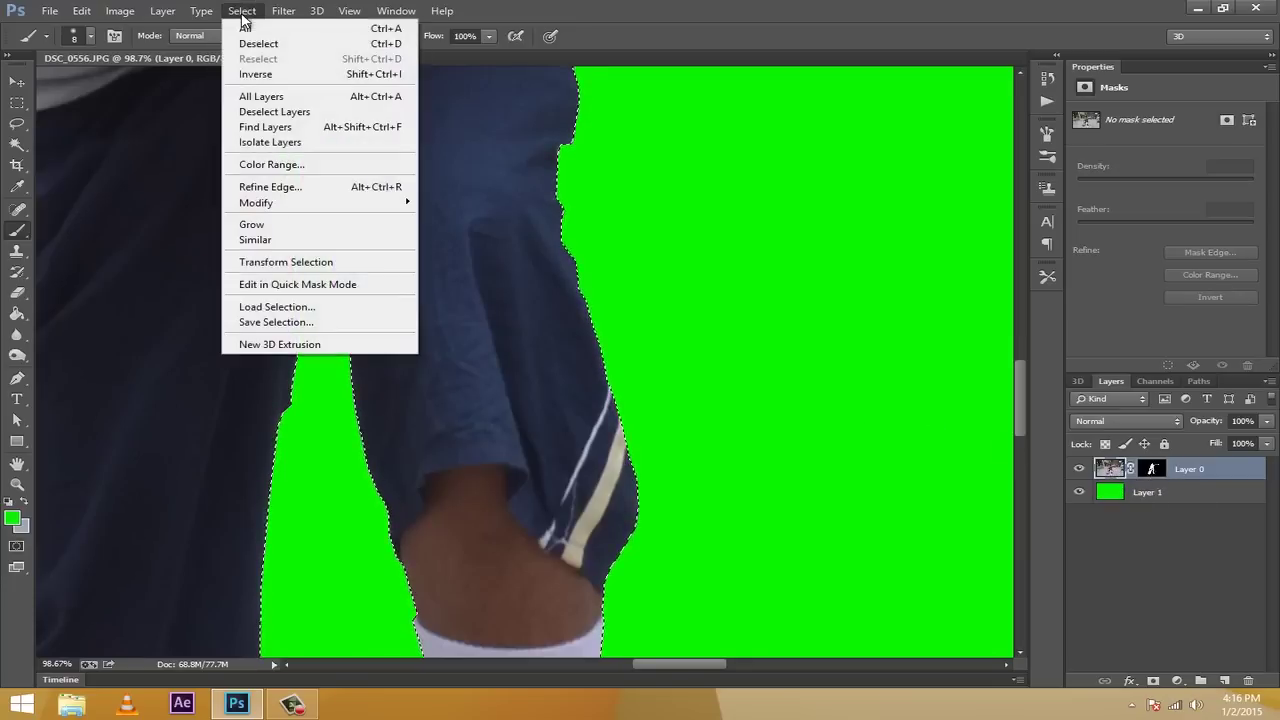
click(292, 188)
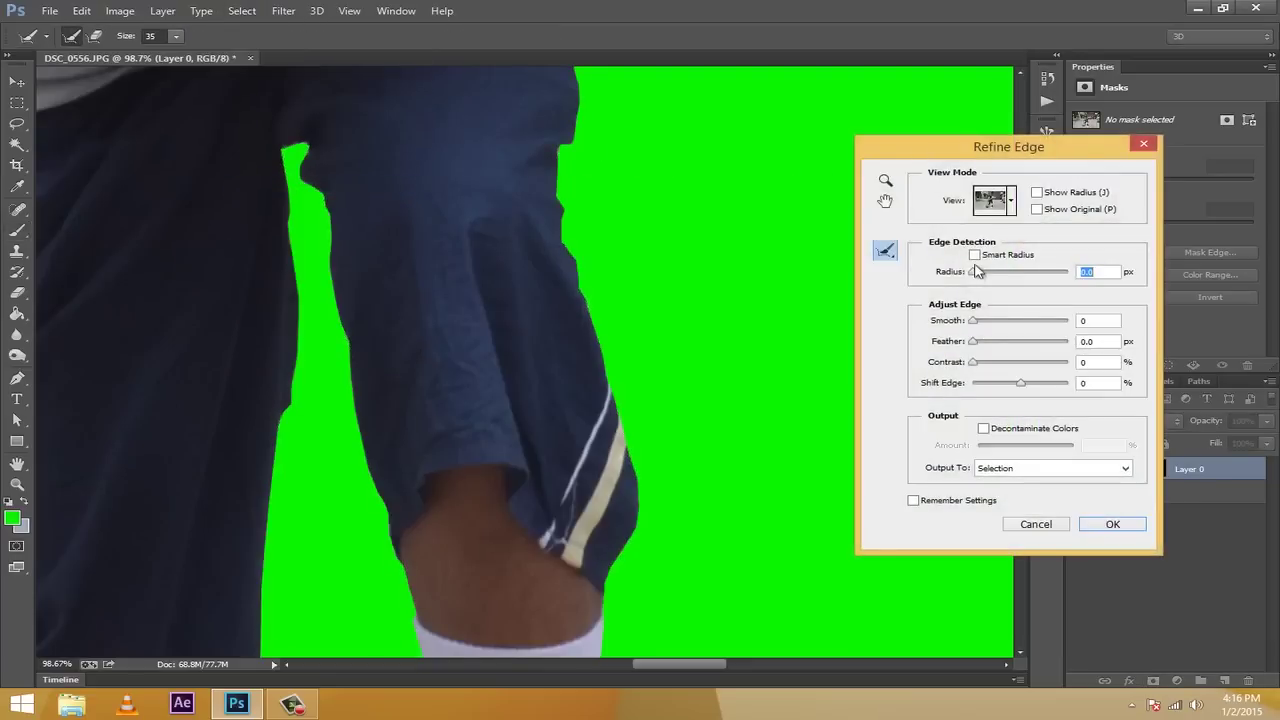
Set the selection's edge refinement to radius 1.2 px, smooth 13, feather 1.0 px and shift edge +3%
drag(975, 278, 978, 279)
drag(1021, 387, 1025, 390)
drag(1023, 390, 1026, 389)
drag(978, 324, 982, 325)
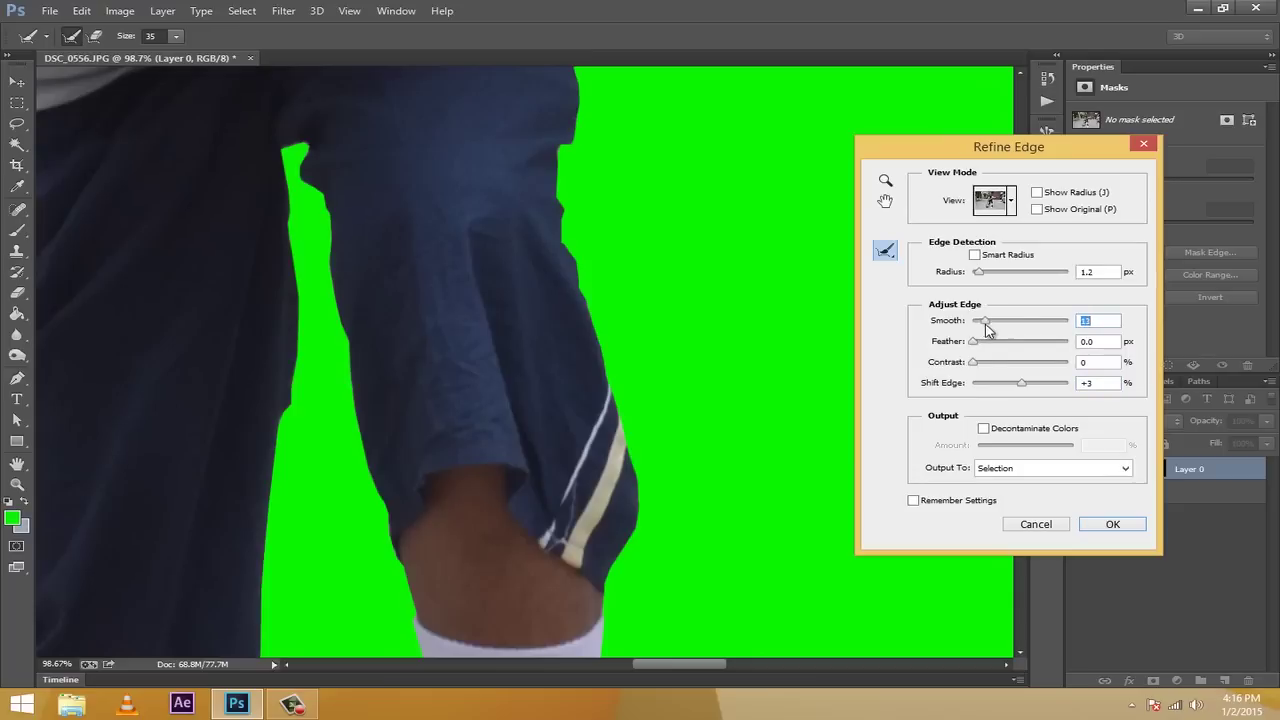
drag(977, 347, 980, 350)
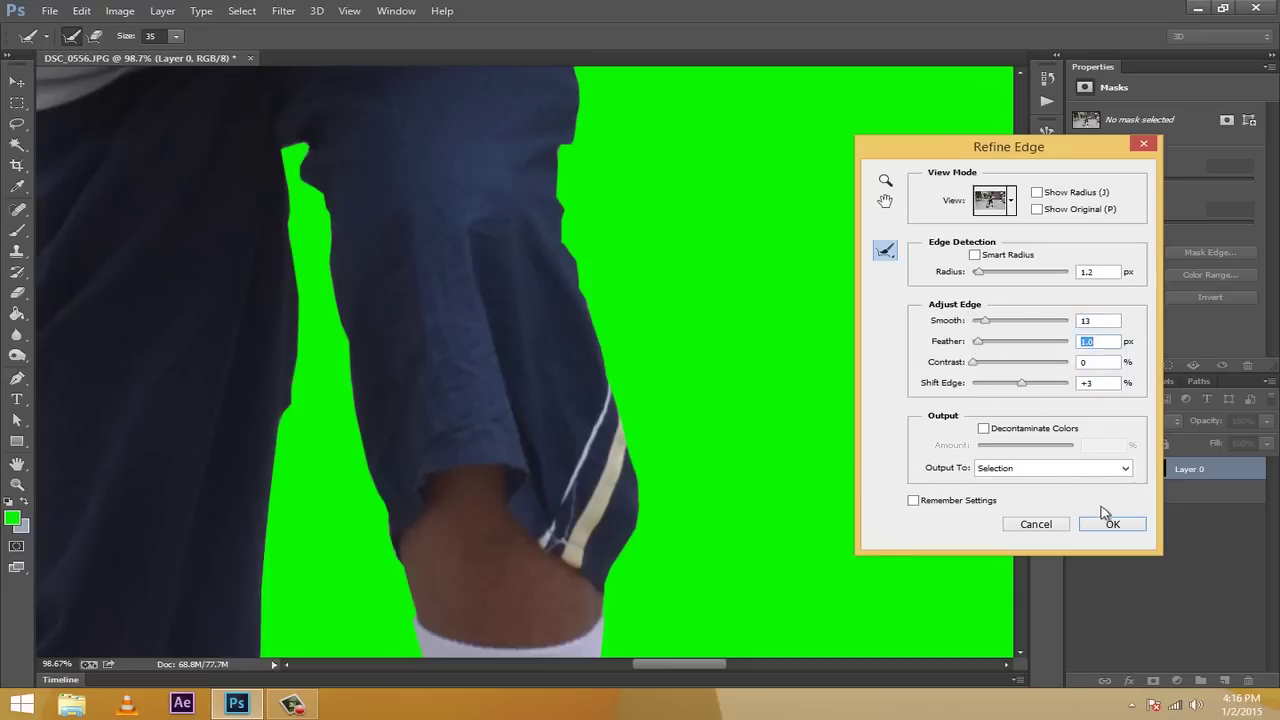
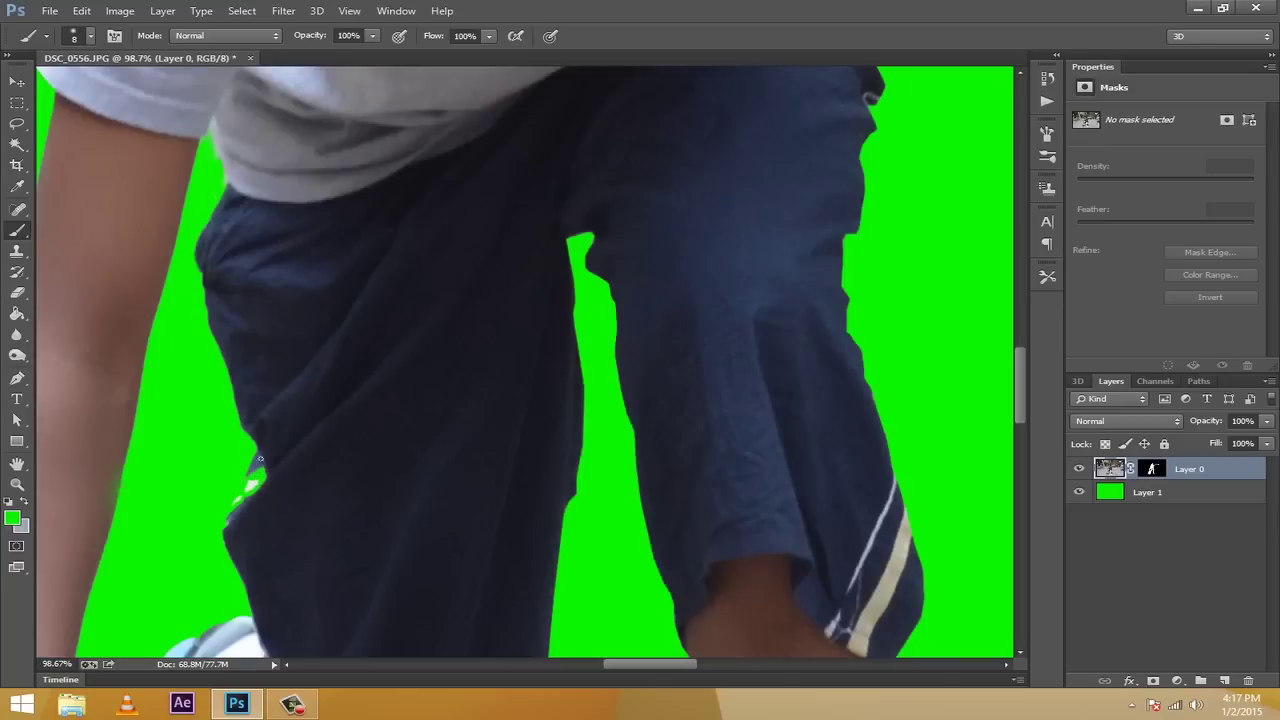
Try to bring back the drawstring at the hip of the shorts with the brush after swapping the foreground and background colours
click(25, 503)
drag(192, 256, 186, 310)
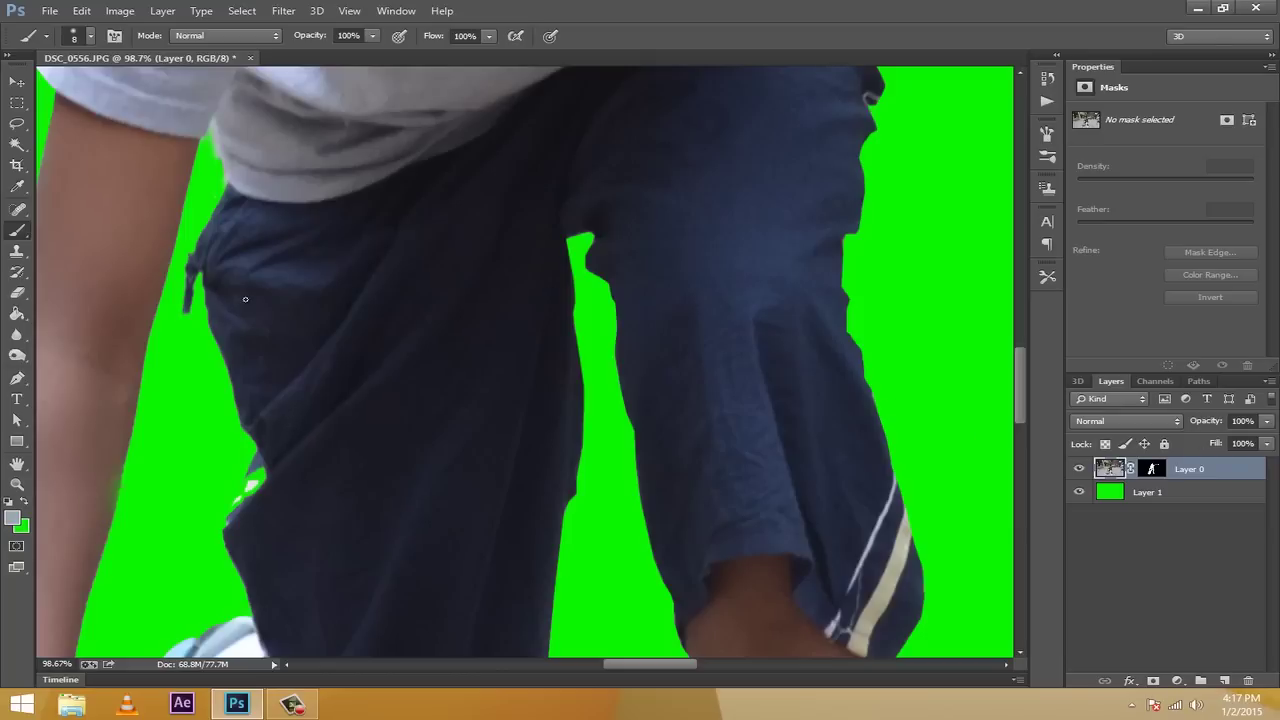
click(24, 504)
Restore the striped edge of the rear shorts leg by painting white on Layer 0's mask with a 45 px brush
click(1153, 472)
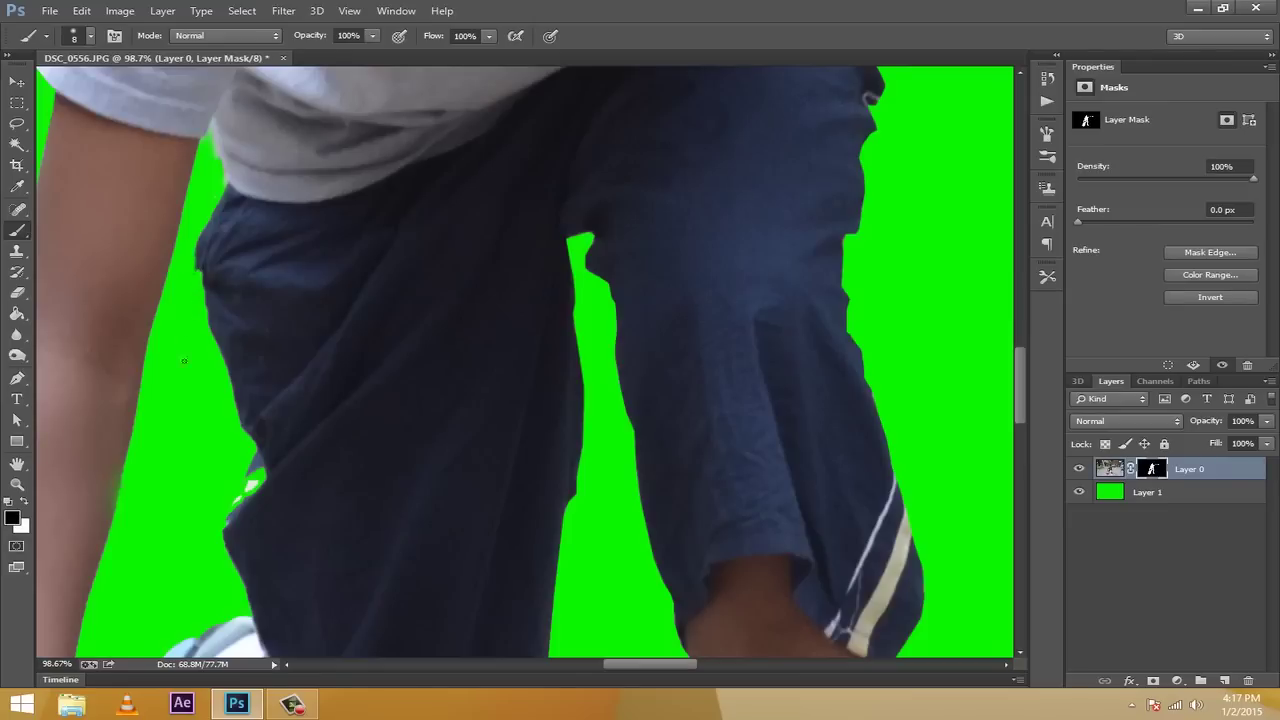
scroll(151, 446, down, 2)
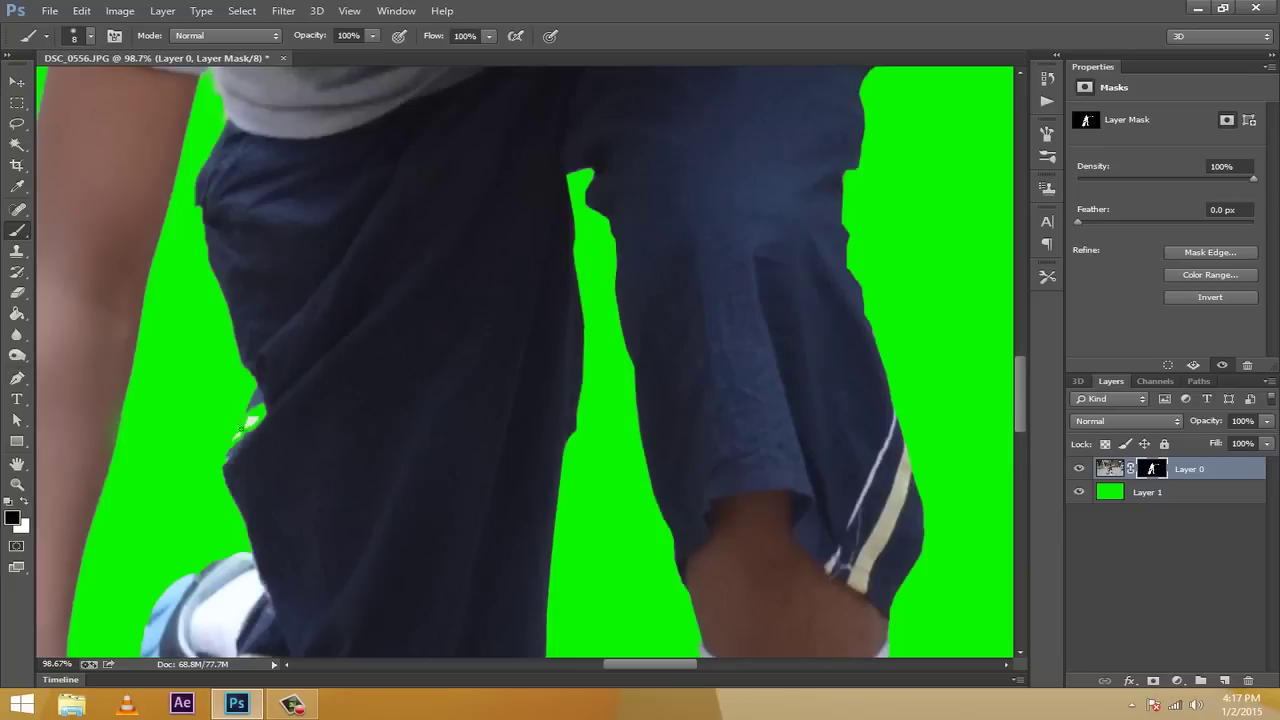
click(24, 503)
key(bracketright)
mouse_move(215, 449)
mouse_down()
mouse_move(303, 427)
mouse_move(260, 405)
mouse_move(241, 460)
mouse_move(257, 413)
mouse_up()
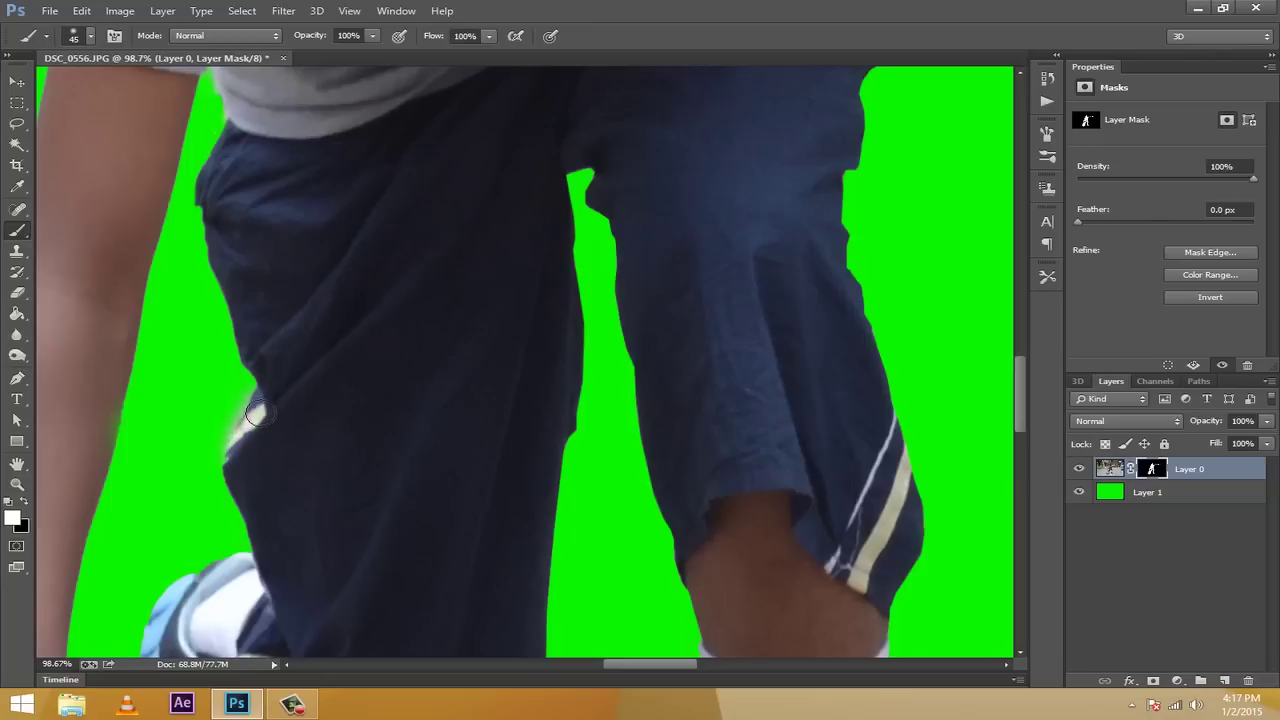
scroll(305, 488, down, 3)
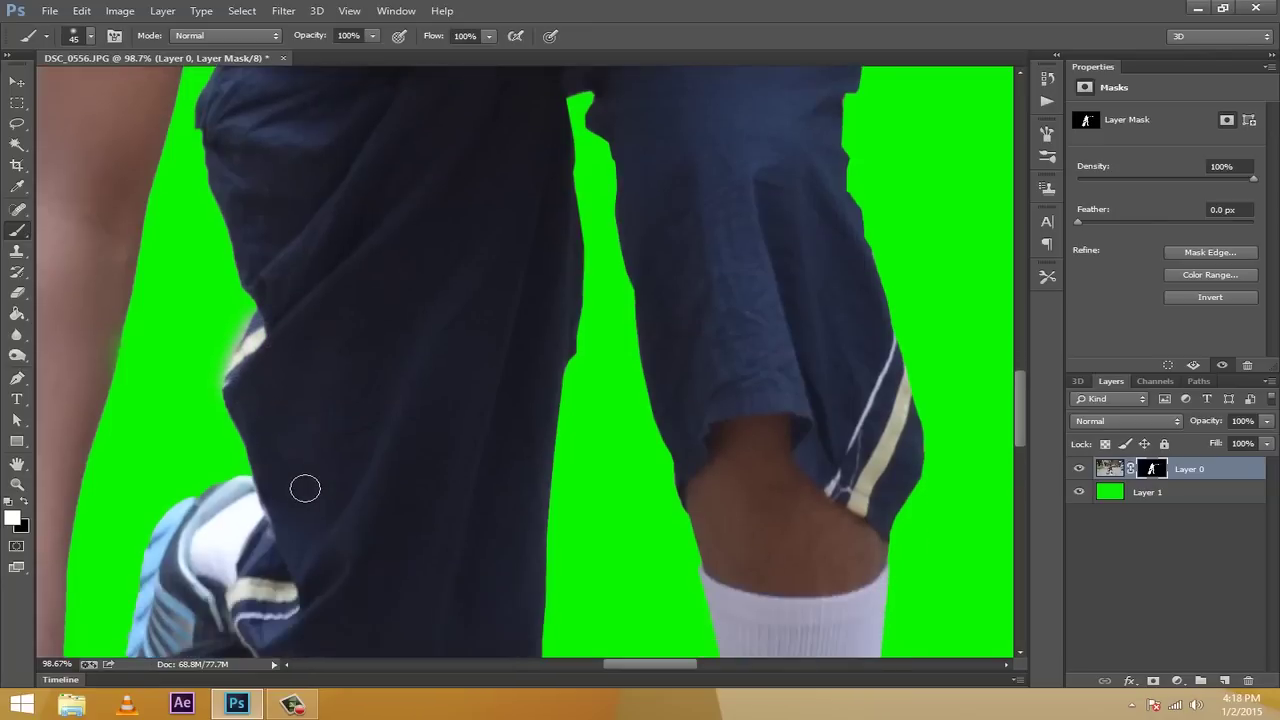
scroll(305, 488, down, 10)
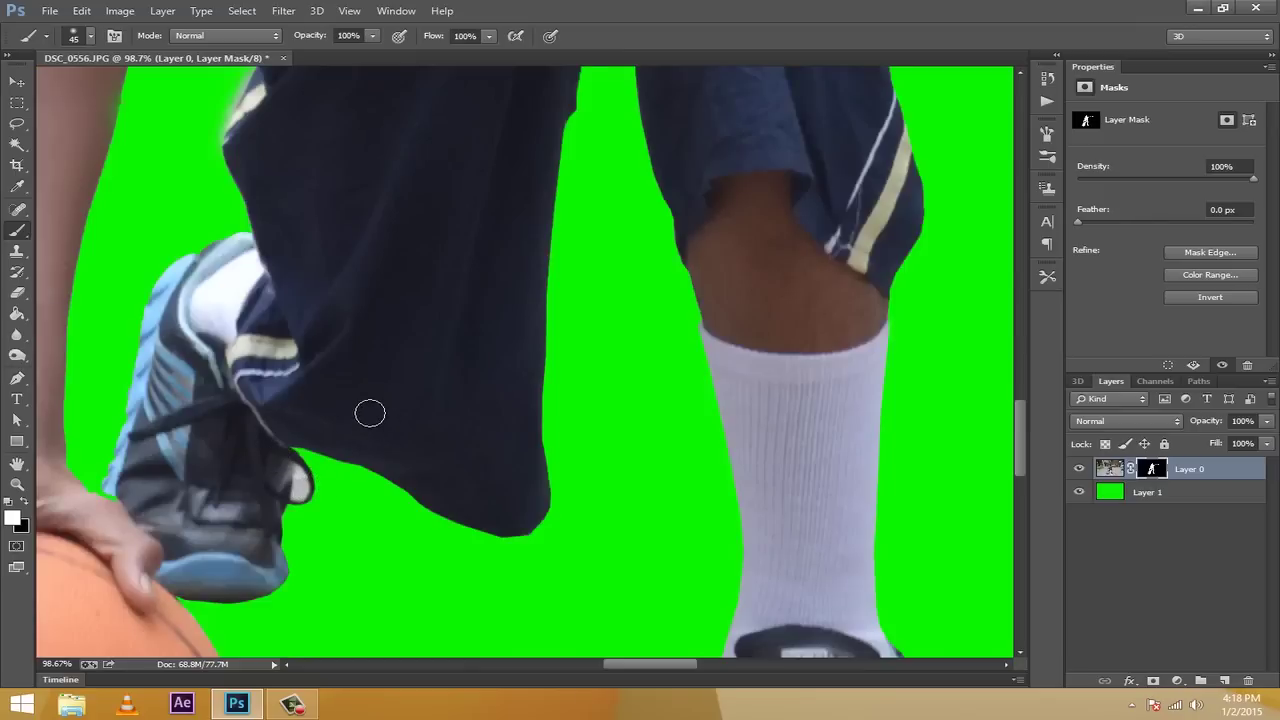
Select the pale patch inside the rear shoe's lace loop with the Magic Wand and paint it black on Layer 0's mask
scroll(369, 415, up, 5)
scroll(280, 558, down, 1)
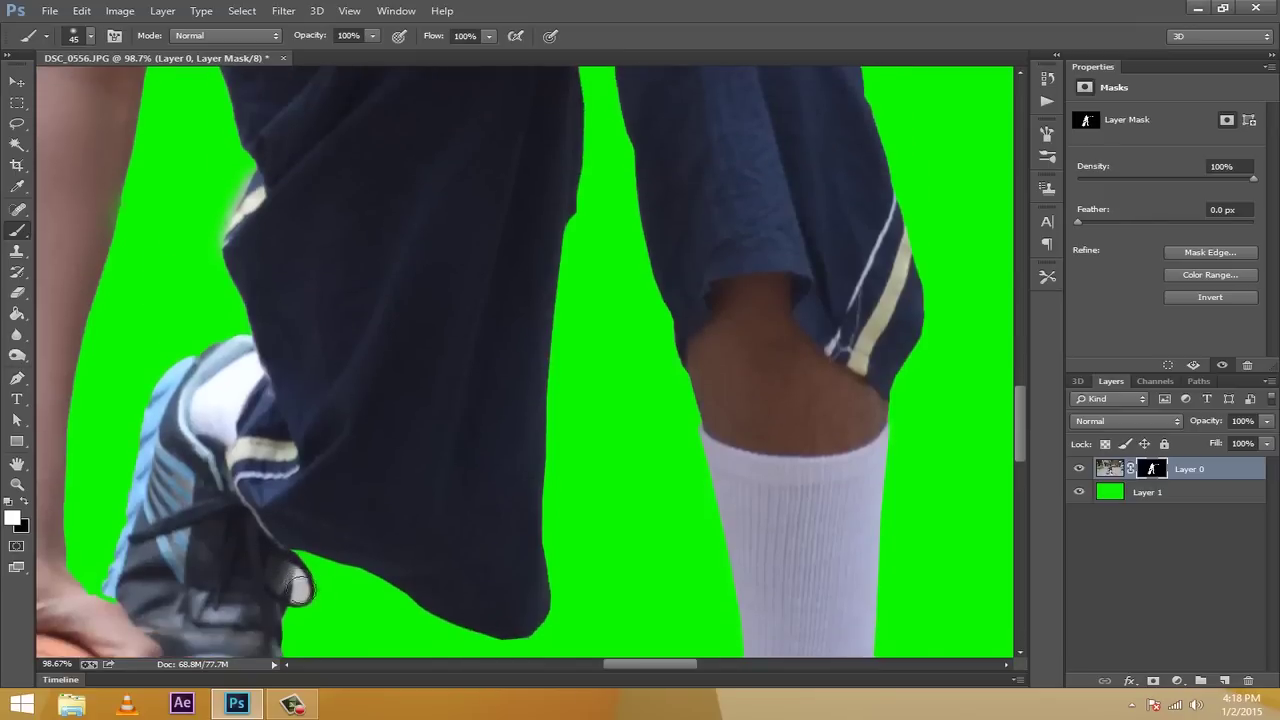
click(16, 145)
scroll(305, 568, down, 1)
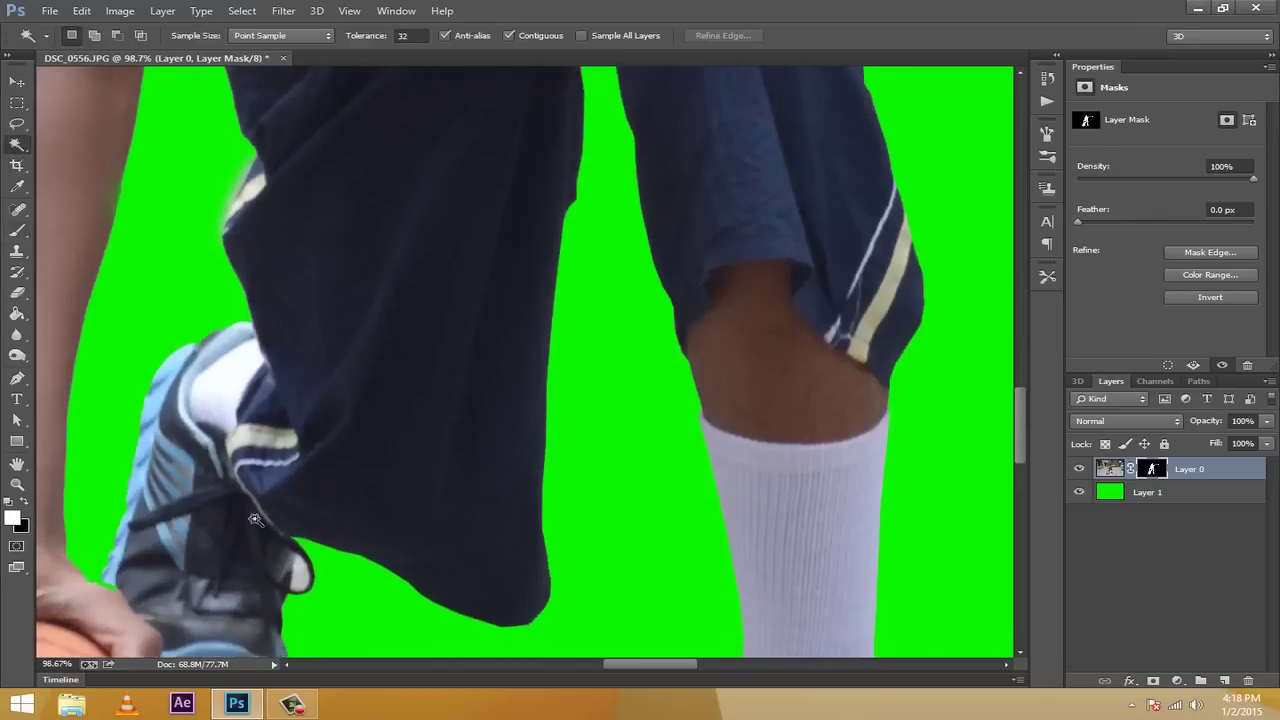
click(300, 558)
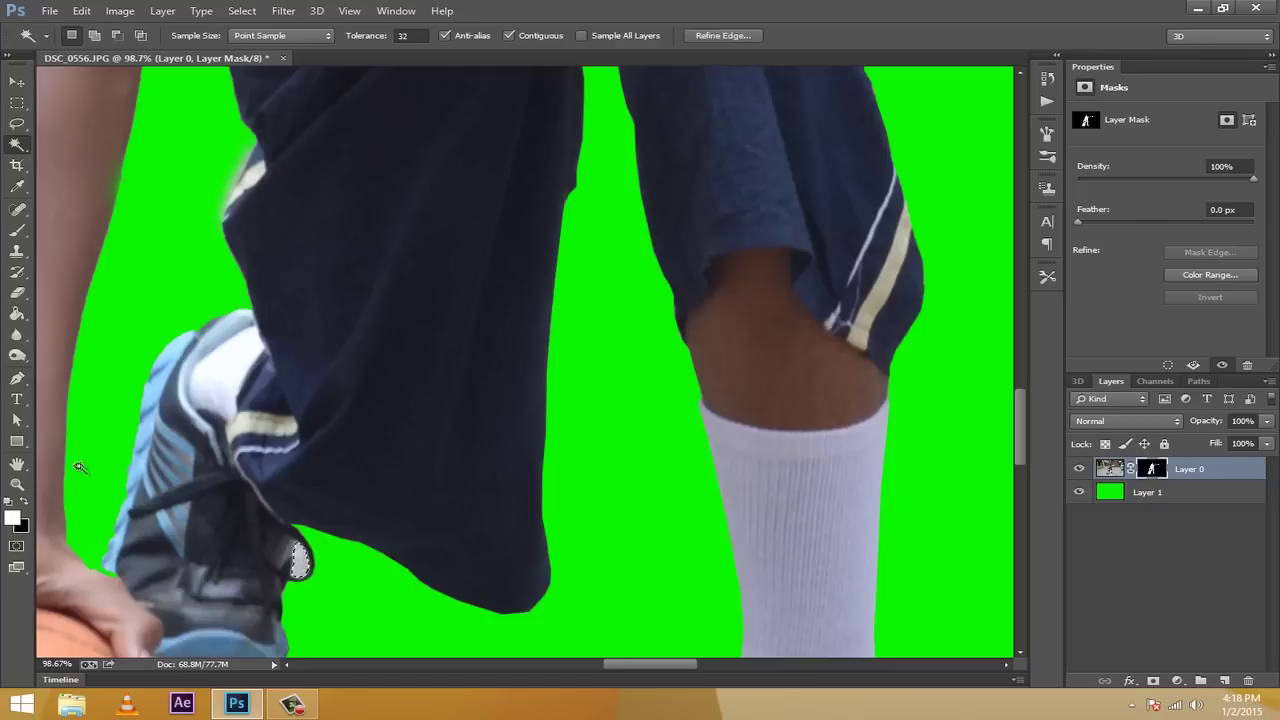
click(18, 490)
click(24, 503)
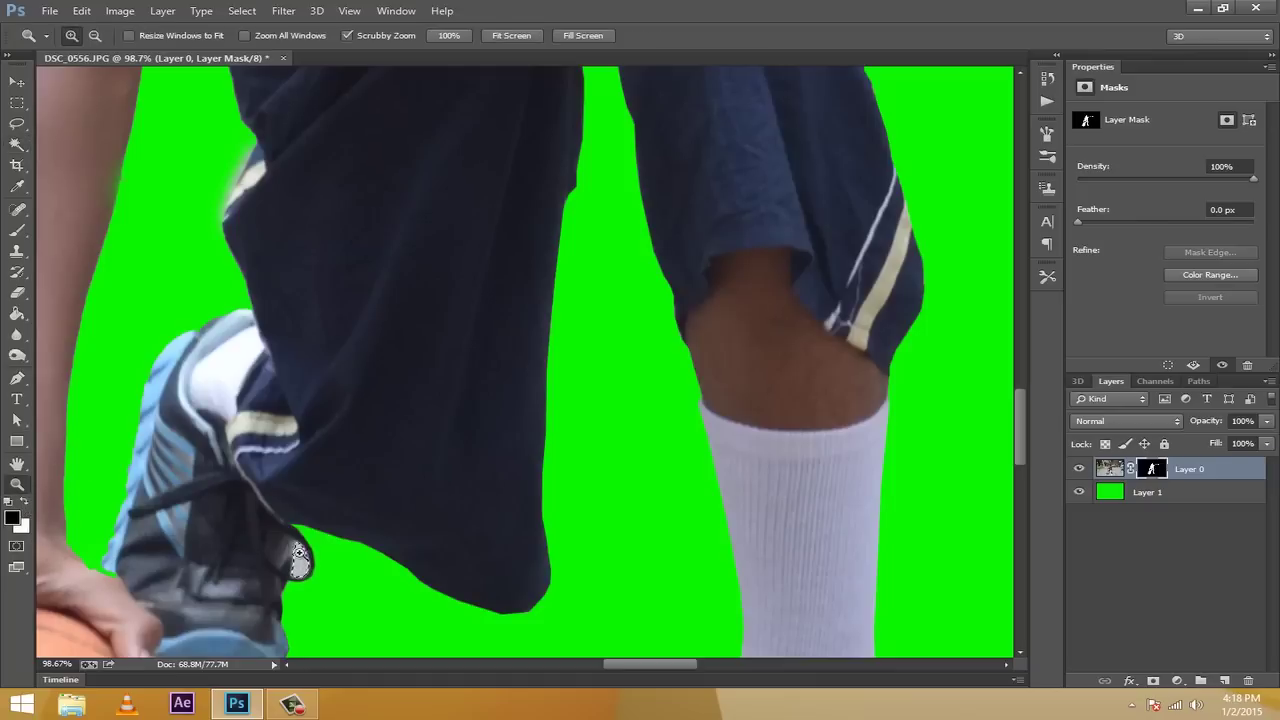
click(17, 231)
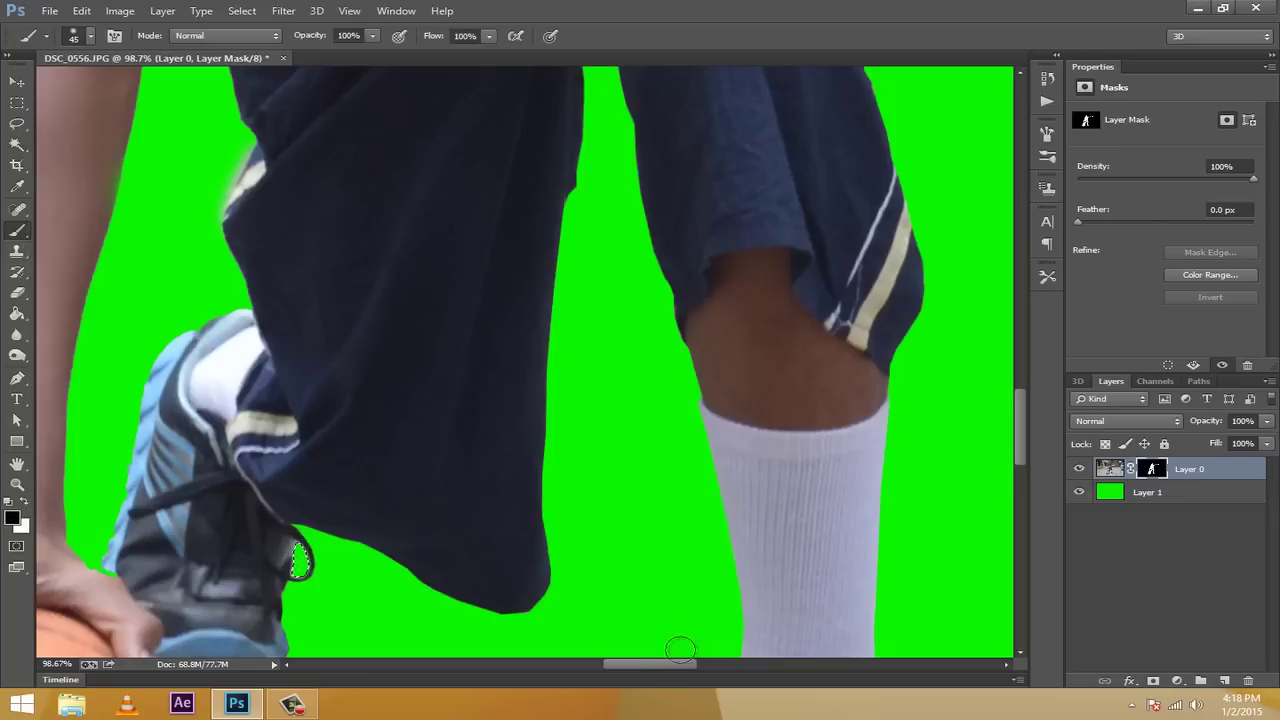
Check the cutout edges from the shirt down to the basketball and make white the foreground colour
drag(660, 666, 667, 664)
scroll(995, 297, up, 10)
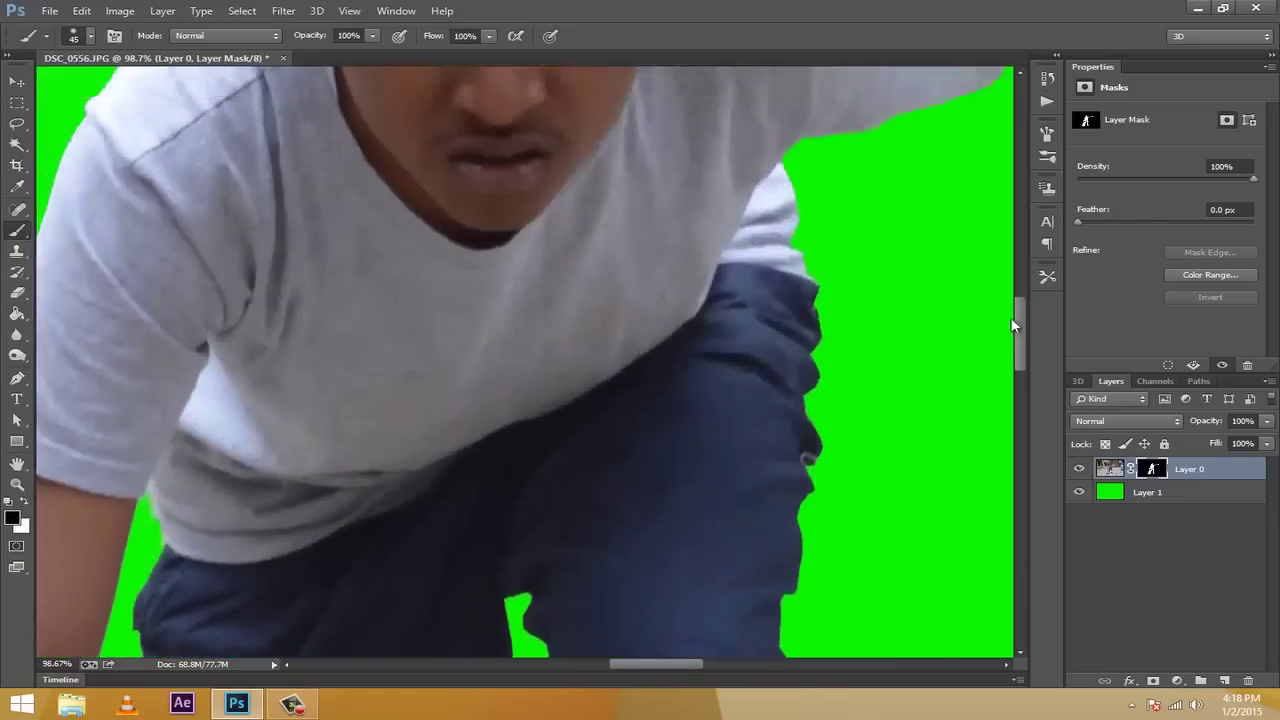
scroll(995, 297, down, 8)
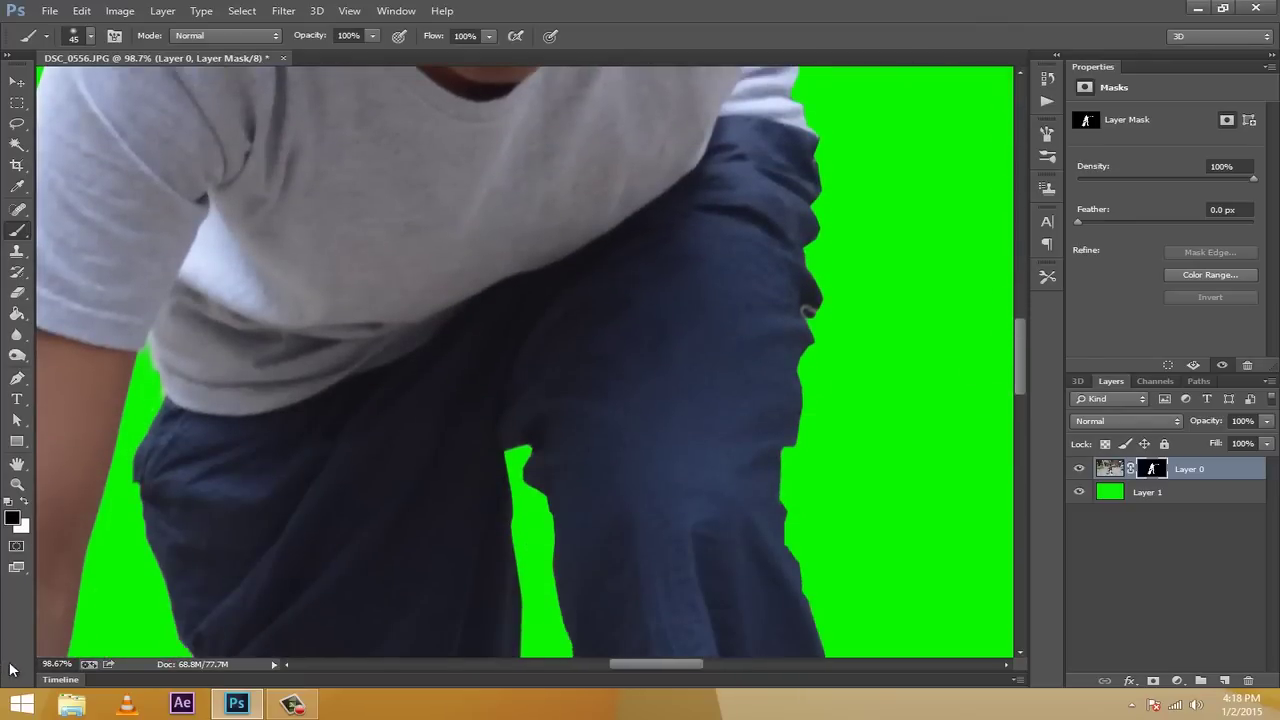
mouse_move(57, 667)
mouse_down()
mouse_move(37, 667)
mouse_move(52, 662)
mouse_up()
drag(1013, 414, 1006, 472)
drag(52, 667, 60, 664)
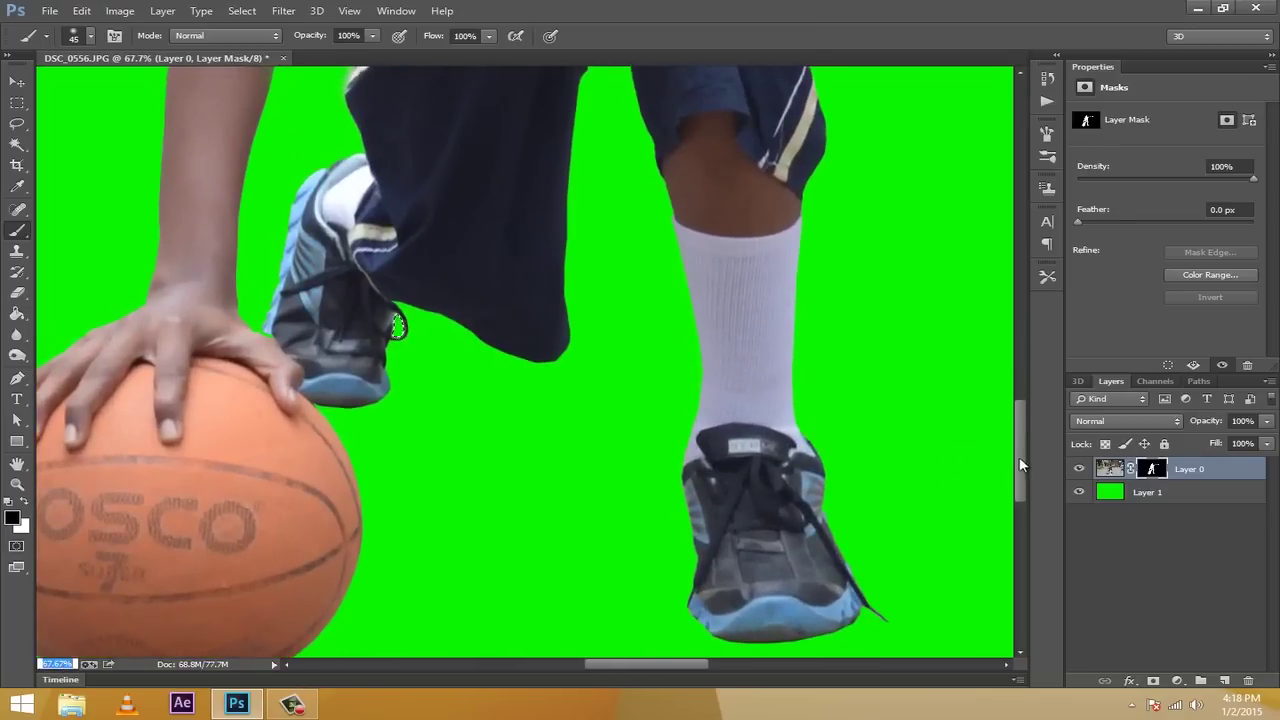
drag(1020, 457, 1014, 471)
drag(615, 669, 548, 668)
click(24, 501)
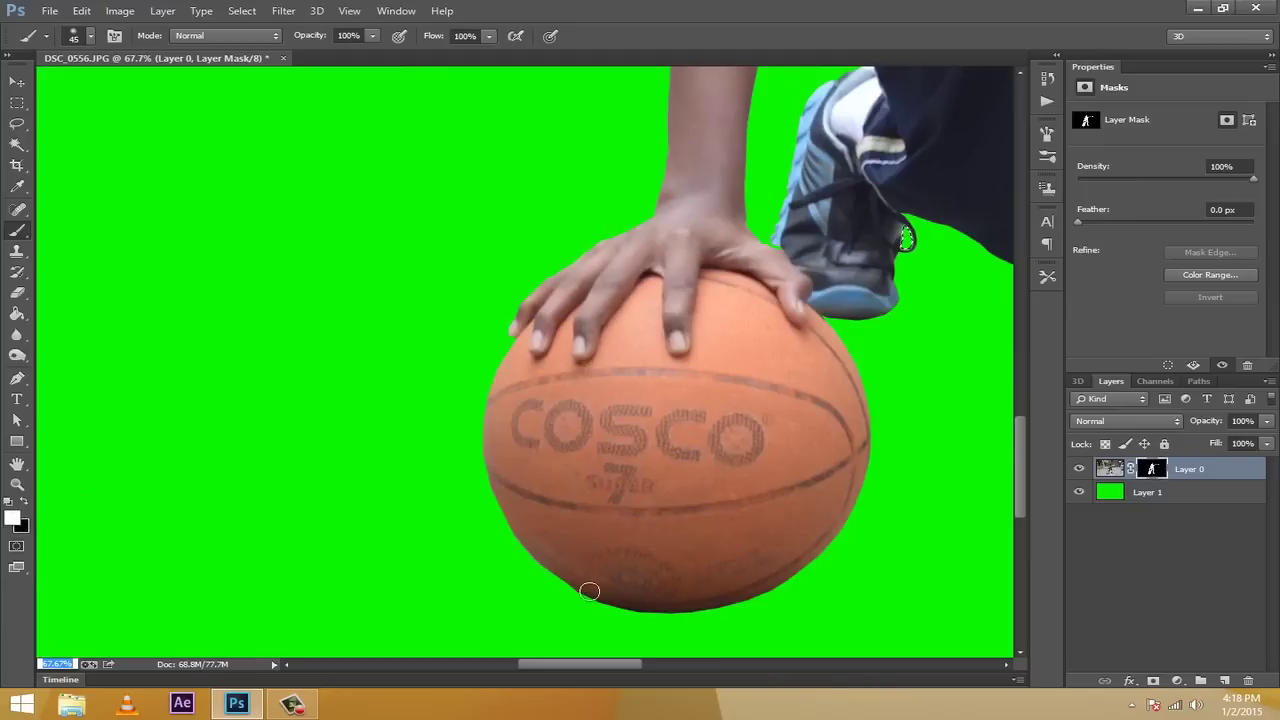
click(465, 36)
text(50)
click(347, 36)
text(50)
click(346, 35)
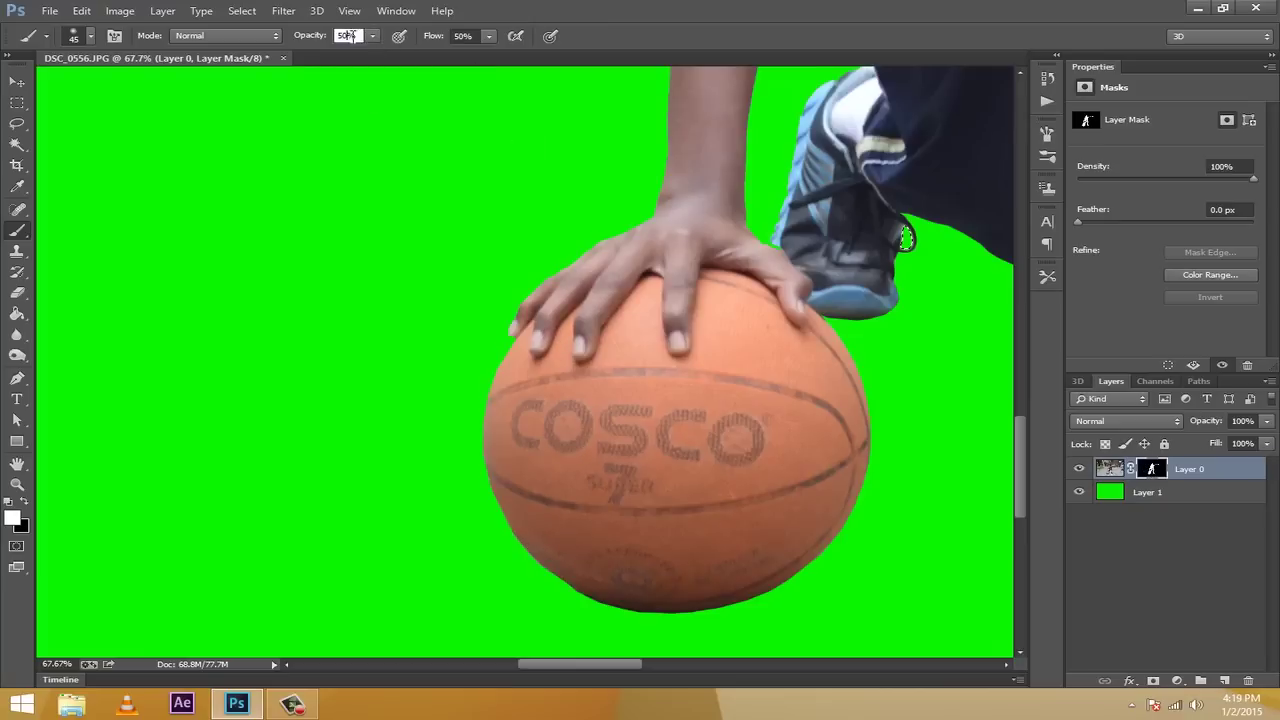
text(100)
key(Return)
click(456, 37)
text(100)
key(Return)
right_click(17, 230)
click(100, 231)
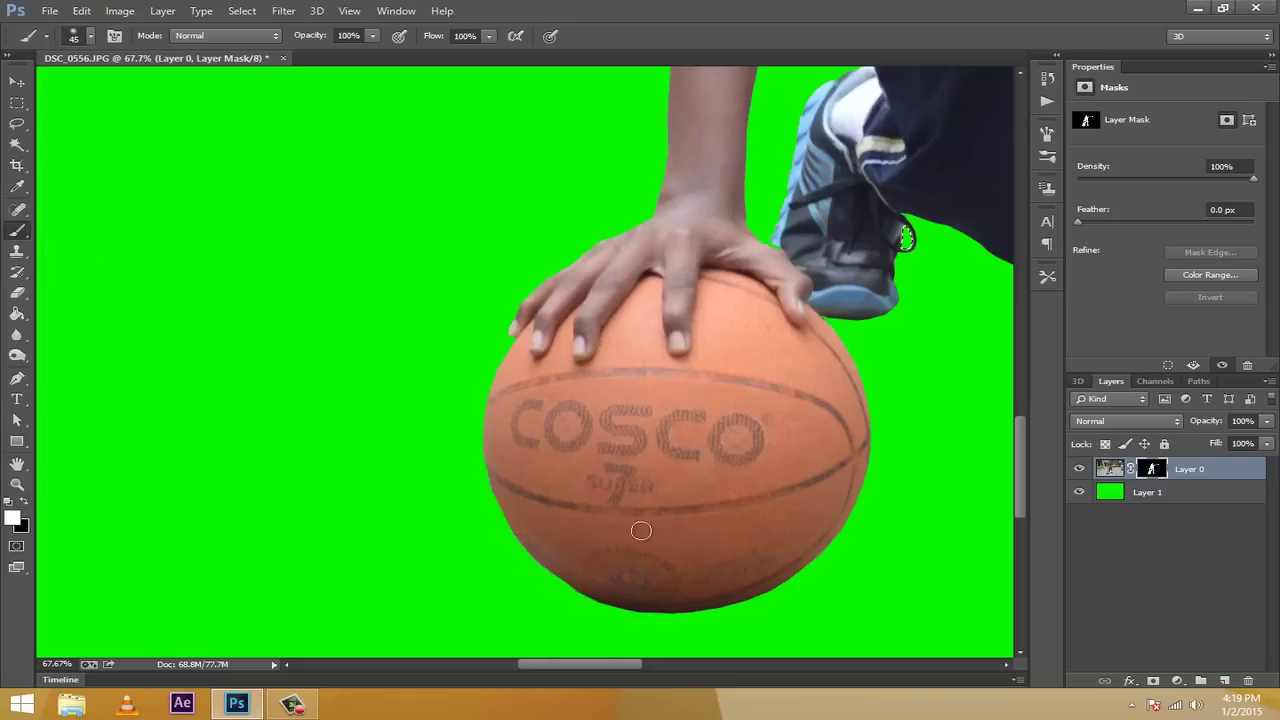
Deselect the lace loop area and touch up Layer 0's mask with white beside the little finger on the ball
scroll(642, 530, up, 3)
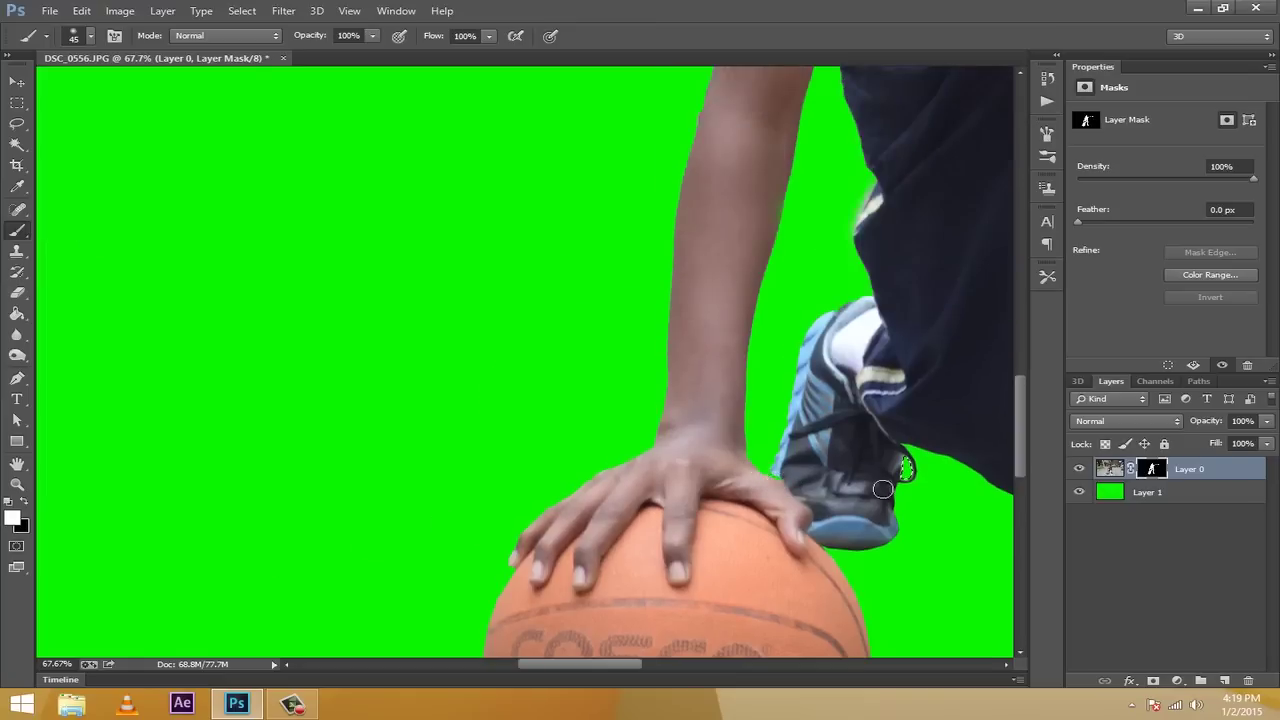
click(1113, 470)
click(1143, 471)
click(242, 10)
click(262, 48)
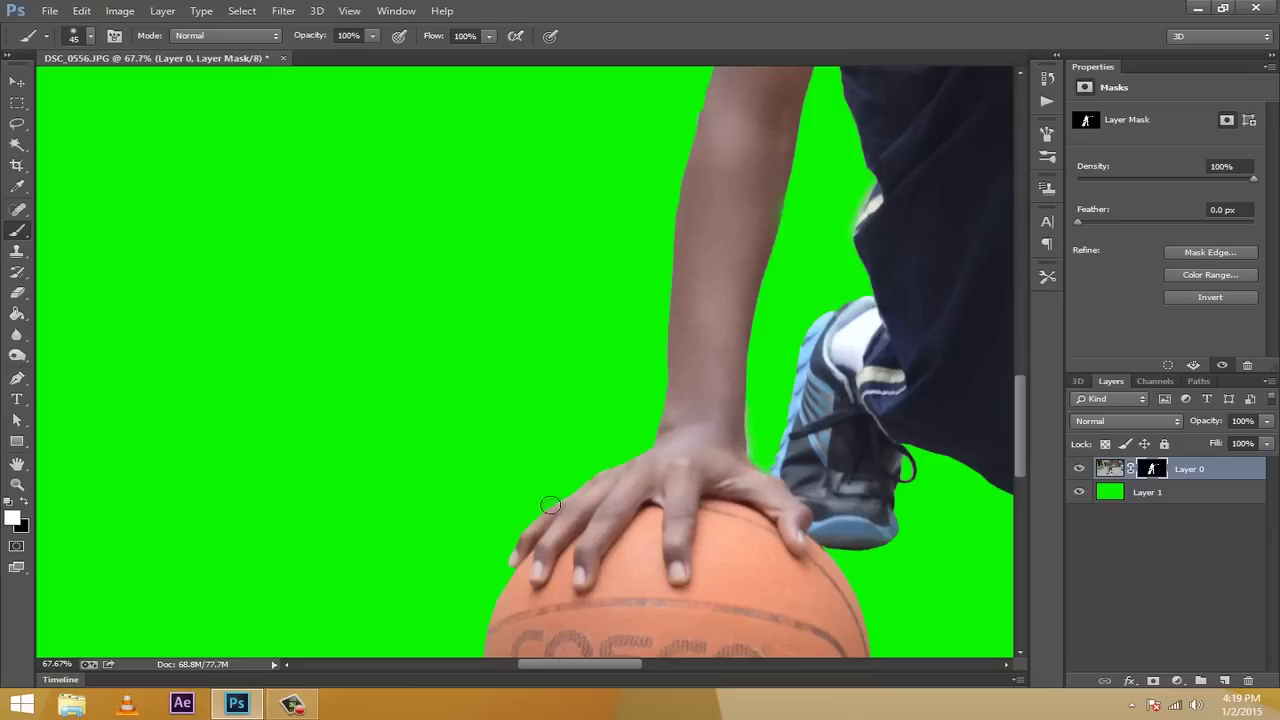
scroll(540, 520, down, 3)
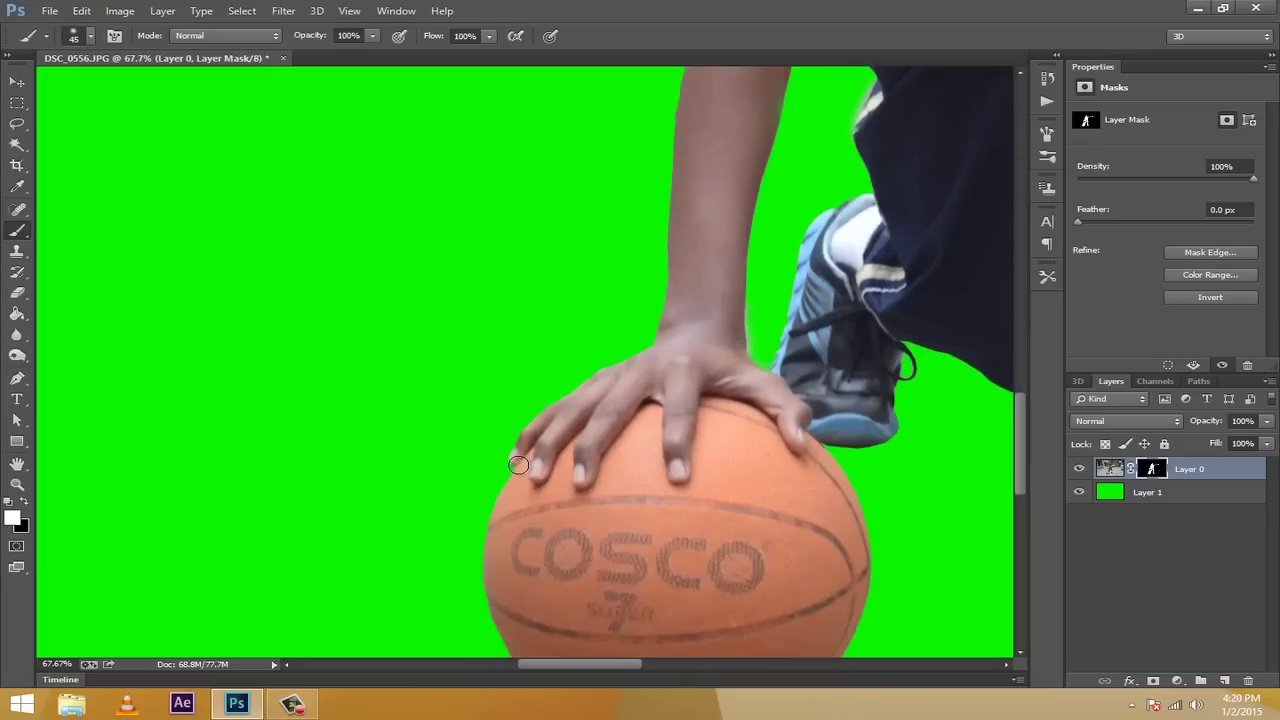
scroll(580, 529, down, 3)
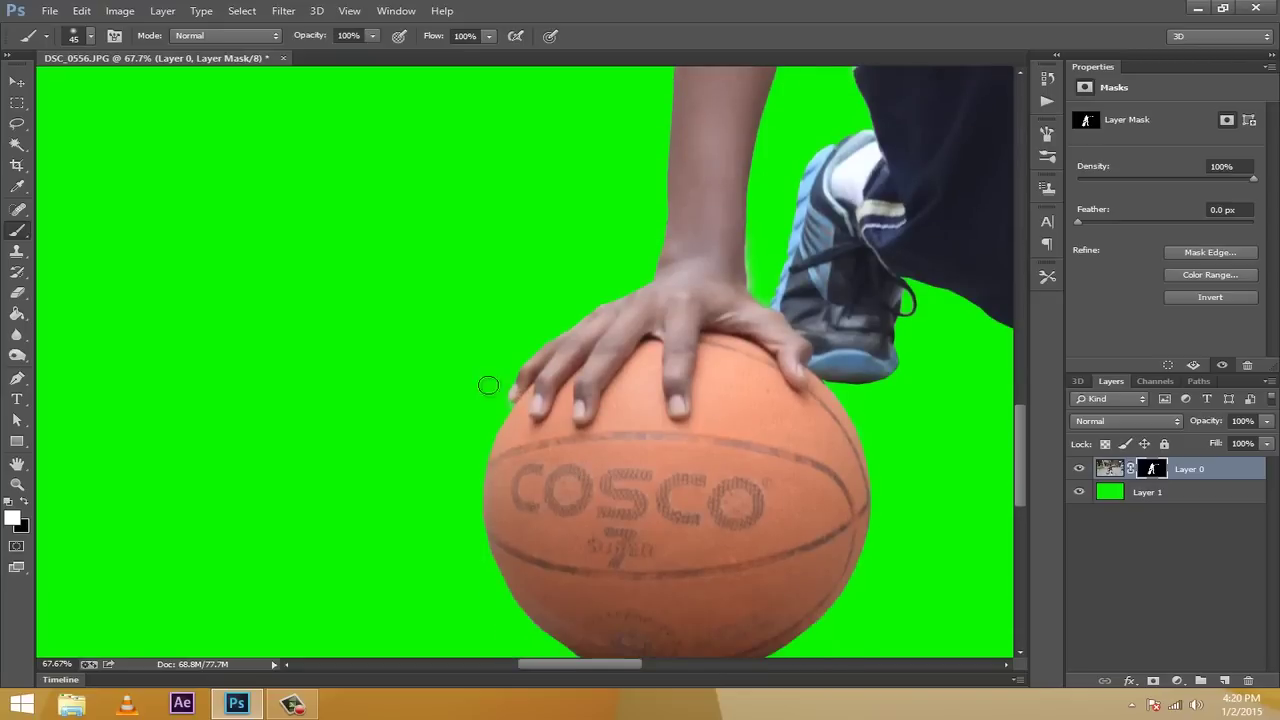
drag(516, 391, 500, 404)
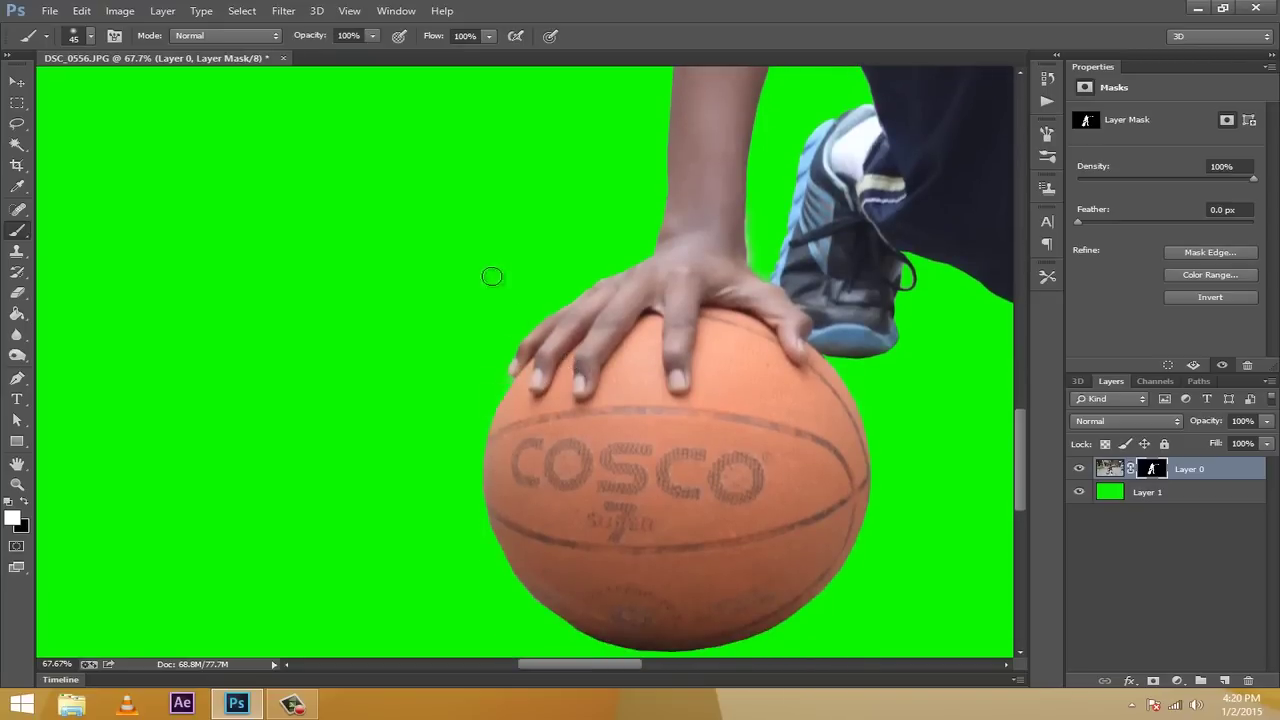
Soften the basketball's left and lower edges by painting white on Layer 0's mask with the brush at 49% opacity and 50% flow
click(345, 35)
text(50)
key(Return)
click(464, 35)
text(50)
key(Return)
scroll(505, 436, down, 1)
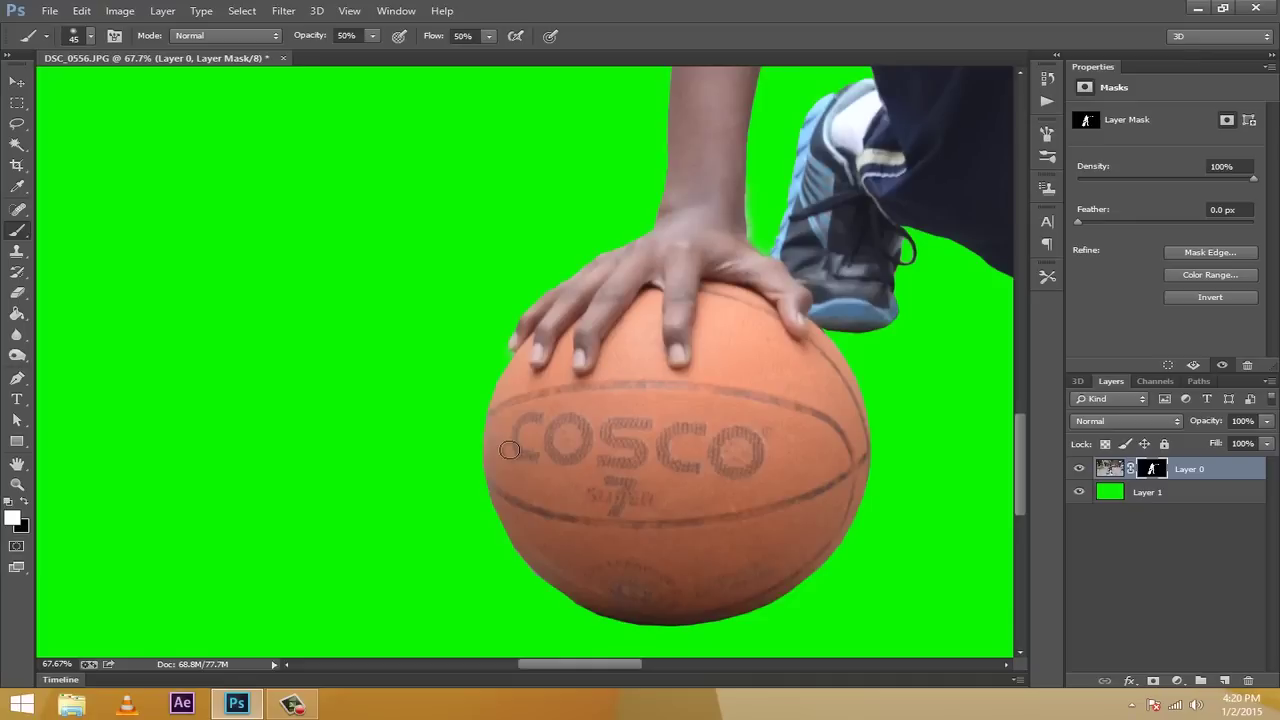
click(355, 36)
click(477, 36)
mouse_move(524, 551)
mouse_down()
mouse_move(554, 588)
mouse_move(571, 596)
mouse_move(536, 563)
mouse_move(594, 606)
mouse_move(560, 590)
mouse_move(550, 575)
mouse_move(592, 605)
mouse_move(601, 595)
mouse_move(530, 531)
mouse_up()
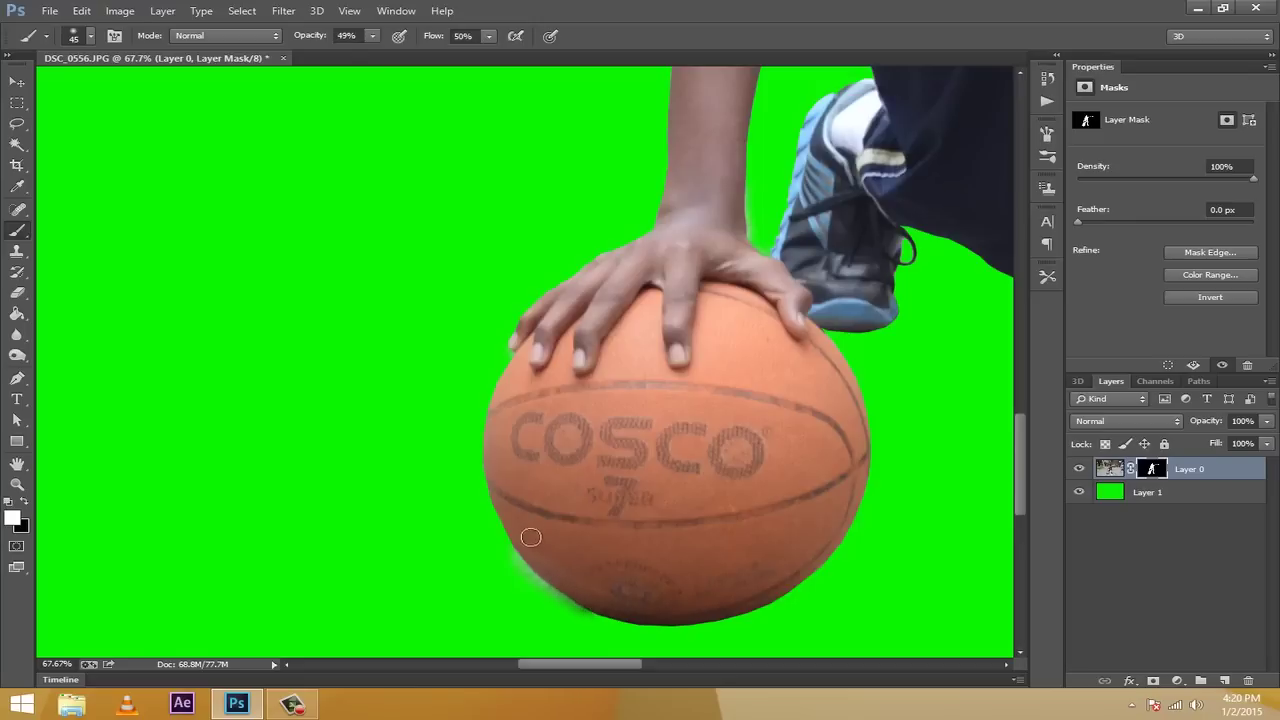
drag(484, 458, 503, 372)
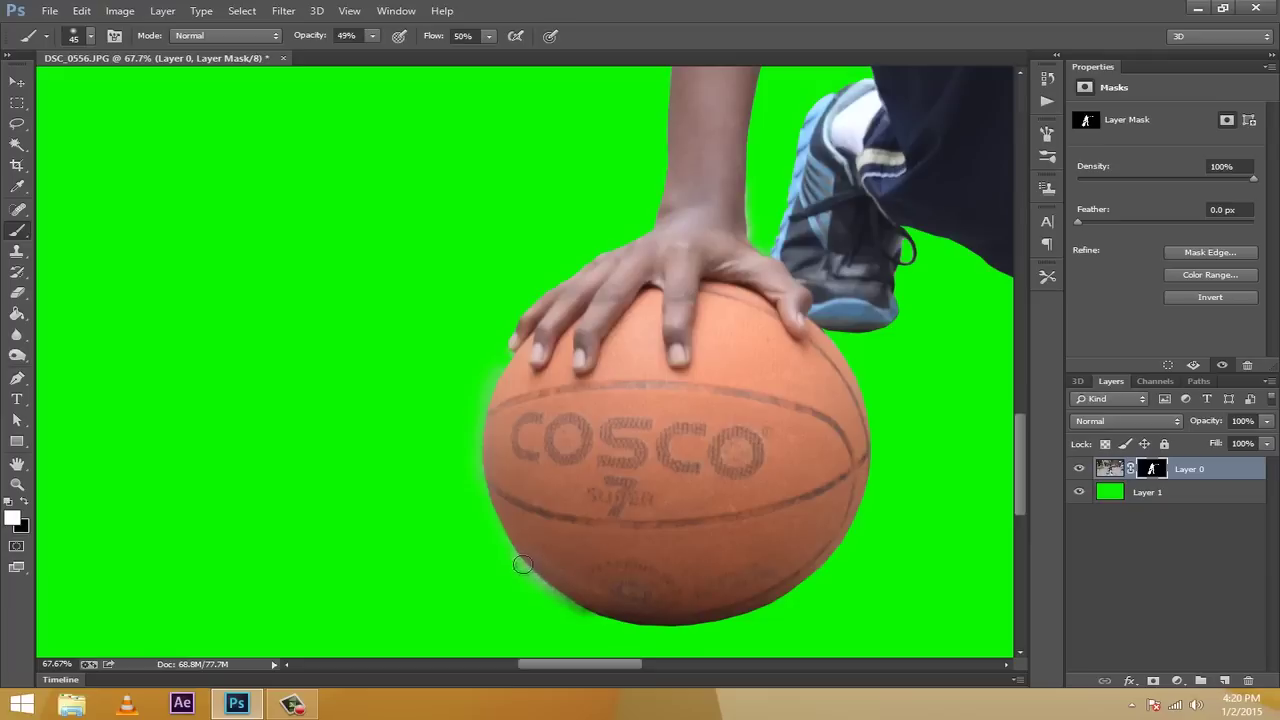
mouse_move(532, 557)
mouse_down()
mouse_move(613, 626)
mouse_move(595, 607)
mouse_move(701, 621)
mouse_move(776, 596)
mouse_move(823, 548)
mouse_up()
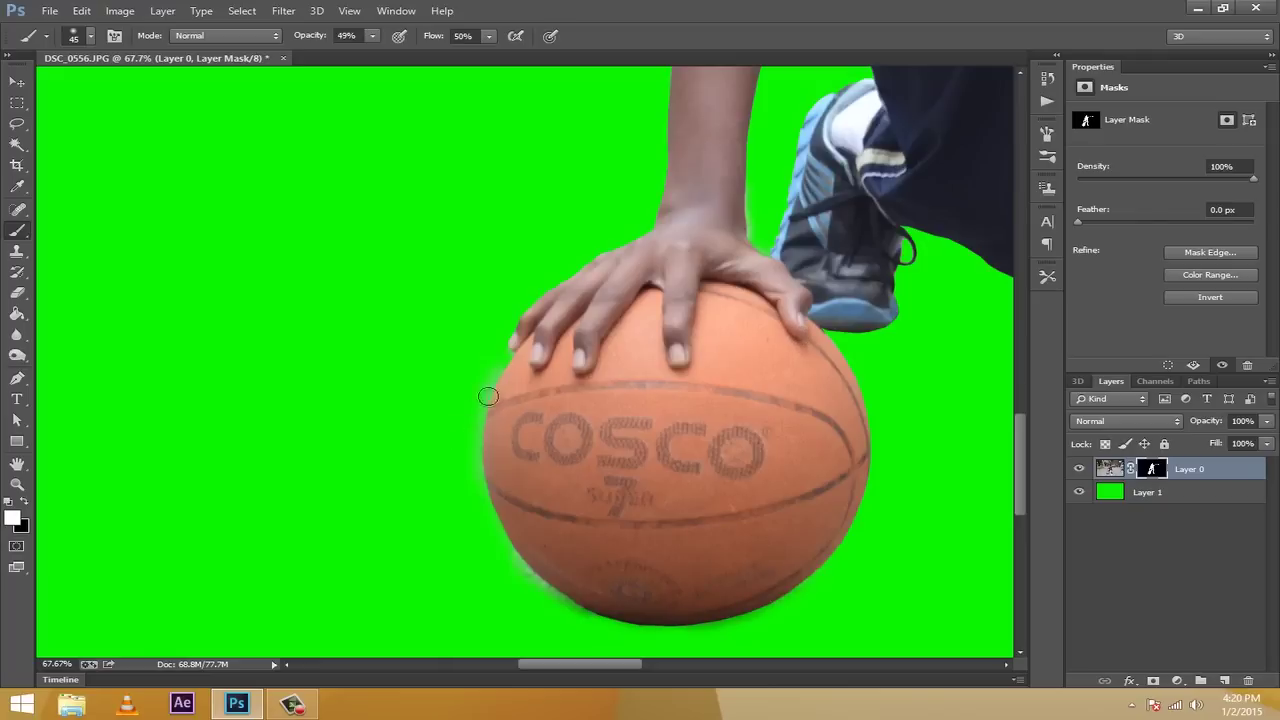
Trim the fringe at the basketball's lower-left edge by painting black on Layer 0's mask
click(26, 501)
mouse_move(548, 594)
mouse_down()
mouse_move(520, 562)
mouse_move(556, 594)
mouse_up()
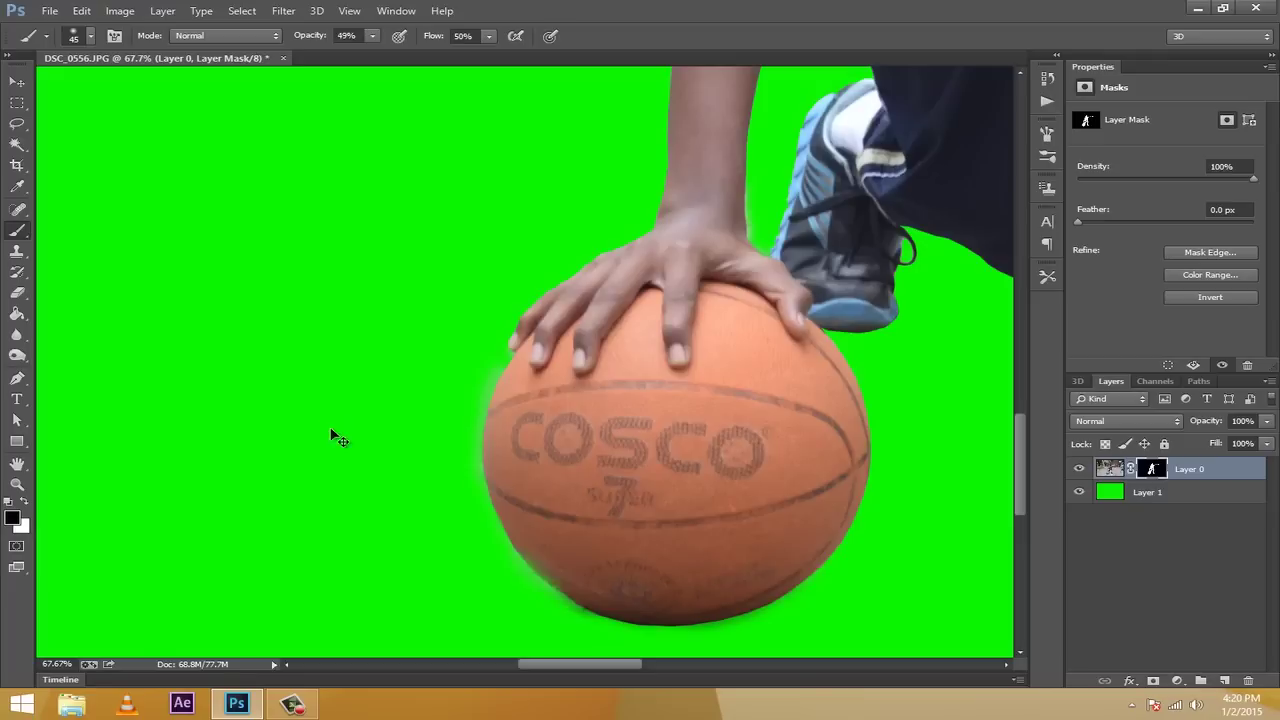
mouse_move(545, 596)
mouse_down()
mouse_move(514, 564)
mouse_move(604, 626)
mouse_up()
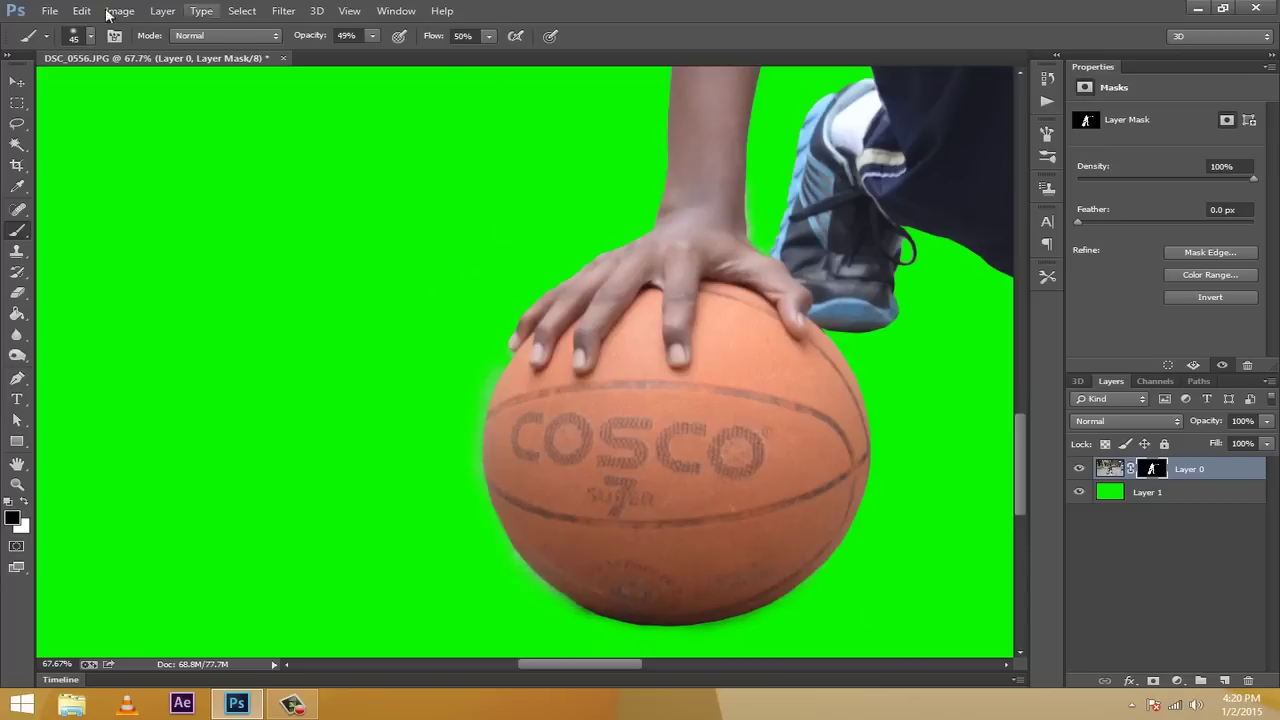
Open the image Background (Final).jpg from the Local Disk (E:) drive
click(49, 11)
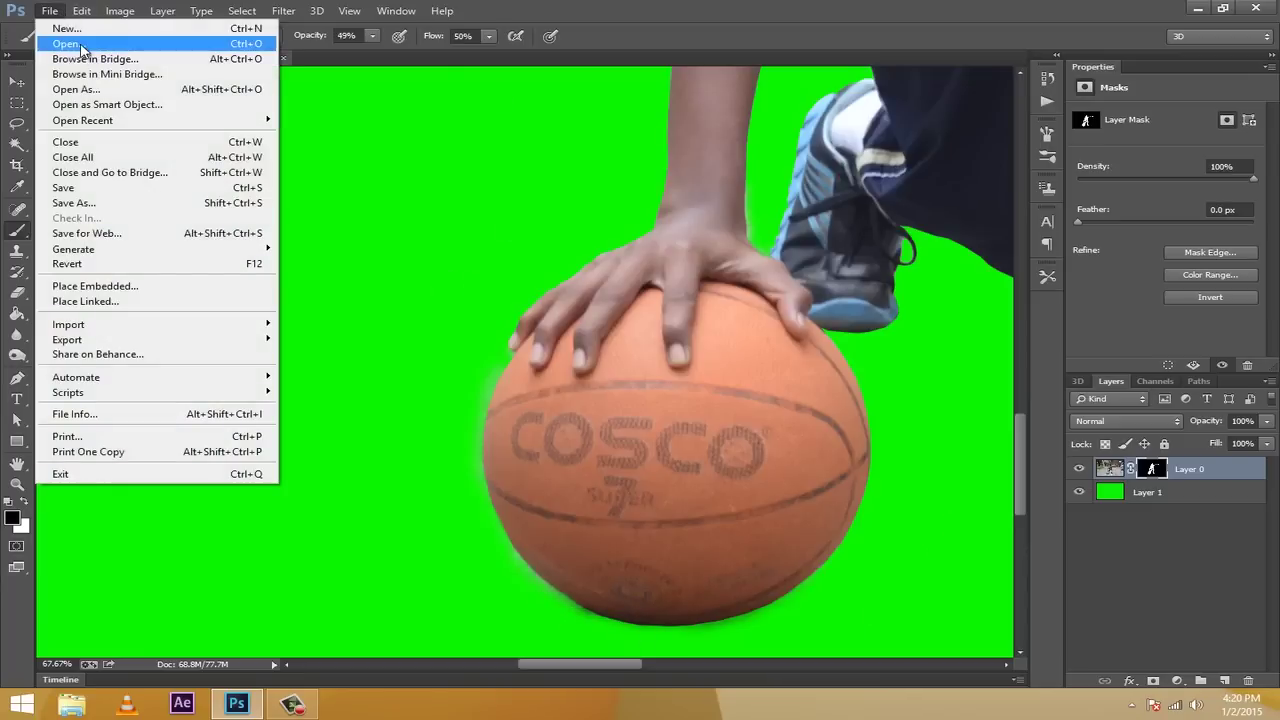
click(82, 44)
click(627, 178)
drag(627, 178, 625, 100)
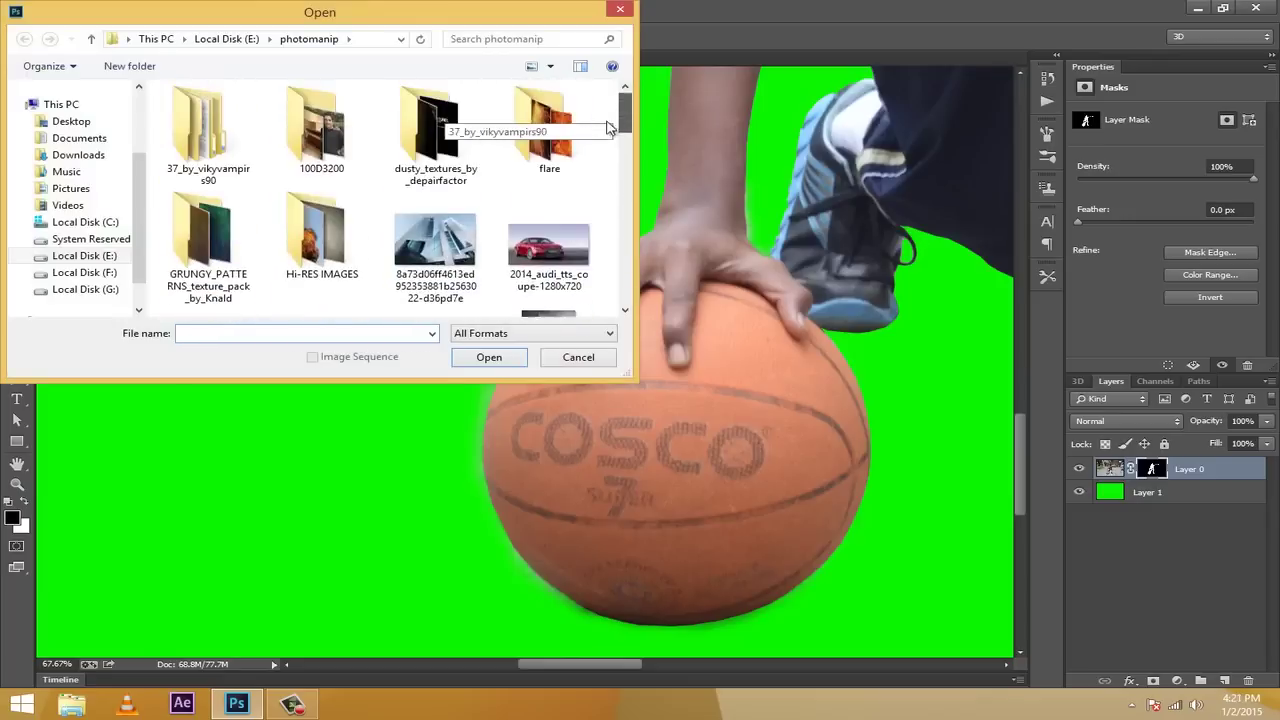
click(228, 41)
double_click(240, 229)
double_click(215, 135)
double_click(221, 142)
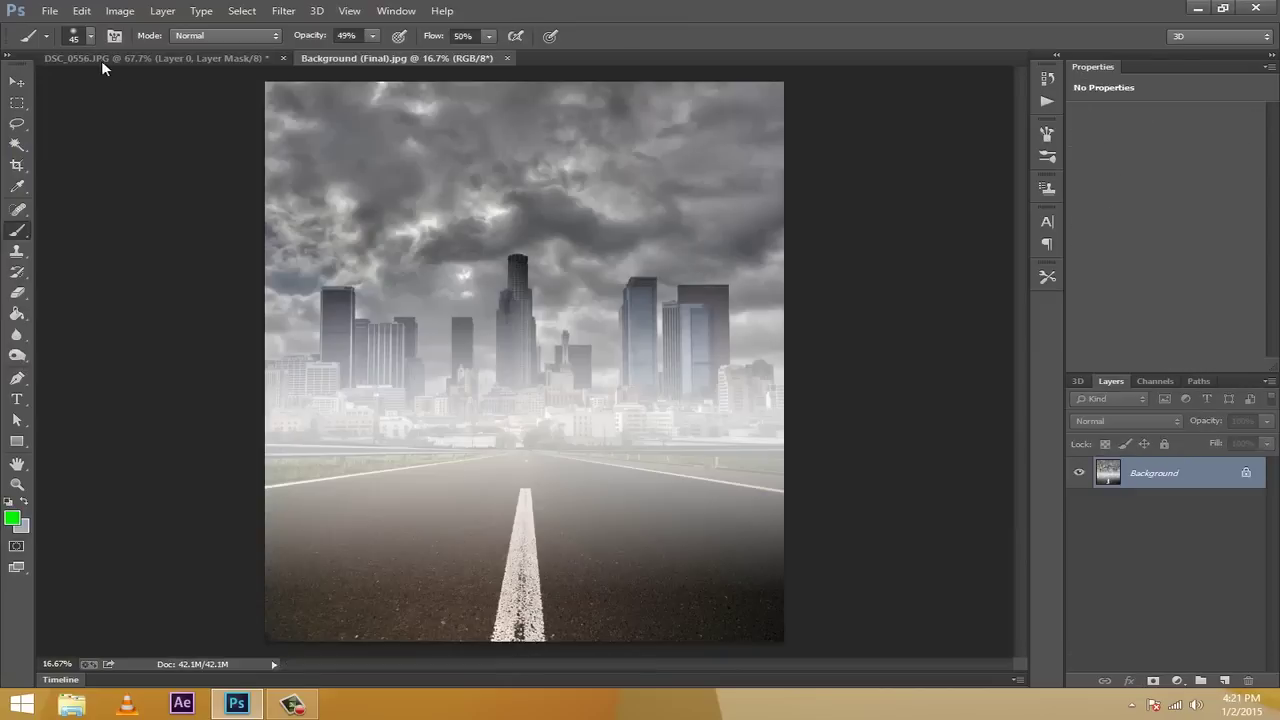
Bring the city road image into DSC_0556.JPG as a new layer and place it directly below Layer 0
click(19, 86)
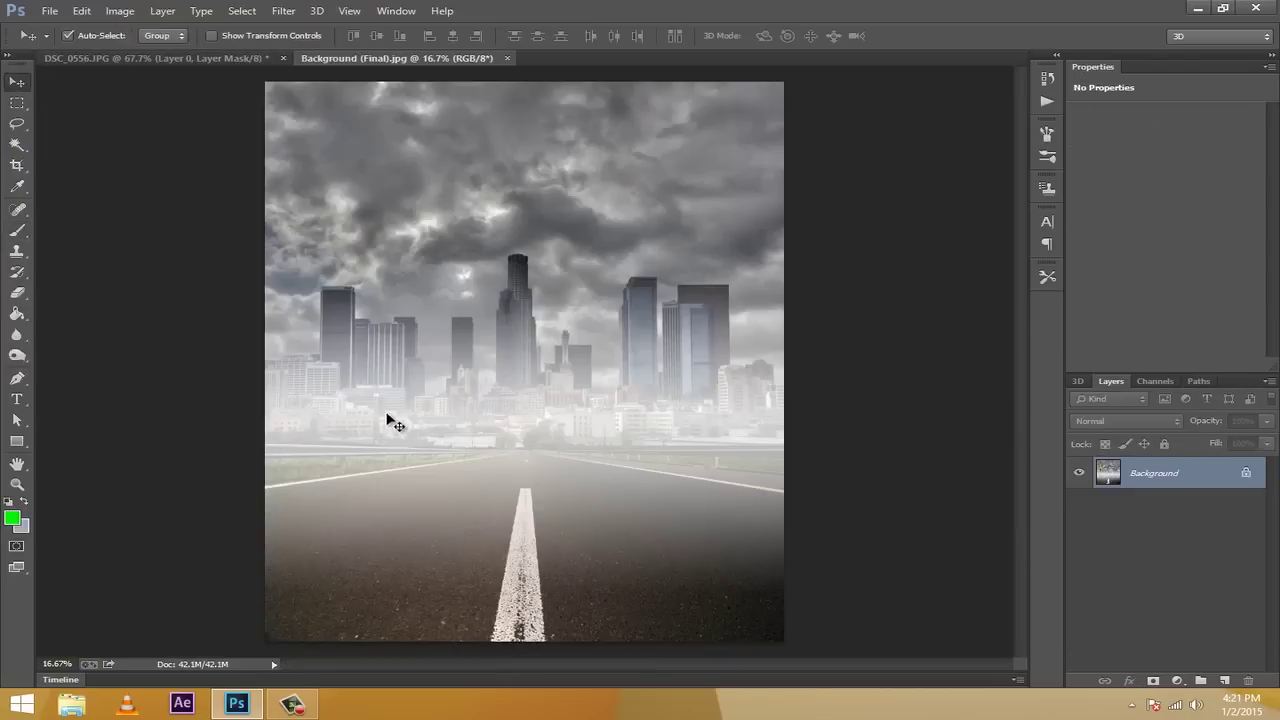
drag(380, 200, 320, 118)
click(641, 277)
drag(480, 111, 568, 273)
drag(716, 330, 720, 244)
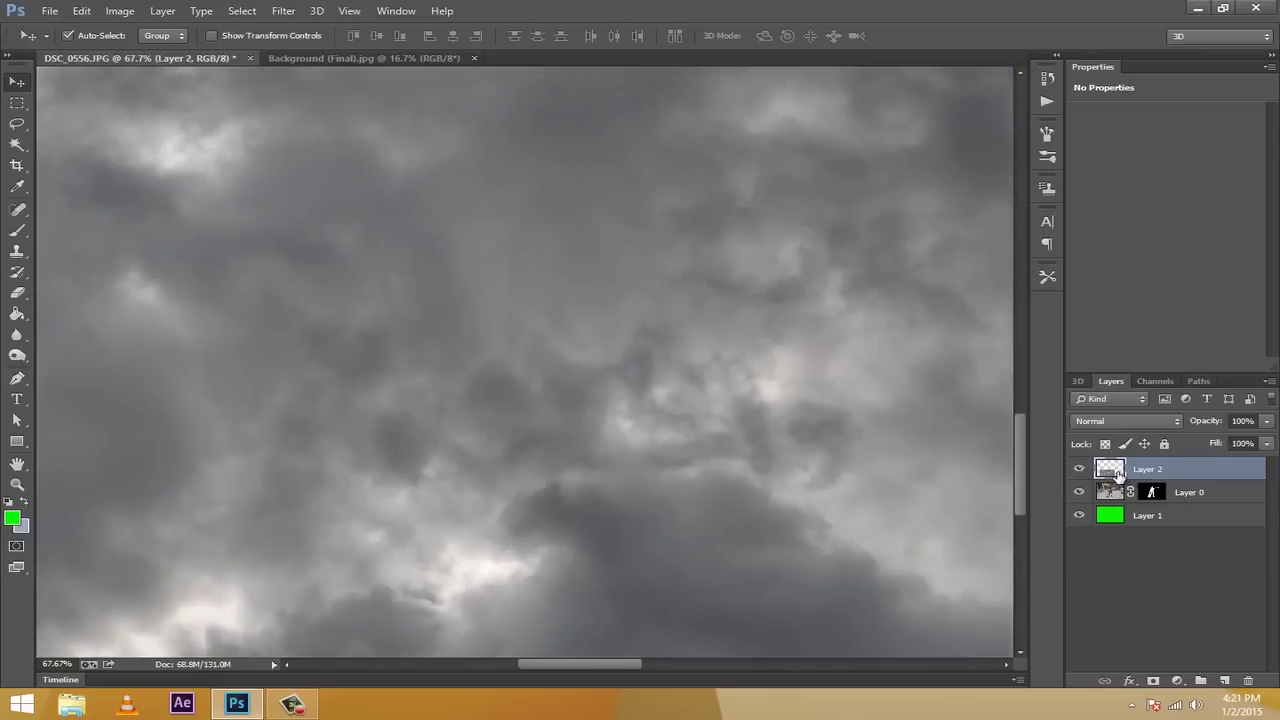
drag(1117, 474, 1122, 508)
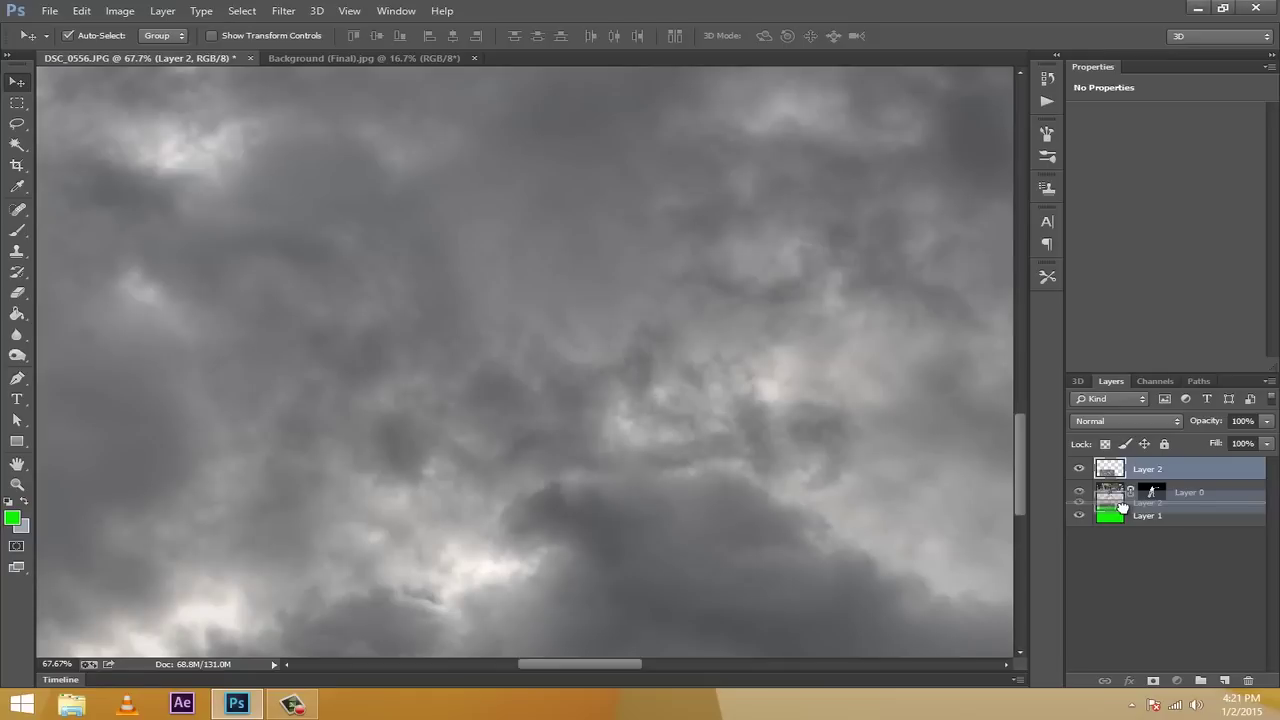
drag(1122, 508, 1122, 508)
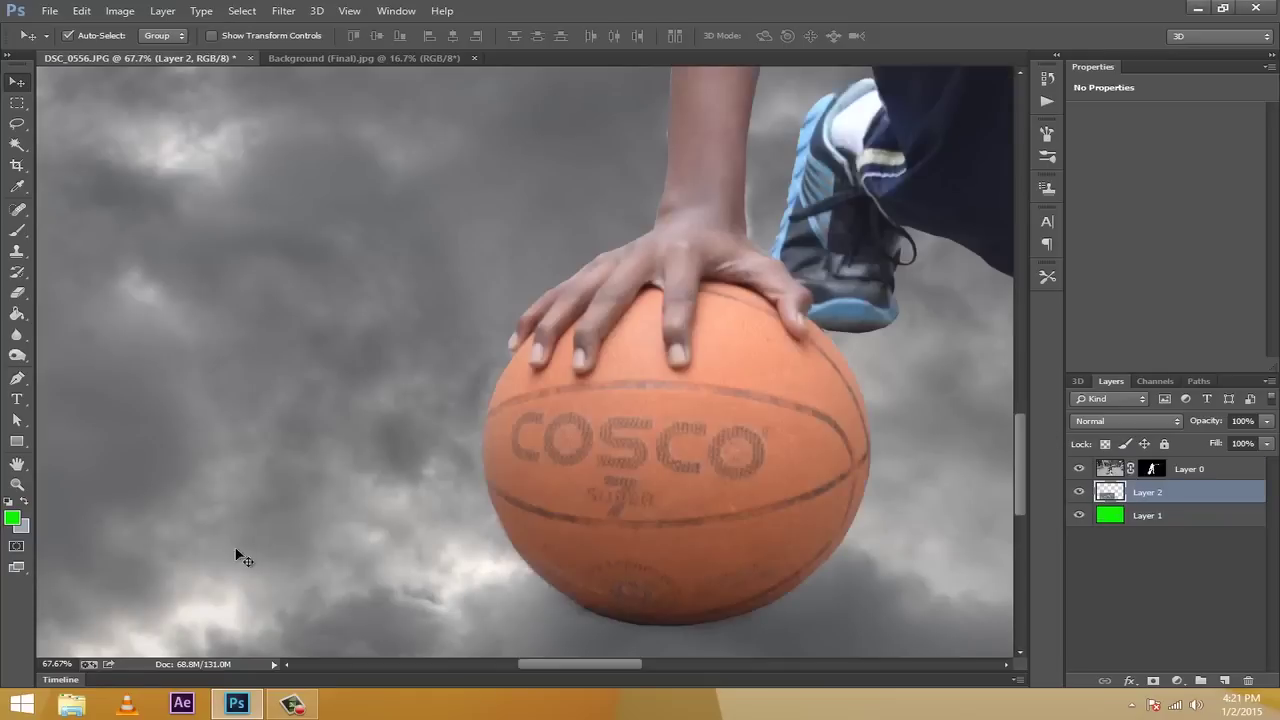
Position the city road background behind the boy so that it spans the full height of the canvas
drag(60, 670, 20, 672)
drag(390, 457, 427, 278)
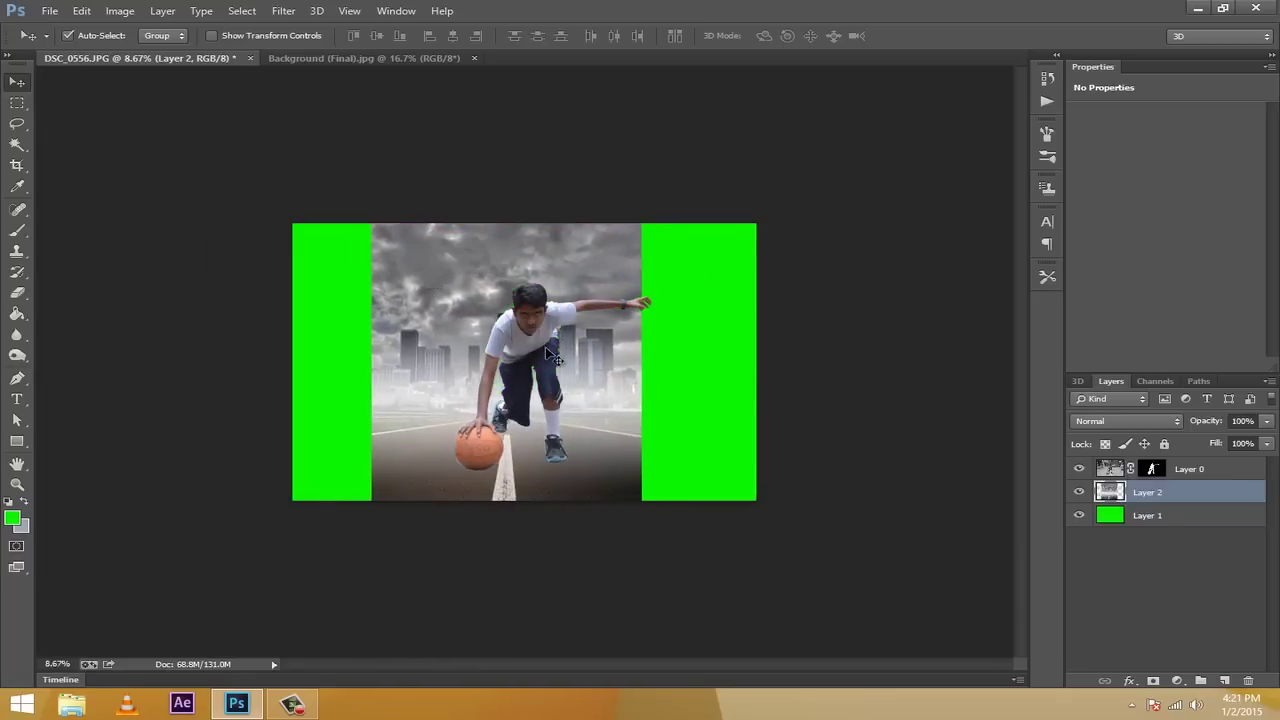
drag(614, 457, 622, 451)
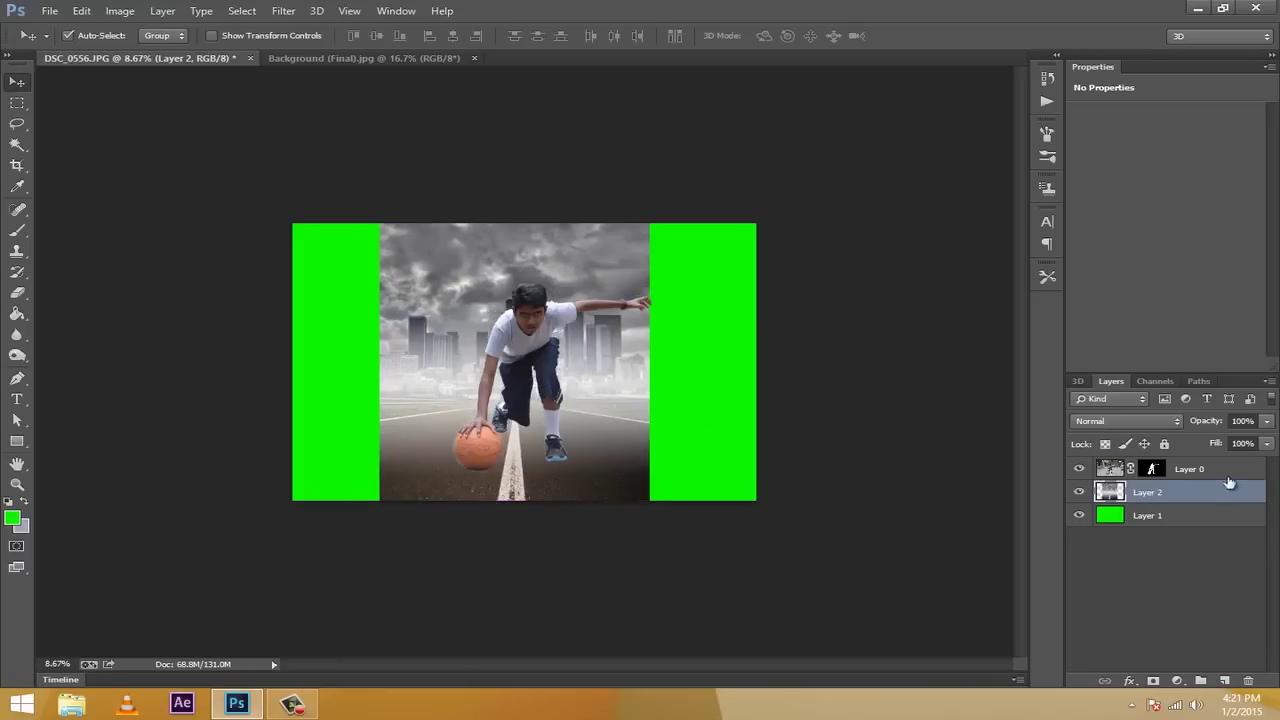
Delete the green fill layer, Layer 1
click(1114, 520)
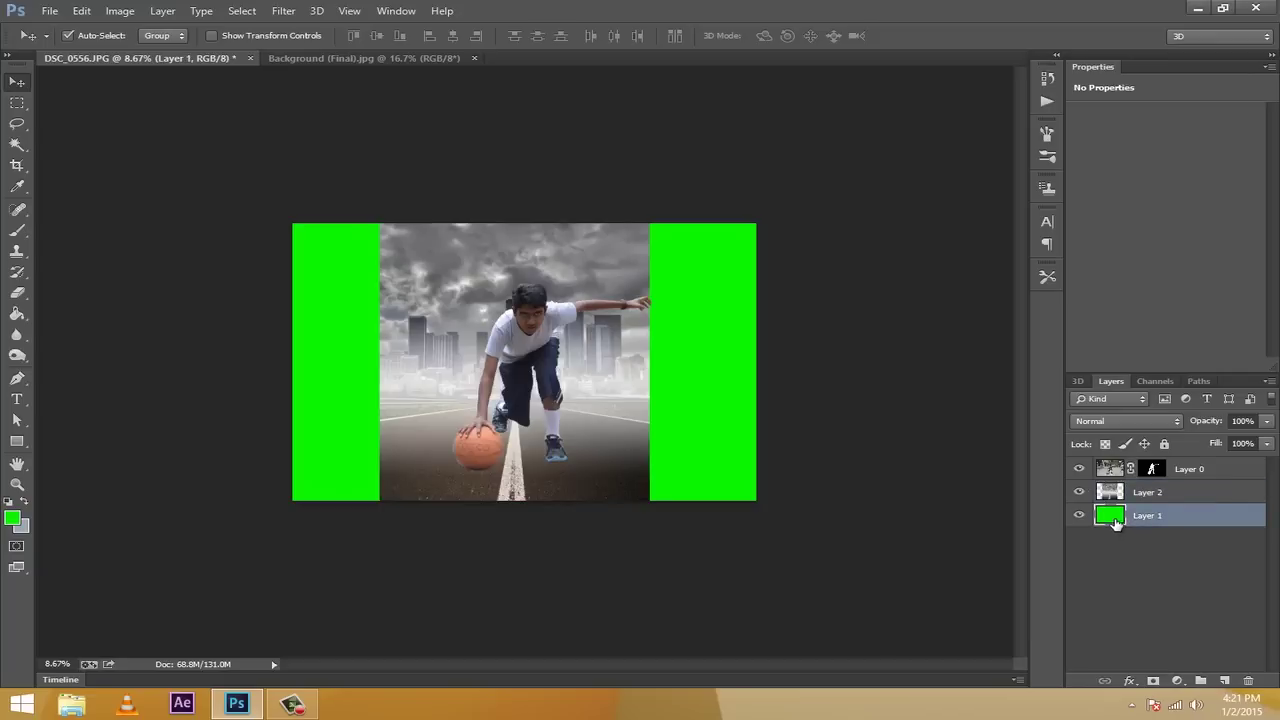
click(1079, 515)
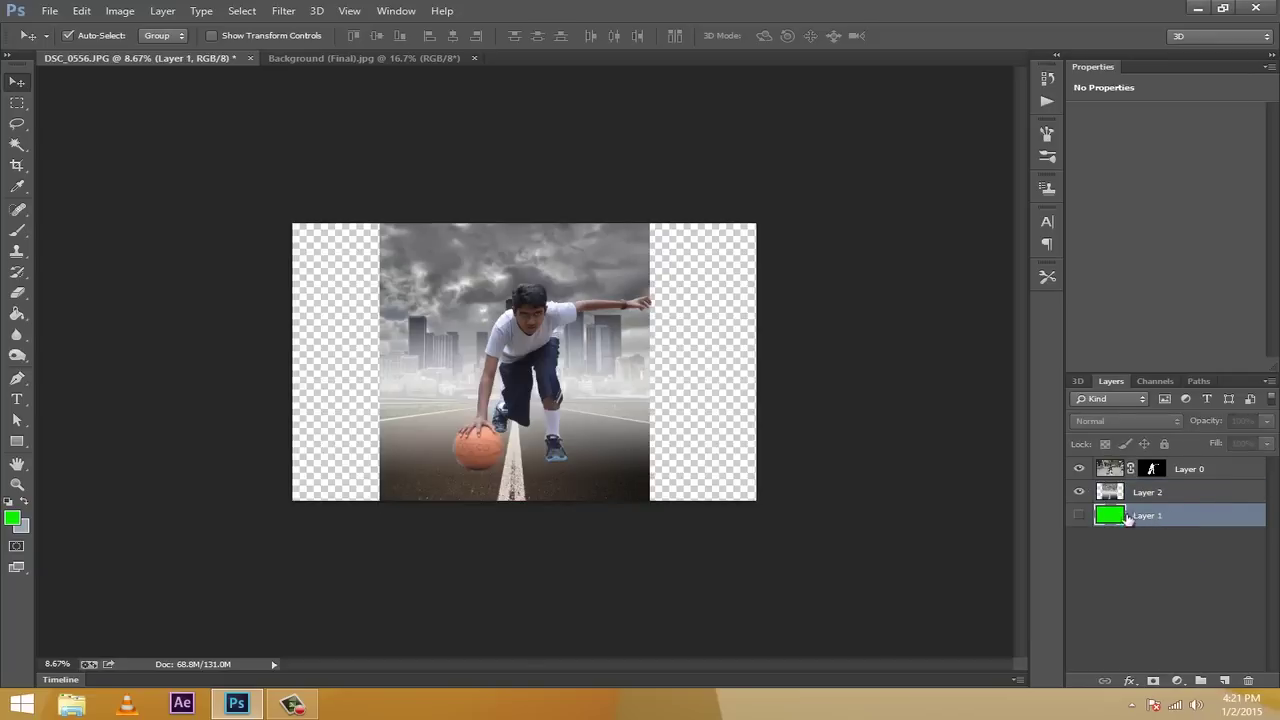
click(1248, 681)
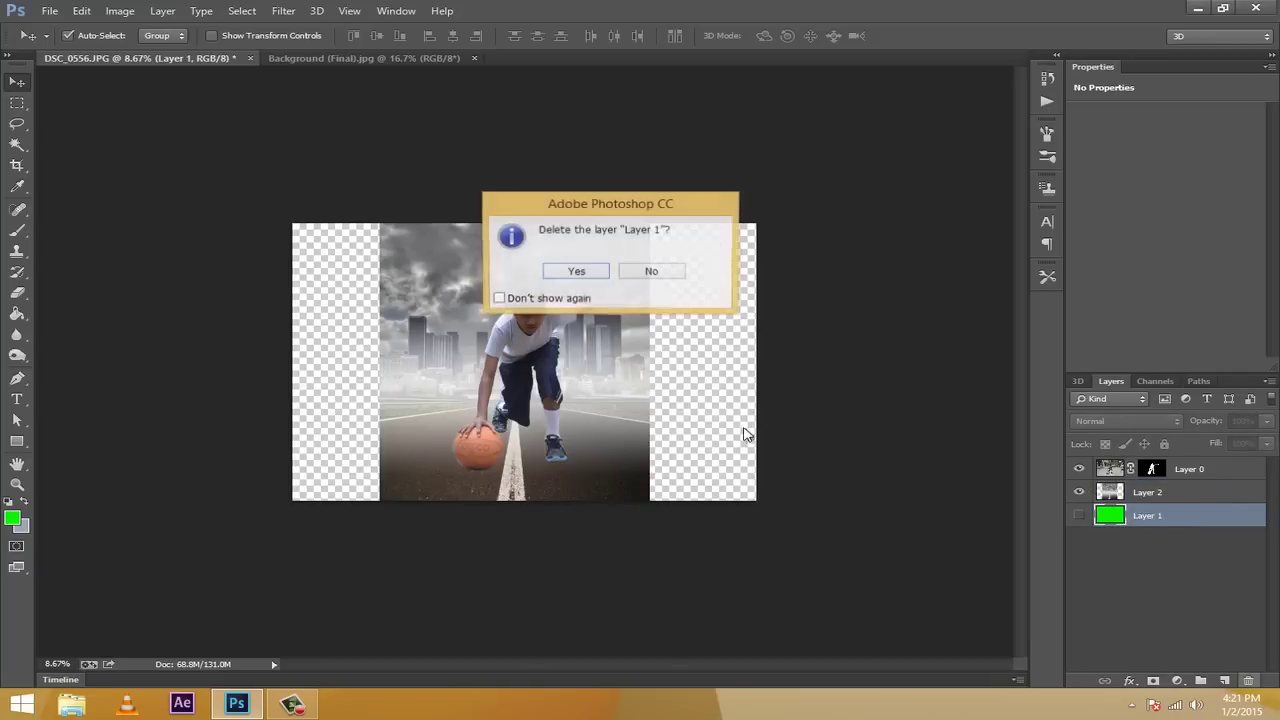
click(574, 271)
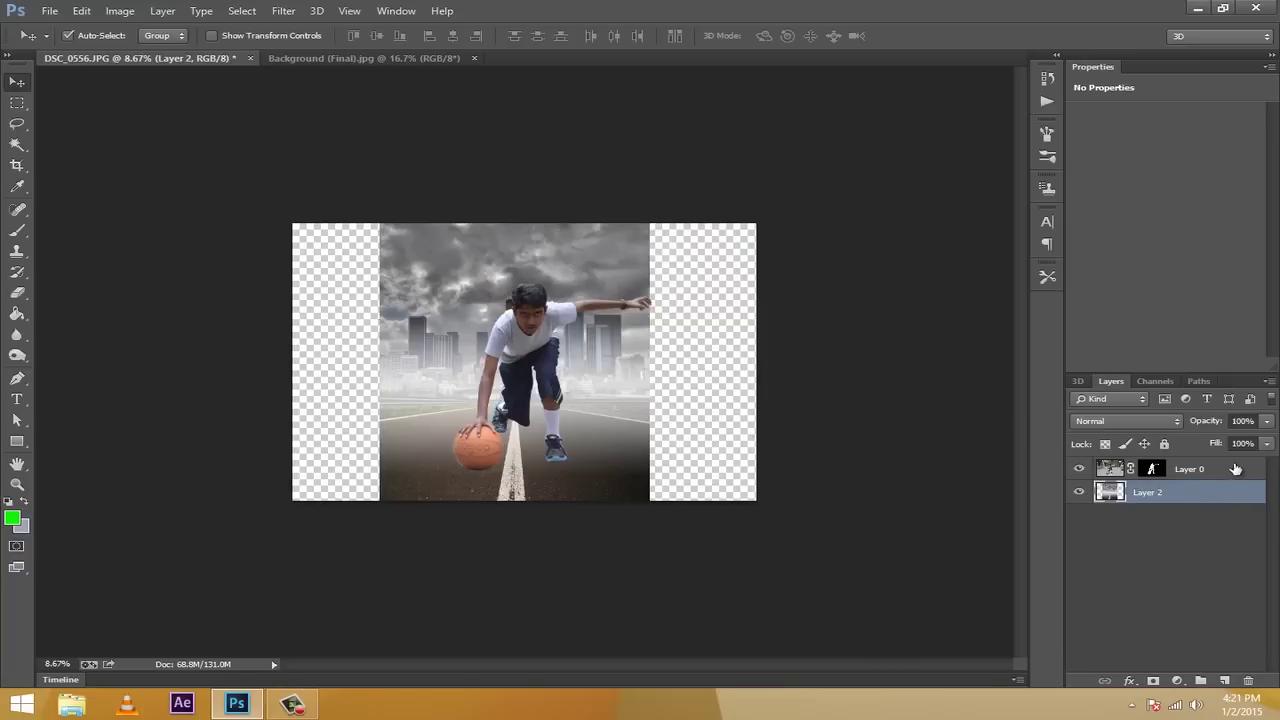
Crop the canvas to the edges of the city road background, removing the transparent areas on both sides
click(1108, 469)
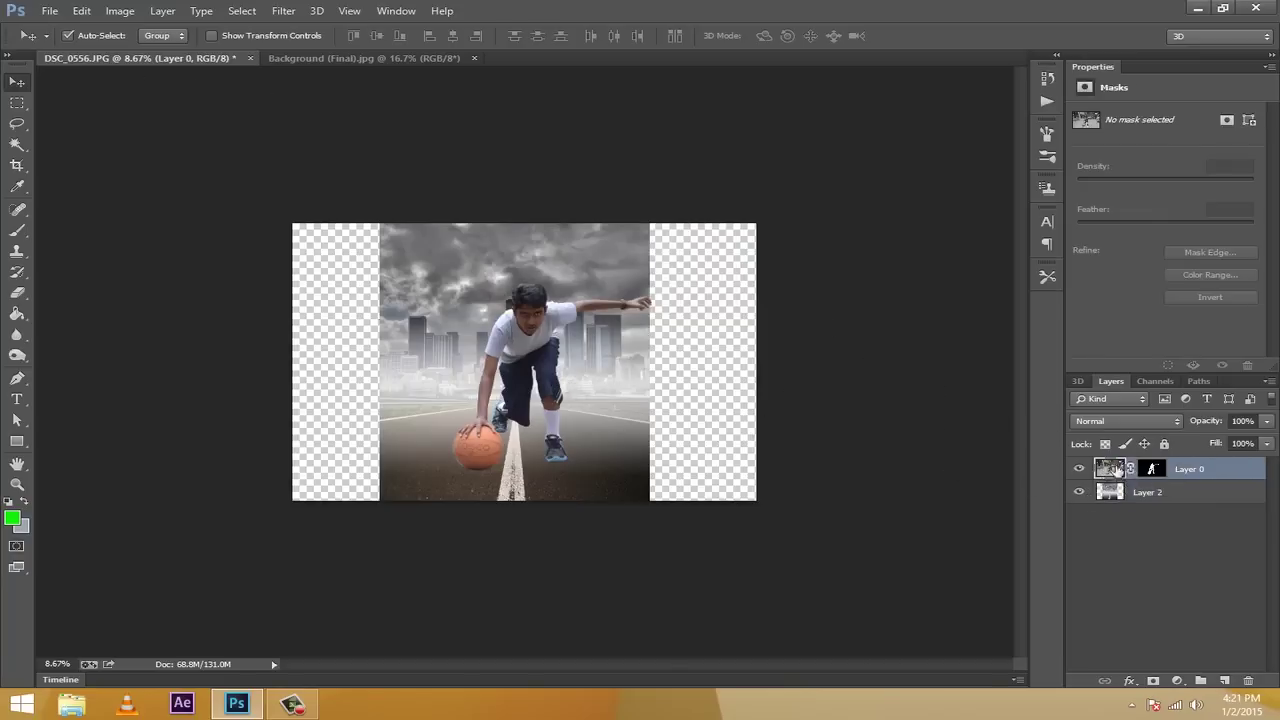
click(1108, 490)
click(1115, 469)
click(17, 165)
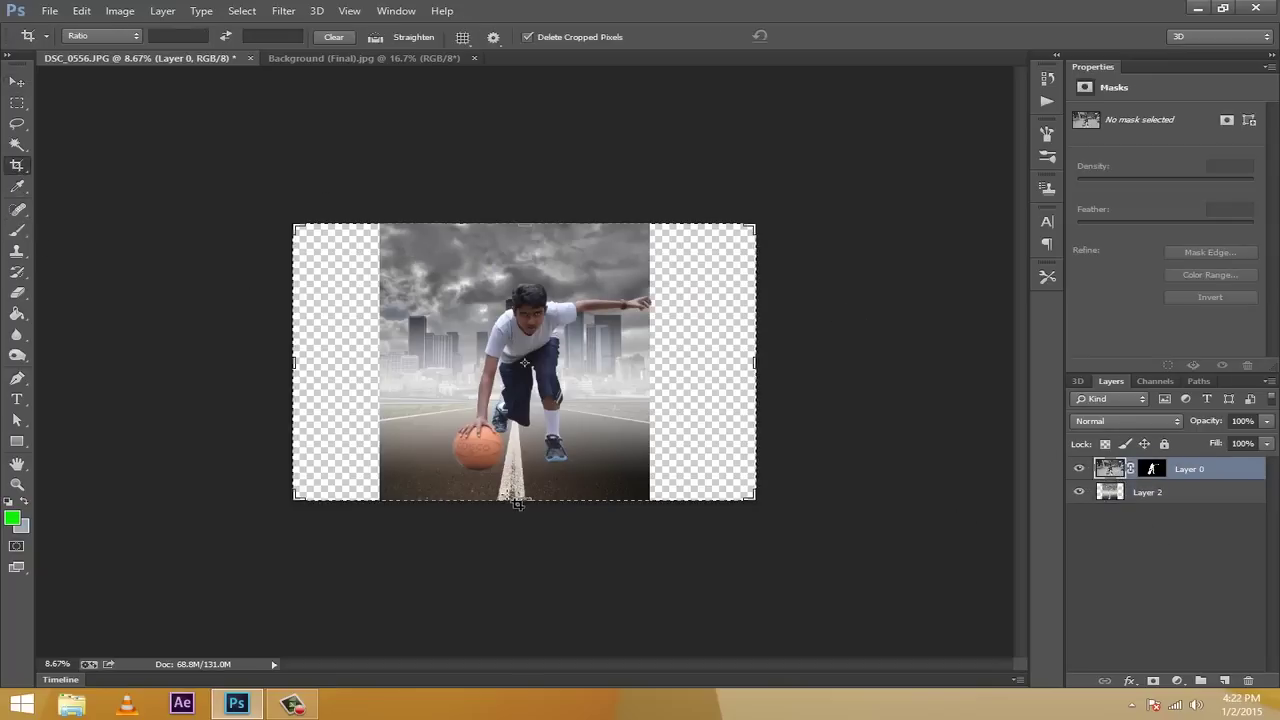
drag(294, 362, 337, 363)
drag(515, 212, 517, 238)
drag(712, 360, 658, 359)
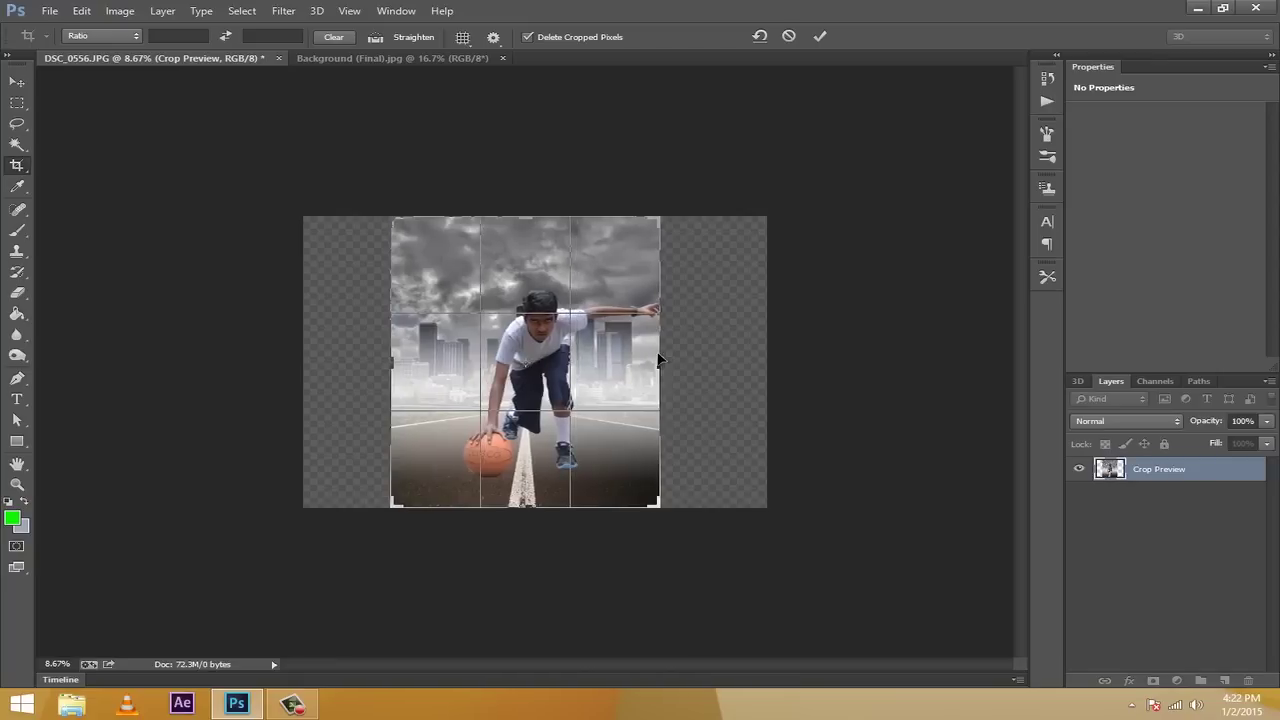
click(821, 36)
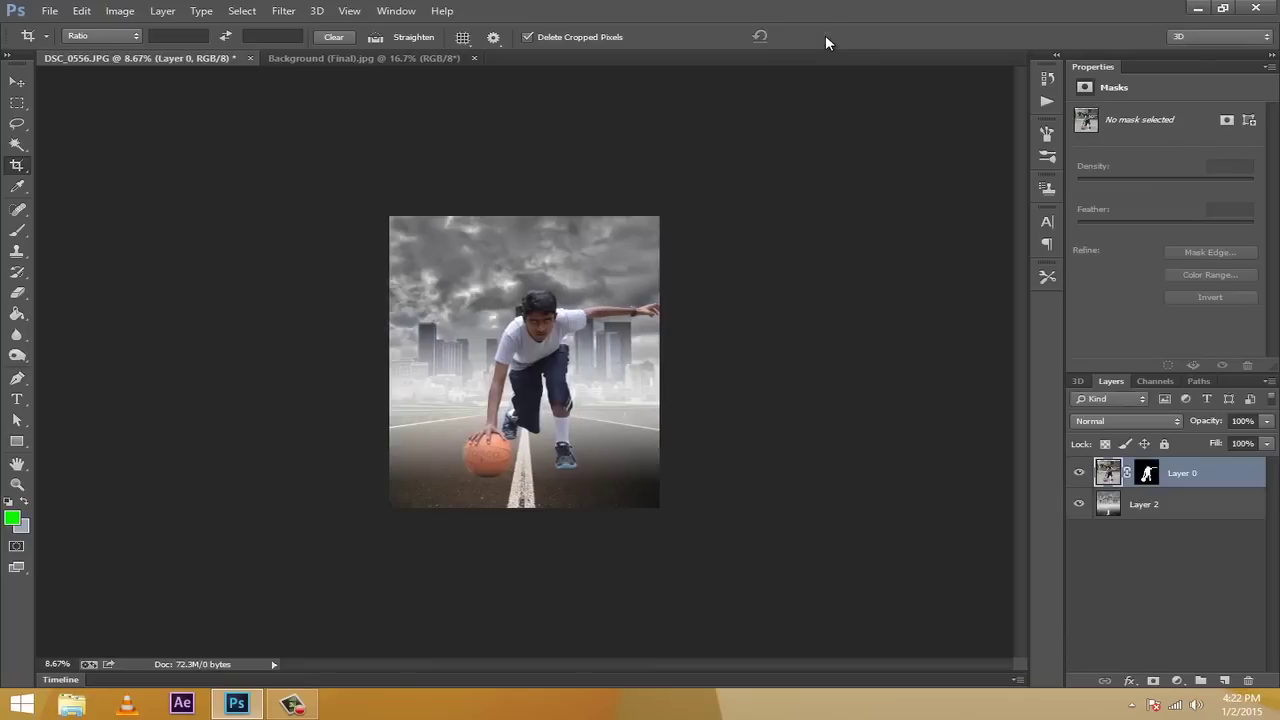
click(1110, 504)
click(1180, 473)
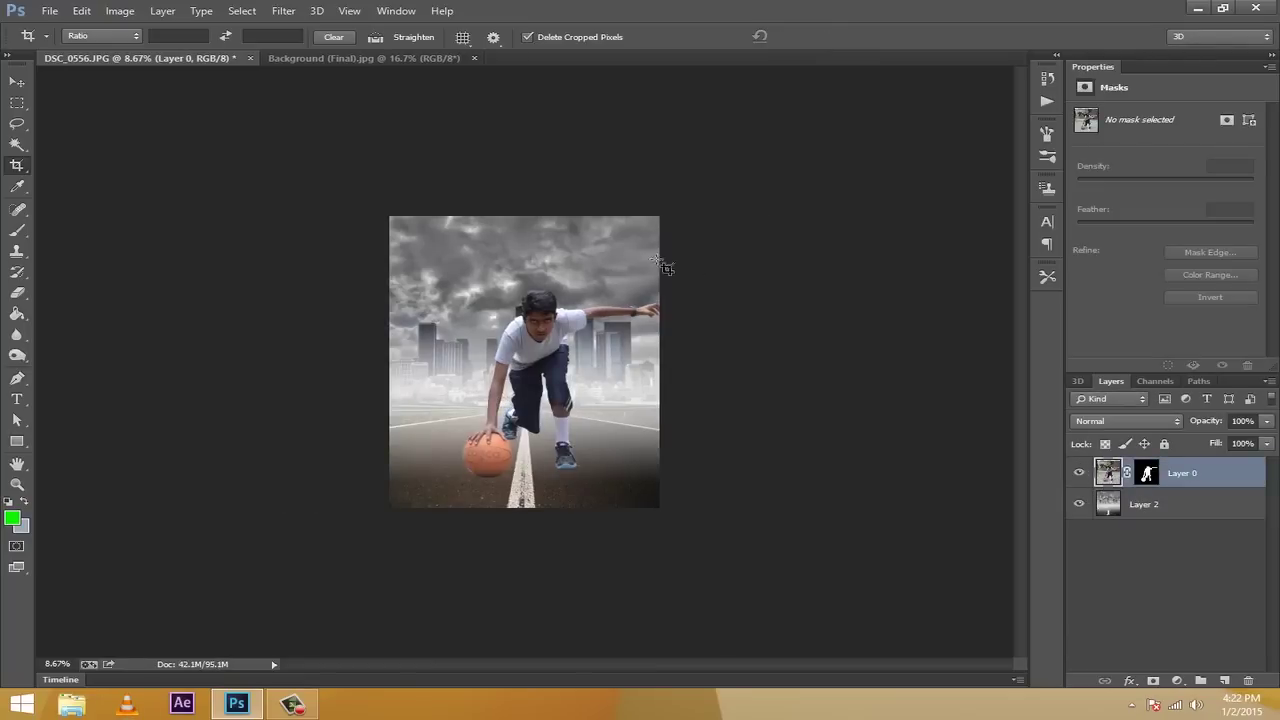
click(16, 82)
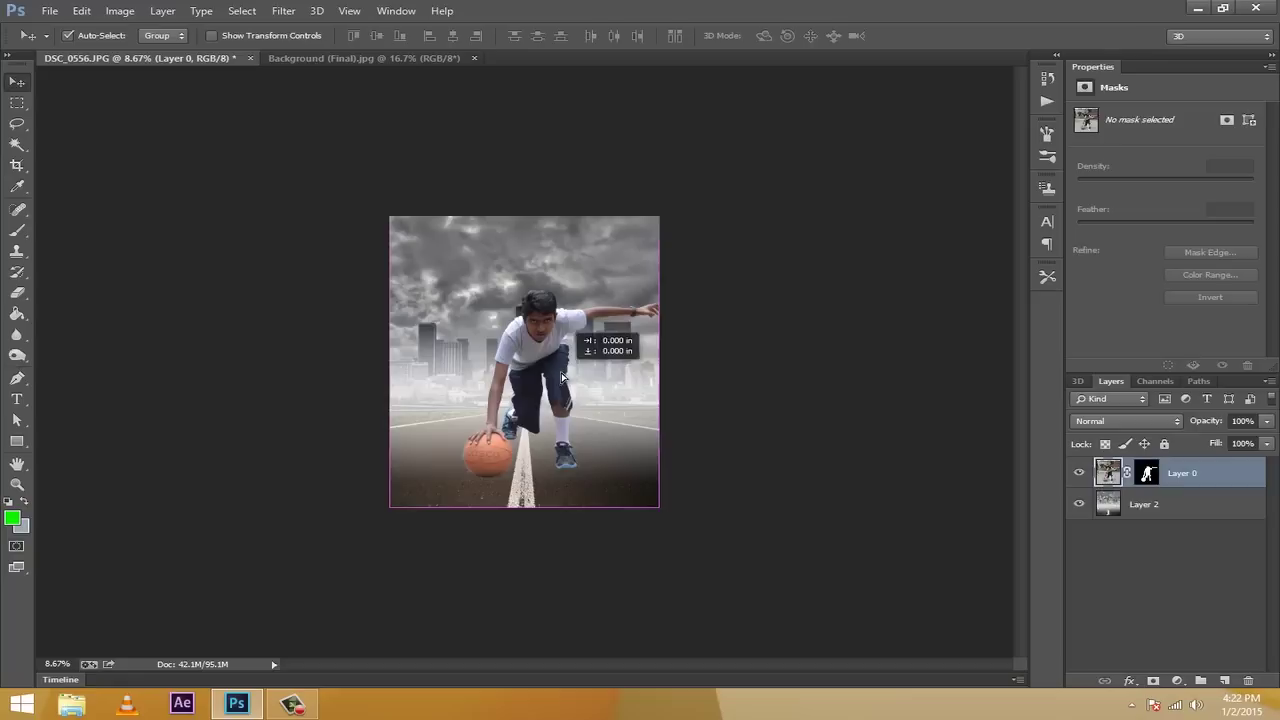
drag(563, 377, 563, 385)
click(1147, 473)
drag(563, 308, 563, 301)
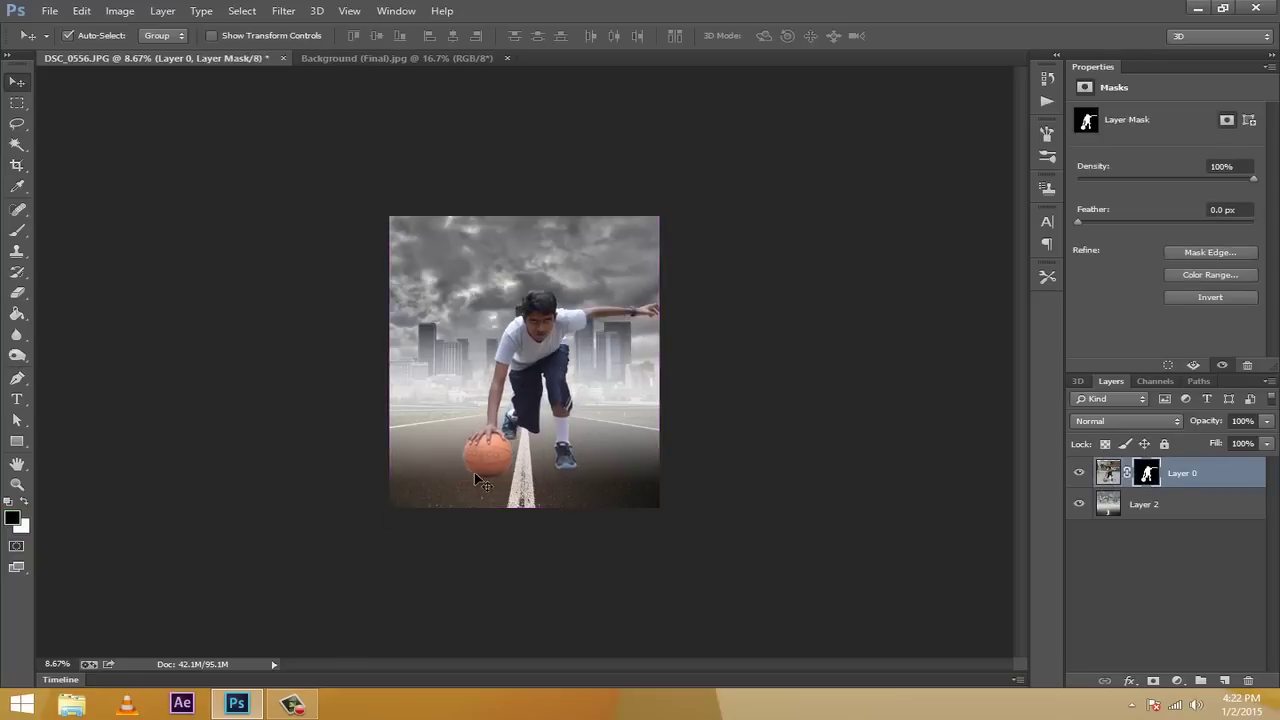
Set up the Brush tool for Layer 0's mask with black (000000) as the foreground colour and 75% opacity
mouse_move(48, 666)
mouse_down()
mouse_move(68, 670)
mouse_move(57, 670)
mouse_up()
drag(1017, 425, 1013, 453)
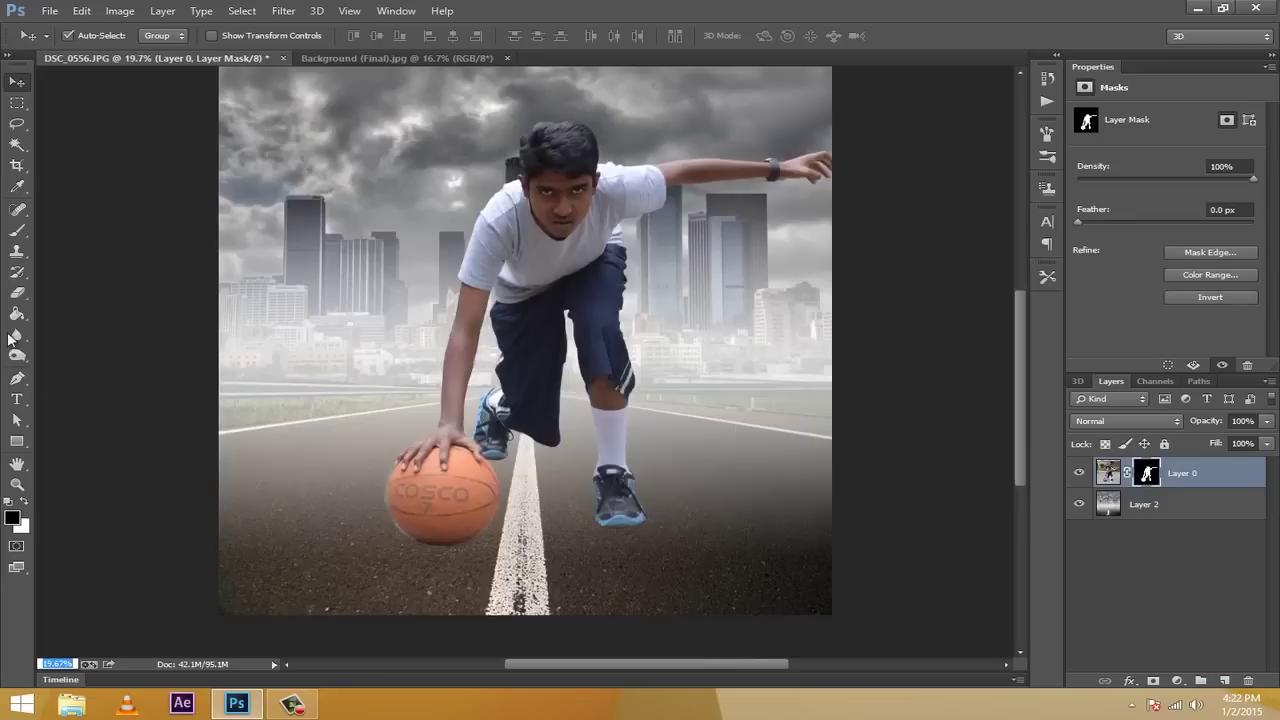
click(15, 234)
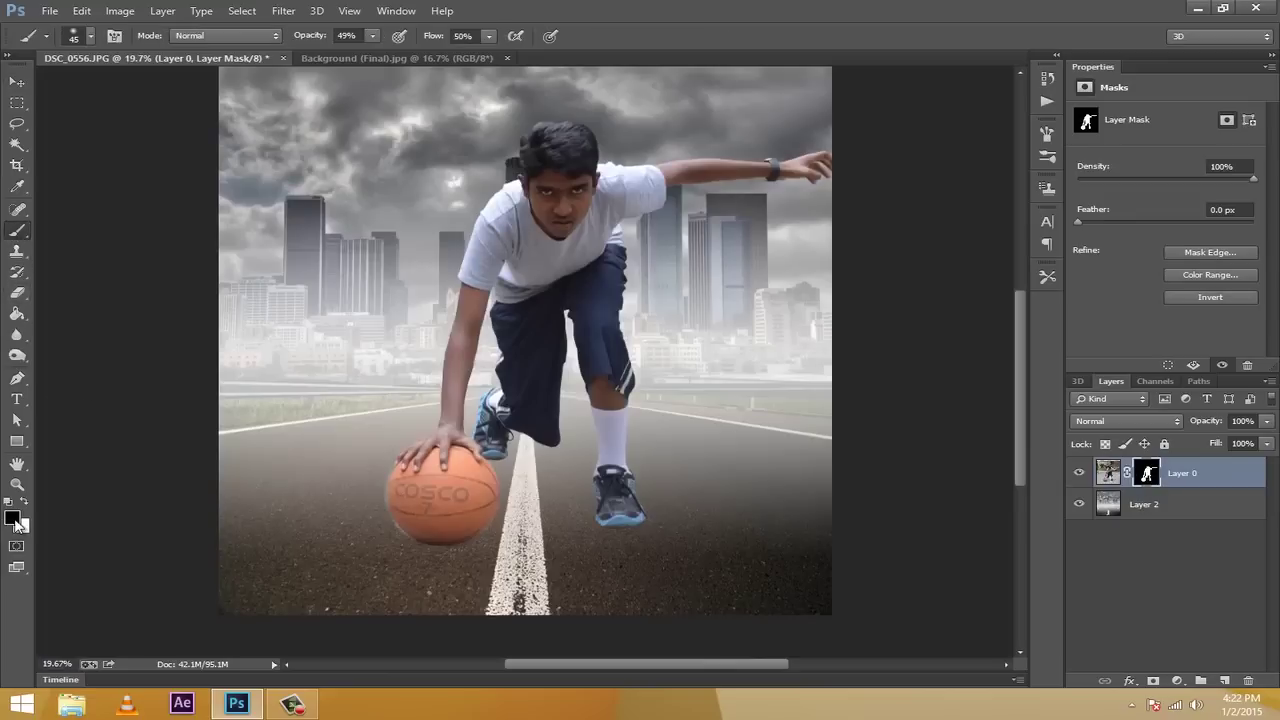
click(12, 518)
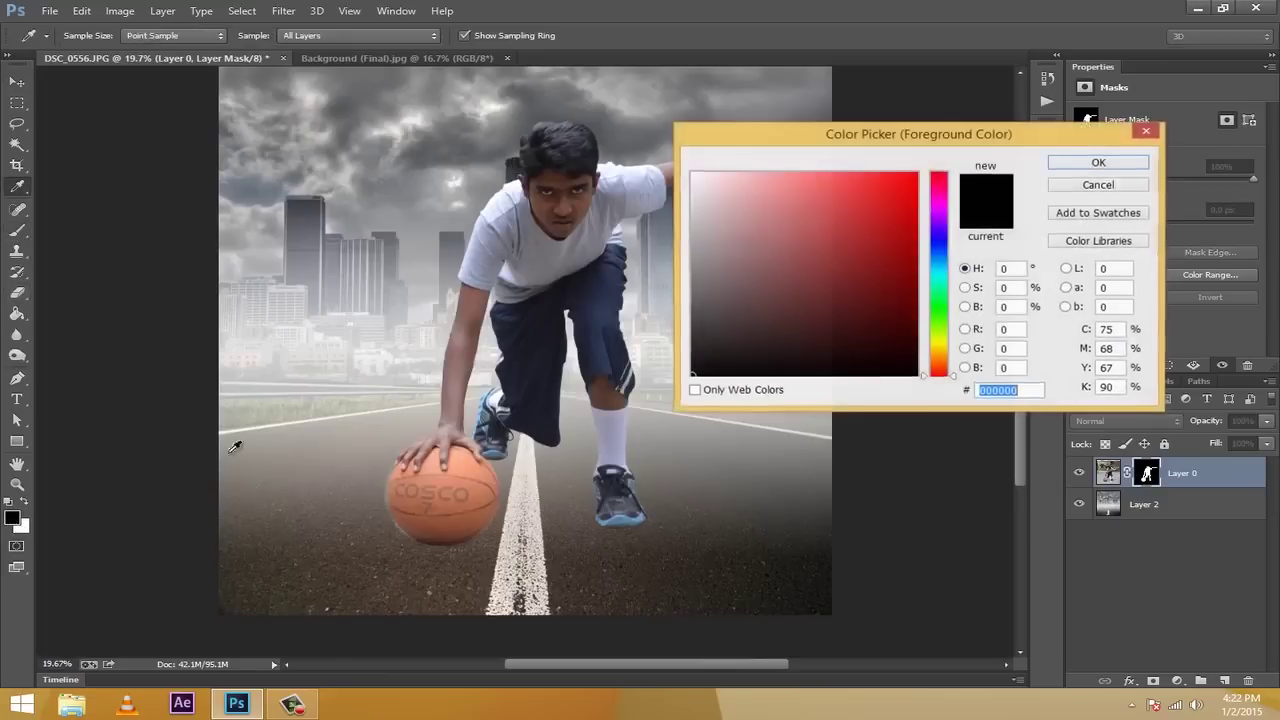
click(1120, 168)
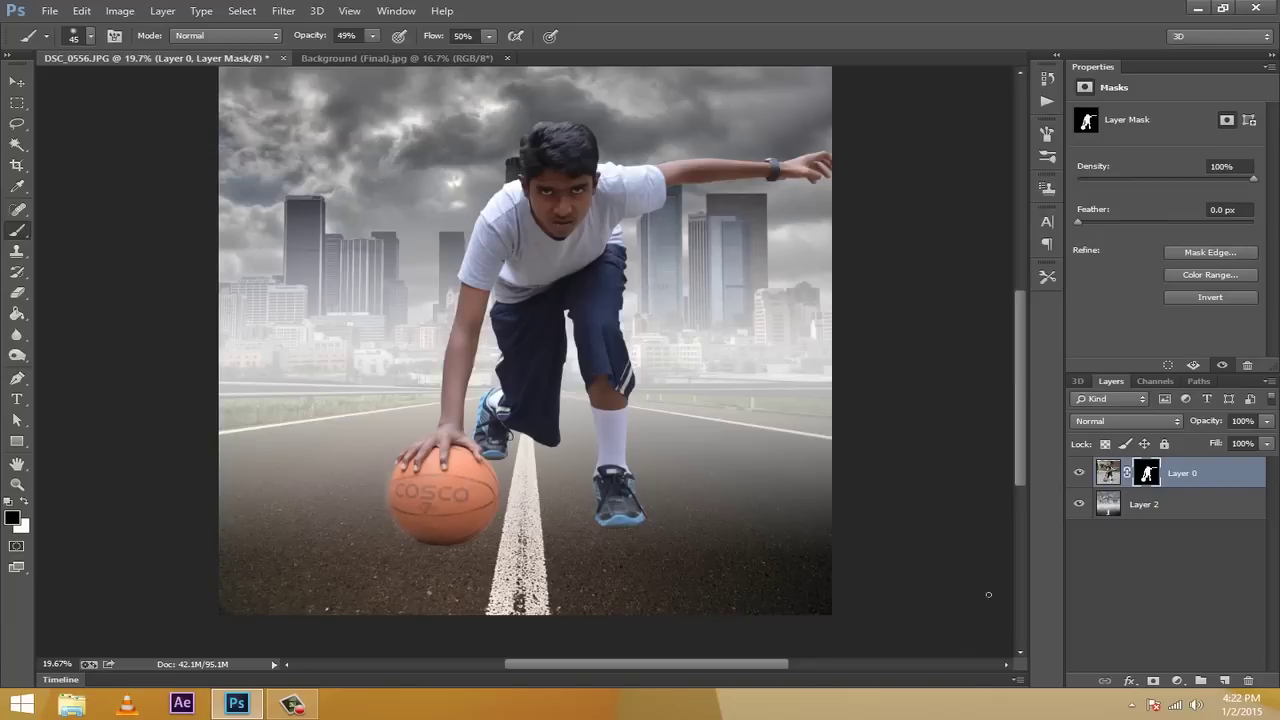
click(373, 36)
click(357, 37)
text(47)
key(ctrl+a)
click(356, 36)
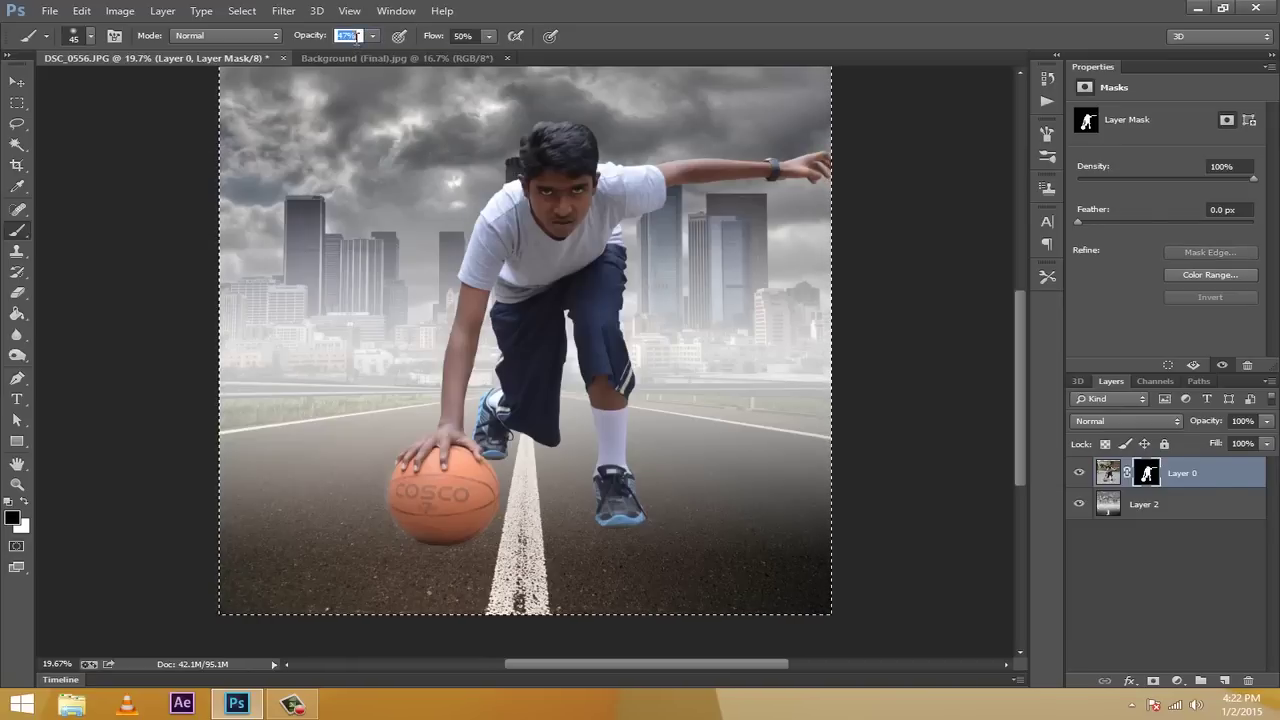
text(75)
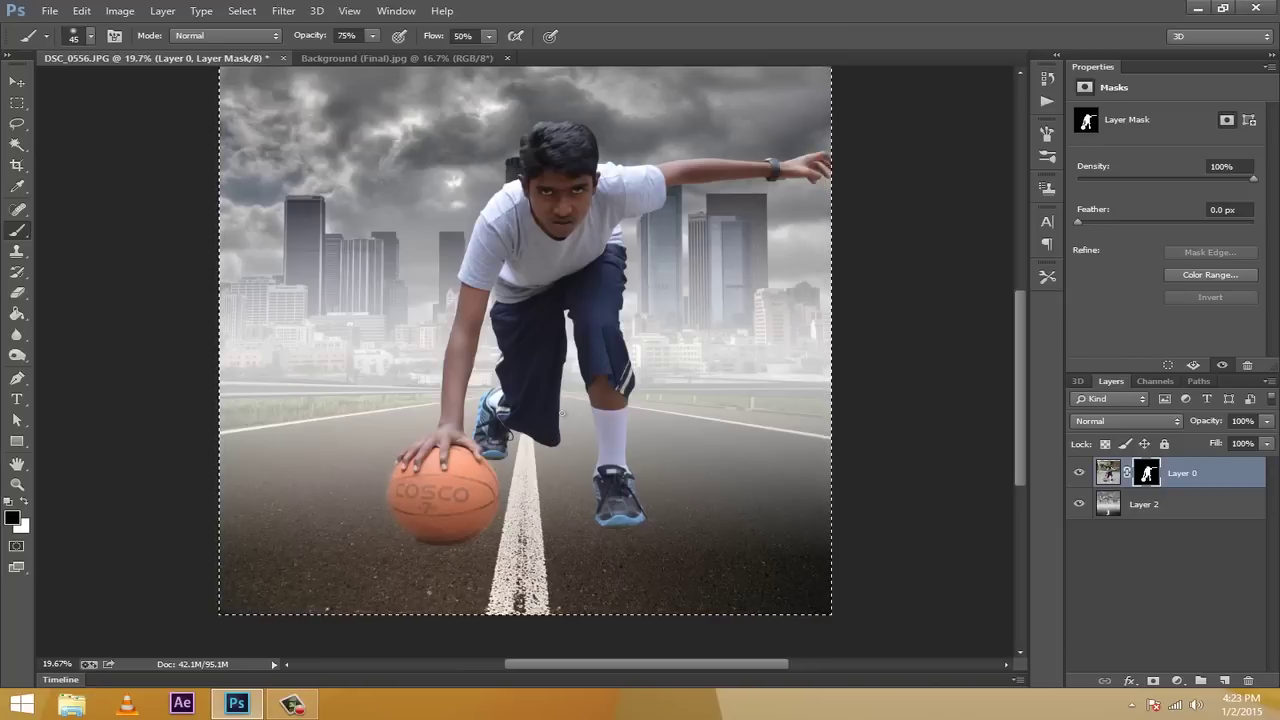
Touch up Layer 0's mask along the basketball's lower edge, switching the brush between white and black and reducing its size to 15
drag(55, 668, 74, 672)
drag(1022, 407, 1018, 448)
key(x)
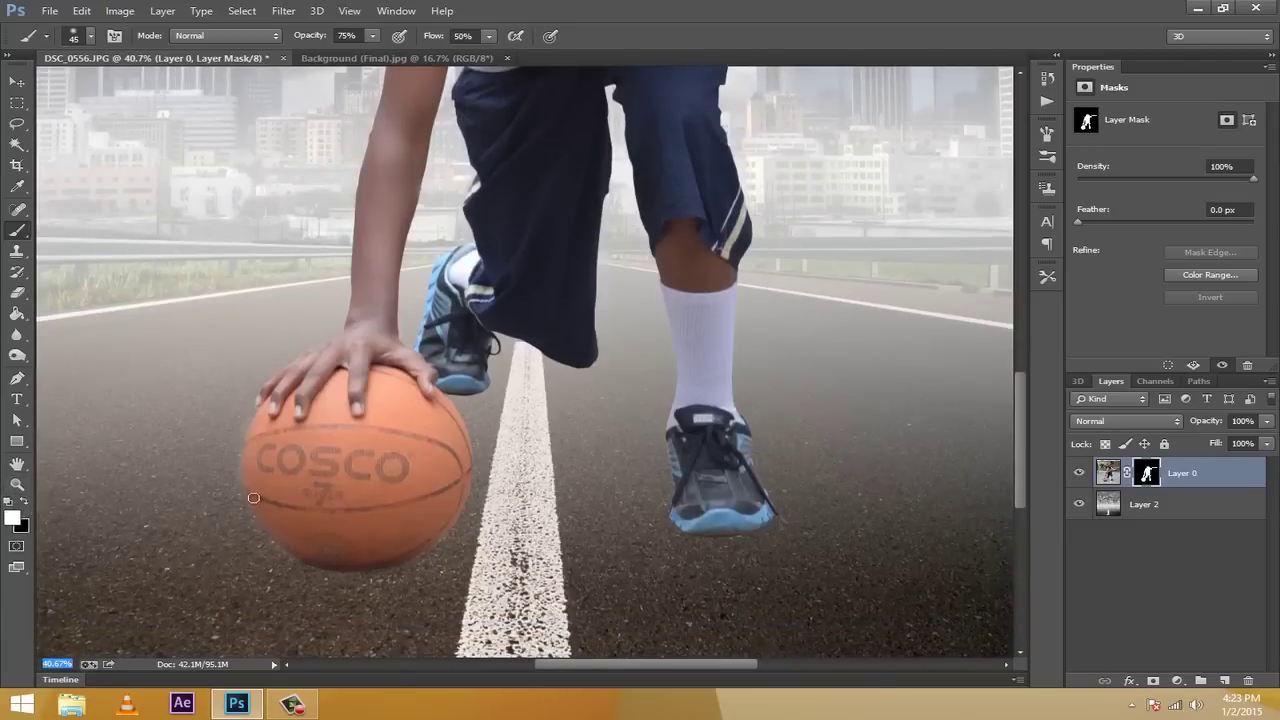
click(344, 568)
click(25, 504)
scroll(180, 500, up, 1)
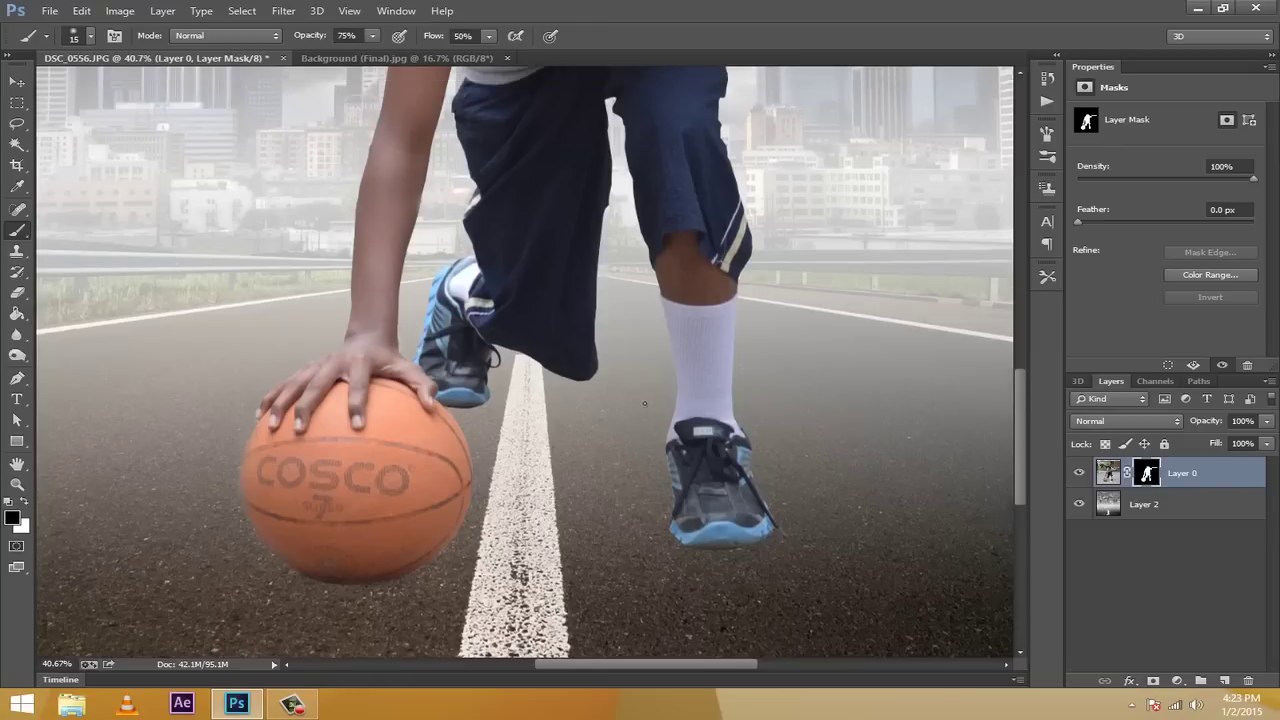
Create a layer above Layer 0 and sketch magenta (ff00f6) planning marks in the sky, on the road, and beneath the ball and shoes
drag(62, 670, 40, 664)
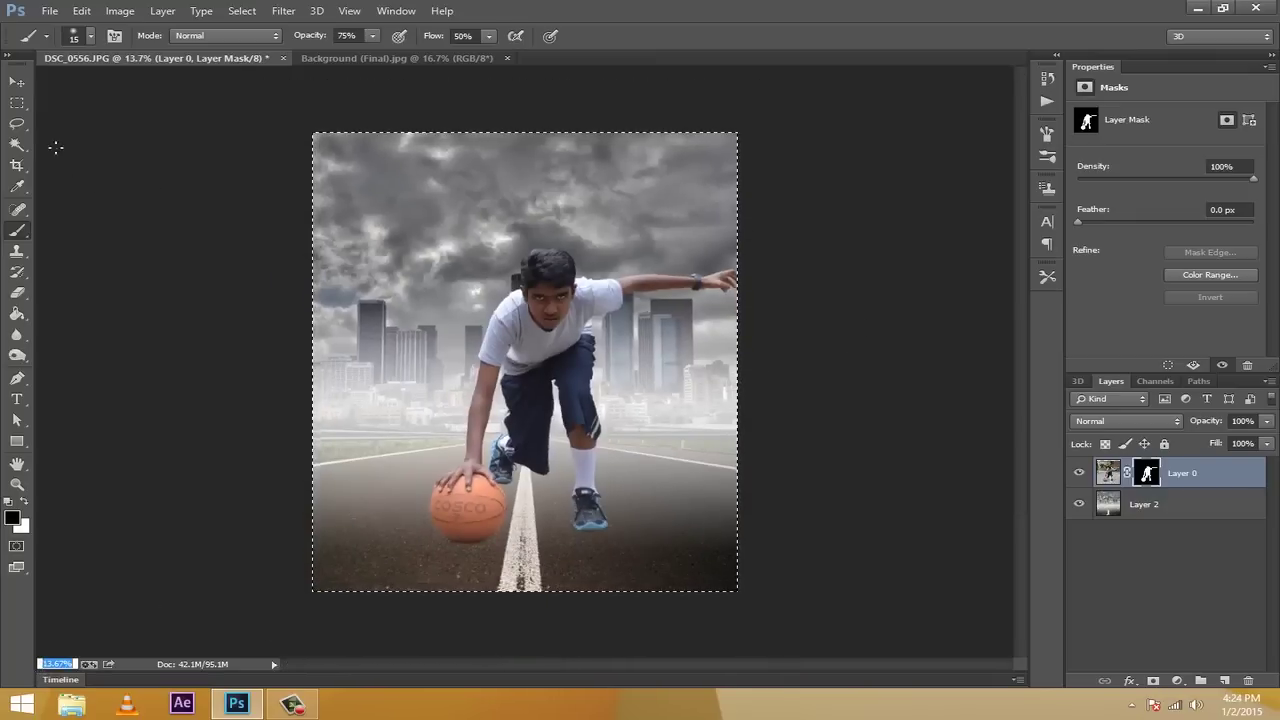
click(17, 81)
drag(511, 338, 541, 341)
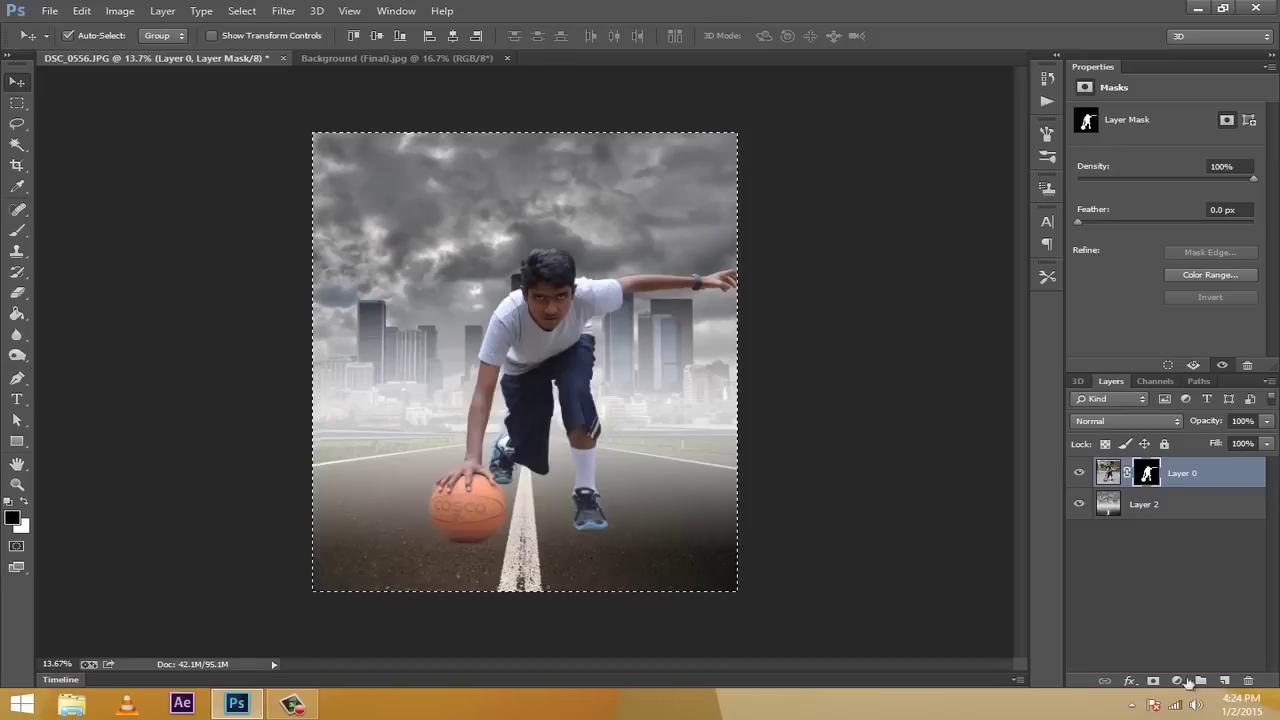
click(1225, 679)
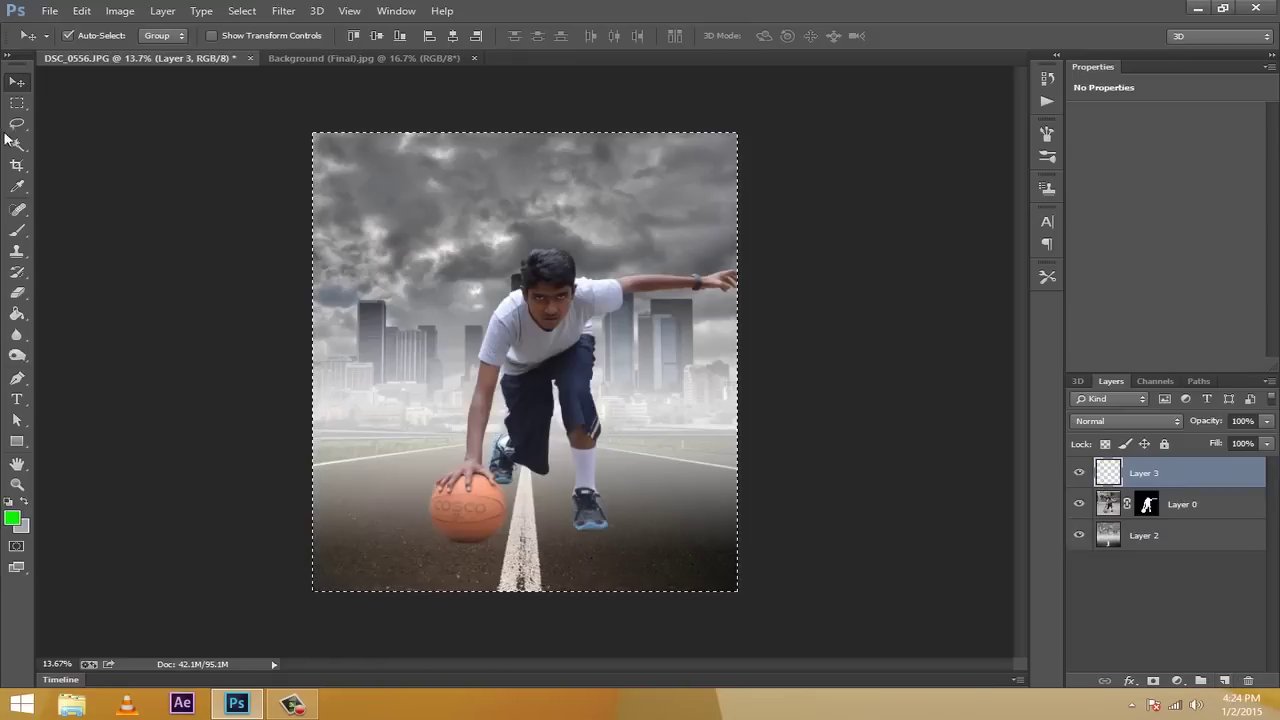
click(17, 231)
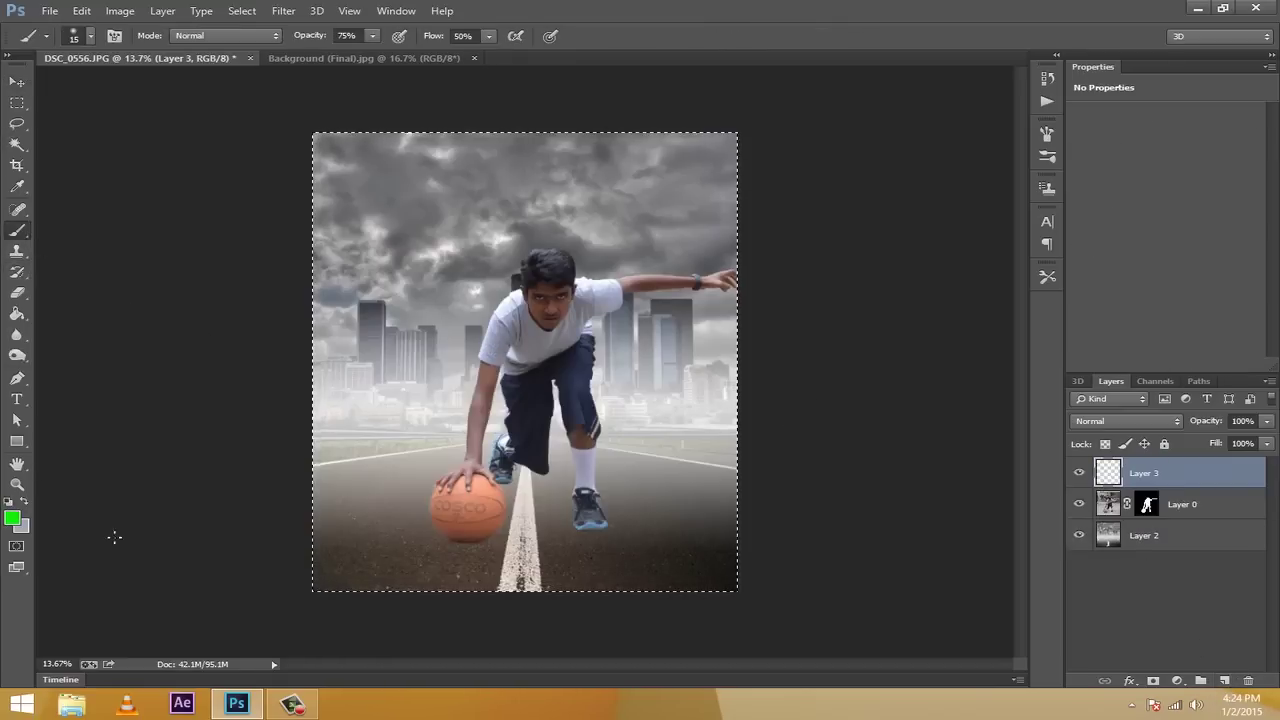
click(12, 518)
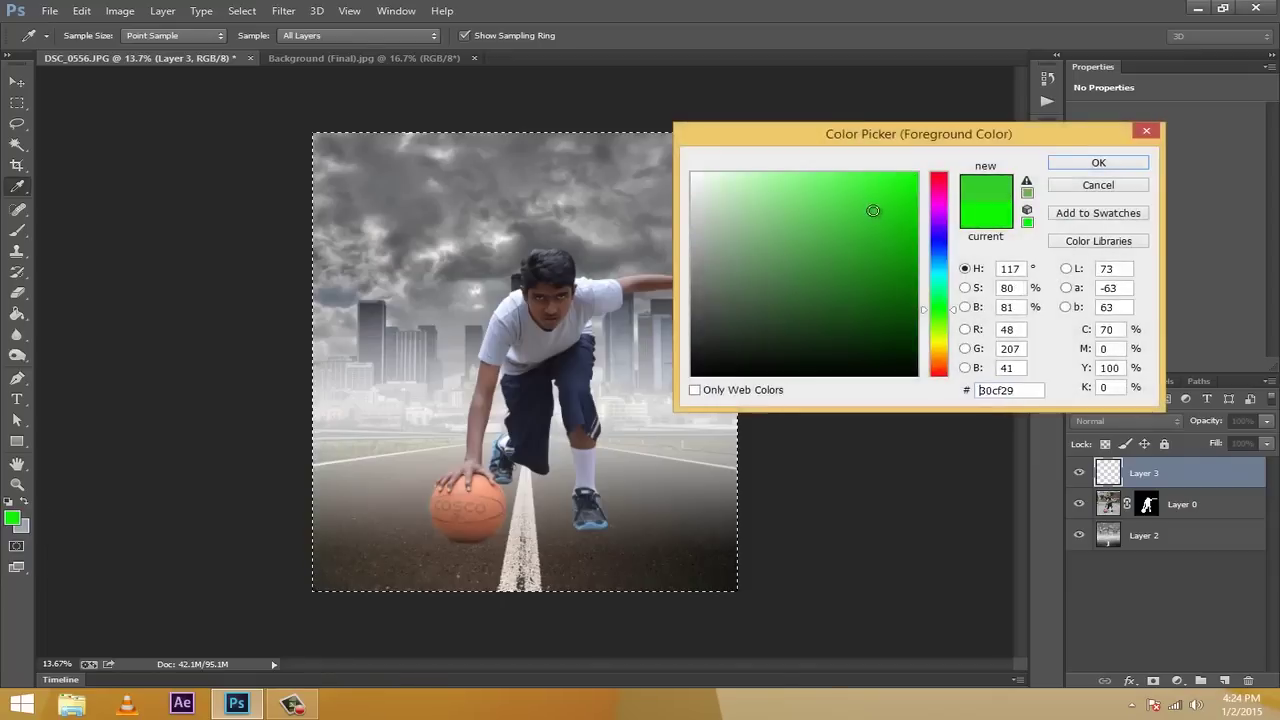
click(936, 205)
click(917, 173)
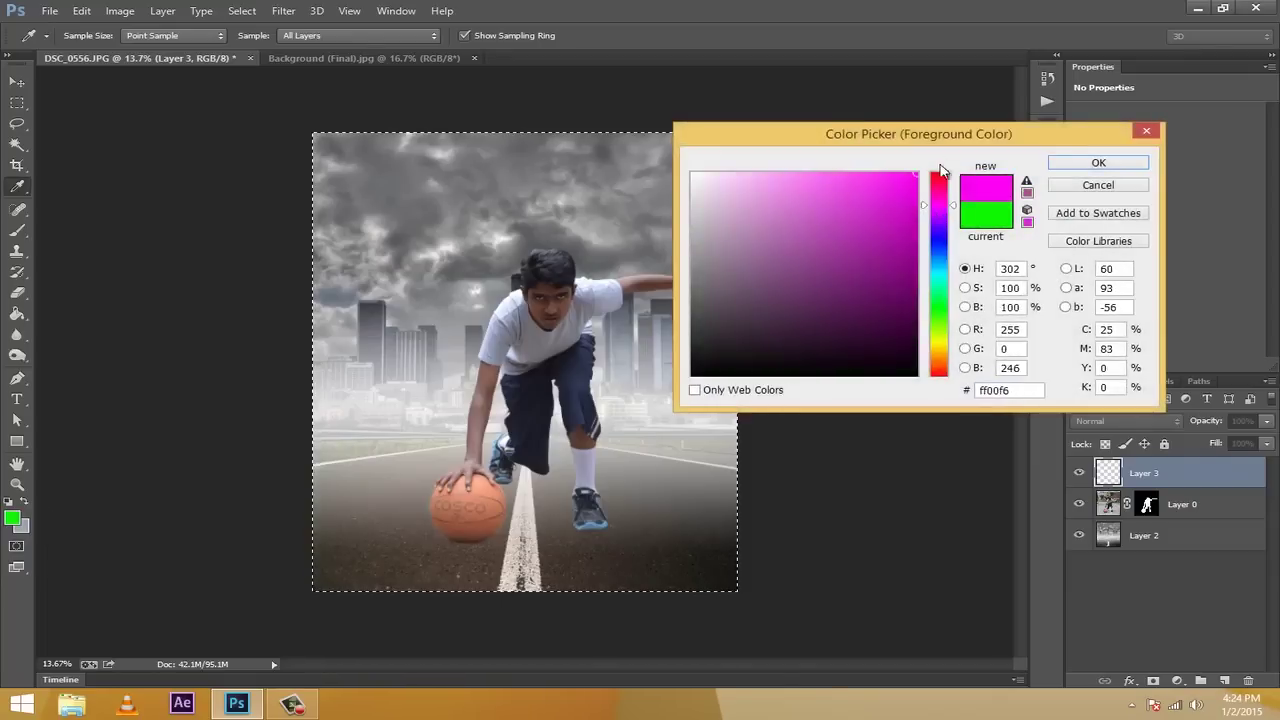
click(1110, 163)
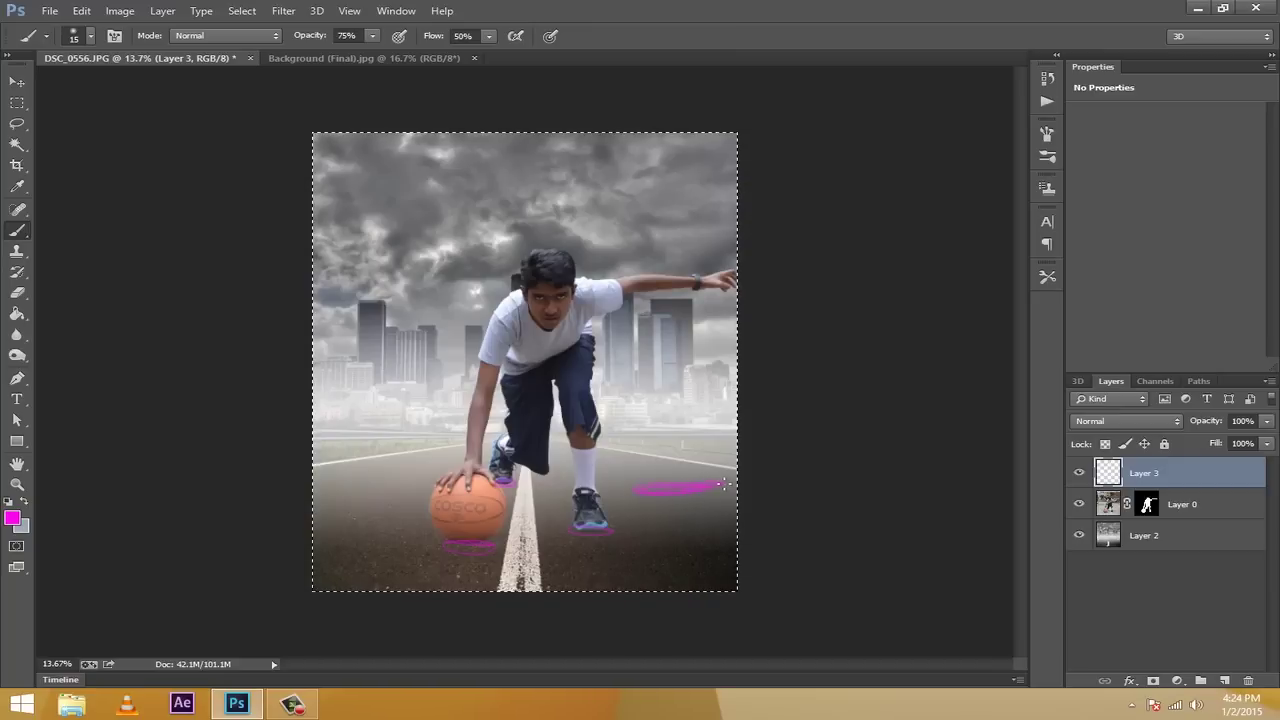
mouse_move(330, 187)
mouse_down()
mouse_move(356, 186)
mouse_move(365, 145)
mouse_move(304, 156)
mouse_move(350, 160)
mouse_move(437, 222)
mouse_up()
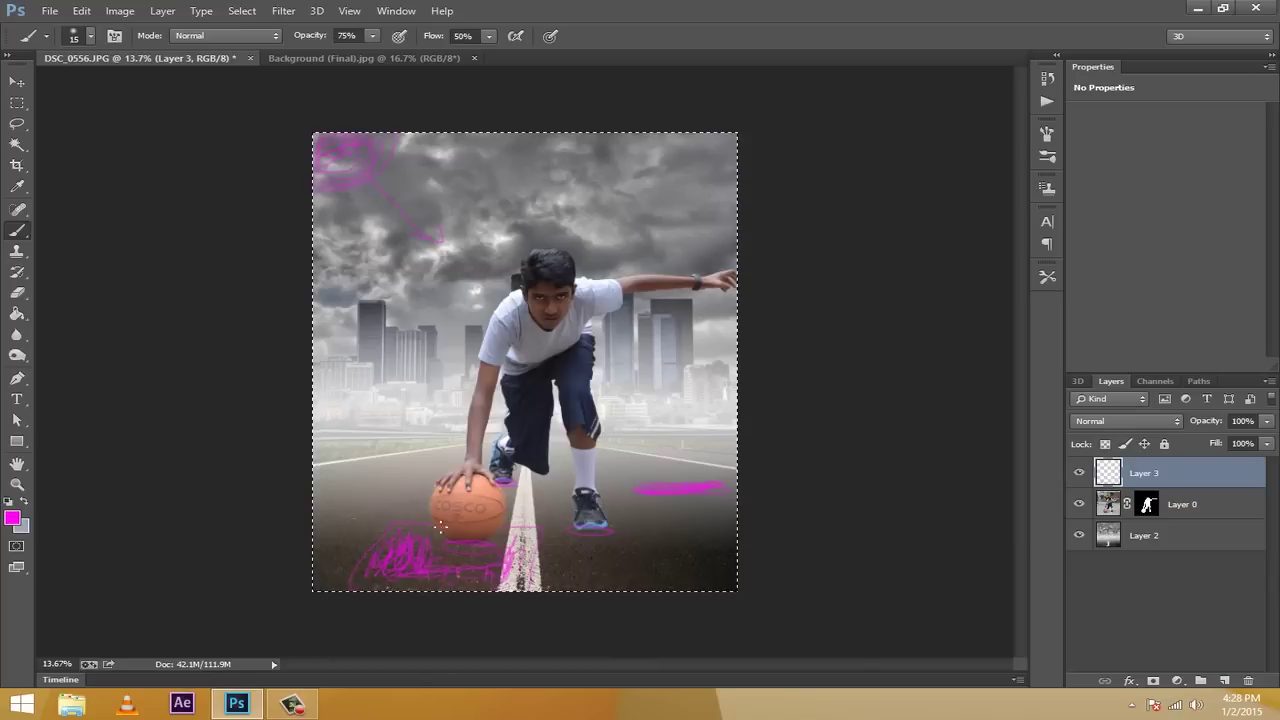
click(49, 10)
click(60, 43)
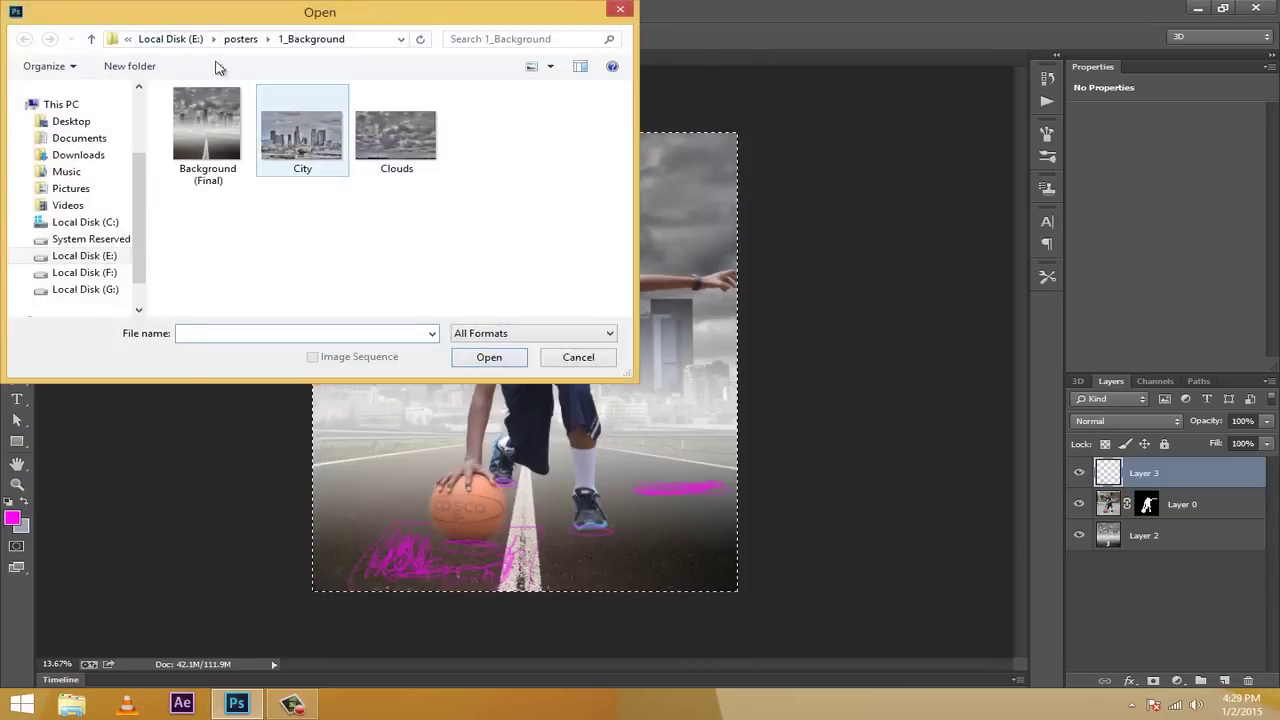
click(170, 38)
double_click(211, 217)
scroll(500, 230, down, 2)
scroll(518, 250, down, 5)
scroll(520, 245, up, 6)
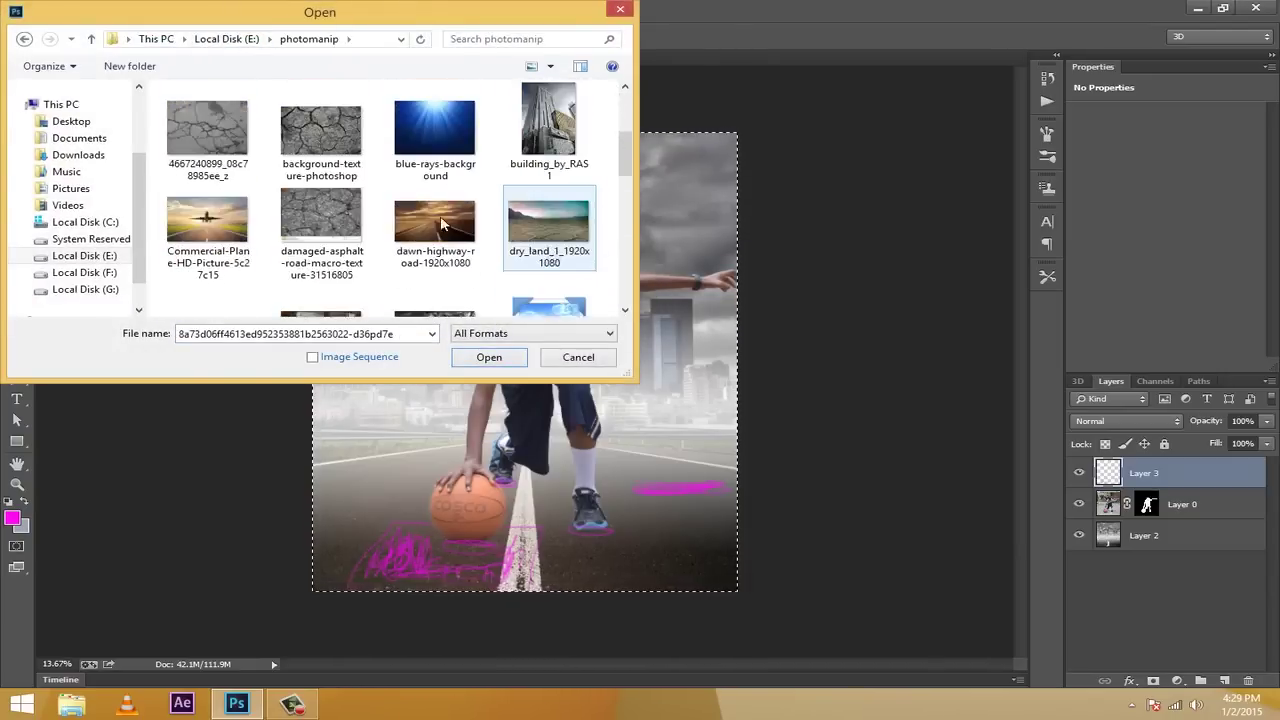
double_click(207, 128)
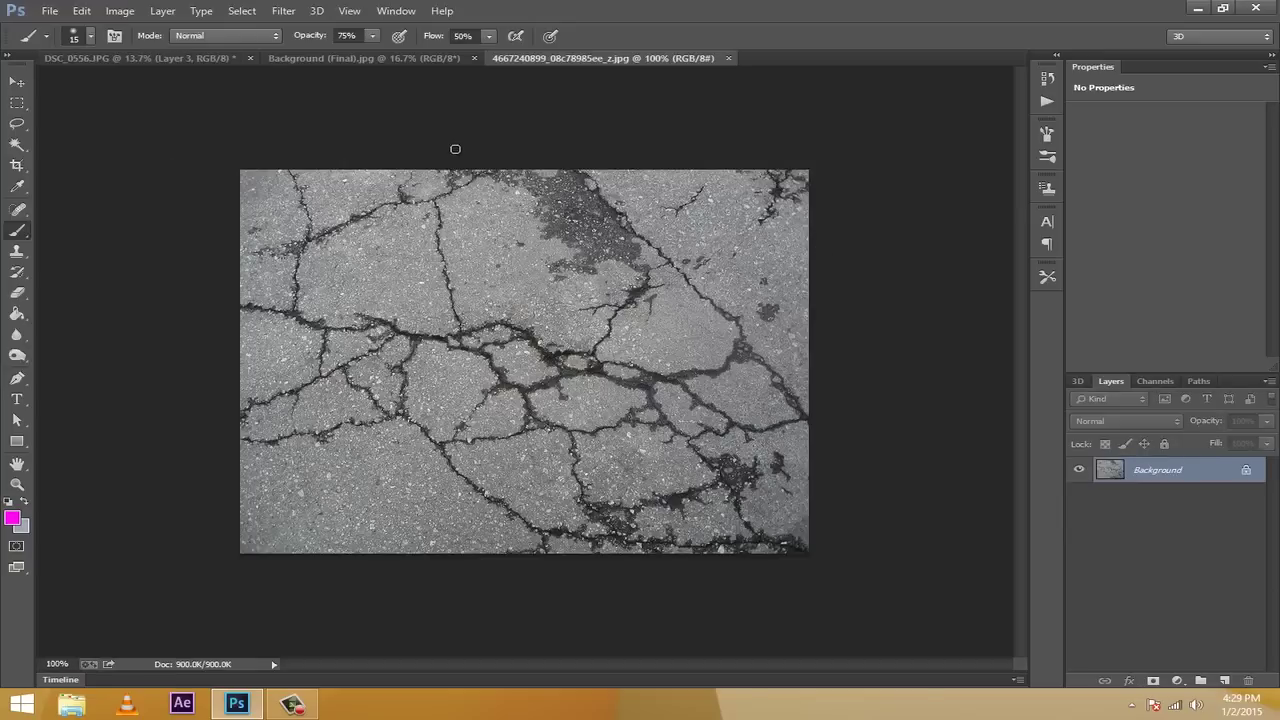
Bring the cracked asphalt image into DSC_0556.JPG as a new layer and place it on the road just below the basketball
click(17, 81)
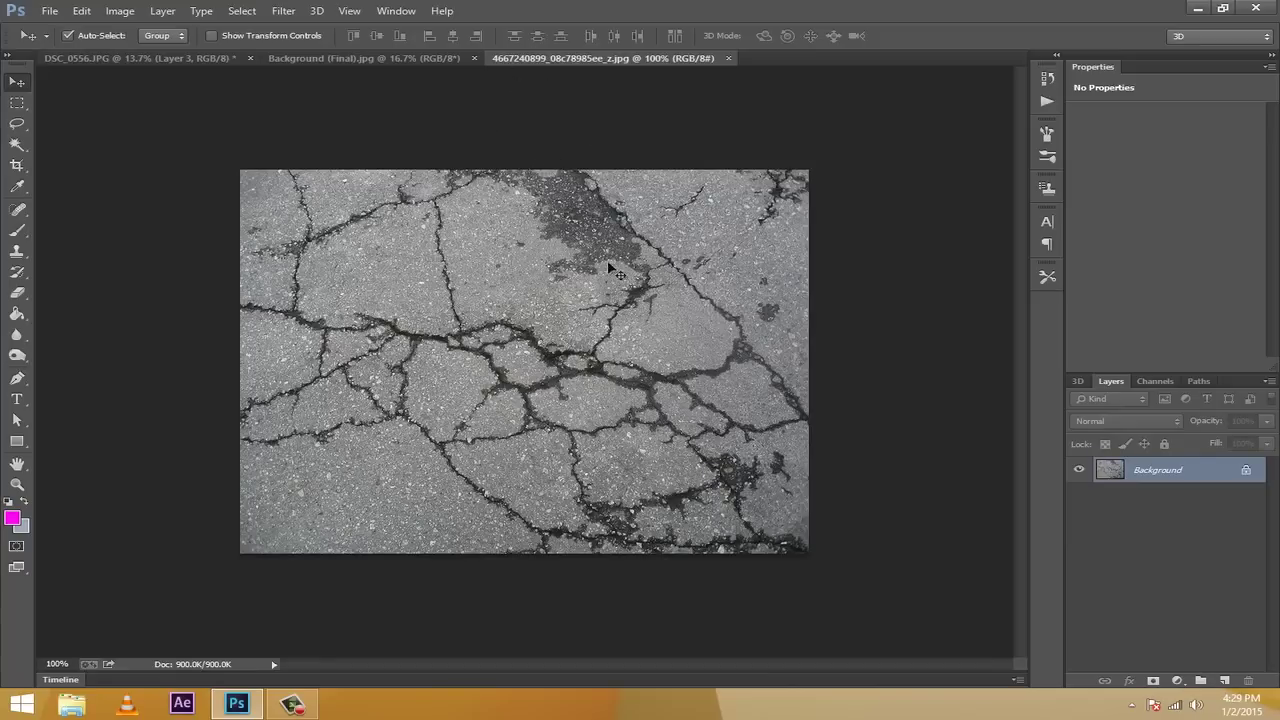
click(205, 58)
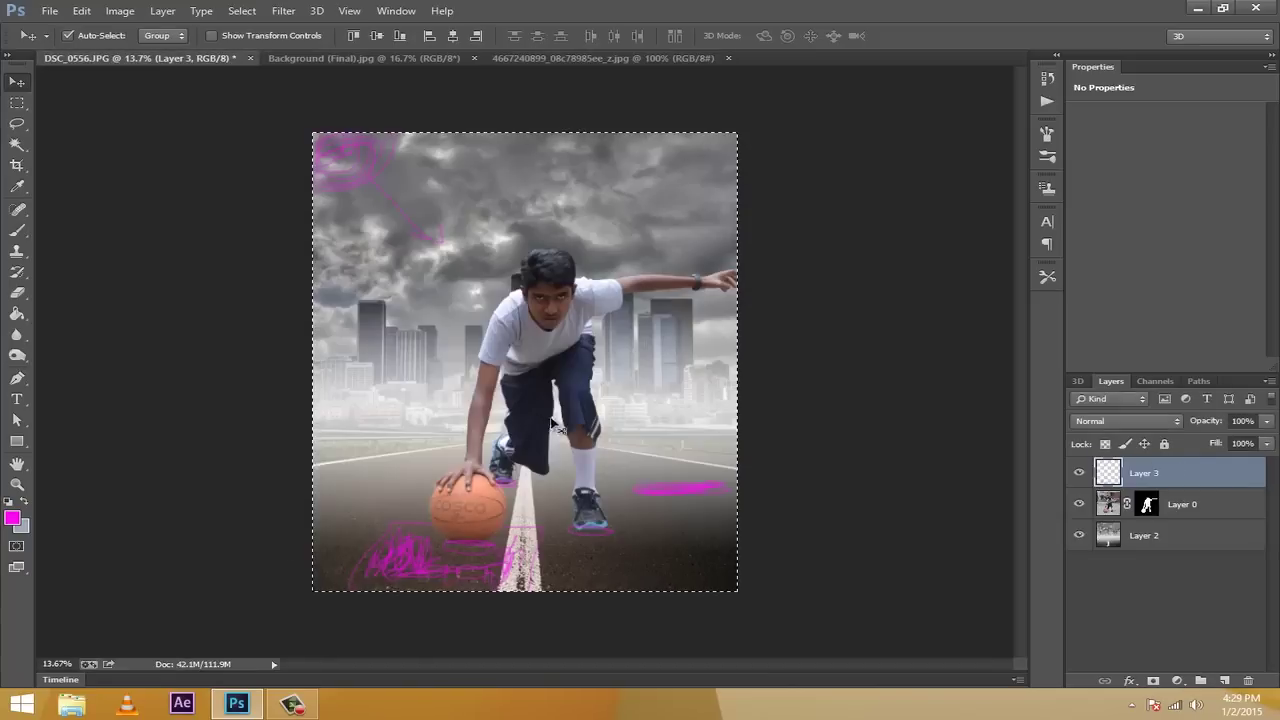
click(603, 58)
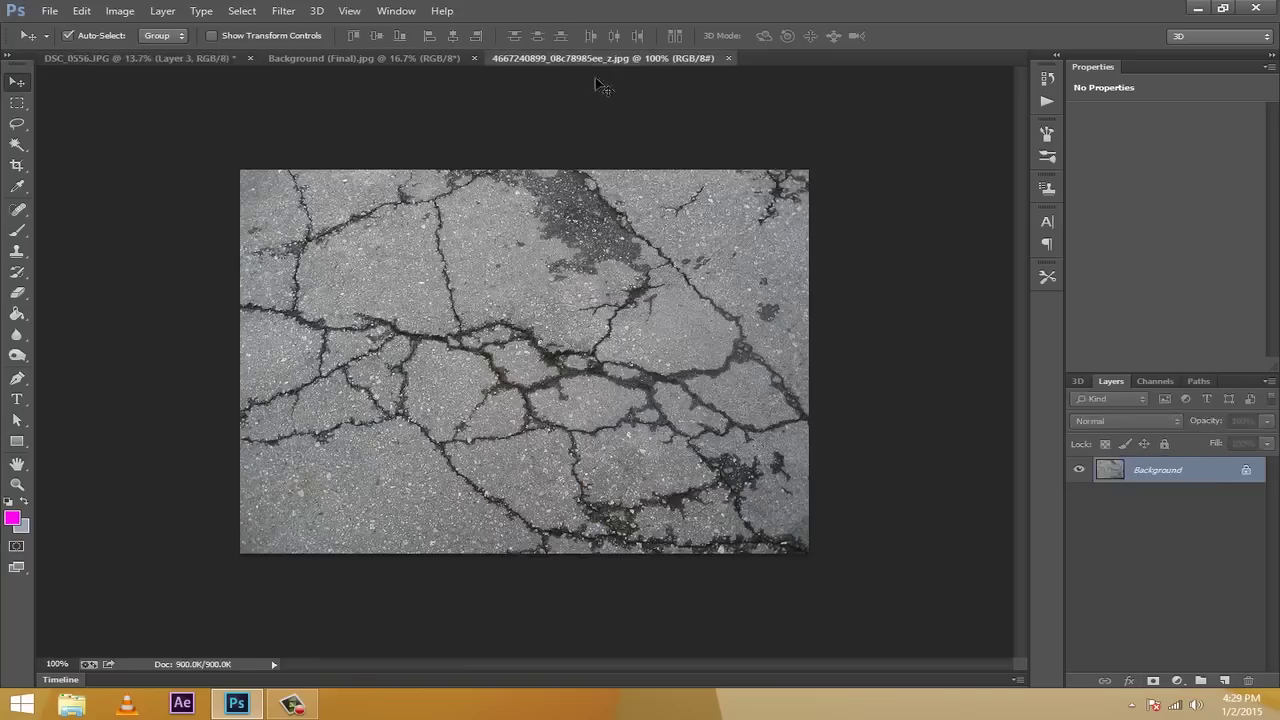
click(128, 58)
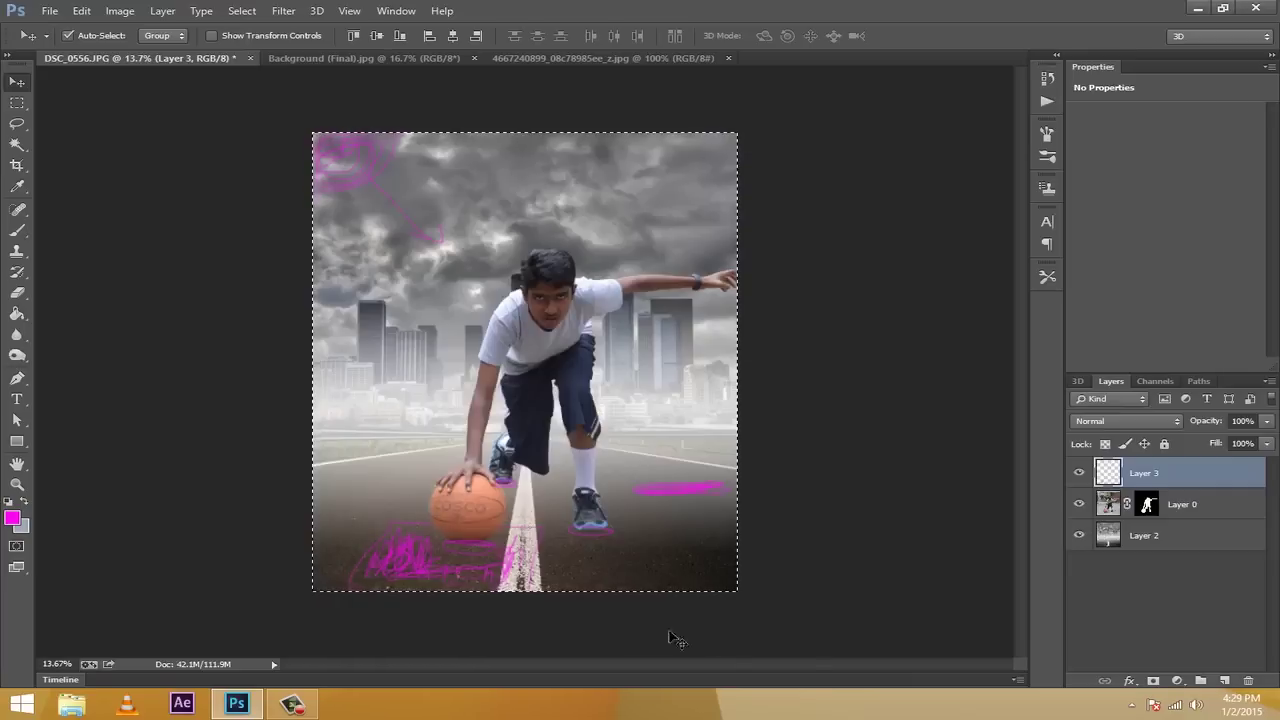
click(603, 59)
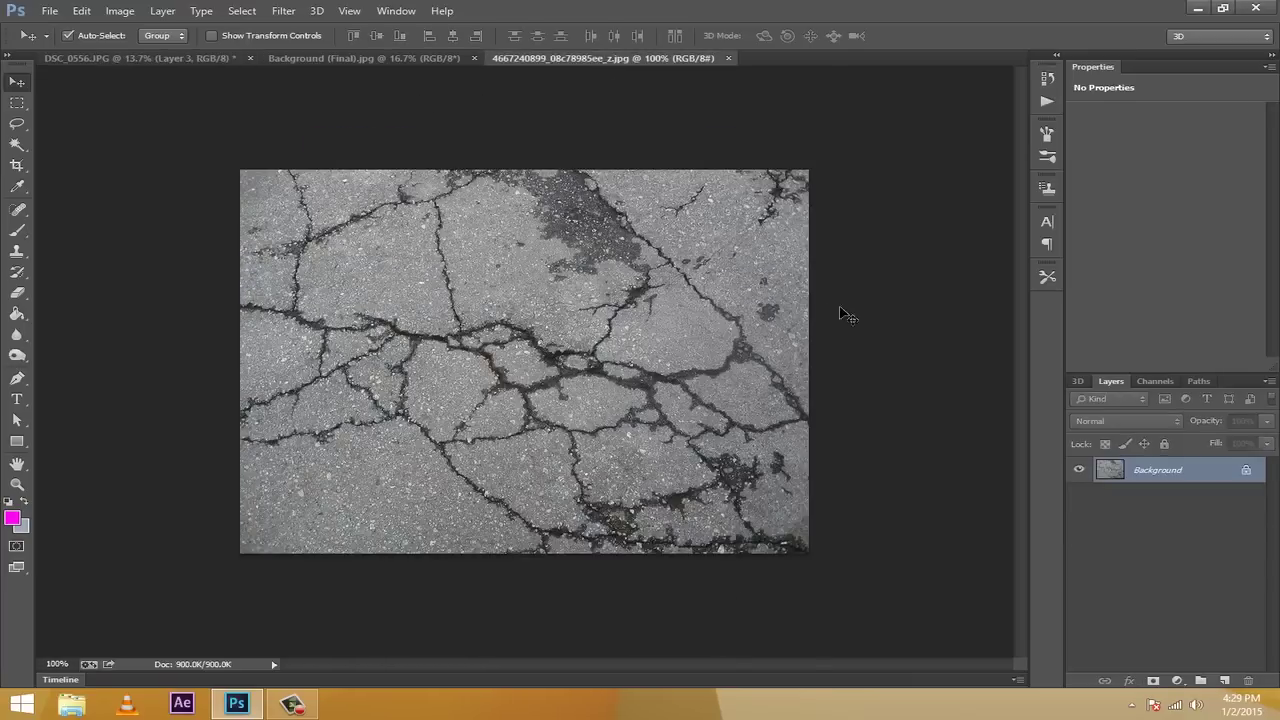
click(186, 59)
drag(343, 250, 455, 557)
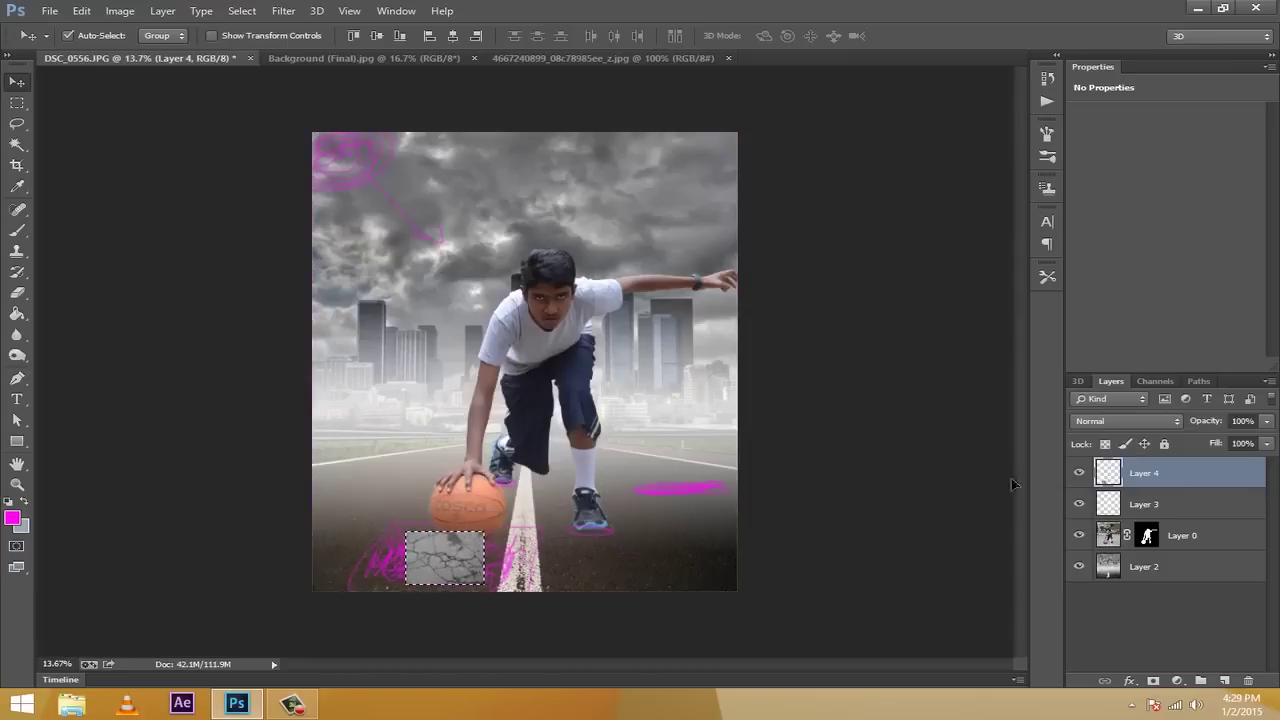
Hide Layer 3 with the magenta marks and move it above the cracked asphalt layer, Layer 4
click(1079, 504)
drag(1108, 504, 1100, 470)
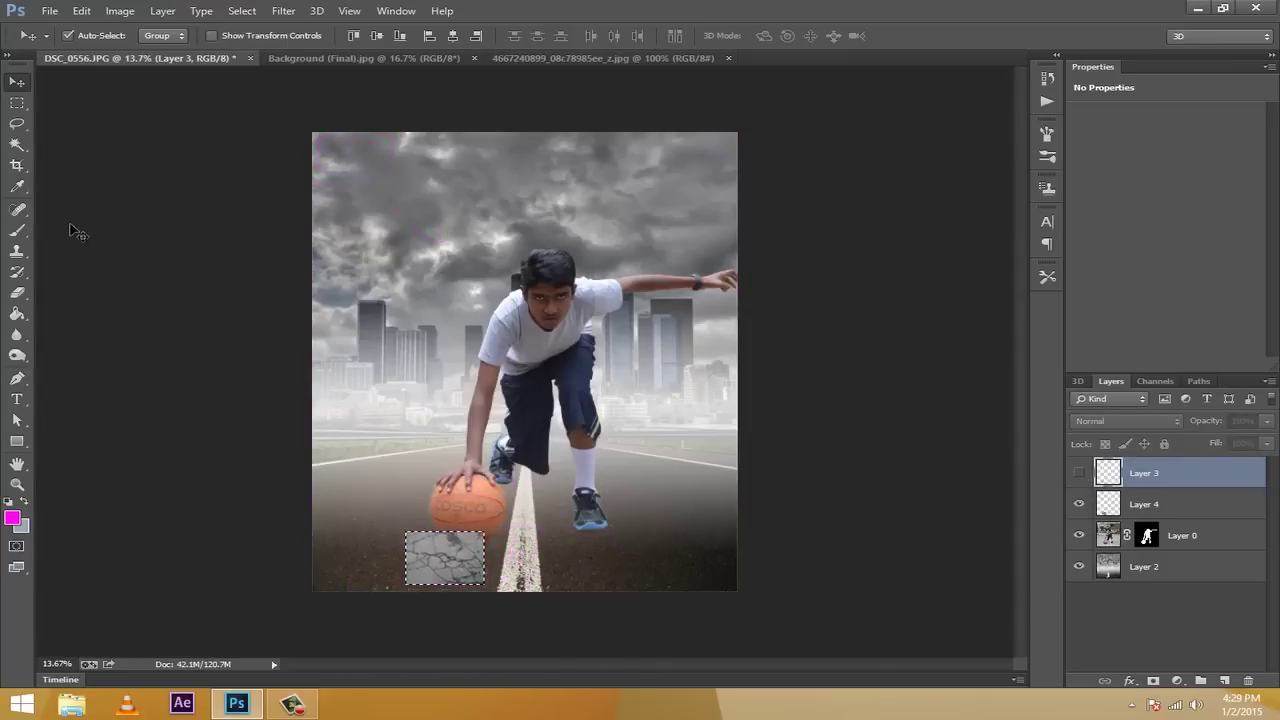
Clear the selection around the cracked asphalt and make Layer 4 the active layer with the Move tool
click(17, 103)
click(242, 10)
click(259, 44)
click(1079, 504)
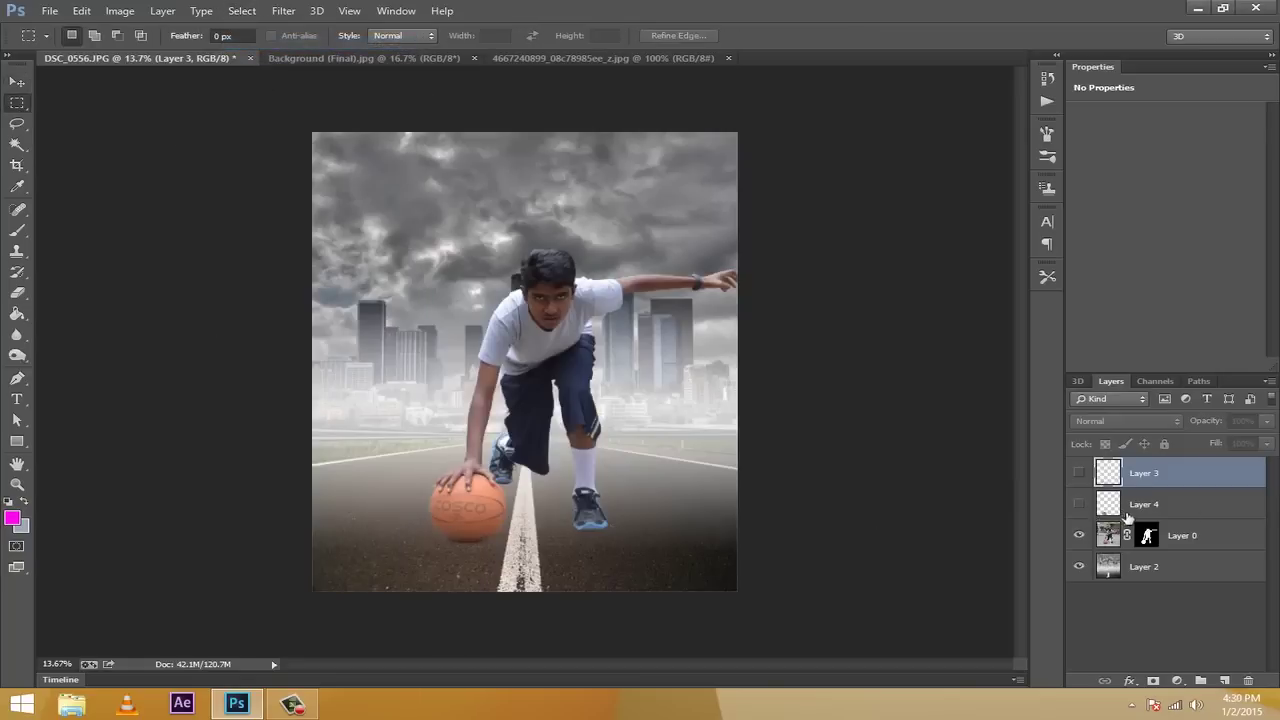
click(1079, 504)
click(1150, 505)
key(v)
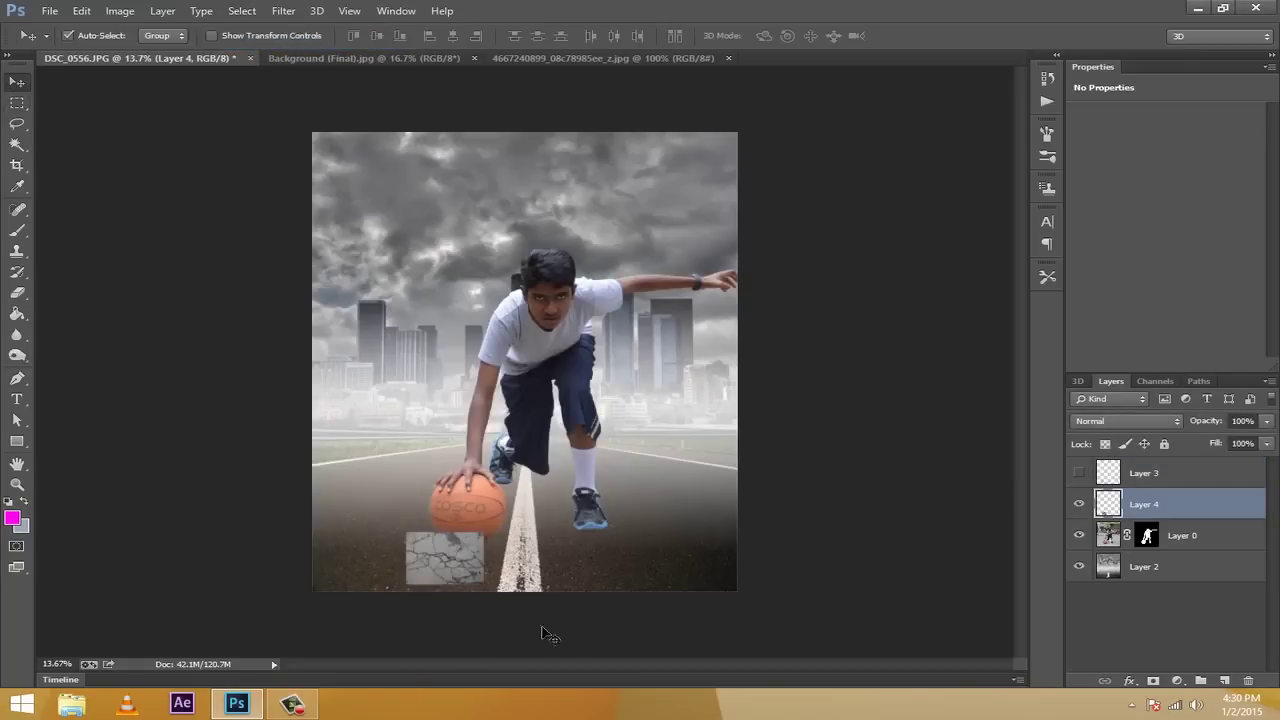
Free-transform Layer 4 and pull its four corners outward so the cracked asphalt lies in perspective on the road below the basketball
drag(453, 575, 465, 585)
key(ctrl+t)
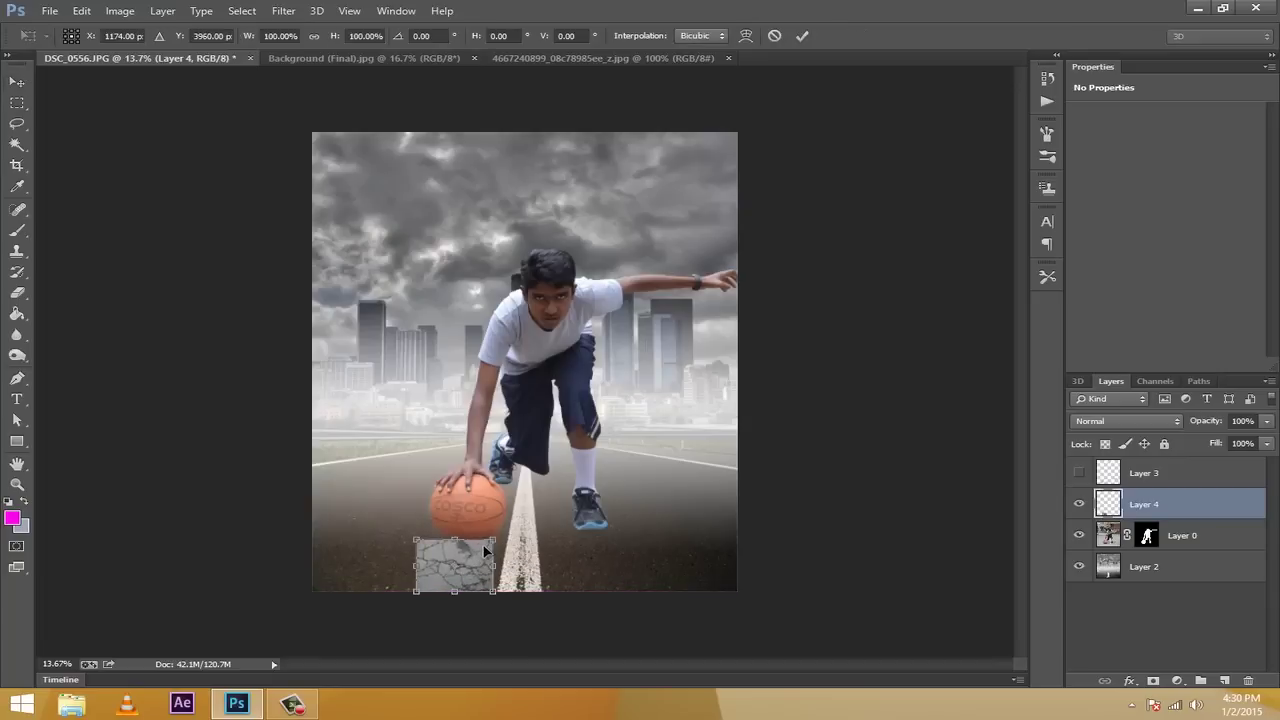
drag(491, 548, 548, 527)
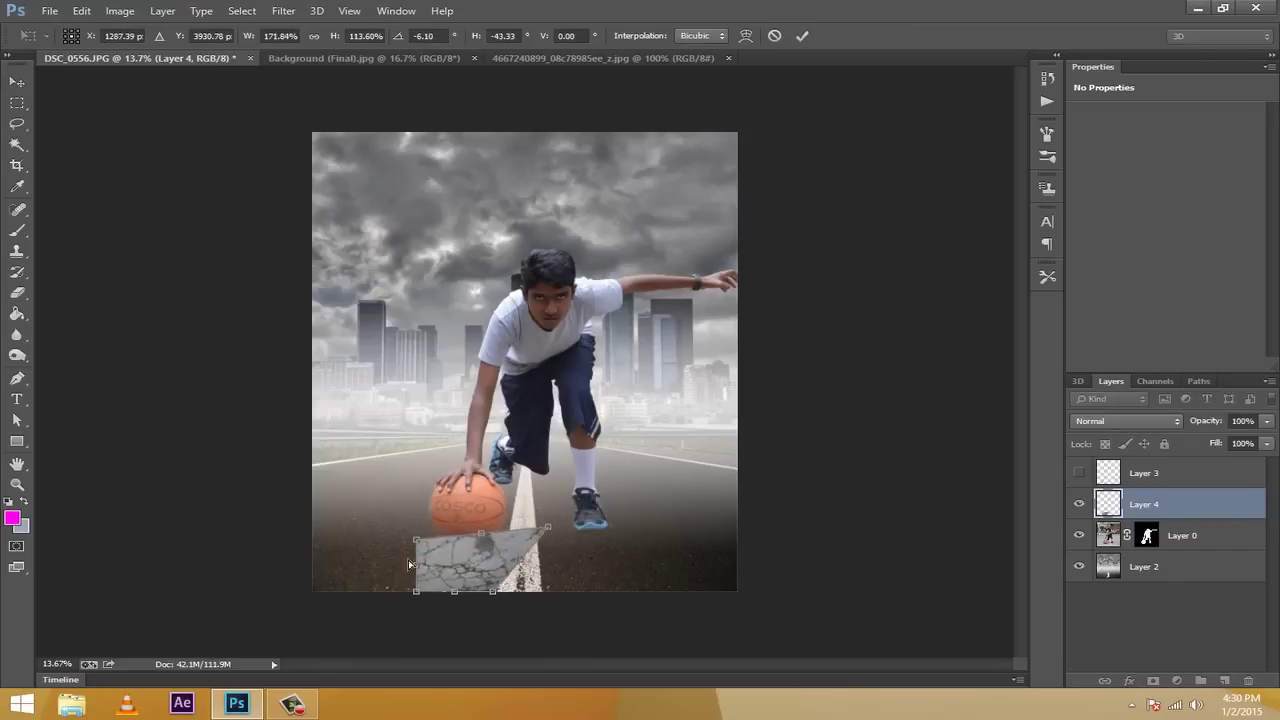
drag(420, 543, 366, 523)
drag(414, 593, 341, 567)
mouse_move(490, 595)
mouse_down()
mouse_move(511, 548)
mouse_move(510, 582)
mouse_up()
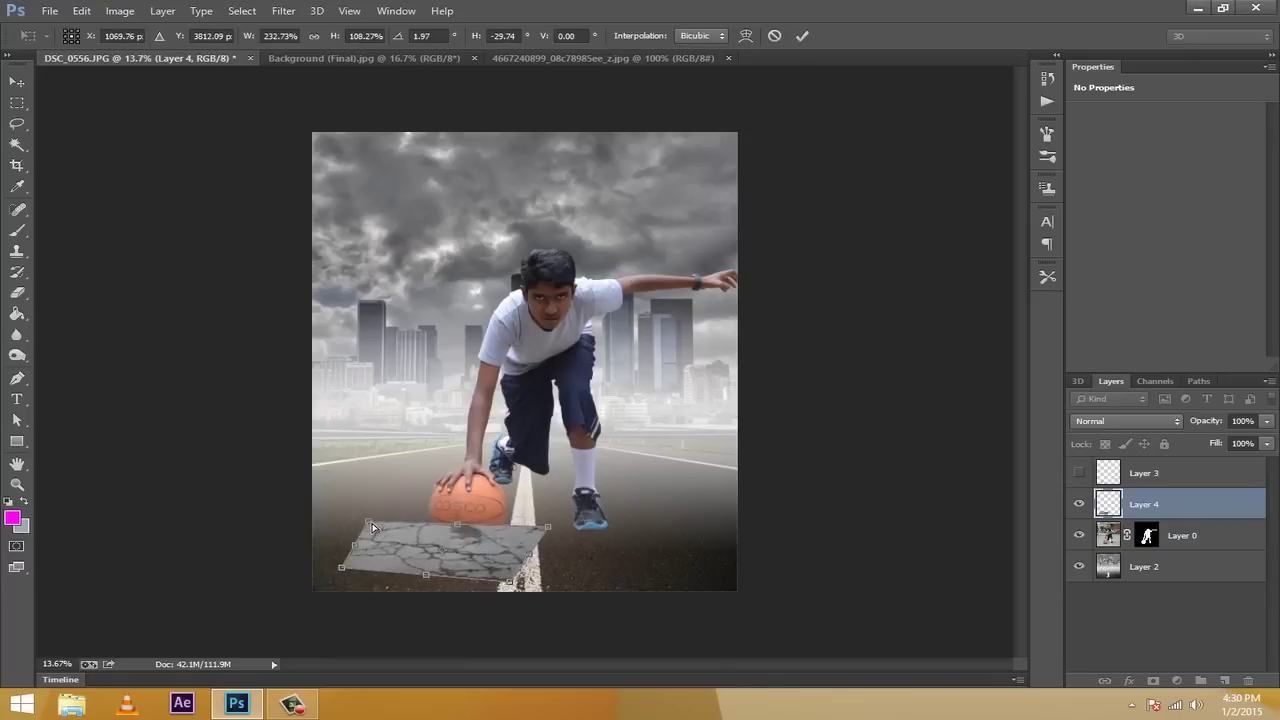
Refine the corners and edges of Layer 4 to match the road's perspective and apply the transform
drag(369, 527, 370, 539)
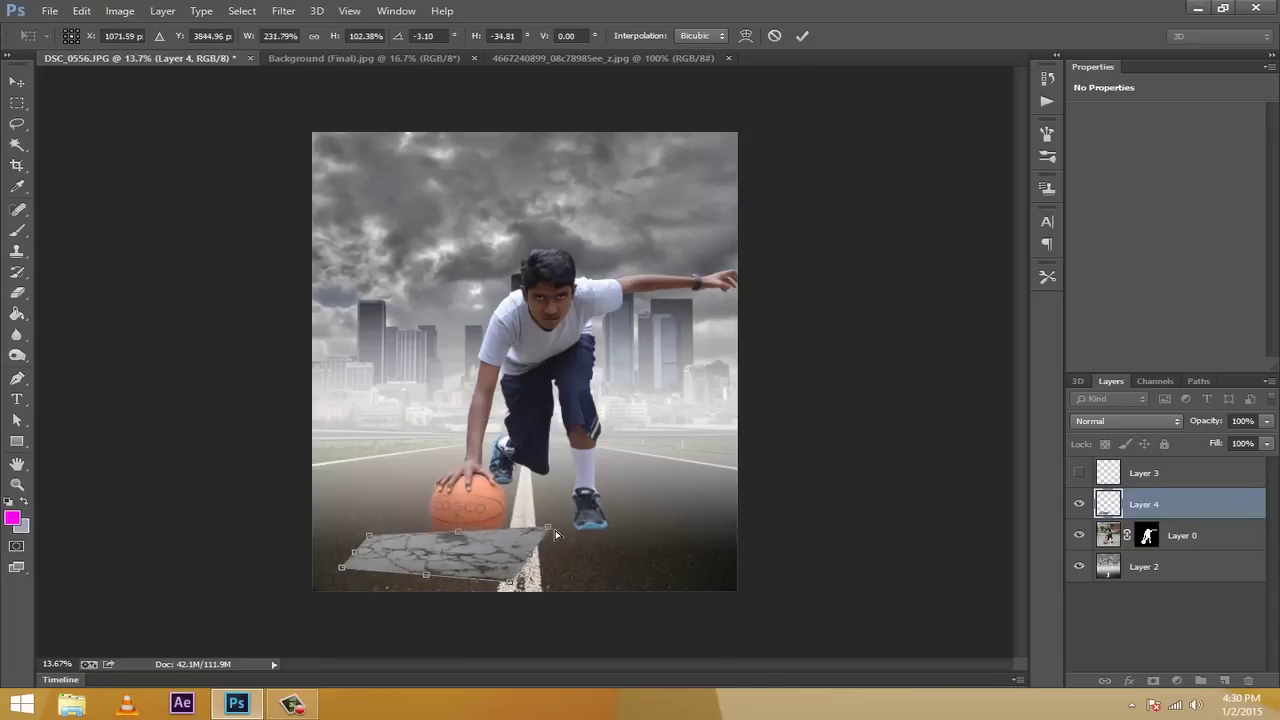
drag(548, 537, 541, 544)
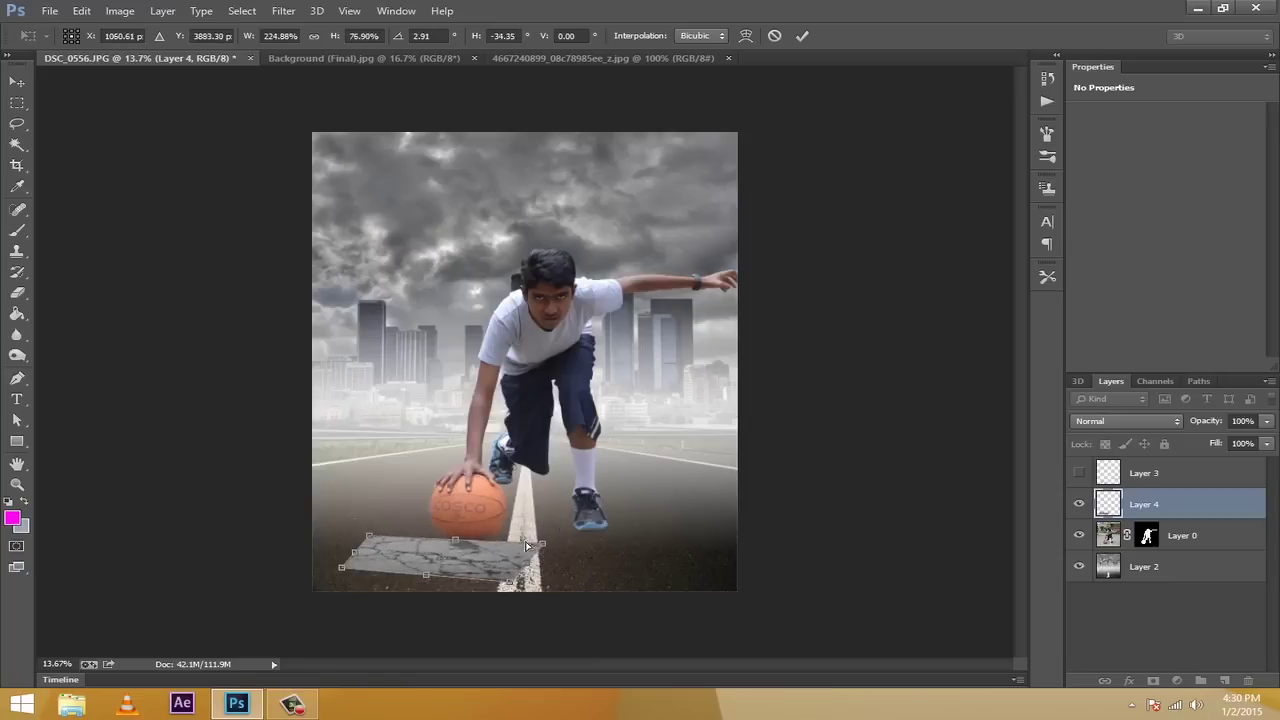
drag(458, 543, 470, 523)
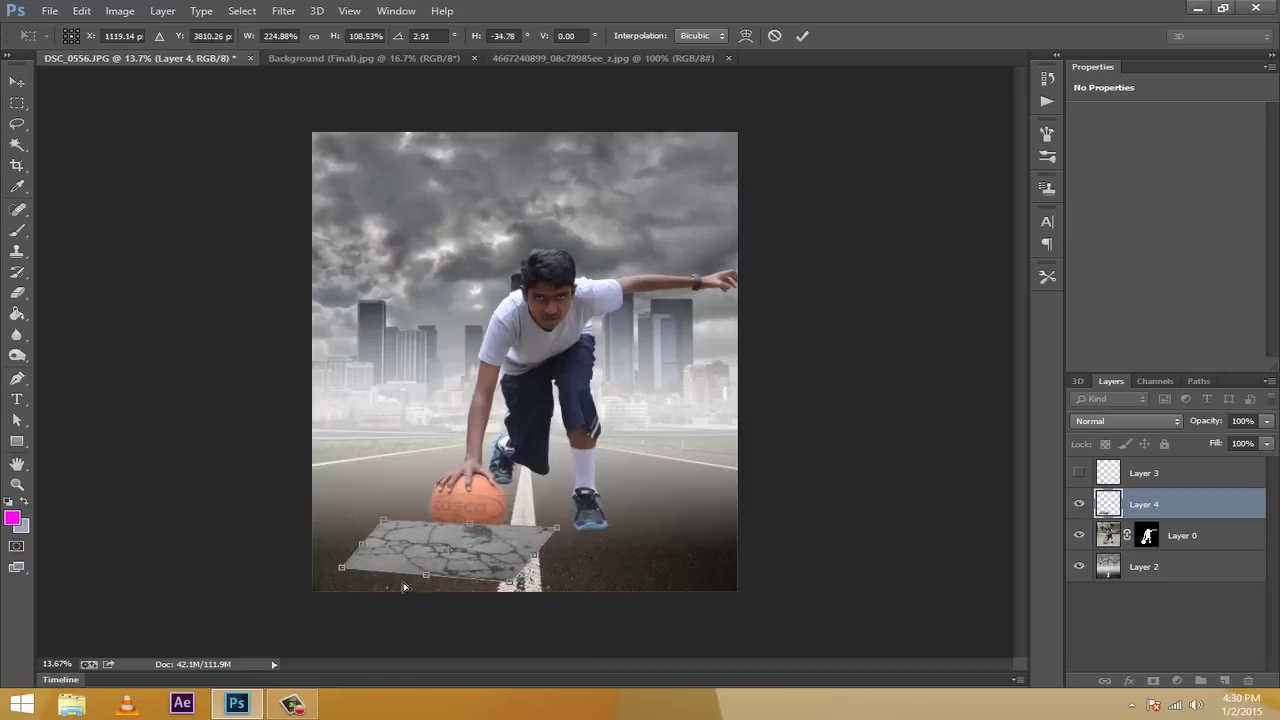
mouse_move(428, 578)
mouse_down()
mouse_move(448, 585)
mouse_move(437, 580)
mouse_up()
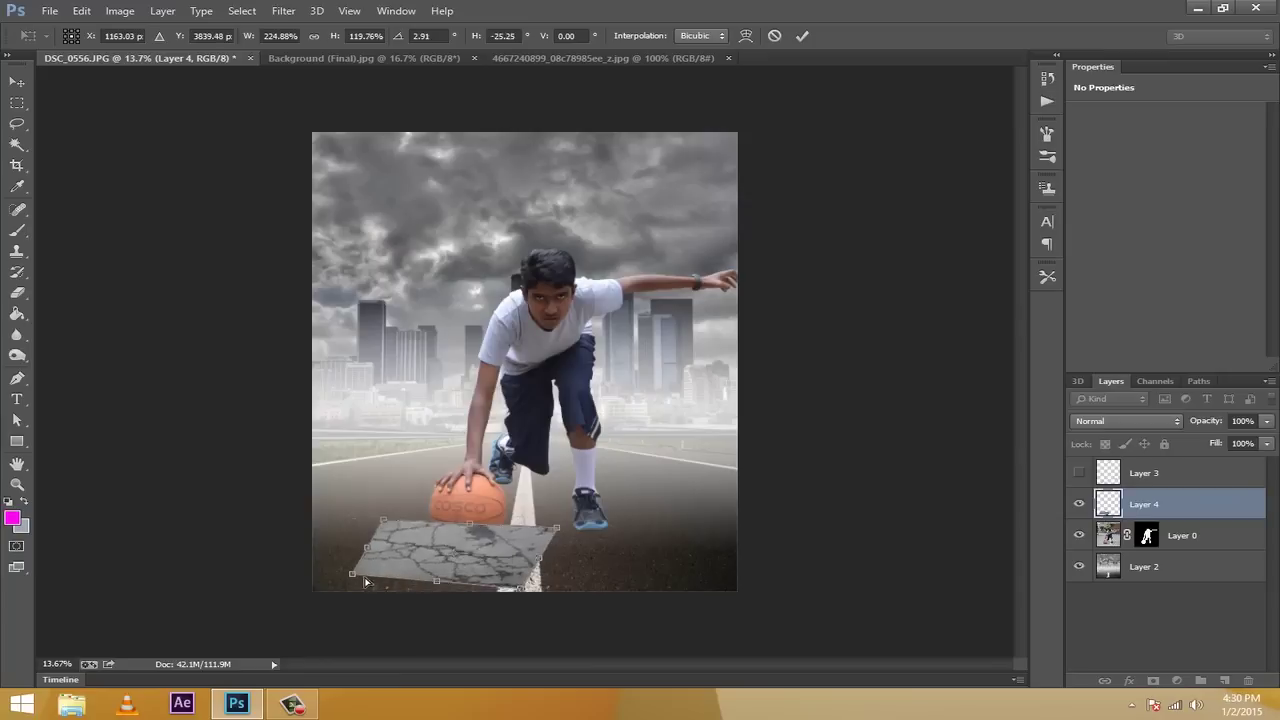
drag(353, 578, 351, 582)
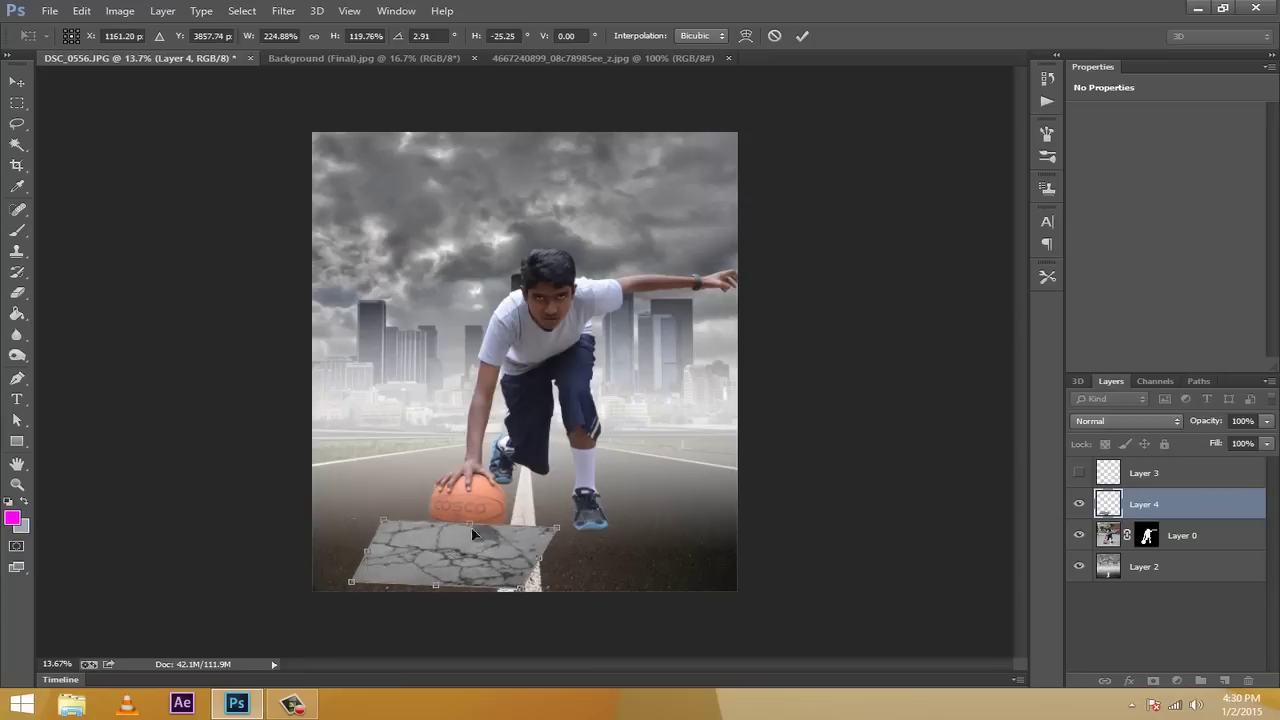
mouse_move(475, 525)
mouse_down()
mouse_move(458, 527)
mouse_move(481, 541)
mouse_up()
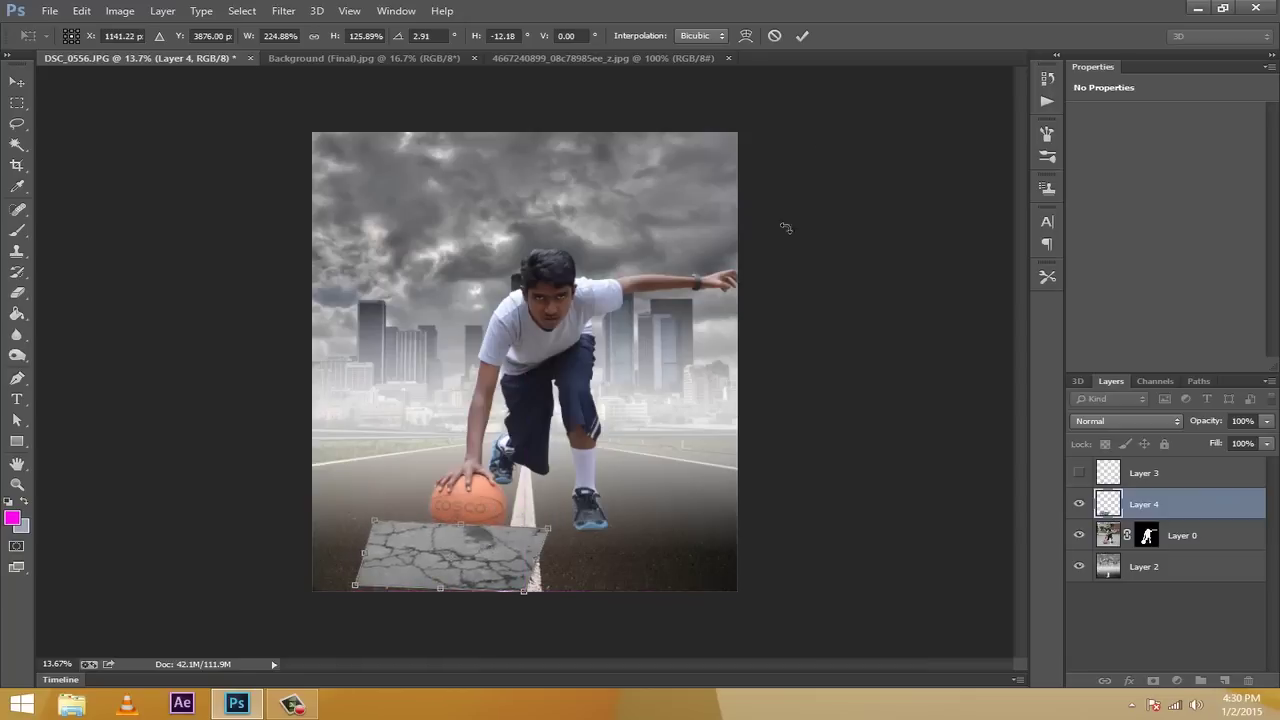
click(802, 35)
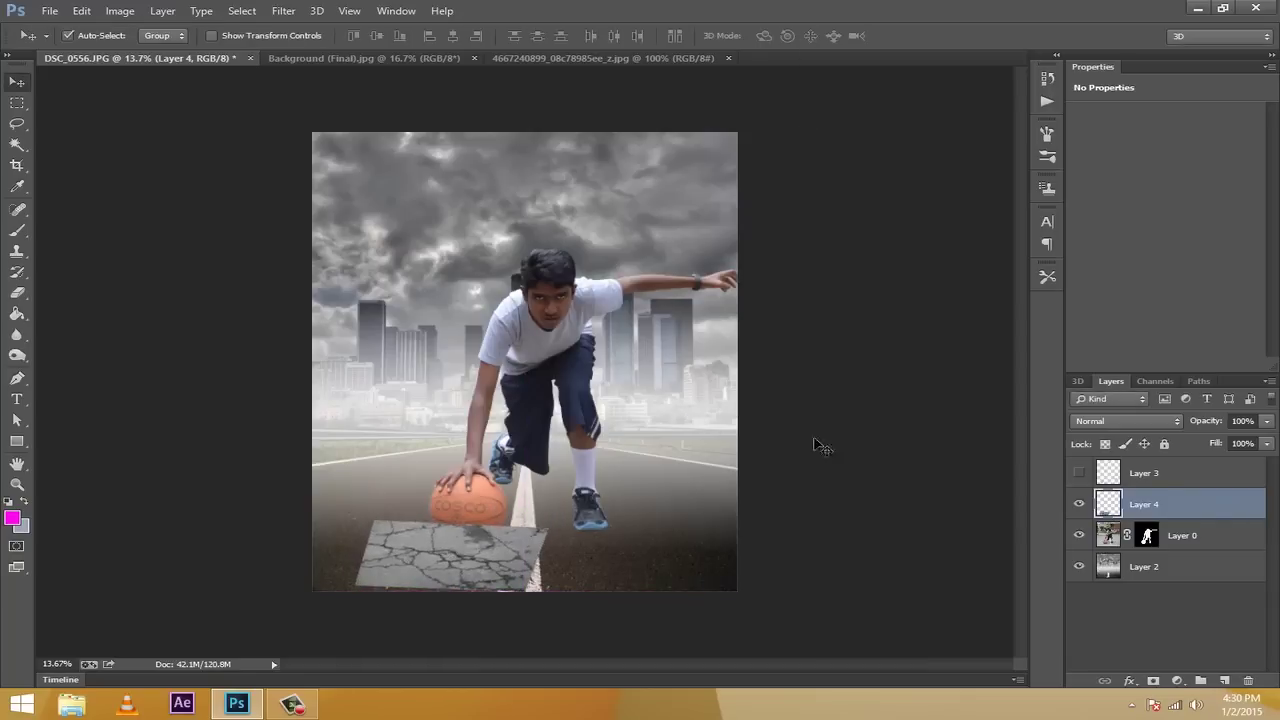
Move Layer 4 below Layer 0 and shift the cracked asphalt so it lies under the basketball
drag(1124, 494, 1118, 558)
mouse_move(468, 557)
mouse_down()
mouse_move(447, 551)
mouse_move(453, 567)
mouse_up()
drag(452, 567, 455, 568)
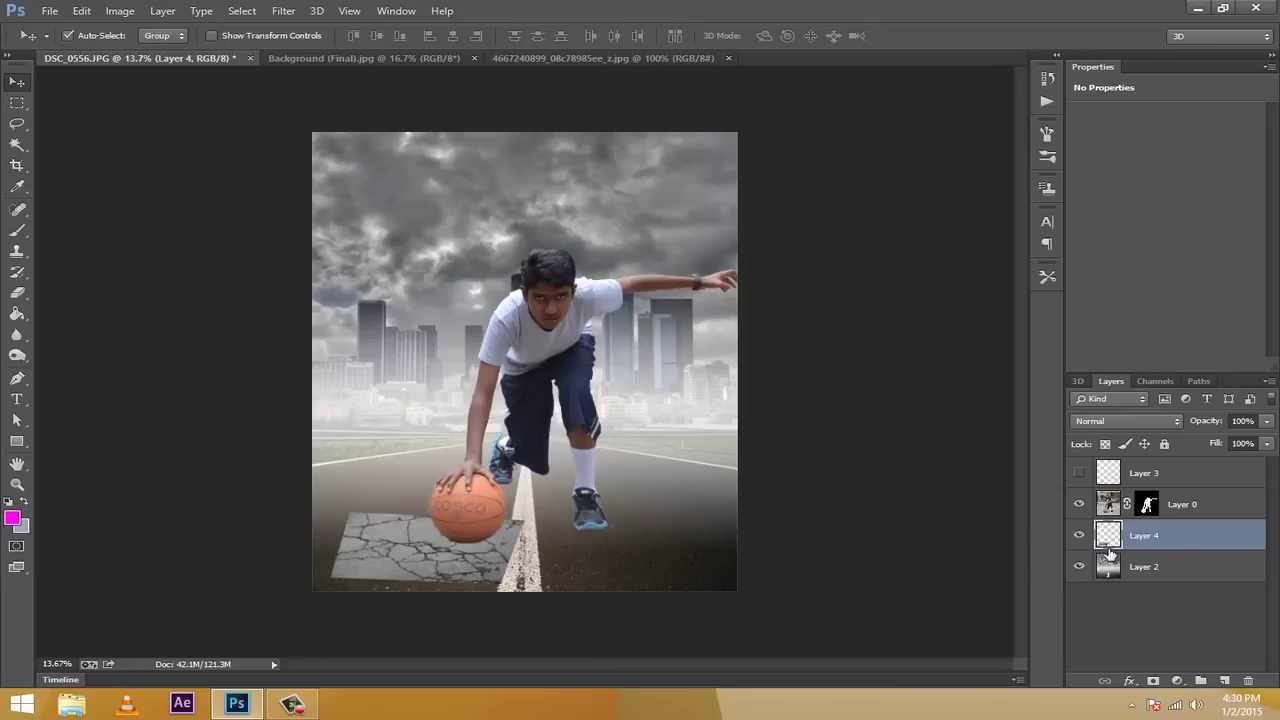
Duplicate Layer 4 and rotate the copy to about -131° over the original patch
key(ctrl+j)
key(ctrl+t)
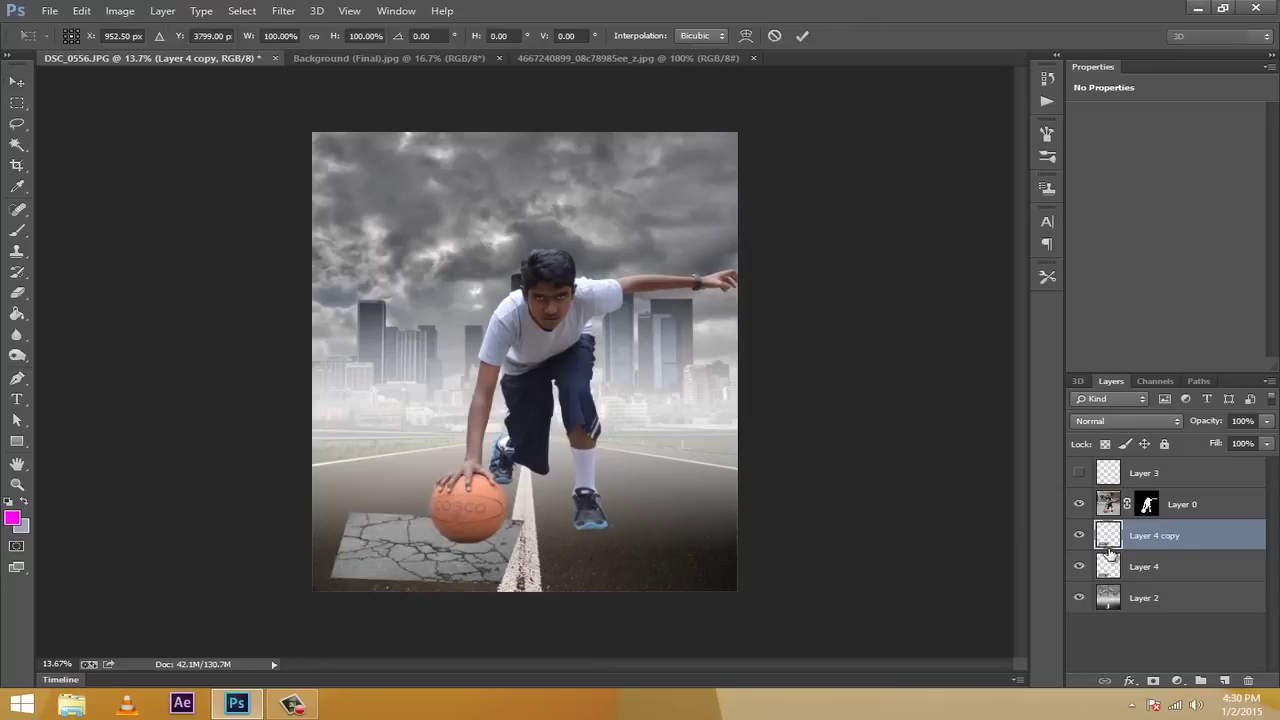
drag(524, 498, 314, 508)
drag(403, 534, 399, 543)
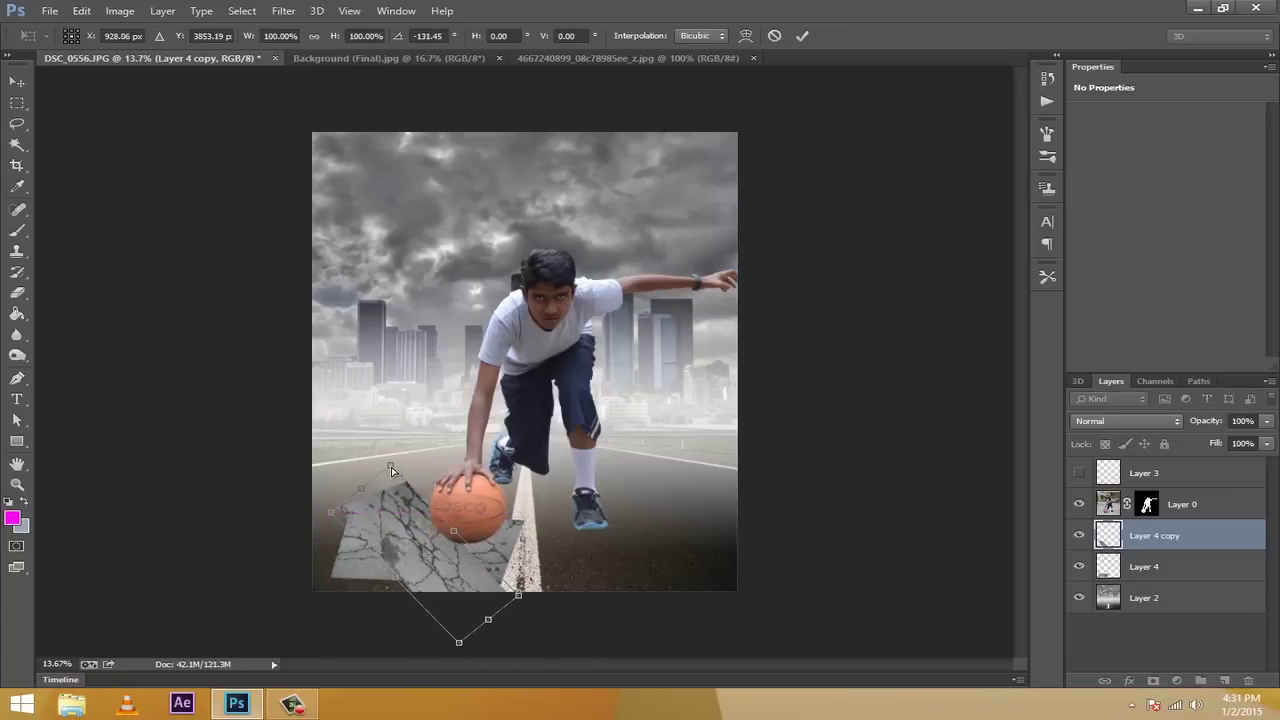
Distort the rotated copy flat onto the road, apply the transform, and shift it so its tip extends across the white centre line
drag(391, 478, 398, 511)
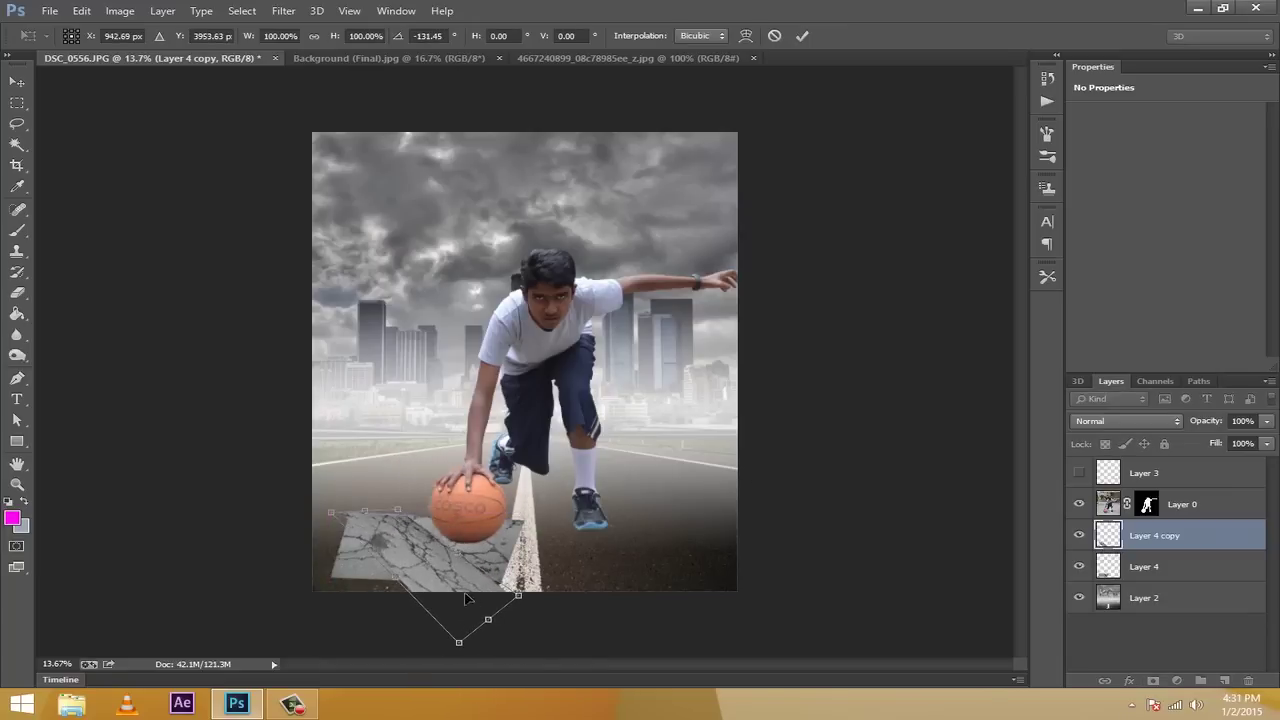
drag(520, 598, 556, 565)
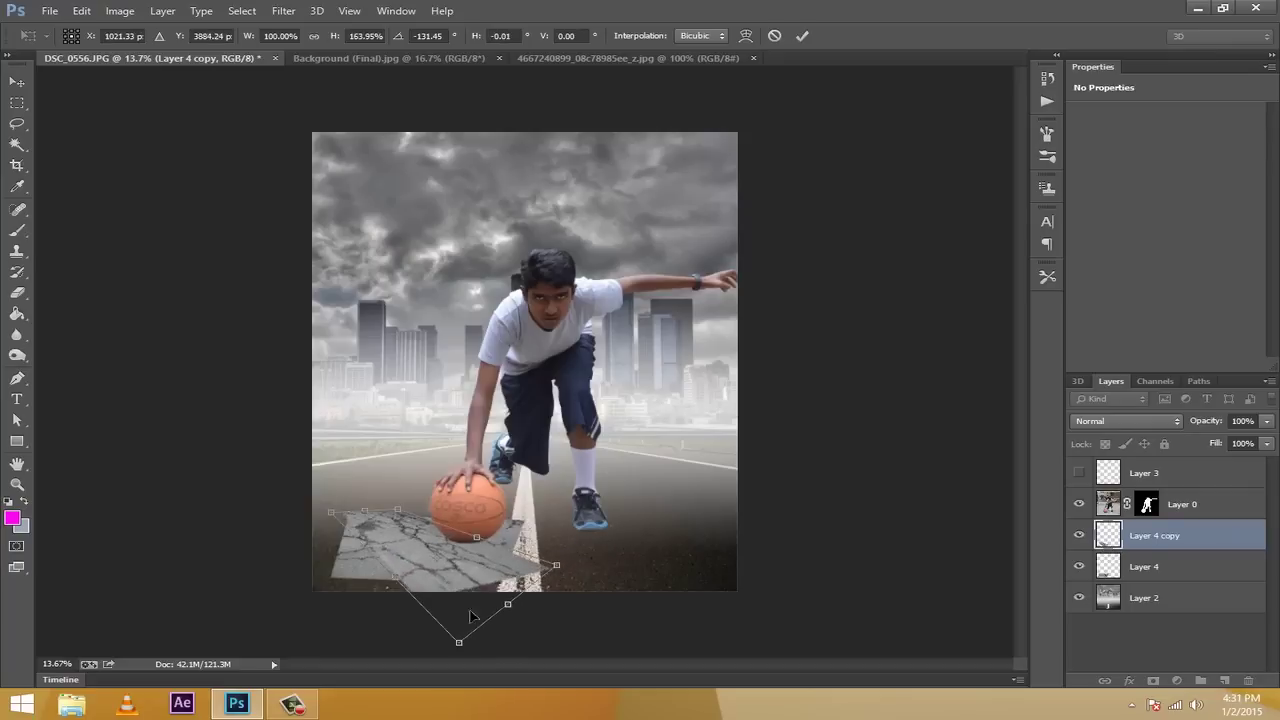
drag(461, 651, 479, 607)
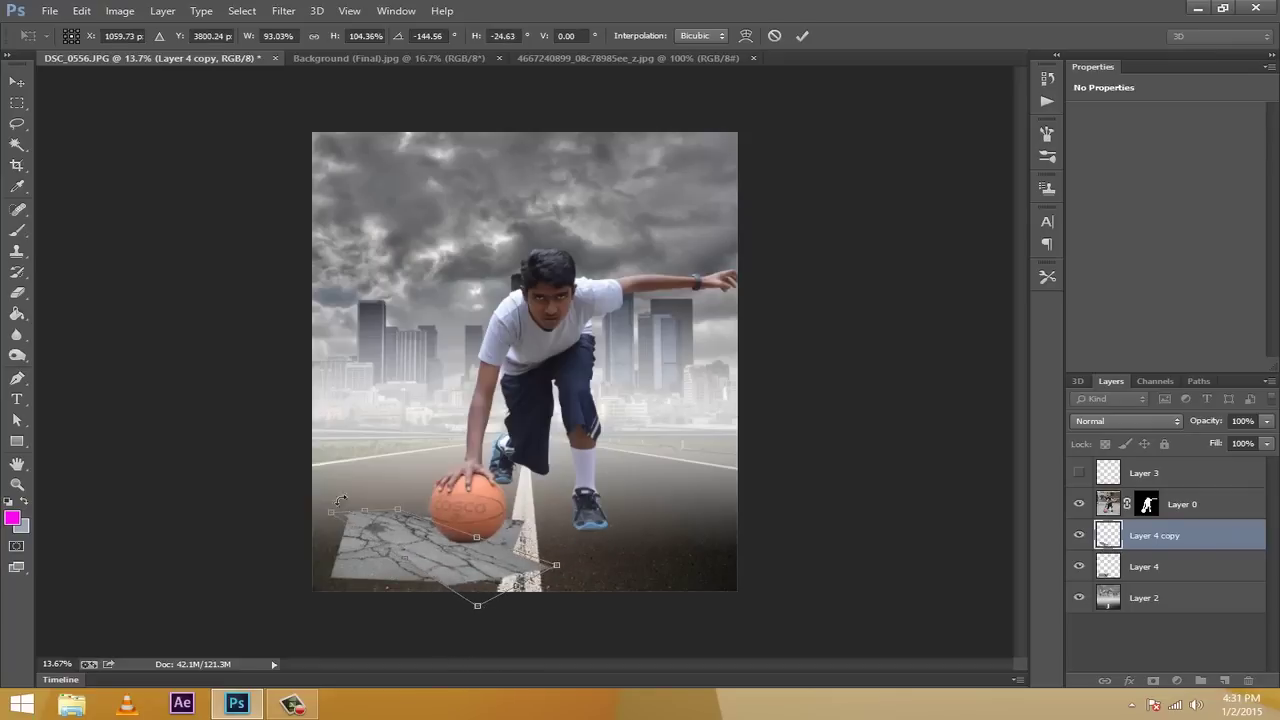
mouse_move(328, 523)
mouse_down()
mouse_move(331, 512)
mouse_move(337, 525)
mouse_up()
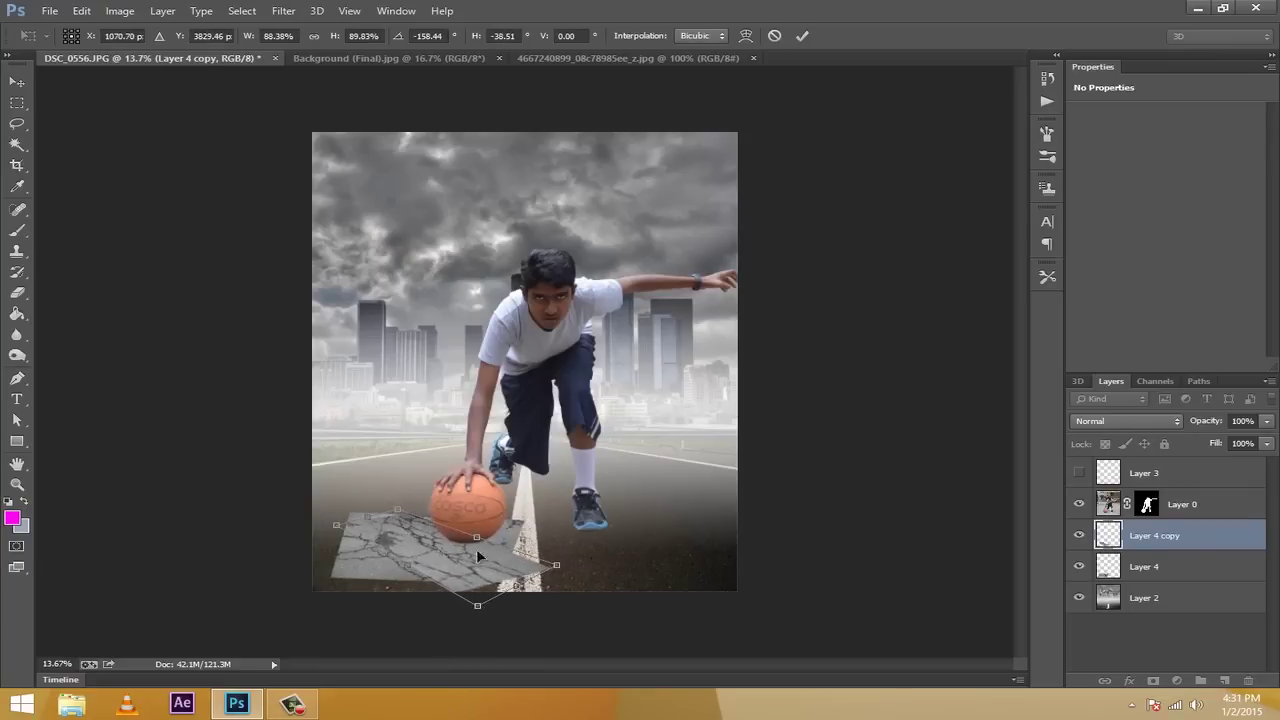
mouse_move(474, 579)
mouse_down()
mouse_move(487, 557)
mouse_move(477, 549)
mouse_move(491, 572)
mouse_move(548, 566)
mouse_move(492, 562)
mouse_up()
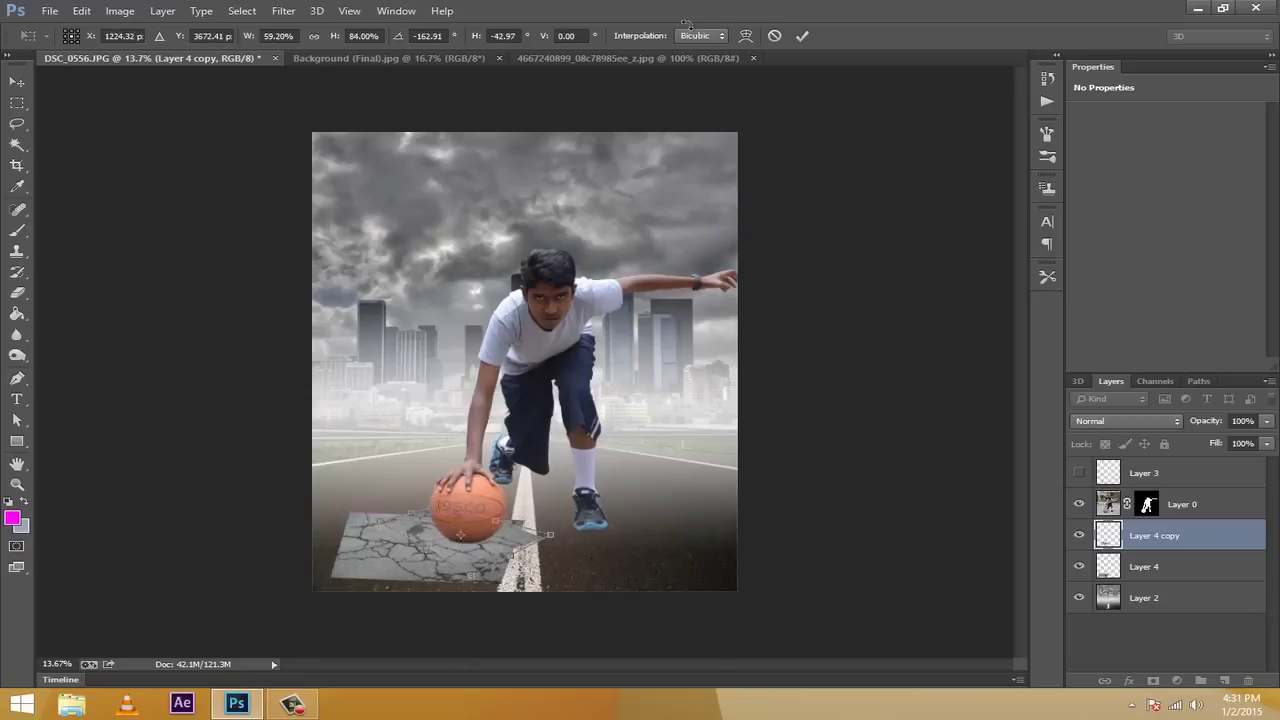
click(802, 35)
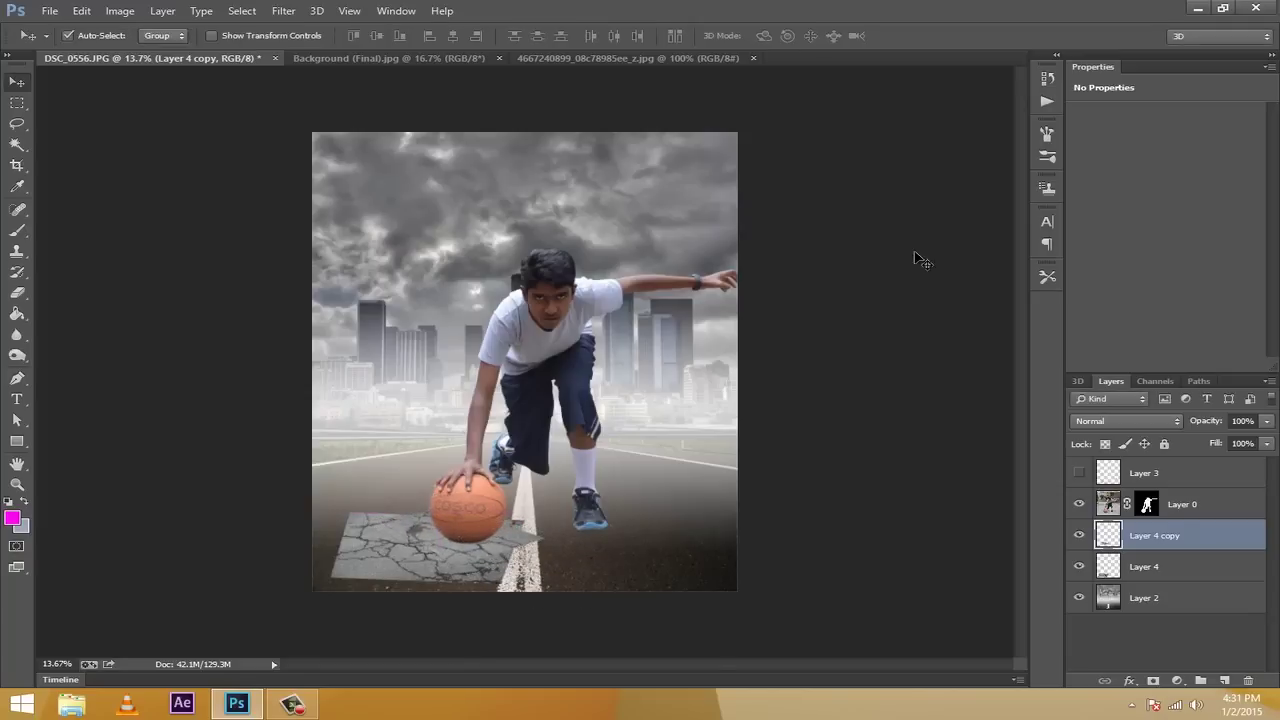
drag(464, 545, 495, 555)
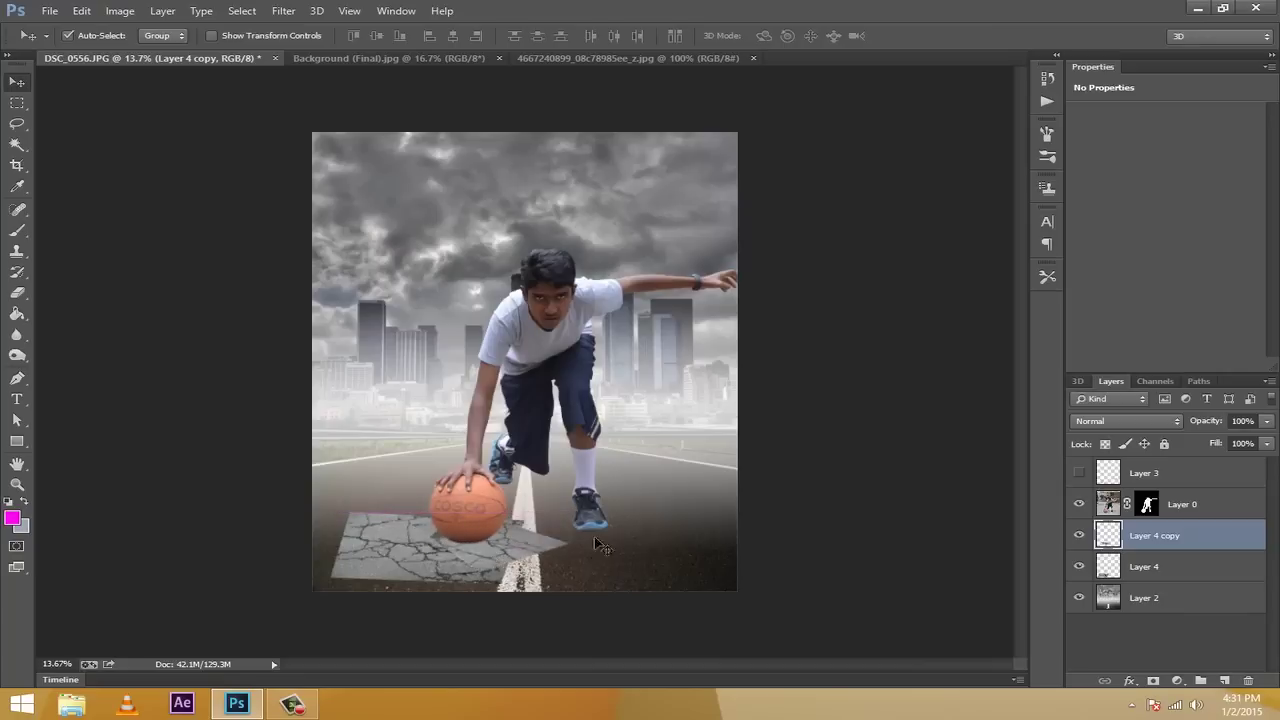
Duplicate Layer 4 again and place the new copy above Layer 4 copy
click(1134, 571)
key(ctrl+j)
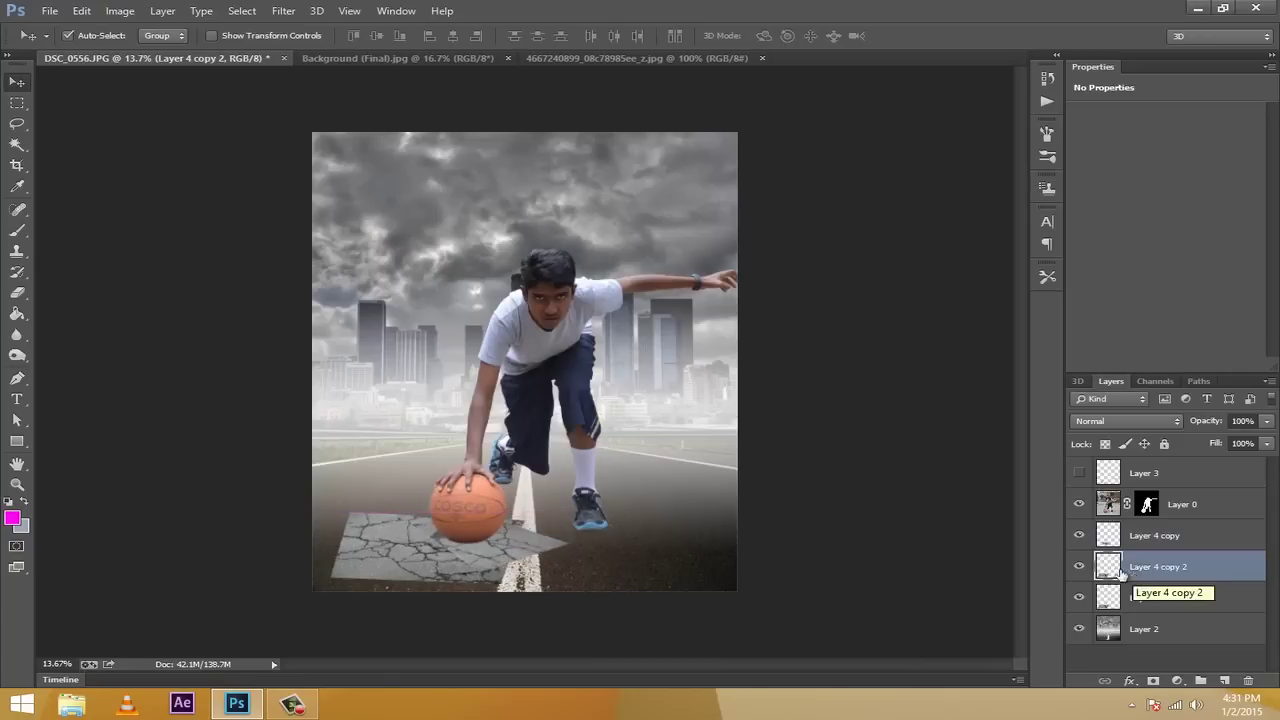
drag(1134, 574, 1118, 533)
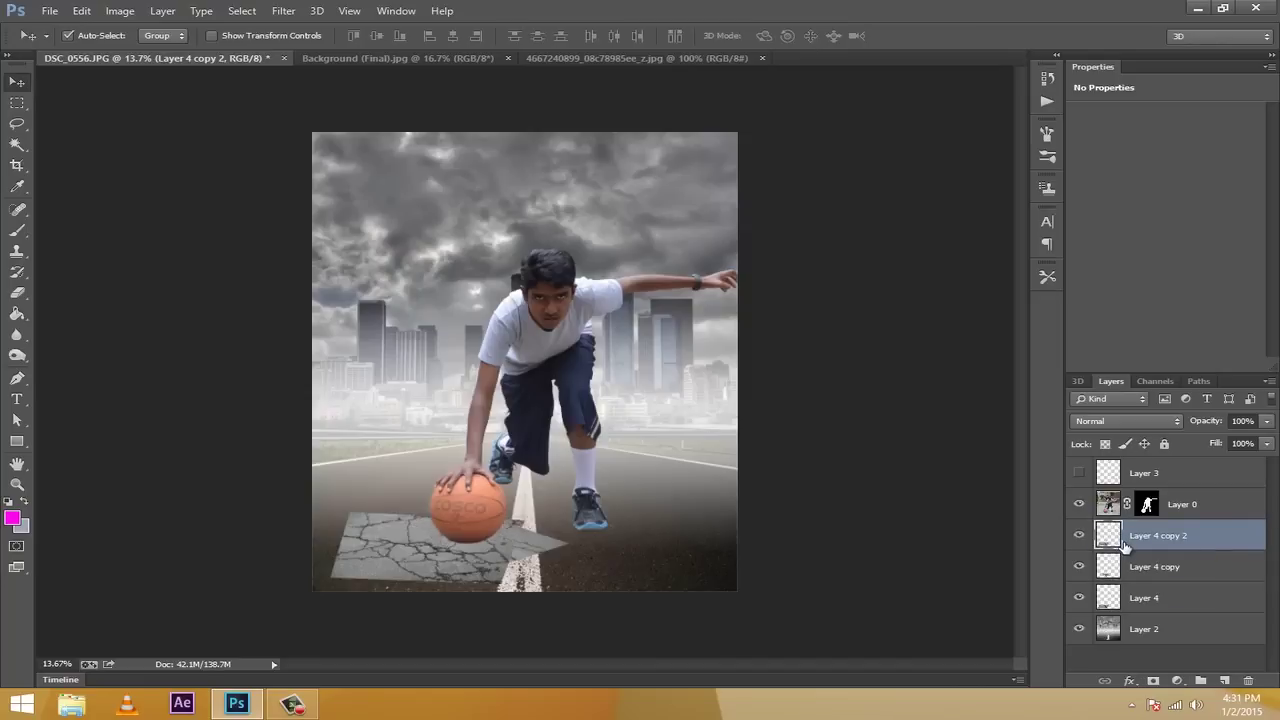
Free-transform Layer 4 copy 2, enlarging it to about 110% and rotating it to about -150°
key(ctrl+t)
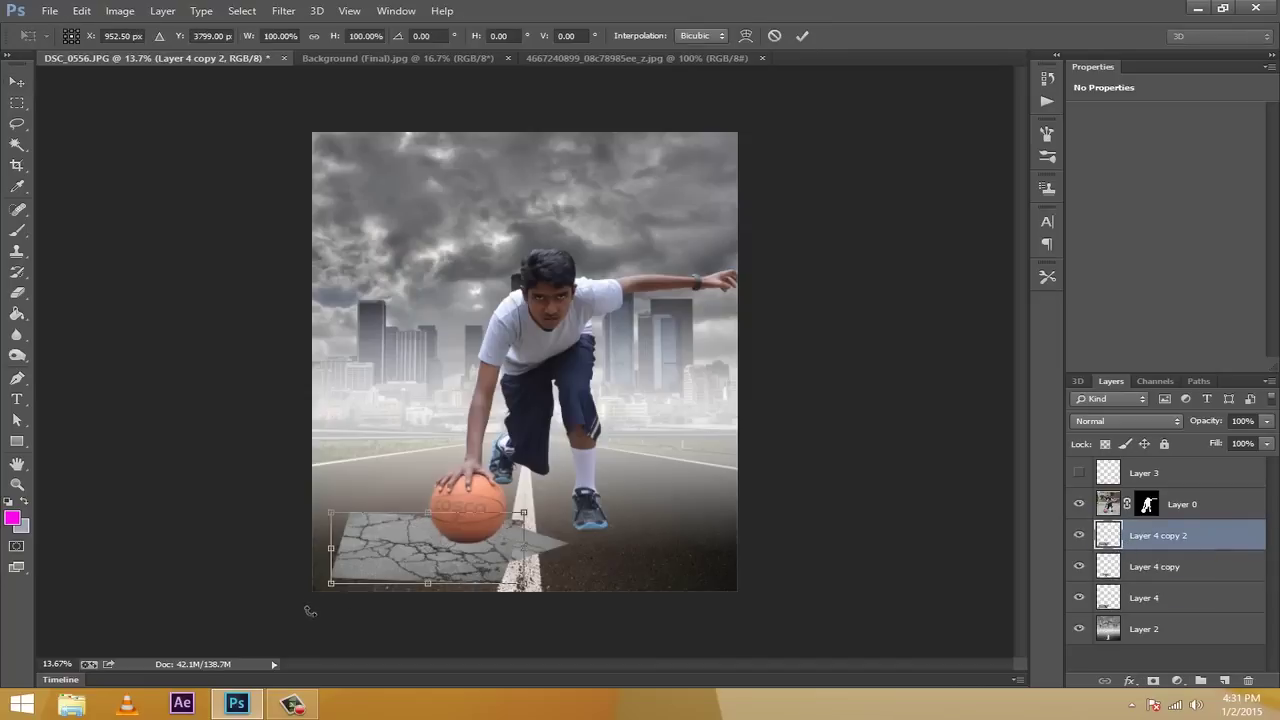
drag(328, 516, 312, 505)
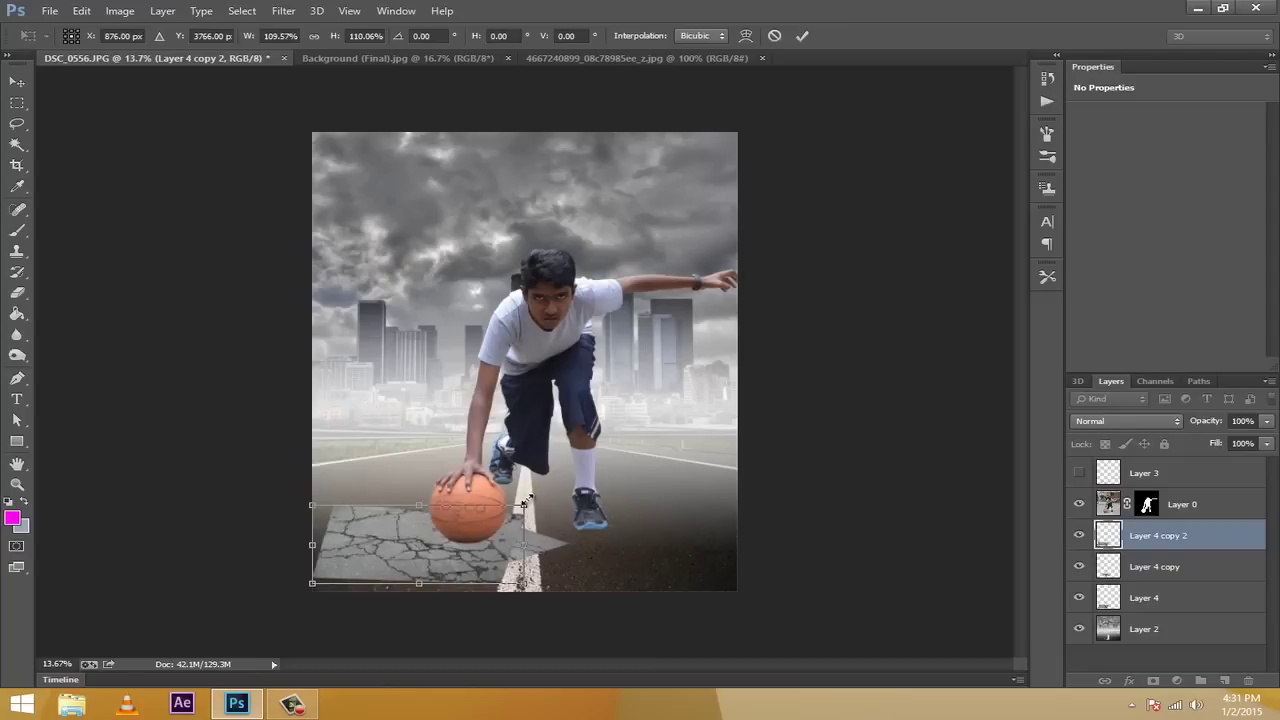
drag(537, 500, 354, 537)
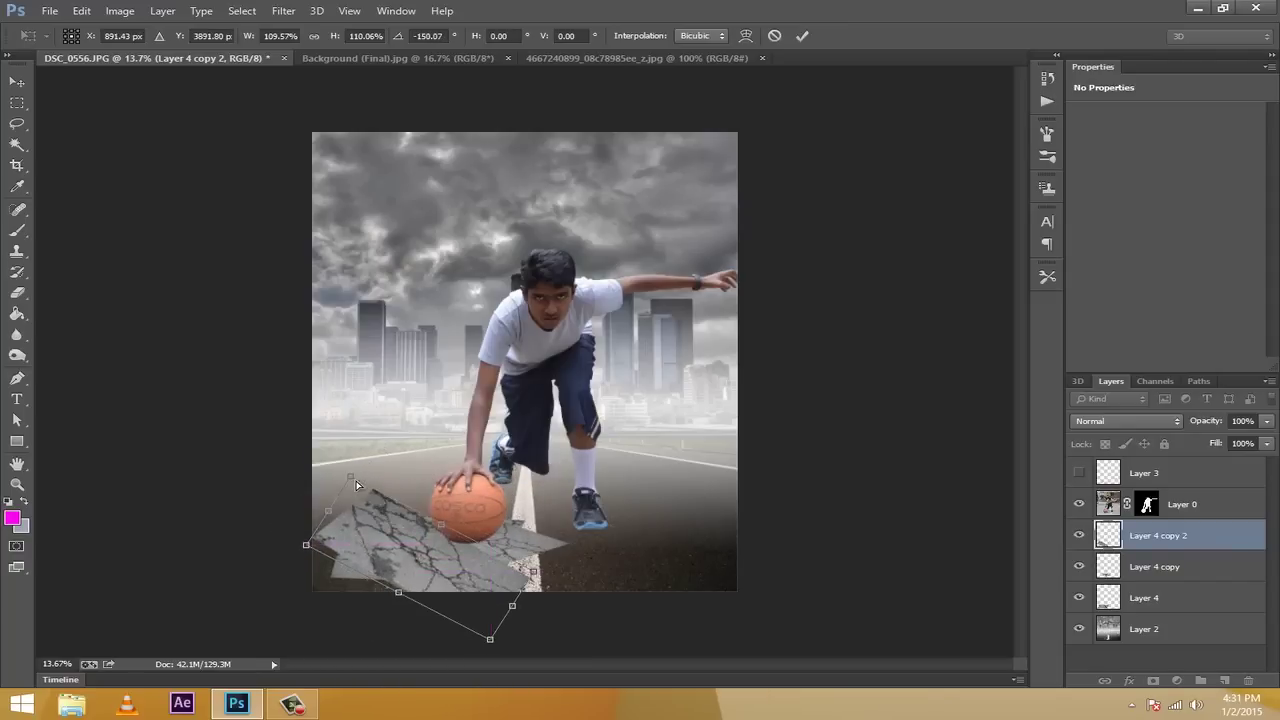
Distort Layer 4 copy 2 into the road's perspective, move it to the image's lower-left corner, and apply the transform
drag(352, 481, 374, 500)
drag(490, 638, 396, 591)
drag(341, 521, 414, 510)
drag(467, 558, 474, 551)
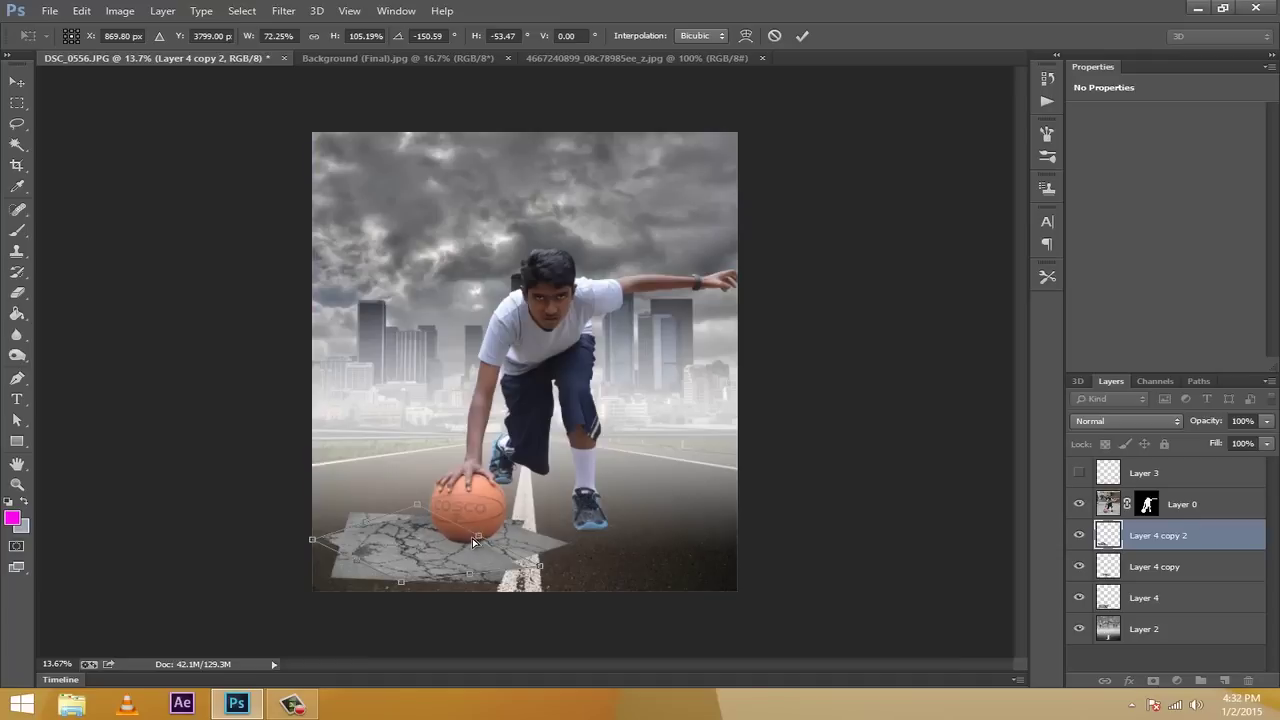
drag(477, 536, 462, 583)
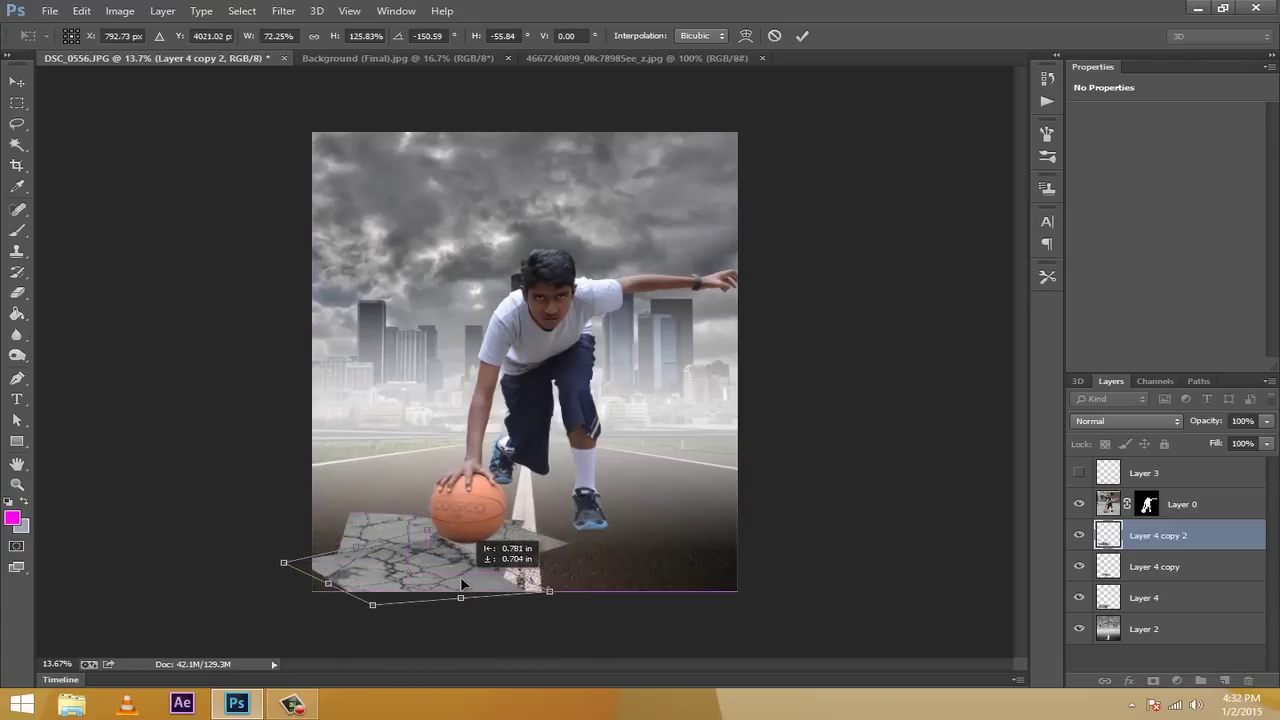
click(803, 35)
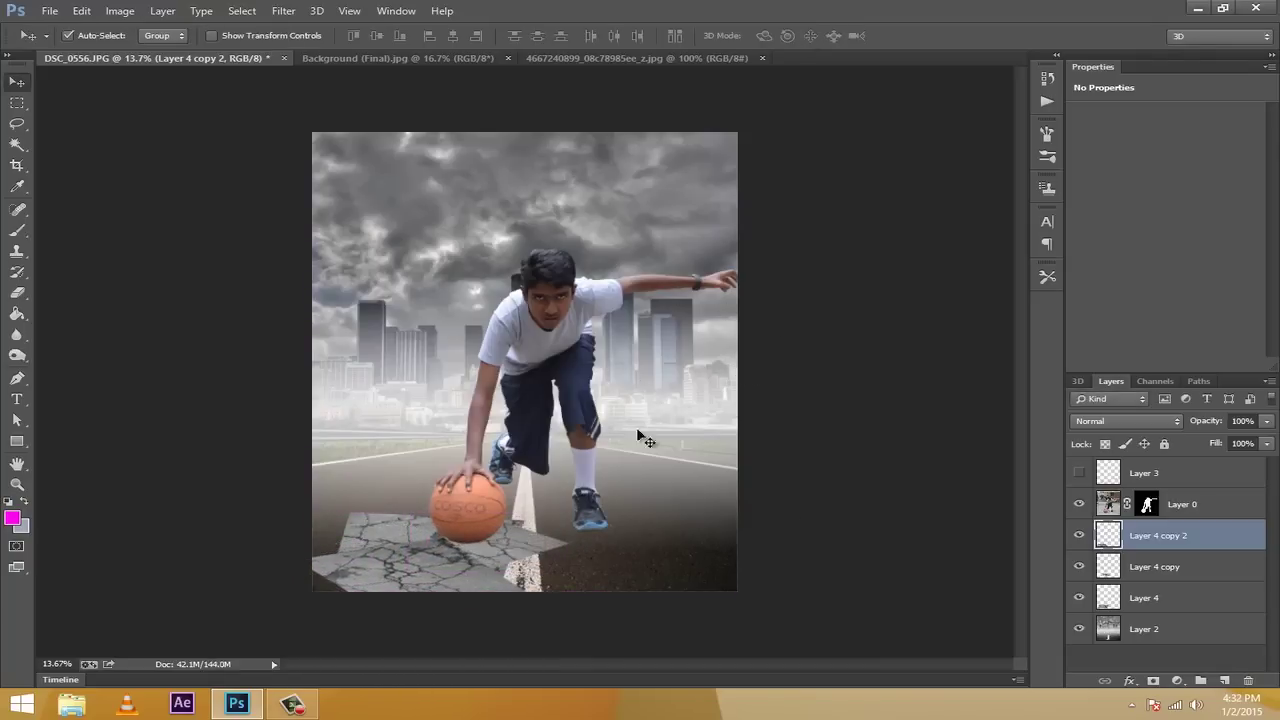
Group Layer 4 and its two copies, and toggle the group's visibility to compare the road with and without the cracks
shift+click(1189, 606)
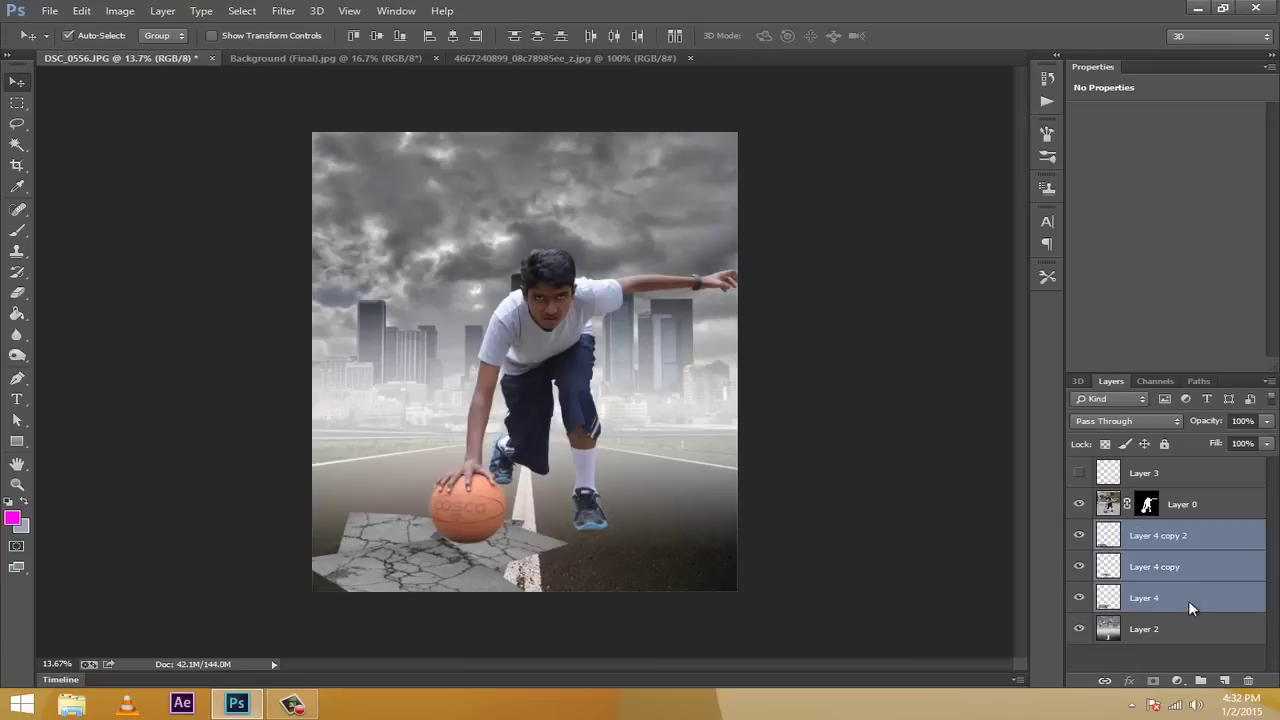
key(ctrl+g)
click(1080, 531)
click(1080, 531)
click(1080, 531)
click(1080, 531)
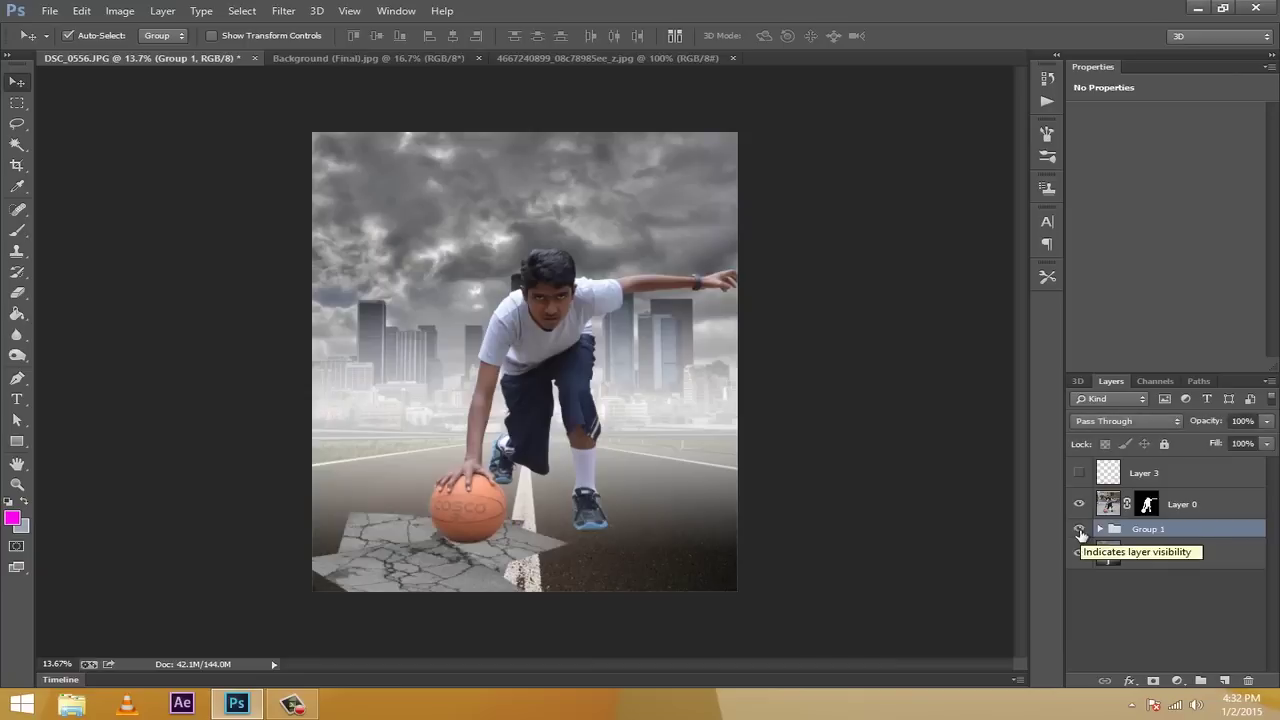
click(1080, 531)
click(1080, 531)
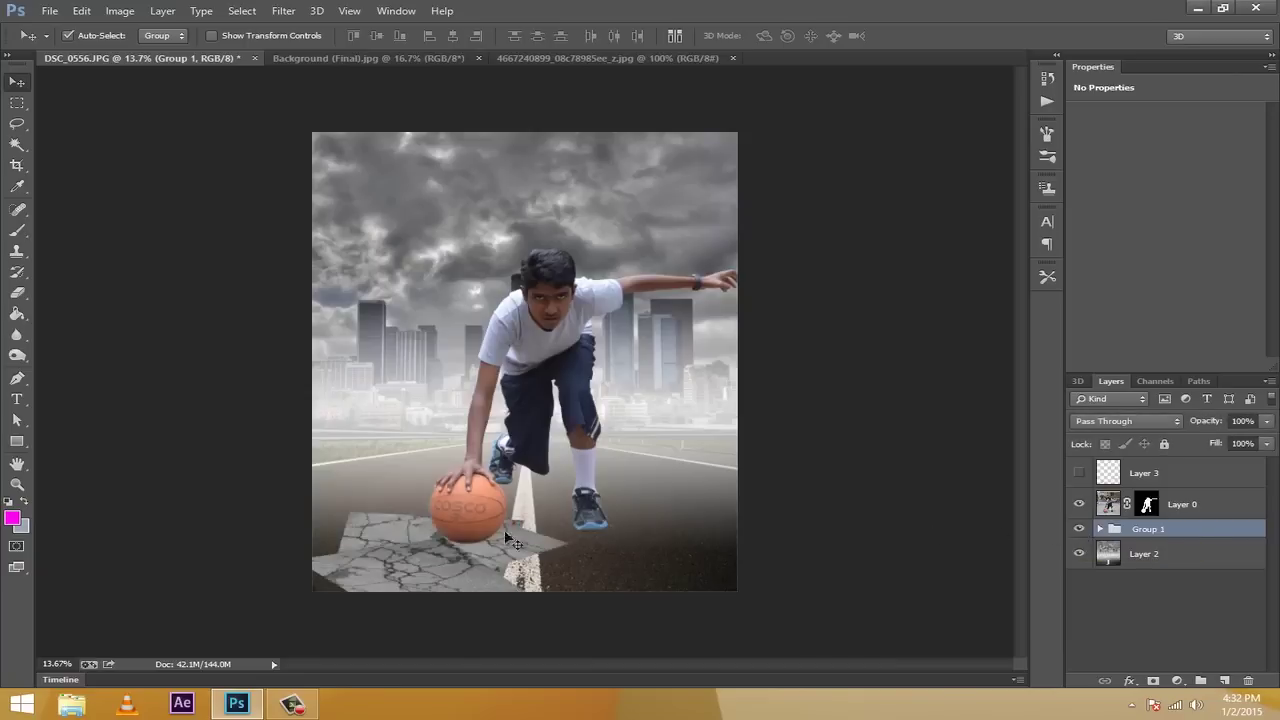
Shift the whole cracked asphalt group slightly to the right under the basketball and expand Group 1
mouse_move(440, 558)
mouse_down()
mouse_move(403, 573)
mouse_move(442, 575)
mouse_up()
click(1100, 529)
click(1150, 554)
click(1140, 564)
click(420, 585)
Ungroup the cracked asphalt layers in Group 1
right_click(1122, 533)
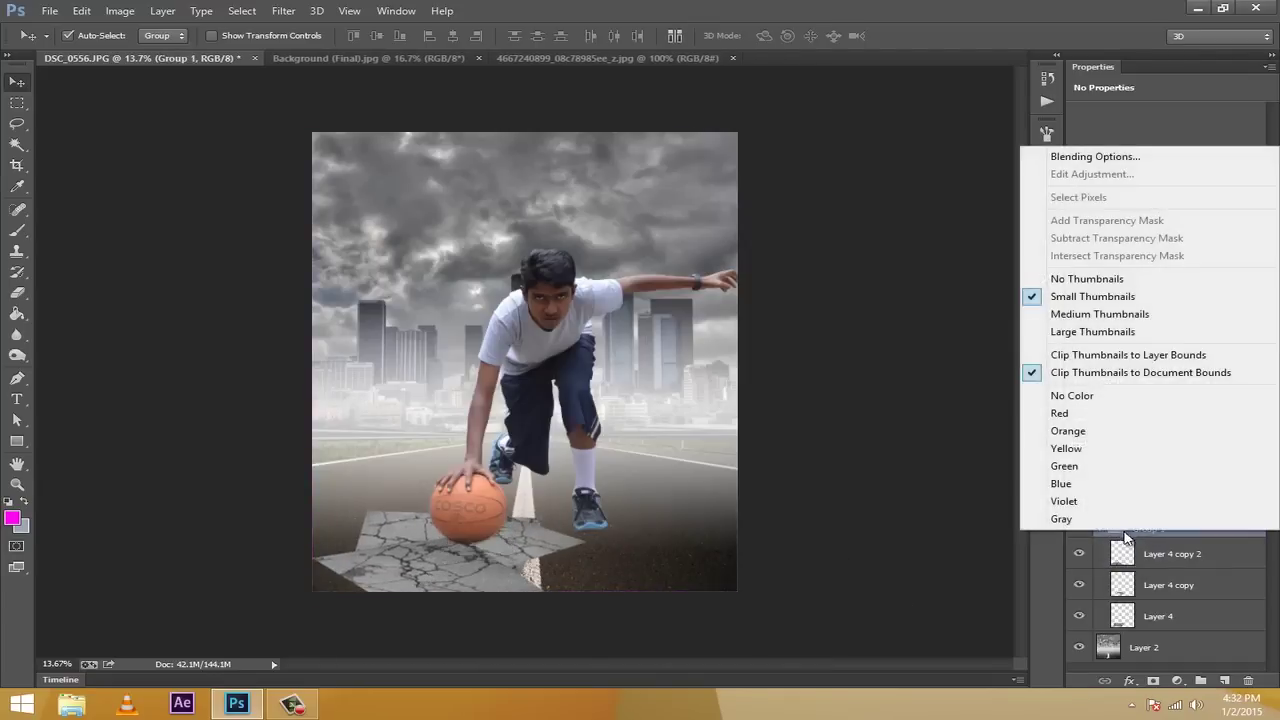
click(1201, 554)
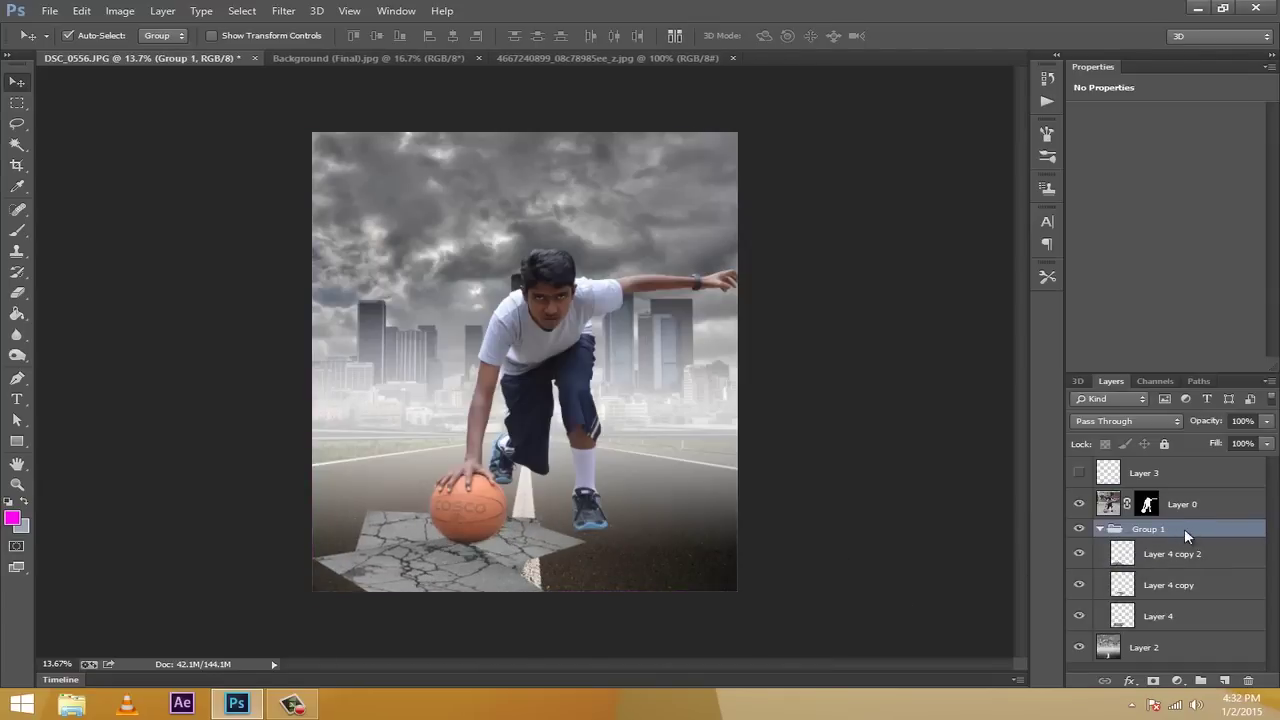
right_click(1184, 528)
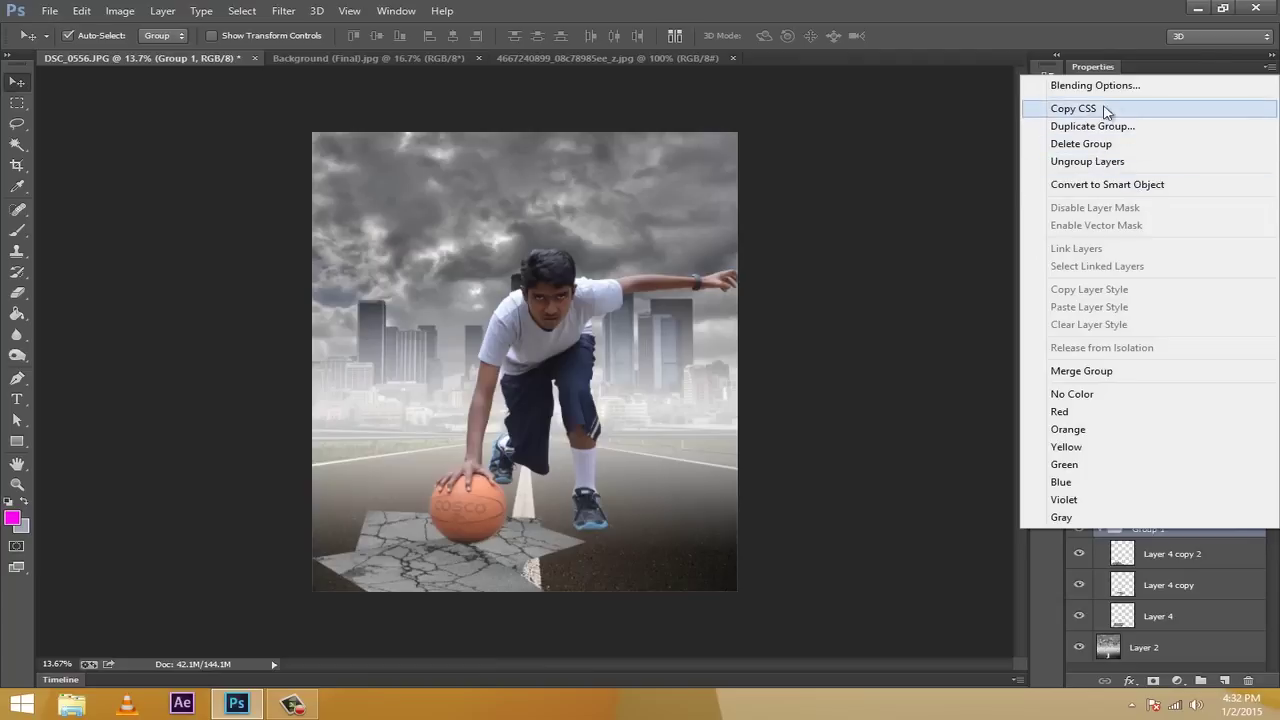
click(1118, 160)
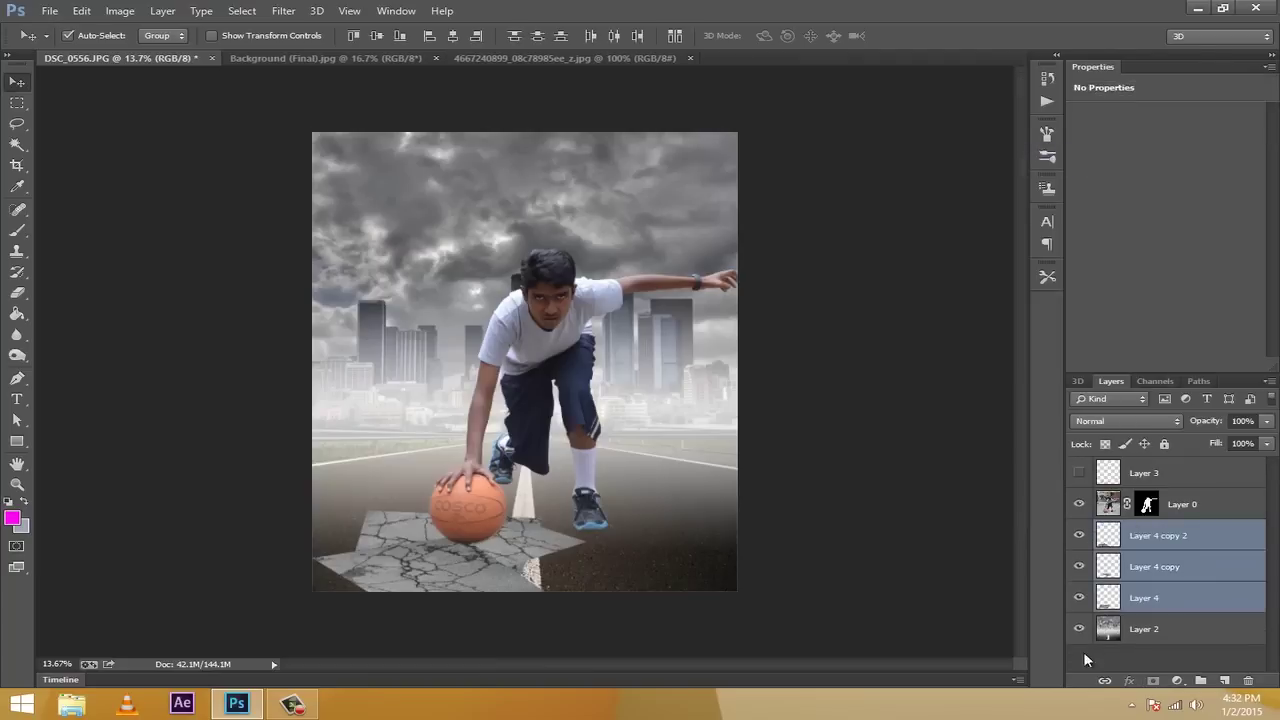
Reposition the Layer 4 crack piece beneath the ball, stretch it to about 117% width past the image's left edge, and apply the transform
click(1068, 540)
drag(430, 590, 502, 556)
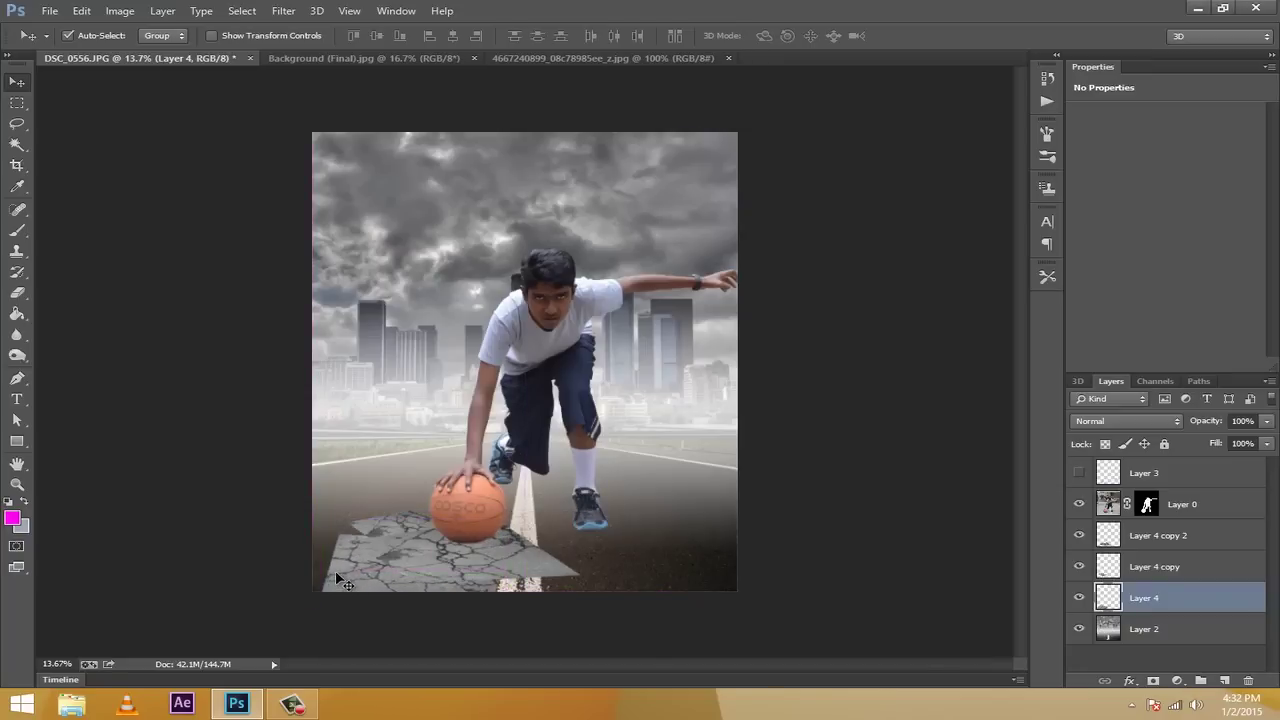
key(ctrl+t)
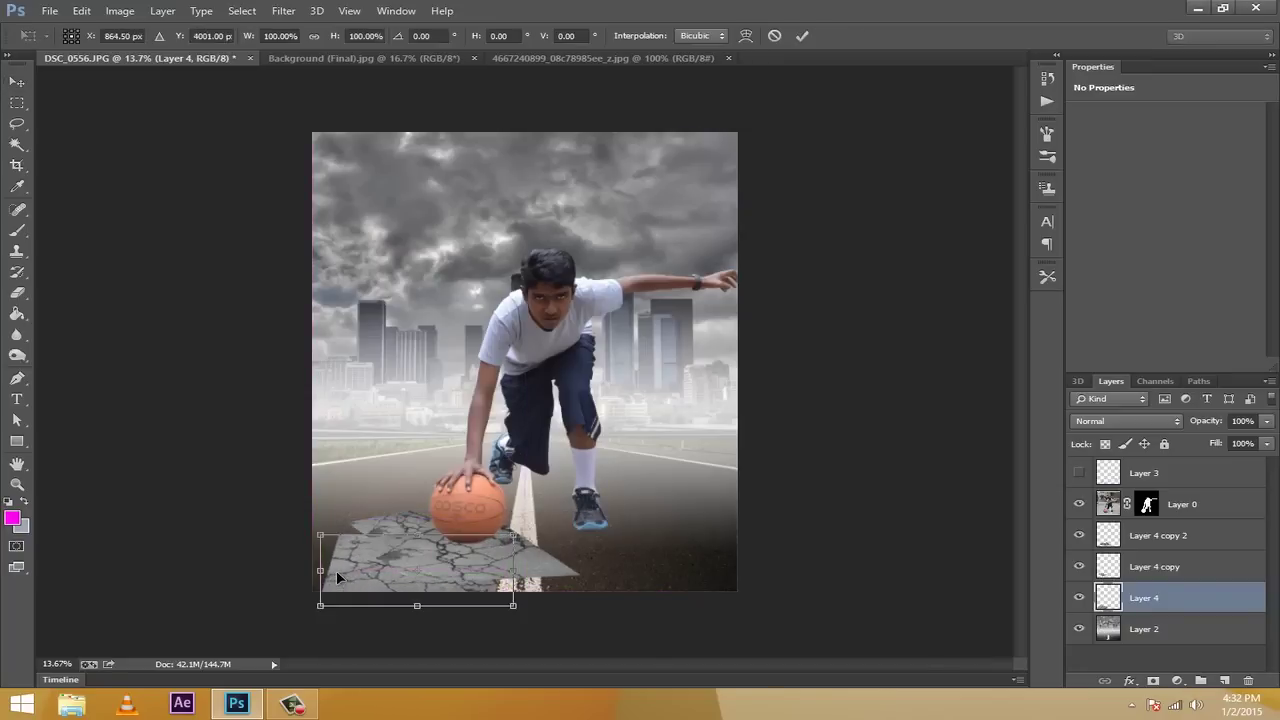
drag(318, 568, 287, 570)
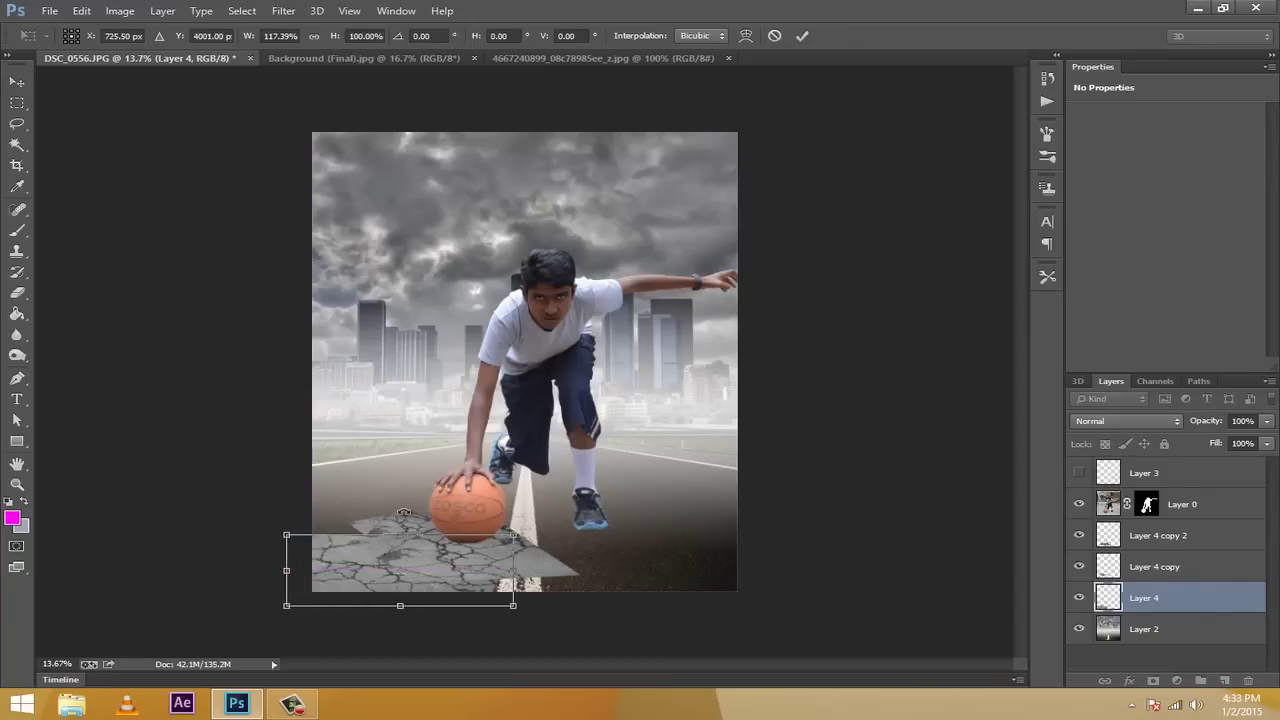
click(802, 36)
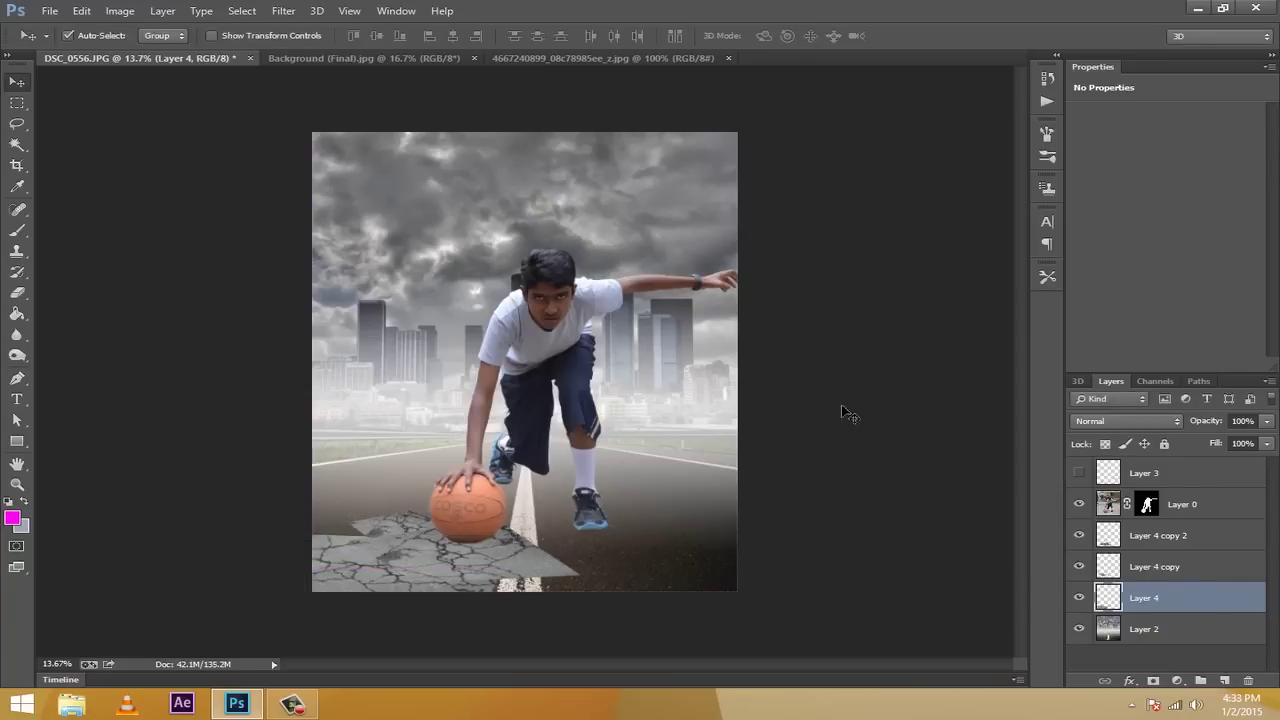
Group Layer 4 and its two copies, and reposition the cracked asphalt group on the road beneath the basketball
shift+click(1140, 538)
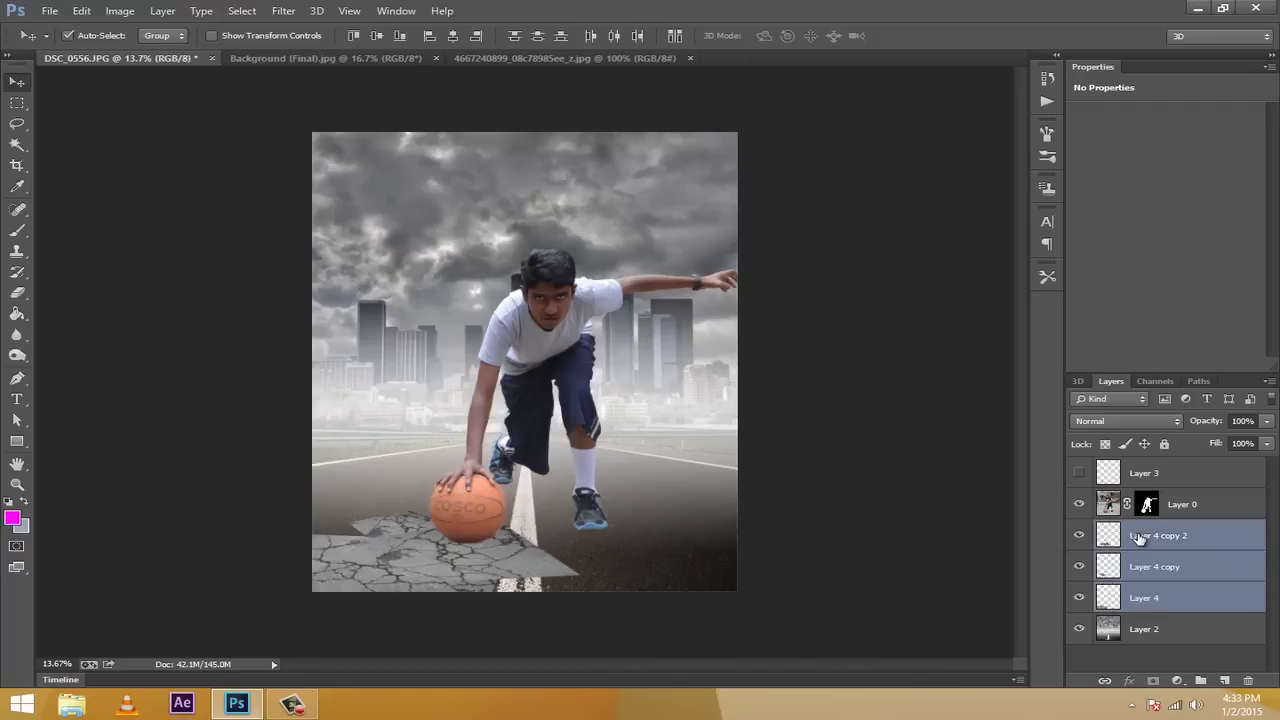
key(ctrl+g)
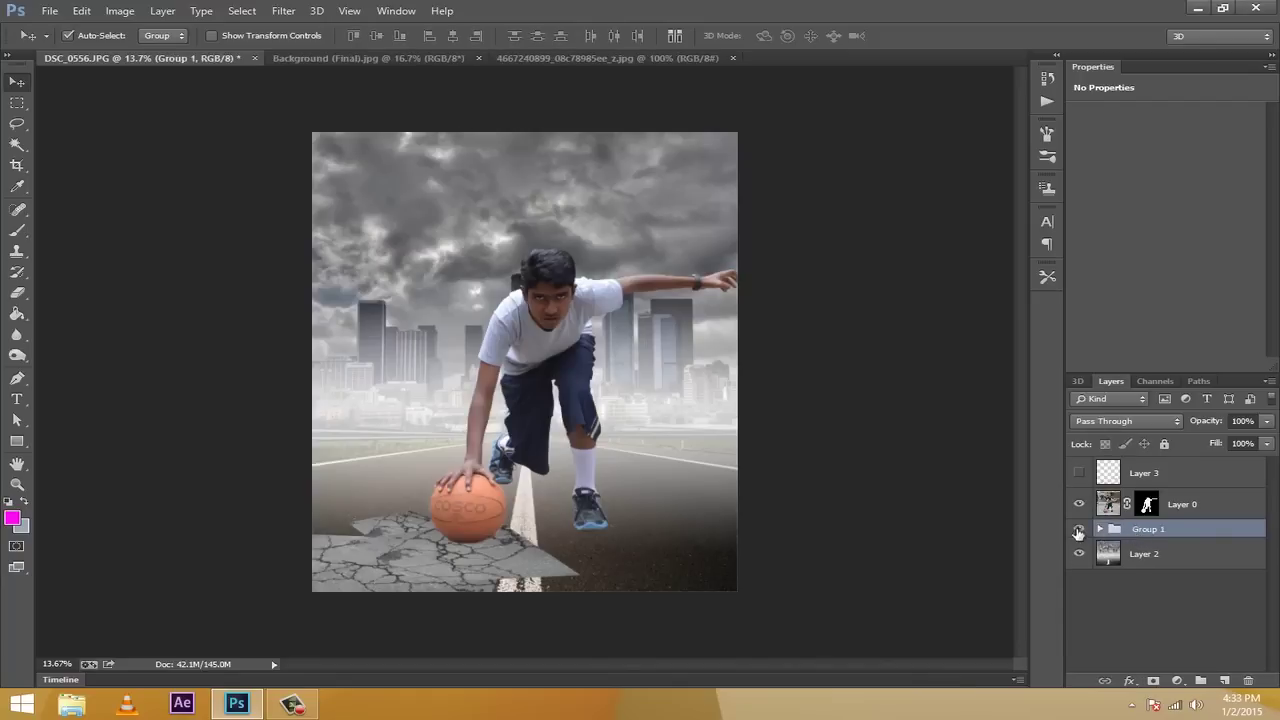
mouse_move(375, 520)
mouse_down()
mouse_move(350, 520)
mouse_move(371, 520)
mouse_up()
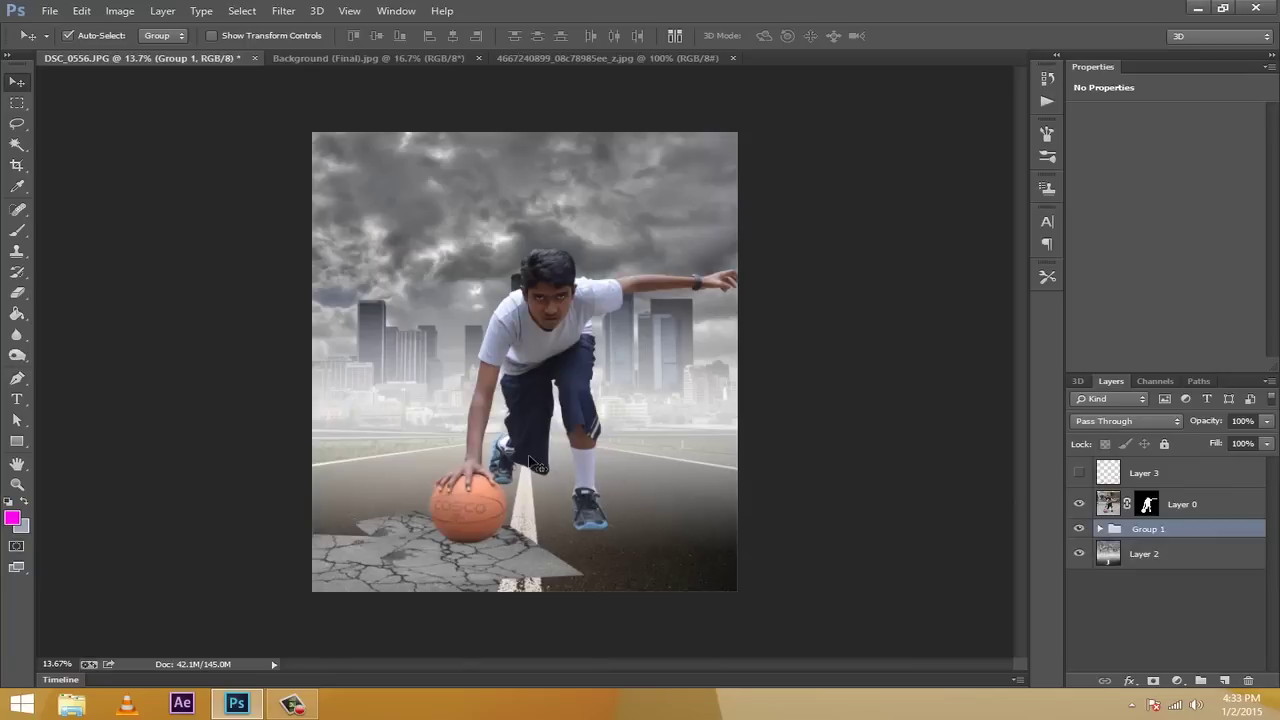
drag(460, 550, 463, 534)
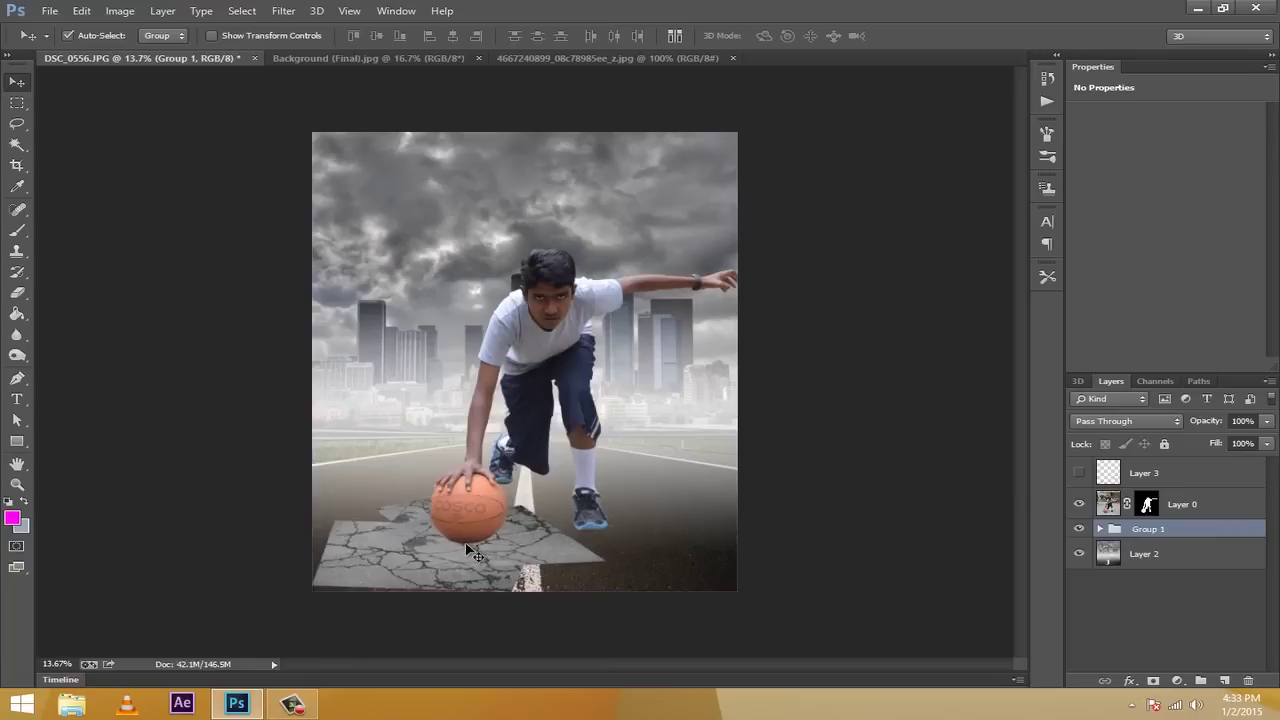
drag(403, 551, 395, 550)
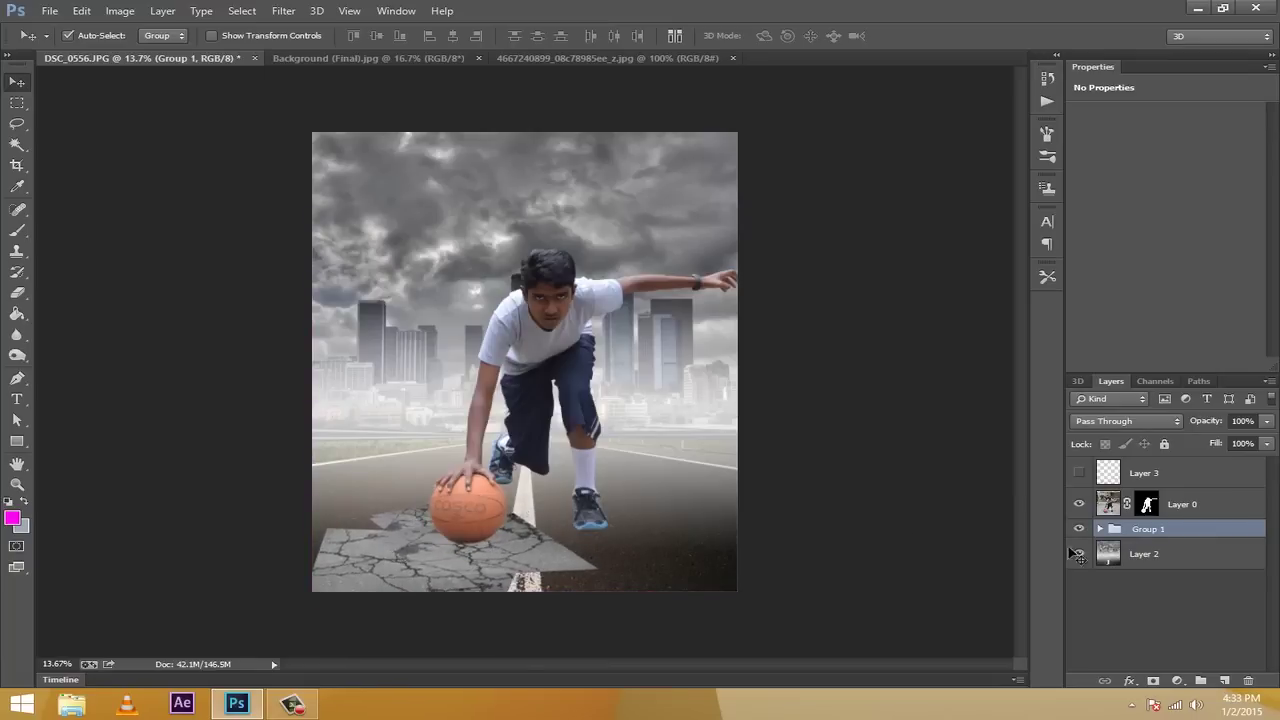
Try the Linear Dodge (Add) blend mode on Group 1
click(1140, 428)
click(1127, 537)
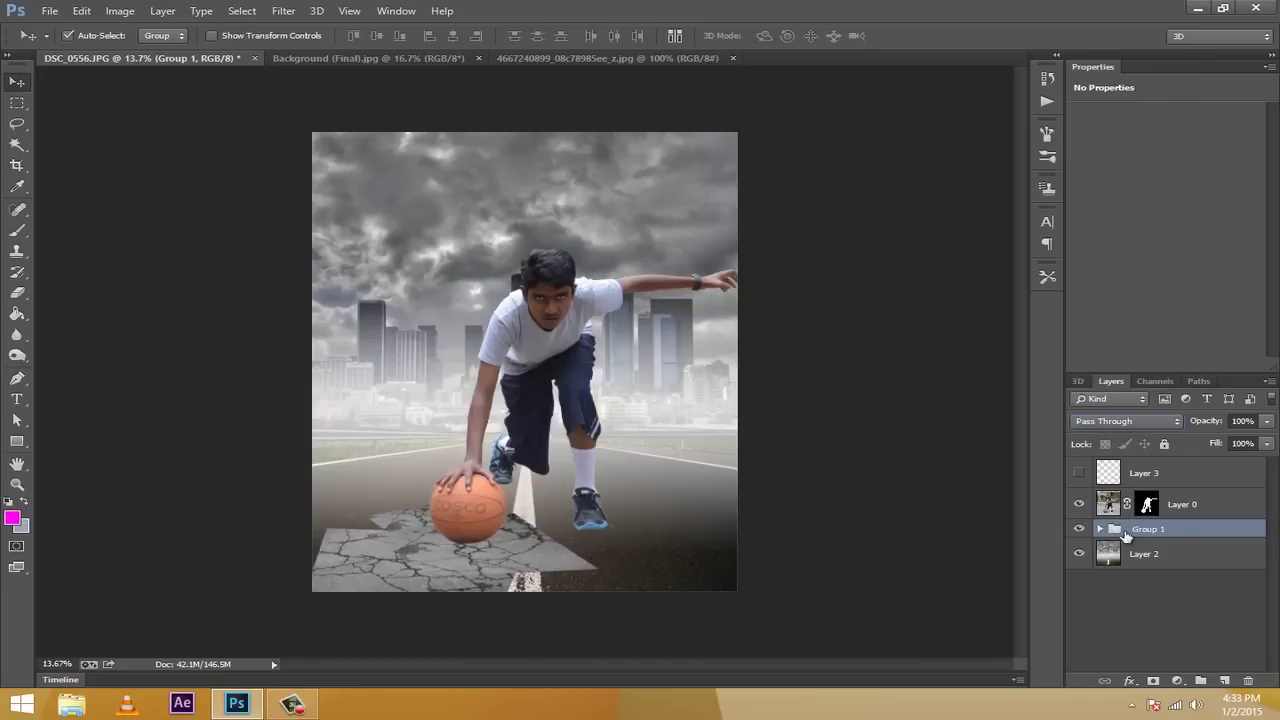
click(1135, 415)
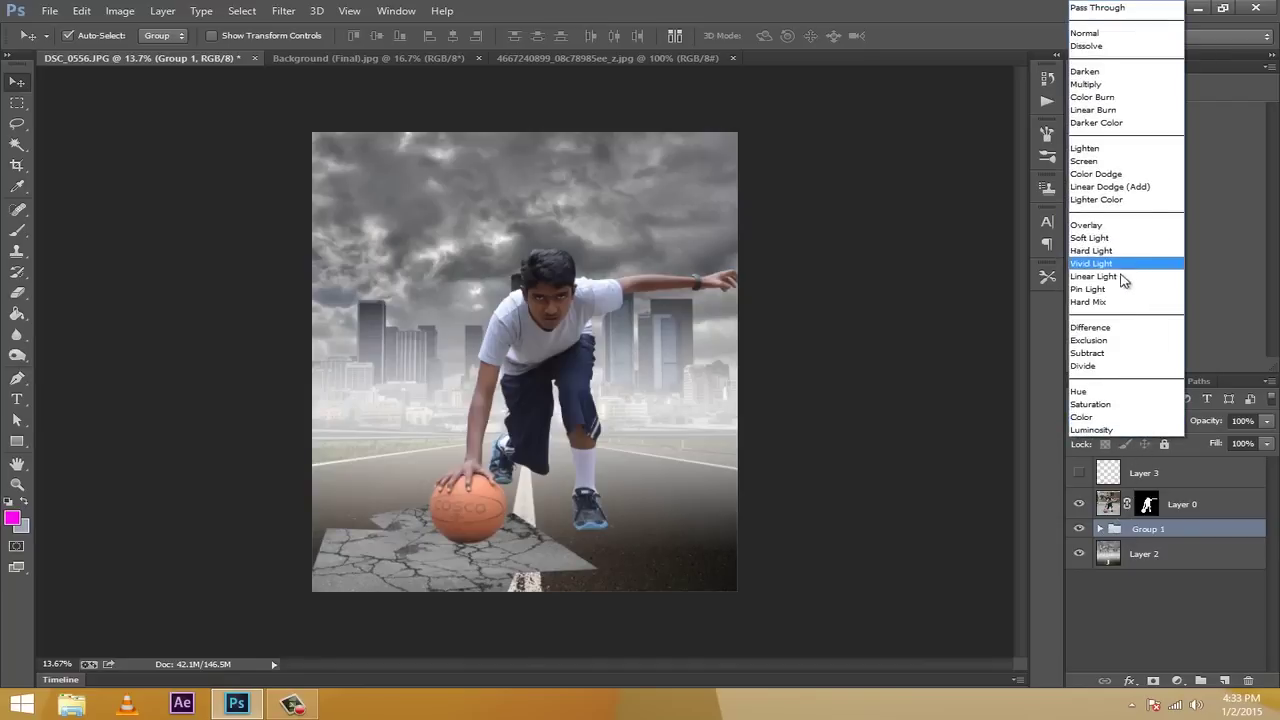
click(1110, 187)
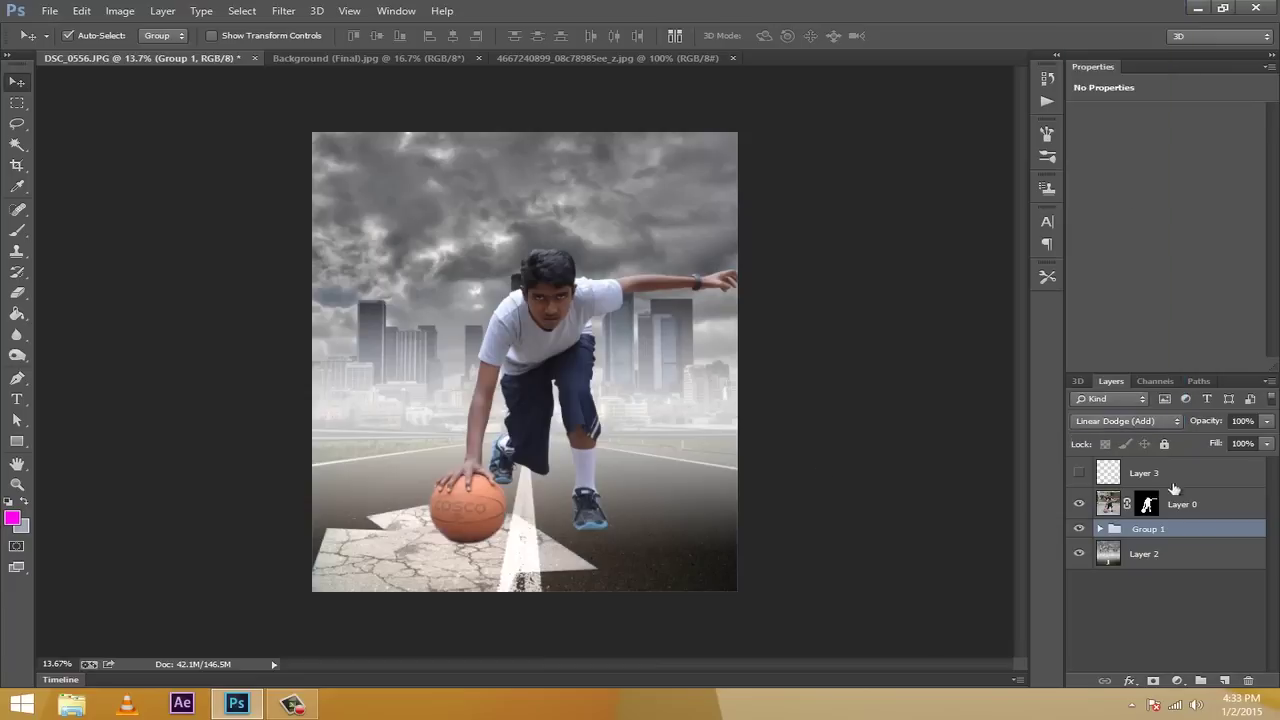
Set Group 1's blend mode to Linear Light and nudge the cracks into place beneath the basketball
click(1165, 421)
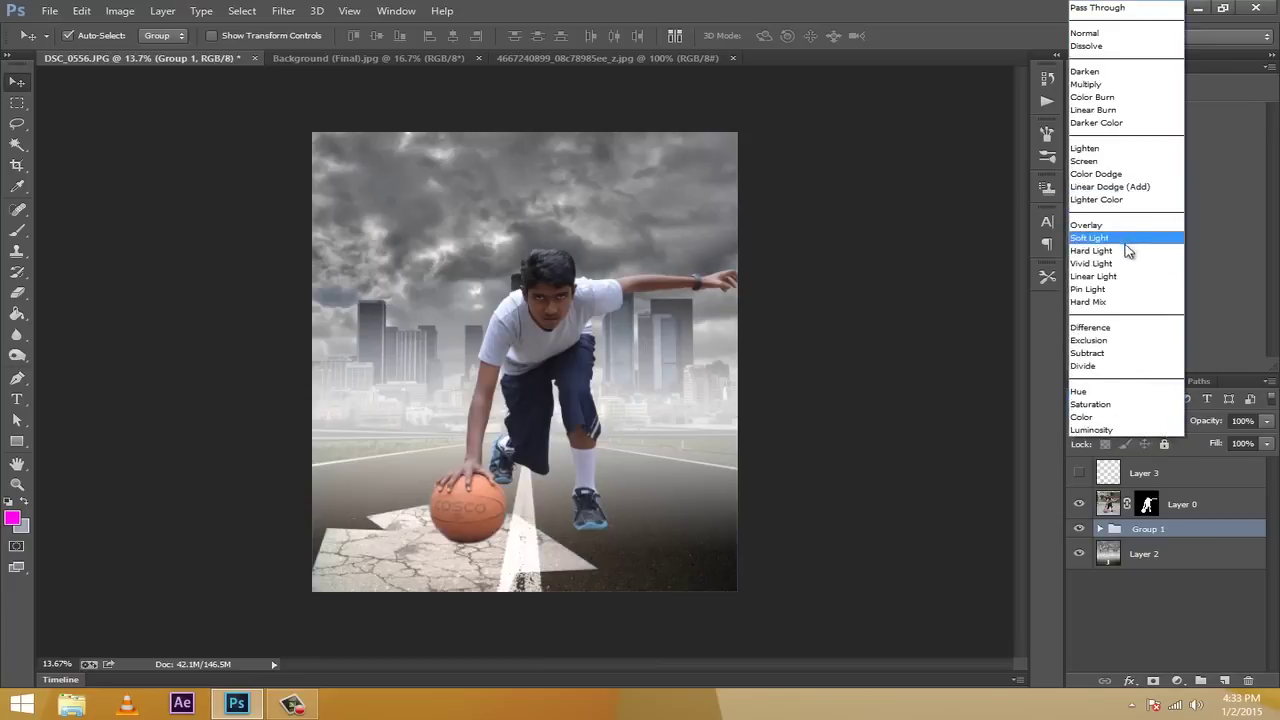
click(1130, 276)
drag(447, 566, 554, 555)
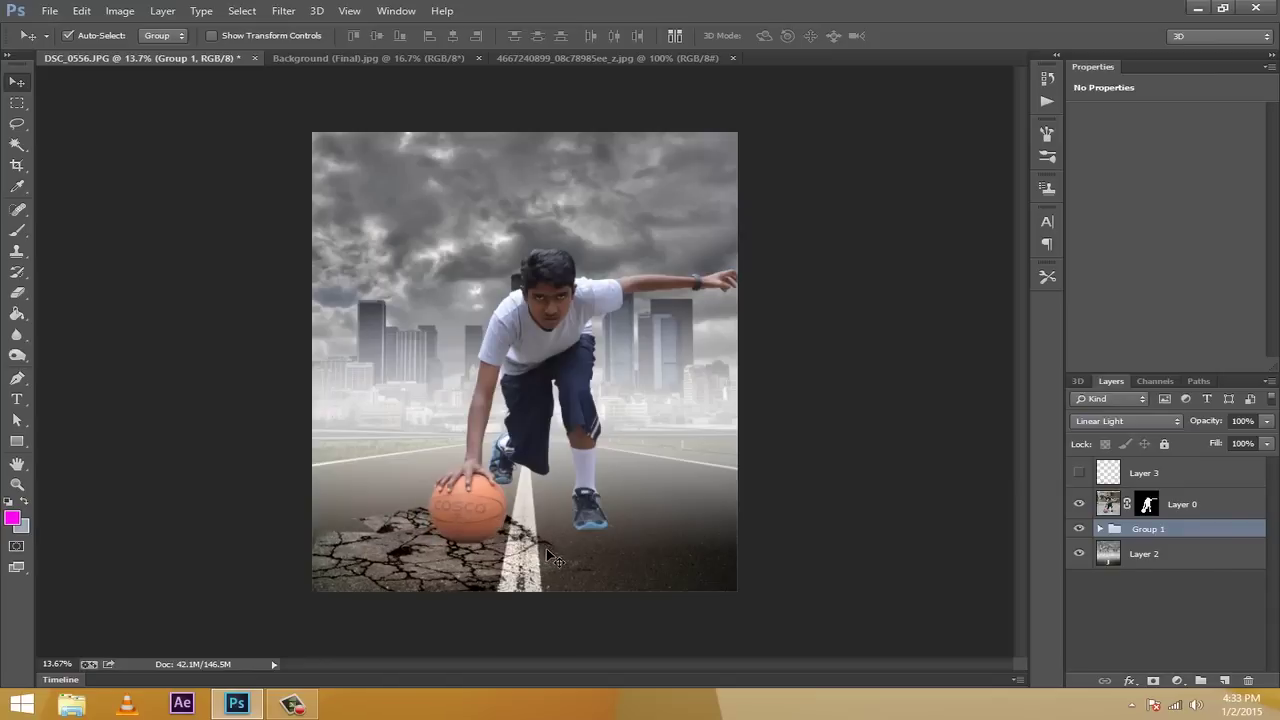
mouse_move(458, 567)
mouse_down()
mouse_move(480, 521)
mouse_move(462, 566)
mouse_up()
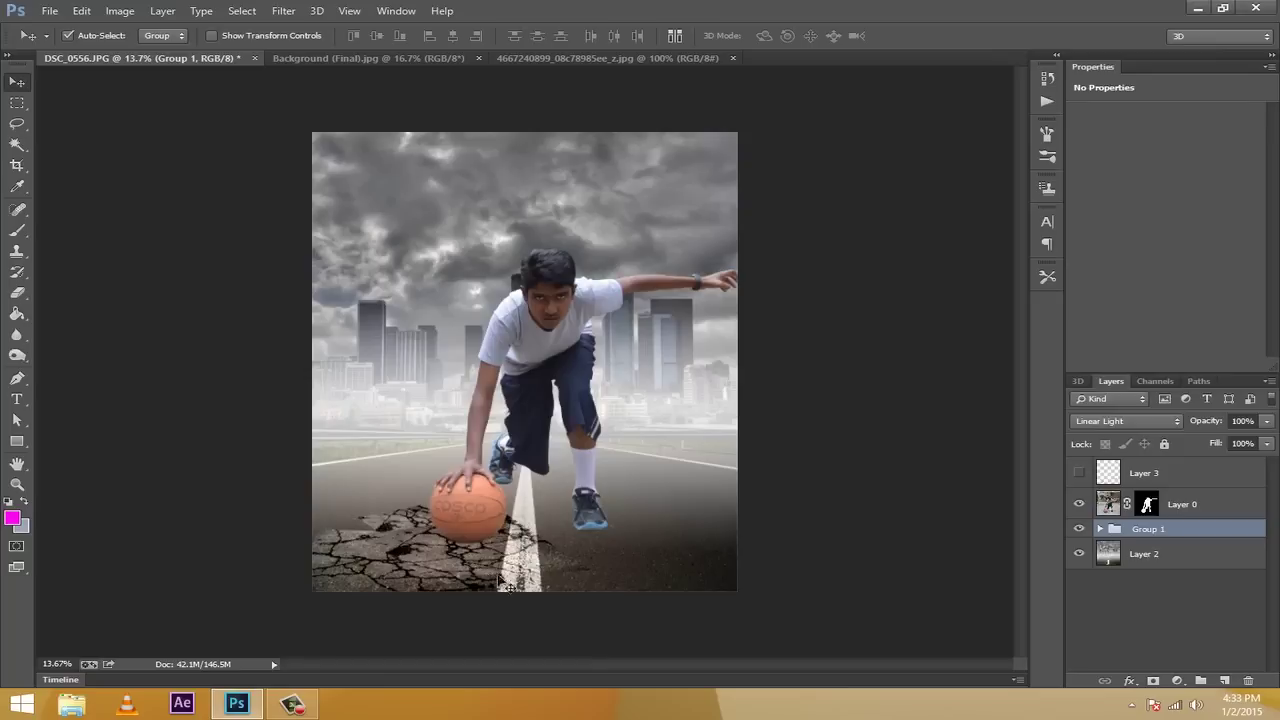
Lower the opacity of Group 1 to 85%
click(1265, 445)
mouse_move(1266, 461)
mouse_down()
mouse_move(1233, 460)
mouse_move(1277, 459)
mouse_move(1251, 444)
mouse_up()
click(1266, 421)
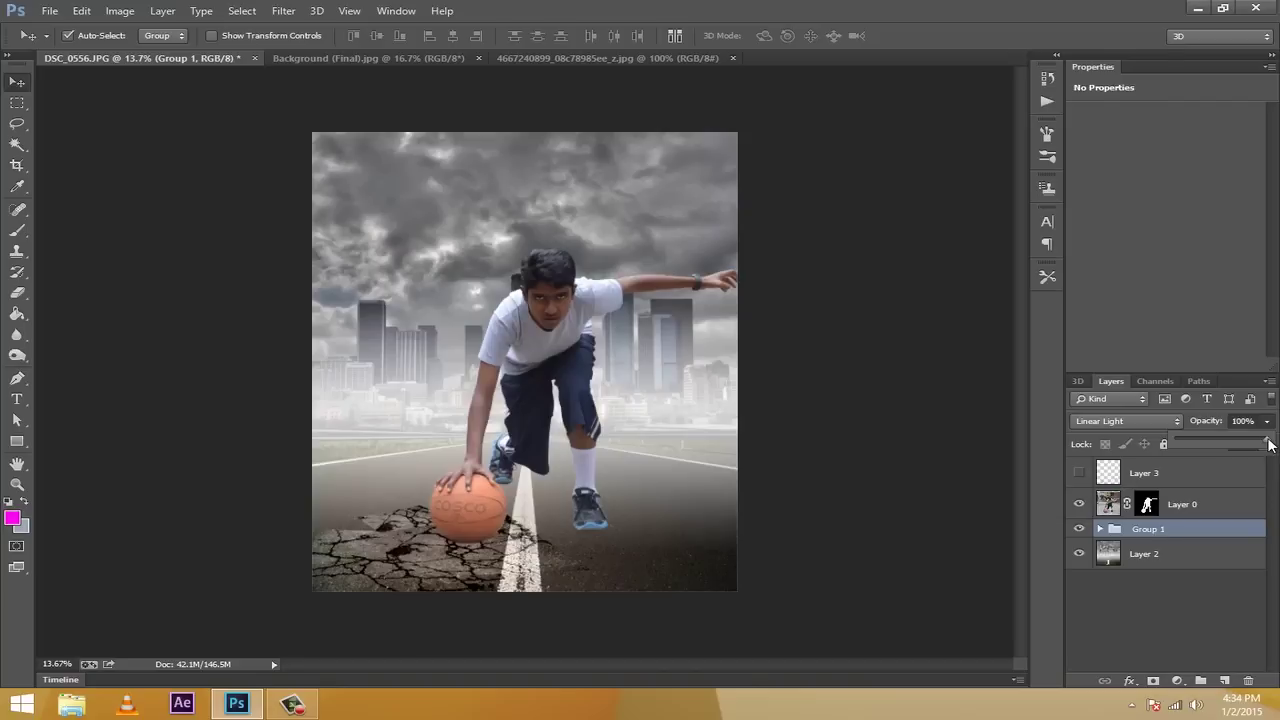
drag(1270, 444, 1235, 424)
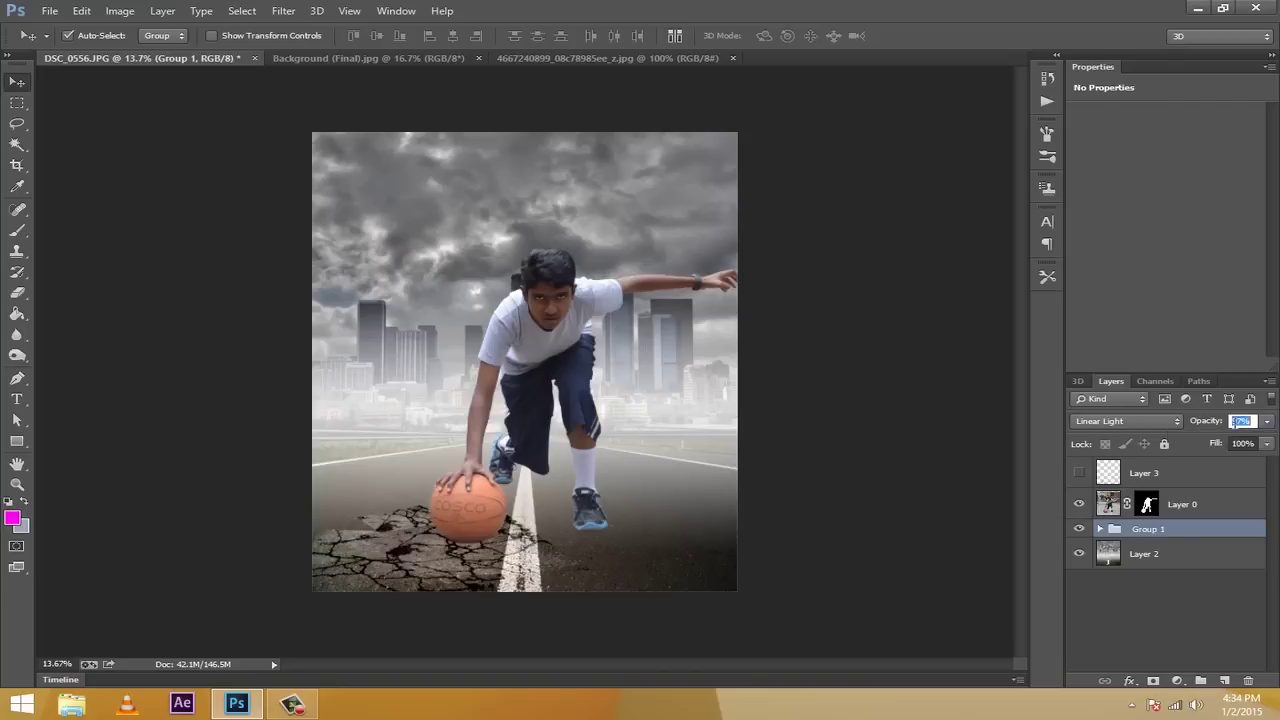
text(85)
key(Return)
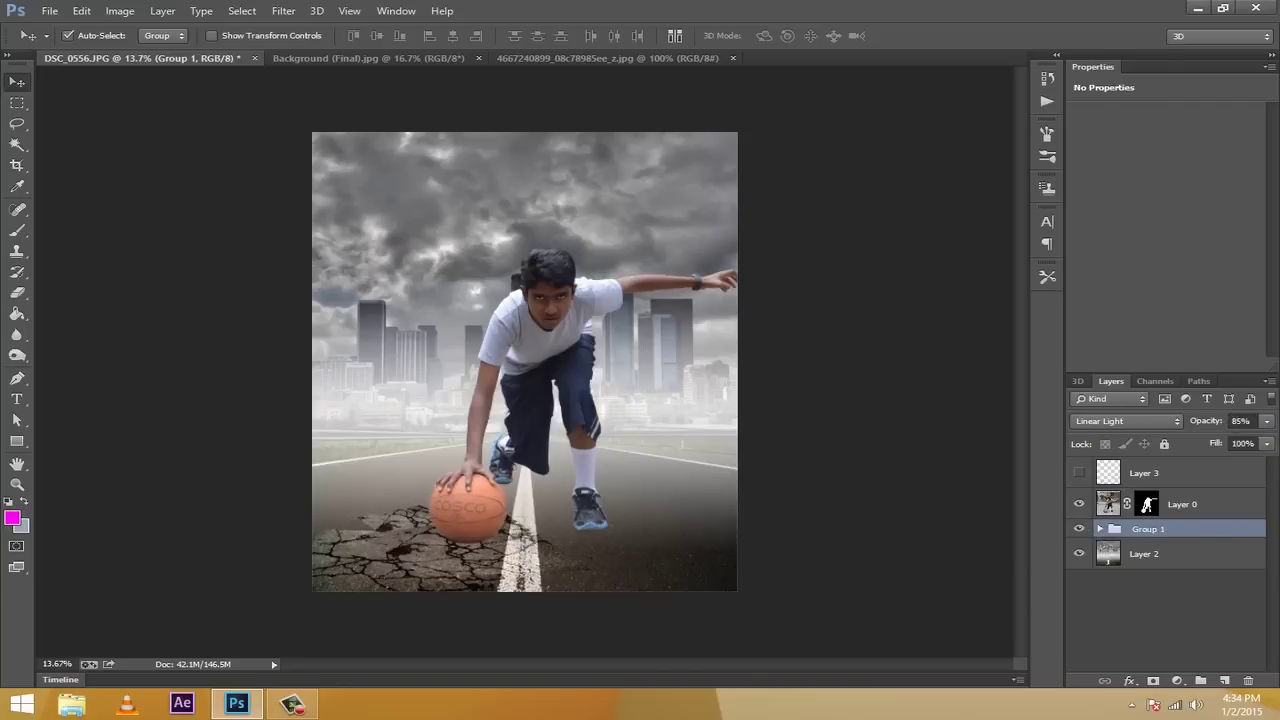
Add a layer mask to Group 1 and ready the Brush tool with black as the foreground color
click(1153, 681)
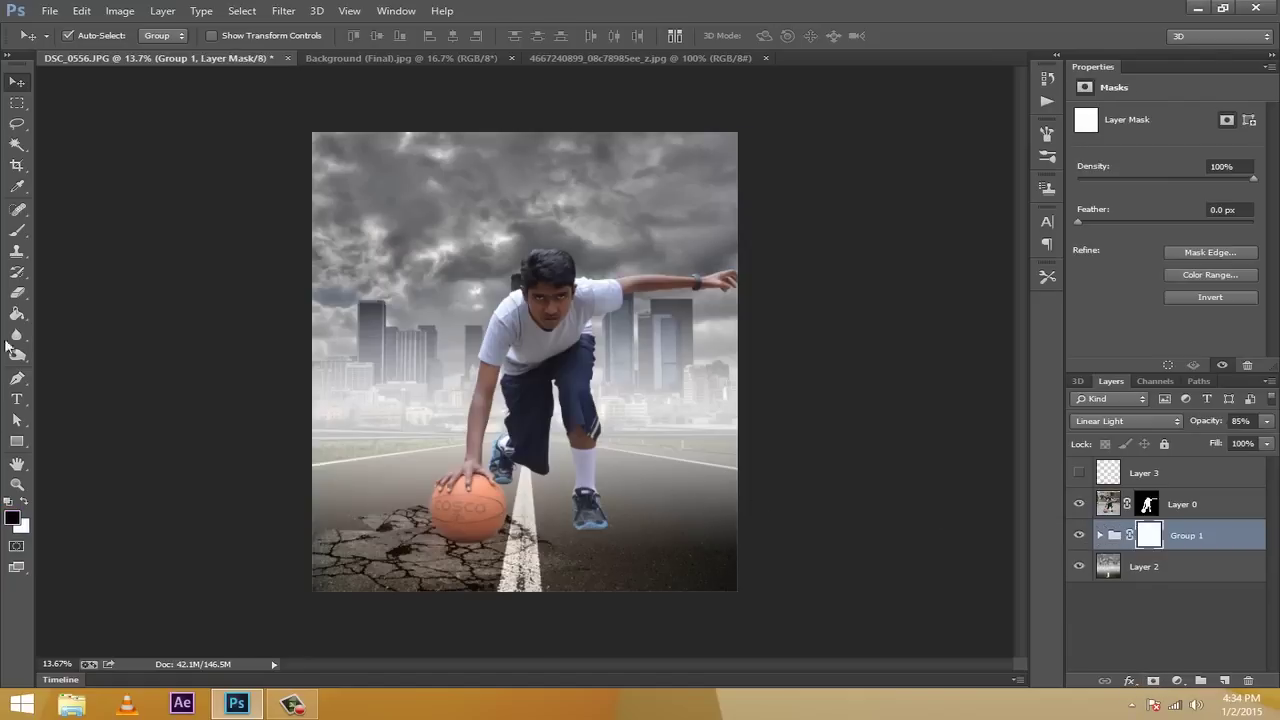
click(18, 233)
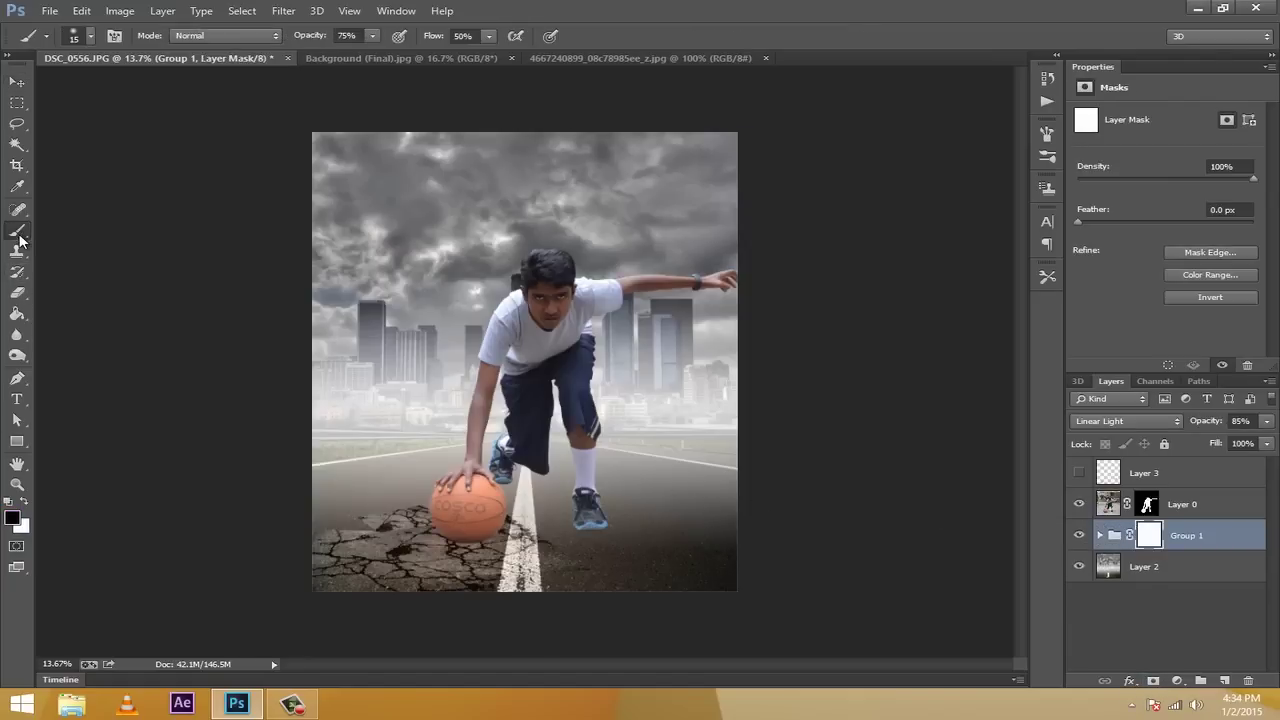
click(14, 518)
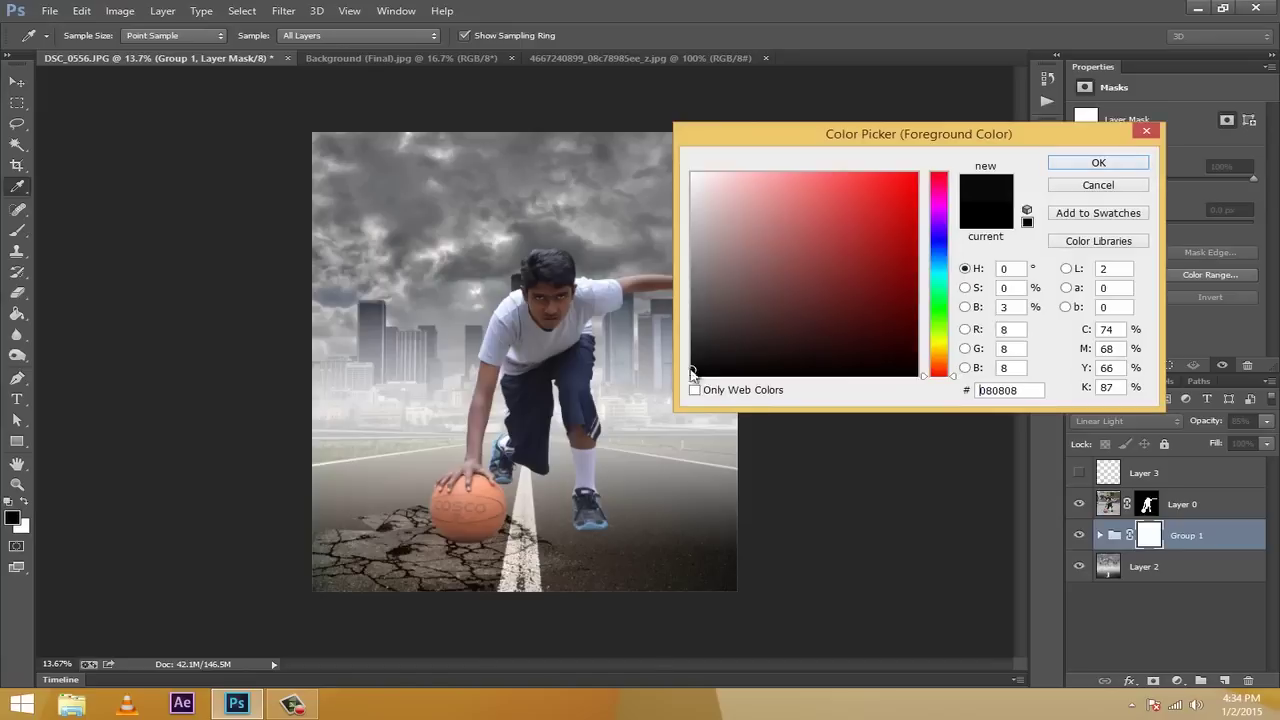
click(1110, 165)
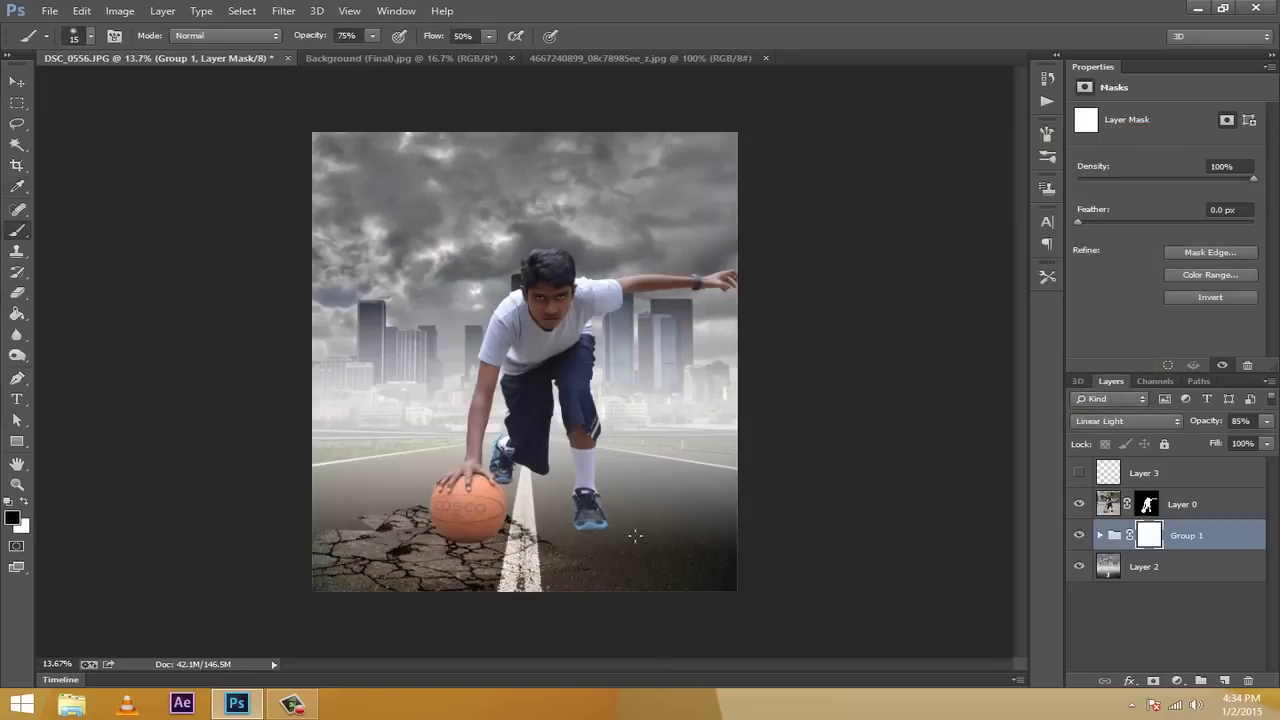
Fade the outer edges of the cracks on Group 1's mask with a 400-size brush at 50% opacity
click(355, 36)
text(50)
key(Return)
key(bracketright)
key(bracketright)
mouse_move(550, 545)
mouse_down()
mouse_move(575, 578)
mouse_move(563, 566)
mouse_move(559, 576)
mouse_move(553, 535)
mouse_up()
mouse_move(354, 515)
mouse_down()
mouse_move(322, 539)
mouse_move(319, 525)
mouse_move(373, 496)
mouse_move(373, 514)
mouse_move(414, 497)
mouse_move(340, 513)
mouse_move(372, 513)
mouse_up()
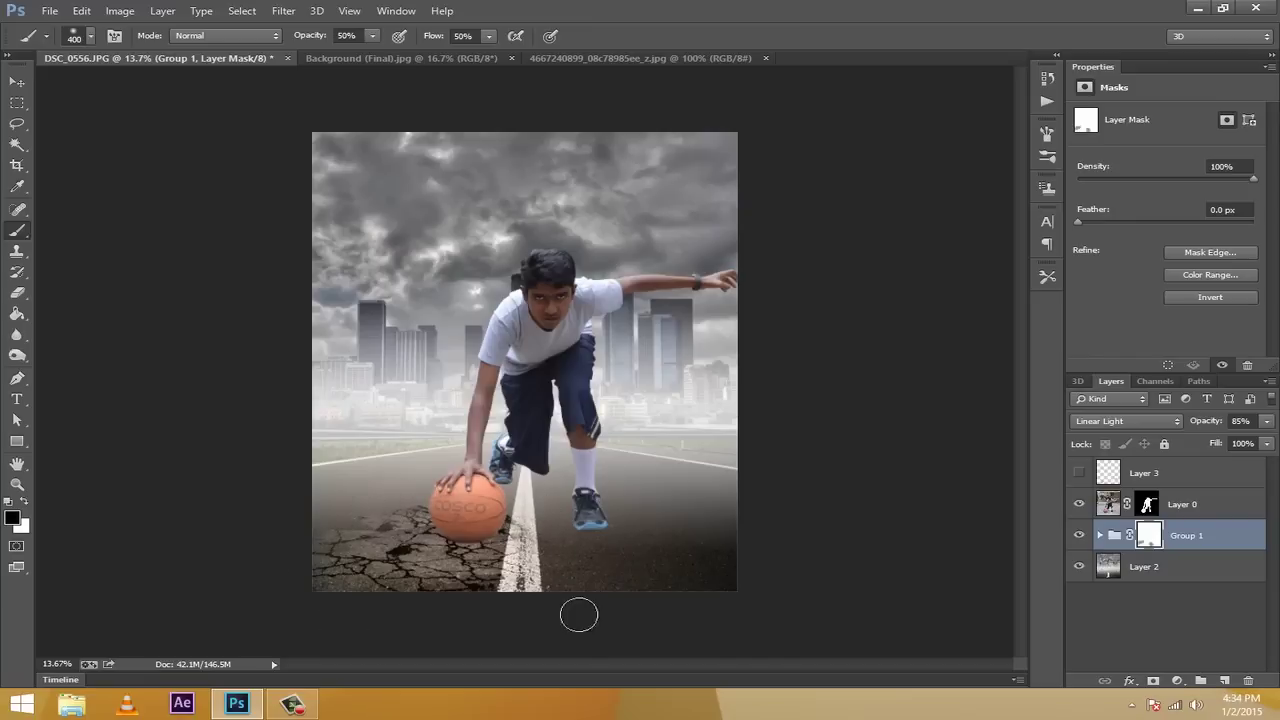
click(637, 575)
Move the boy and basketball on Layer 0 left and slightly down so the ball sits over the cracked asphalt
click(1173, 507)
key(v)
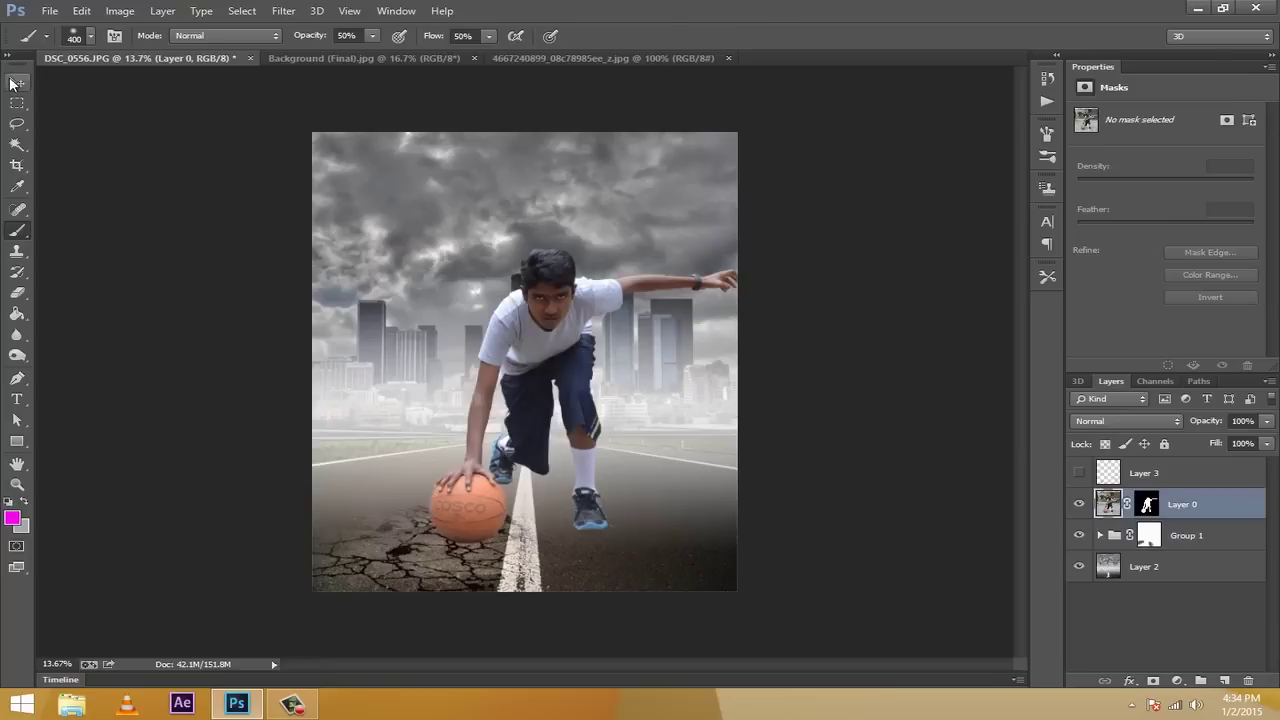
drag(558, 334, 508, 371)
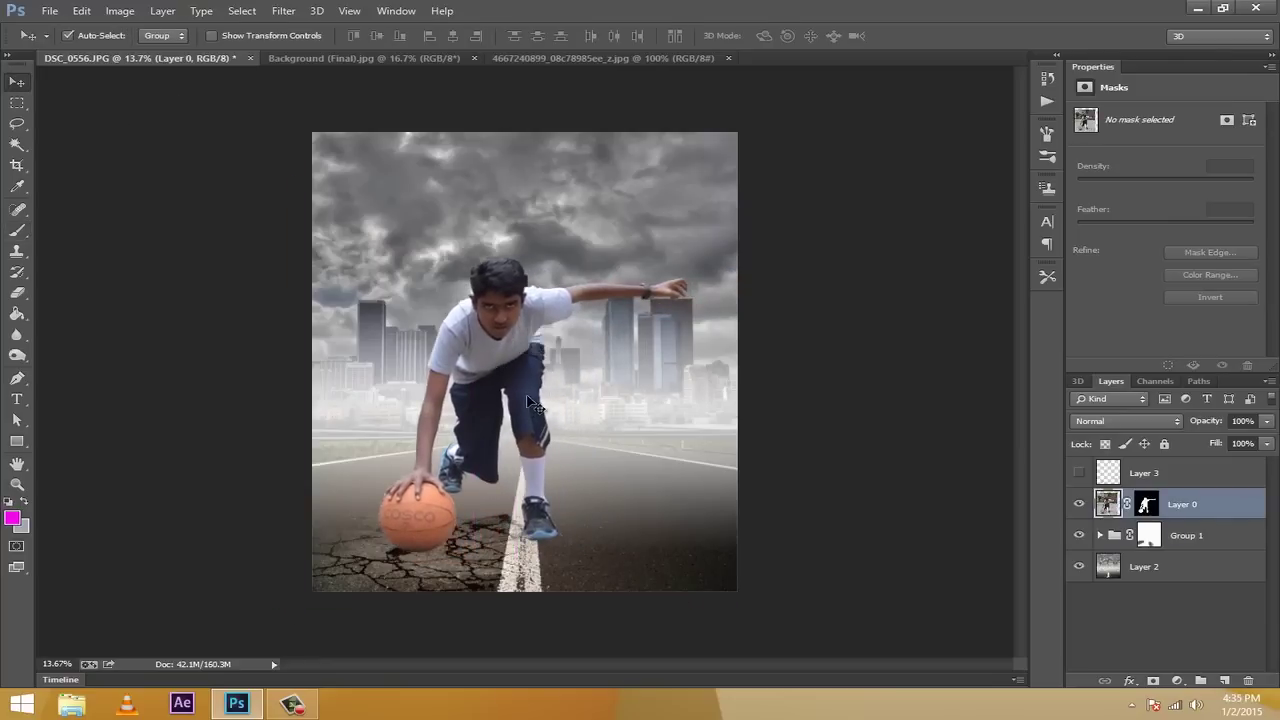
drag(533, 401, 514, 378)
Paint white on Group 1's mask to restore the cracks left of the basketball
click(1215, 538)
click(24, 504)
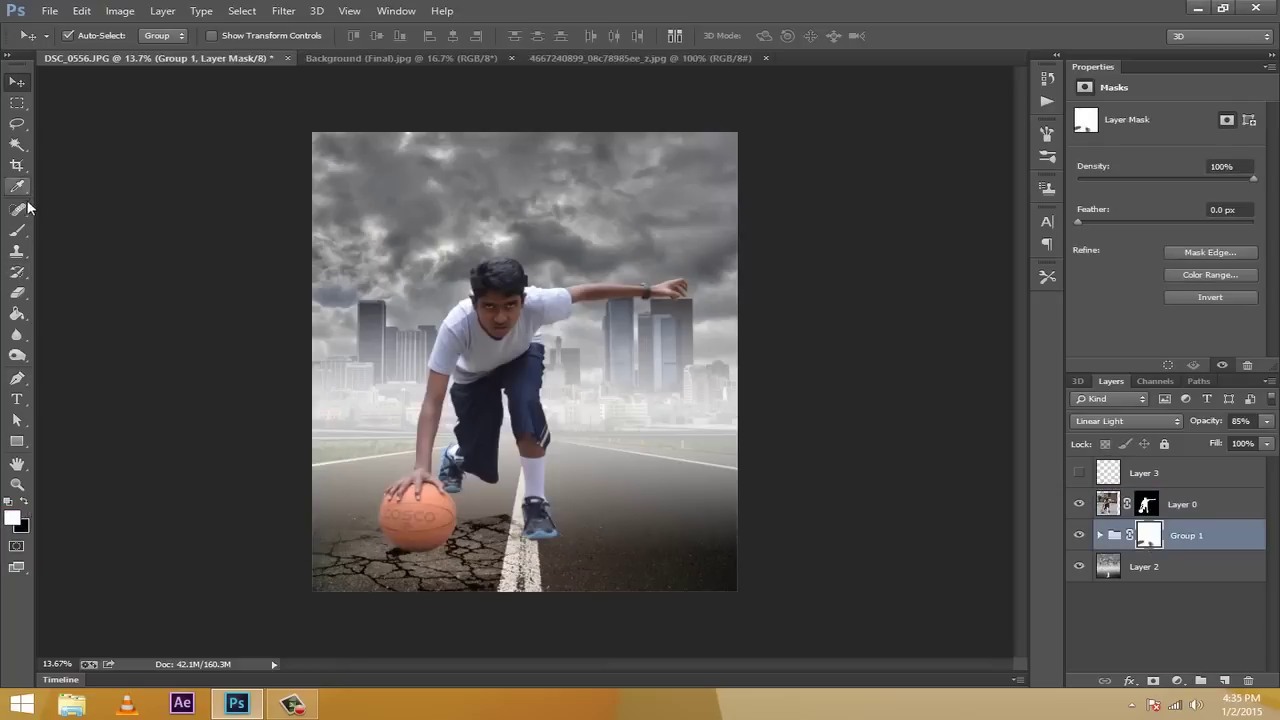
click(17, 230)
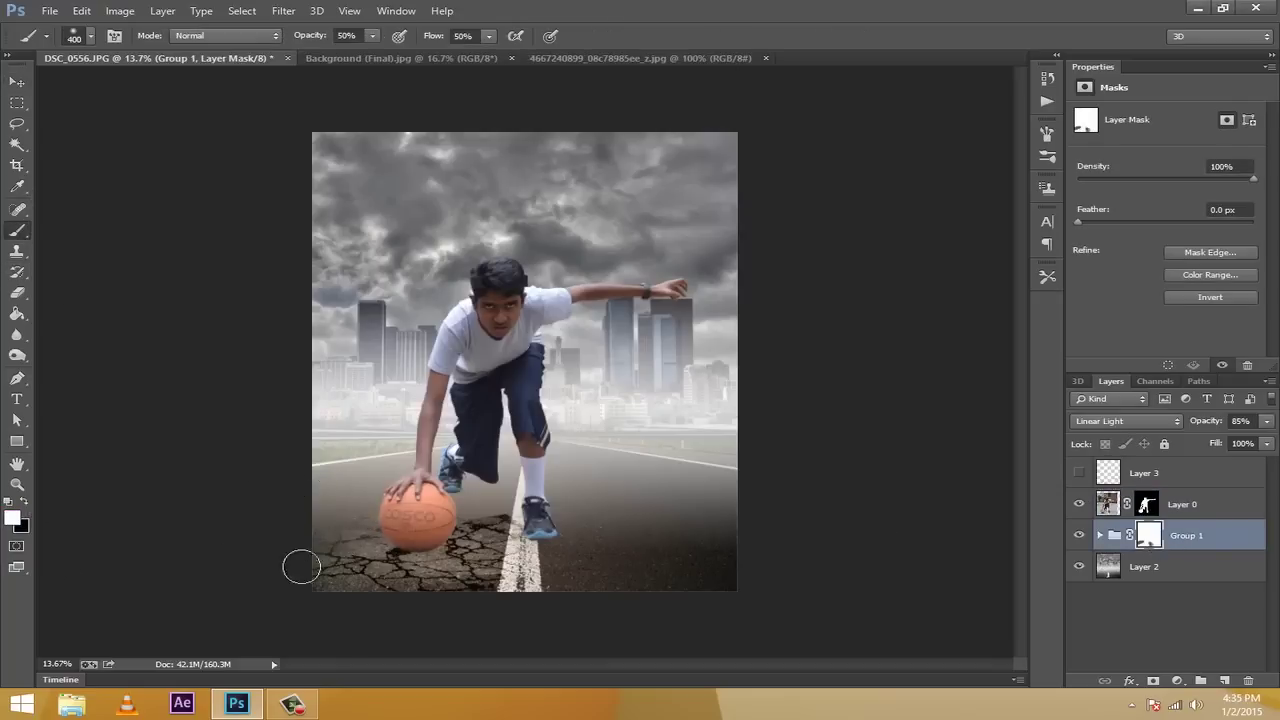
mouse_move(271, 566)
mouse_down()
mouse_move(338, 539)
mouse_move(380, 558)
mouse_move(348, 572)
mouse_move(373, 531)
mouse_up()
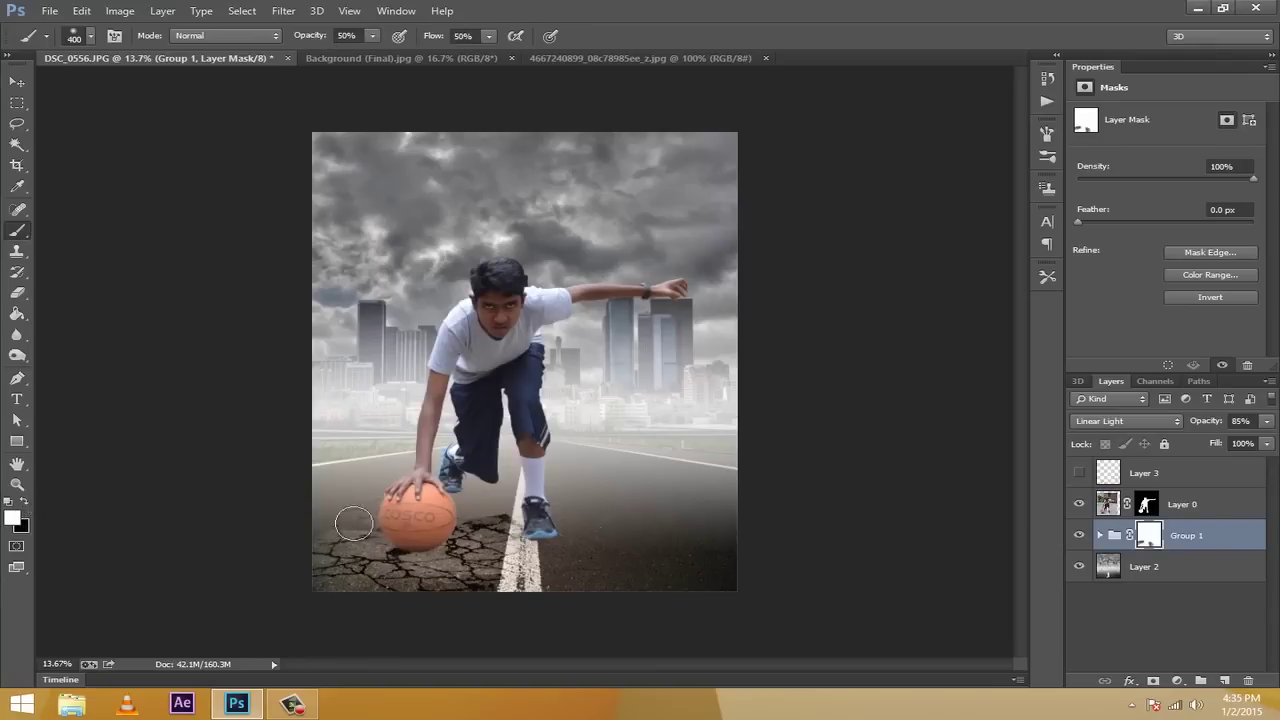
Soften the cracks beside the ball and near the white road line by painting black on Group 1's mask at 30% opacity and 30% flow
click(23, 502)
click(346, 36)
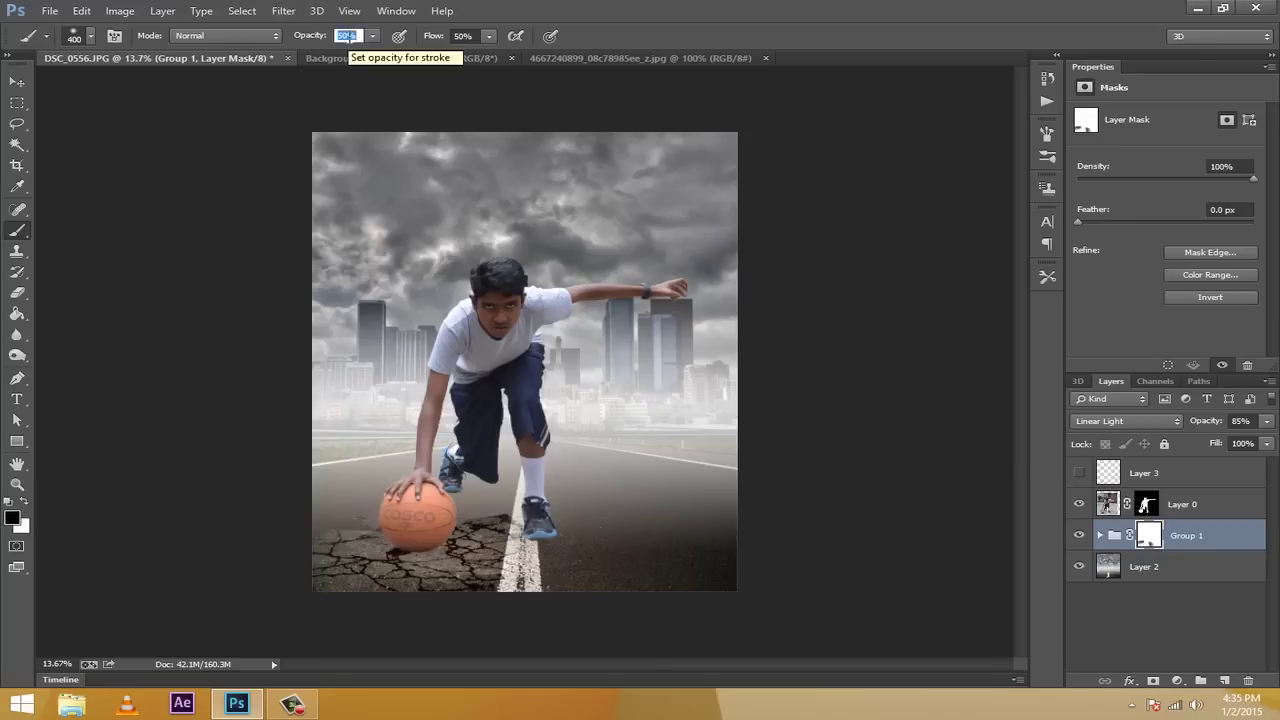
text(30)
key(Return)
click(459, 36)
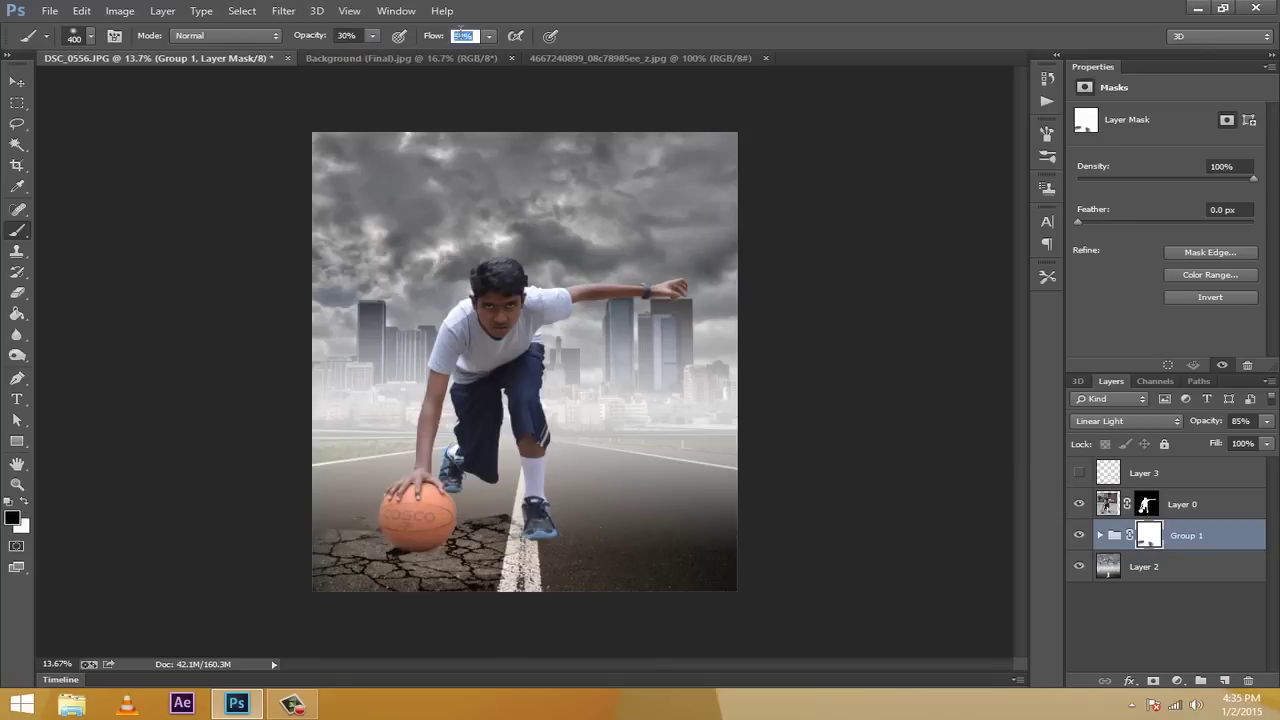
text(30)
key(Return)
mouse_move(335, 525)
mouse_down()
mouse_move(320, 526)
mouse_move(350, 503)
mouse_move(351, 540)
mouse_up()
mouse_move(510, 572)
mouse_down()
mouse_move(508, 513)
mouse_move(505, 532)
mouse_move(514, 522)
mouse_move(524, 547)
mouse_move(536, 506)
mouse_move(523, 509)
mouse_move(584, 540)
mouse_move(614, 535)
mouse_move(574, 527)
mouse_move(529, 584)
mouse_move(526, 544)
mouse_move(552, 515)
mouse_move(578, 526)
mouse_move(521, 530)
mouse_move(502, 510)
mouse_move(533, 543)
mouse_move(514, 551)
mouse_move(508, 516)
mouse_up()
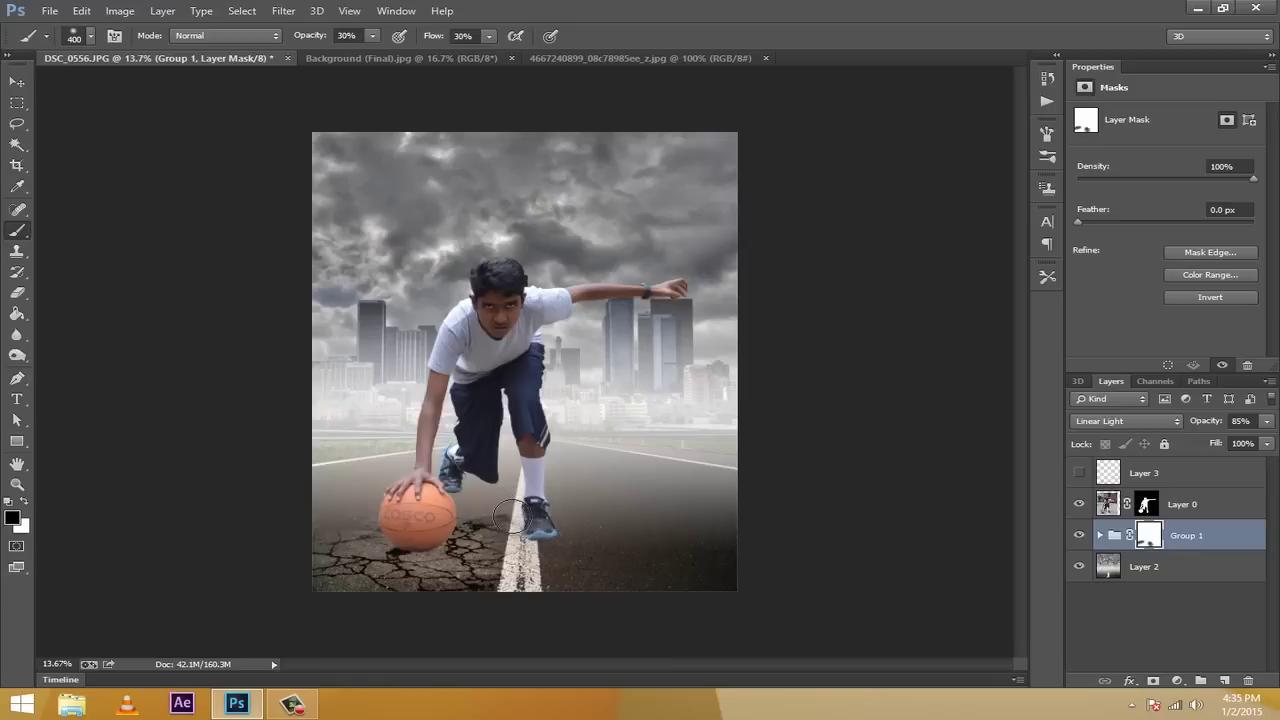
Show the magenta light and shadow sketch on Layer 3, shift it left to match the boy's position, and hide it again
click(1080, 474)
click(16, 83)
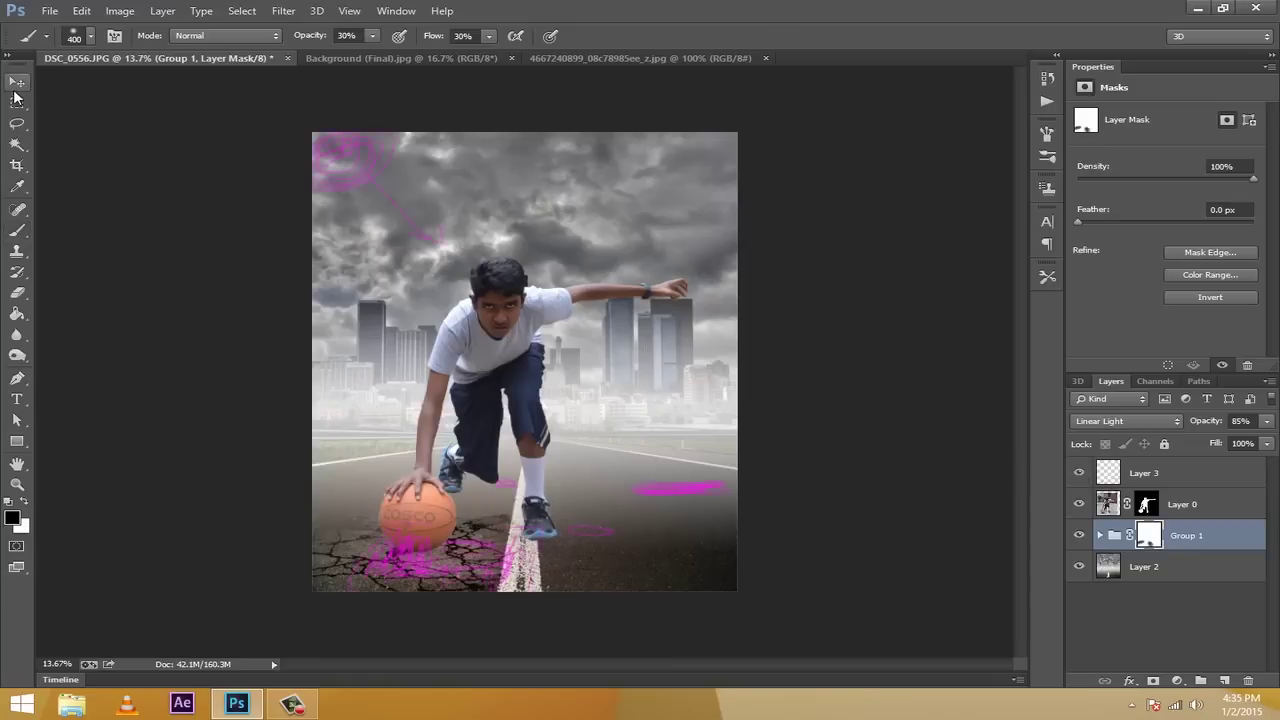
drag(356, 170, 320, 181)
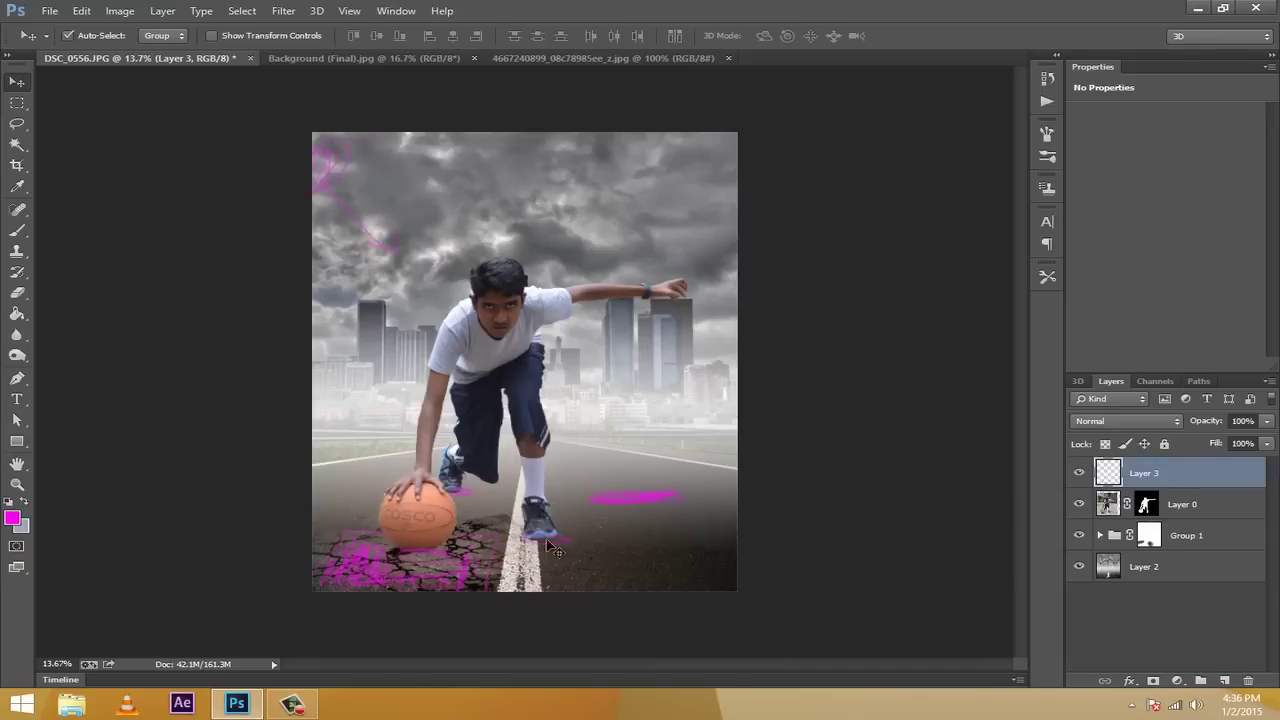
click(1078, 473)
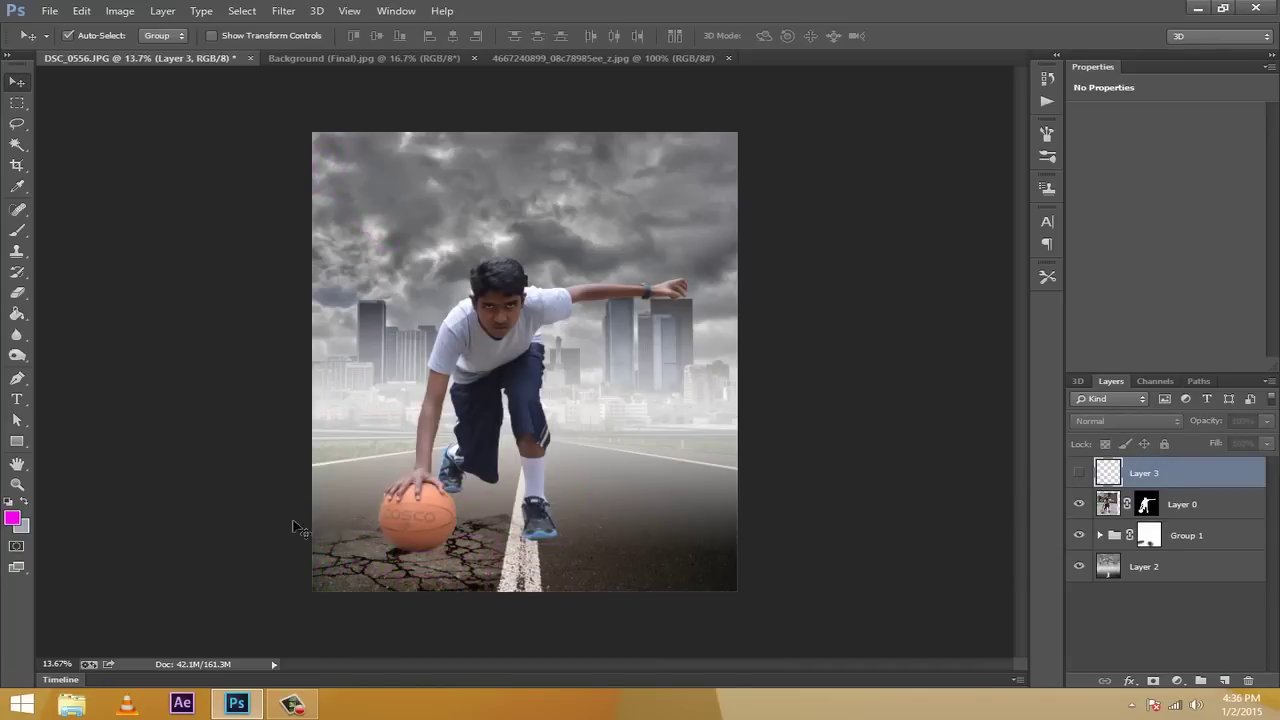
click(17, 230)
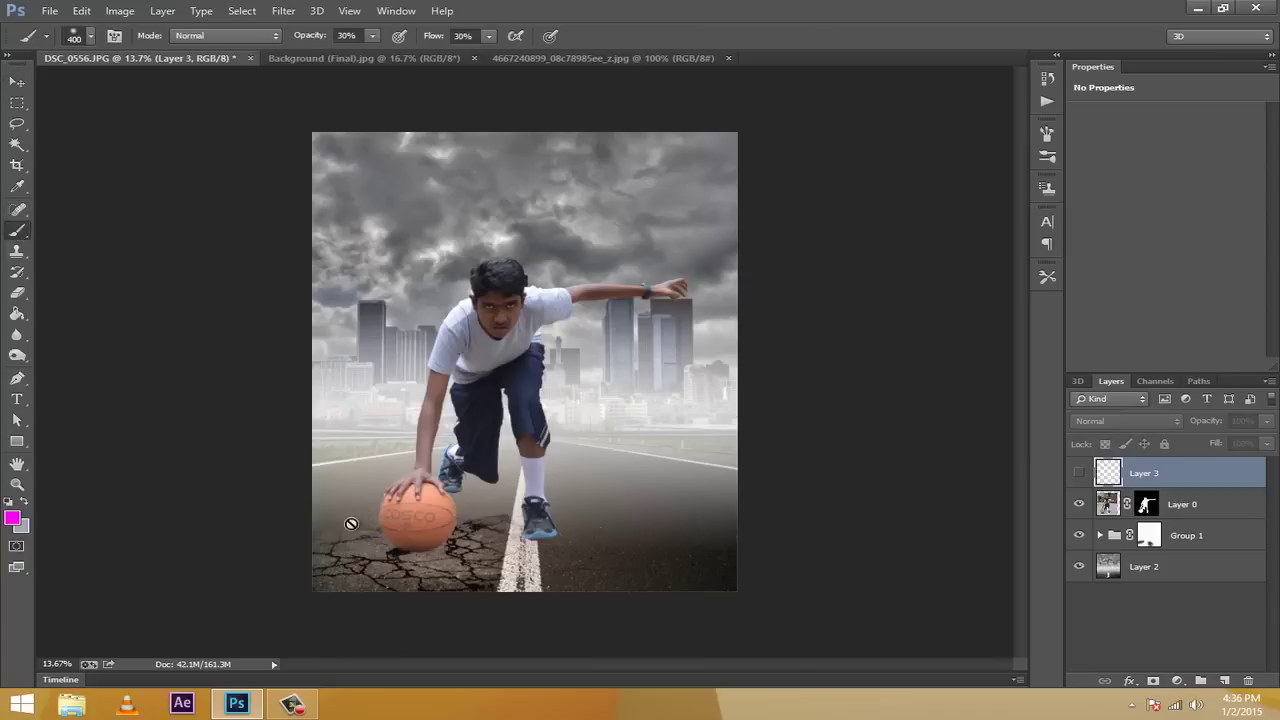
Add a new layer directly above Layer 0 and set the foreground color to black (000000)
click(1150, 540)
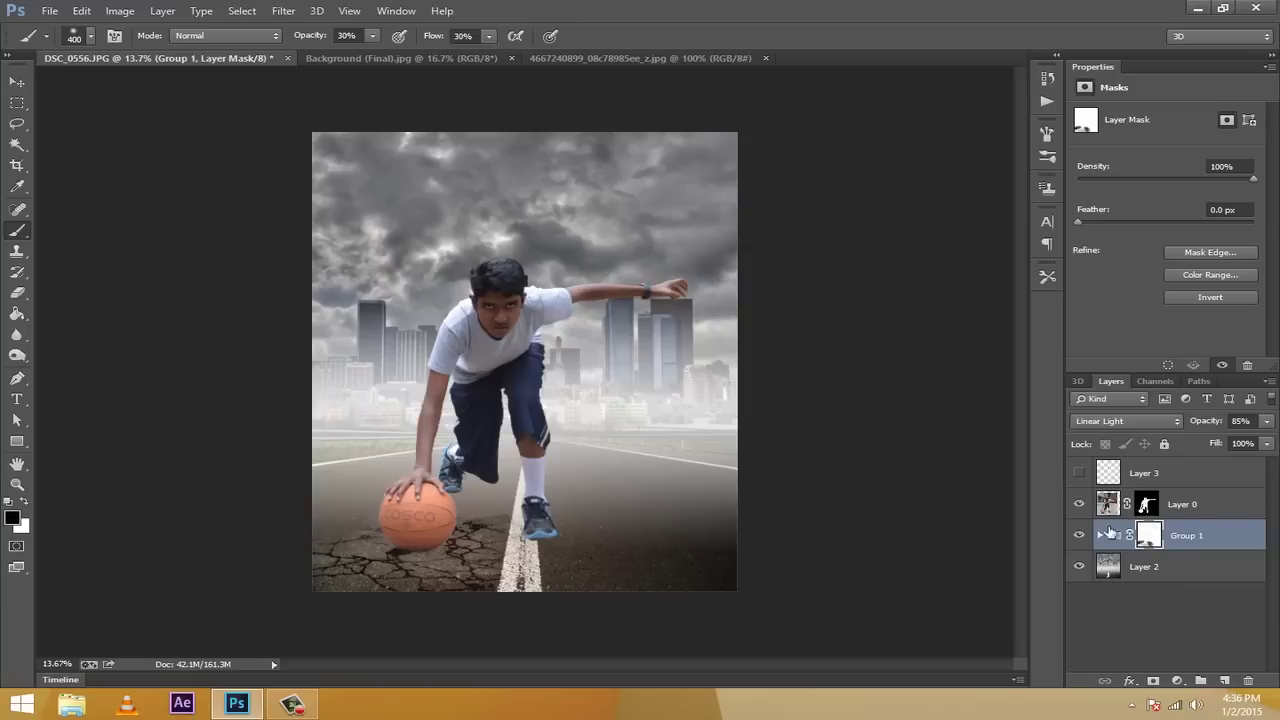
click(1193, 512)
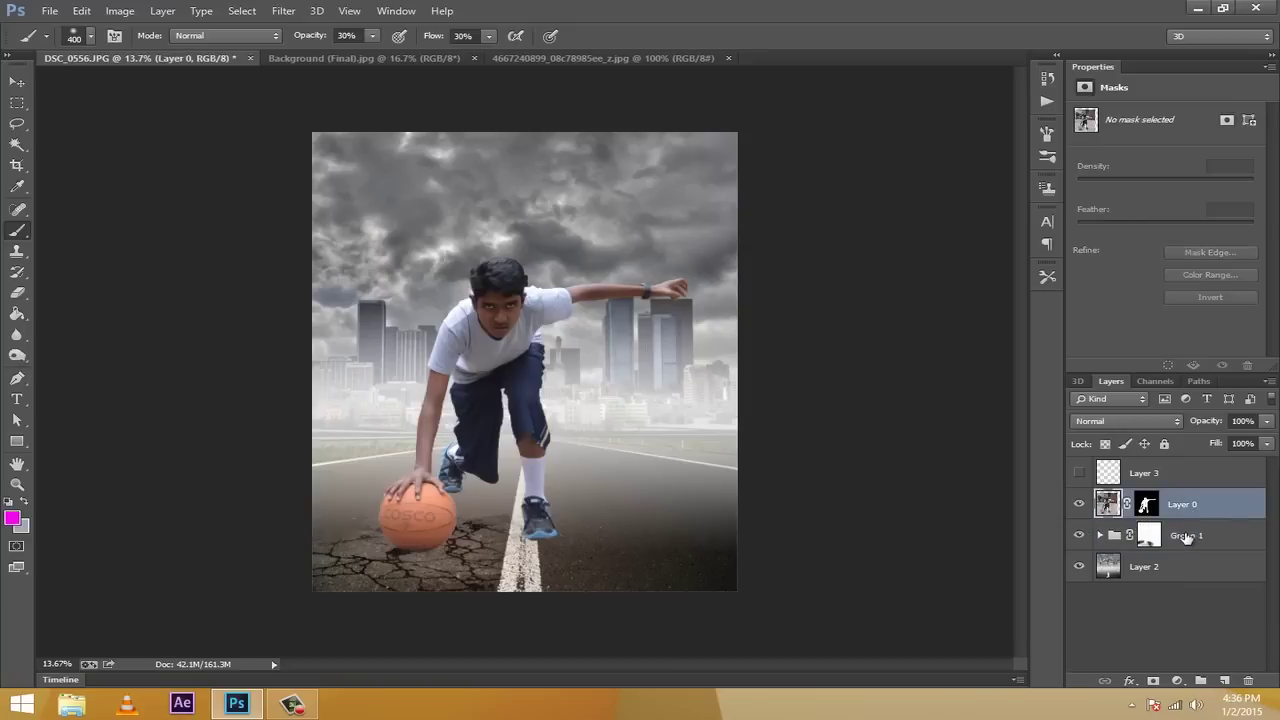
click(1190, 537)
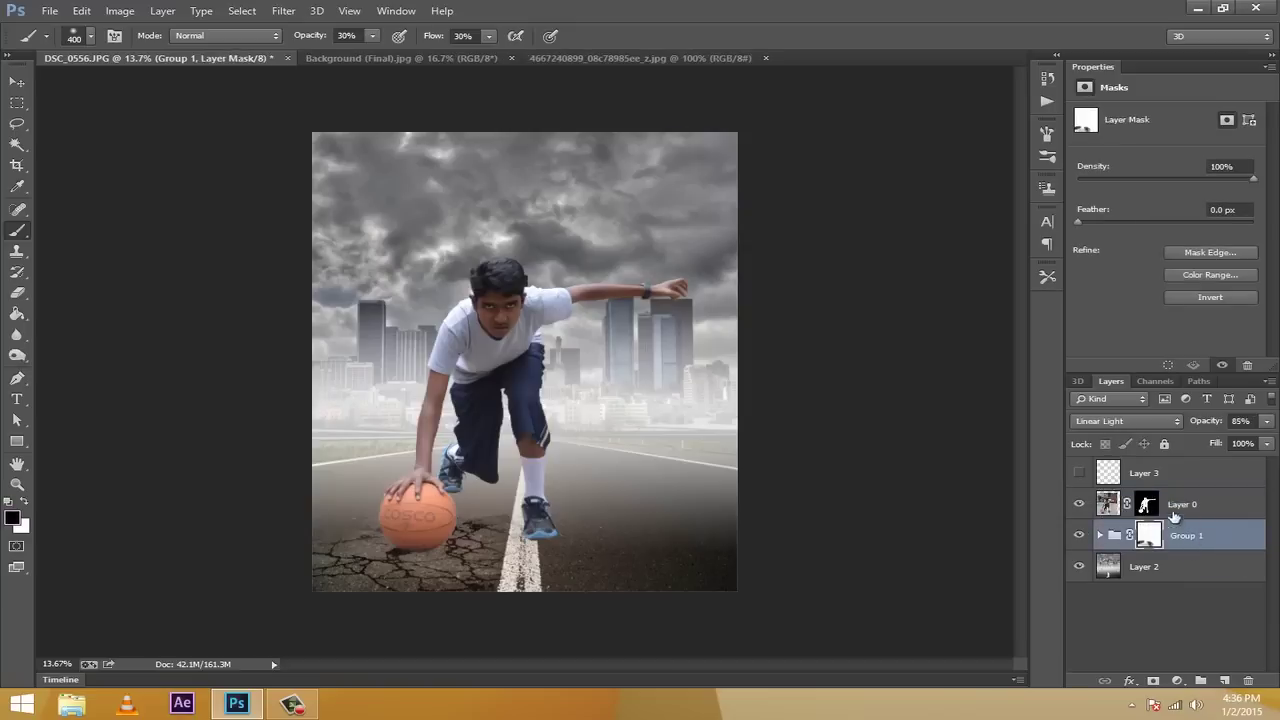
click(1197, 507)
click(1224, 681)
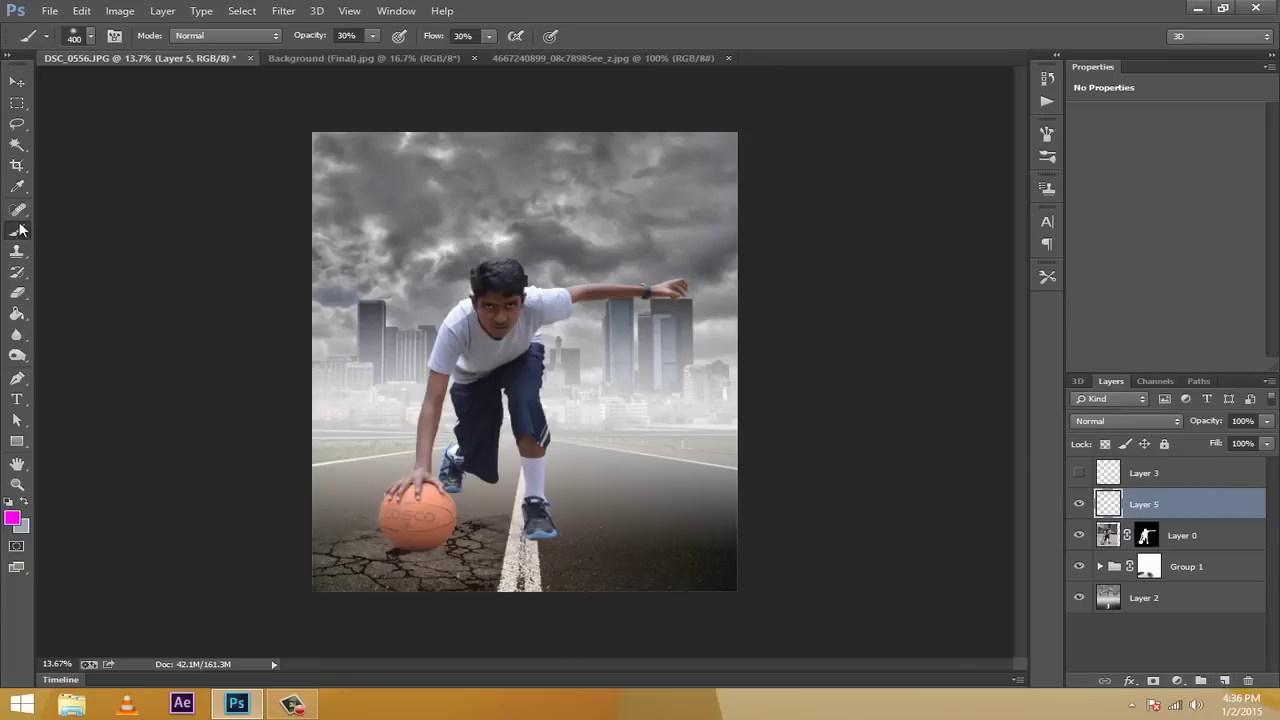
click(13, 518)
text(000000)
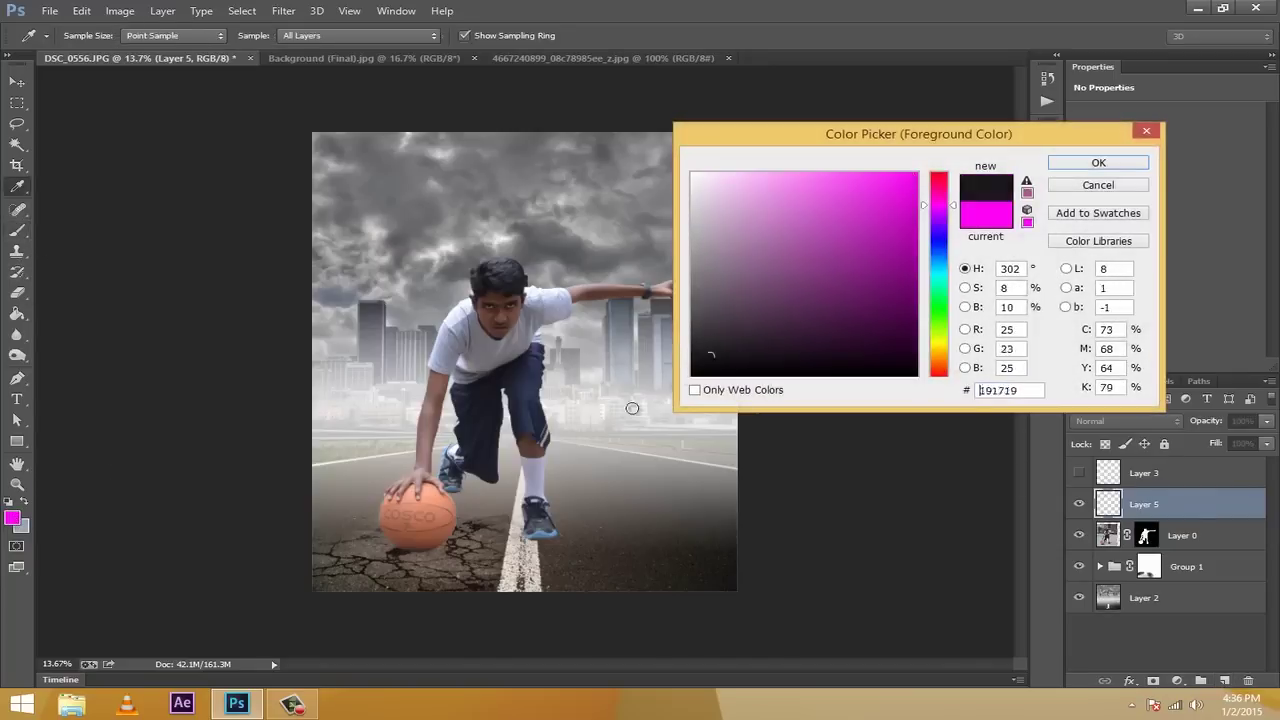
click(1090, 163)
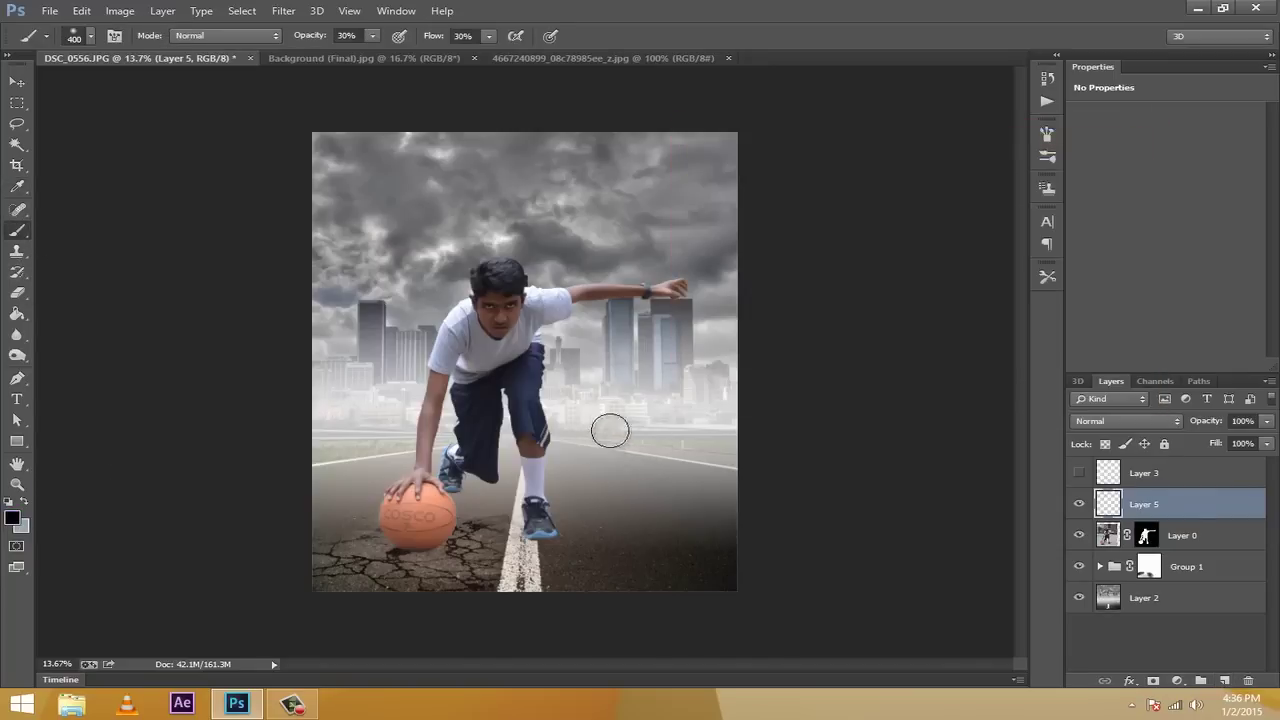
Set the brush to 50% opacity and 50% flow and paint soft black contact shadows around the boy's two shoes
click(347, 36)
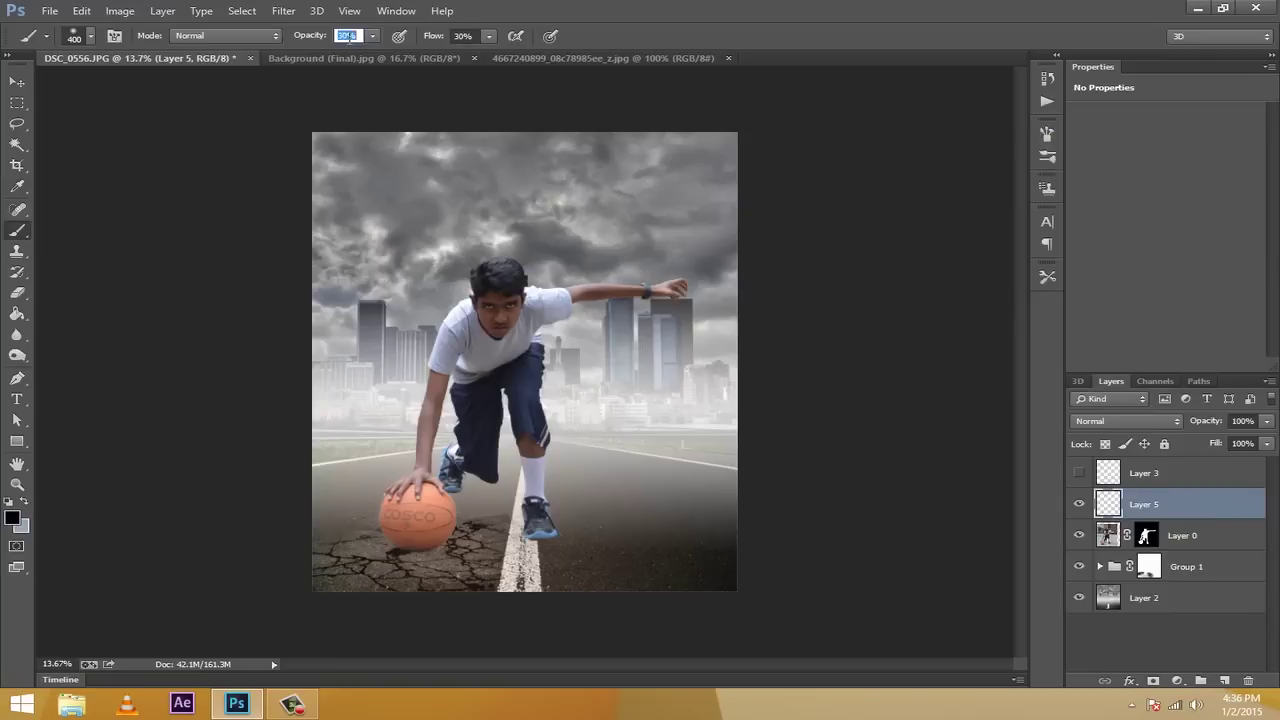
text(50)
key(Tab)
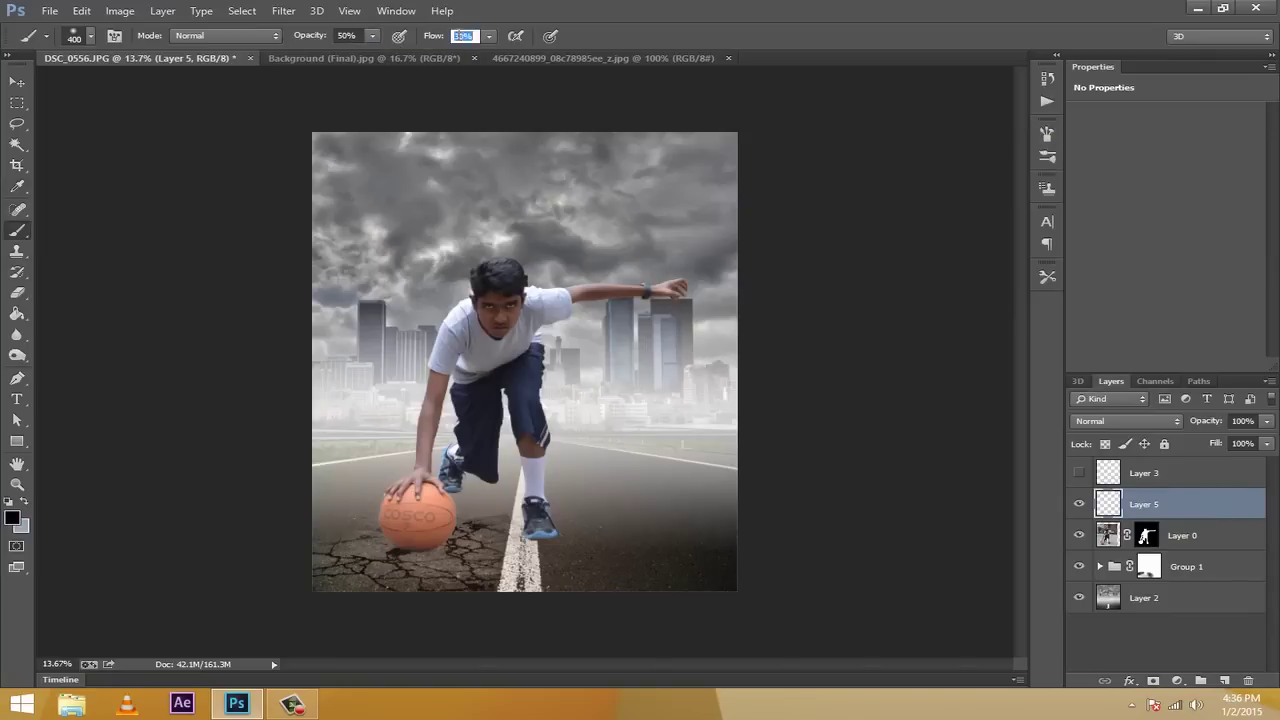
text(50)
key(Return)
mouse_move(546, 543)
mouse_down()
mouse_move(640, 538)
mouse_move(495, 528)
mouse_move(455, 489)
mouse_up()
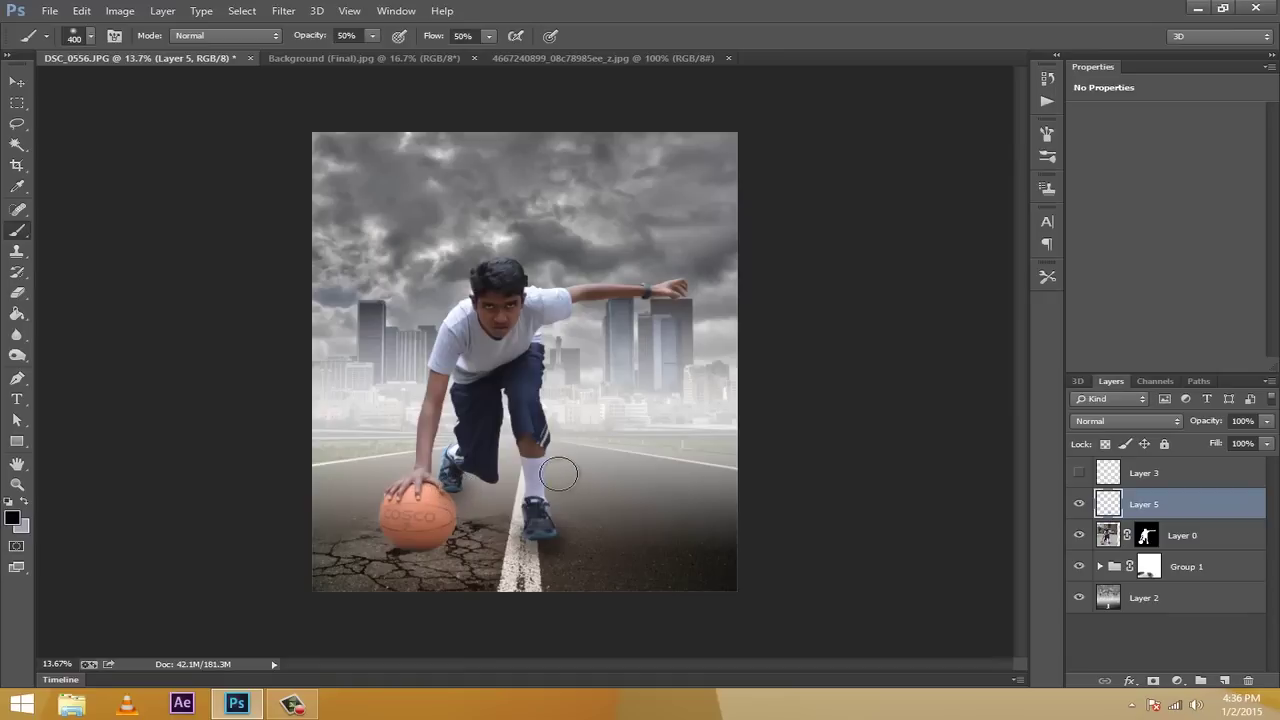
mouse_move(600, 492)
mouse_down()
mouse_move(591, 500)
mouse_move(662, 490)
mouse_up()
key(ctrl+z)
Reduce the brush size to 200 and paint a soft black contact shadow around the base of the basketball
key(bracketleft)
key(bracketleft)
key(bracketleft)
mouse_move(443, 541)
mouse_down()
mouse_move(381, 544)
mouse_move(441, 552)
mouse_up()
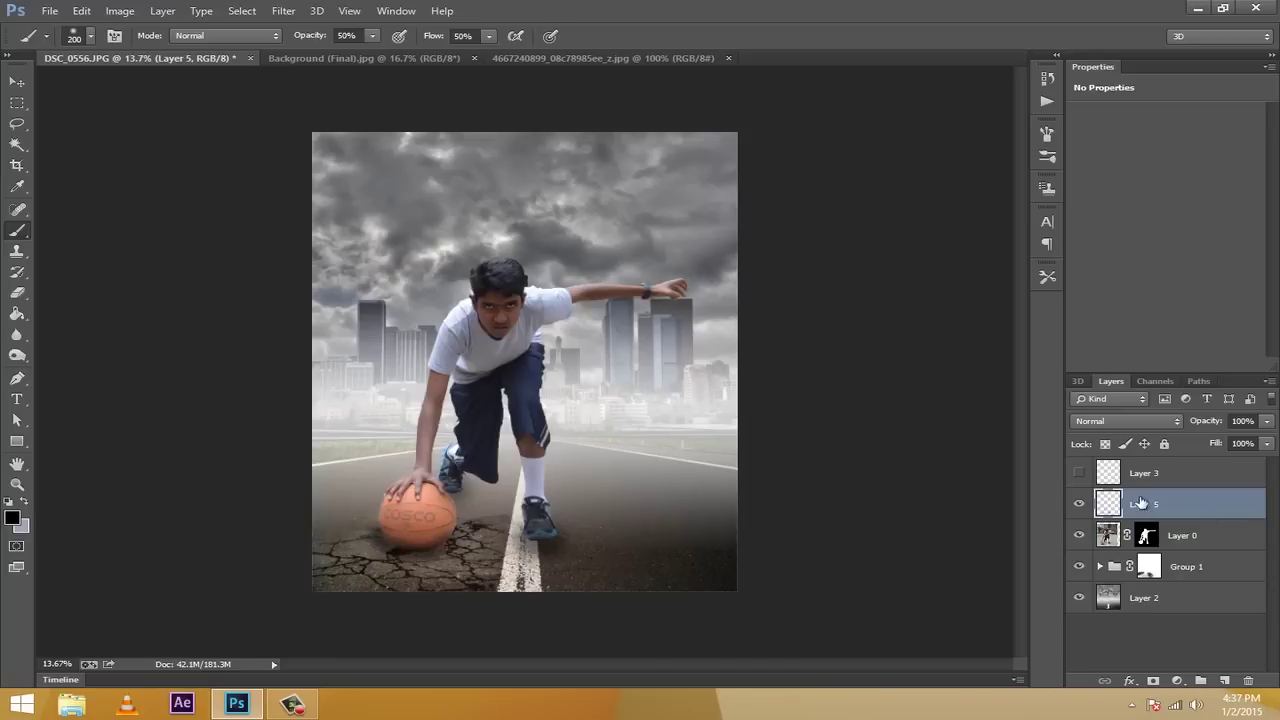
On a new layer, paint a wide black shadow across the road right of the front shoe and reduce the layer to 50% opacity and 66% fill
click(1224, 680)
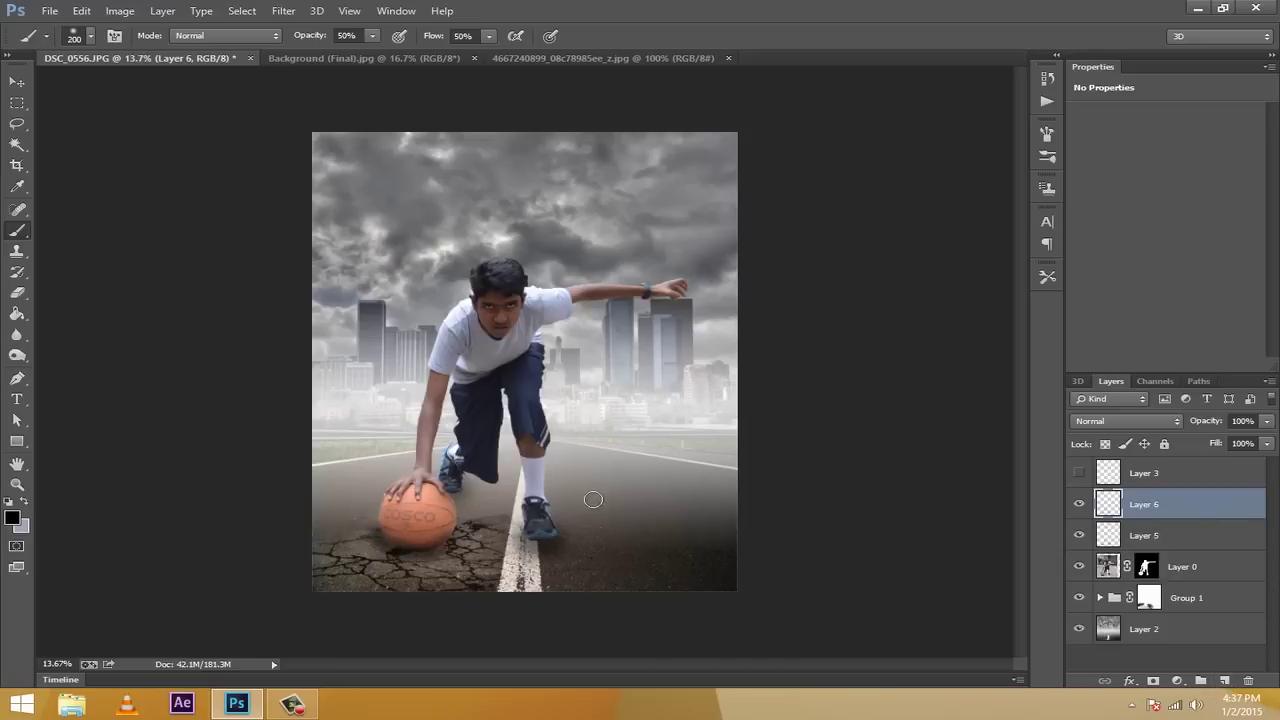
mouse_move(629, 500)
mouse_down()
mouse_move(711, 493)
mouse_move(582, 502)
mouse_move(703, 498)
mouse_up()
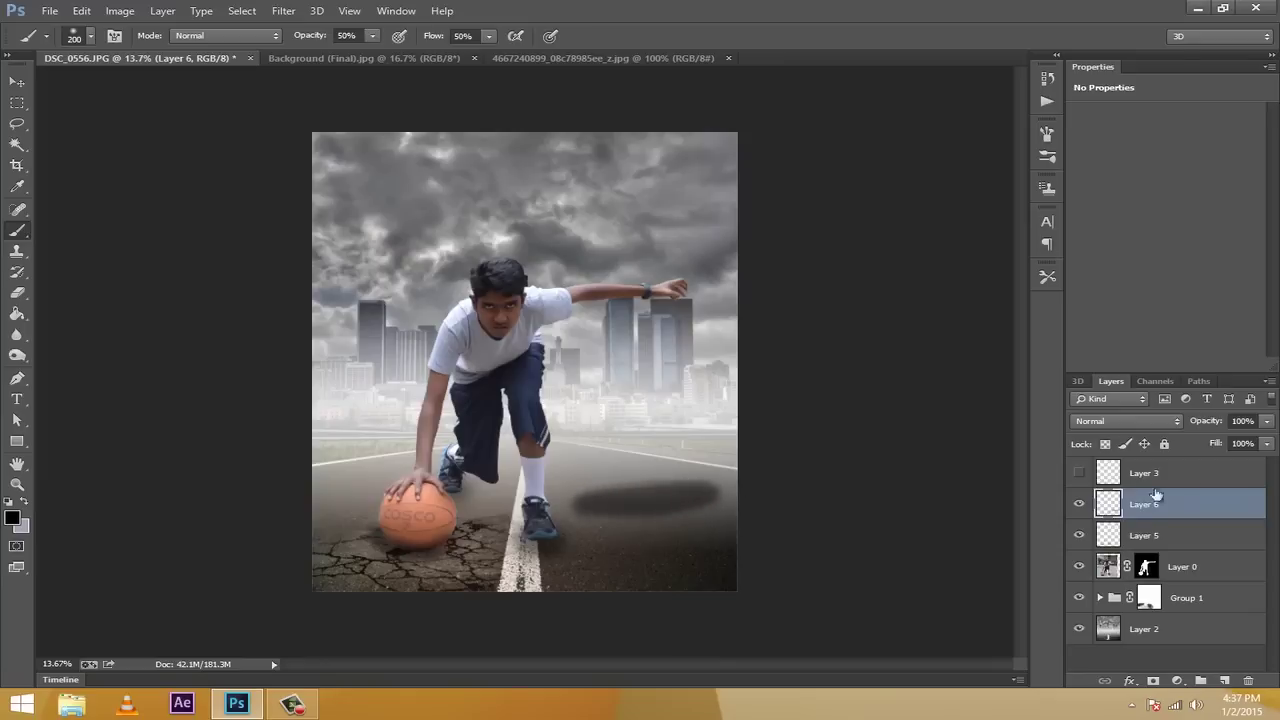
text(50)
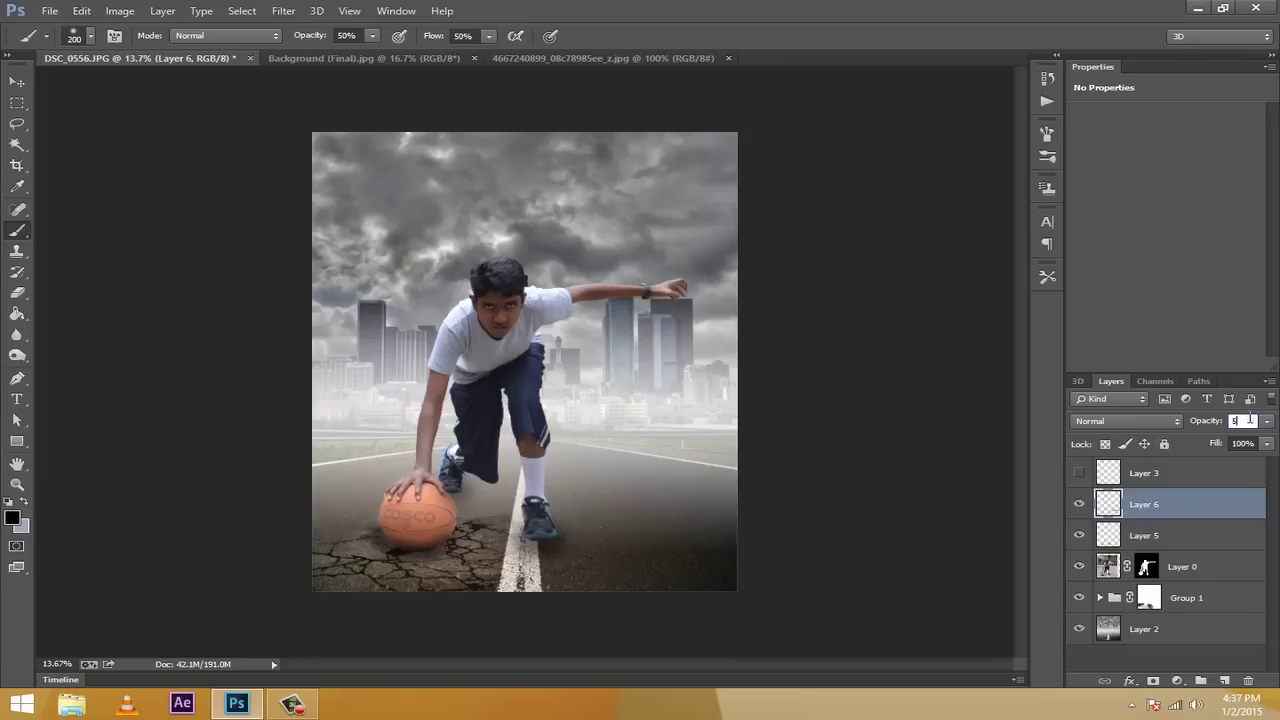
click(1266, 443)
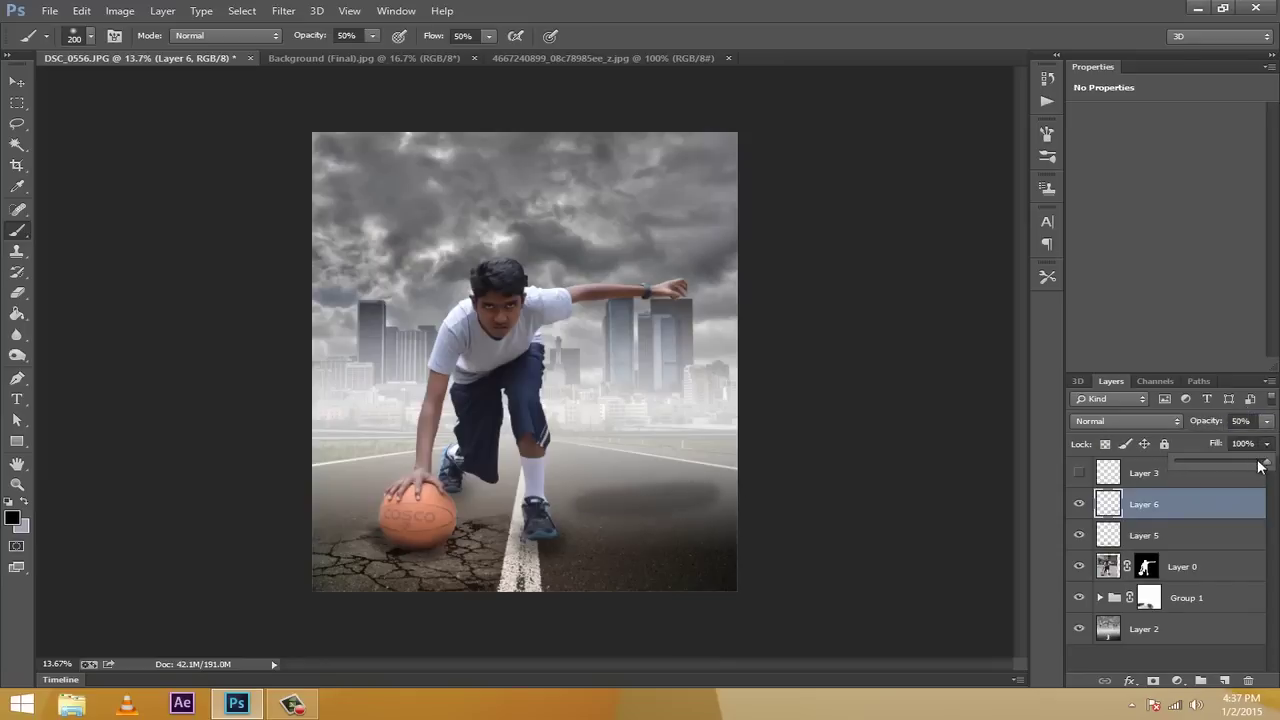
drag(1245, 468, 1236, 461)
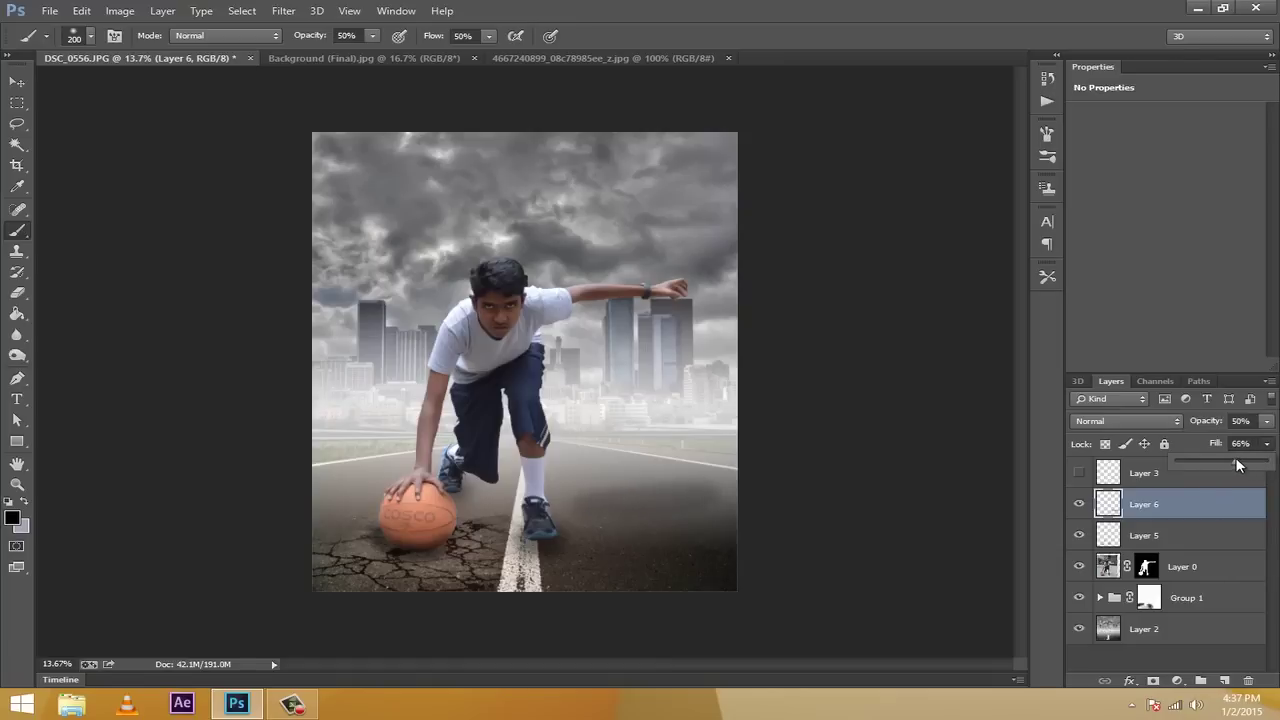
Brush more black shadow onto the road beside the front shoe on Layer 6, and soften it with a 300 px eraser
click(744, 498)
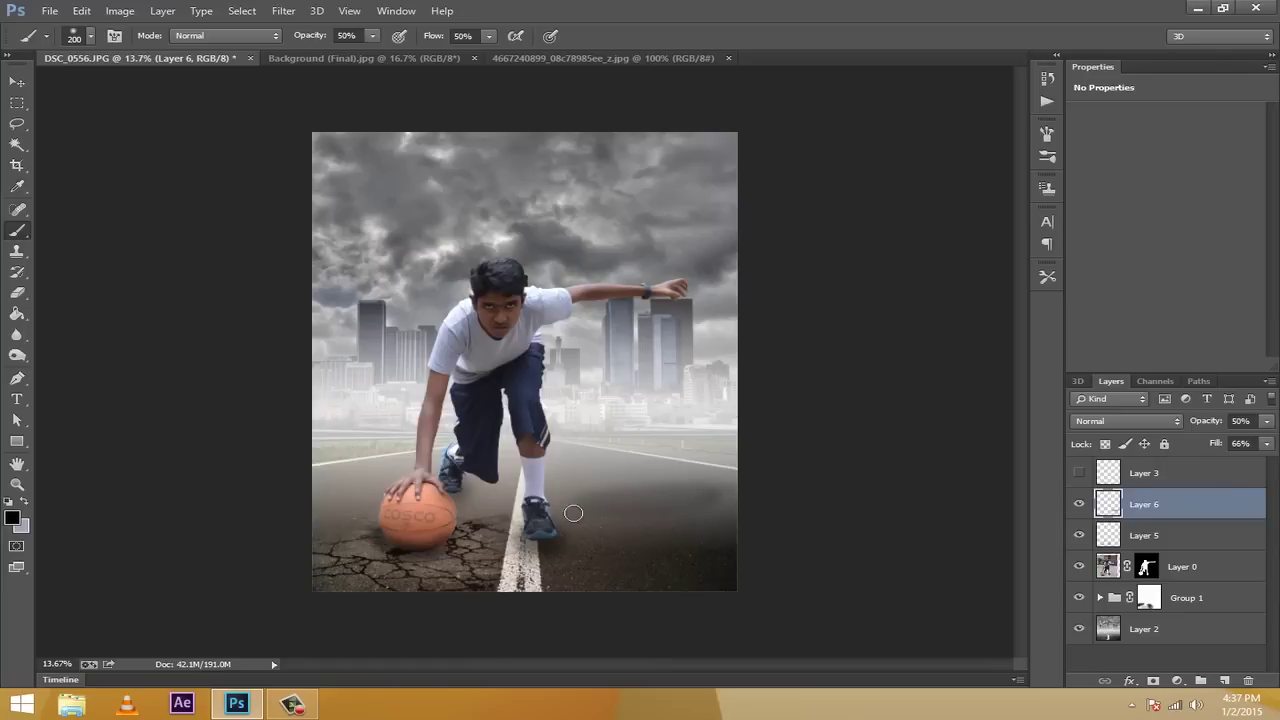
mouse_move(582, 499)
mouse_down()
mouse_move(710, 518)
mouse_move(783, 494)
mouse_up()
click(17, 295)
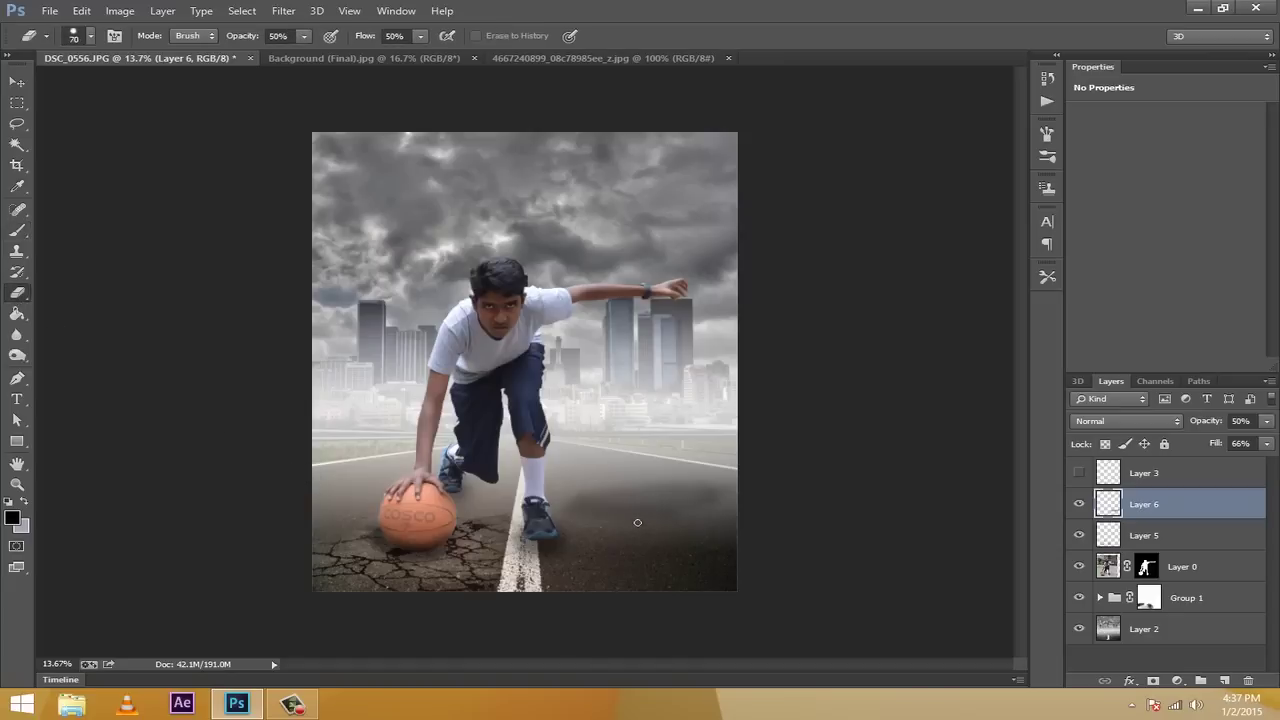
key(bracketright)
key(bracketright)
key(bracketright)
key(bracketright)
key(bracketright)
key(bracketright)
key(bracketright)
key(bracketright)
key(bracketright)
mouse_move(597, 513)
mouse_down()
mouse_move(730, 505)
mouse_move(572, 513)
mouse_move(743, 480)
mouse_up()
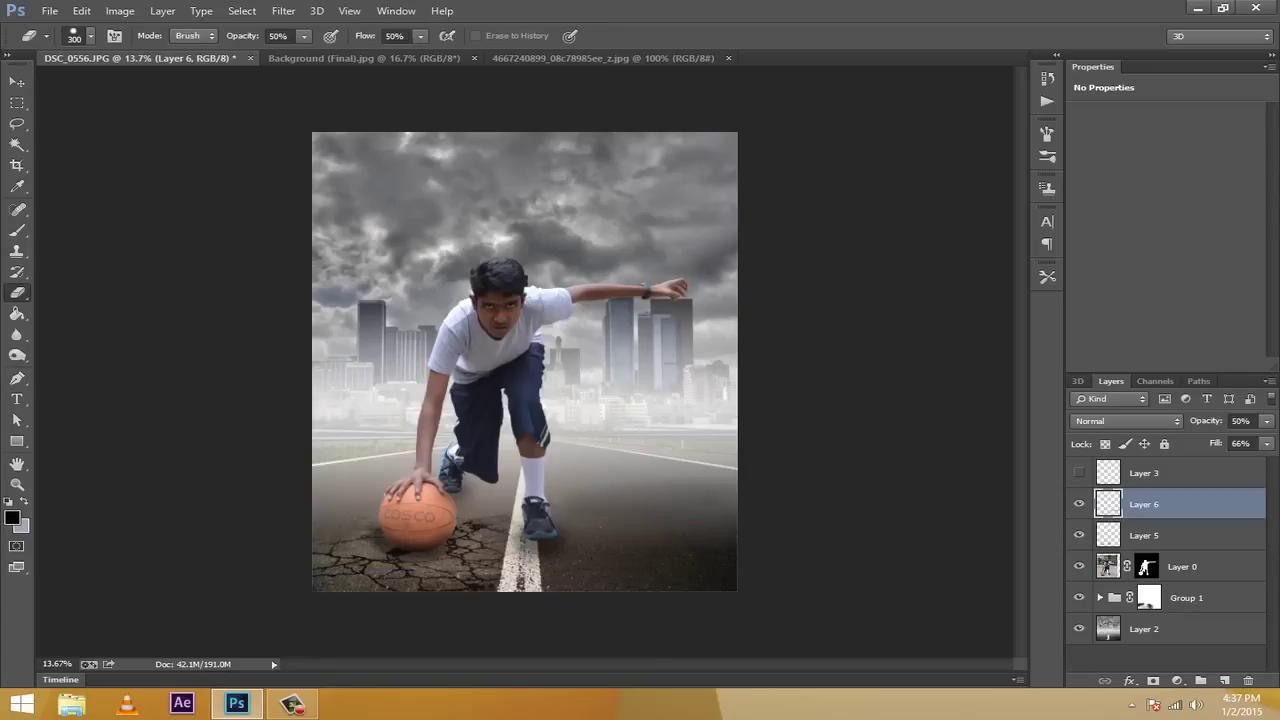
click(17, 230)
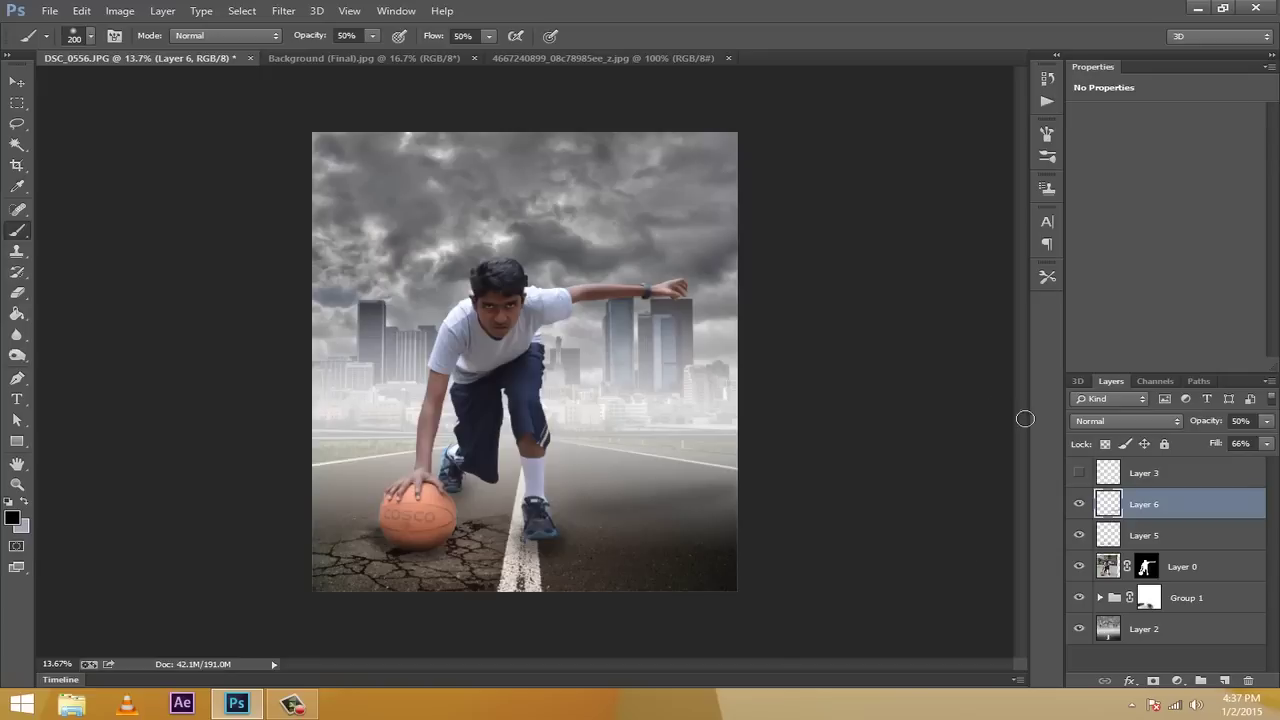
Group Layer 5 and Layer 6 and name the group "shadows"
click(1166, 538)
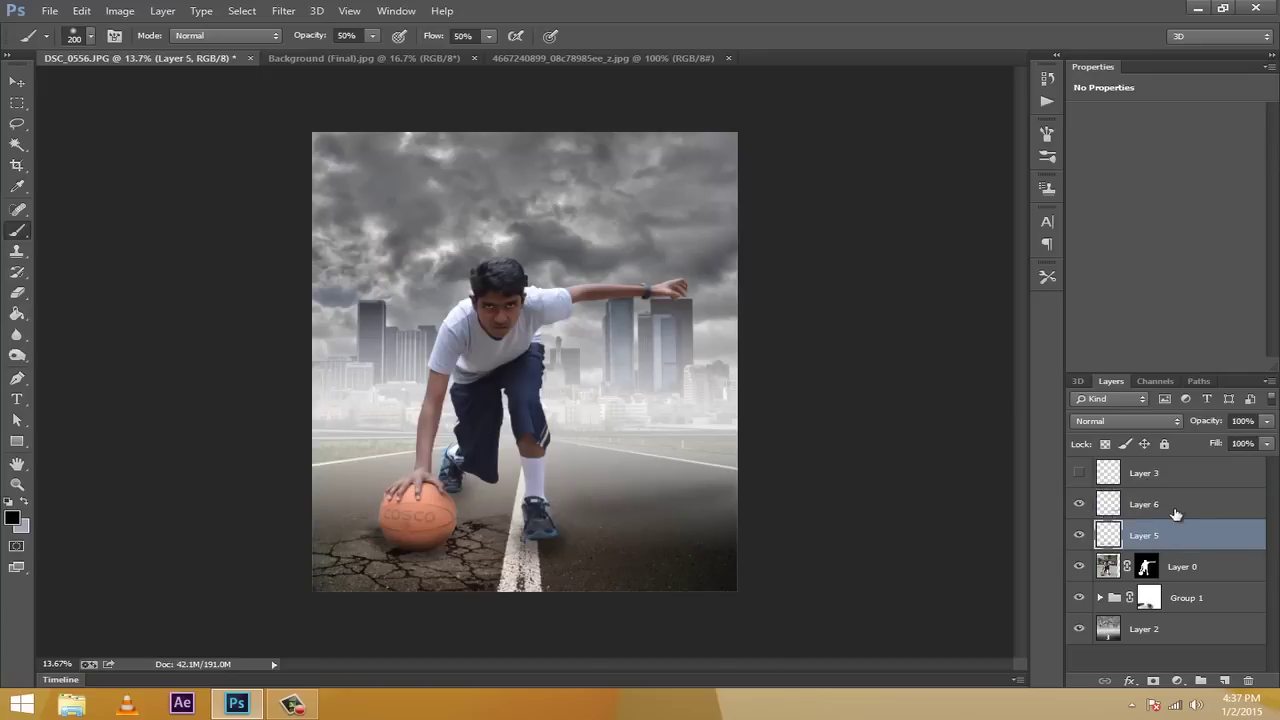
shift+click(1175, 511)
key(ctrl+g)
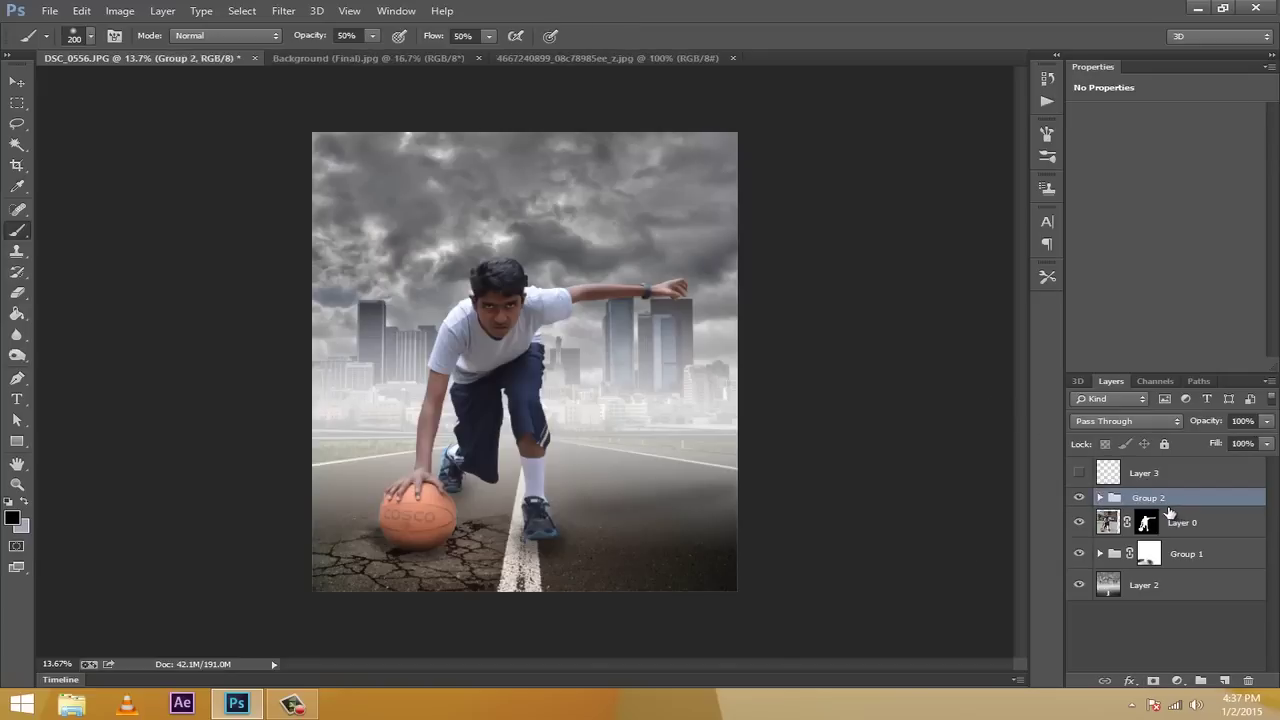
double_click(1153, 499)
text(shadows)
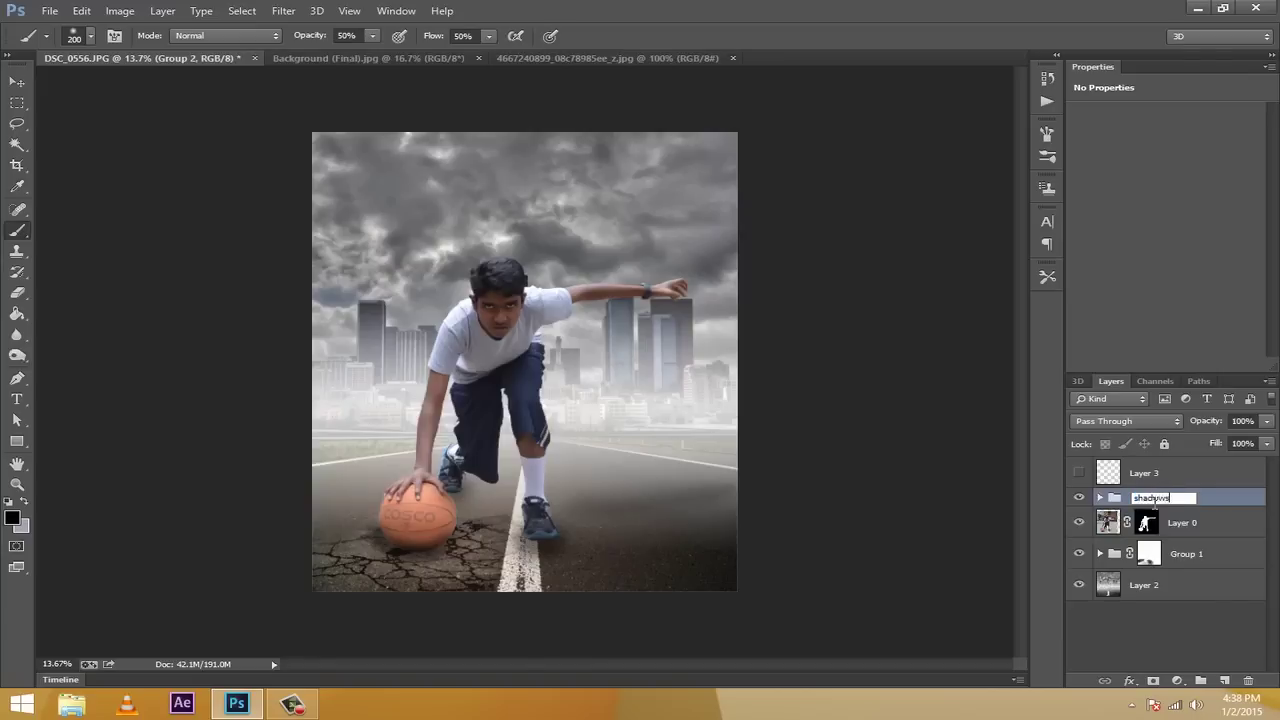
key(Return)
Rename Layer 0 to "Main subject" and Group 1 to "road broke"
double_click(1185, 523)
text(Ma)
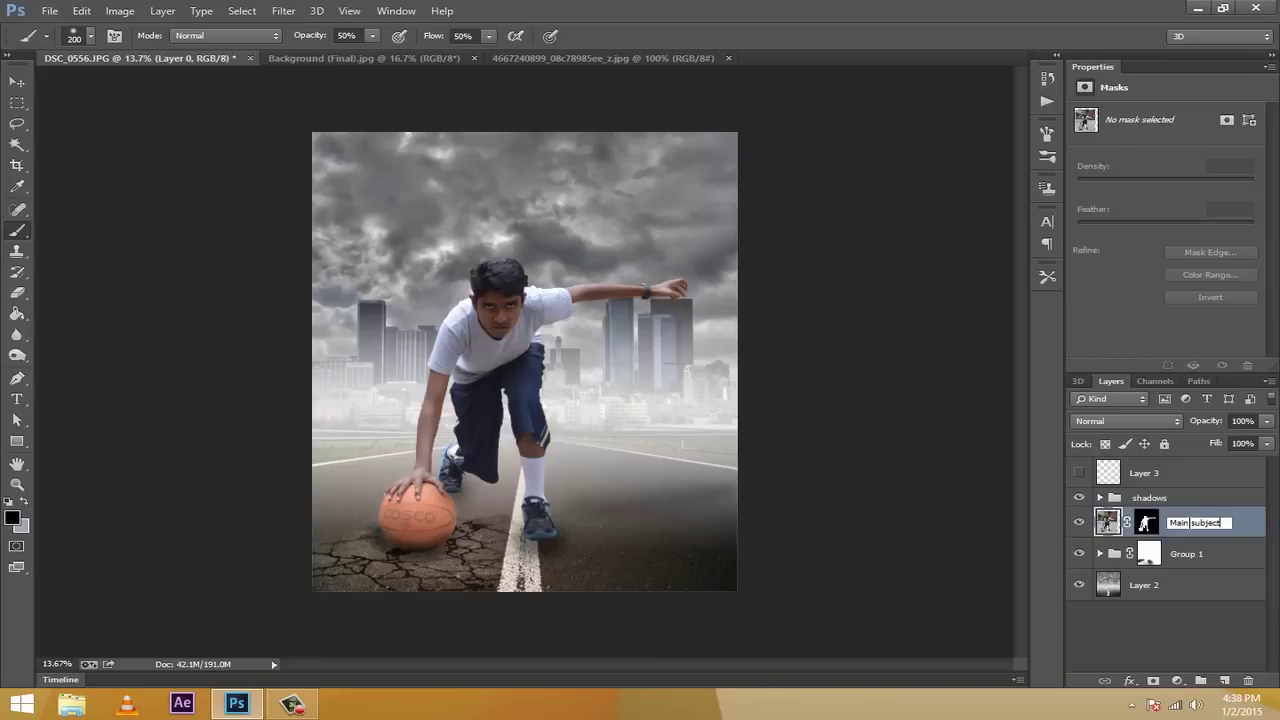
text(in subject)
key(Return)
double_click(1190, 554)
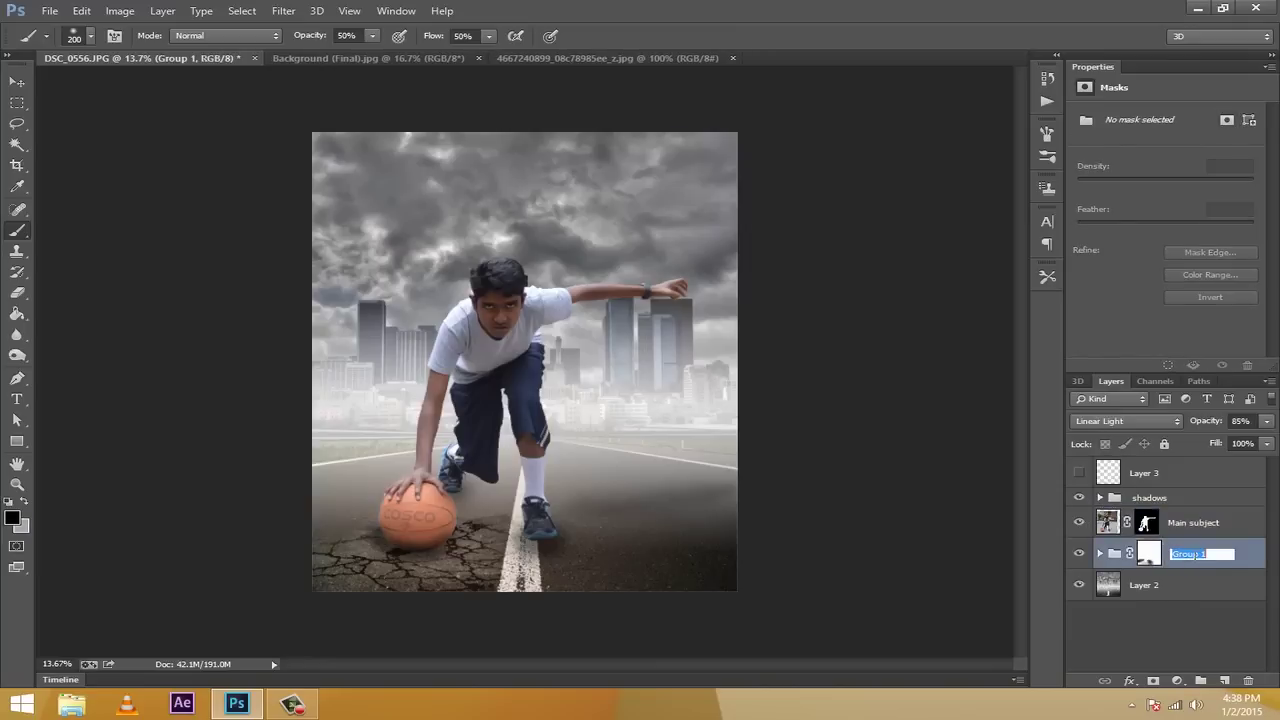
text(road broke)
key(Return)
Toggle the visibility of the road broke group to compare the road with and without the cracks
click(1079, 554)
click(1079, 554)
click(1079, 554)
click(1079, 554)
click(1079, 554)
click(1079, 554)
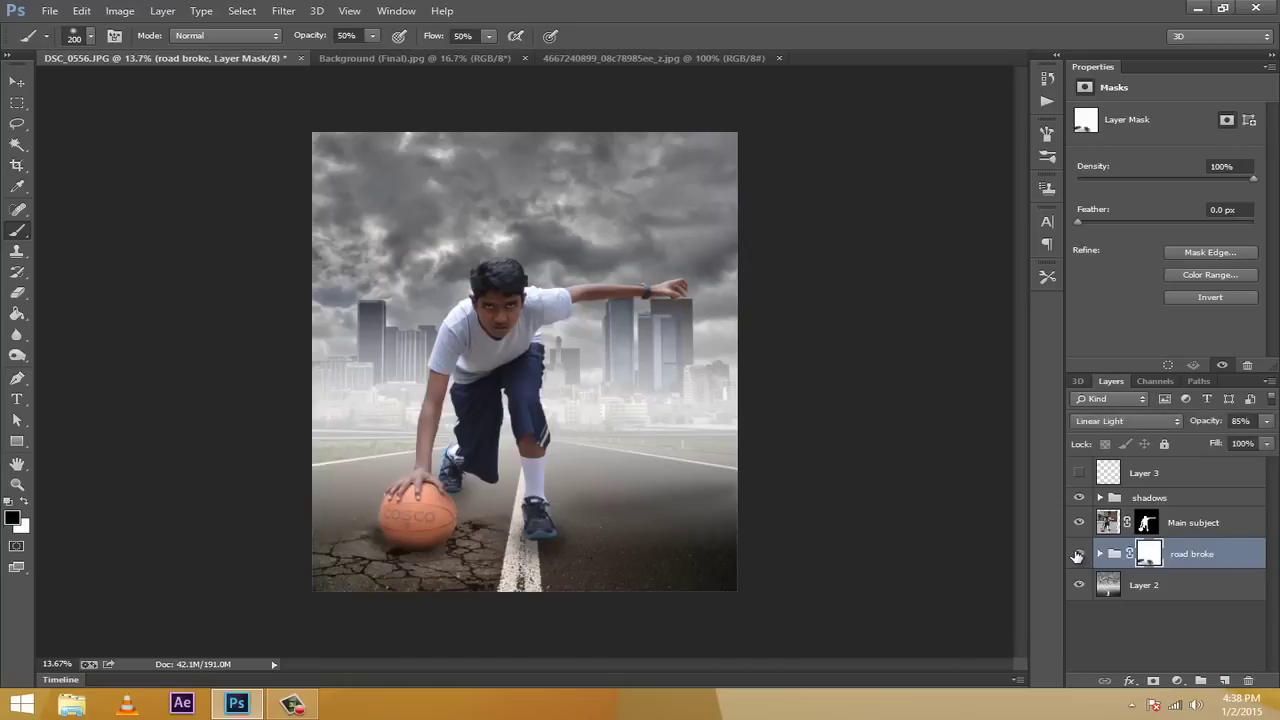
click(1079, 554)
click(1079, 554)
click(1079, 585)
Rename Layer 2, at the bottom of the layer stack, to "bg"
double_click(1148, 585)
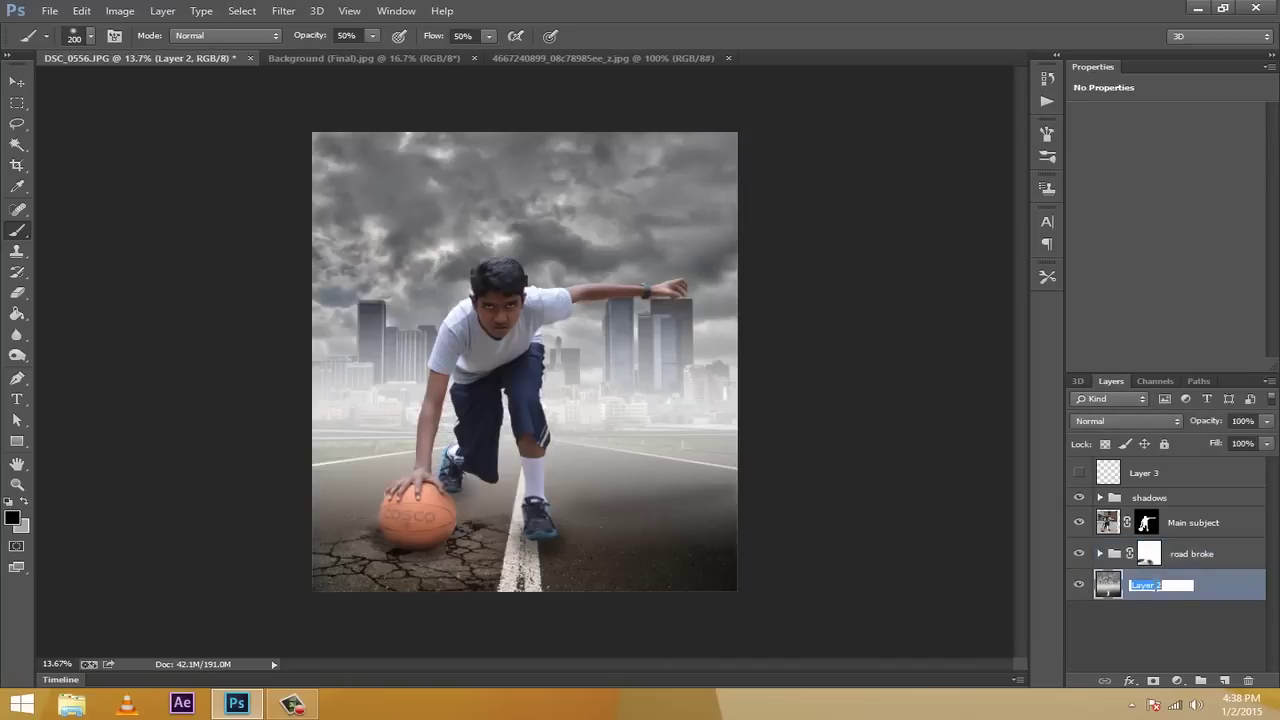
text(bg)
key(Return)
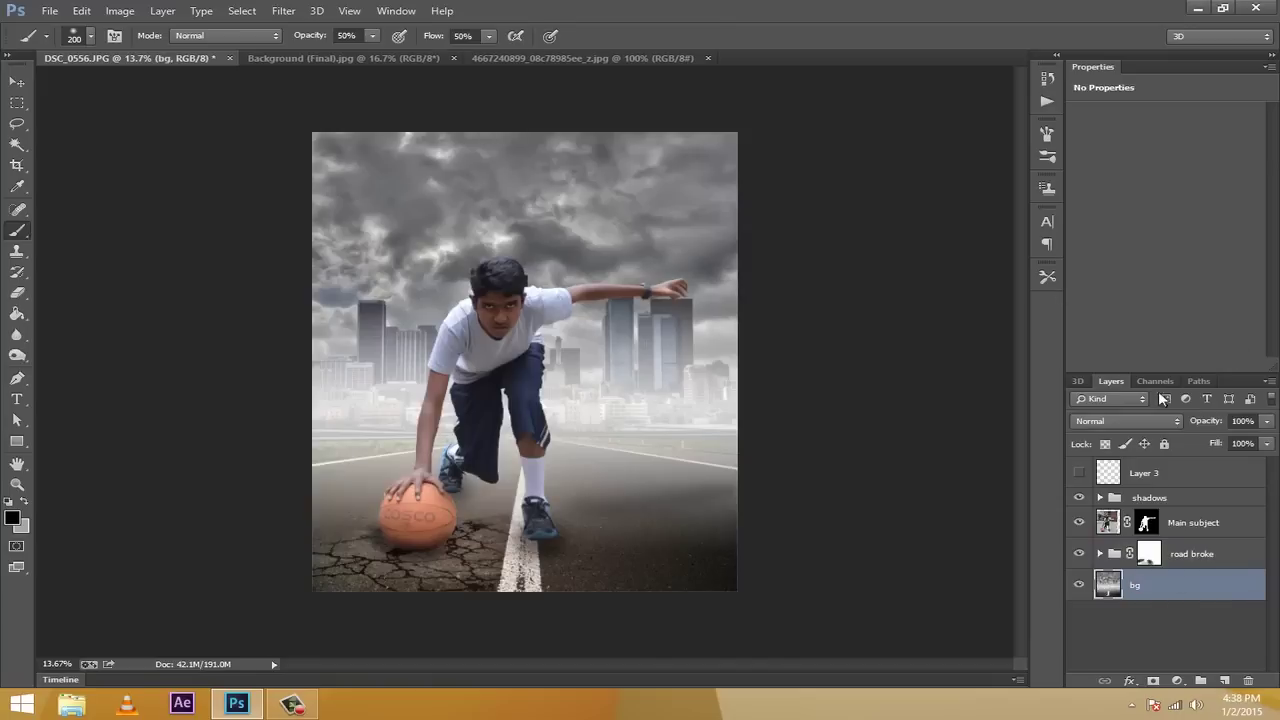
Expand the shadows group to review its two layers, and collapse it again
click(1150, 472)
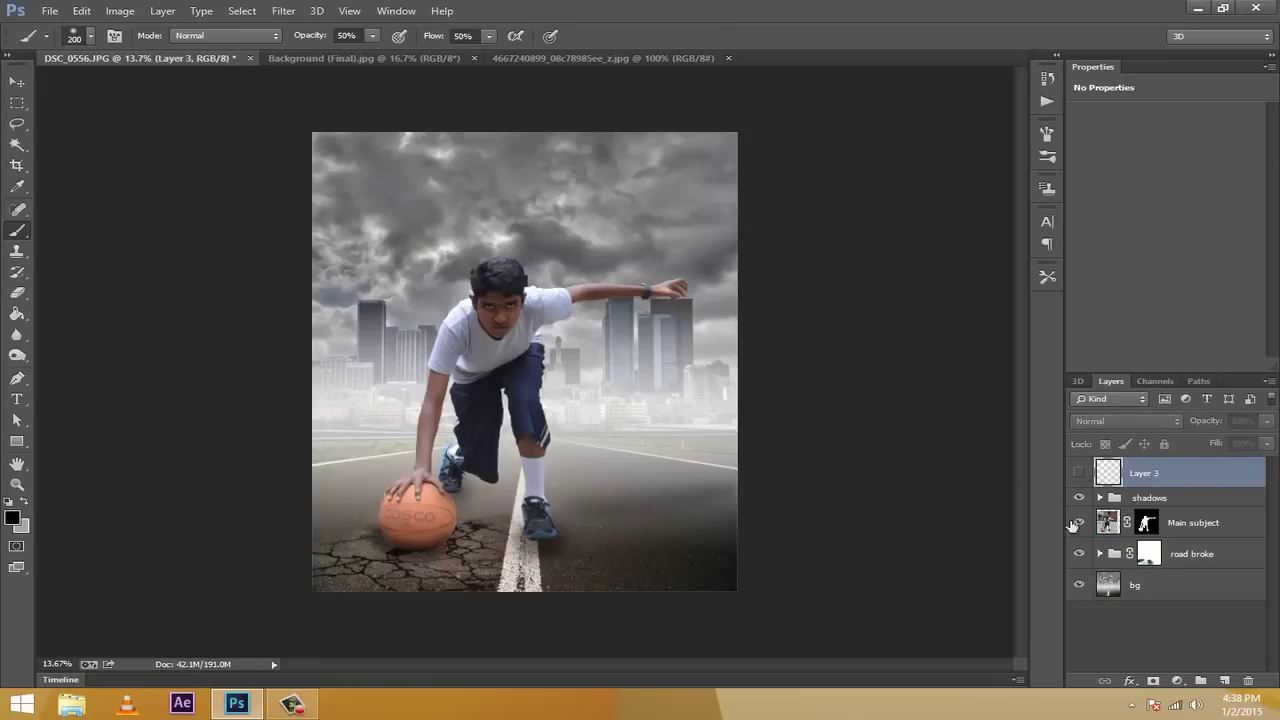
click(1173, 500)
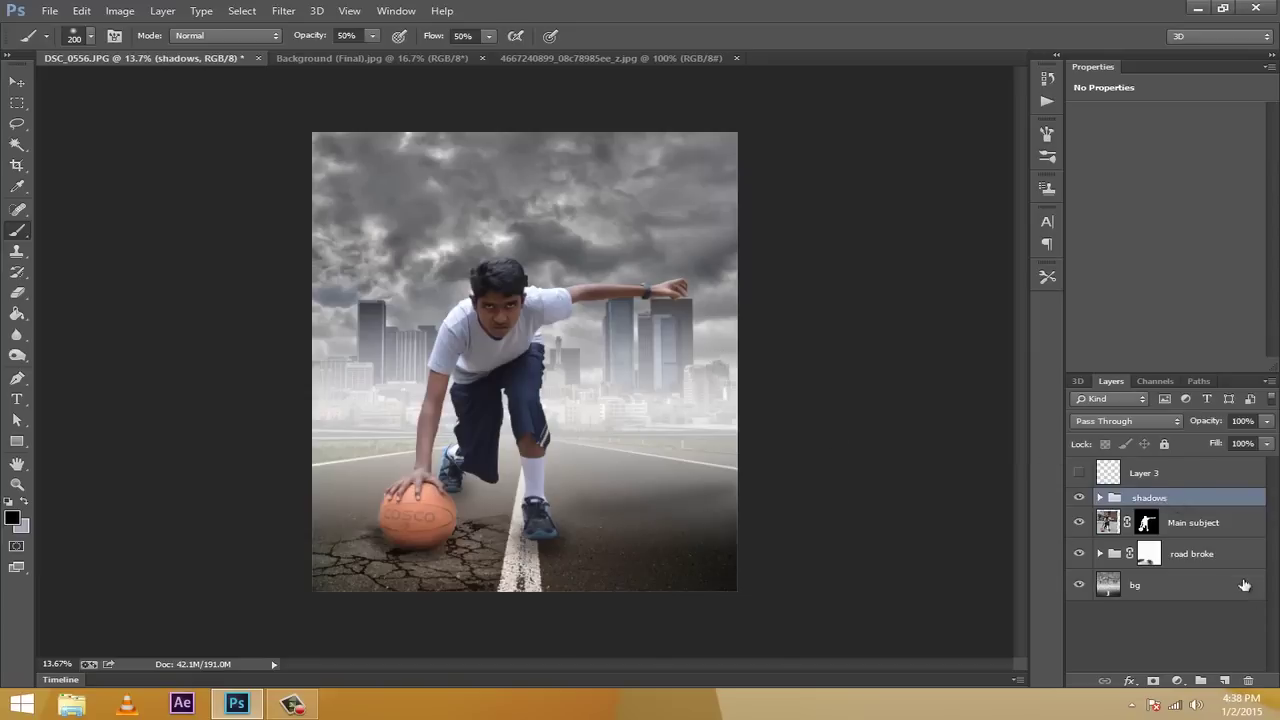
click(1101, 498)
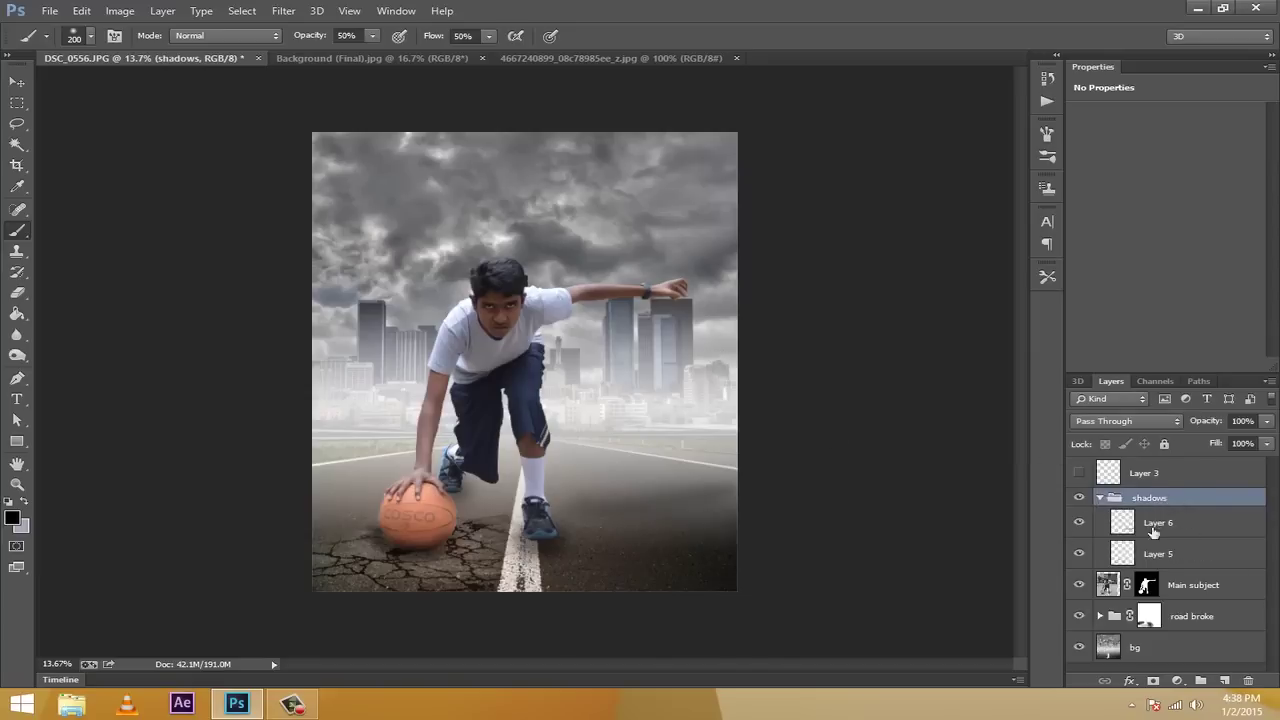
click(1163, 553)
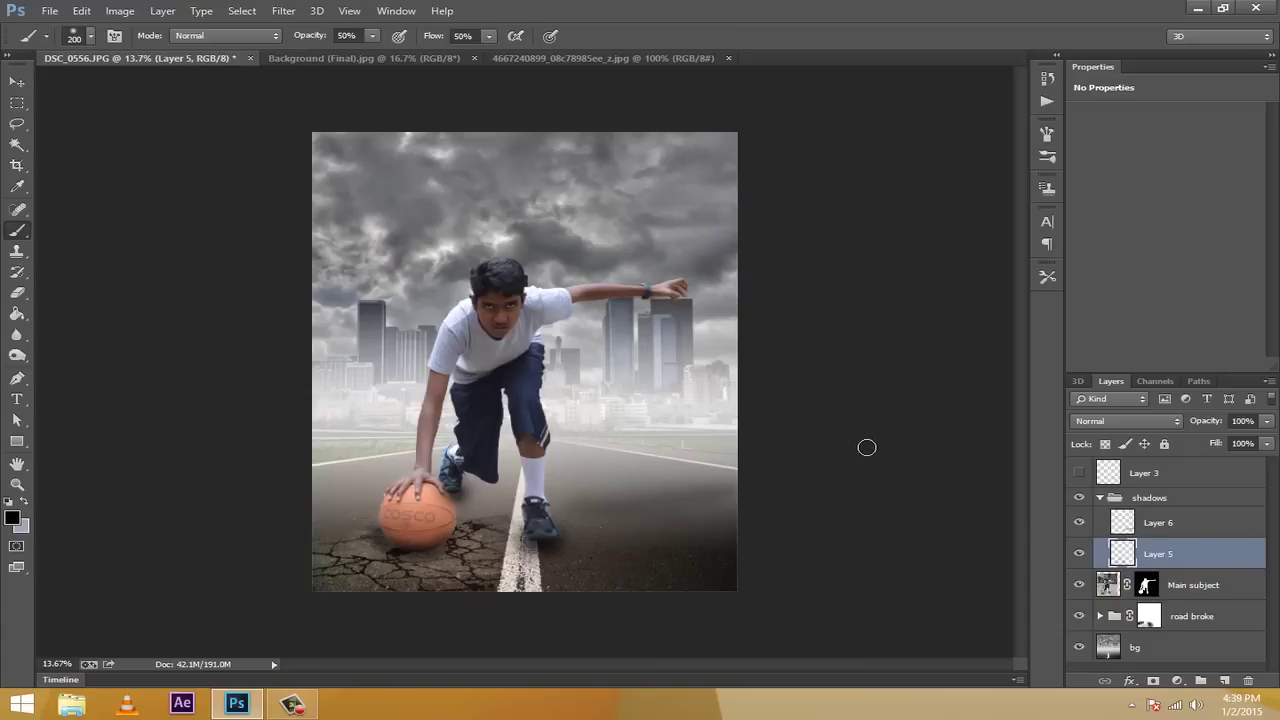
click(1100, 498)
click(1171, 503)
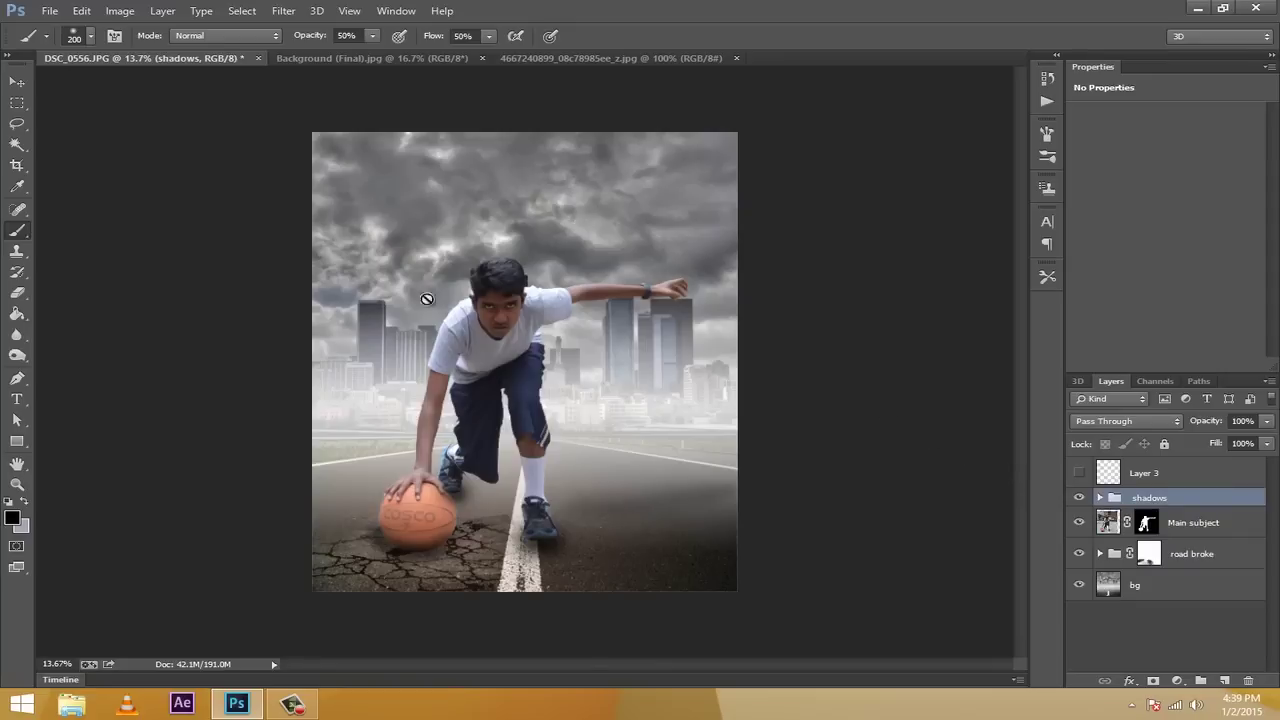
click(1200, 557)
Add a Hue/Saturation adjustment clipped to the Main subject layer with Saturation set to -30
click(1205, 526)
click(1180, 680)
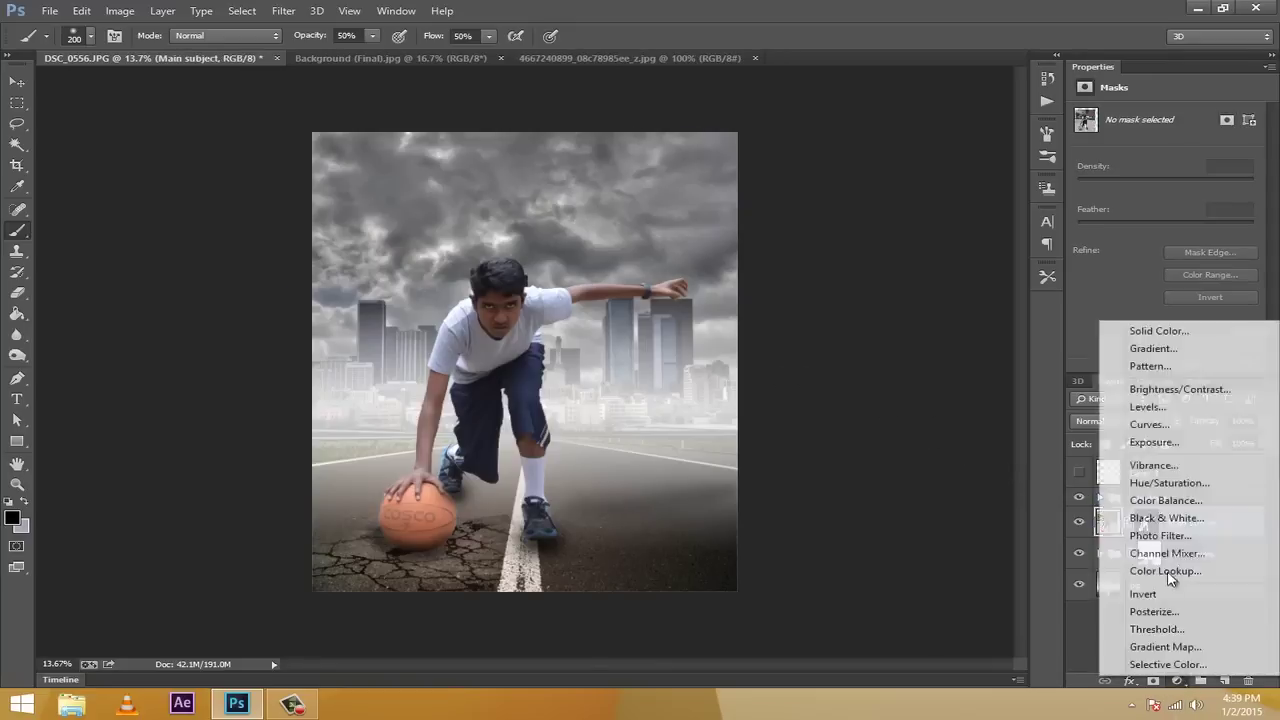
click(1169, 483)
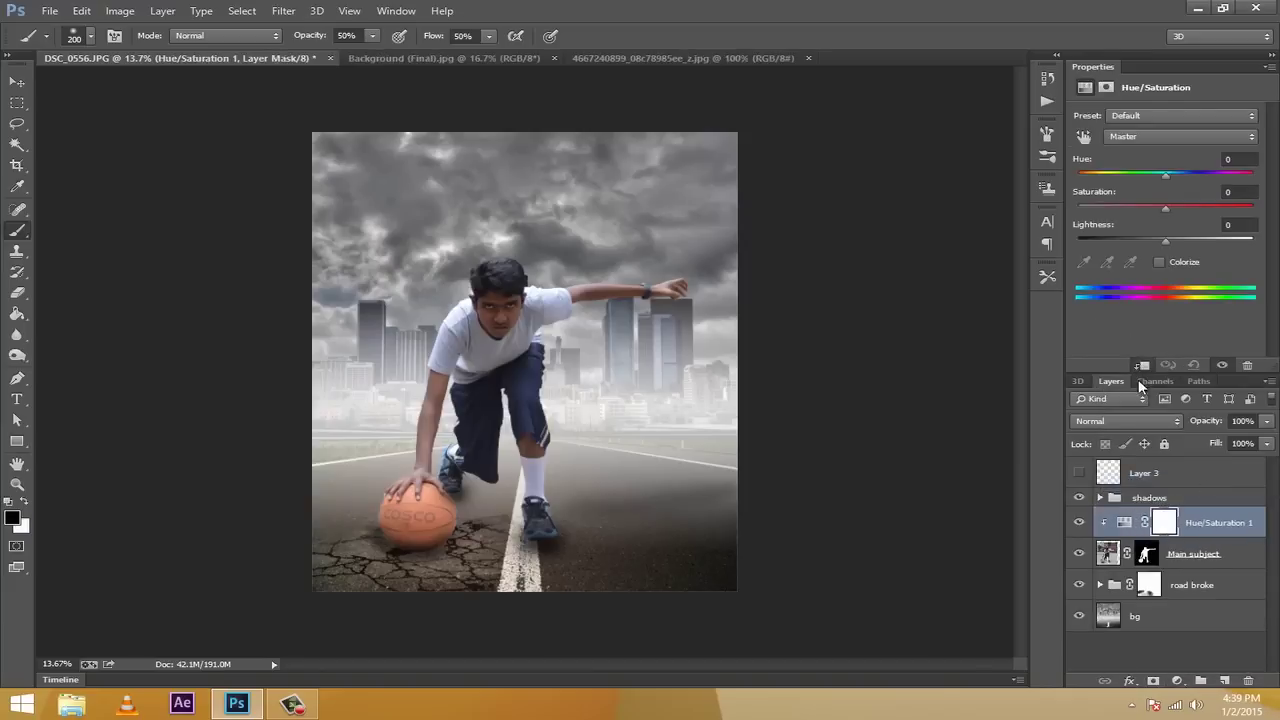
drag(1164, 208, 1162, 208)
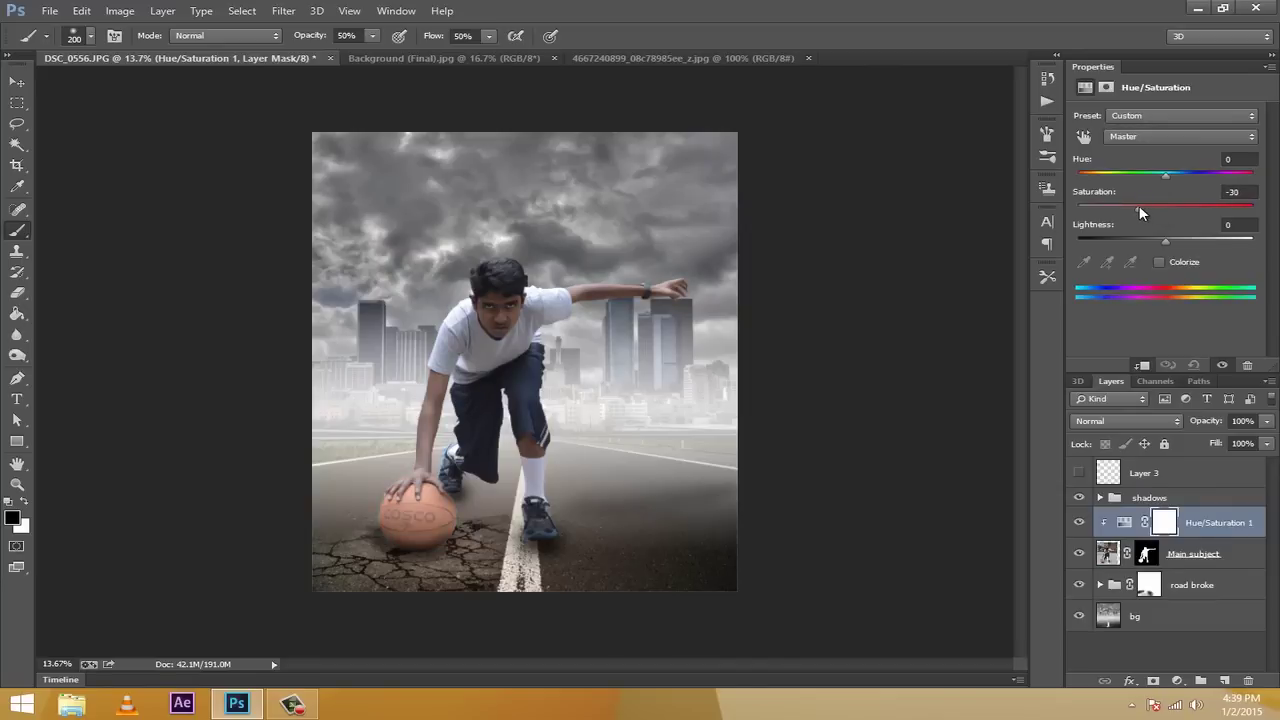
Compare the subject with and without its Hue/Saturation adjustment, leaving the adjustment hidden
click(1078, 523)
click(1078, 523)
click(1078, 523)
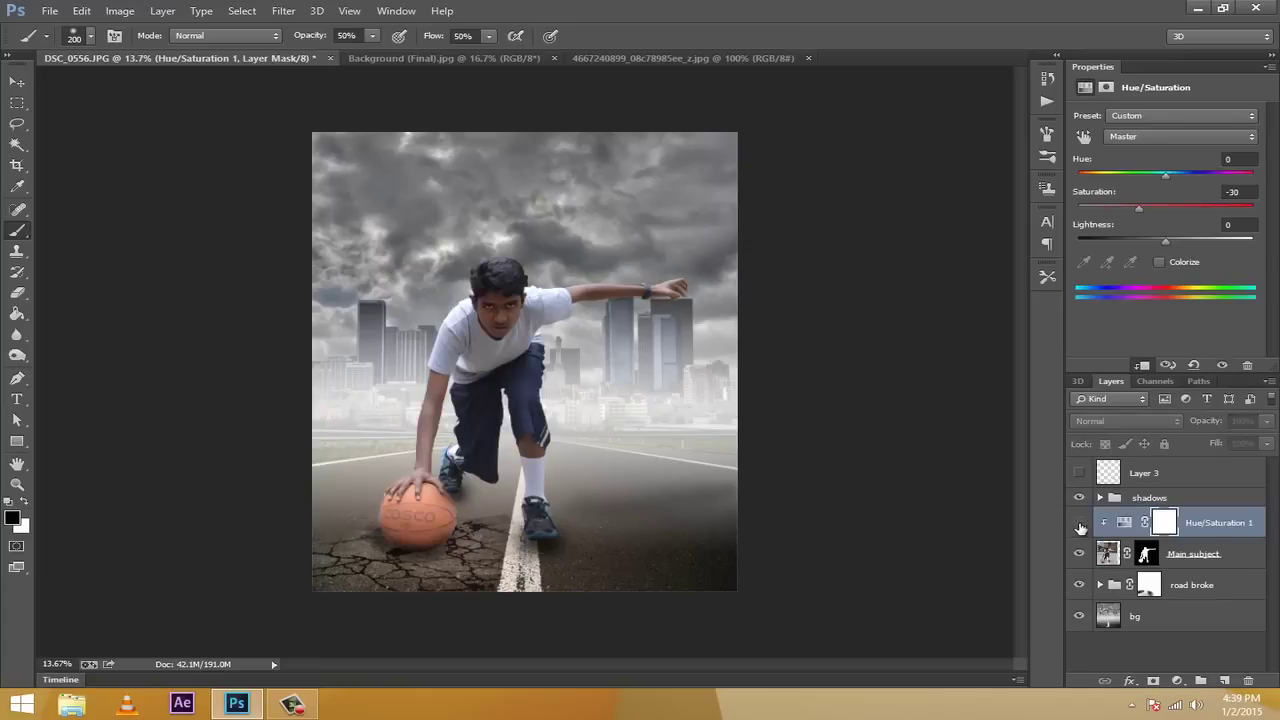
Add a Hue/Saturation adjustment clipped to the bg layer and reduce its saturation slightly
click(1165, 592)
click(1153, 612)
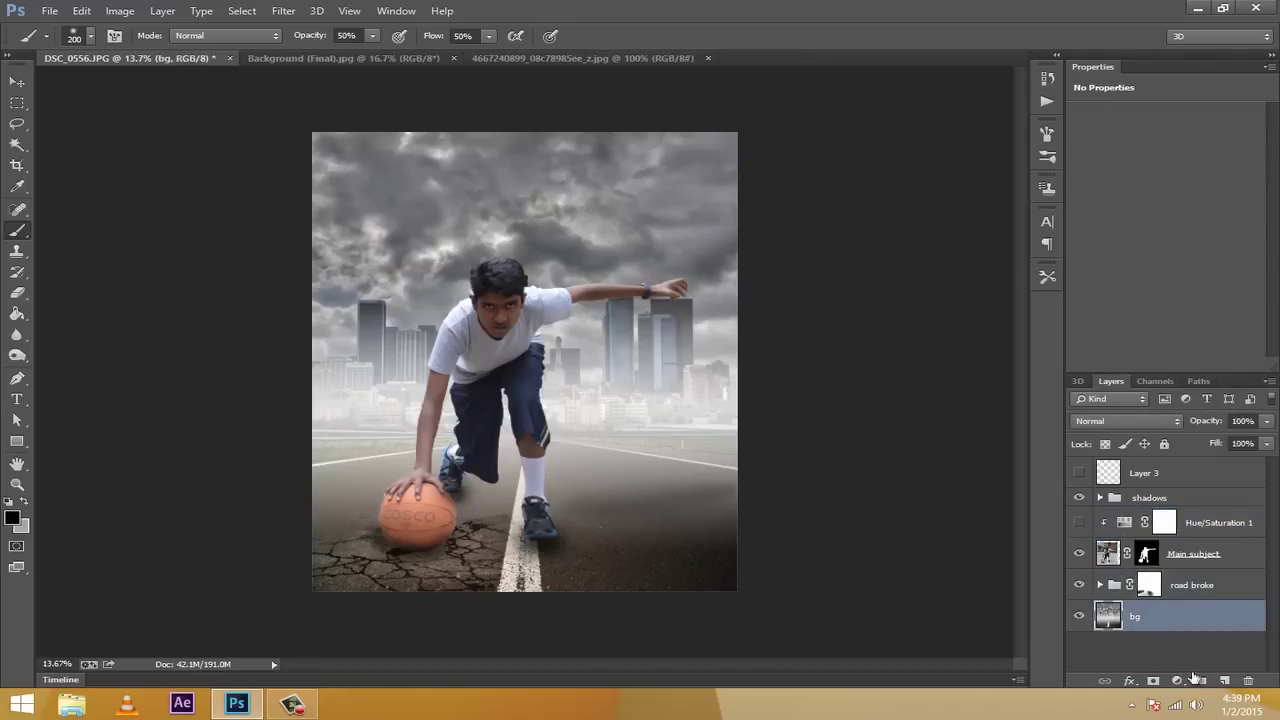
click(1177, 681)
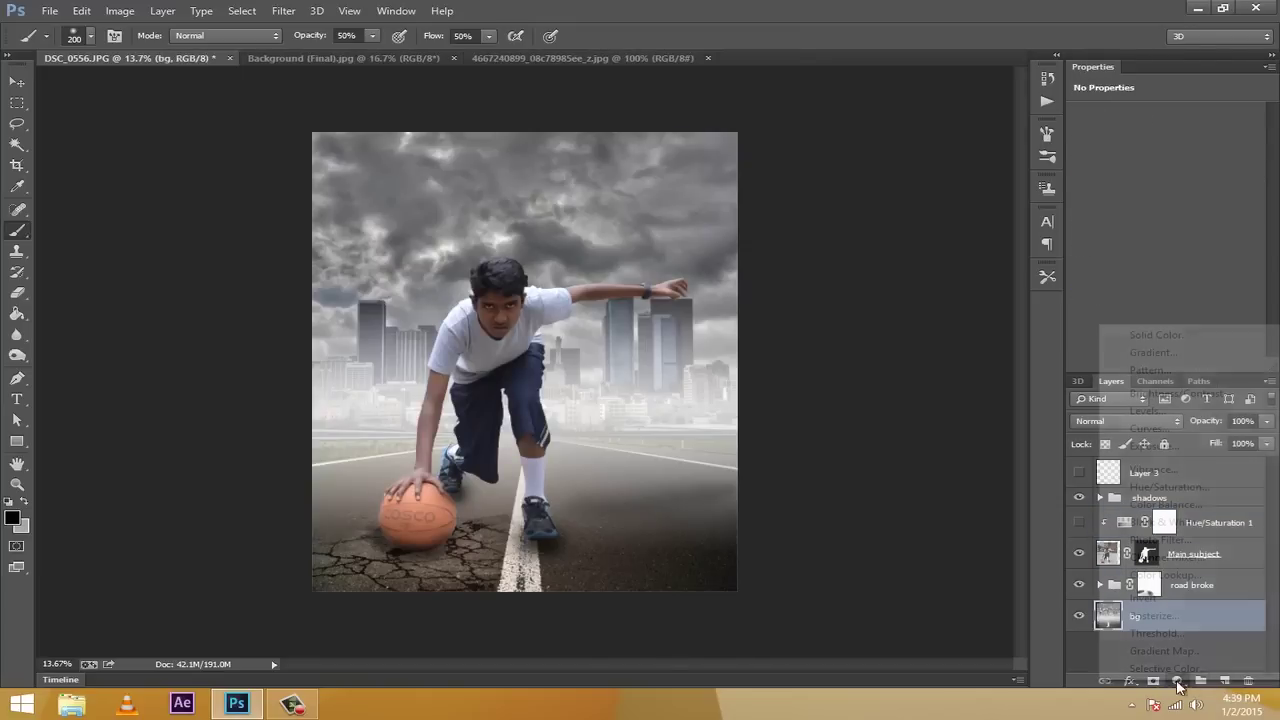
click(1172, 487)
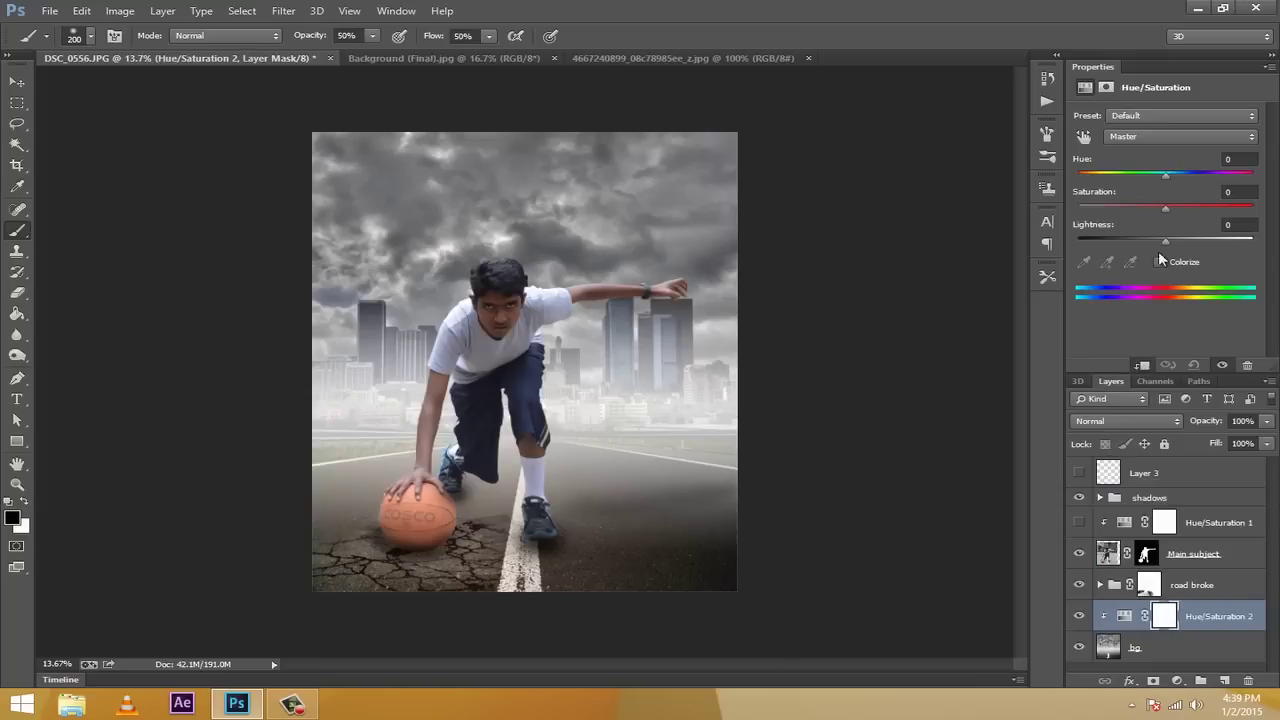
click(1164, 204)
drag(1161, 206, 1155, 206)
drag(1145, 205, 1148, 205)
Toggle the bg layer's Hue/Saturation adjustment repeatedly to compare the background before and after
click(1079, 617)
click(1079, 617)
click(1079, 617)
click(1079, 617)
click(1079, 617)
click(1079, 617)
click(1079, 617)
click(1079, 617)
click(1079, 617)
click(1079, 617)
click(1240, 556)
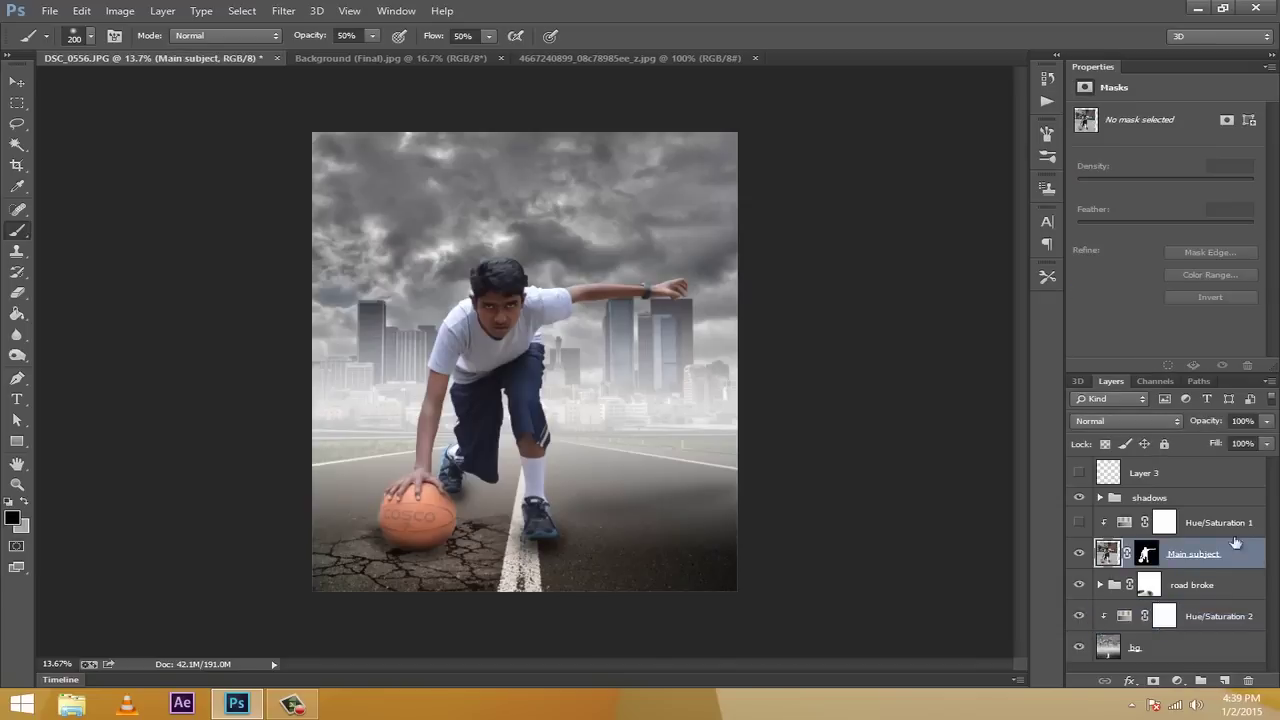
click(1158, 528)
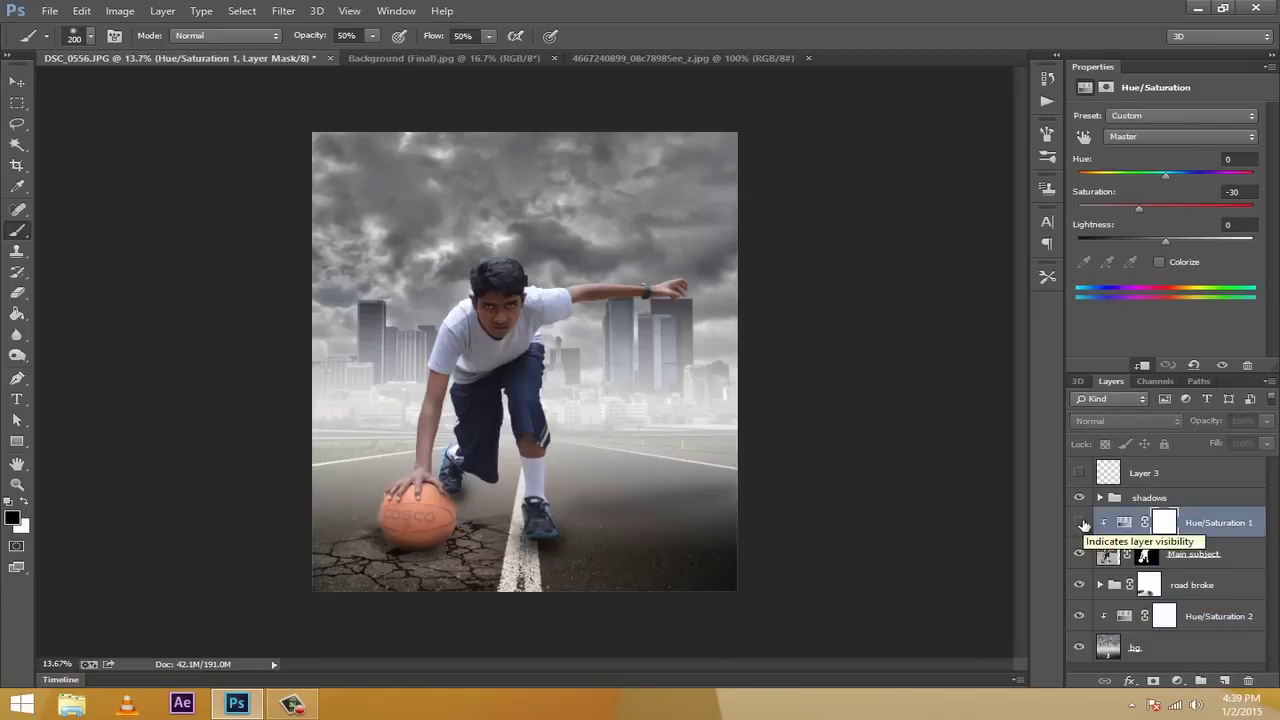
click(1163, 648)
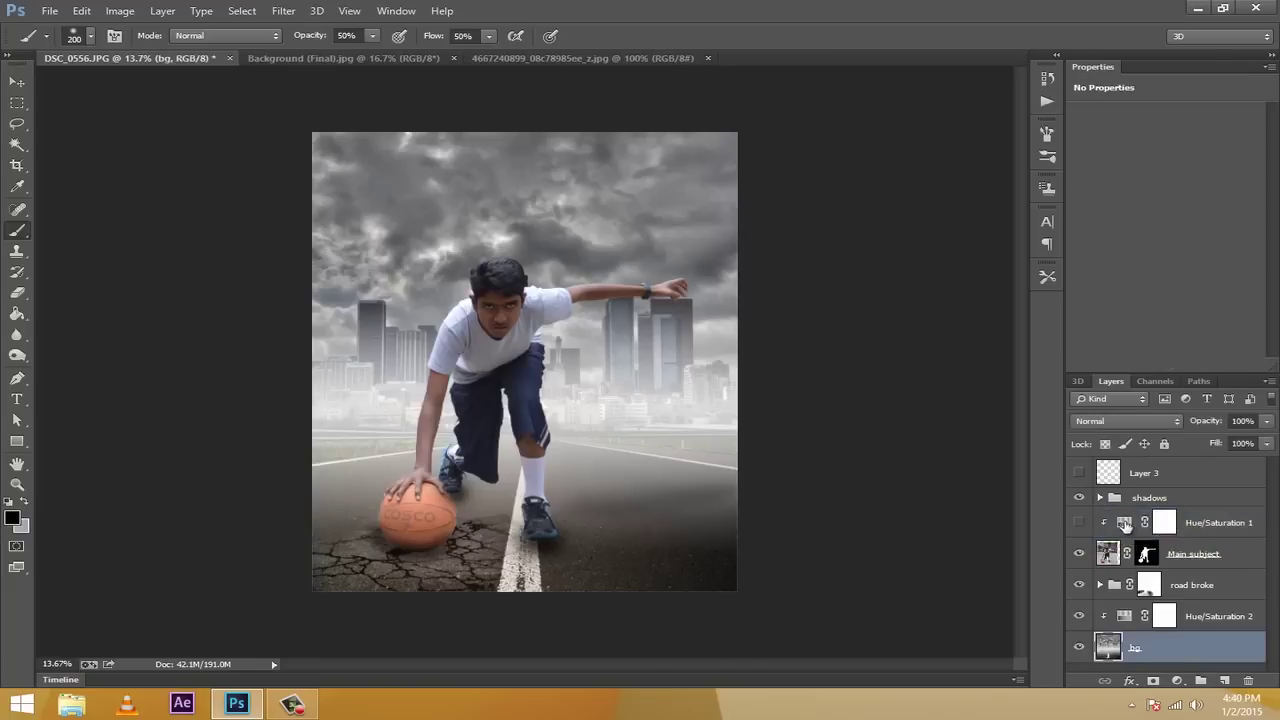
Toggle the Main subject's Hue/Saturation adjustment to compare the desaturation, leaving the adjustment visible
click(1125, 524)
click(1081, 524)
click(1079, 523)
click(1079, 523)
click(1079, 523)
click(1079, 523)
click(1079, 523)
click(1079, 523)
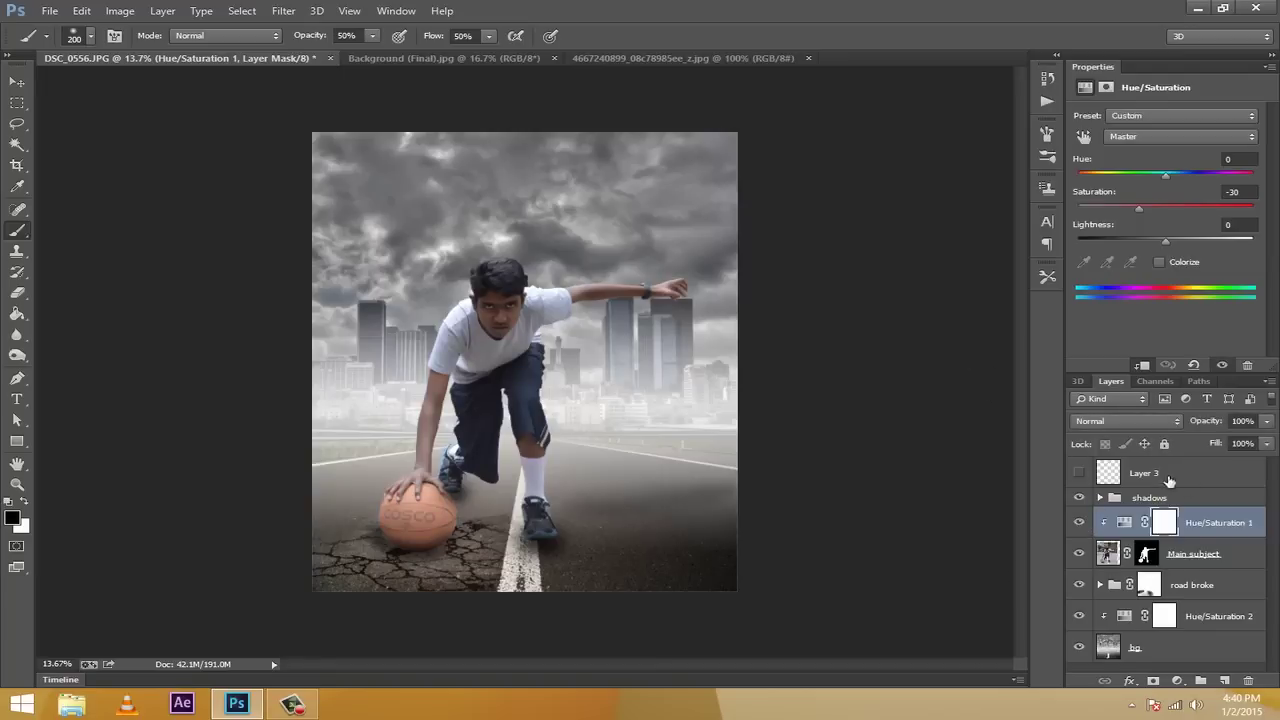
Add a Photo Filter adjustment above the shadows group using Warming Filter (85) at 25% density
click(1216, 501)
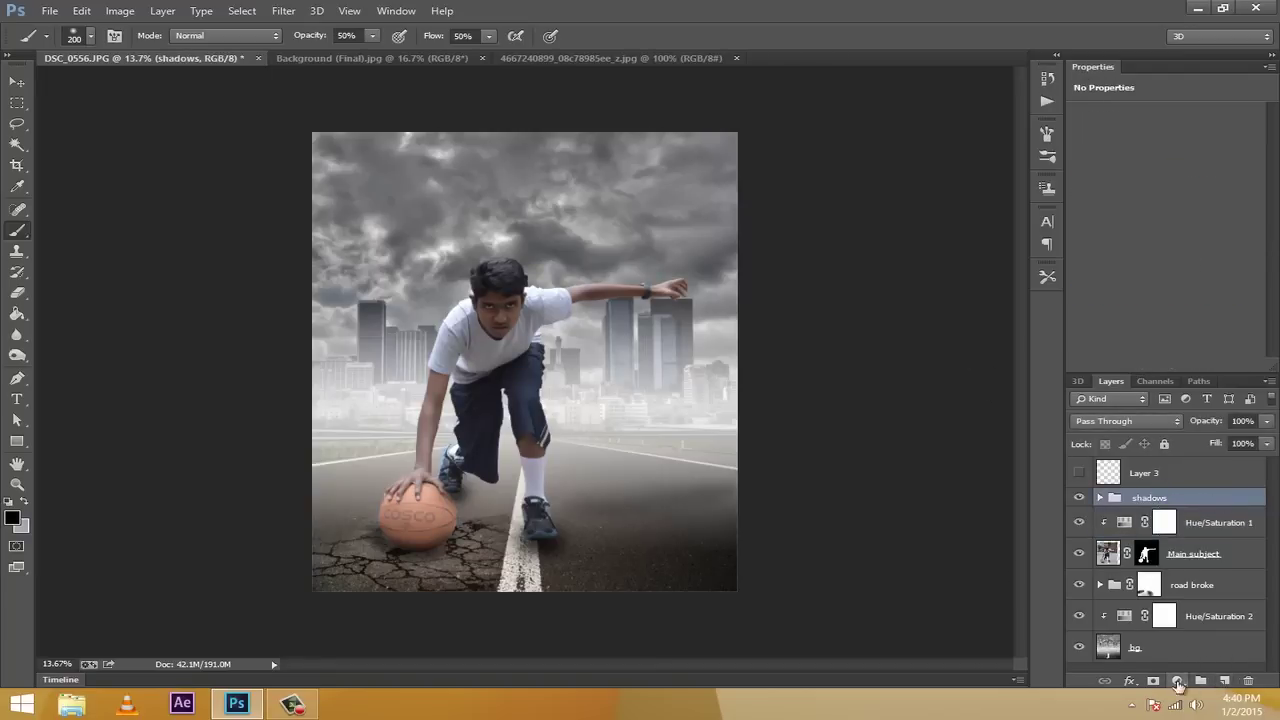
click(1177, 681)
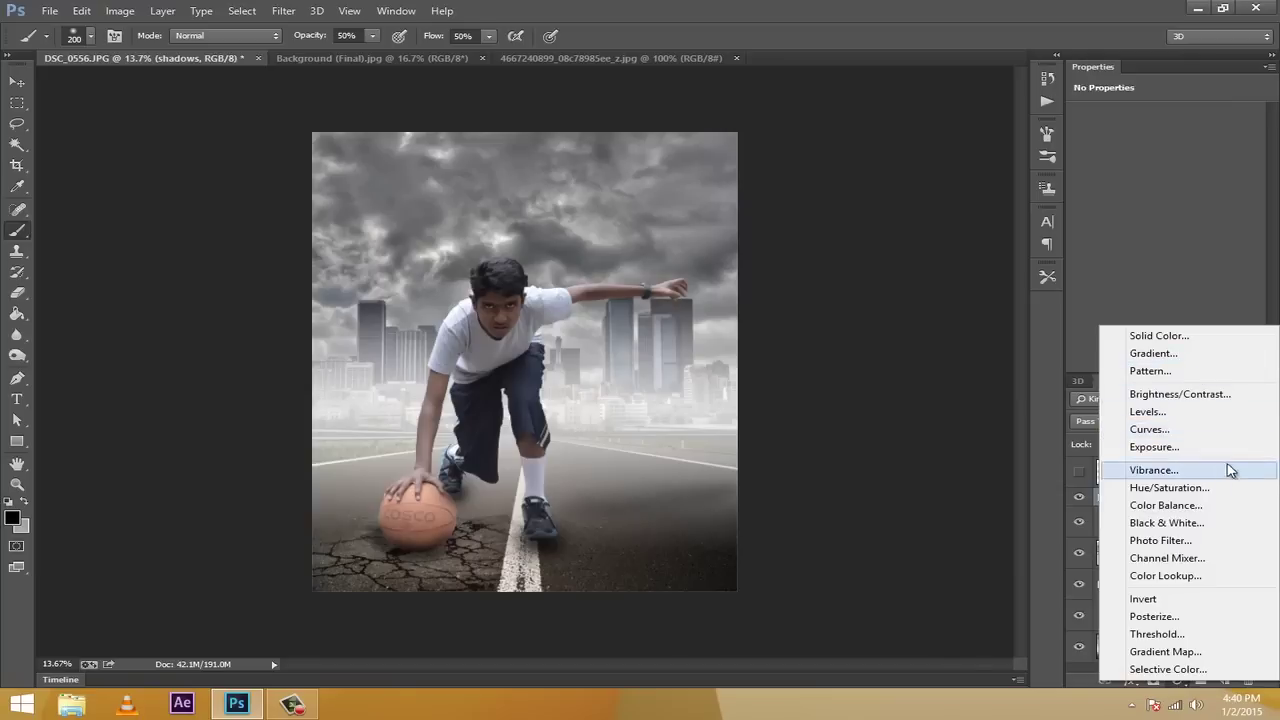
click(1196, 546)
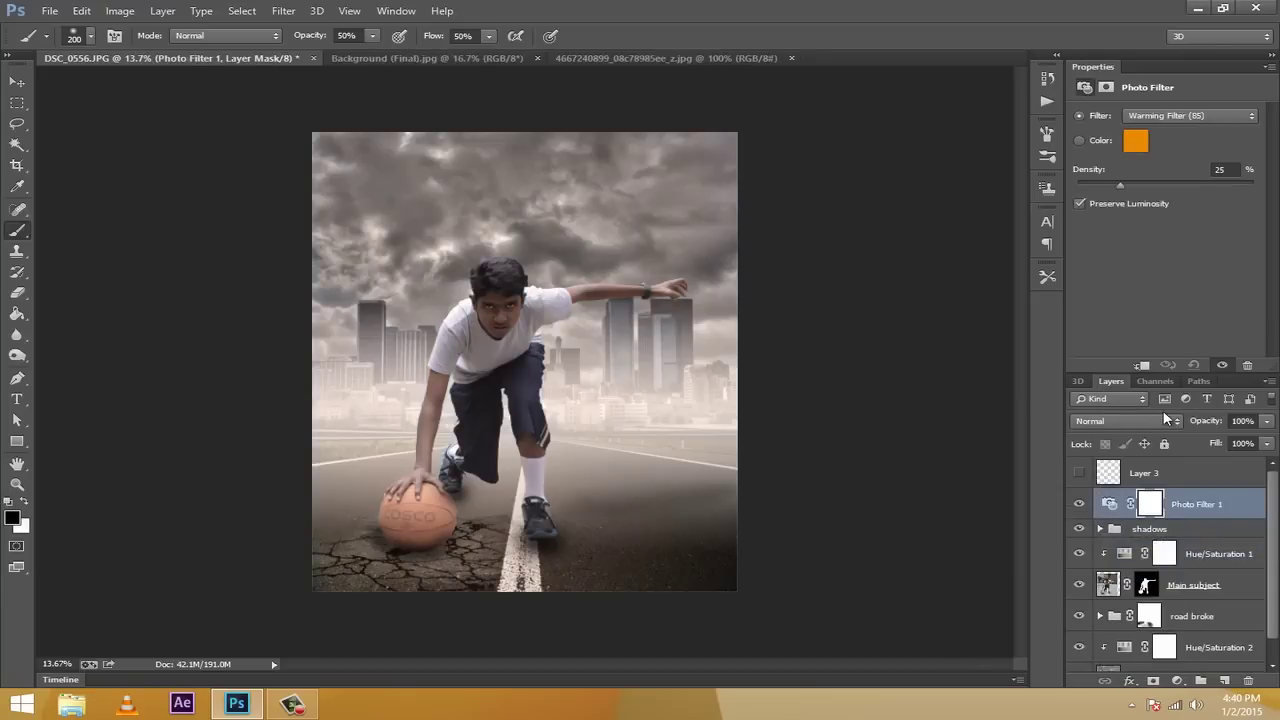
drag(1119, 184, 1125, 183)
drag(1117, 183, 1100, 183)
drag(1119, 184, 1130, 185)
click(1231, 169)
text(25)
Toggle the Photo Filter layer's visibility to compare the image with and without the warm tint
click(1077, 507)
click(1077, 507)
click(1077, 507)
click(1077, 507)
click(1177, 681)
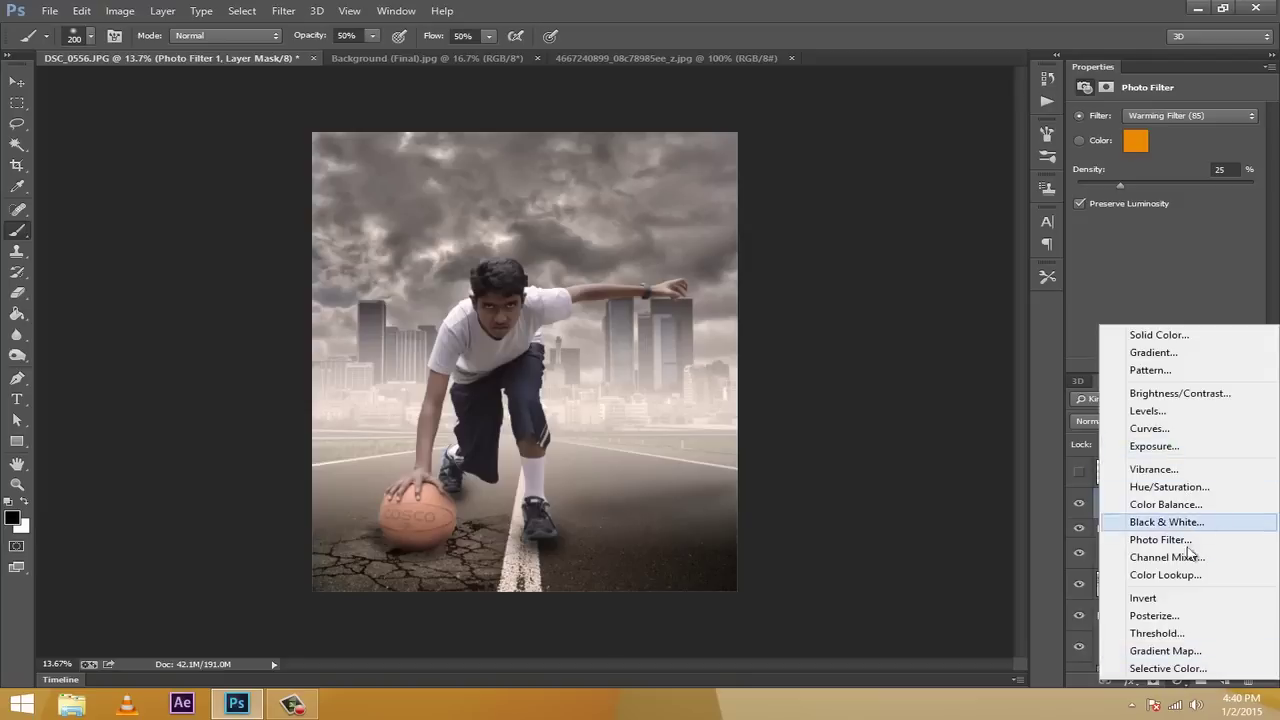
click(1163, 352)
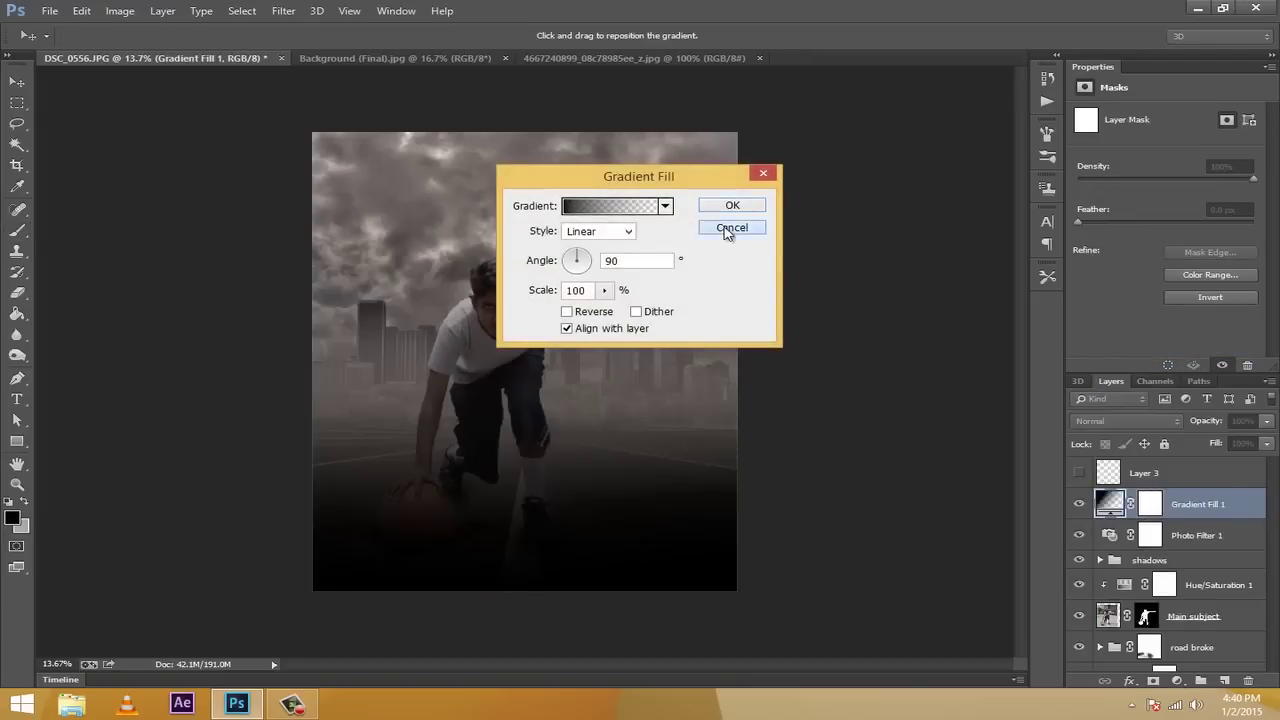
click(729, 228)
Add a Gradient Map adjustment above the Photo Filter layer and open its gradient for editing
click(1178, 681)
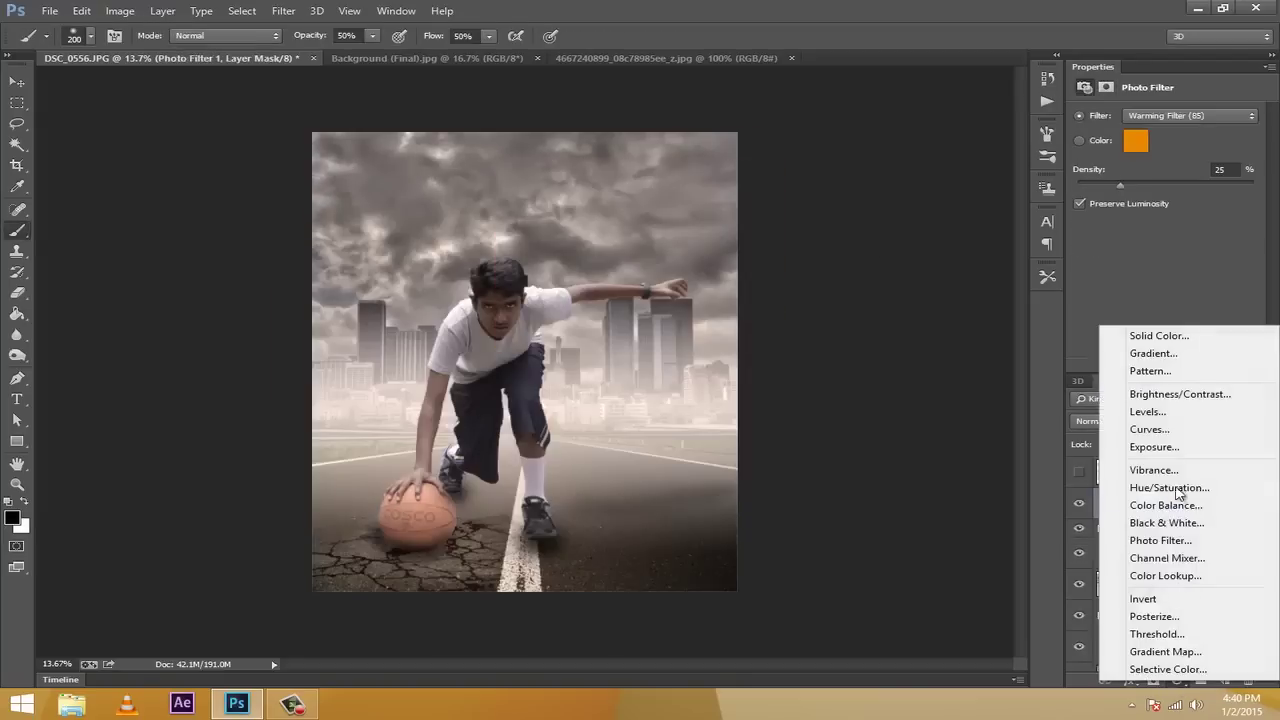
click(1165, 651)
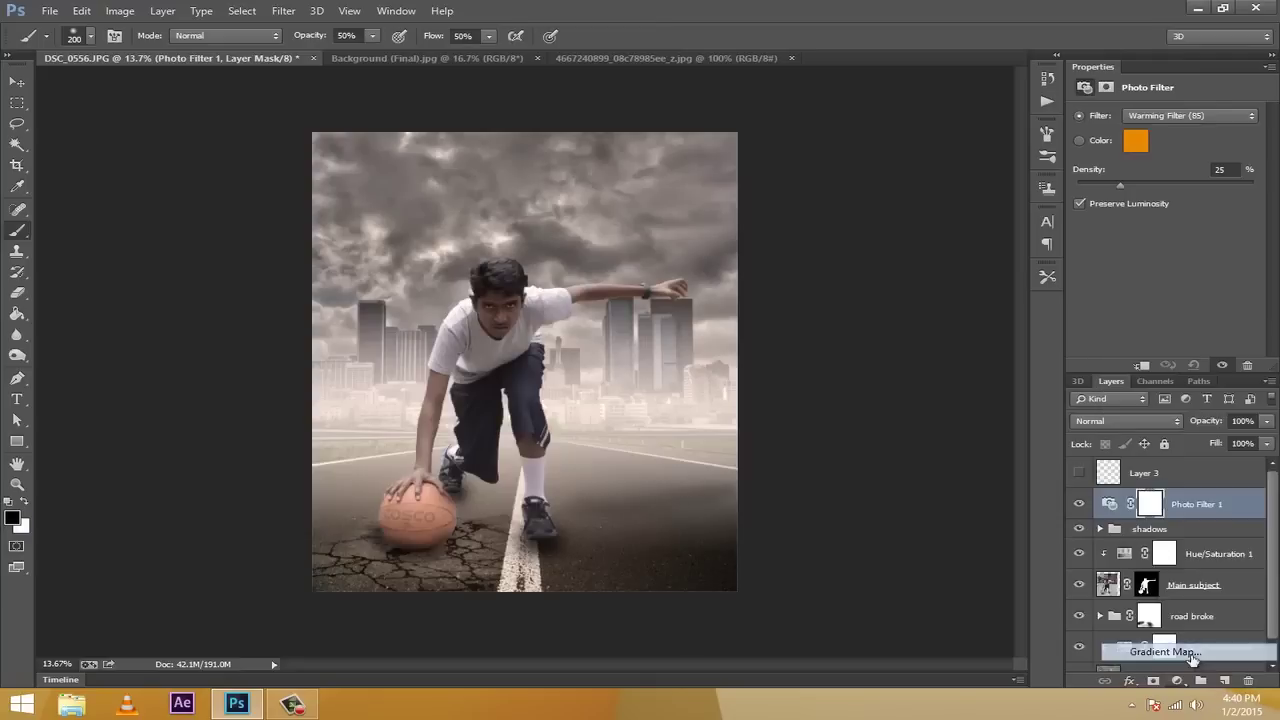
click(1132, 119)
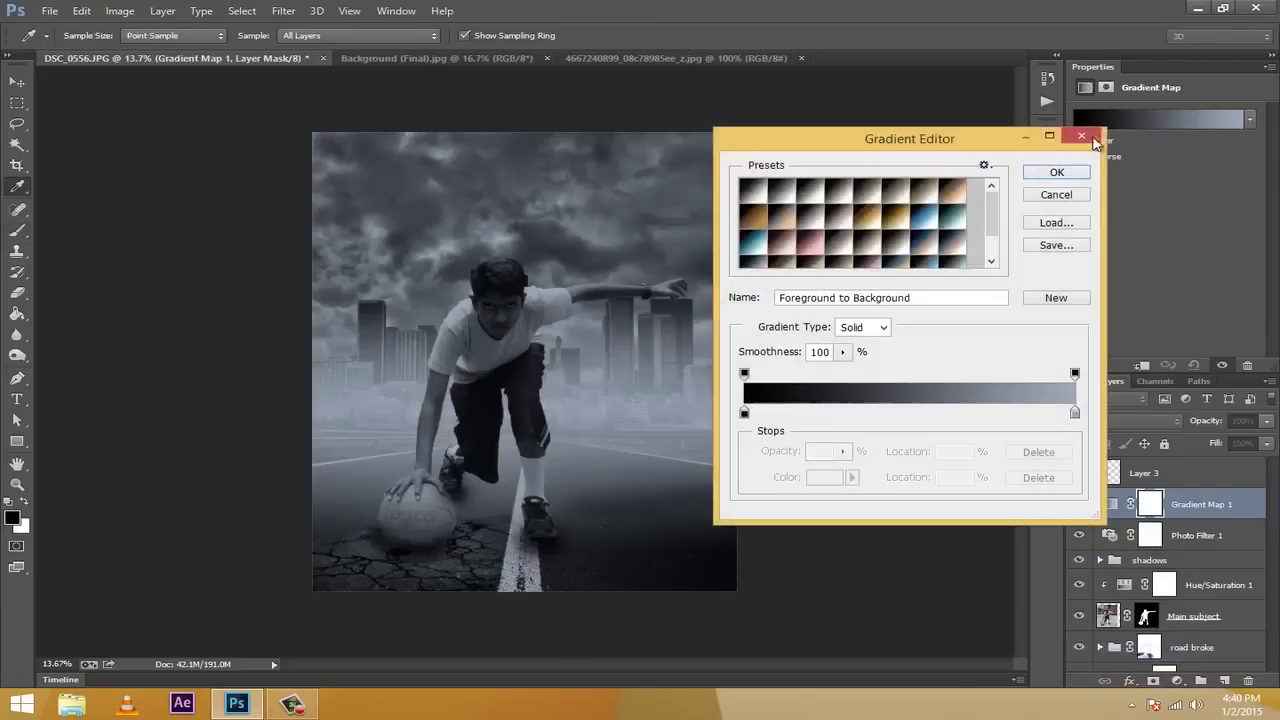
click(1056, 195)
click(1127, 120)
Replace the gradient presets with the Noise Samples set without saving the current presets
click(984, 165)
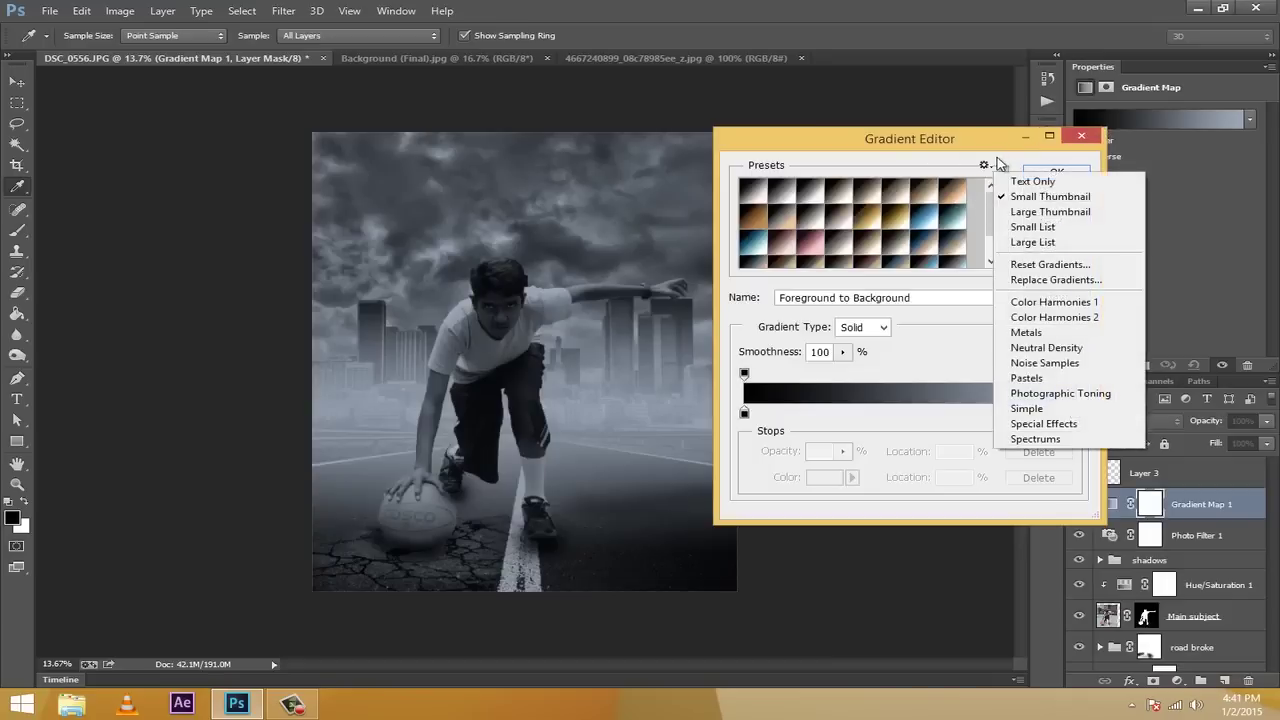
click(986, 168)
click(985, 168)
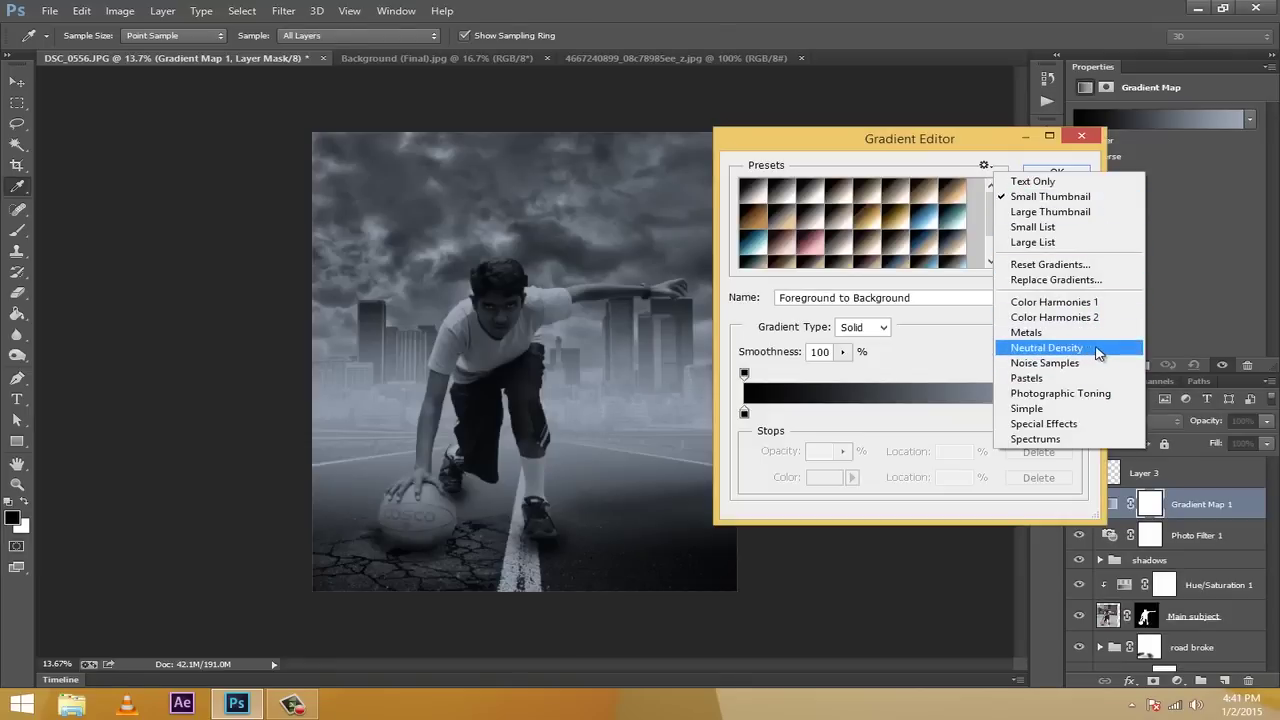
click(1050, 363)
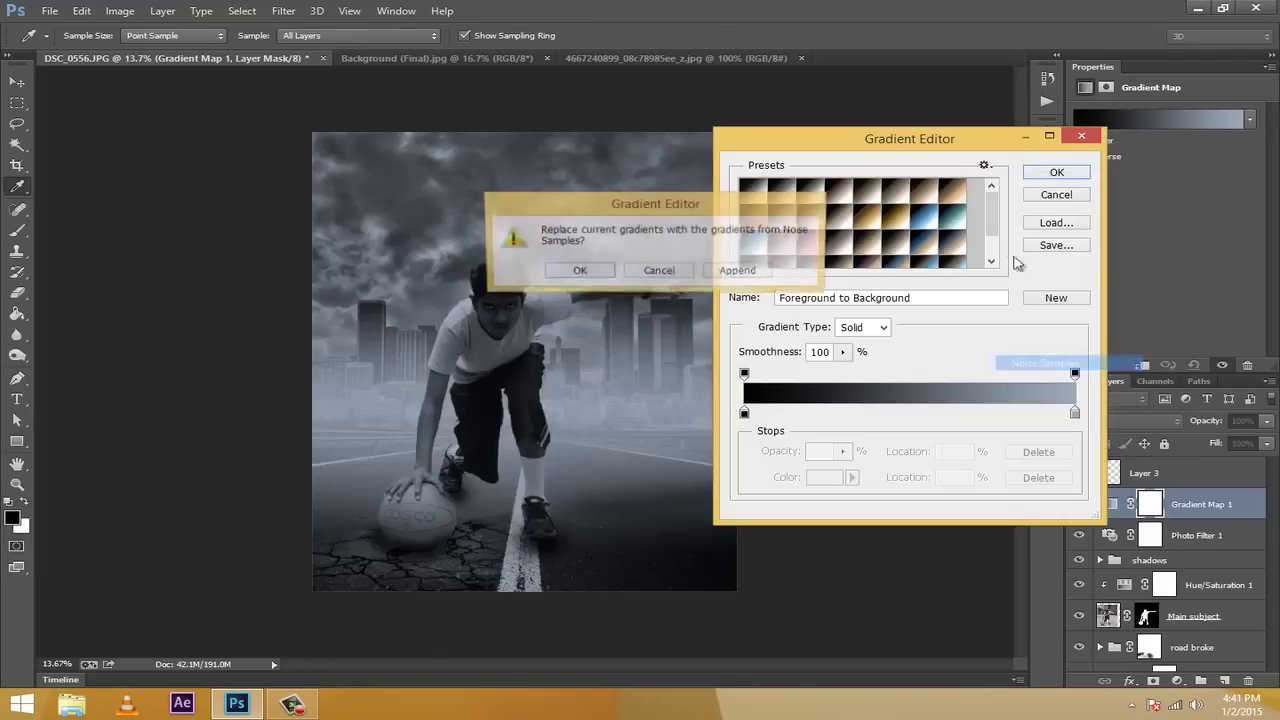
click(580, 272)
click(578, 273)
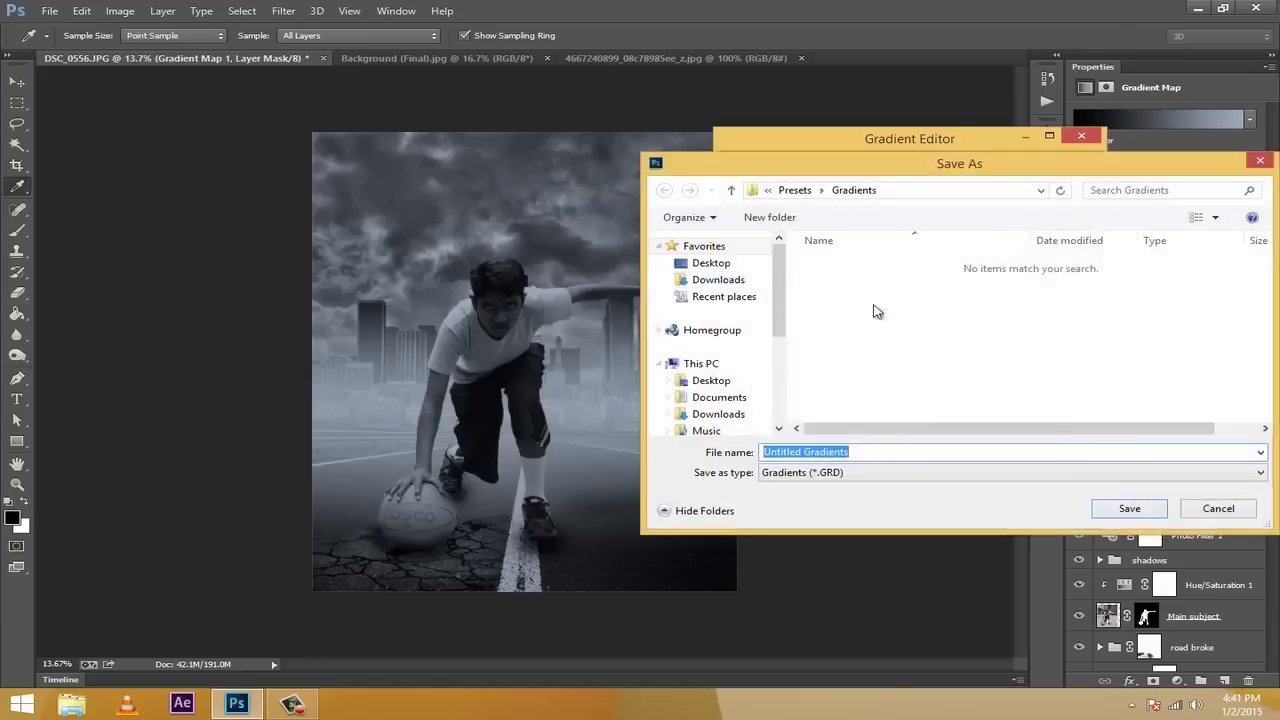
click(1220, 508)
Replace the gradient presets with the Neutral Density set
click(984, 167)
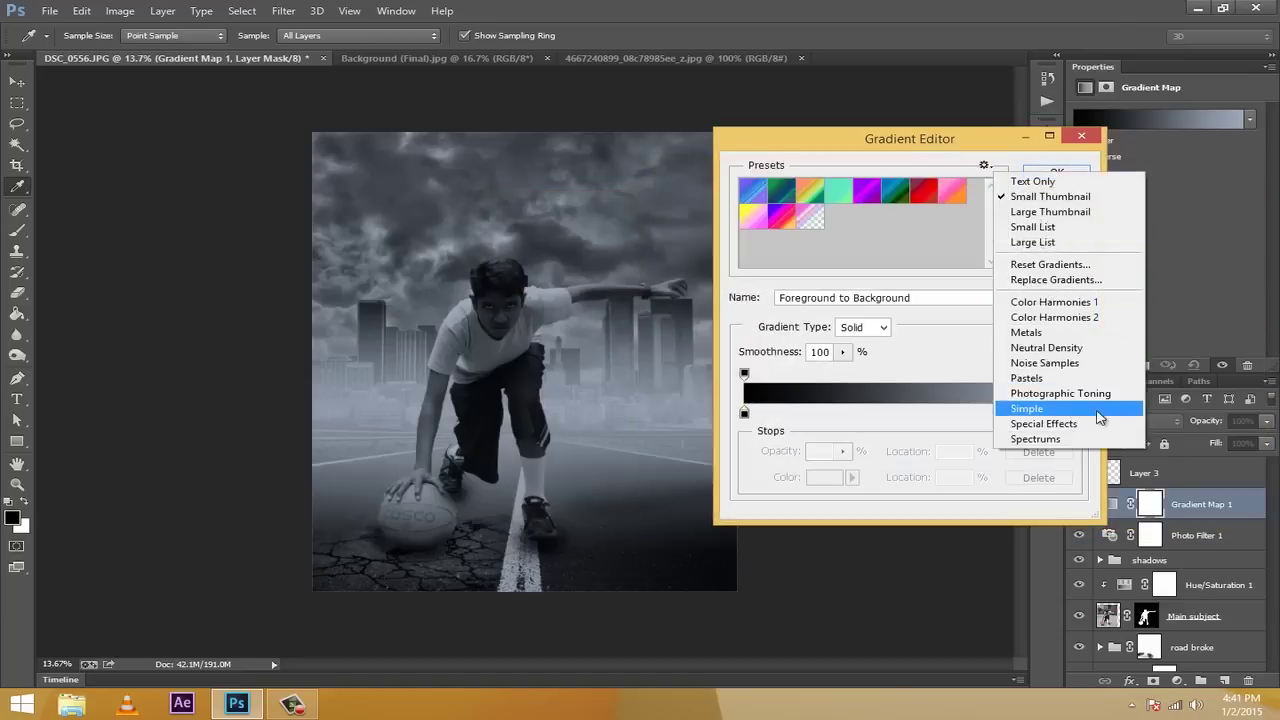
click(1084, 348)
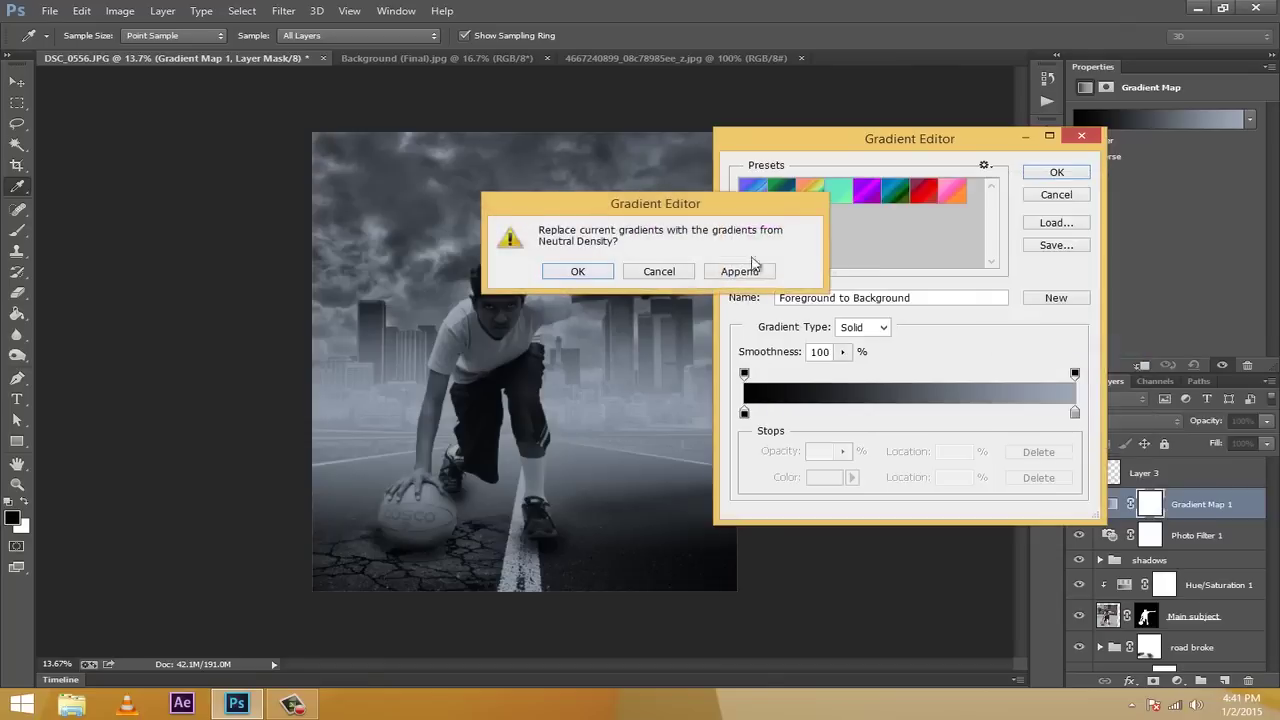
click(585, 273)
Replace the gradient presets with the Photographic Toning set
click(985, 168)
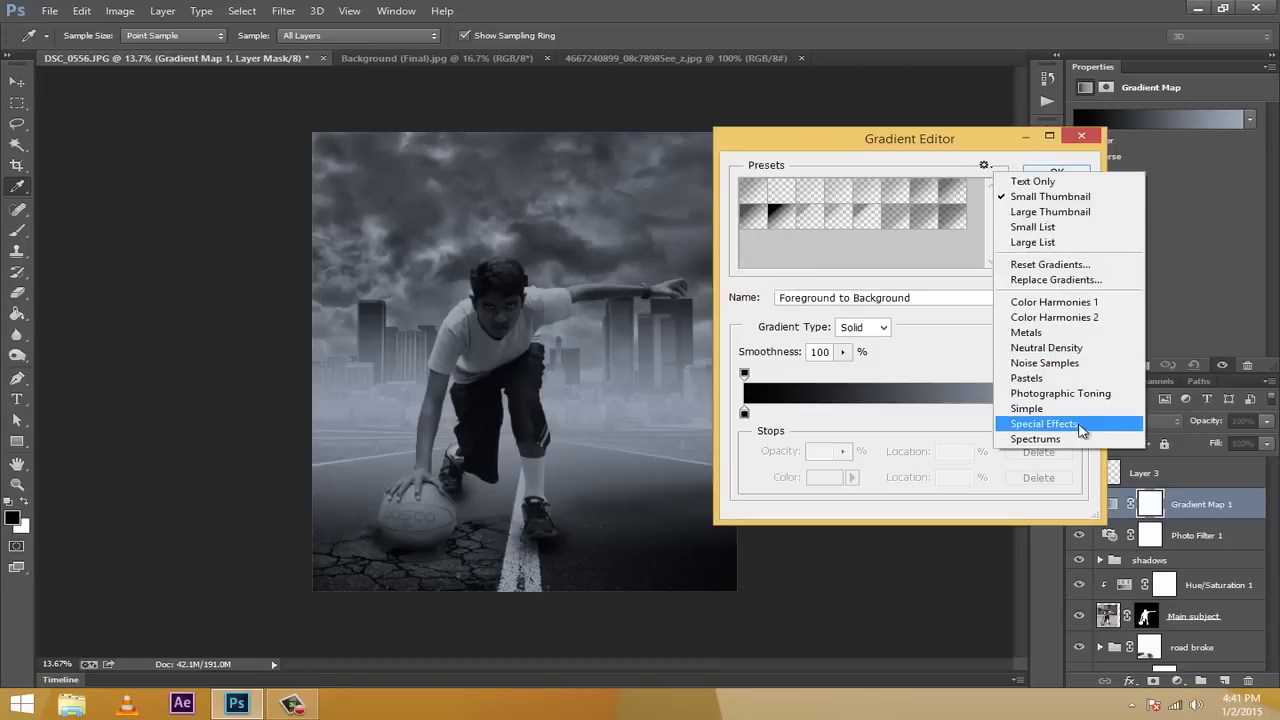
click(1088, 393)
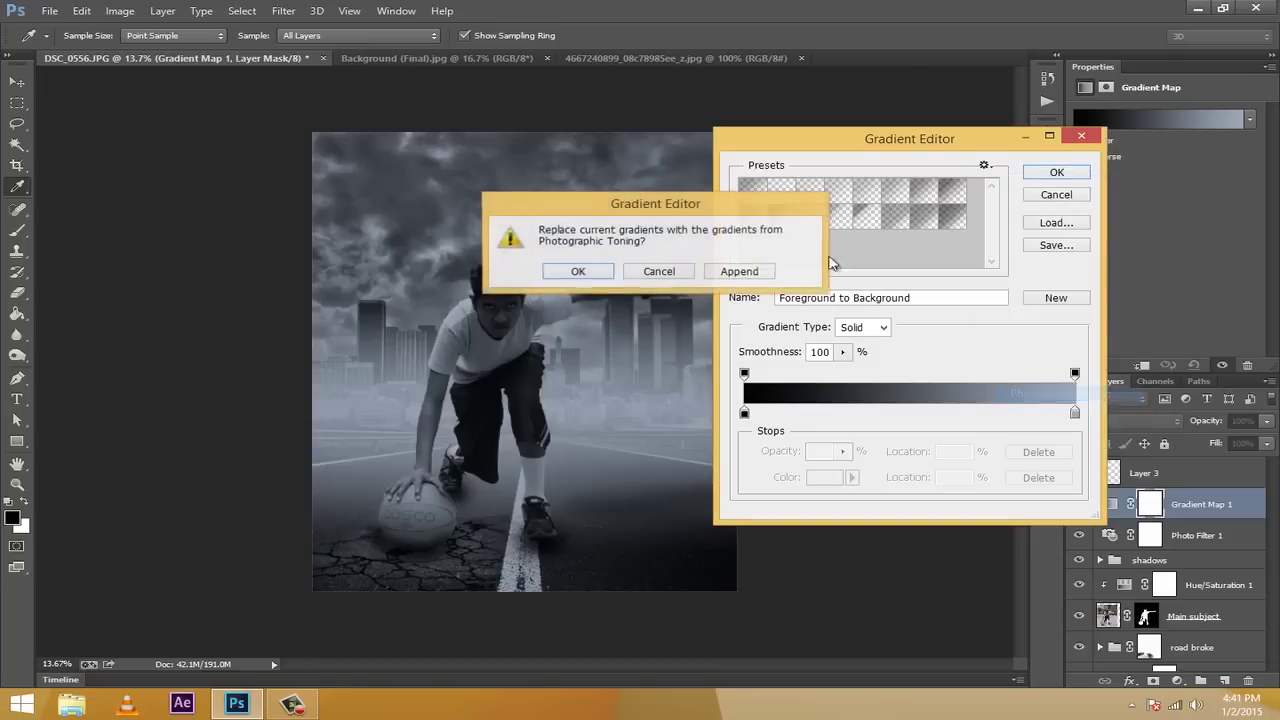
click(578, 272)
mouse_move(994, 215)
mouse_down()
mouse_move(993, 237)
mouse_move(993, 205)
mouse_up()
click(985, 165)
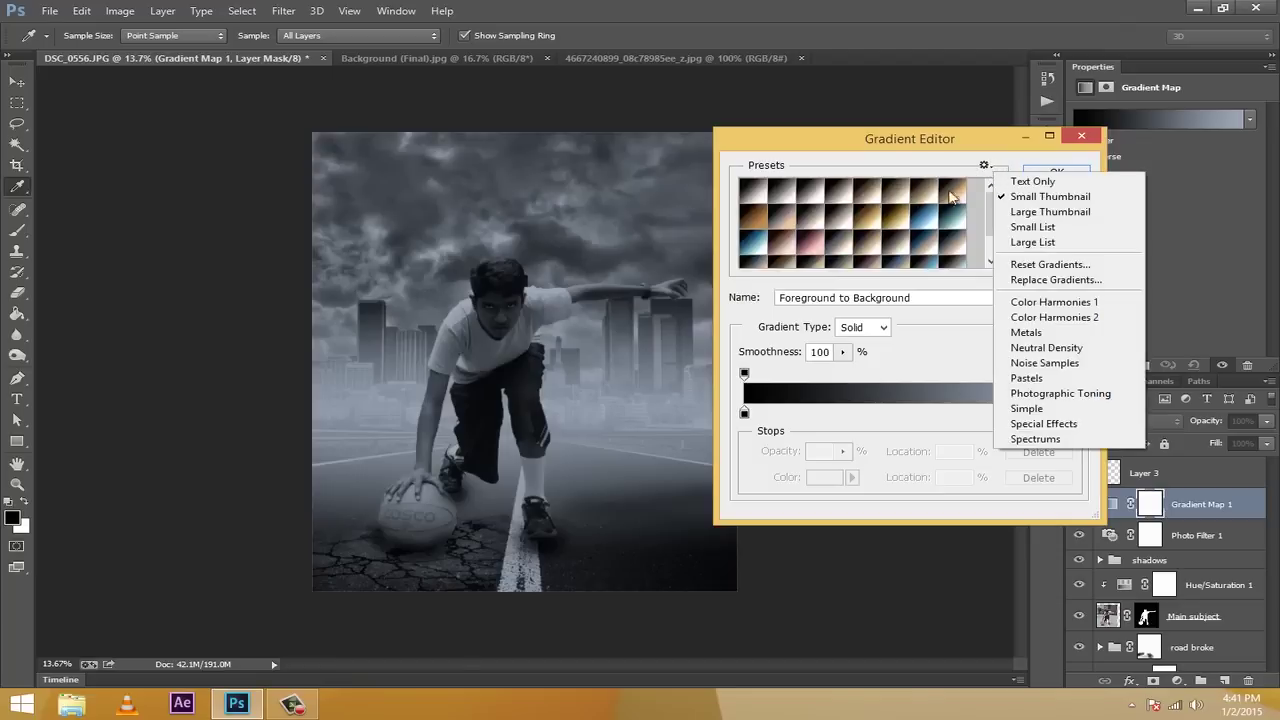
click(840, 168)
Try the Sepia Highlights 1, Sepia Antique, Sepia Midtones and Sepia Highlights 2 presets on the gradient map
click(766, 222)
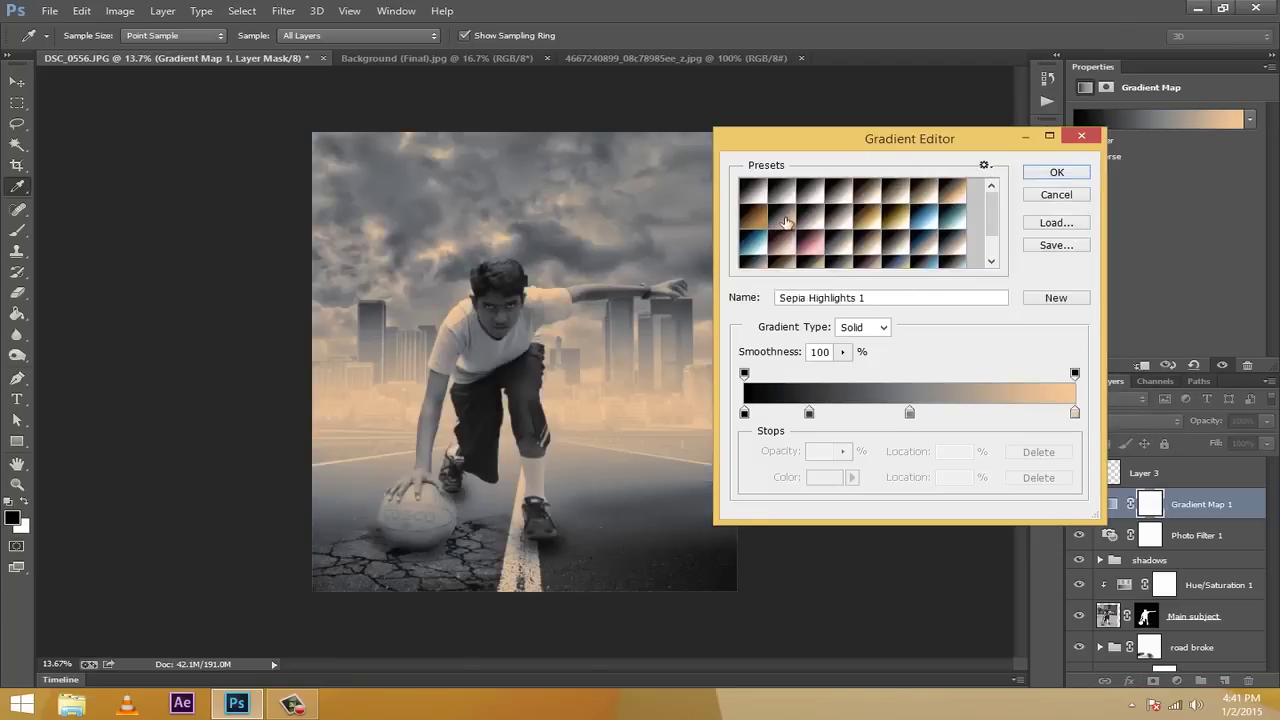
click(753, 222)
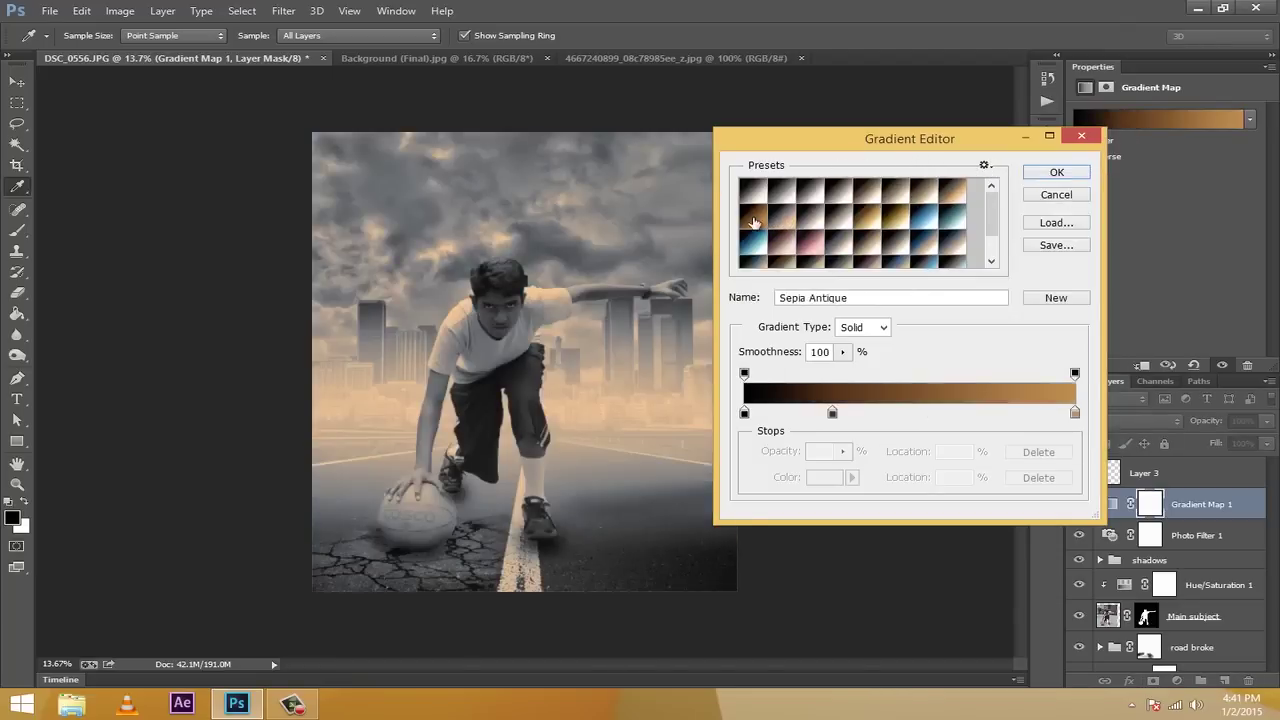
click(786, 222)
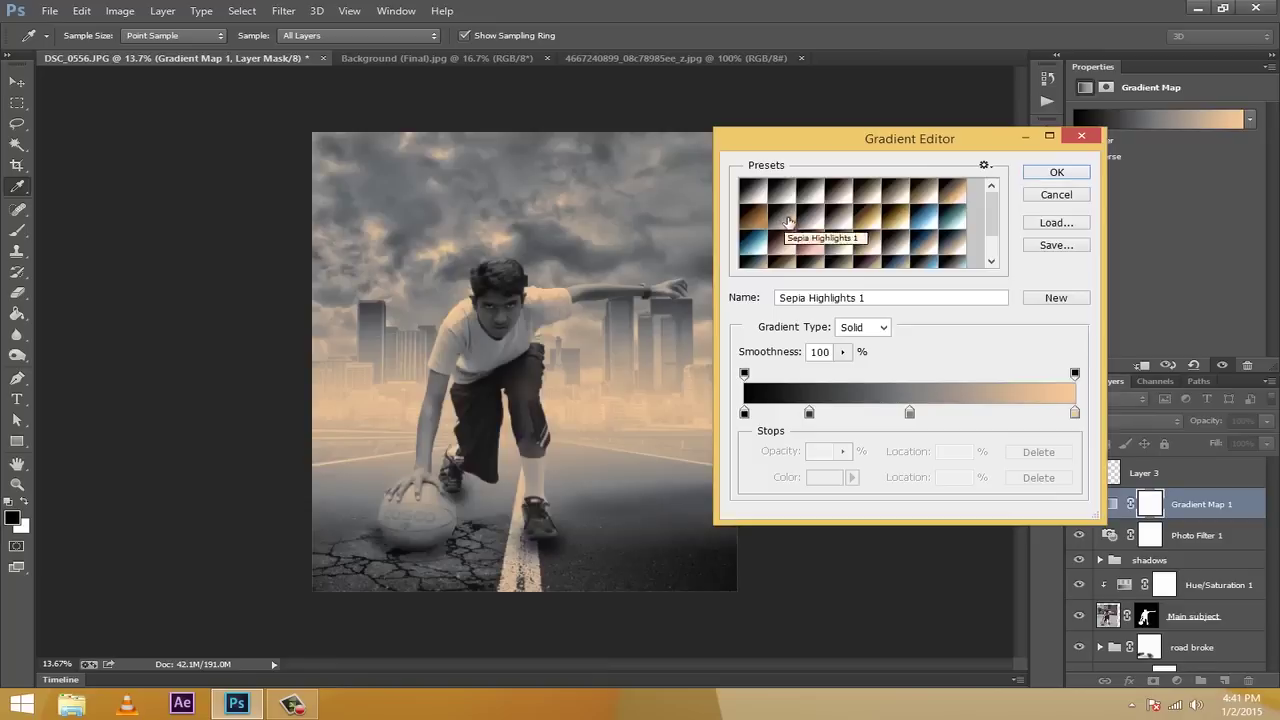
click(810, 220)
click(832, 220)
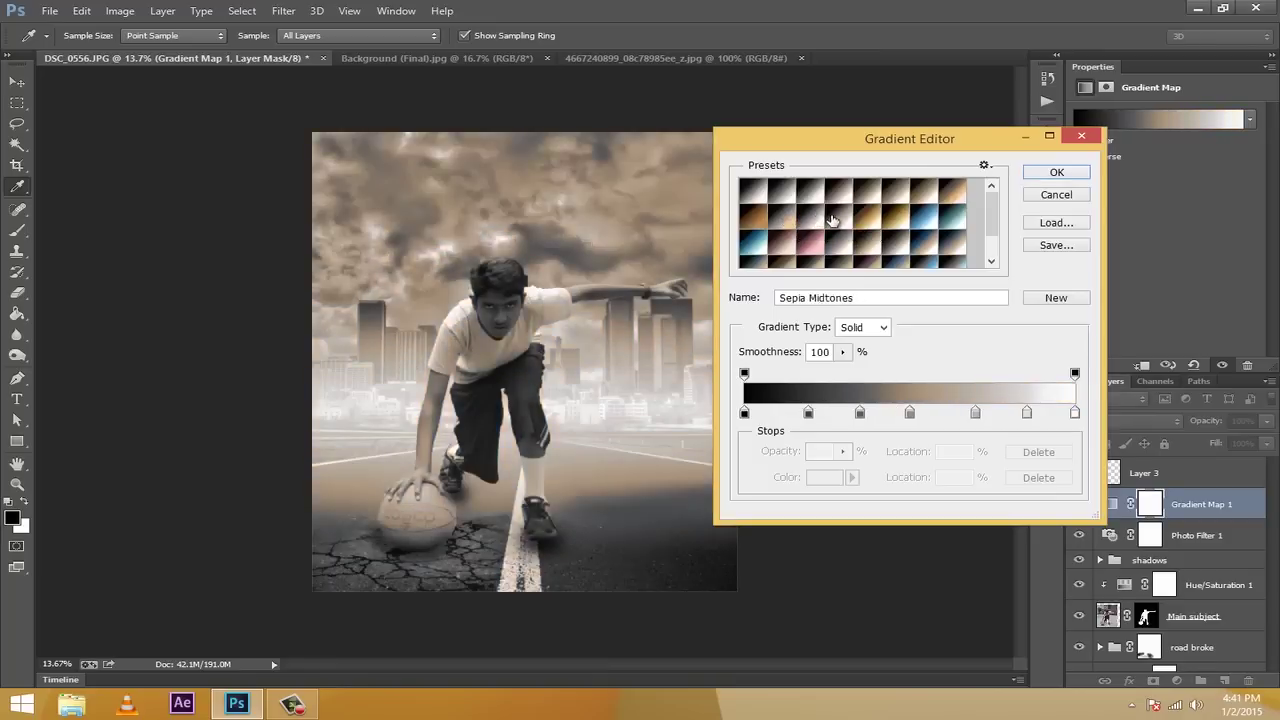
click(810, 220)
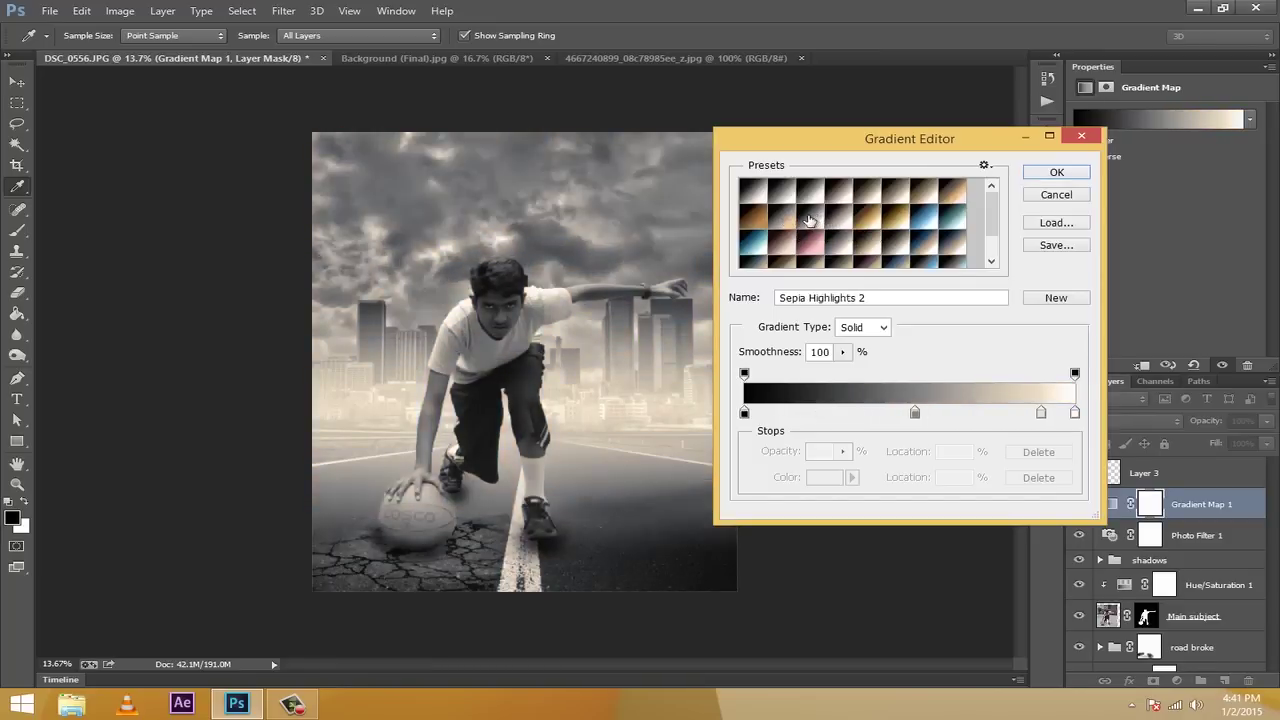
Apply the Sepia 3 preset to the gradient map and accept the gradient
click(868, 194)
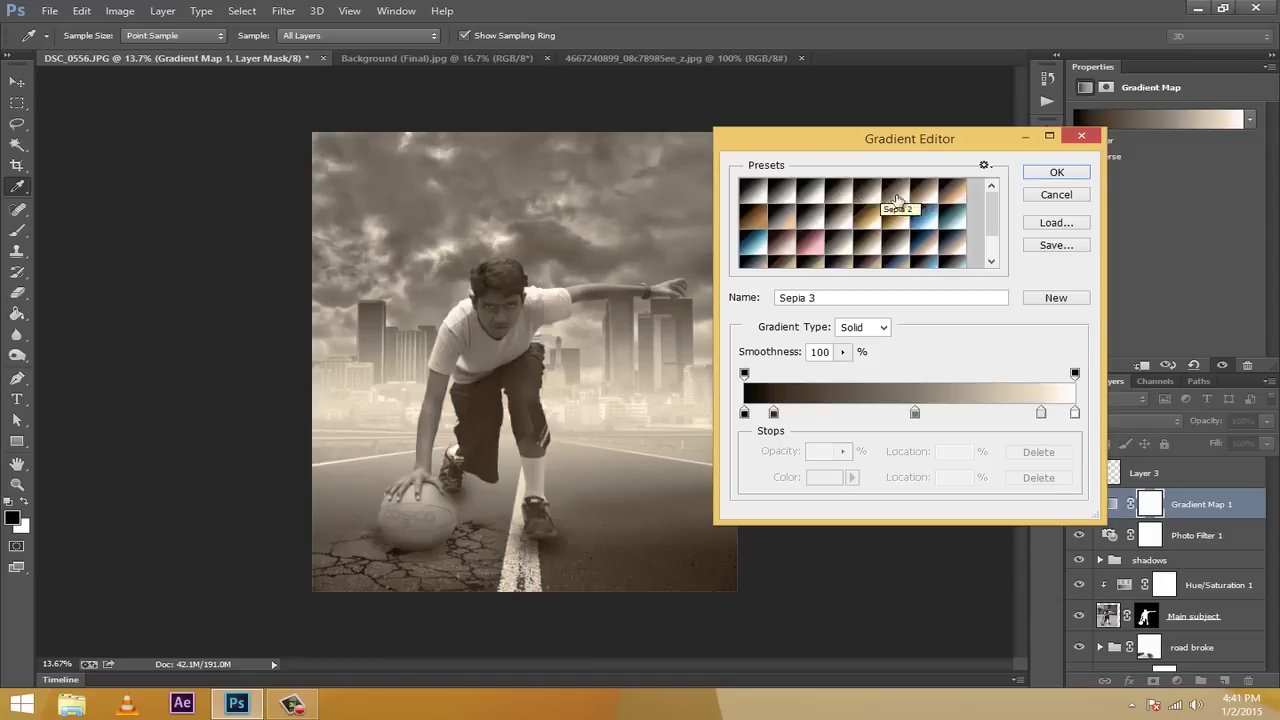
key(b)
click(1056, 173)
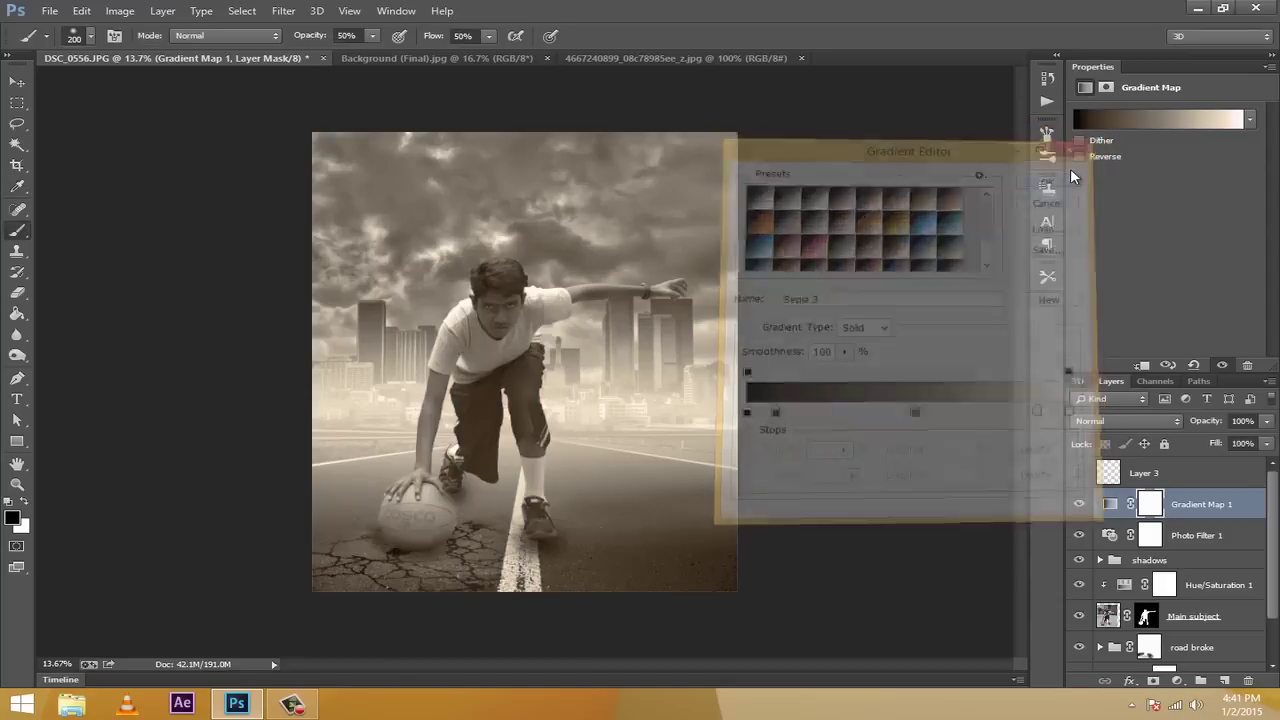
Set the Gradient Map layer's blend mode to Overlay and its opacity to 25%
click(1146, 421)
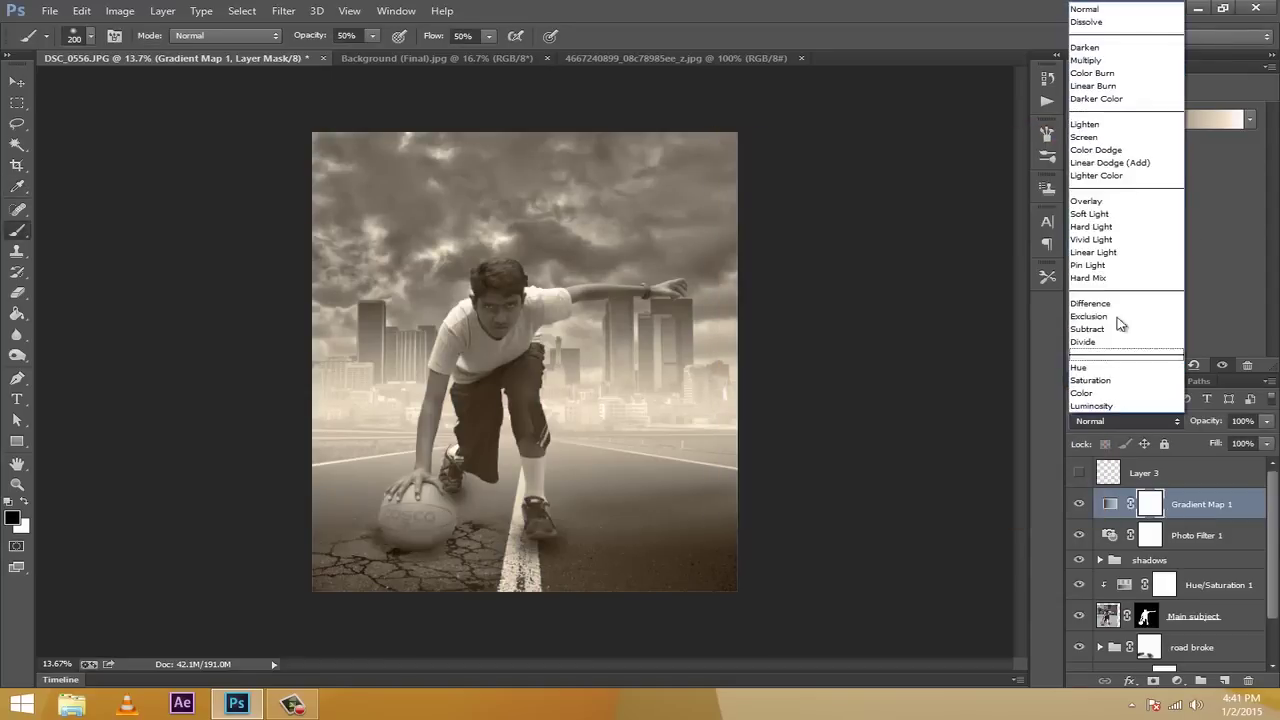
click(1127, 202)
click(1266, 421)
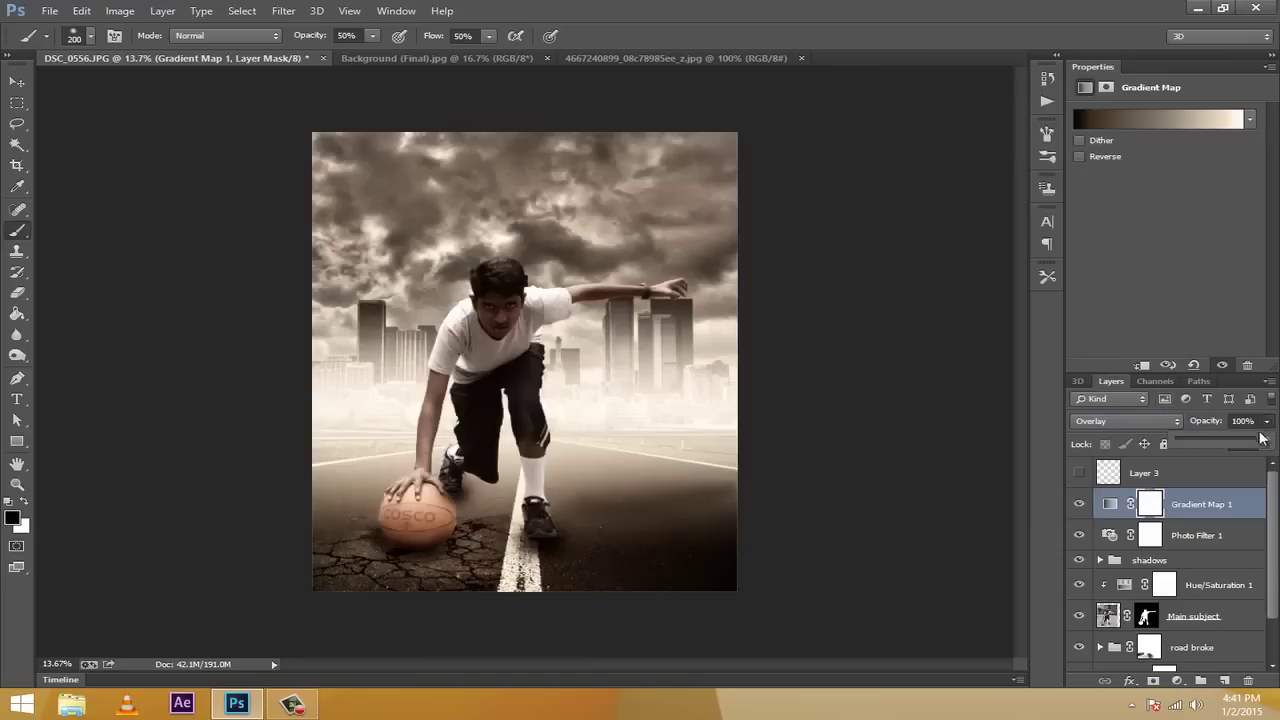
drag(1252, 446, 1200, 440)
click(1247, 421)
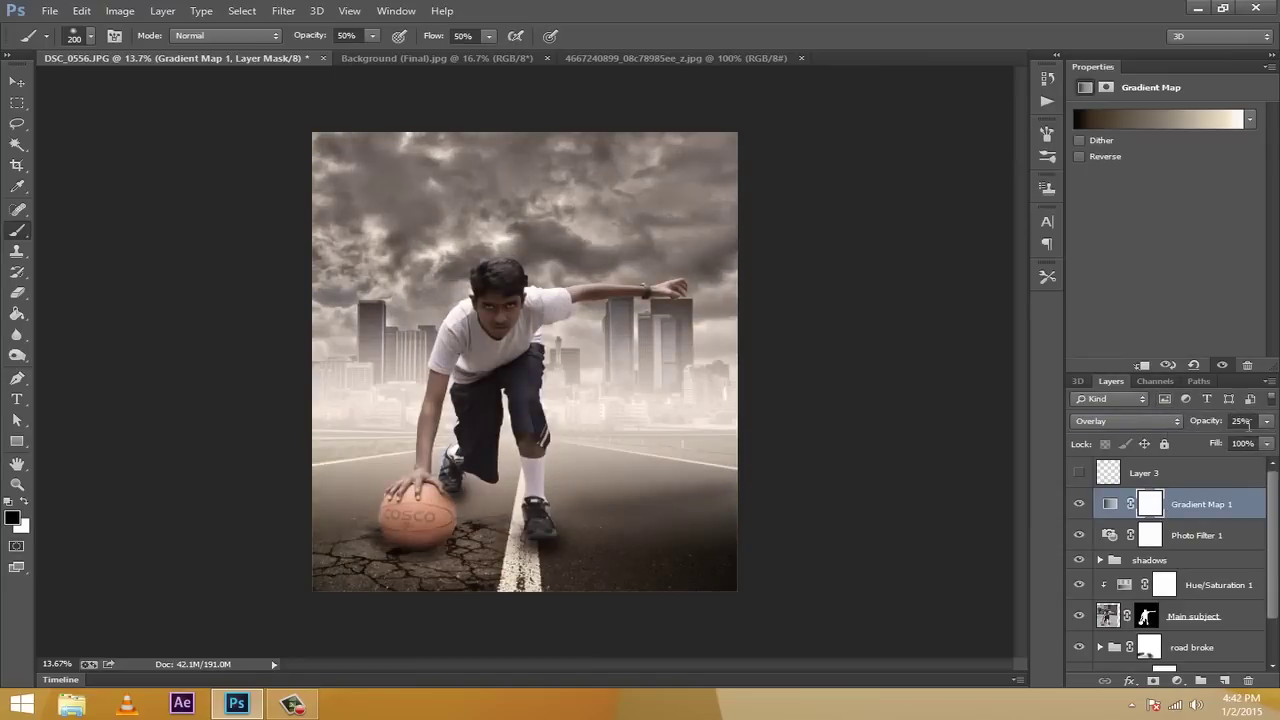
Reduce the Gradient Map layer's fill to 51%
click(1266, 443)
drag(1262, 461, 1239, 465)
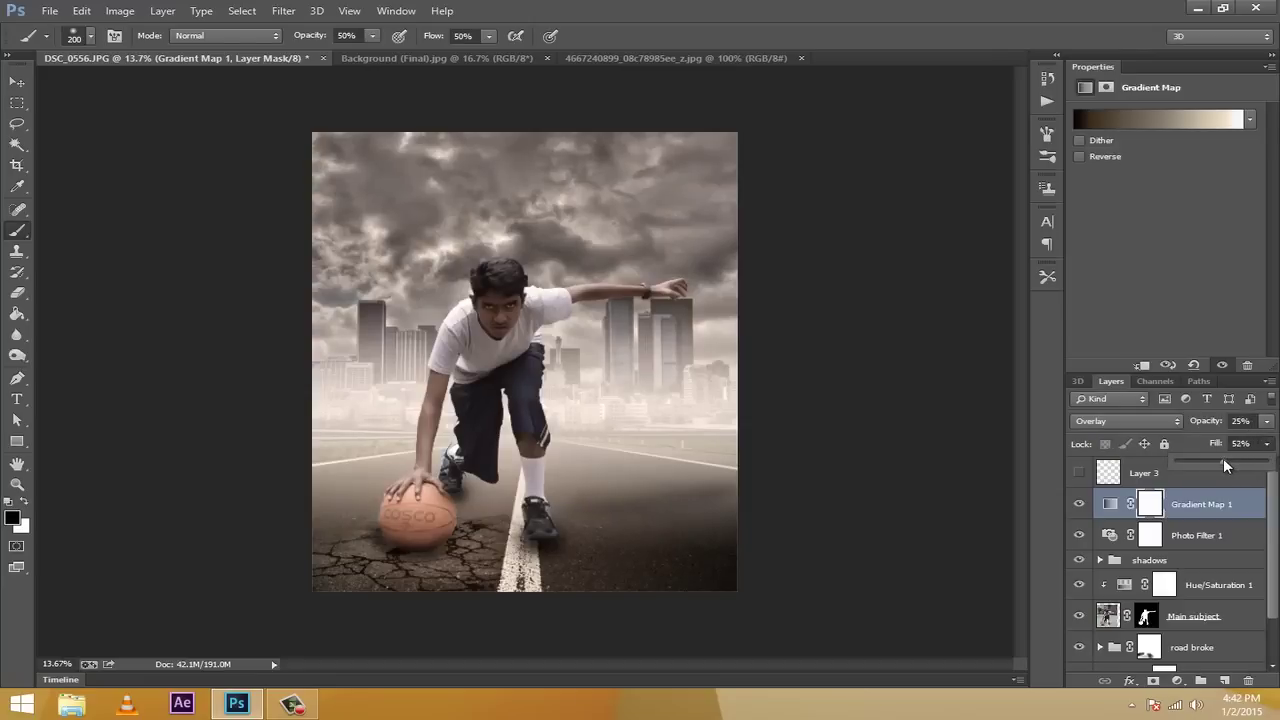
drag(1221, 459, 1224, 460)
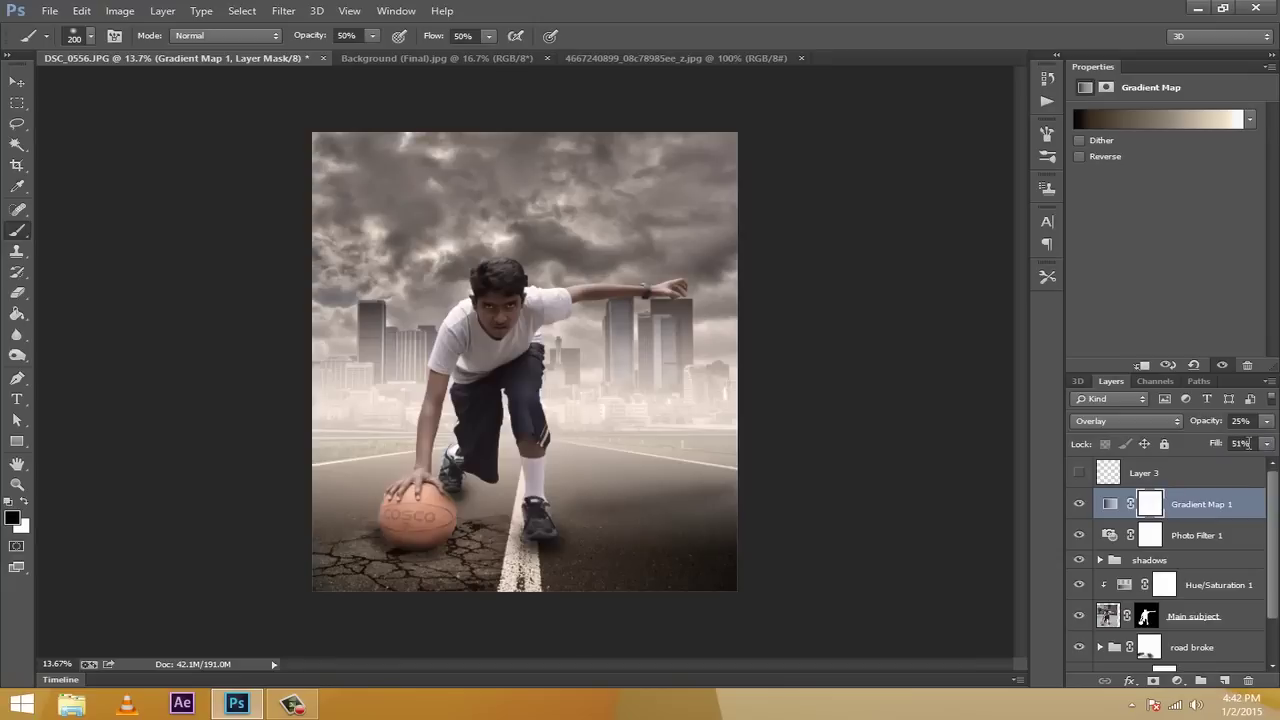
Toggle the Gradient Map layer's visibility repeatedly to compare the toning, leaving the layer visible
click(1079, 506)
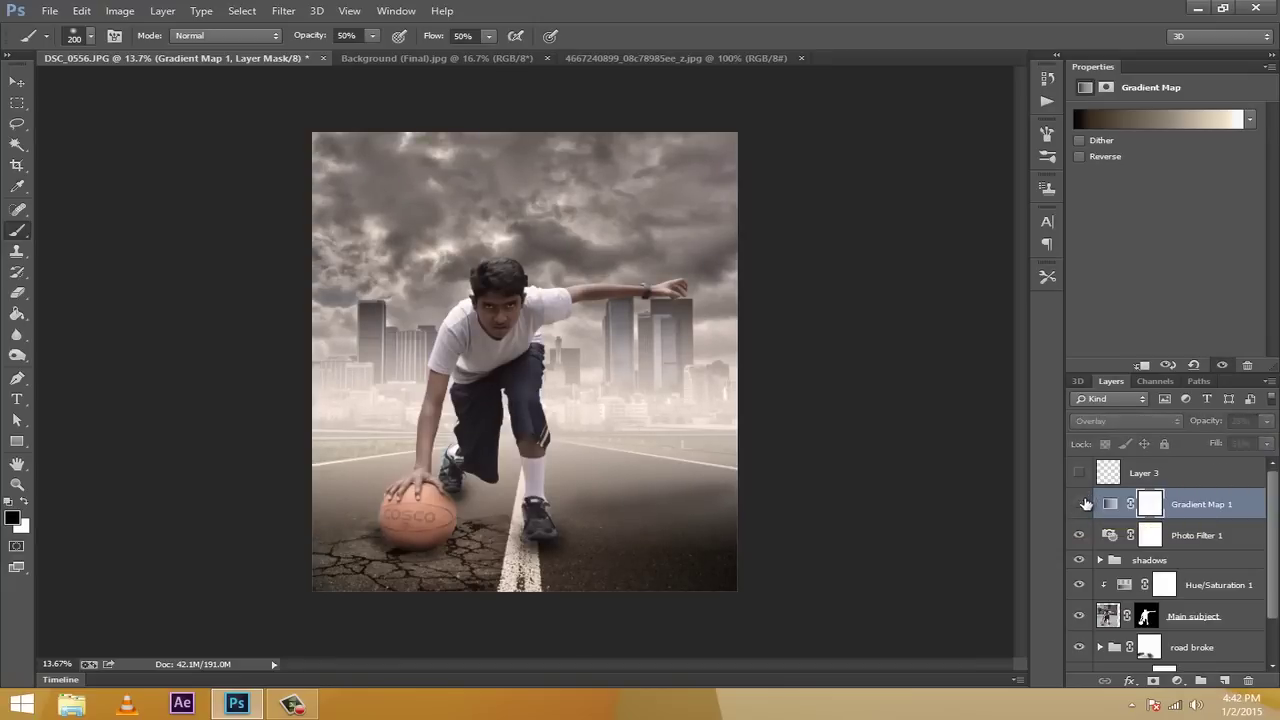
click(1080, 507)
click(1080, 507)
click(1080, 507)
click(1080, 507)
click(1080, 507)
click(1080, 507)
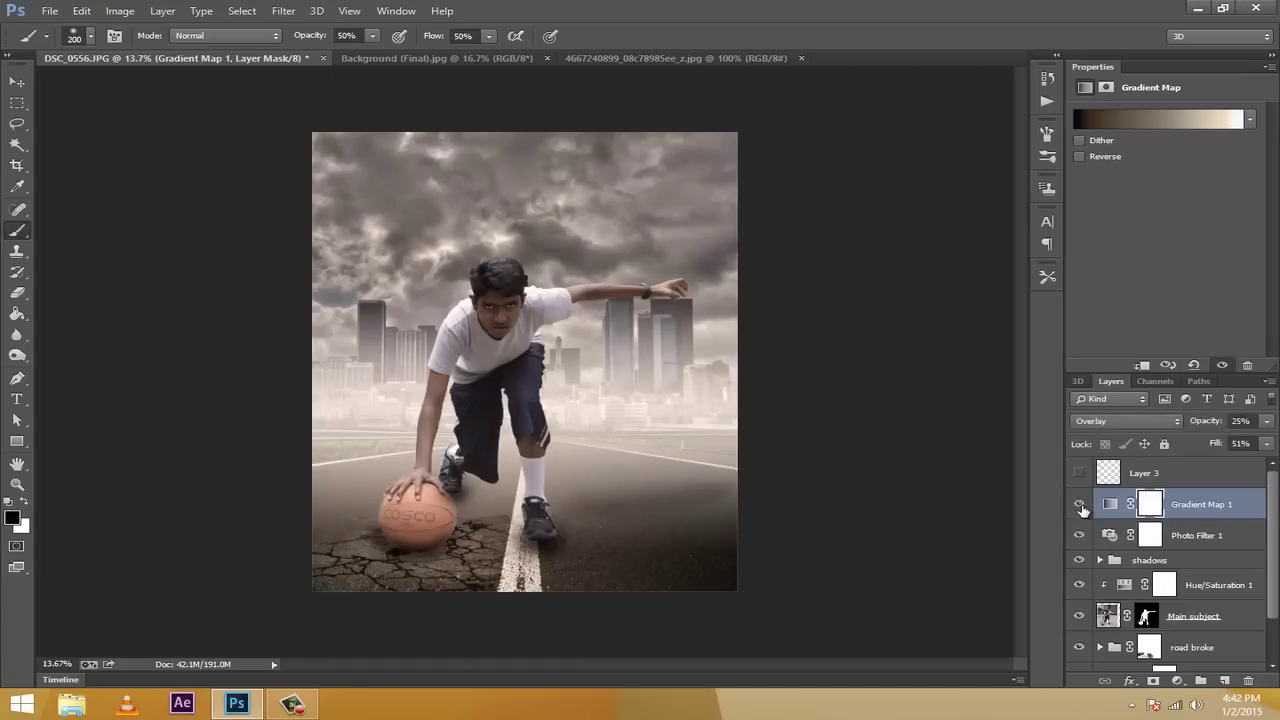
Try other blend modes such as Linear Light and Hard Light on the Gradient Map layer, returning to Overlay
click(1178, 422)
click(1108, 234)
scroll(1124, 428, down, 1)
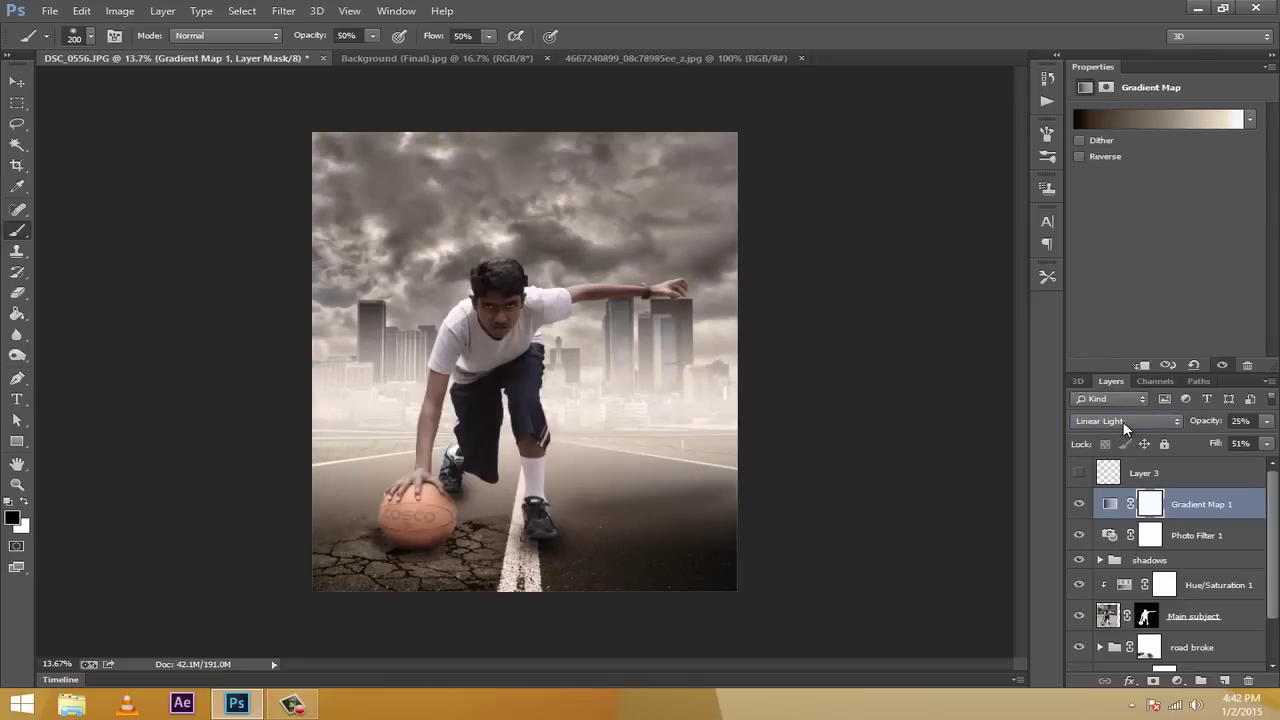
scroll(1124, 428, up, 1)
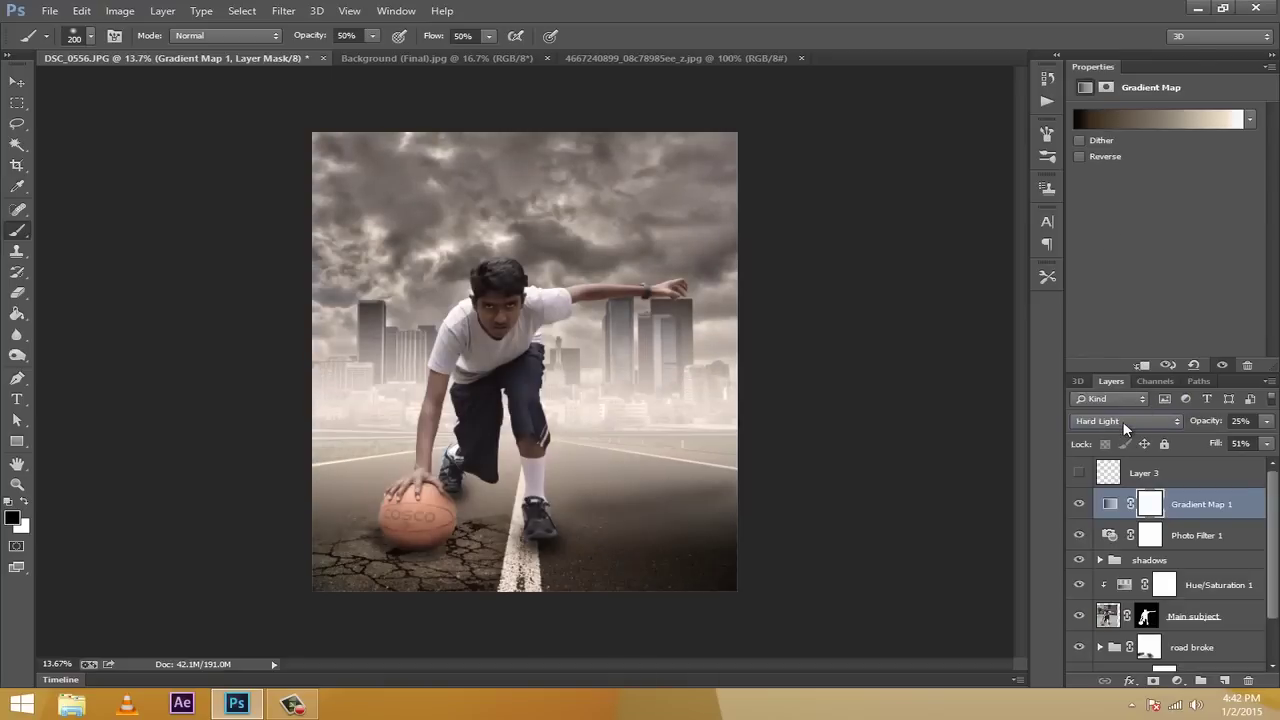
scroll(1146, 428, down, 1)
scroll(1148, 425, up, 1)
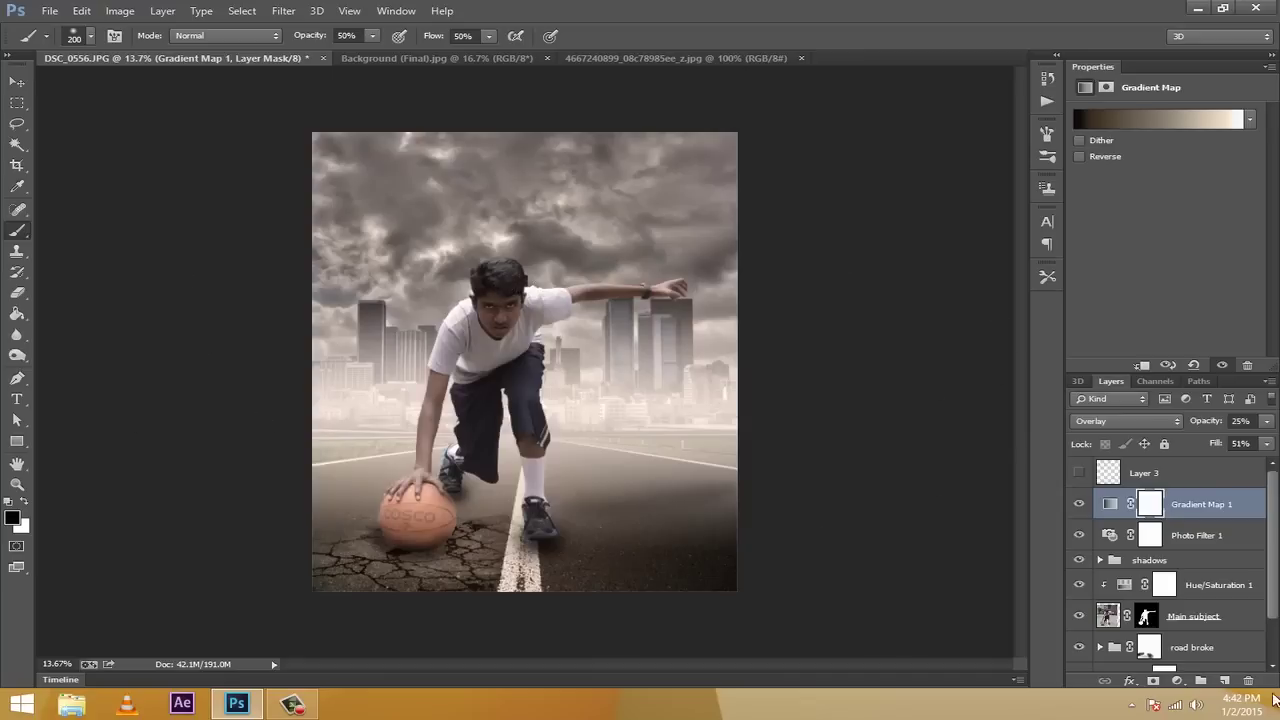
Add a Hue/Saturation adjustment above the Gradient Map layer and raise the master saturation slightly
click(1177, 681)
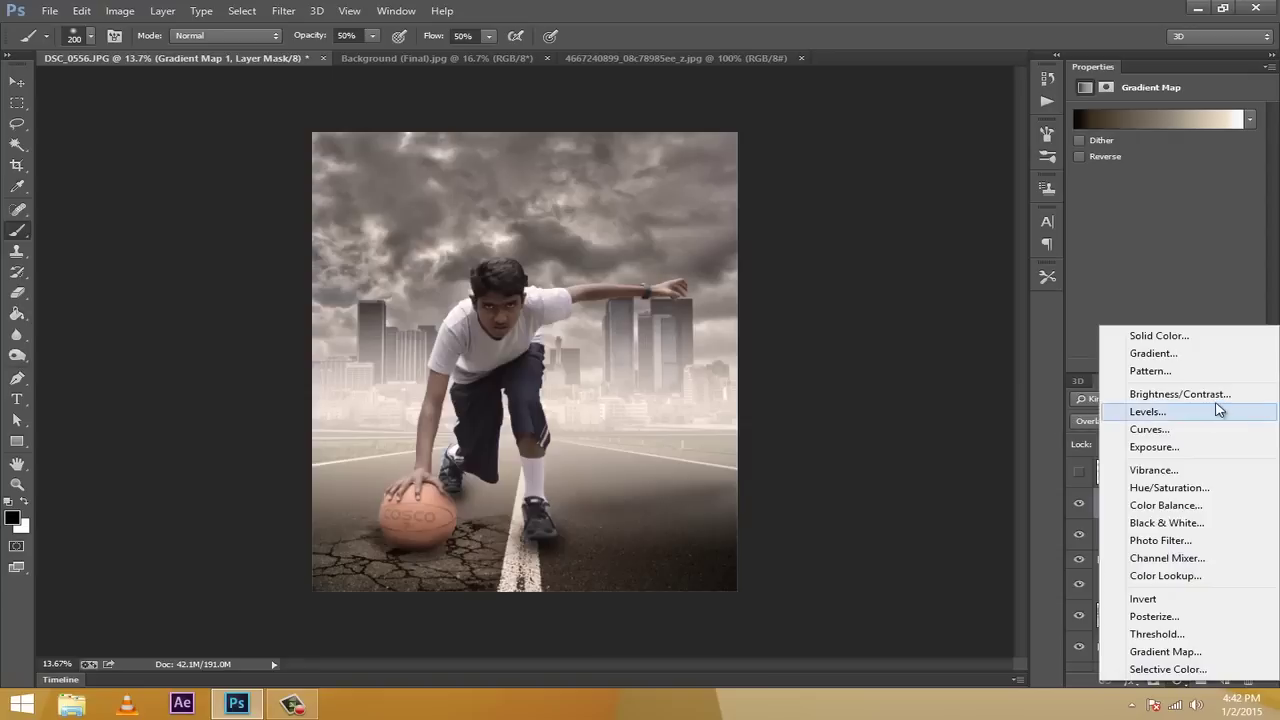
click(1190, 487)
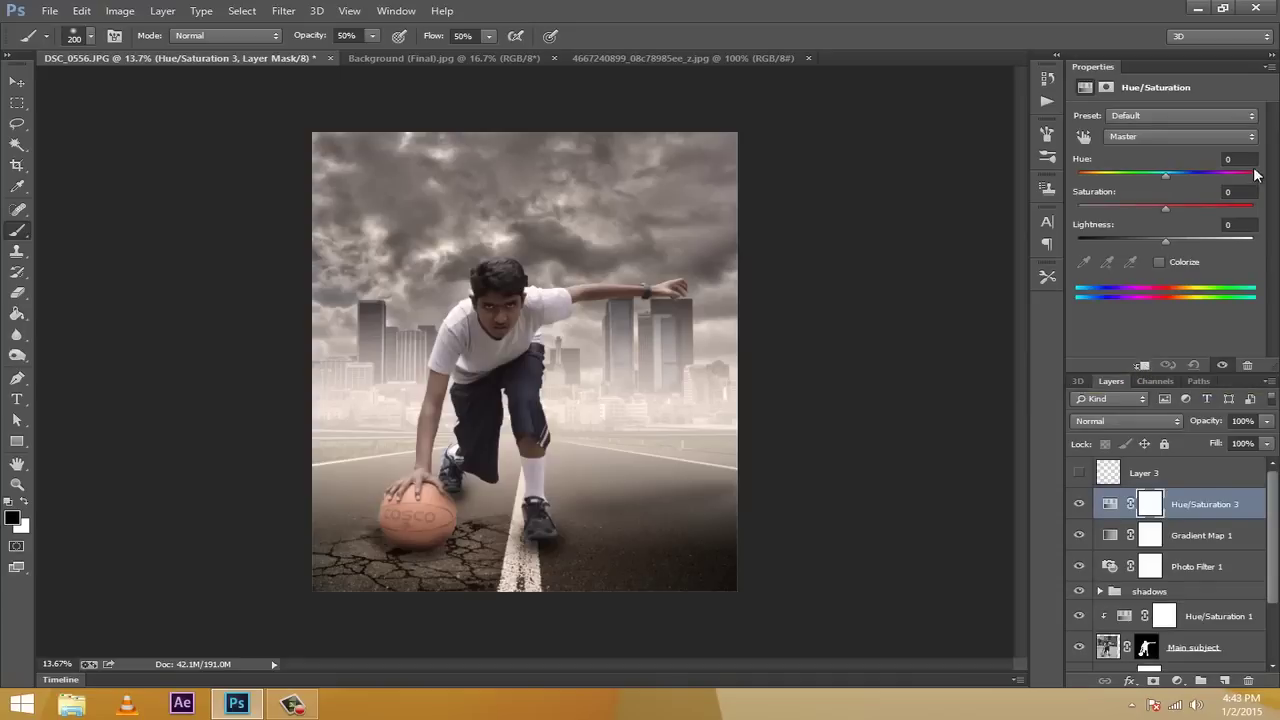
drag(1165, 207, 1188, 207)
drag(1183, 207, 1182, 207)
Toggle the top Hue/Saturation adjustment repeatedly to compare the saturation boost, leaving the adjustment visible
click(1078, 504)
click(1078, 504)
click(1078, 504)
click(1078, 504)
click(1078, 504)
click(1078, 504)
Add a new empty layer directly above the top Hue/Saturation adjustment
click(1198, 472)
click(1196, 505)
click(1224, 681)
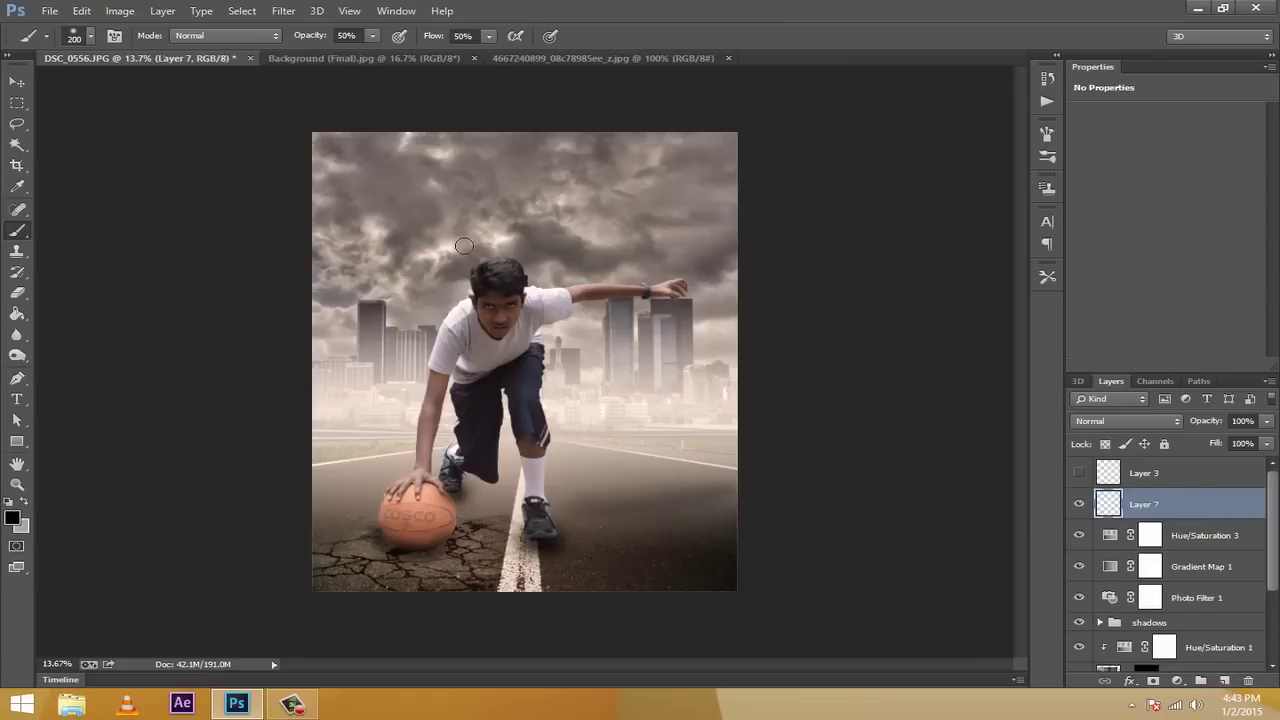
Set the foreground color to white and enlarge the brush to 400 pixels
click(14, 516)
drag(690, 246, 692, 175)
click(1077, 167)
key(bracketright)
key(bracketright)
key(bracketright)
Try a white brush stroke across the player's face and undo it
drag(491, 301, 525, 292)
key(ctrl+z)
key(ctrl+alt+z)
Set the brush opacity and flow to 100% and paint white over the player's face and upper chest
click(347, 36)
text(100)
click(464, 36)
text(100)
key(Return)
mouse_move(497, 298)
mouse_down()
mouse_move(496, 318)
mouse_move(494, 304)
mouse_up()
mouse_move(498, 332)
mouse_down()
mouse_move(543, 304)
mouse_move(481, 348)
mouse_move(515, 337)
mouse_up()
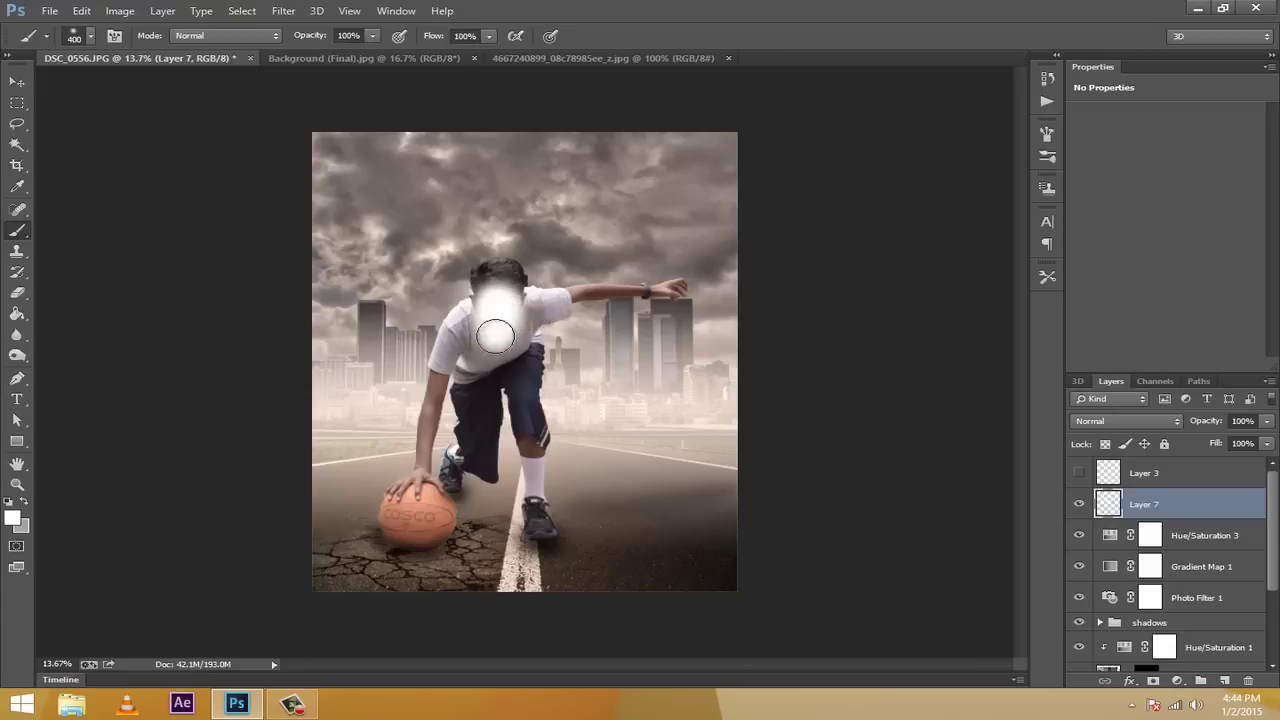
Set the painted white layer's blend mode to Overlay and switch to the Eraser tool
click(1175, 419)
click(1116, 206)
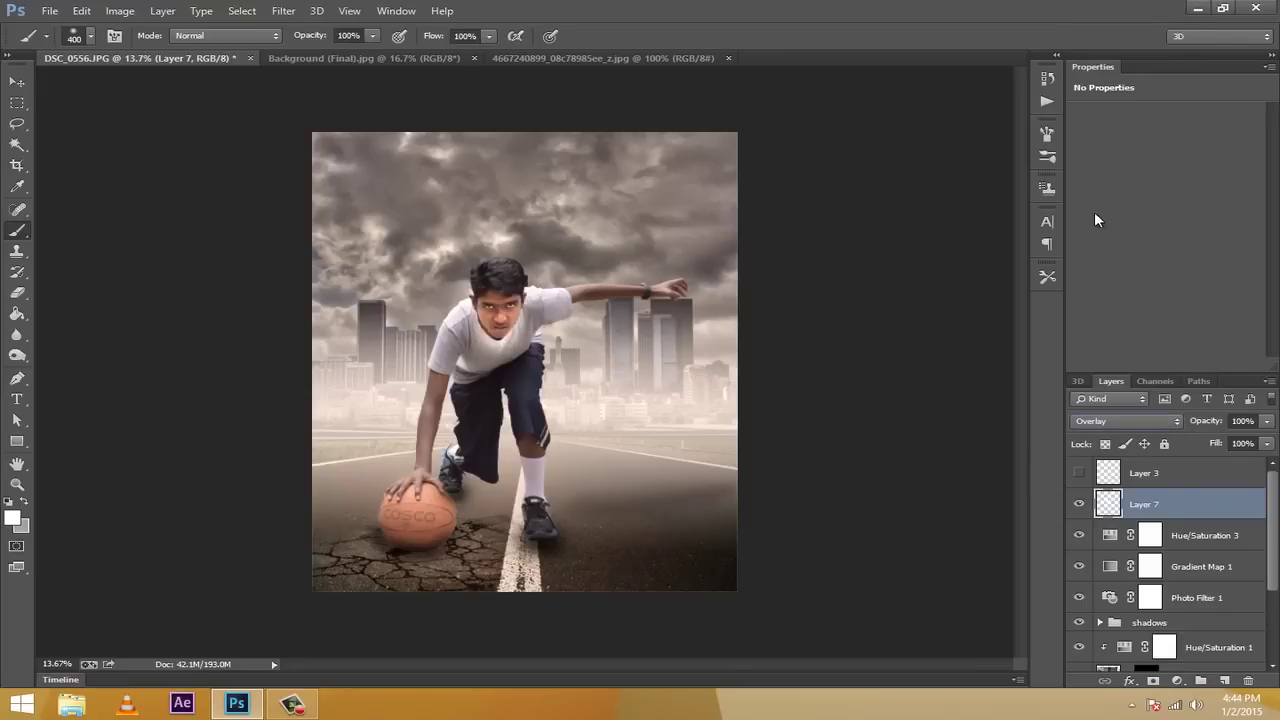
click(16, 296)
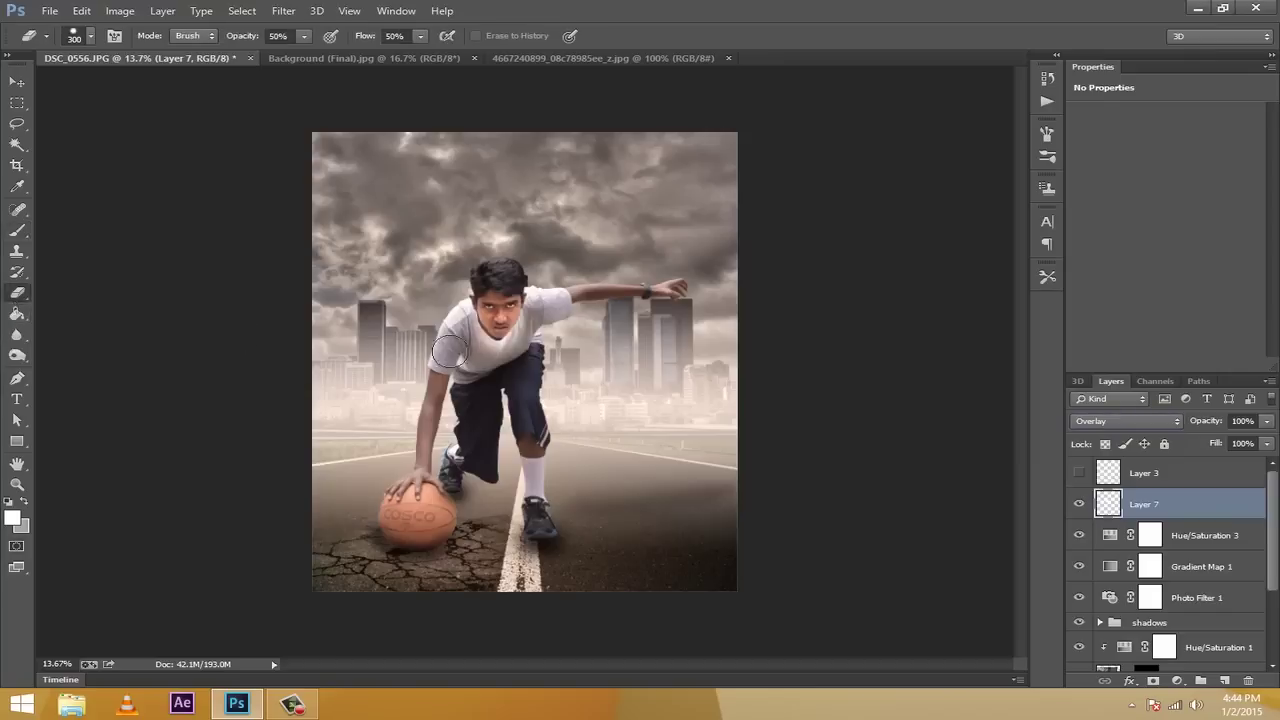
Reduce the eraser size to 125 pixels
key(bracketleft)
key(bracketleft)
key(bracketleft)
key(bracketleft)
key(bracketleft)
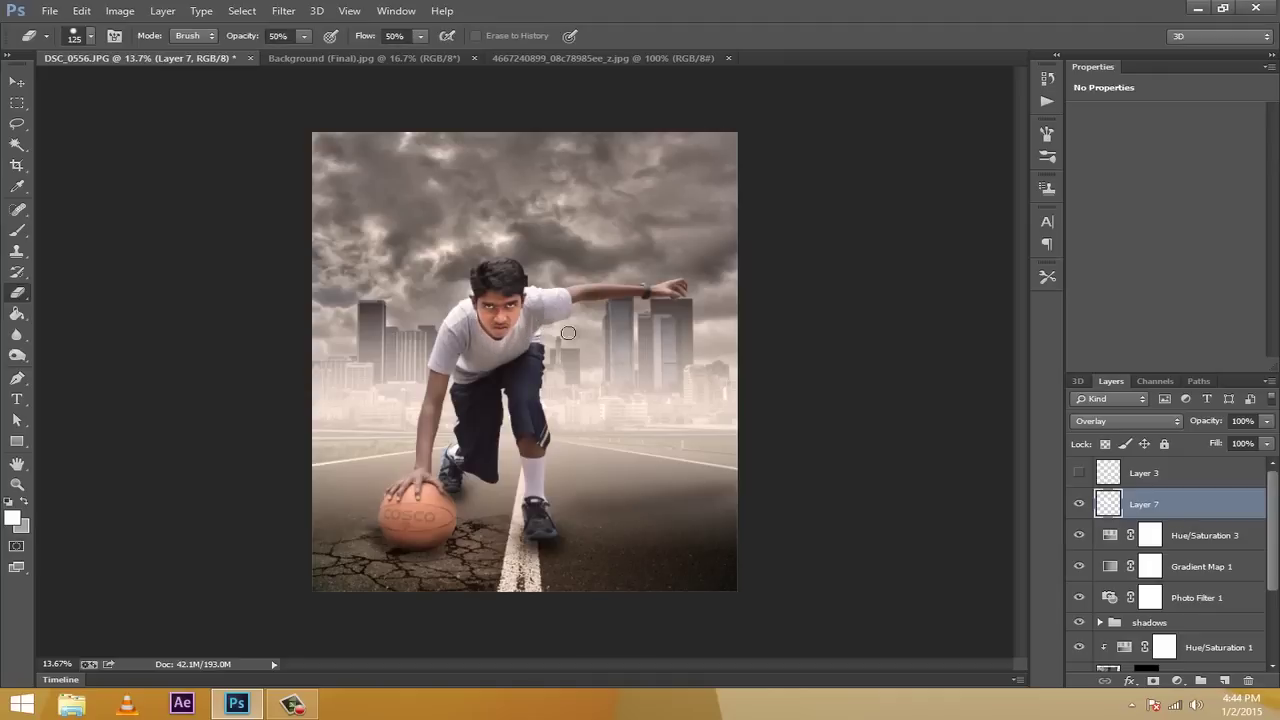
Lower the painted Overlay layer's opacity to 50% and toggle its visibility to compare the brightening
click(1267, 421)
drag(1264, 441, 1227, 441)
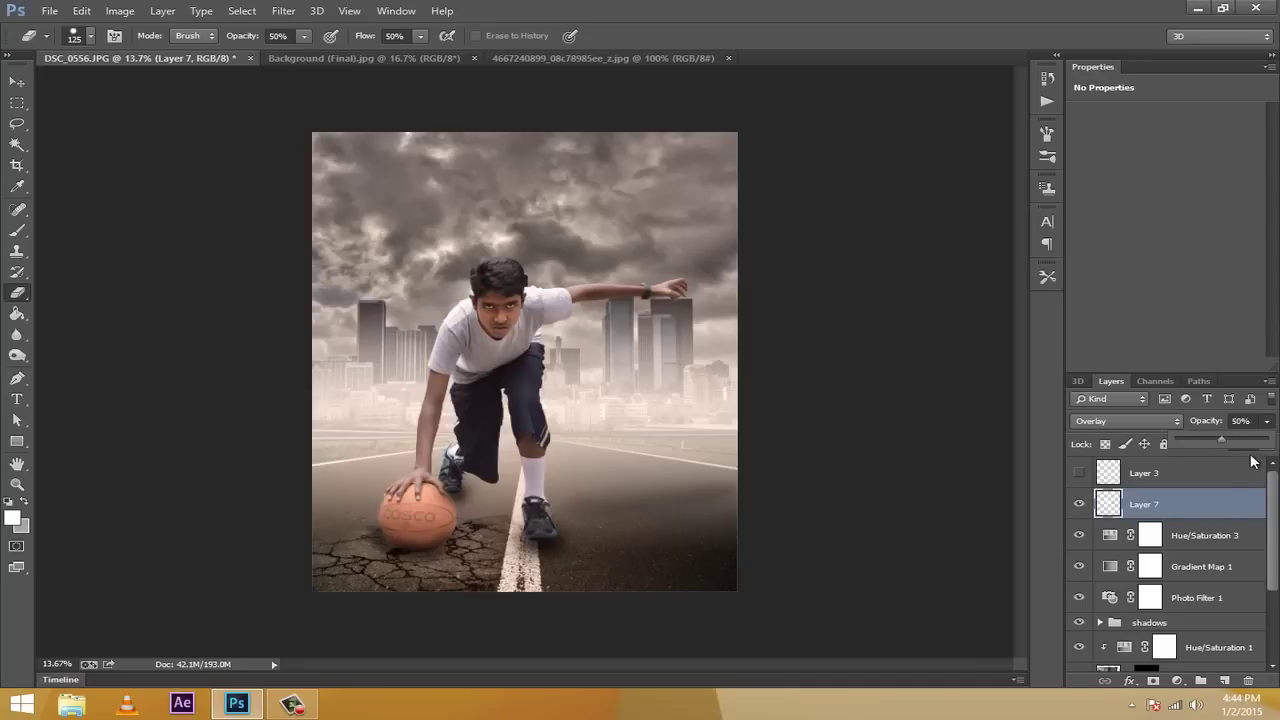
click(1264, 443)
mouse_move(1251, 460)
mouse_down()
mouse_move(1221, 466)
mouse_move(1266, 466)
mouse_up()
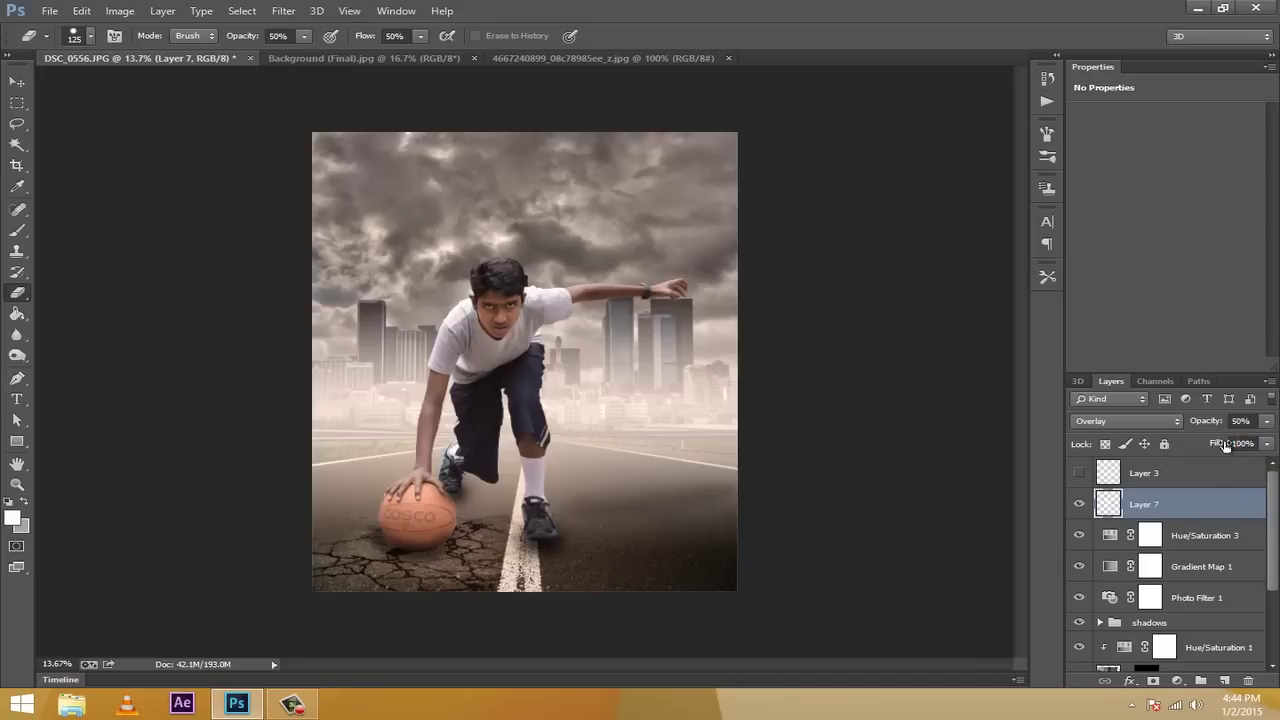
click(1079, 506)
click(1079, 506)
click(1079, 506)
click(1079, 506)
Add a new empty layer above Layer 7 for work on the player's eyes
click(1224, 681)
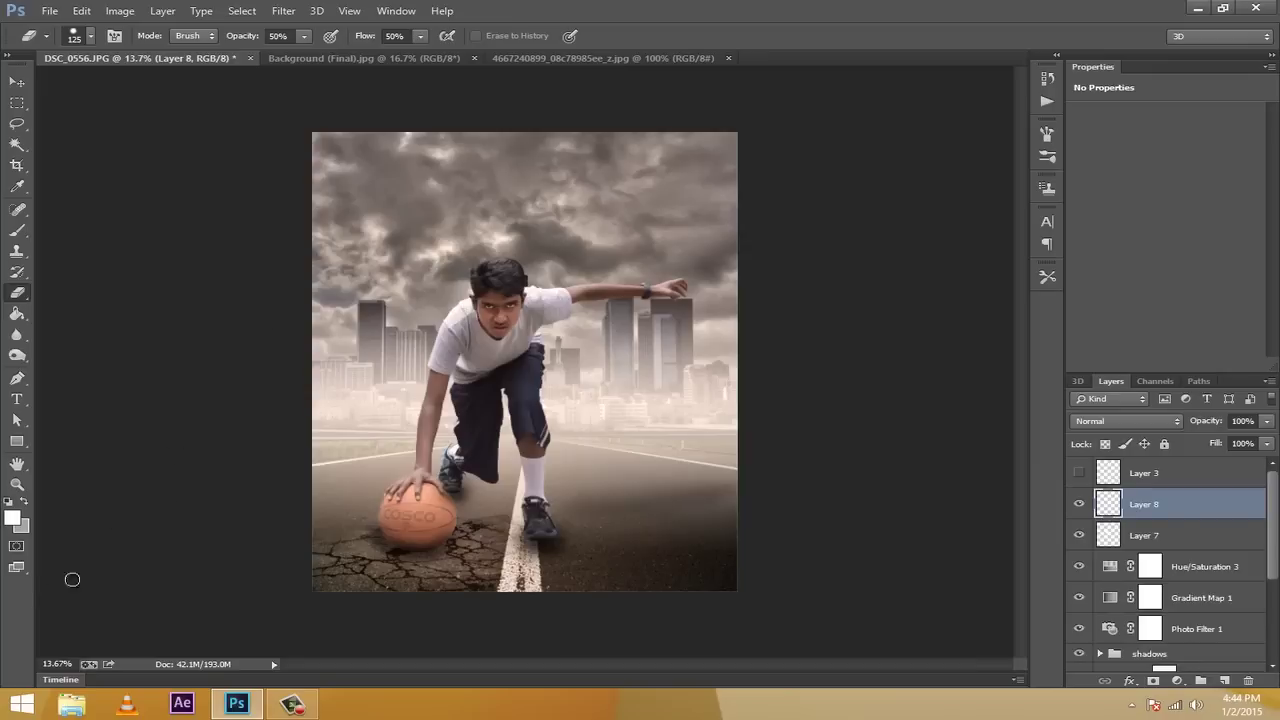
click(45, 664)
key(Up)
key(Up)
key(Up)
key(Up)
key(Up)
key(Up)
key(Up)
key(Up)
key(Up)
key(Up)
key(Up)
key(Up)
key(Up)
key(Up)
key(Up)
key(Up)
key(Up)
key(Up)
key(Up)
key(Up)
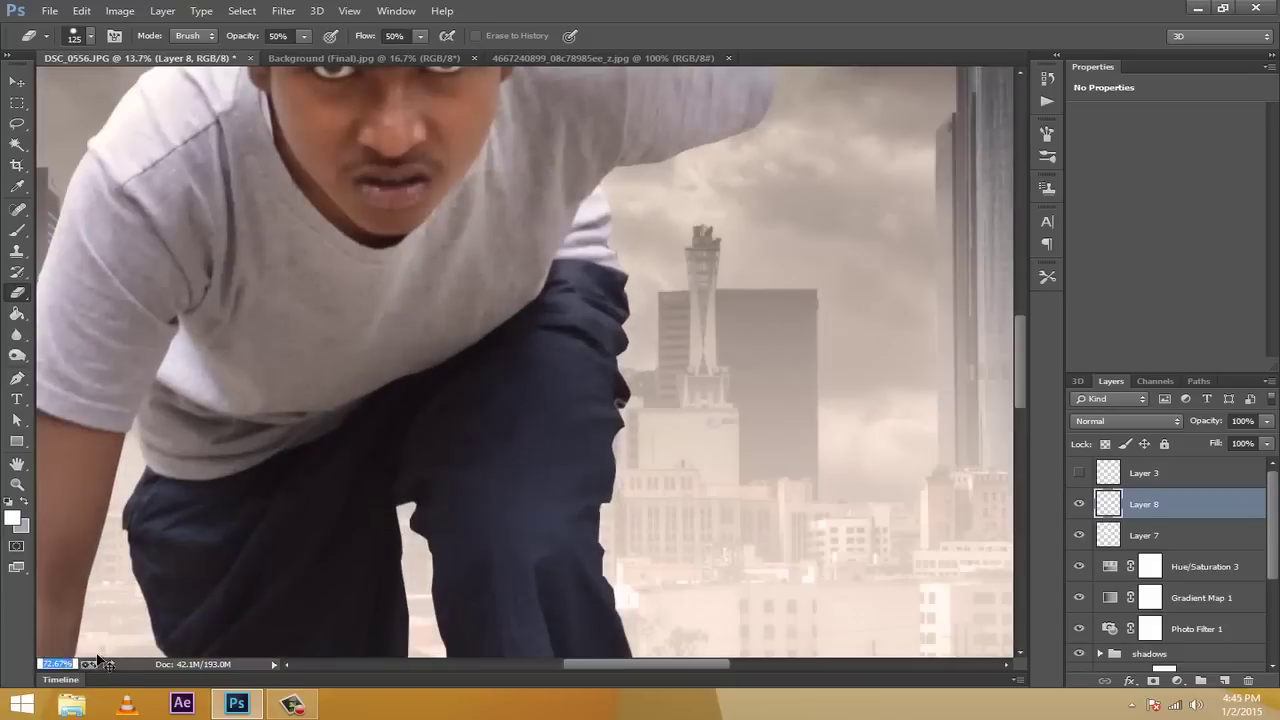
scroll(1014, 347, up, 5)
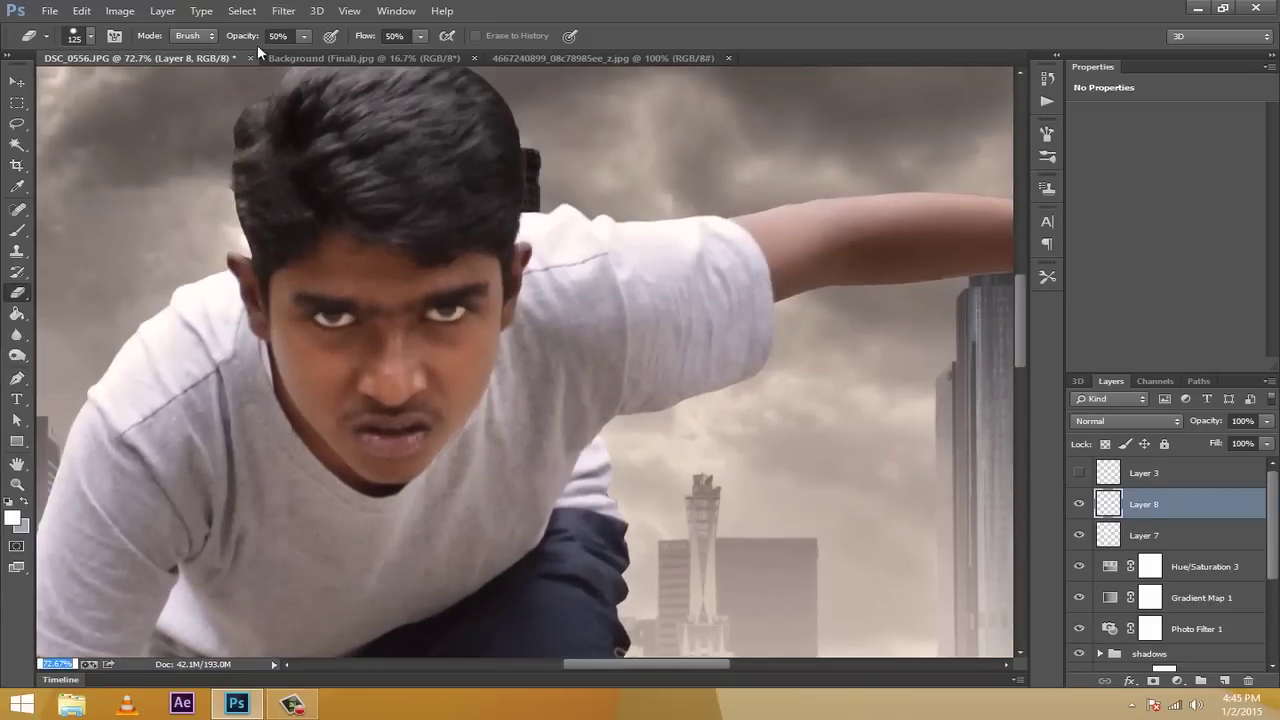
click(82, 37)
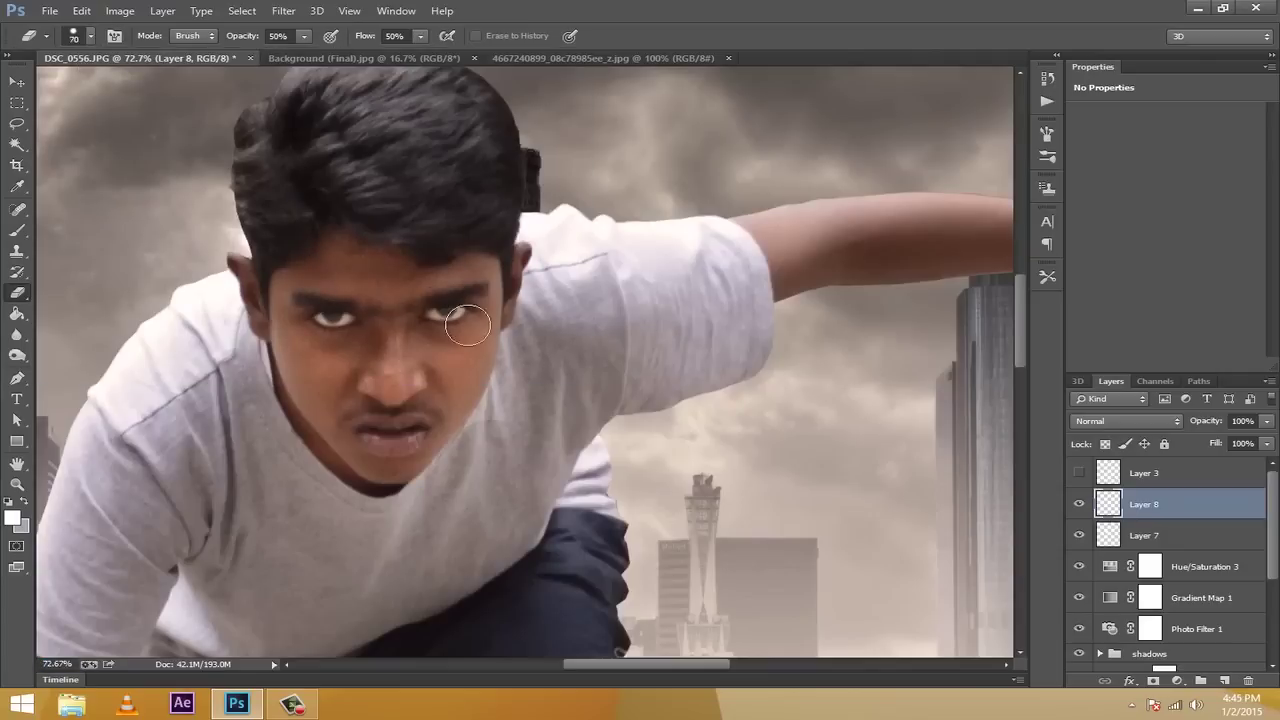
Switch to the Brush tool and reduce its size to 40 pixels
key(p)
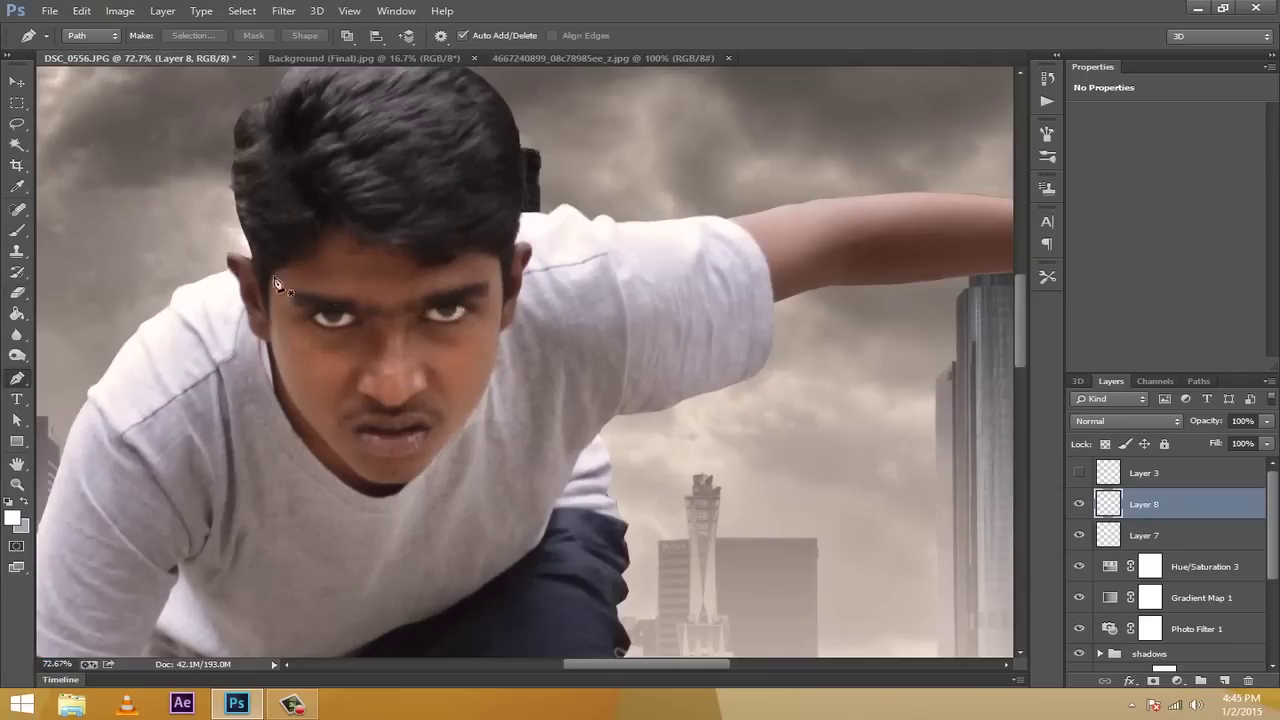
click(17, 231)
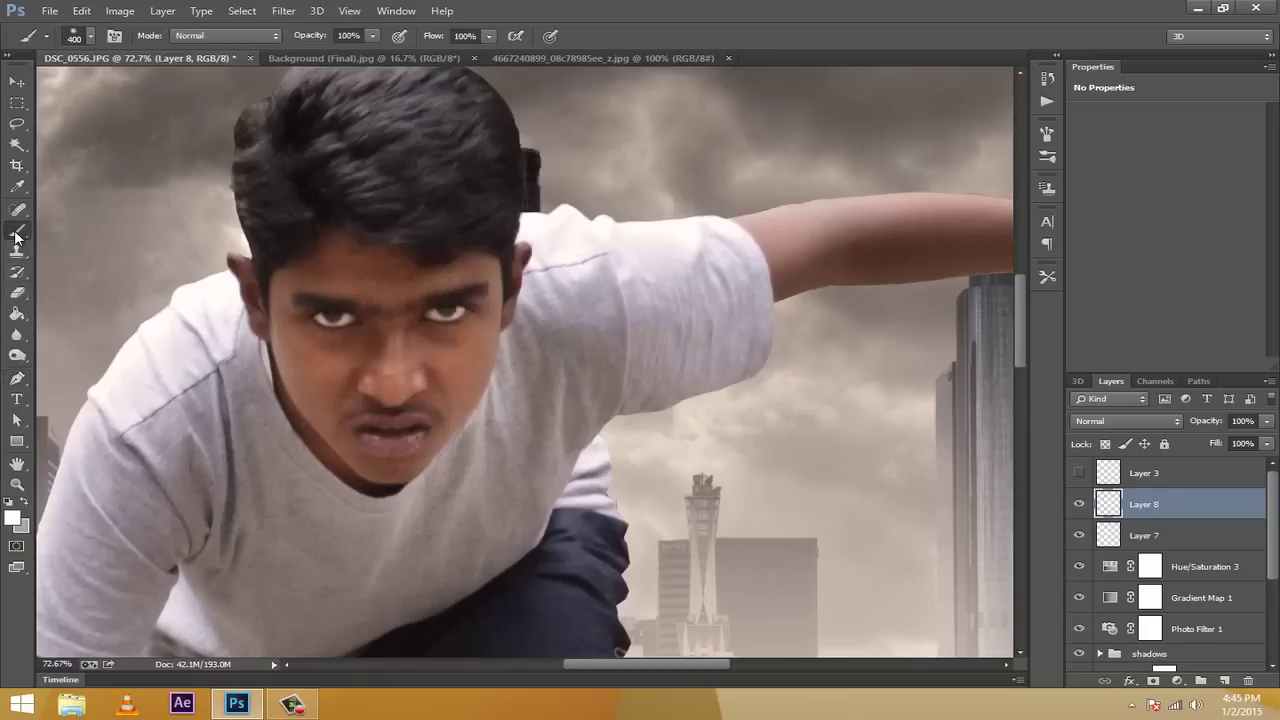
key(bracketleft)
key(bracketleft)
key(bracketleft)
key(bracketleft)
key(bracketleft)
key(bracketleft)
key(bracketleft)
key(bracketleft)
key(bracketleft)
key(bracketleft)
key(bracketleft)
Try a white brush stroke over one of the player's eyes and undo it
click(433, 317)
drag(433, 317, 452, 314)
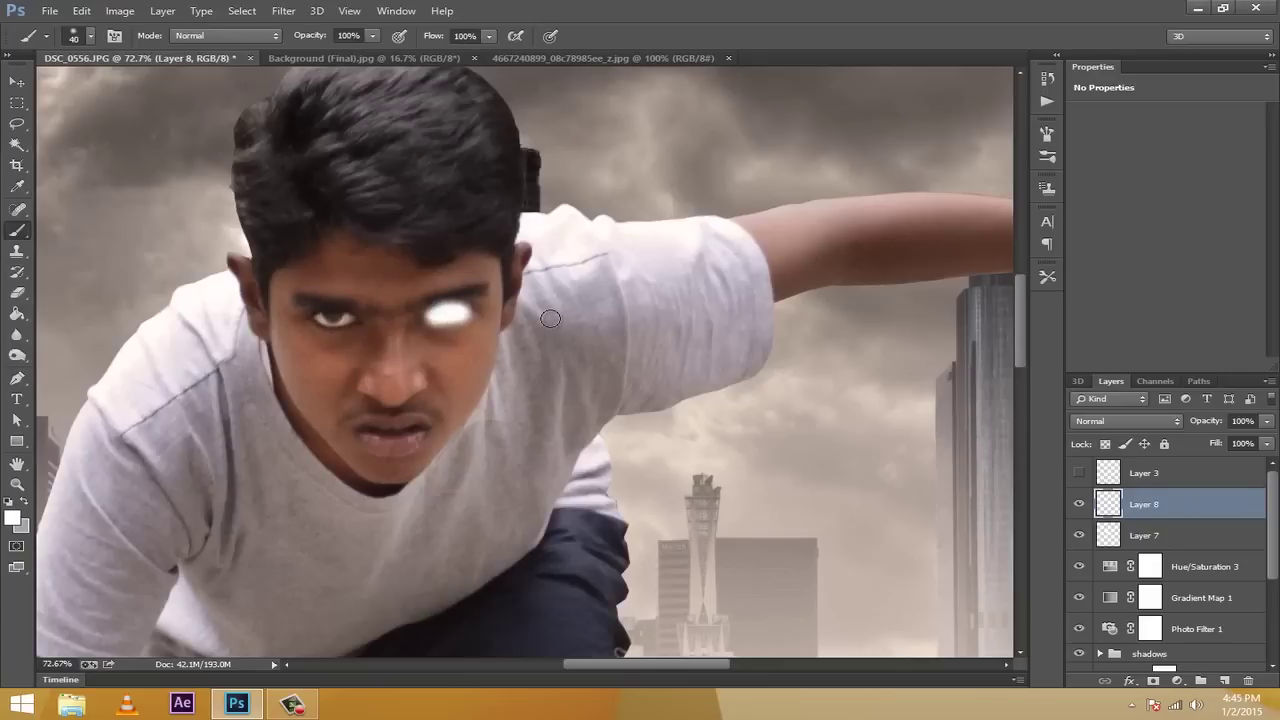
key(ctrl+z)
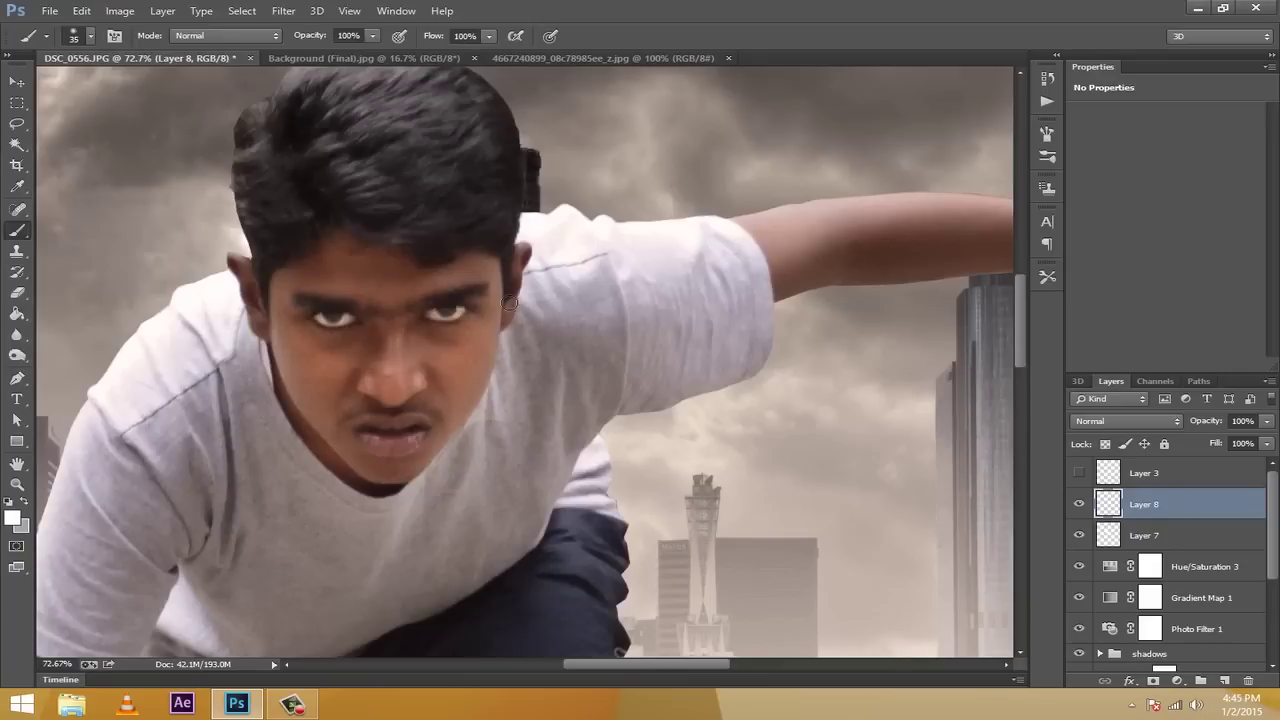
Paint white over both of the player's eyes with a 35-pixel brush and set the layer's blend mode to Overlay
mouse_move(438, 316)
mouse_down()
mouse_move(462, 314)
mouse_move(440, 316)
mouse_up()
mouse_move(340, 326)
mouse_down()
mouse_move(351, 323)
mouse_move(319, 319)
mouse_move(338, 320)
mouse_up()
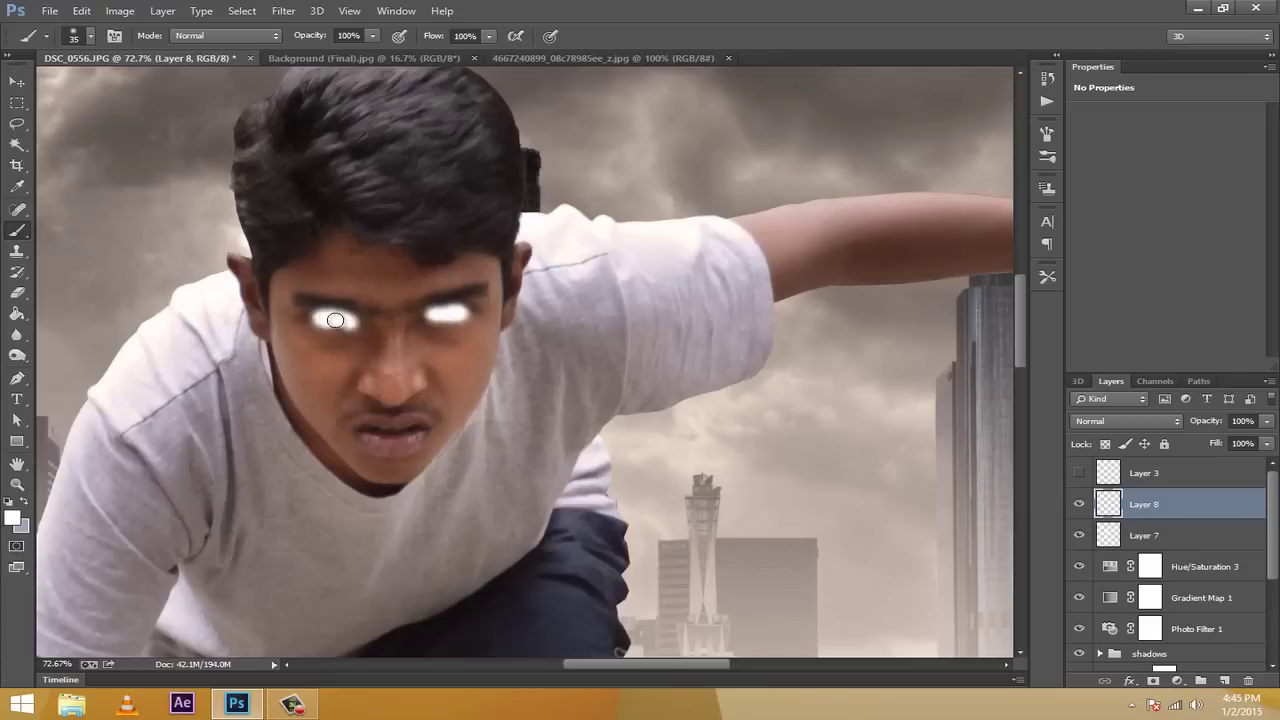
click(1151, 418)
click(1108, 209)
Set the eye highlight layer's opacity to 35% and its fill to 50%
click(1267, 421)
drag(1266, 439, 1208, 440)
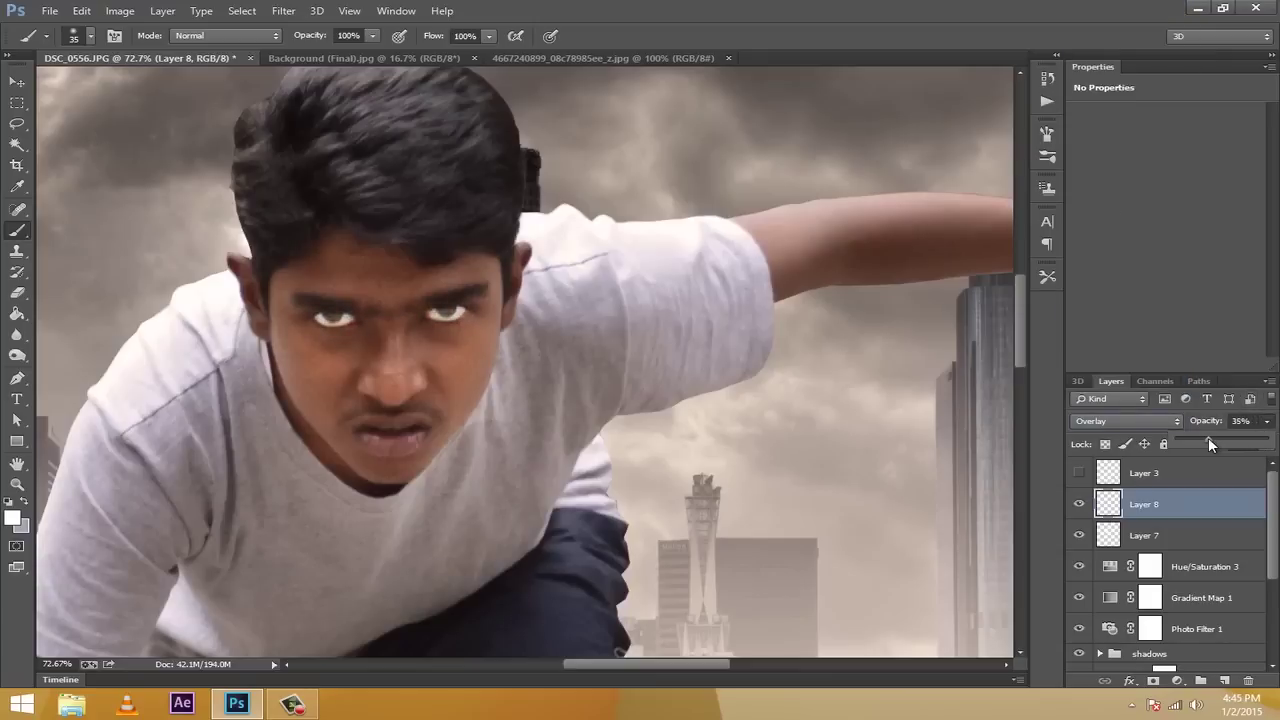
click(1267, 446)
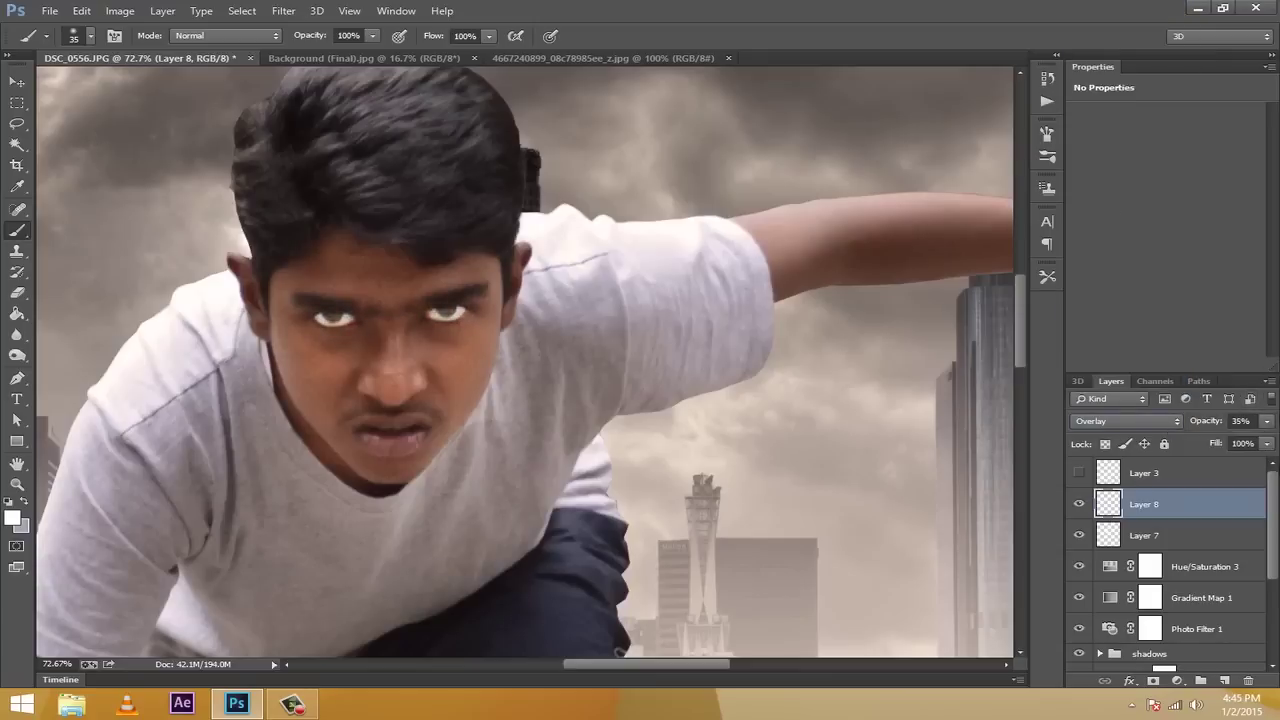
click(1267, 446)
drag(1266, 461, 1222, 462)
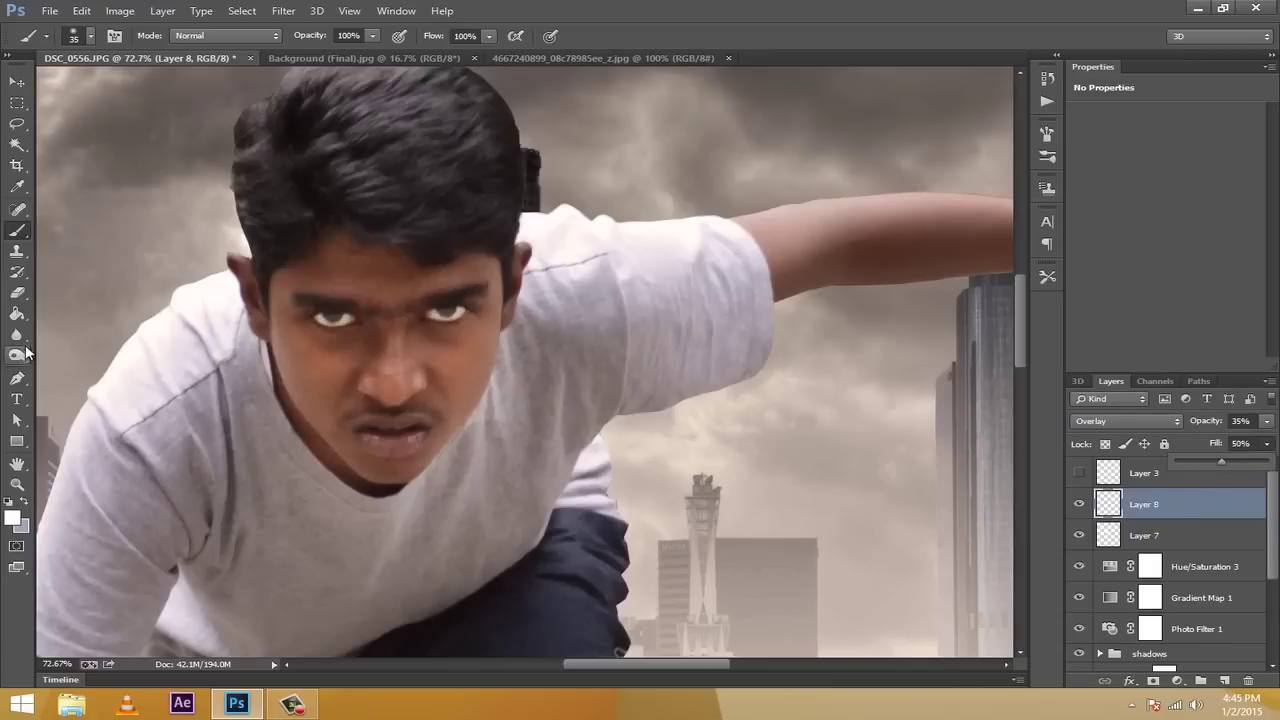
Switch to the Eraser tool and reduce its size to 25 pixels
click(17, 292)
key(bracketleft)
key(bracketleft)
key(bracketleft)
key(bracketleft)
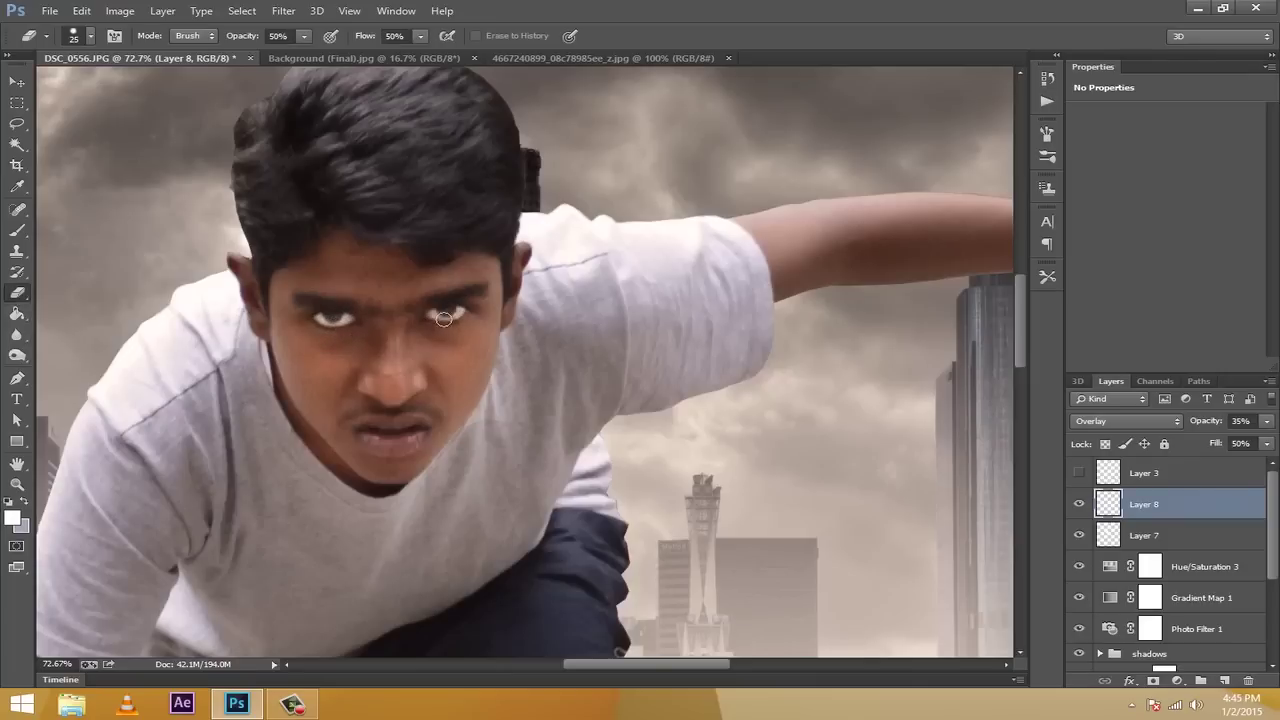
Set the eraser's opacity and flow to 100%
click(280, 36)
text(100)
key(Return)
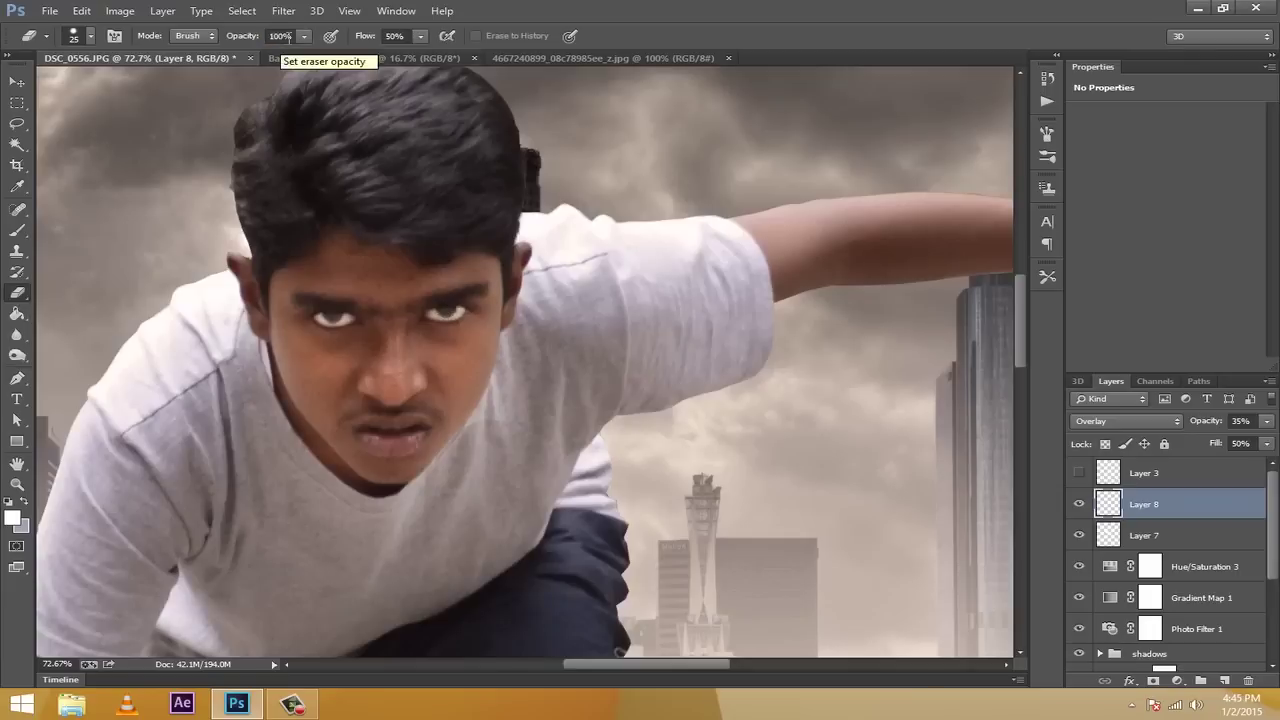
click(395, 36)
text(100)
key(Return)
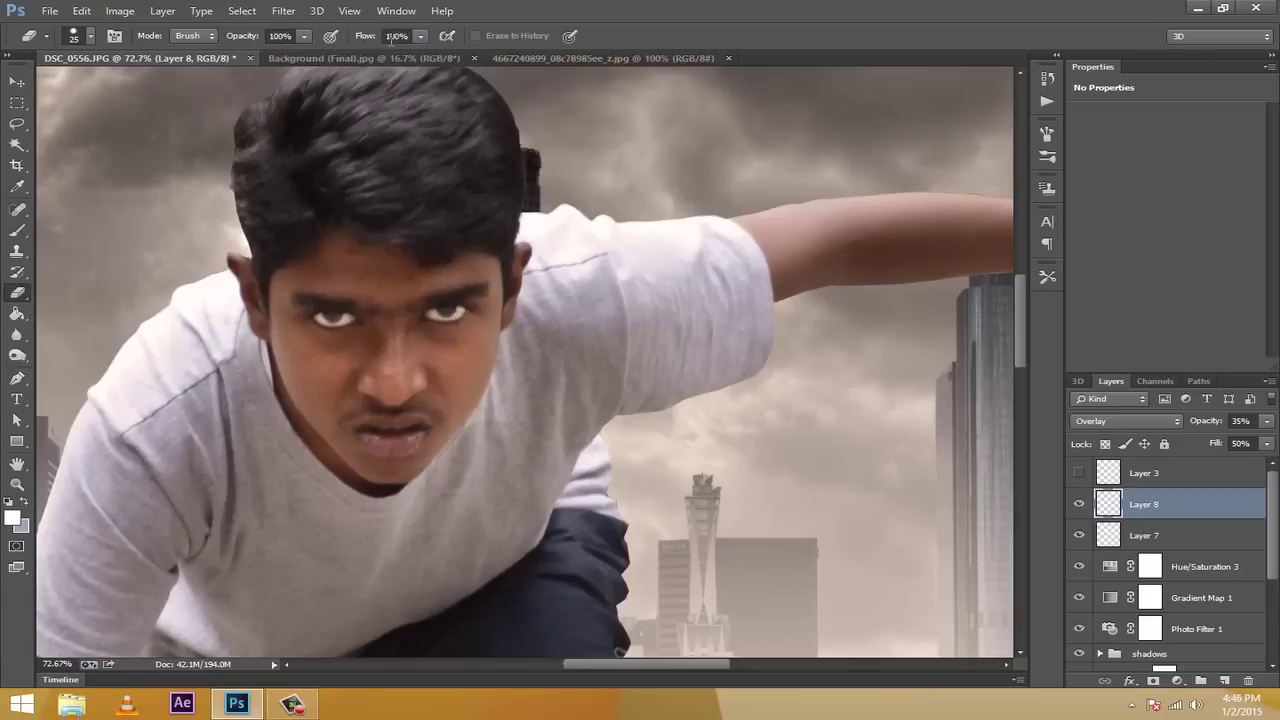
Add a new layer above Layer 8 and set the foreground color to black
click(1228, 681)
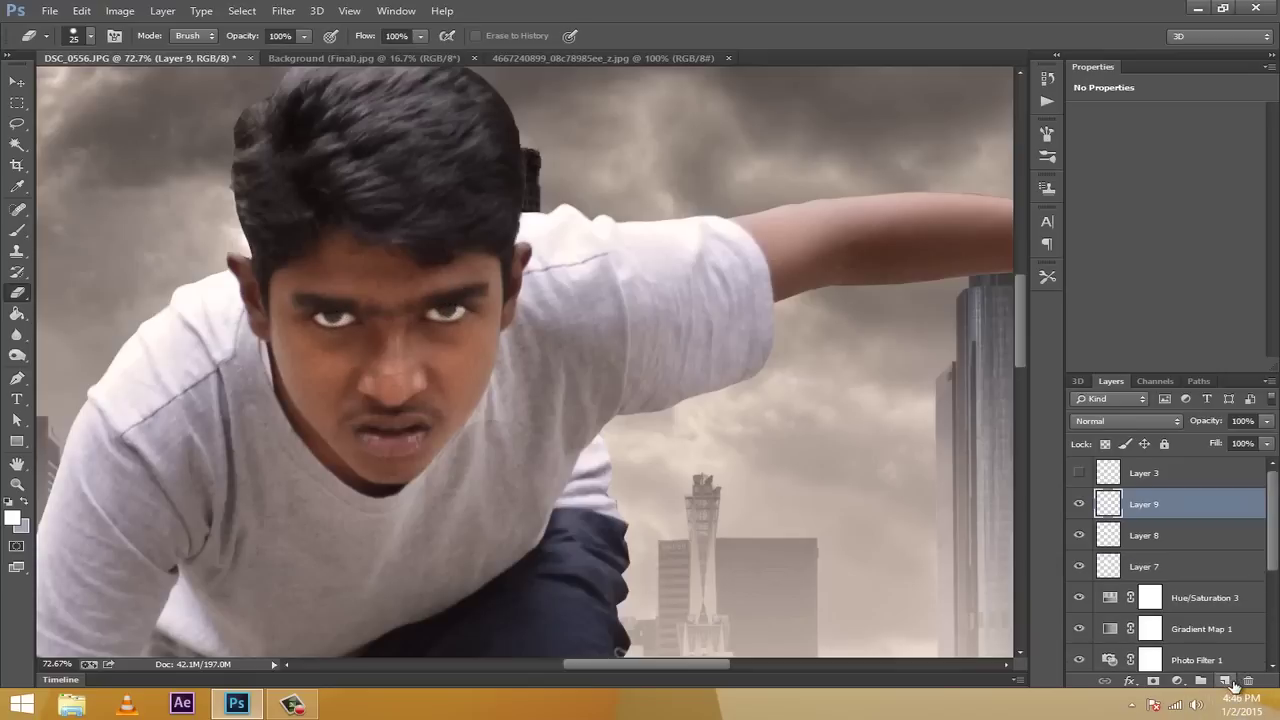
click(9, 519)
click(690, 372)
click(1063, 163)
Toggle the visibility of Layer 9 and Layer 8 to compare their effect on the player's face
click(1079, 505)
click(1079, 506)
click(1079, 507)
click(1079, 507)
click(1079, 507)
click(1079, 507)
click(250, 11)
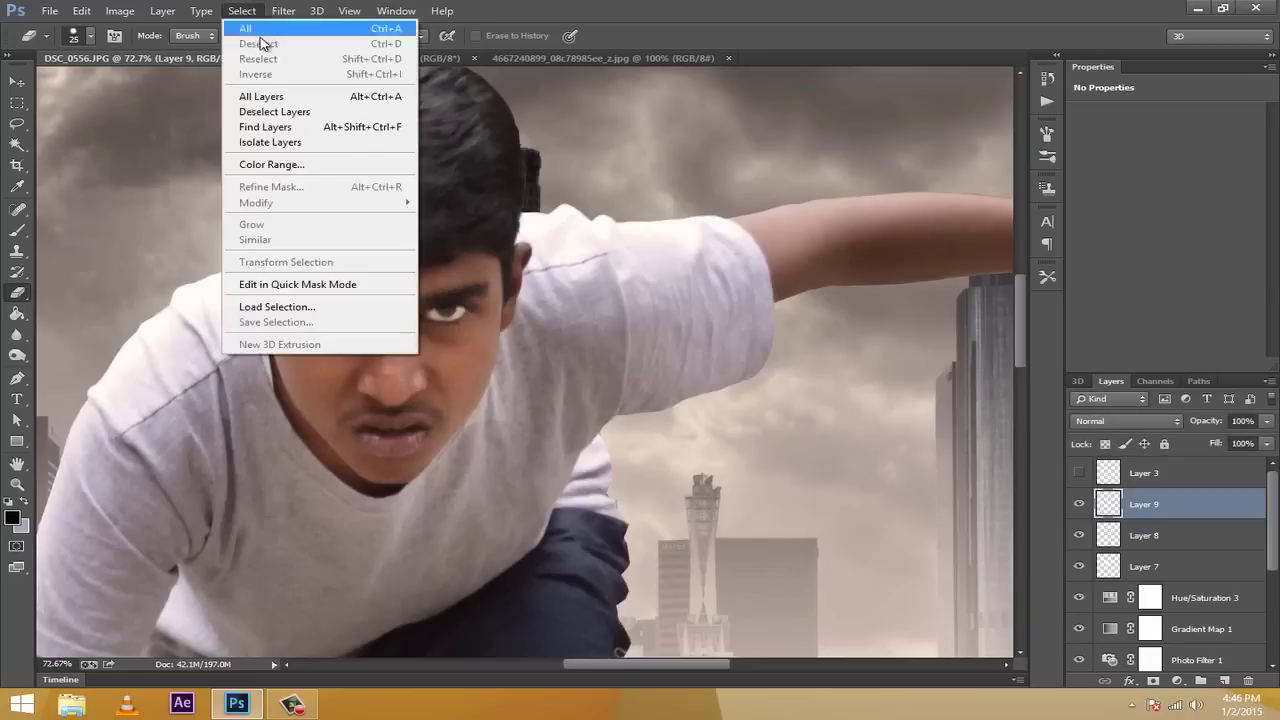
click(255, 12)
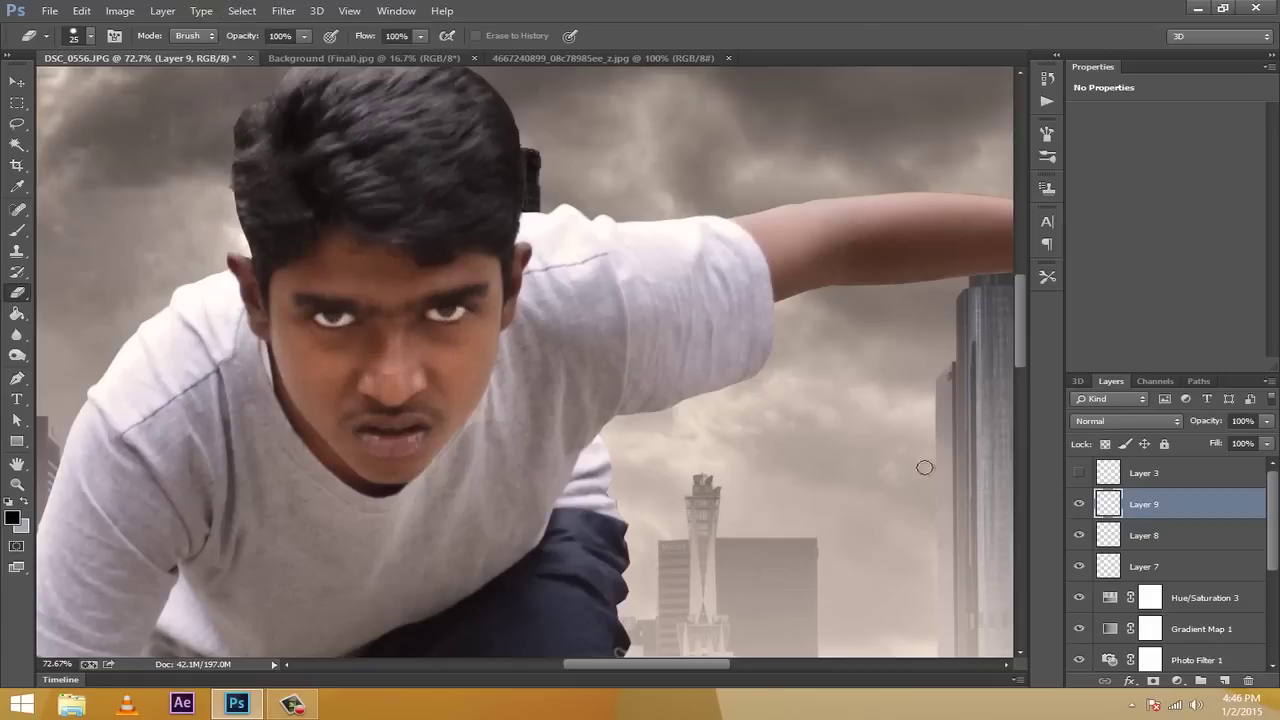
click(1079, 504)
click(1079, 504)
click(1079, 536)
click(1079, 536)
click(1079, 536)
click(1079, 536)
Set Layer 9's blend mode to Overlay and make Layer 8 visible again
click(1136, 538)
click(1140, 505)
click(1142, 418)
click(1106, 202)
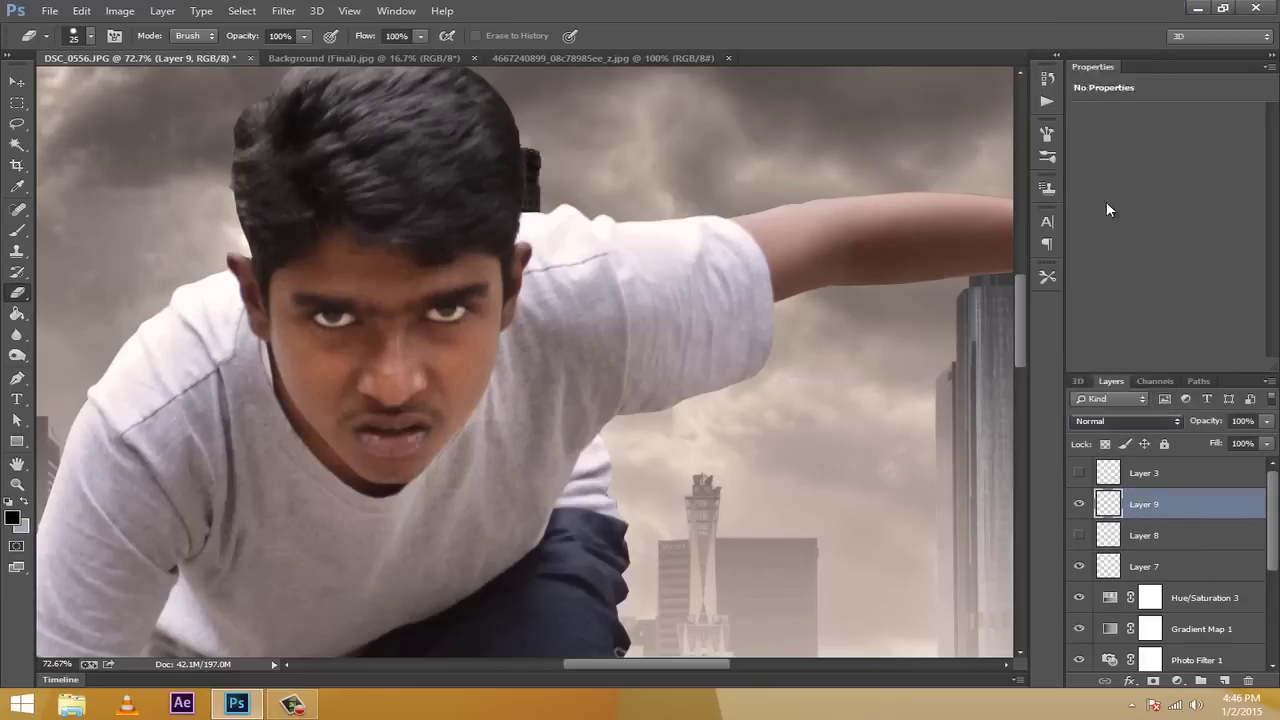
click(1140, 537)
click(1079, 536)
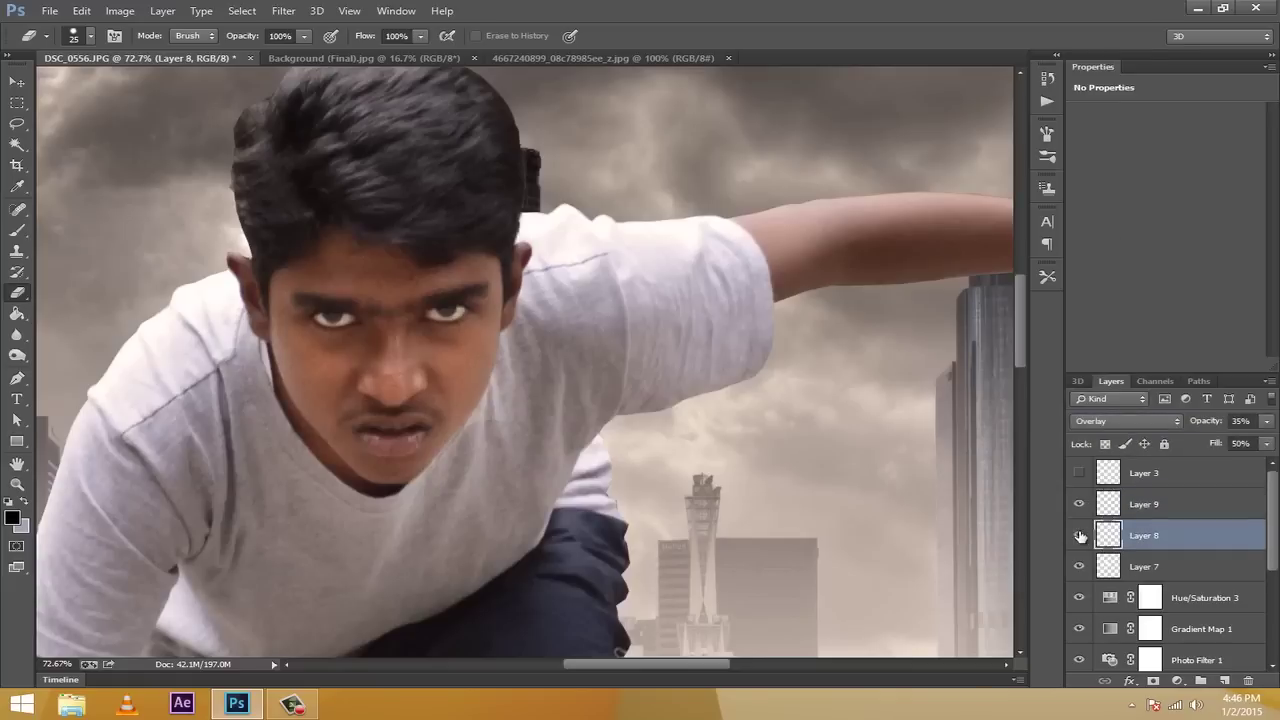
Compare the whole composite with Layer 9 and Layer 8 each hidden and shown
click(1078, 505)
click(1079, 505)
drag(62, 667, 17, 673)
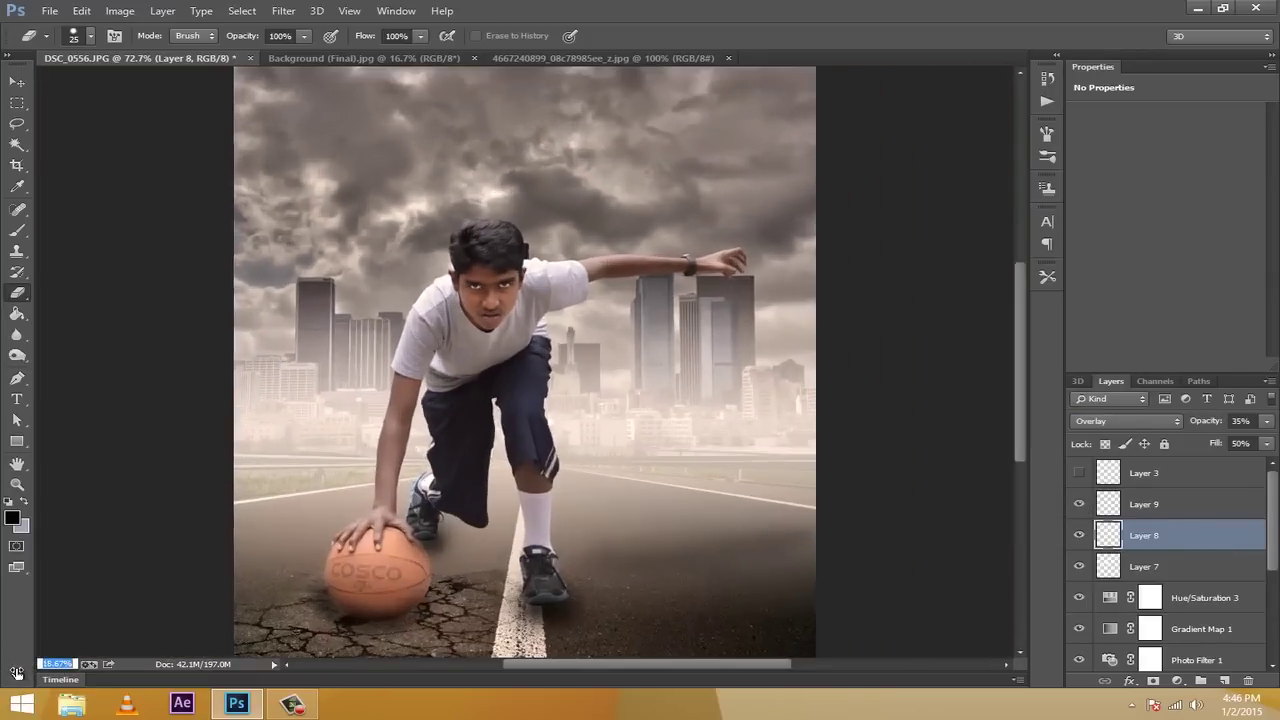
click(1077, 537)
click(1077, 537)
Group Layer 7, Layer 8 and Layer 9 together
click(1145, 506)
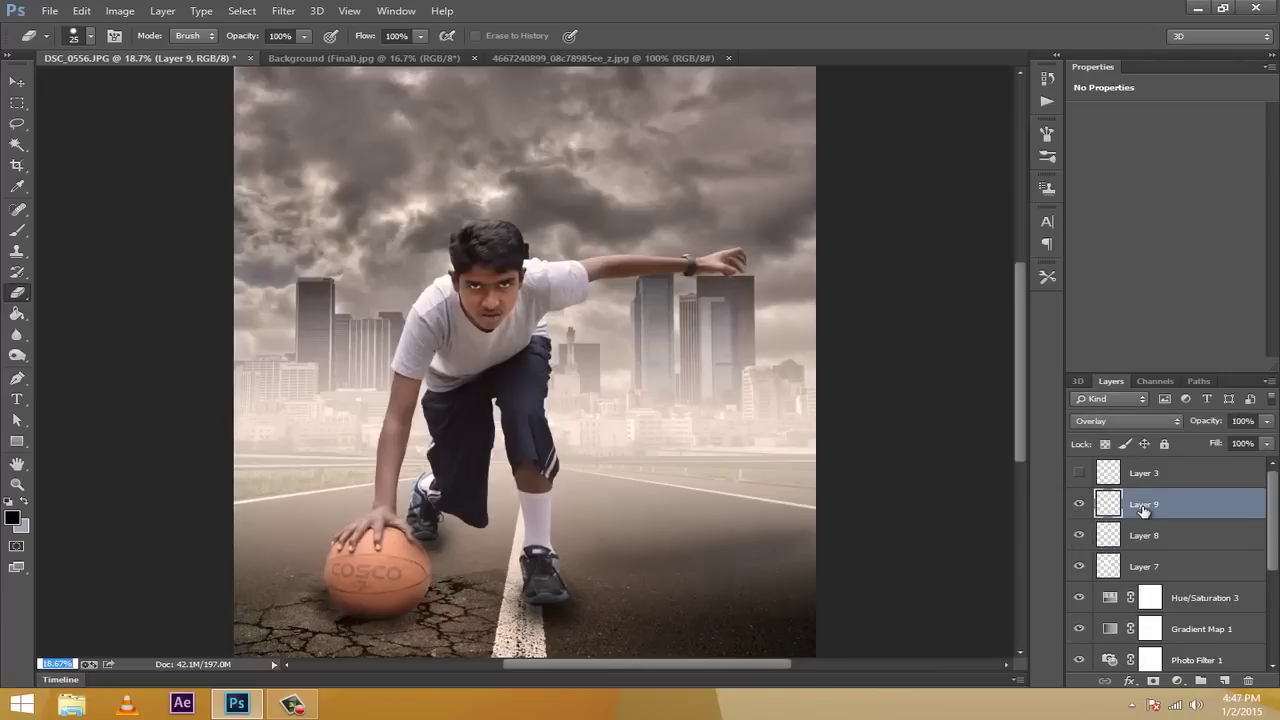
ctrl+click(1147, 568)
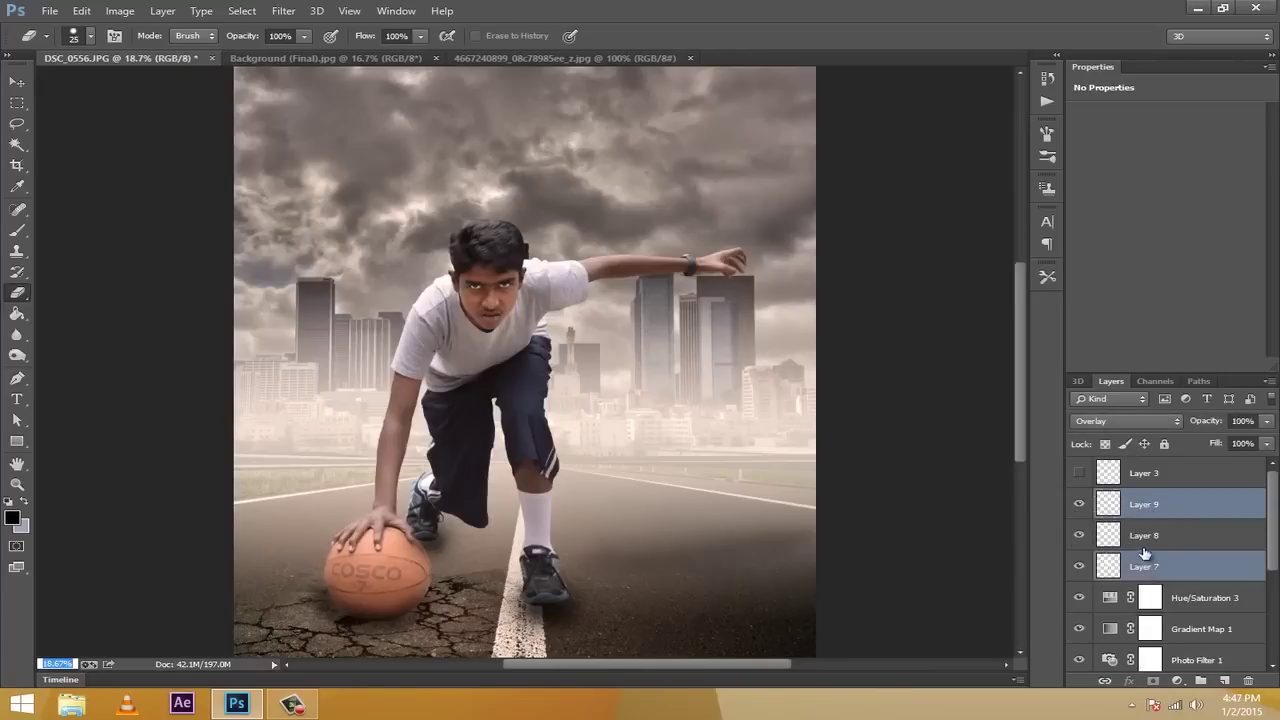
click(1184, 512)
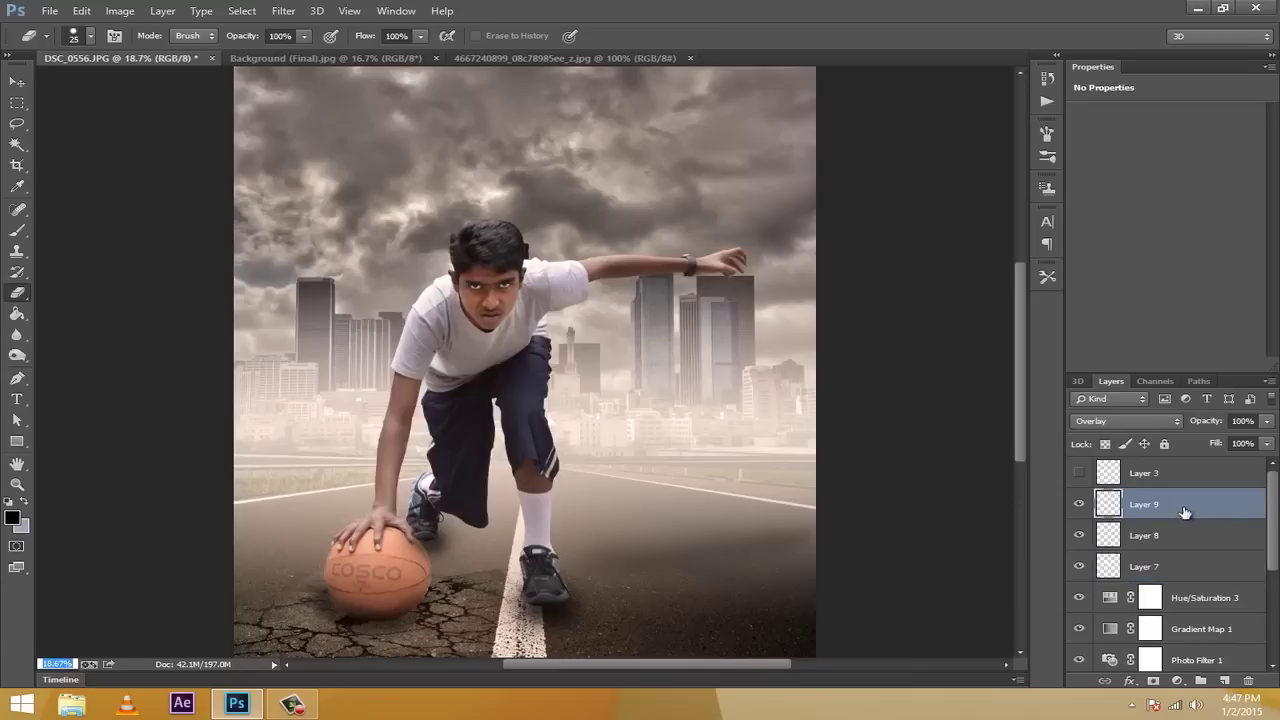
shift+click(1184, 576)
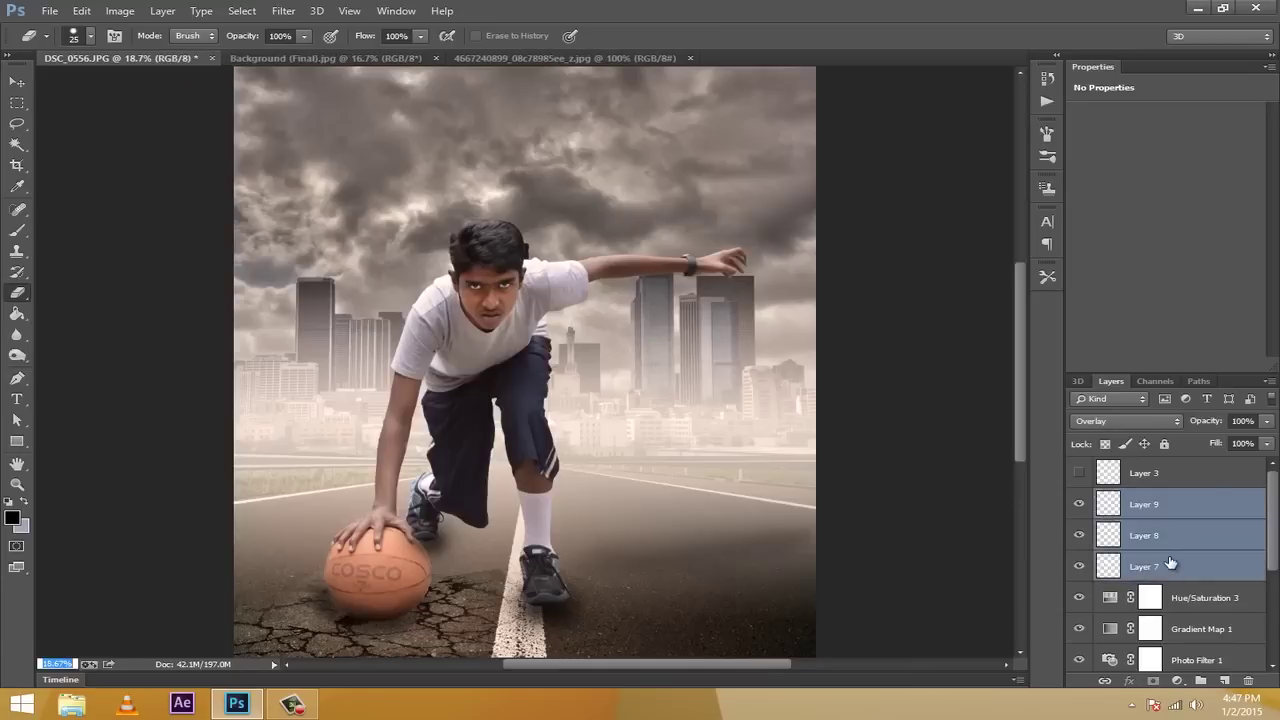
key(ctrl+g)
Toggle the new group's visibility to compare the player before and after the touch-ups
click(1078, 497)
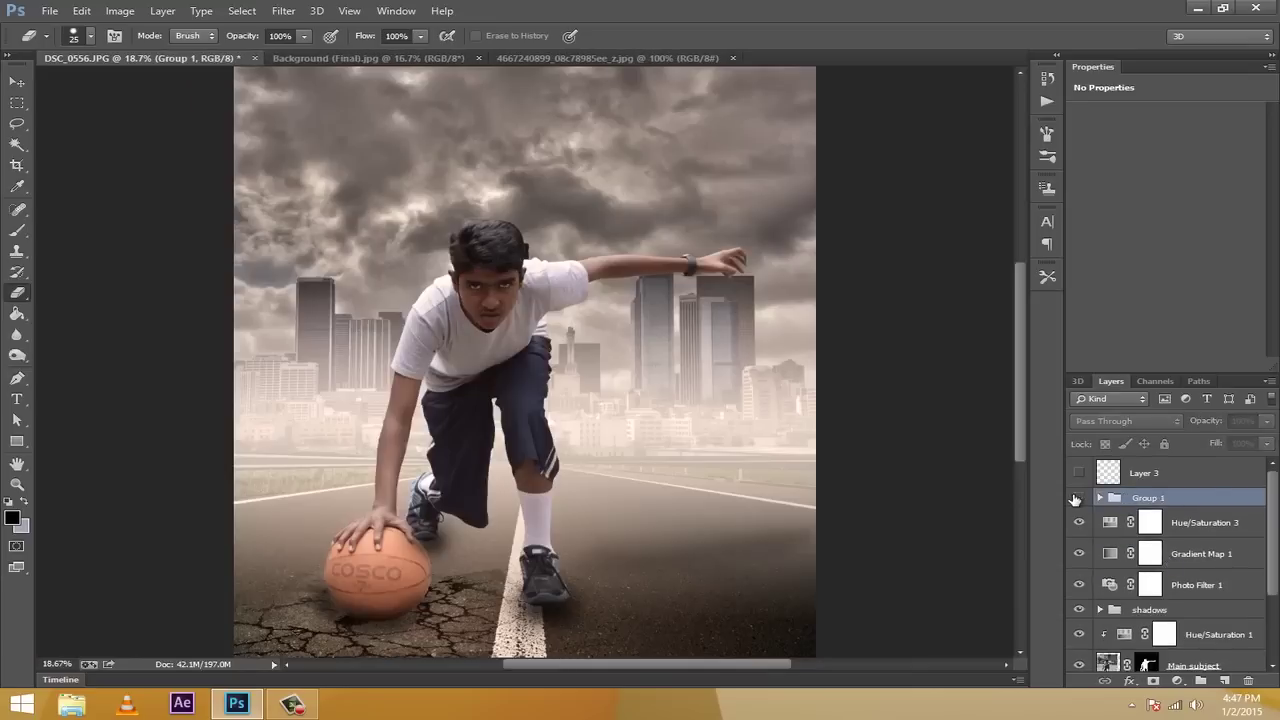
click(1078, 497)
click(1078, 497)
click(1078, 497)
click(1078, 497)
click(1078, 497)
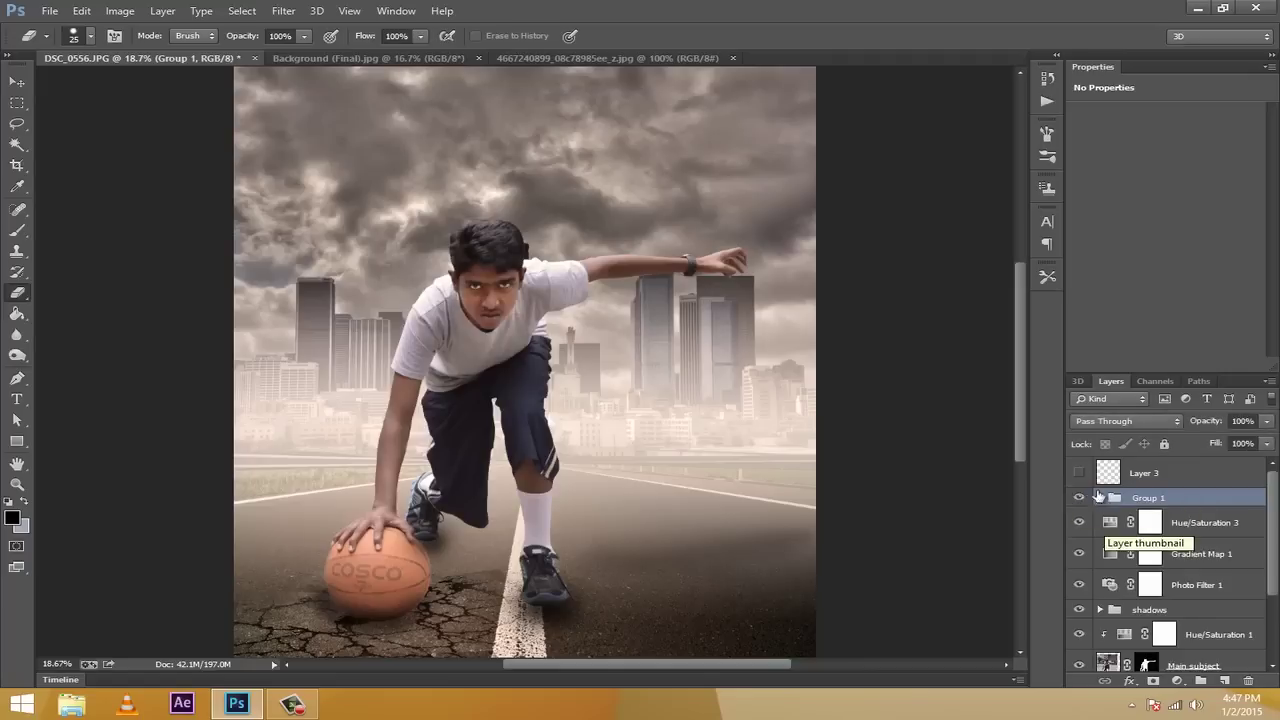
Rename the group of face layers as "face touchup"
double_click(1148, 496)
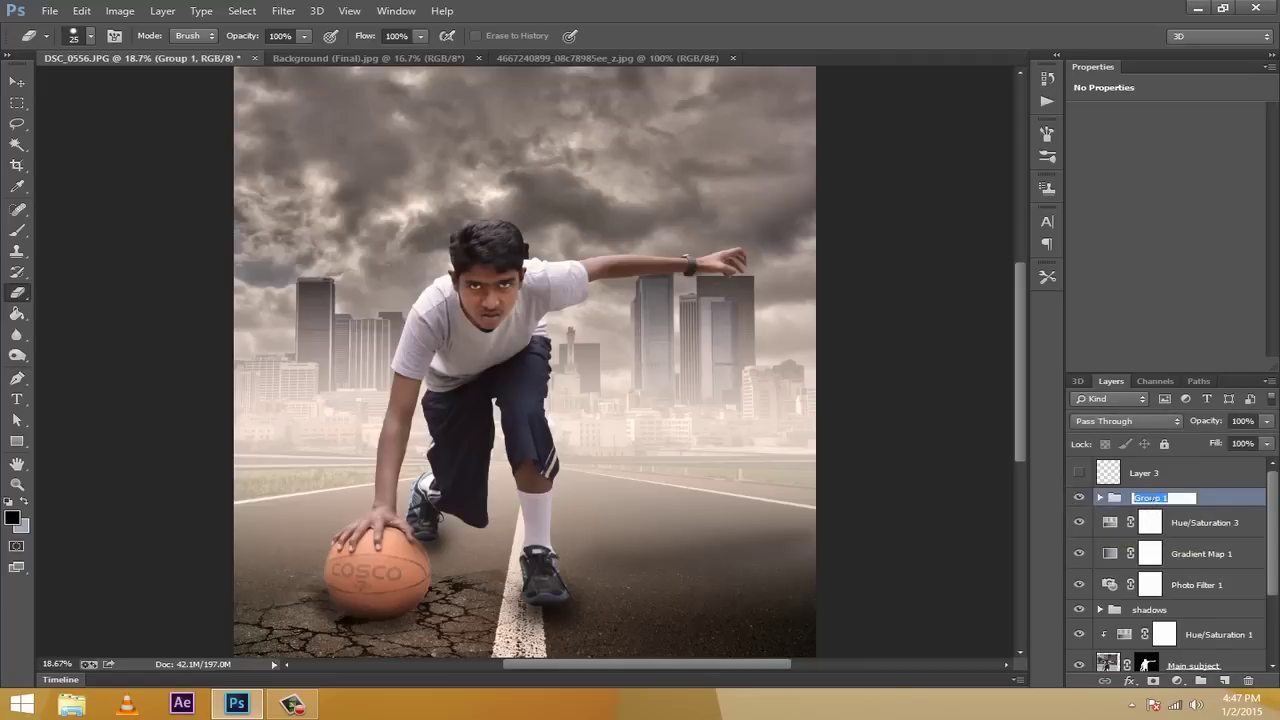
text(face touchup)
key(Return)
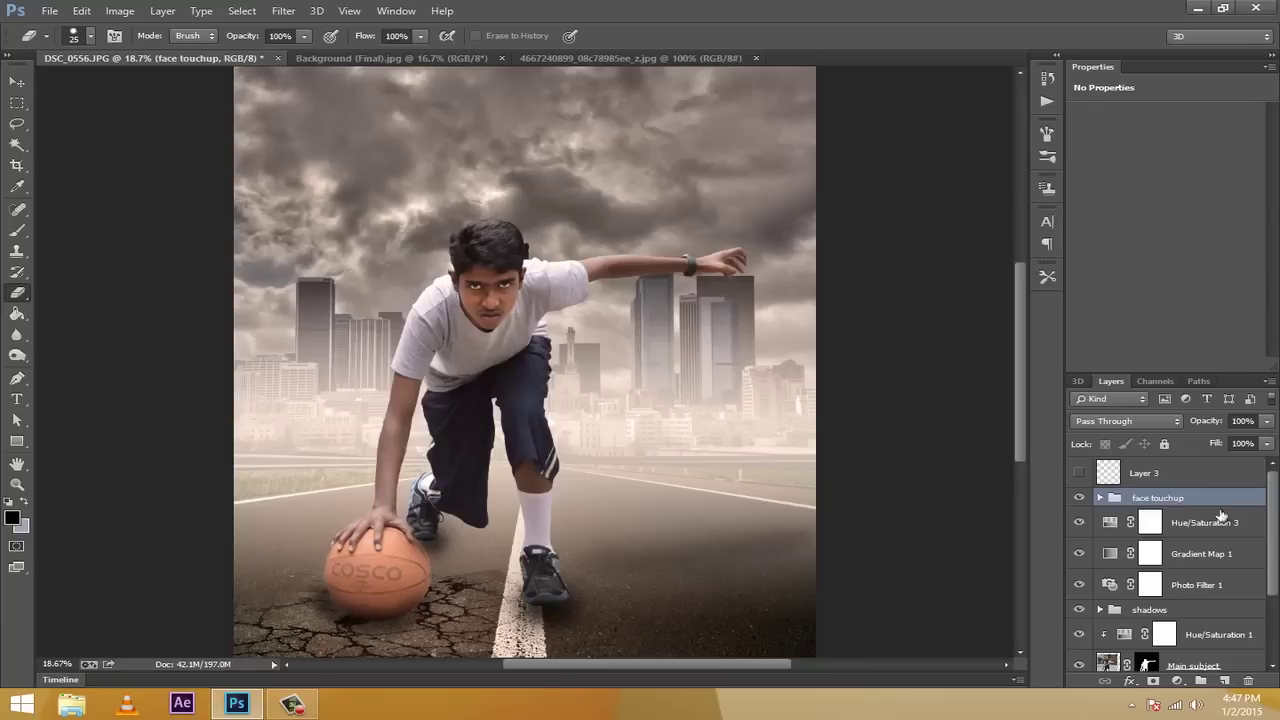
Add a new layer above the face touchup group and stamp a merged copy of all visible layers onto it
mouse_move(1021, 408)
mouse_down()
mouse_move(1020, 428)
mouse_move(1013, 380)
mouse_move(1006, 408)
mouse_up()
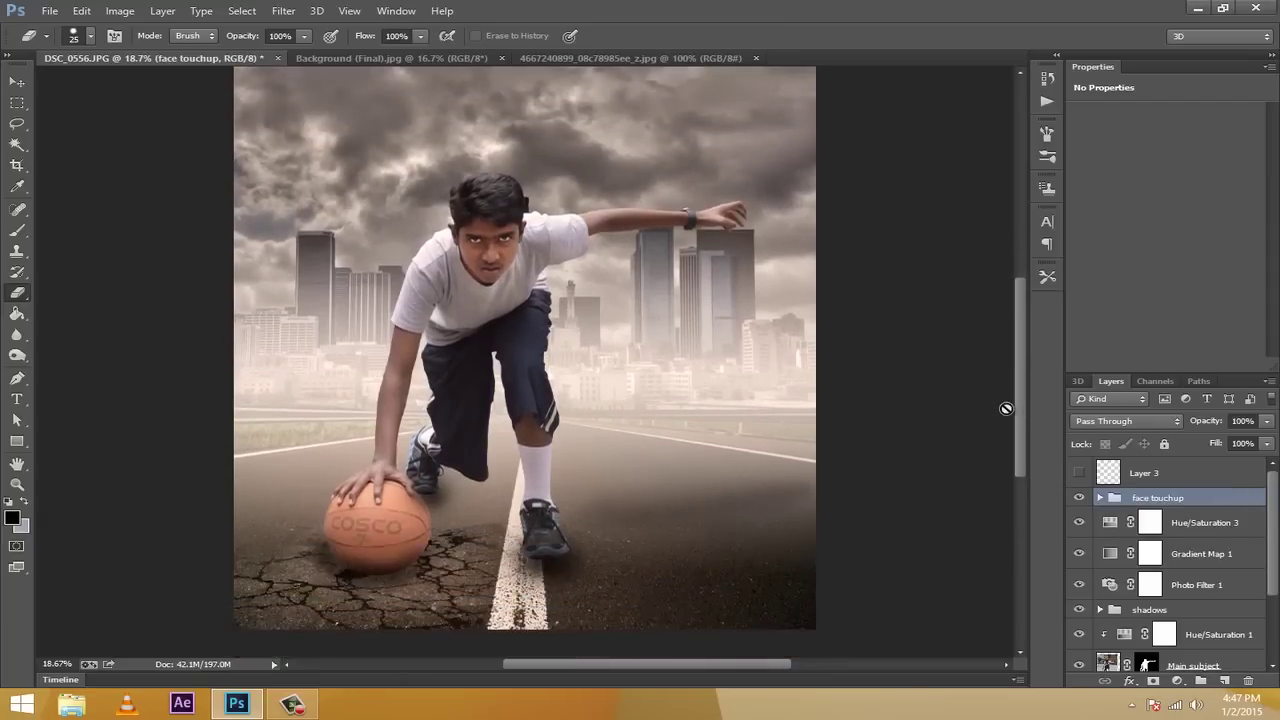
click(1228, 688)
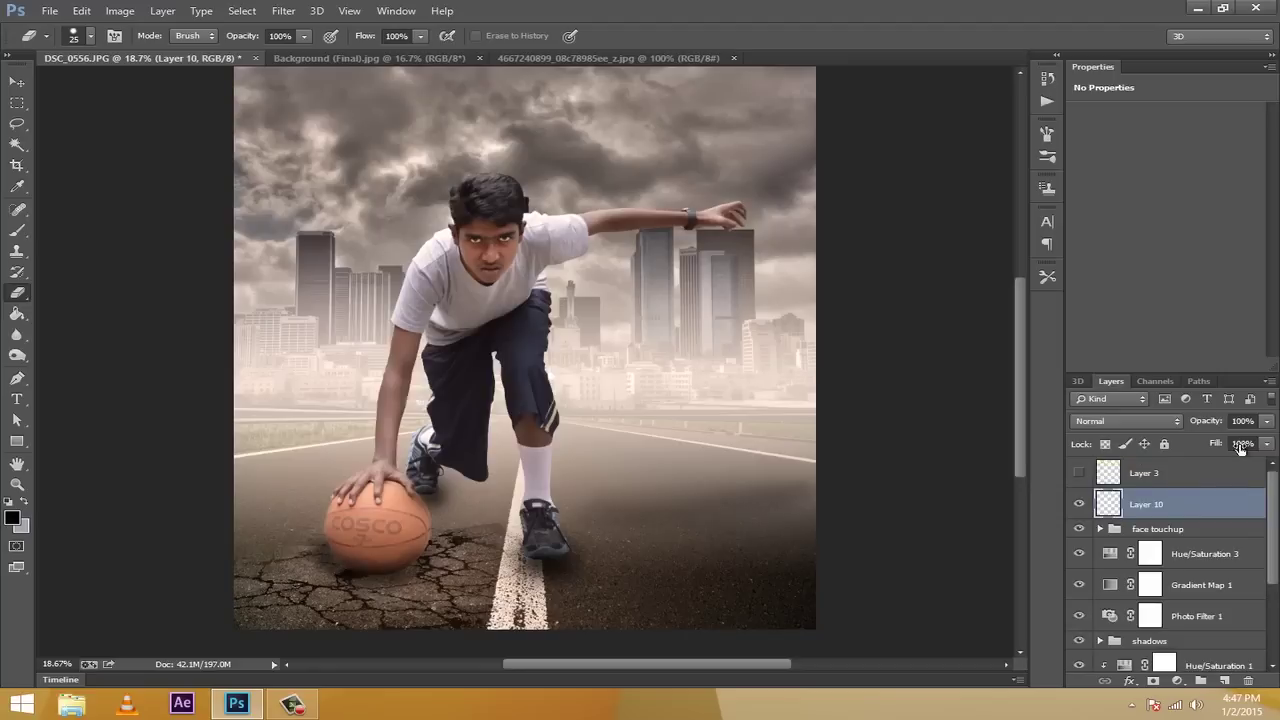
key(ctrl+shift+alt+e)
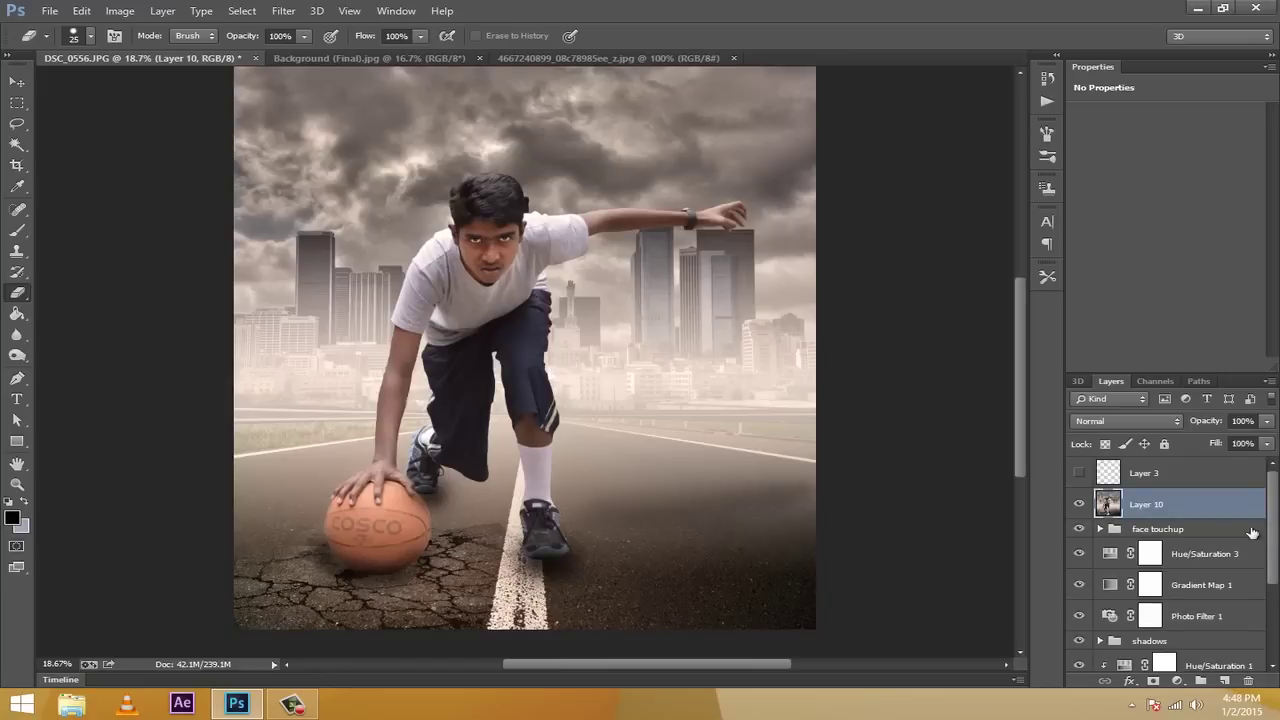
scroll(1268, 530, down, 5)
scroll(1268, 516, up, 5)
scroll(1276, 526, down, 4)
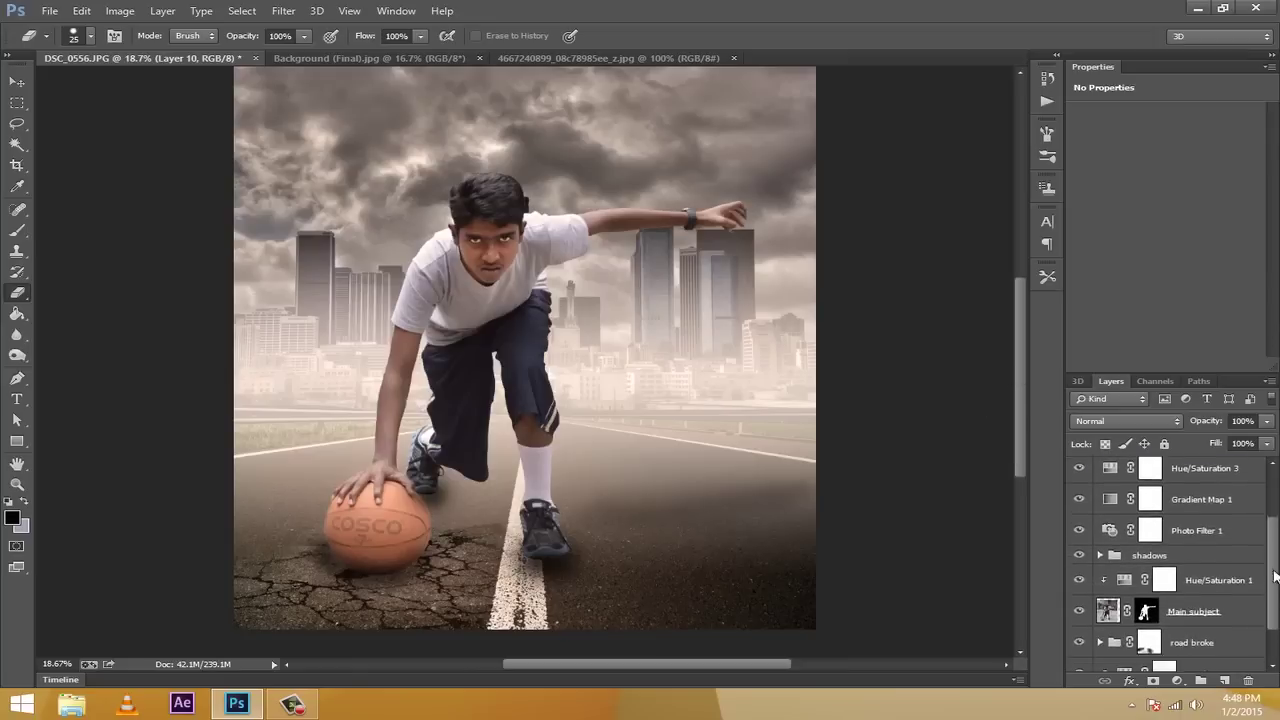
scroll(1272, 510, up, 4)
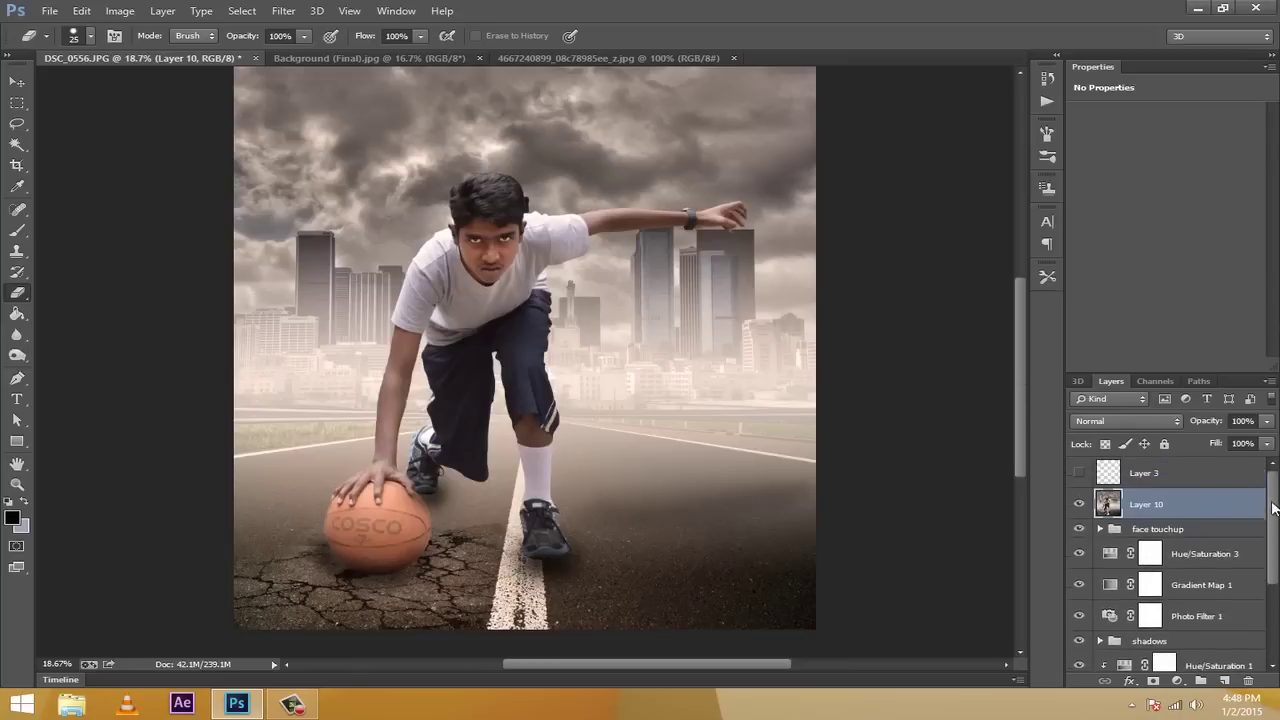
click(1080, 507)
drag(1274, 531, 1211, 496)
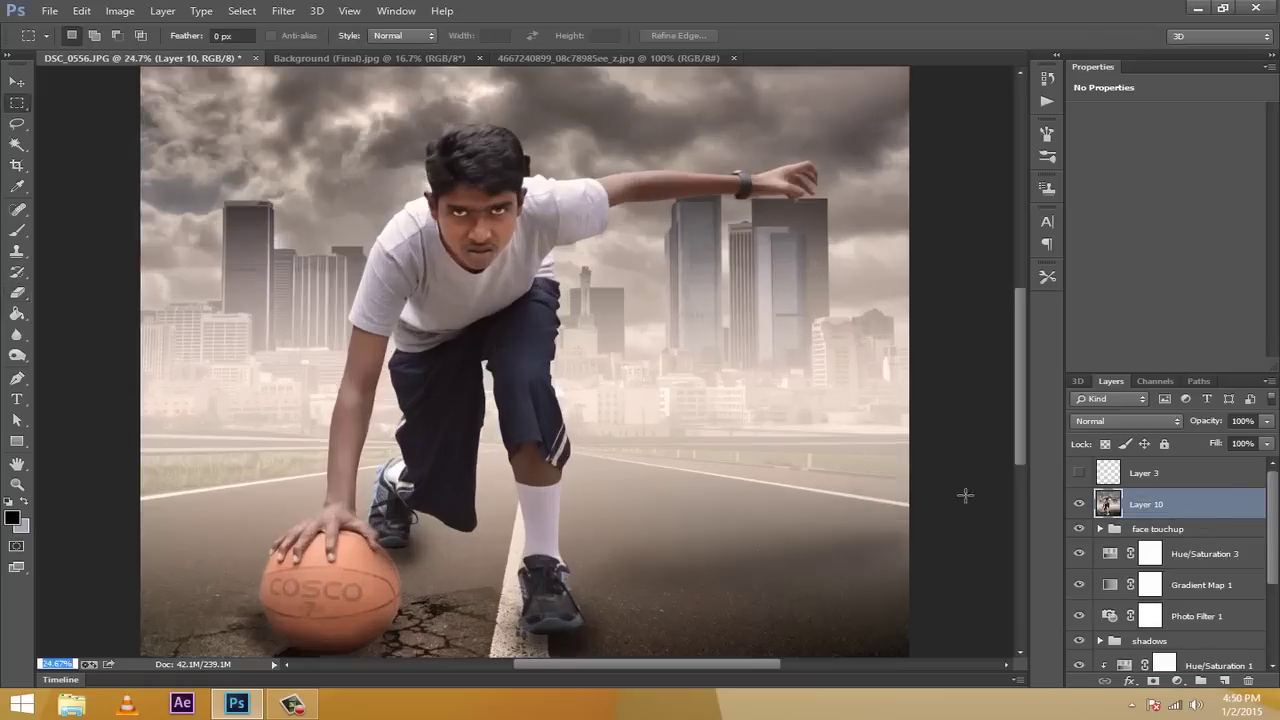
Create a new layer above Layer 10, filled across the whole canvas with 50% Gray and set to Overlay blend mode
click(1224, 682)
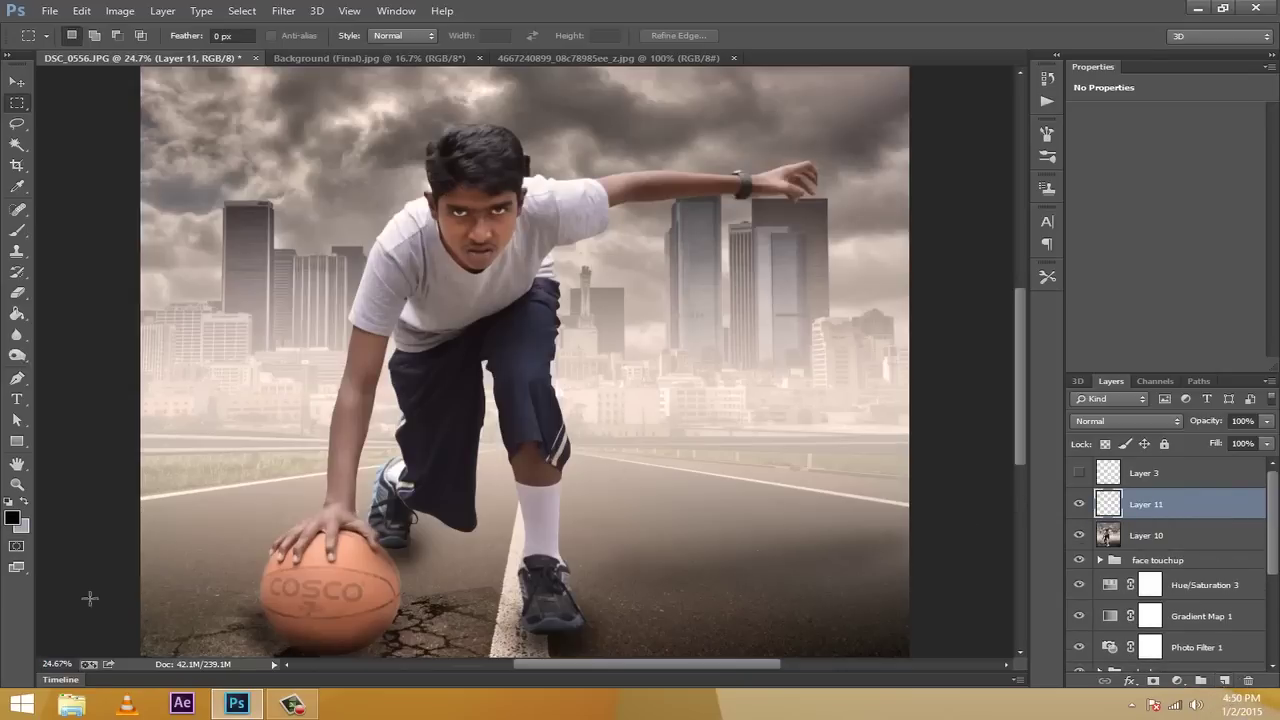
mouse_move(62, 666)
mouse_down()
mouse_move(48, 666)
mouse_move(75, 652)
mouse_up()
drag(350, 180, 770, 545)
right_click(553, 395)
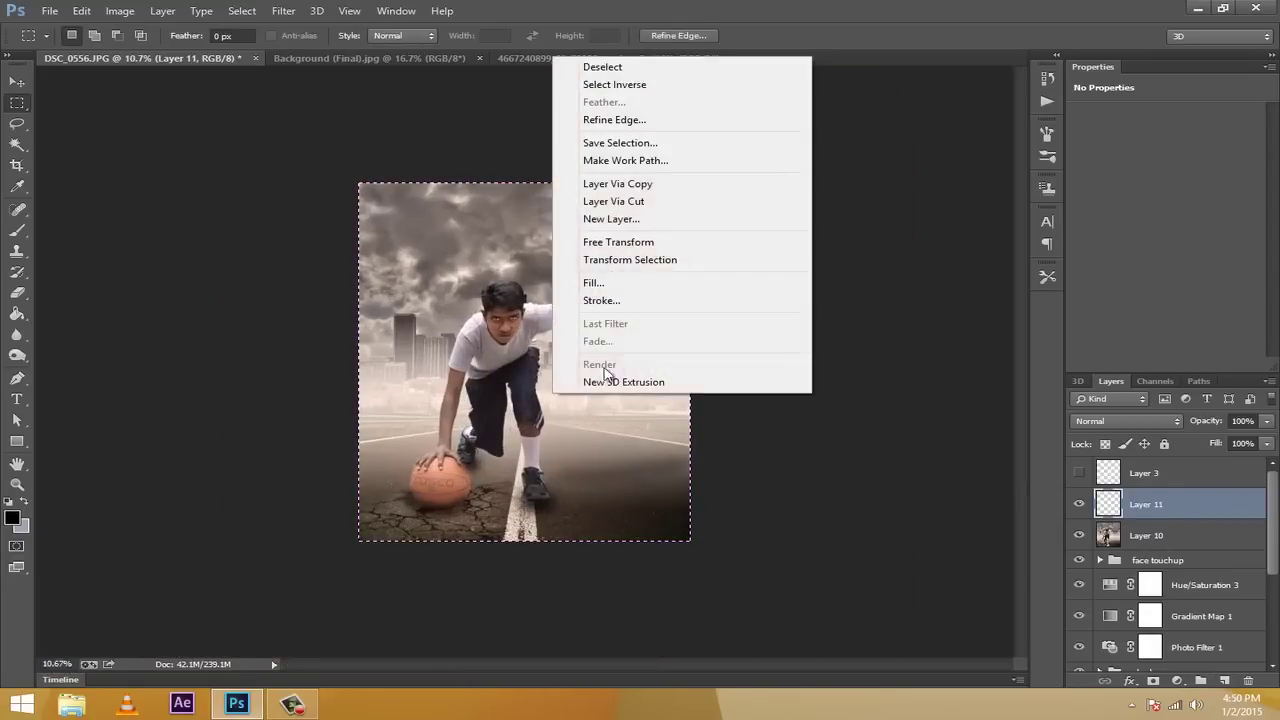
click(630, 288)
click(678, 213)
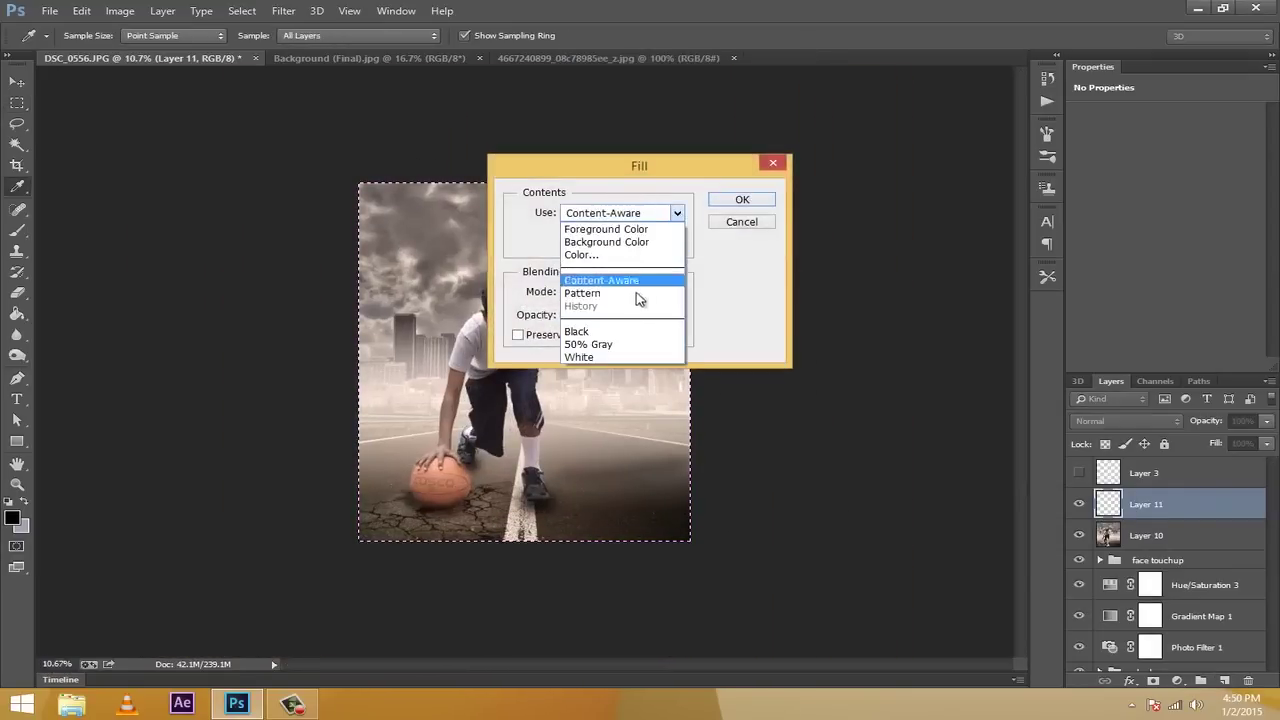
click(612, 345)
click(752, 203)
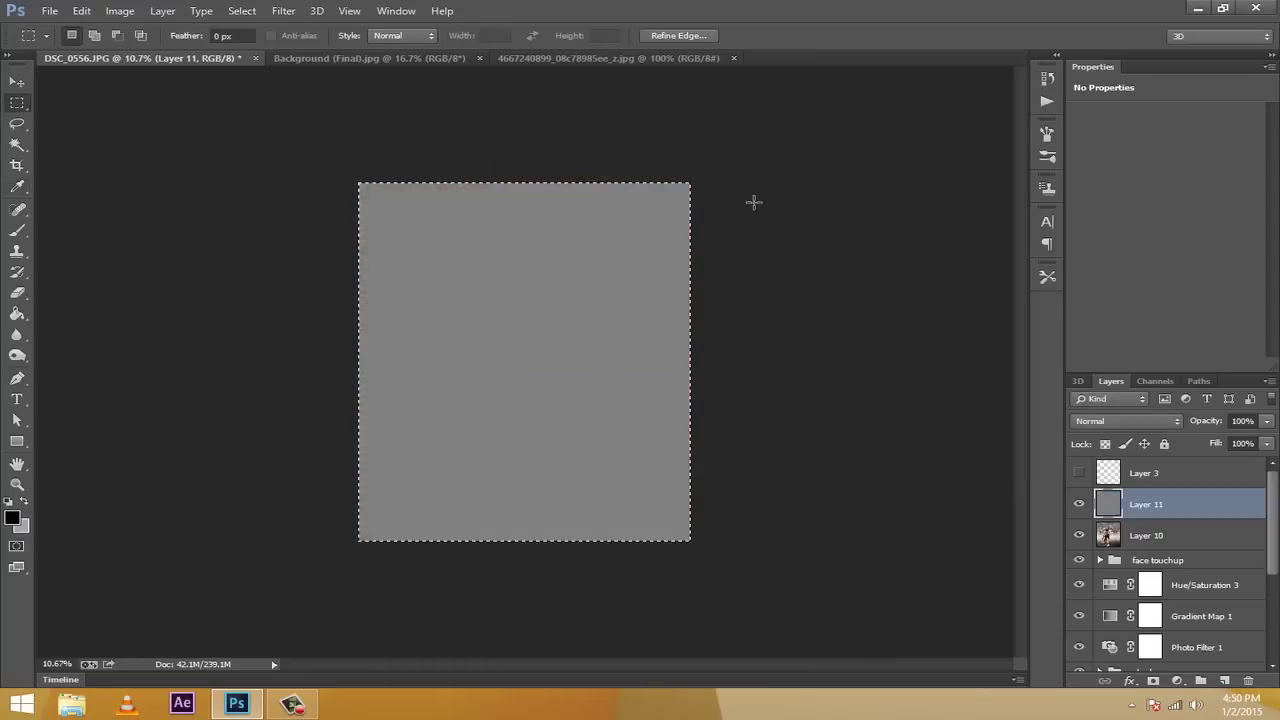
click(1127, 421)
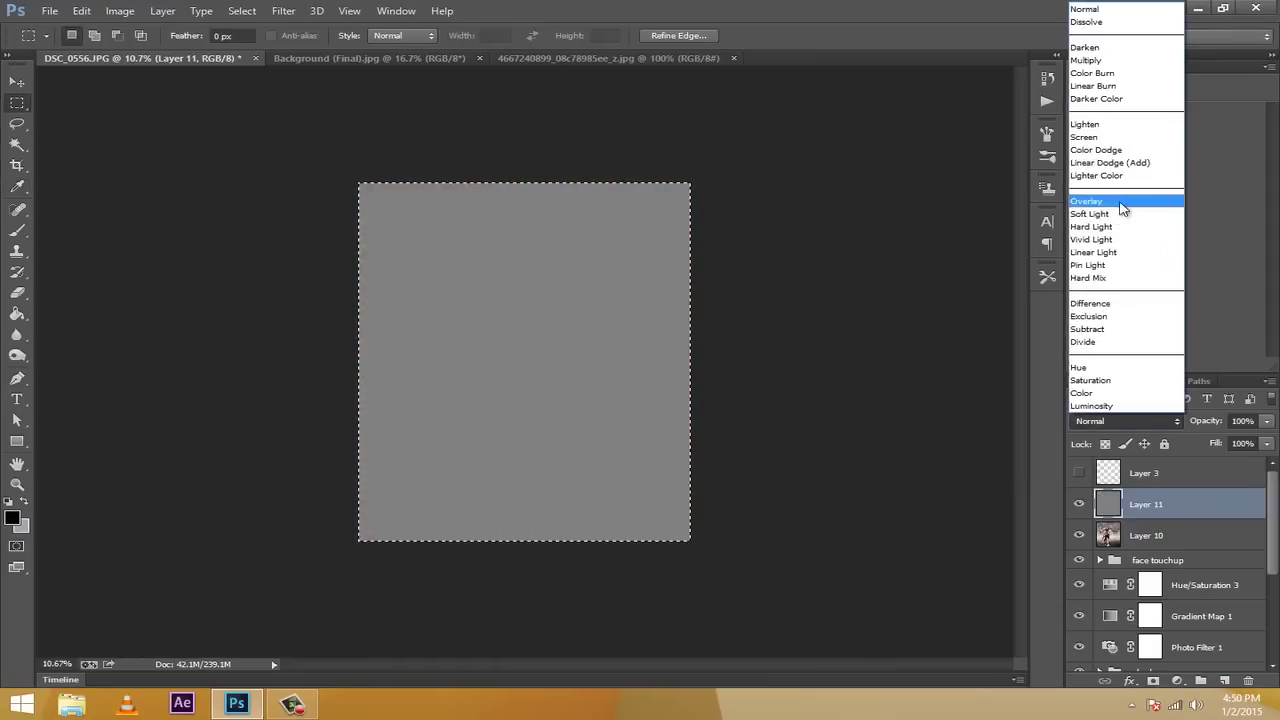
click(1120, 207)
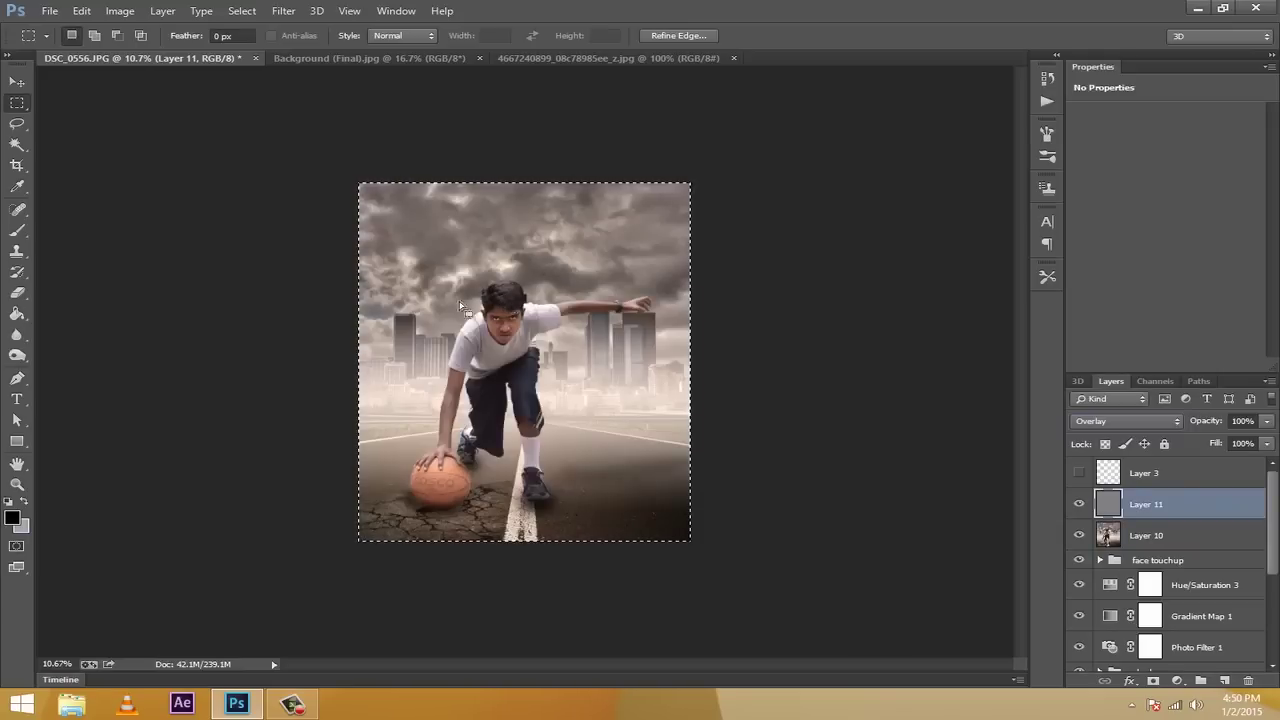
Brighten the upper edge of the player's outstretched arm near the sleeve using the Dodge tool on Midtones
click(21, 362)
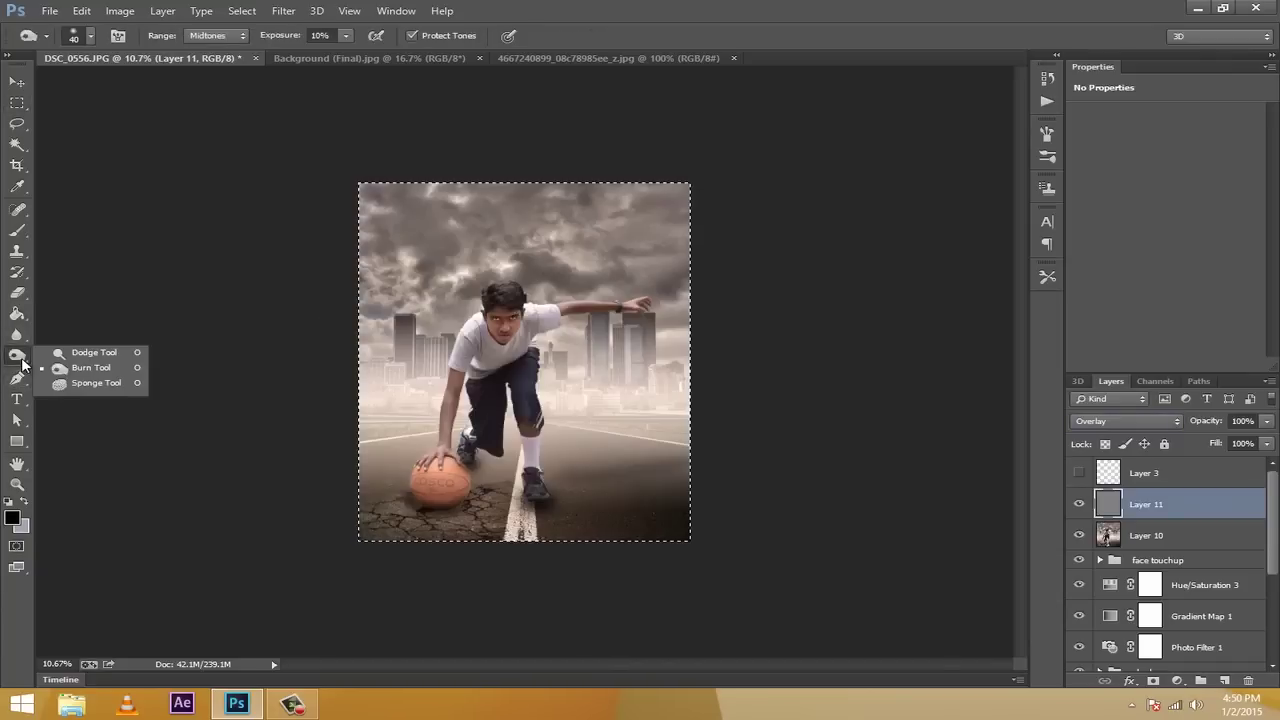
click(100, 353)
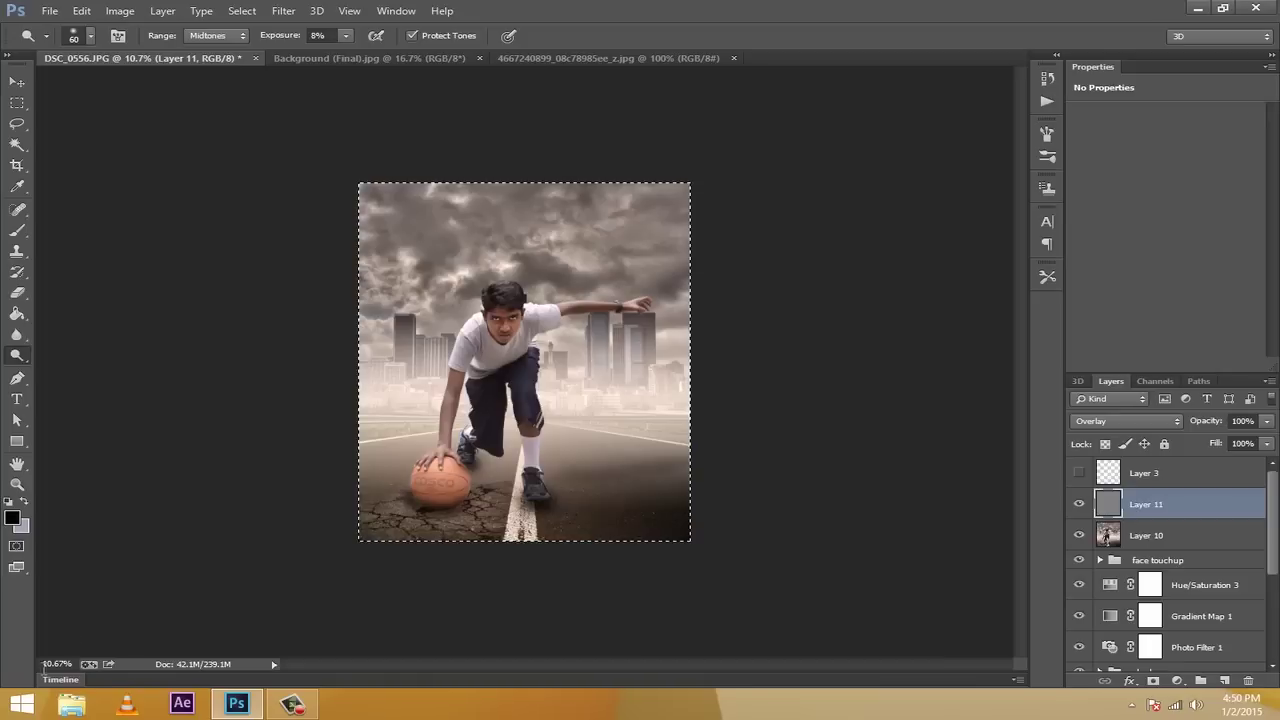
click(59, 663)
scroll(59, 663, up, 16)
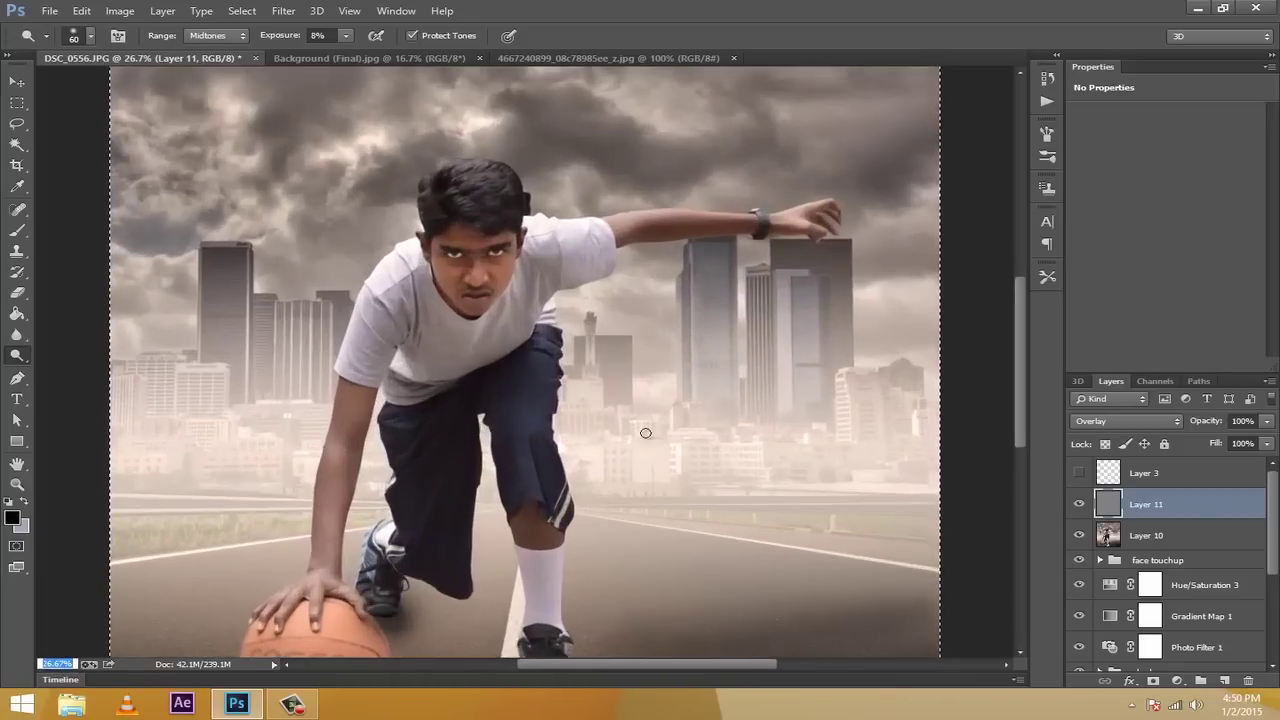
scroll(1023, 372, down, 1)
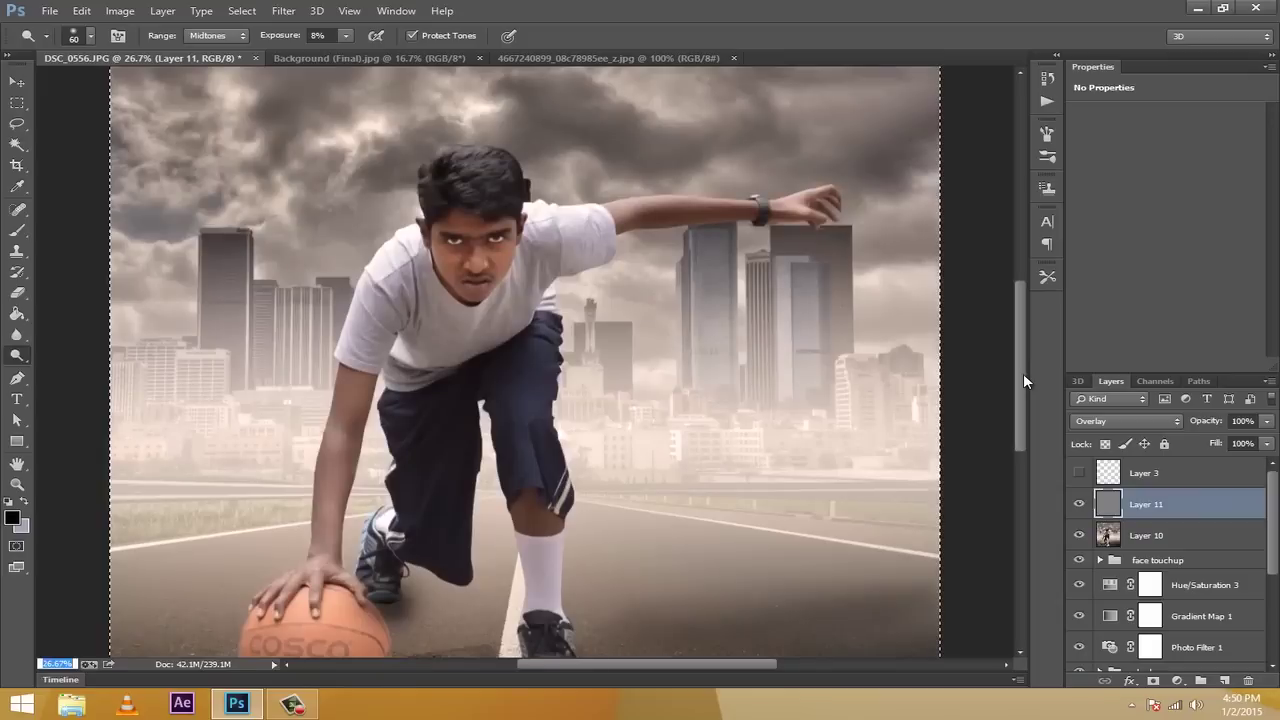
scroll(1023, 375, down, 2)
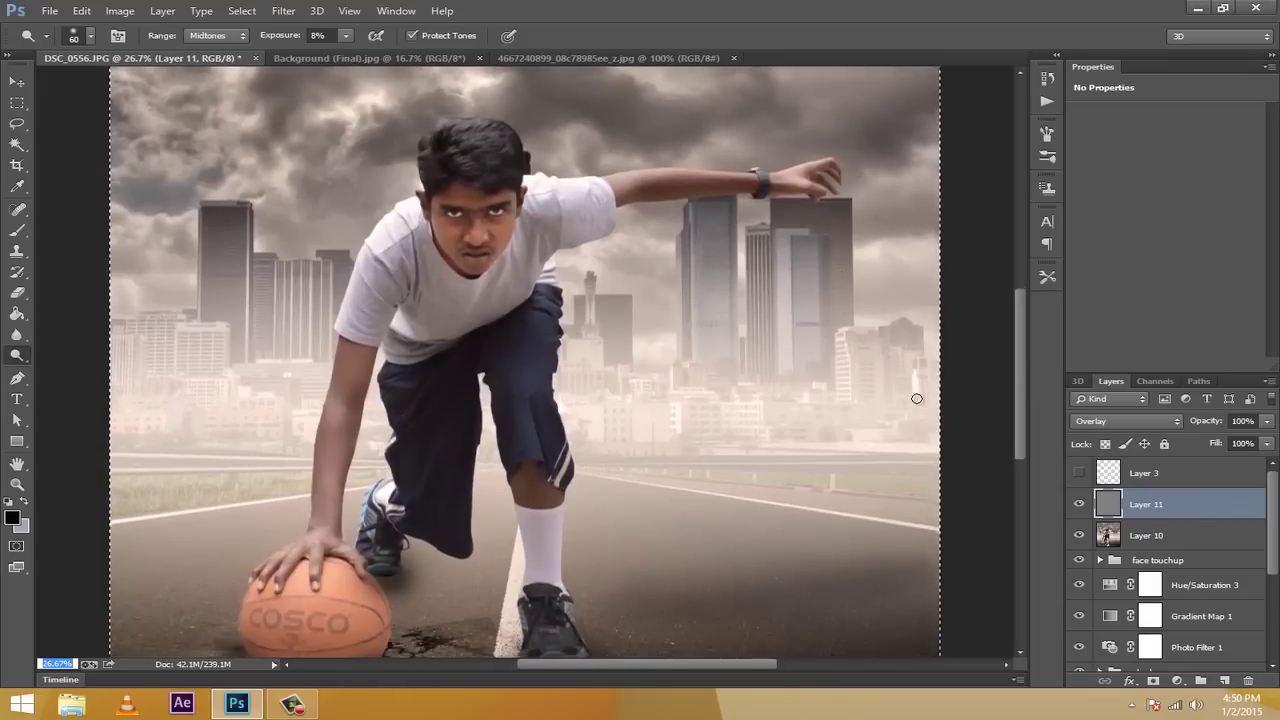
scroll(1018, 375, down, 2)
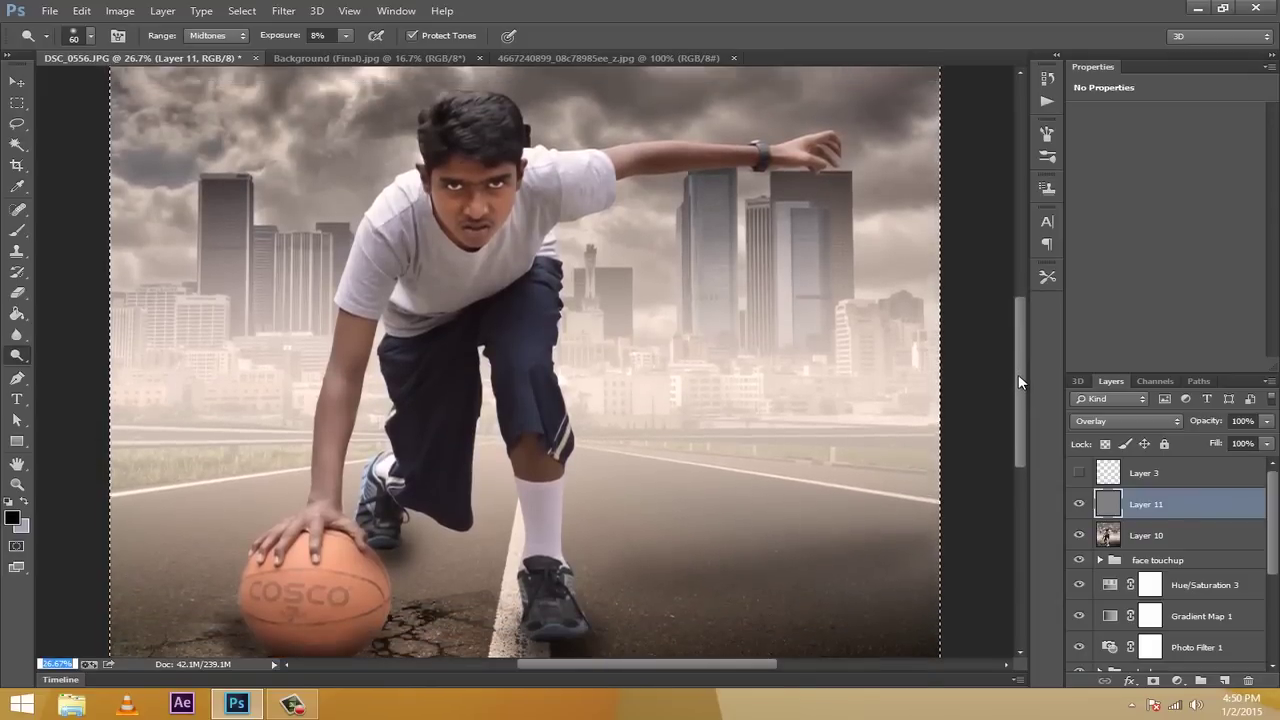
drag(1018, 374, 1015, 360)
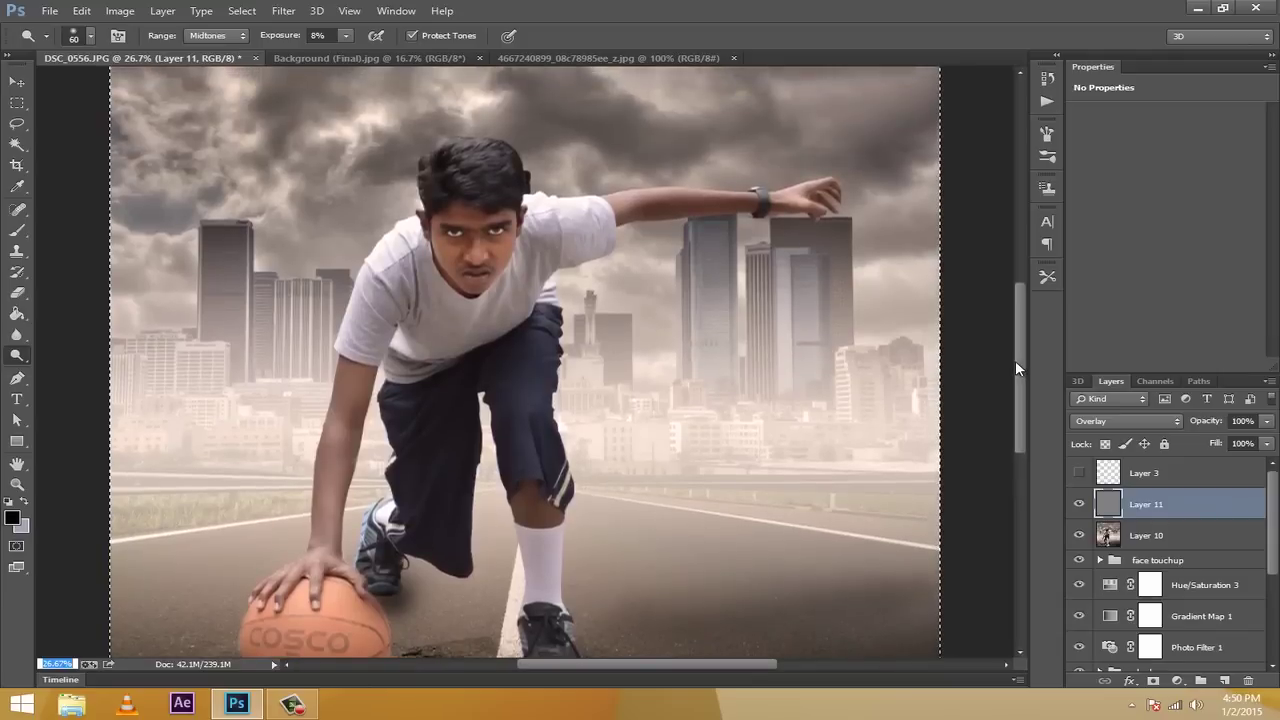
drag(1015, 360, 903, 388)
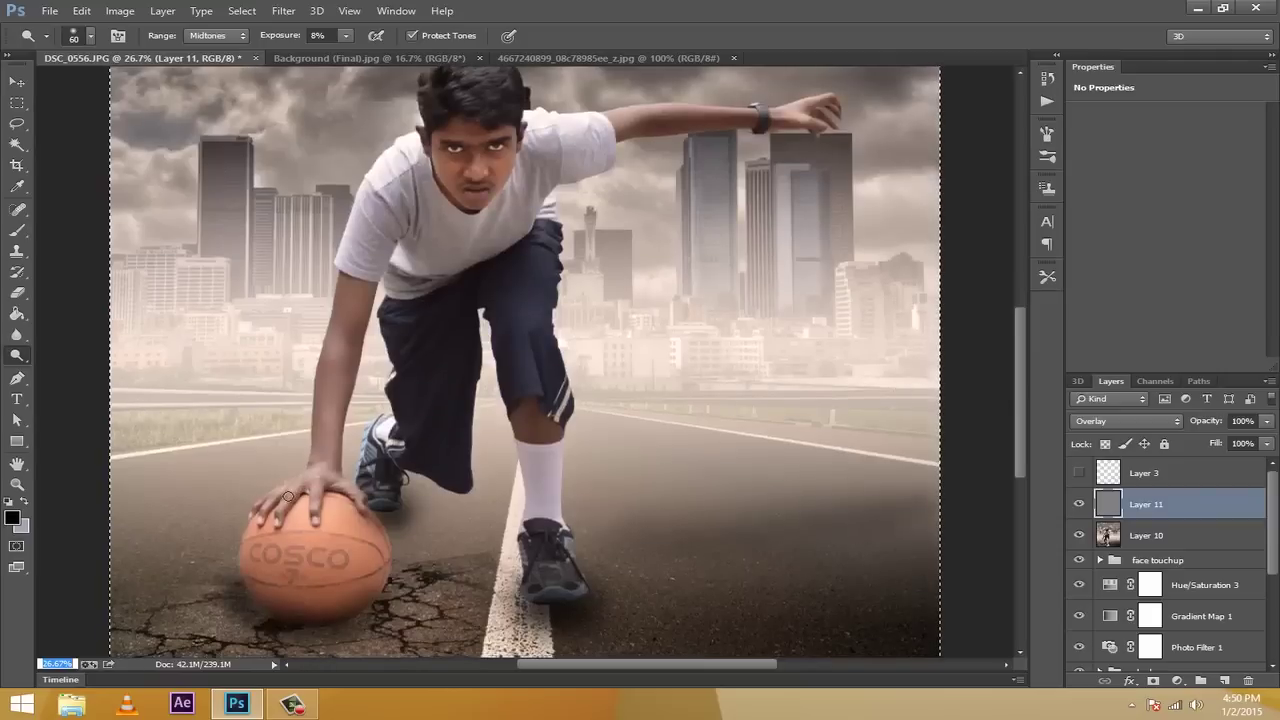
drag(1020, 366, 1013, 322)
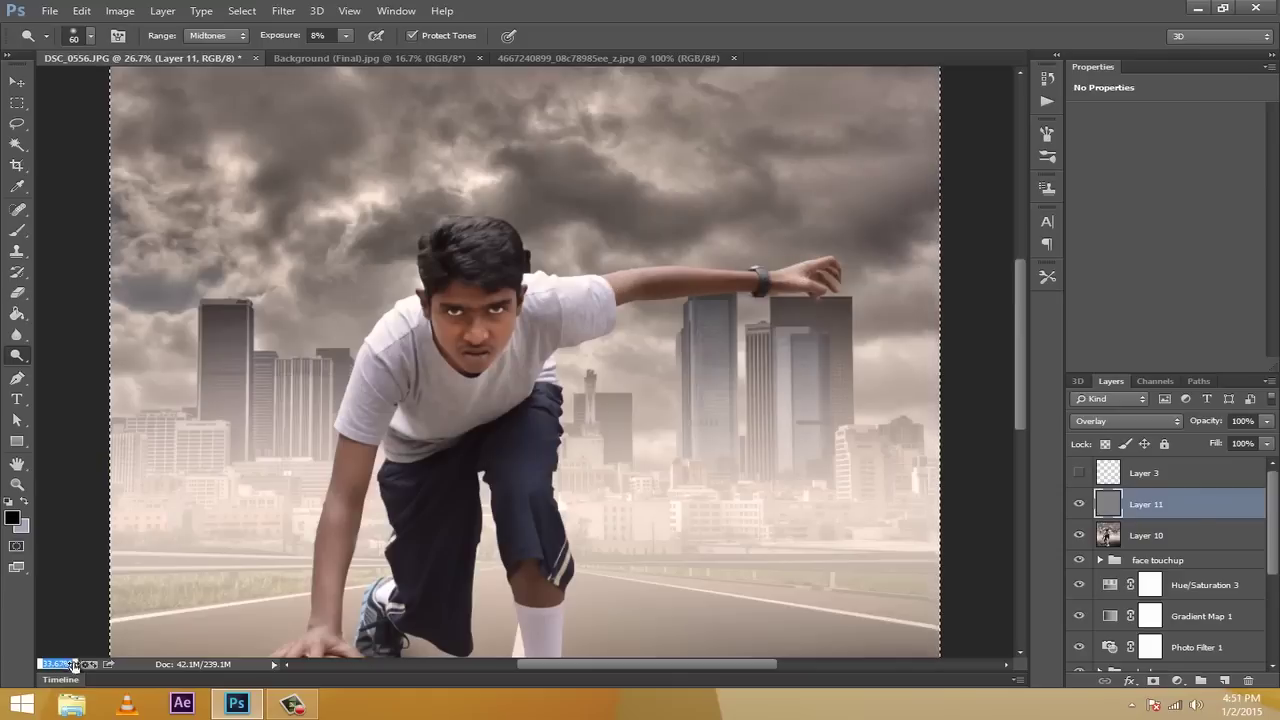
scroll(171, 597, up, 3)
drag(1020, 340, 1026, 296)
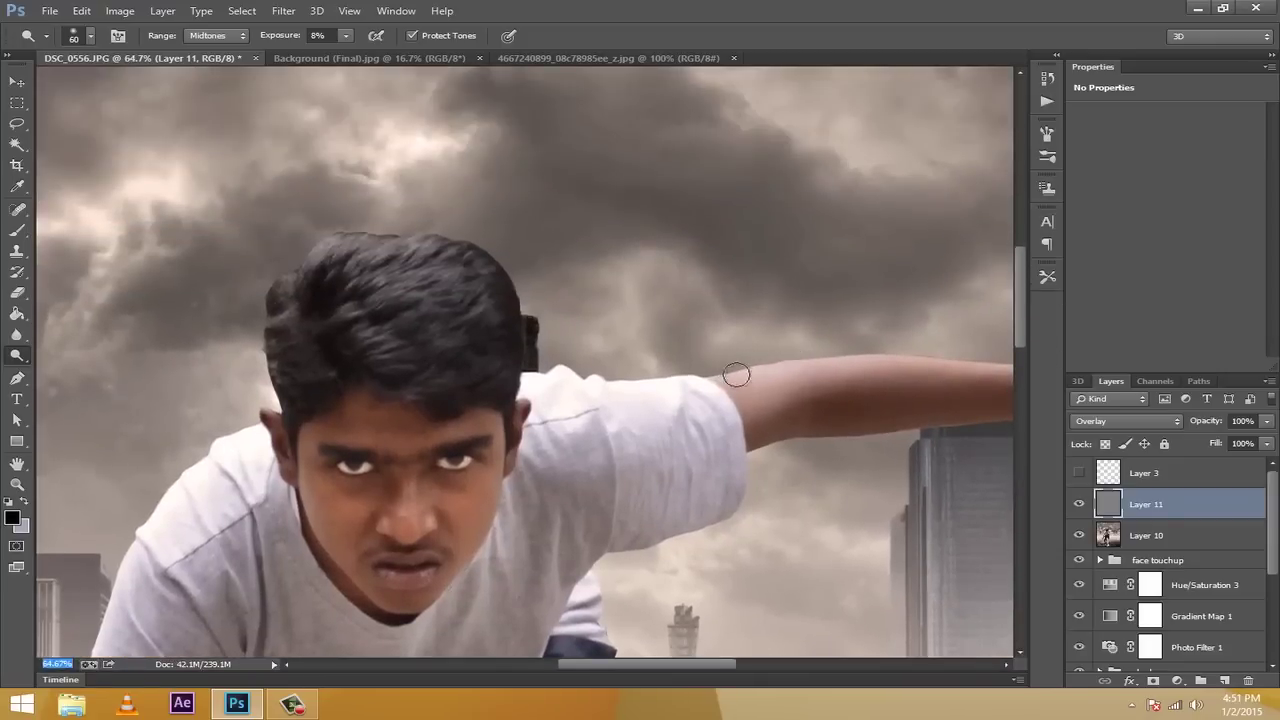
drag(800, 369, 805, 357)
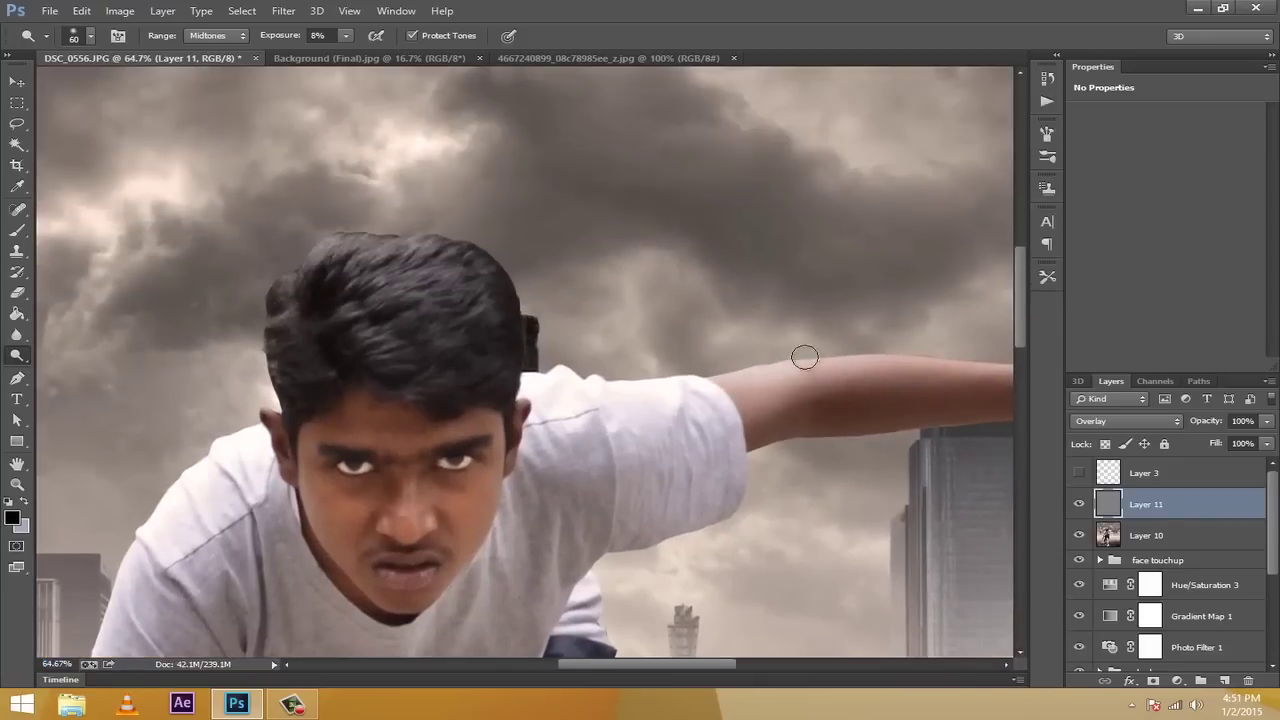
Set the Dodge exposure to 8%, choose the soft round brush at 60 px, and brighten the shirt's shoulder beside the neck
click(318, 36)
text(8)
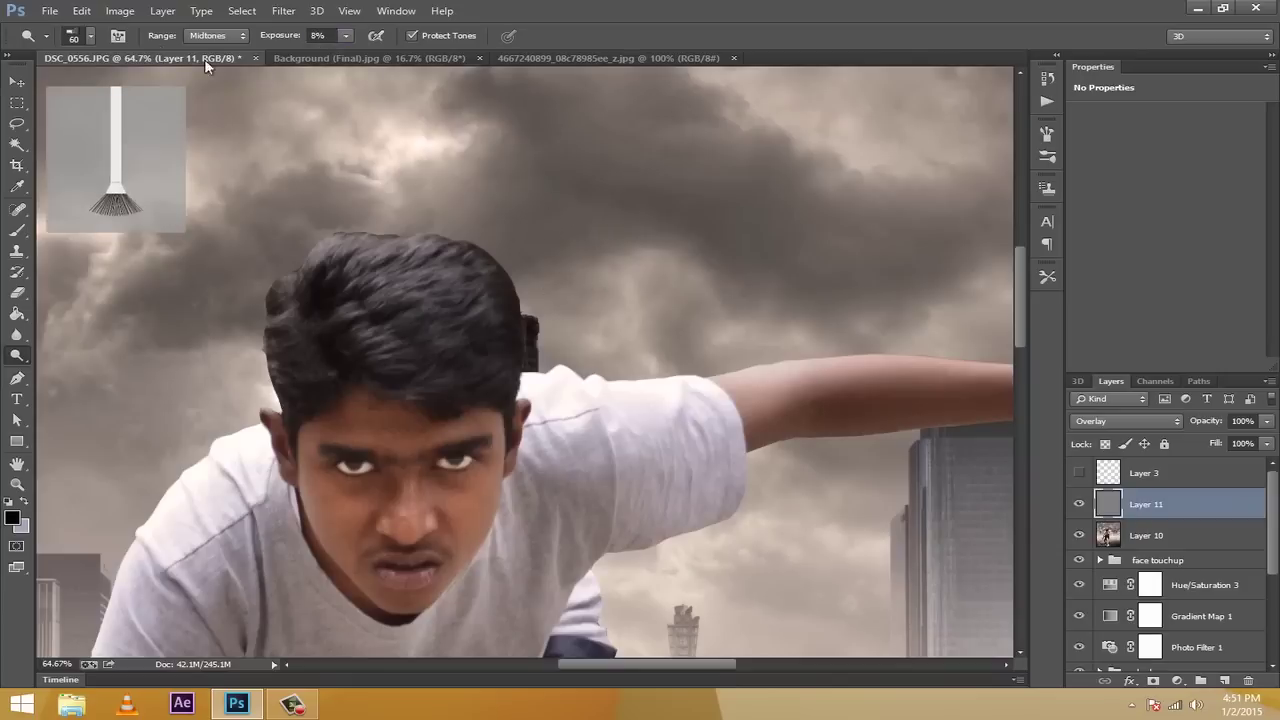
click(79, 38)
click(36, 163)
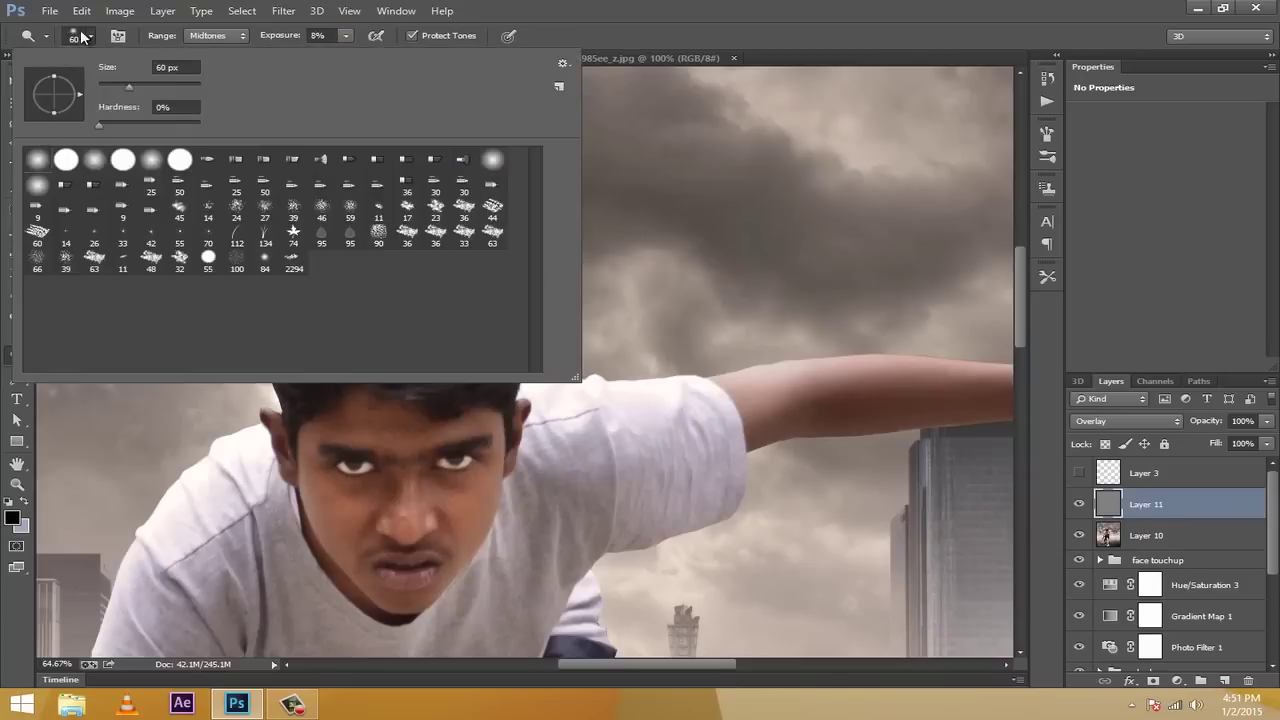
key(Return)
mouse_move(551, 389)
mouse_down()
mouse_move(656, 390)
mouse_move(532, 384)
mouse_up()
Dodge the T-shirt's lower area beneath the near sleeve and the rear part showing behind the waist
scroll(674, 380, down, 3)
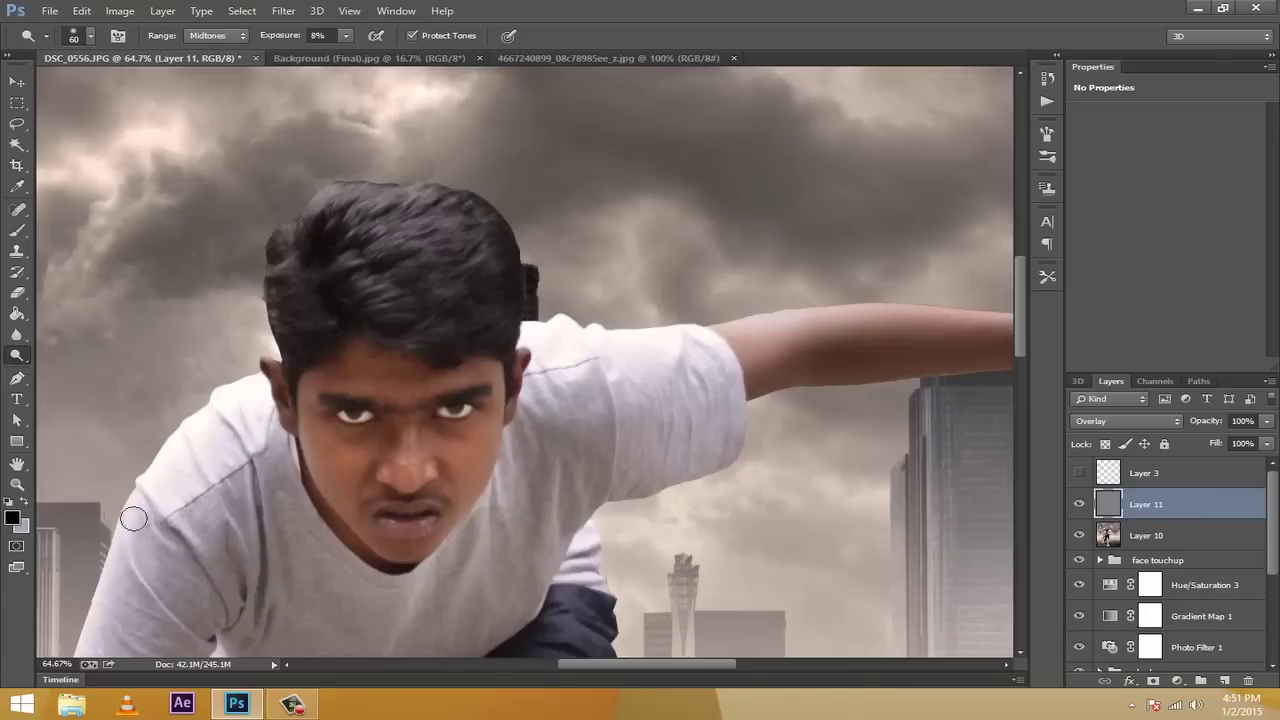
scroll(169, 457, down, 3)
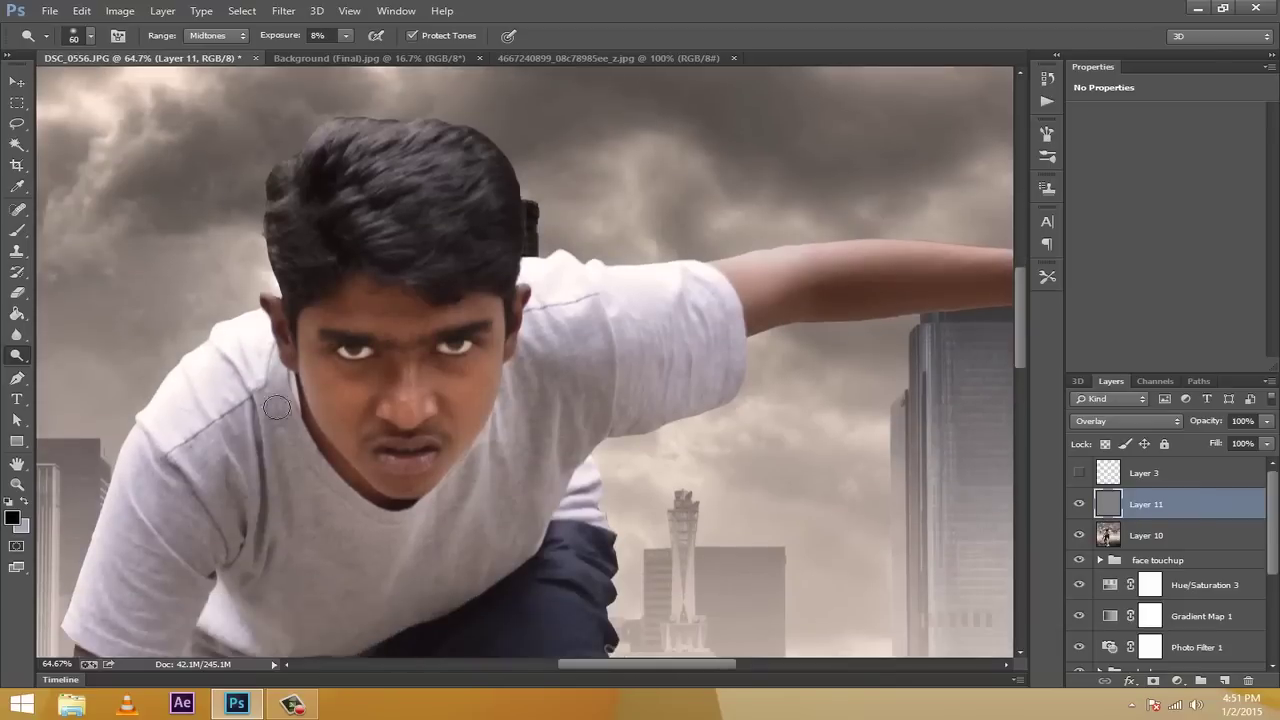
scroll(236, 334, down, 5)
drag(212, 374, 231, 392)
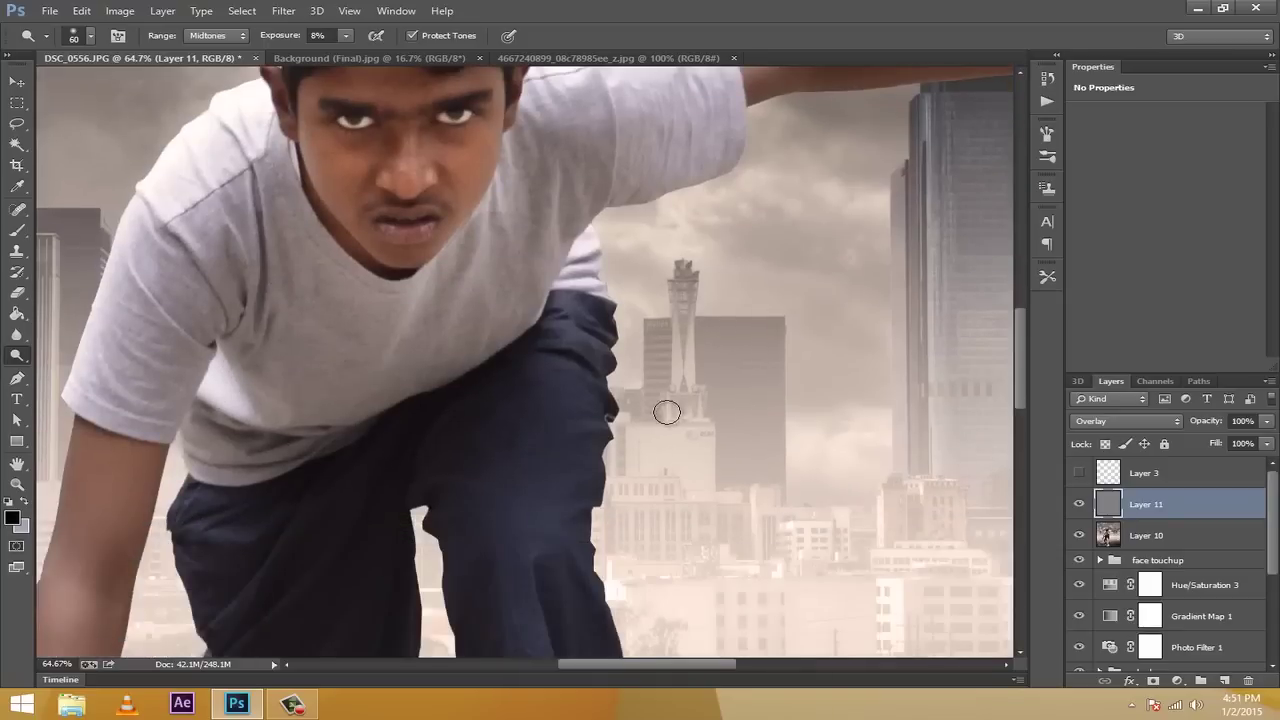
mouse_move(569, 278)
mouse_down()
mouse_move(587, 251)
mouse_move(577, 248)
mouse_move(574, 280)
mouse_up()
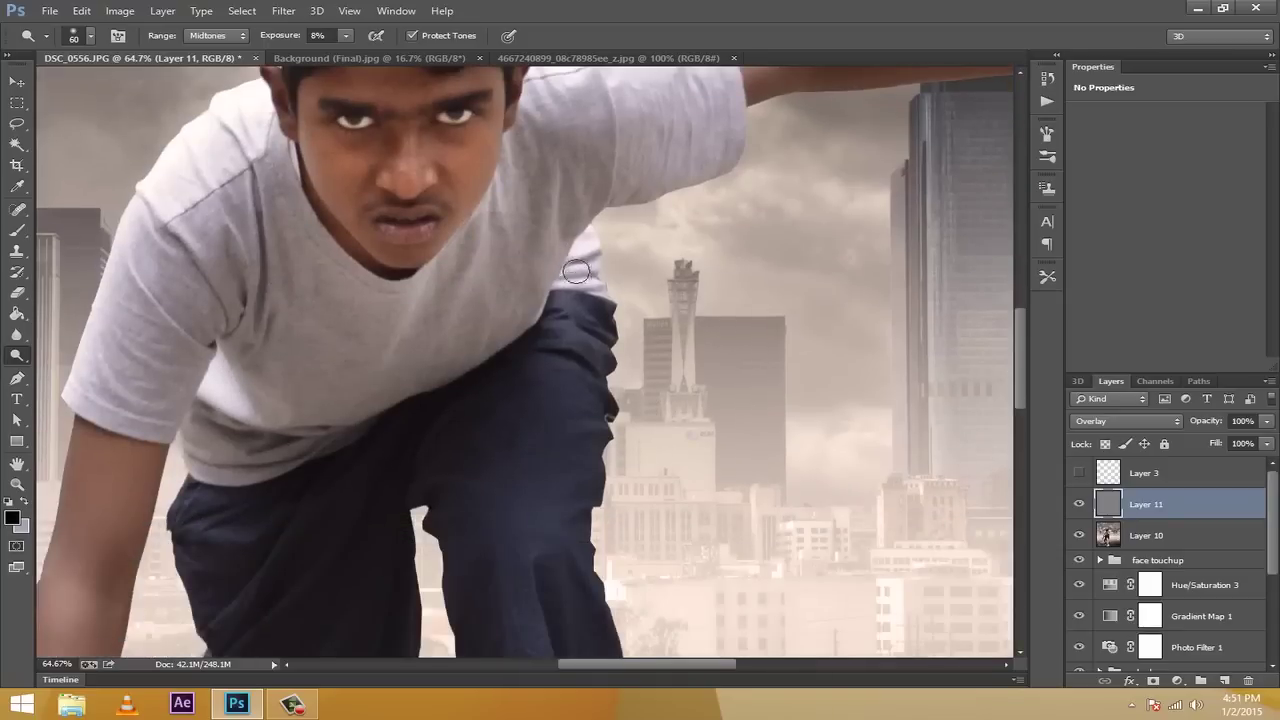
Dodge highlights onto the front thigh and knee of the shorts and along the folds of the other leg
scroll(527, 426, down, 2)
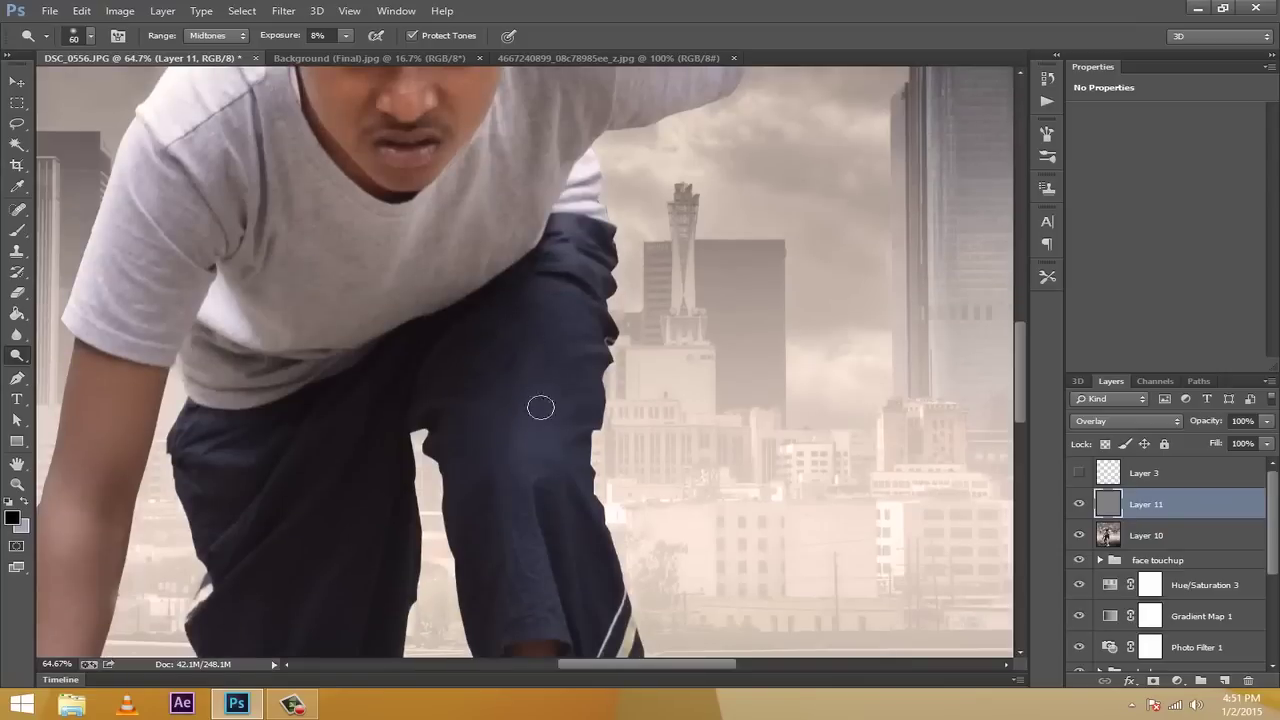
mouse_move(527, 399)
mouse_down()
mouse_move(499, 480)
mouse_move(536, 489)
mouse_move(522, 361)
mouse_move(510, 394)
mouse_up()
scroll(508, 400, down, 9)
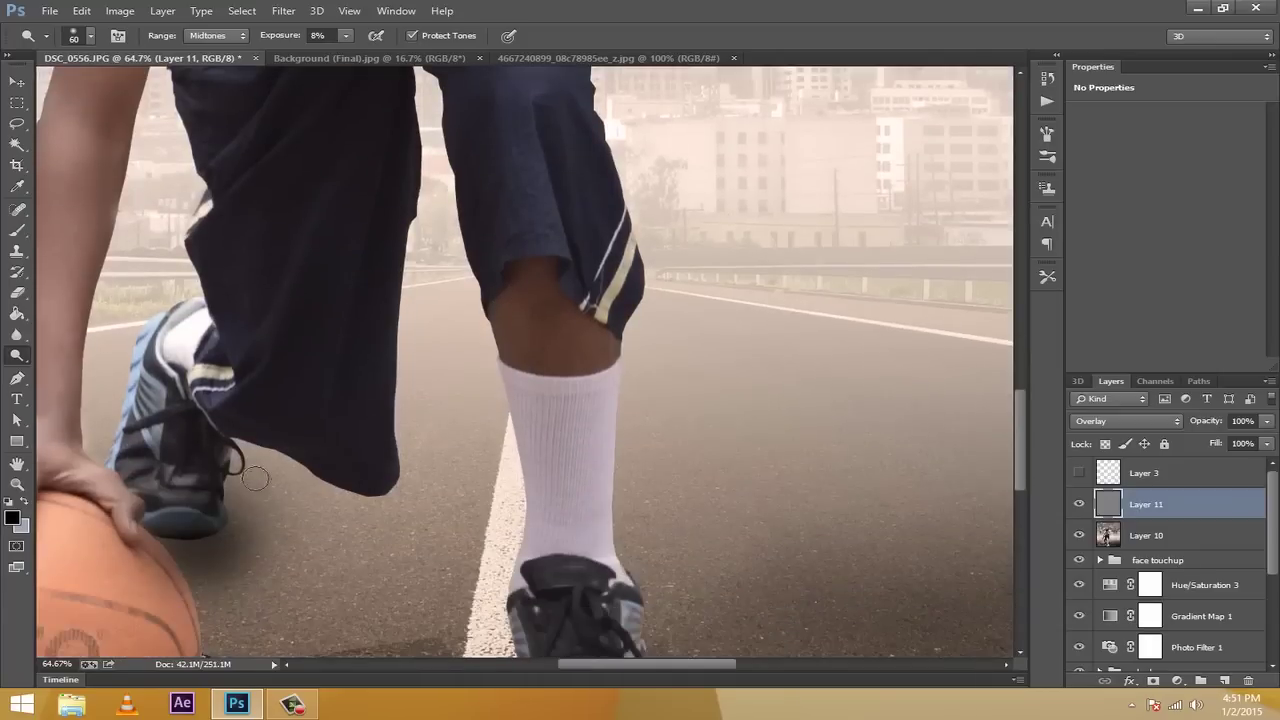
scroll(200, 485, up, 3)
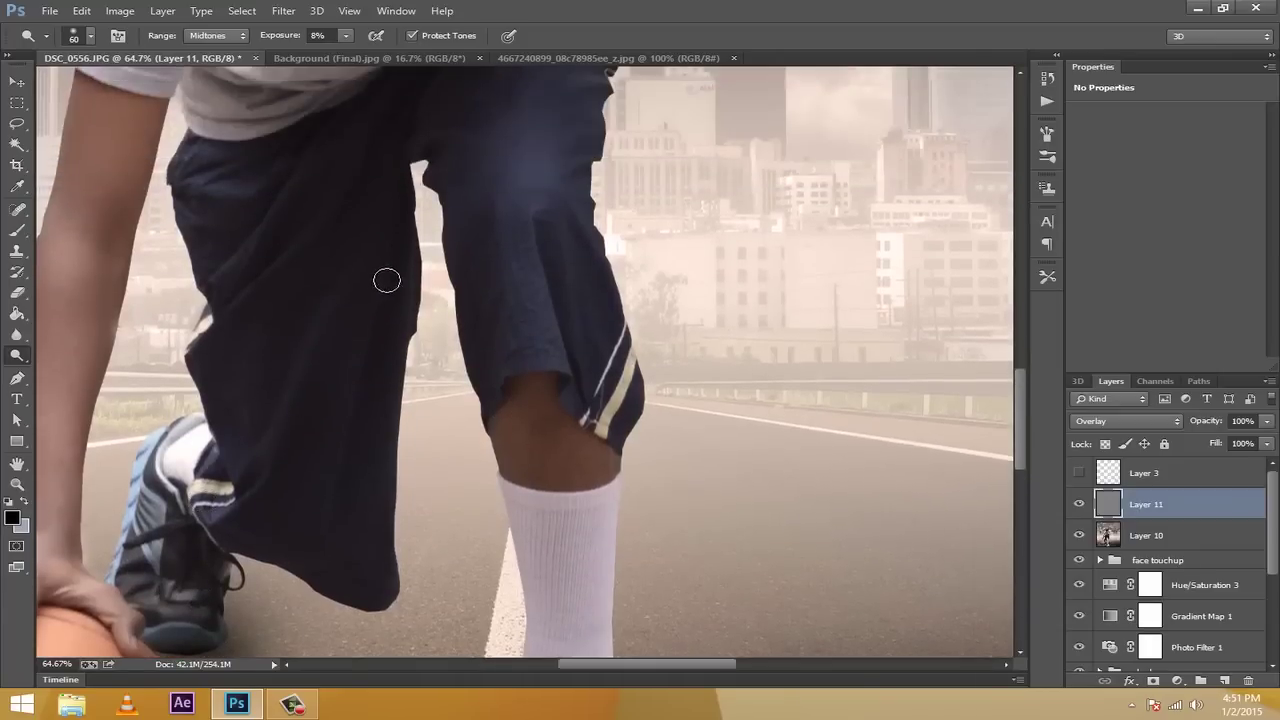
mouse_move(288, 367)
mouse_down()
mouse_move(245, 439)
mouse_move(414, 344)
mouse_move(559, 232)
mouse_move(517, 298)
mouse_move(528, 255)
mouse_up()
scroll(531, 223, up, 4)
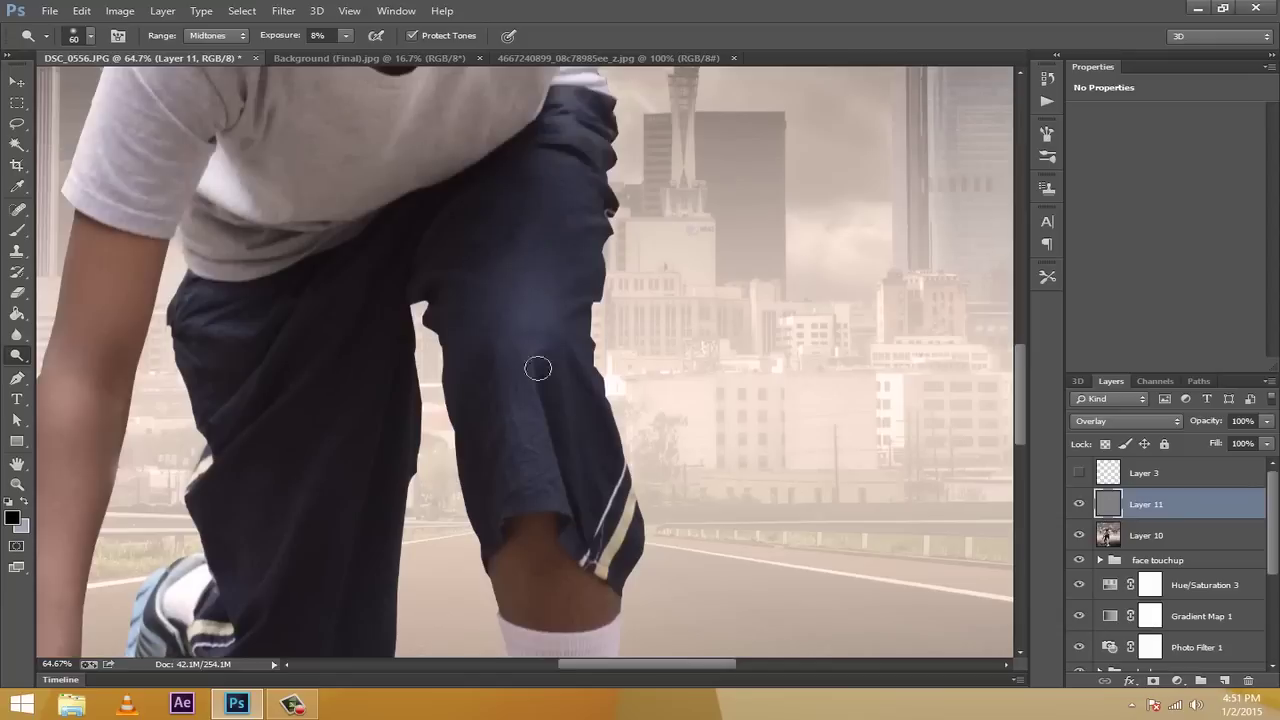
mouse_move(535, 480)
mouse_down()
mouse_move(533, 316)
mouse_move(522, 323)
mouse_move(538, 499)
mouse_move(507, 417)
mouse_move(521, 389)
mouse_move(531, 487)
mouse_move(557, 272)
mouse_move(520, 300)
mouse_move(487, 373)
mouse_move(351, 386)
mouse_up()
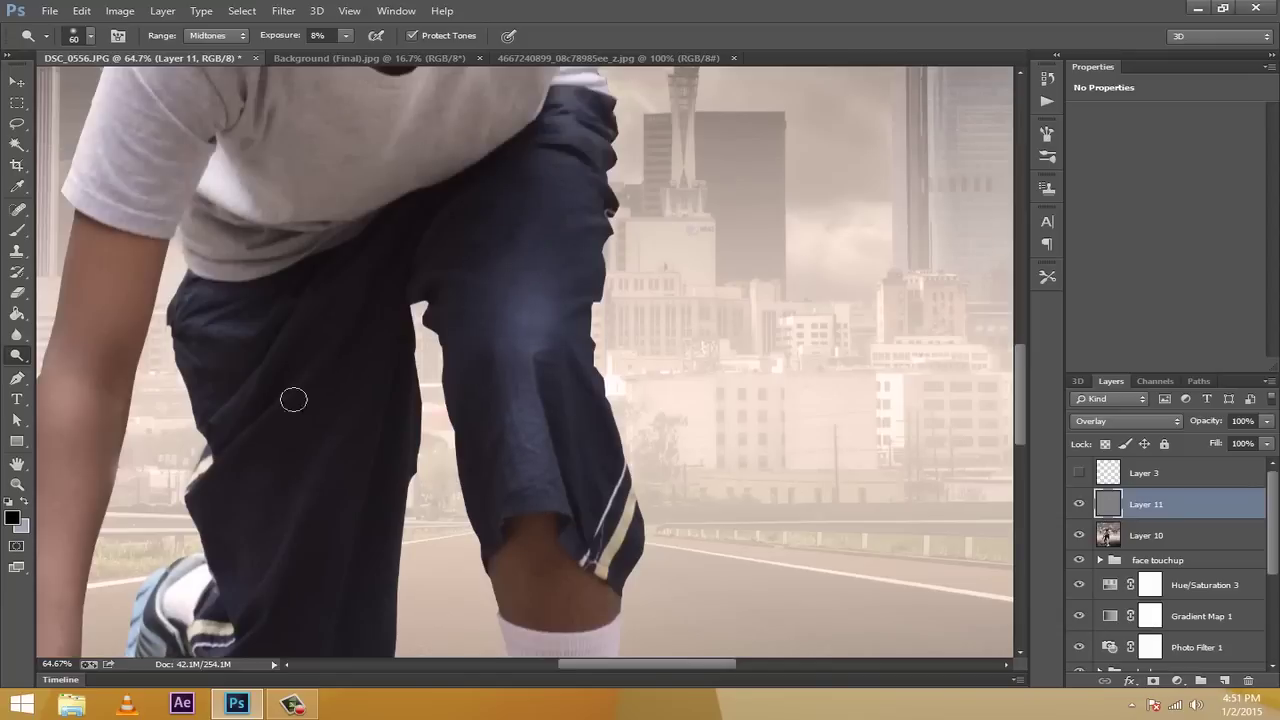
Dodge the supporting arm around the elbow and forearm and the back of the hand resting on the basketball
scroll(671, 580, down, 1)
scroll(665, 600, down, 3)
drag(638, 663, 598, 664)
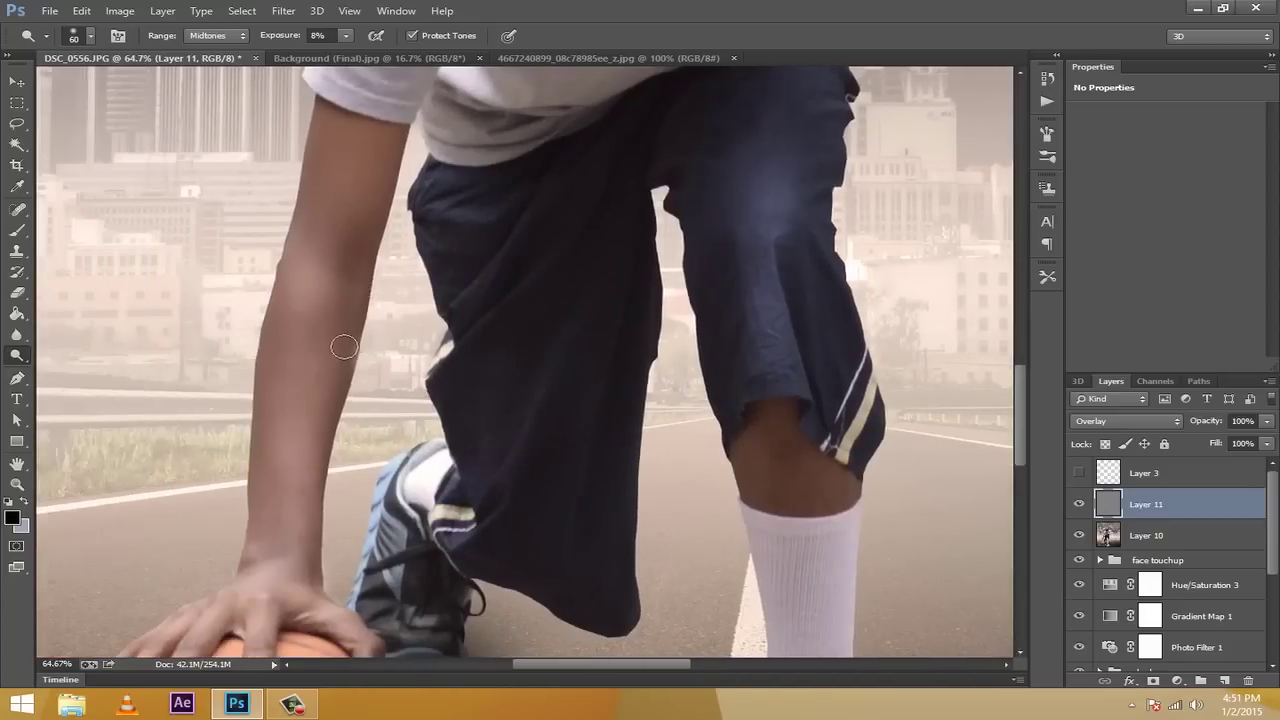
mouse_move(345, 205)
mouse_down()
mouse_move(335, 310)
mouse_move(327, 261)
mouse_move(302, 295)
mouse_move(329, 226)
mouse_up()
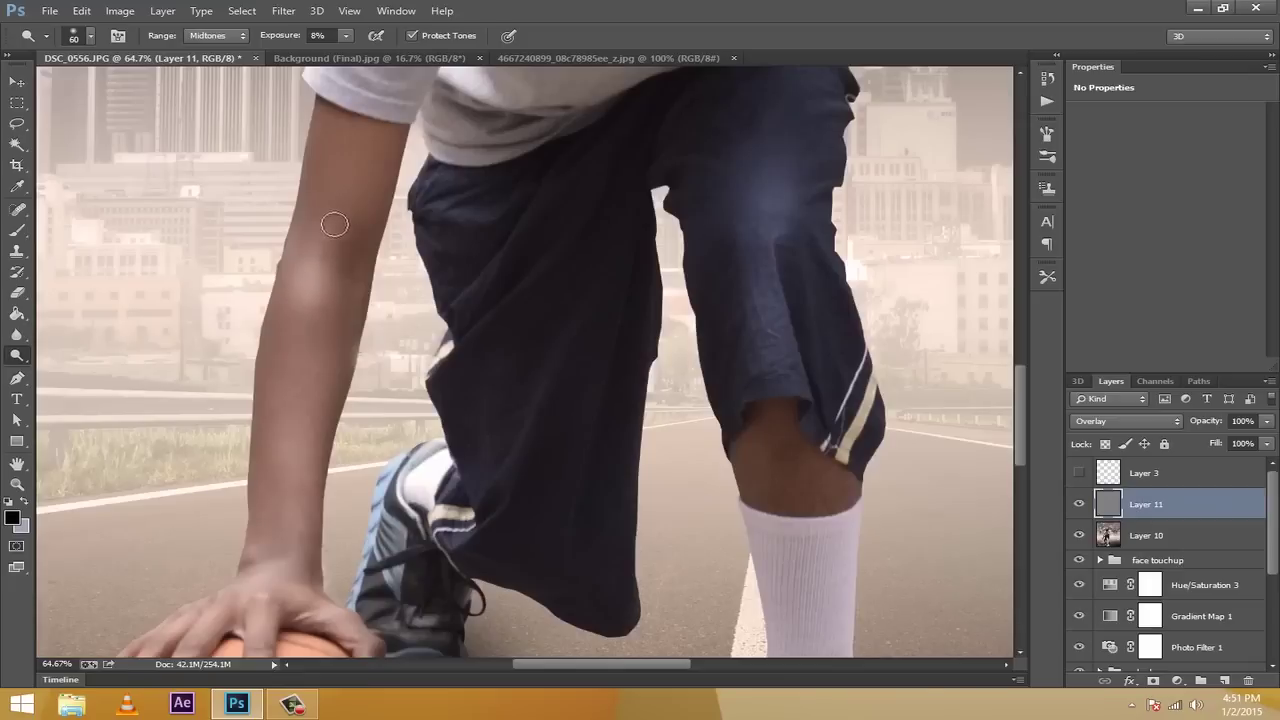
scroll(290, 372, down, 2)
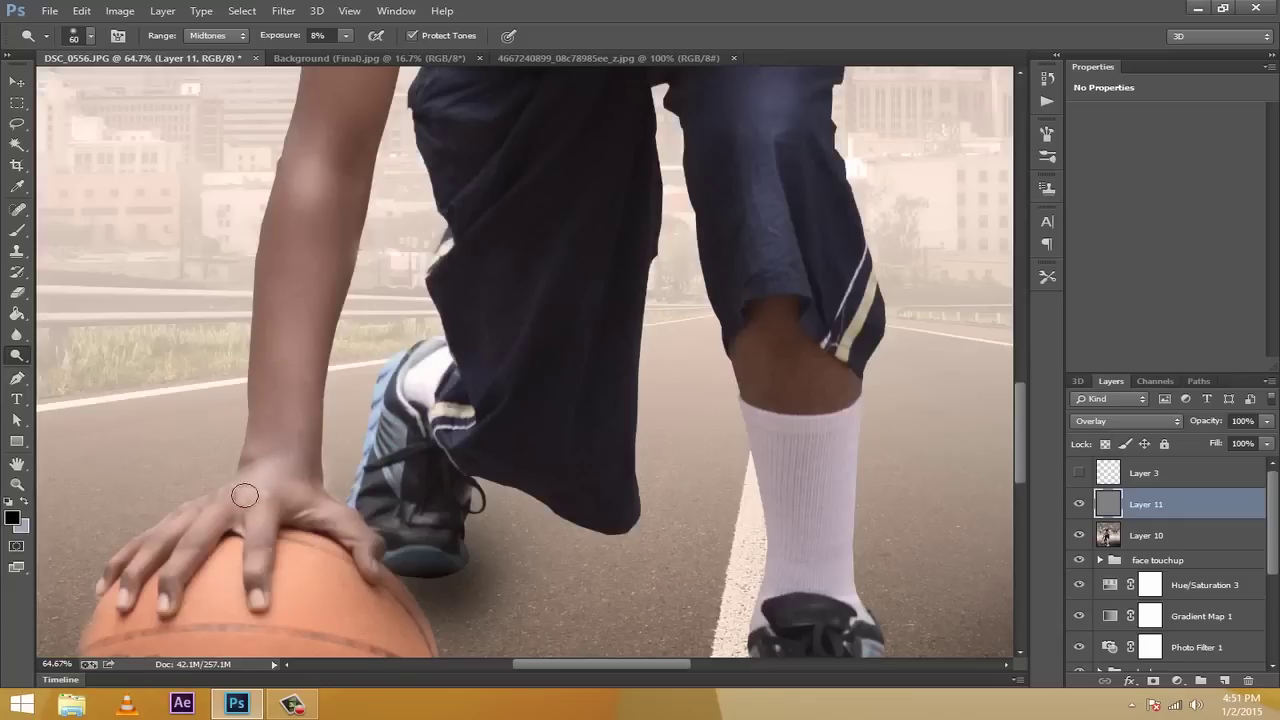
scroll(250, 488, down, 5)
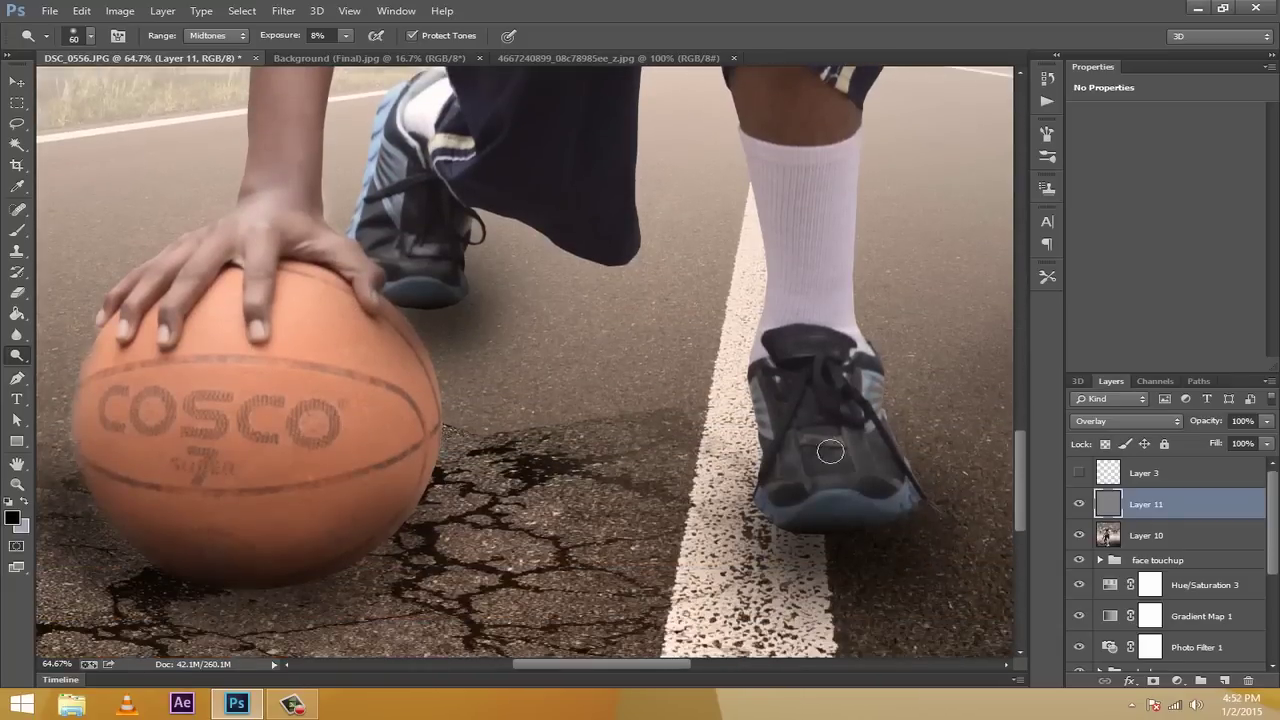
Dodge highlights onto the toe of the player's front shoe
drag(862, 486, 812, 493)
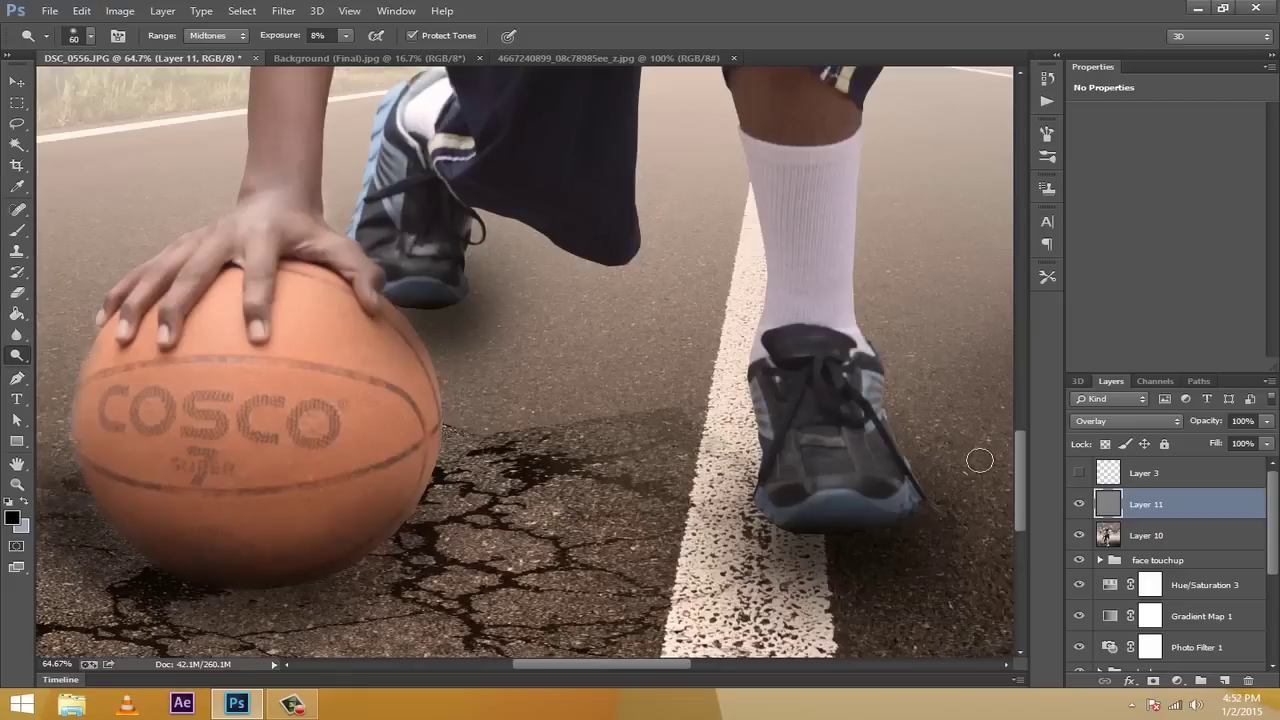
scroll(979, 457, down, 2)
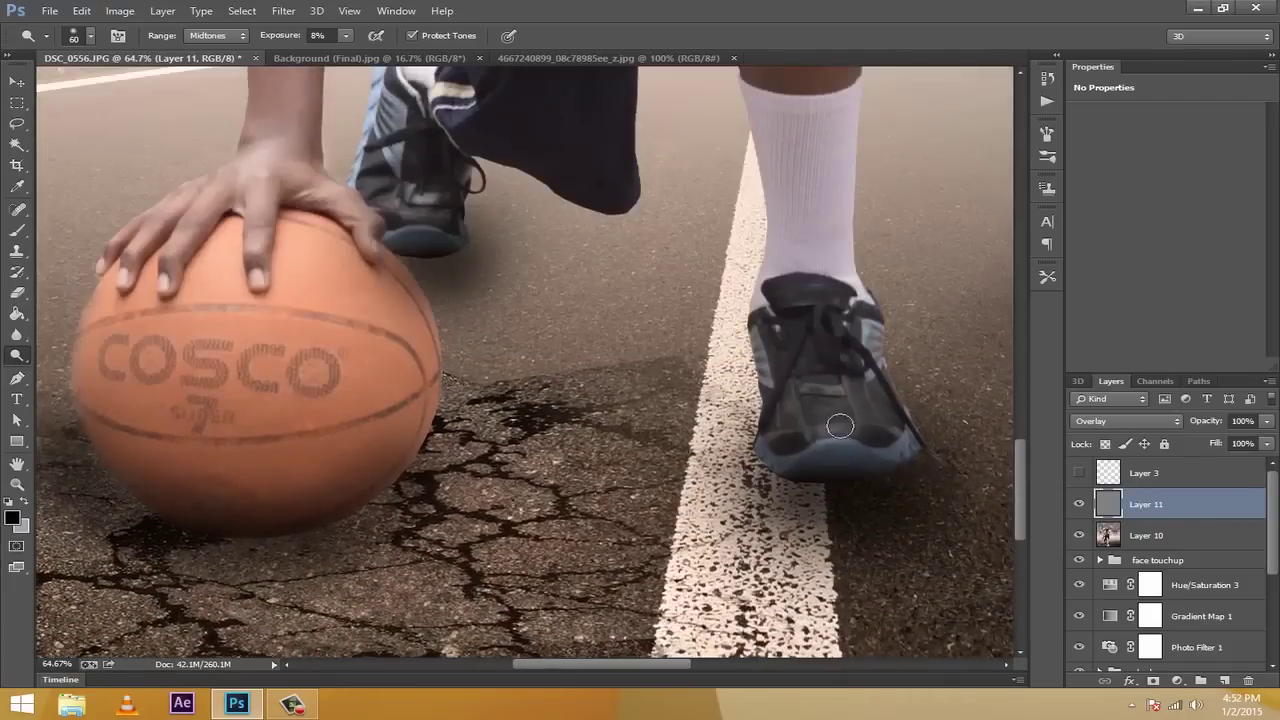
Examine the dodged highlights on the player from the shoes up to the outstretched arm, and in the whole composite
scroll(860, 435, up, 12)
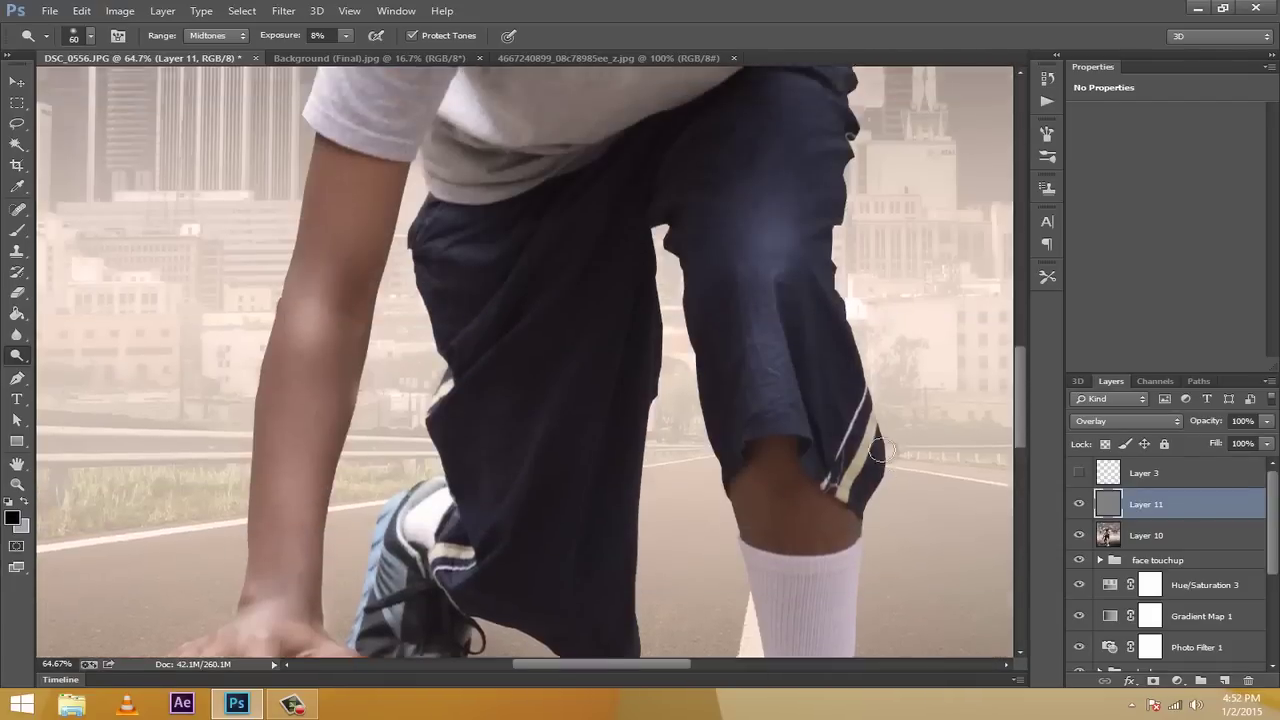
scroll(790, 556, down, 1)
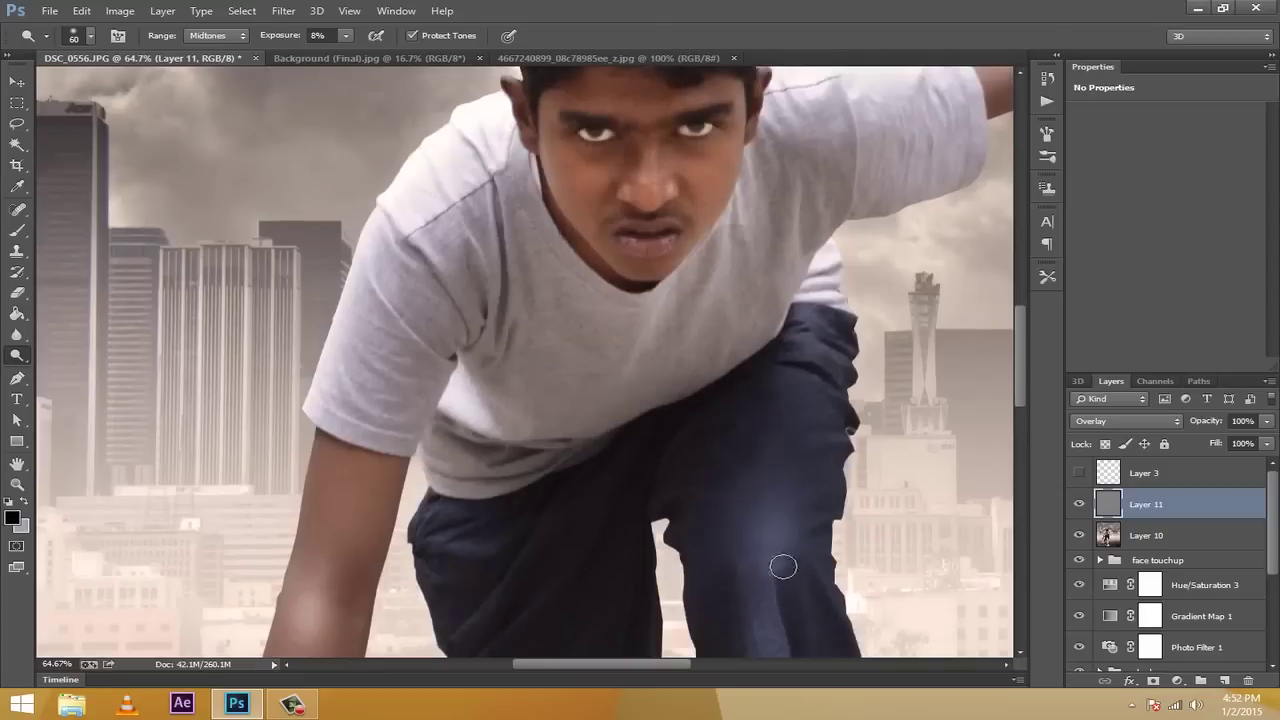
scroll(773, 600, down, 3)
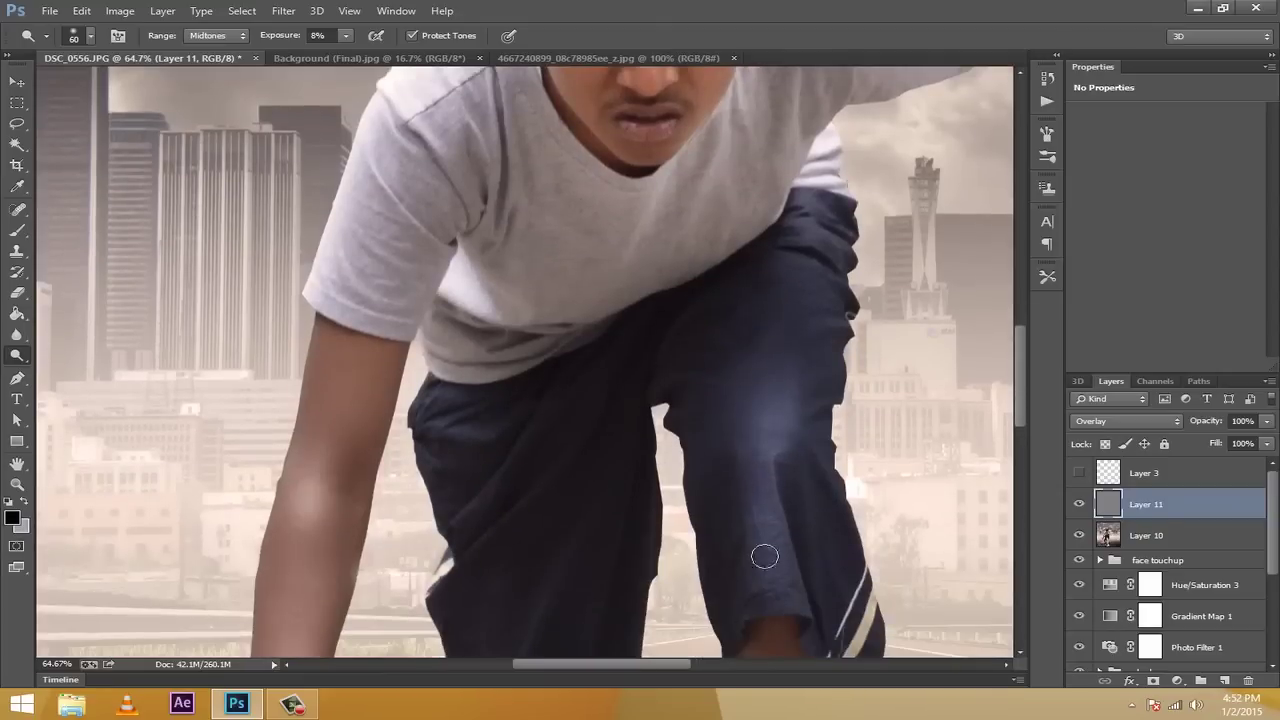
scroll(737, 393, down, 4)
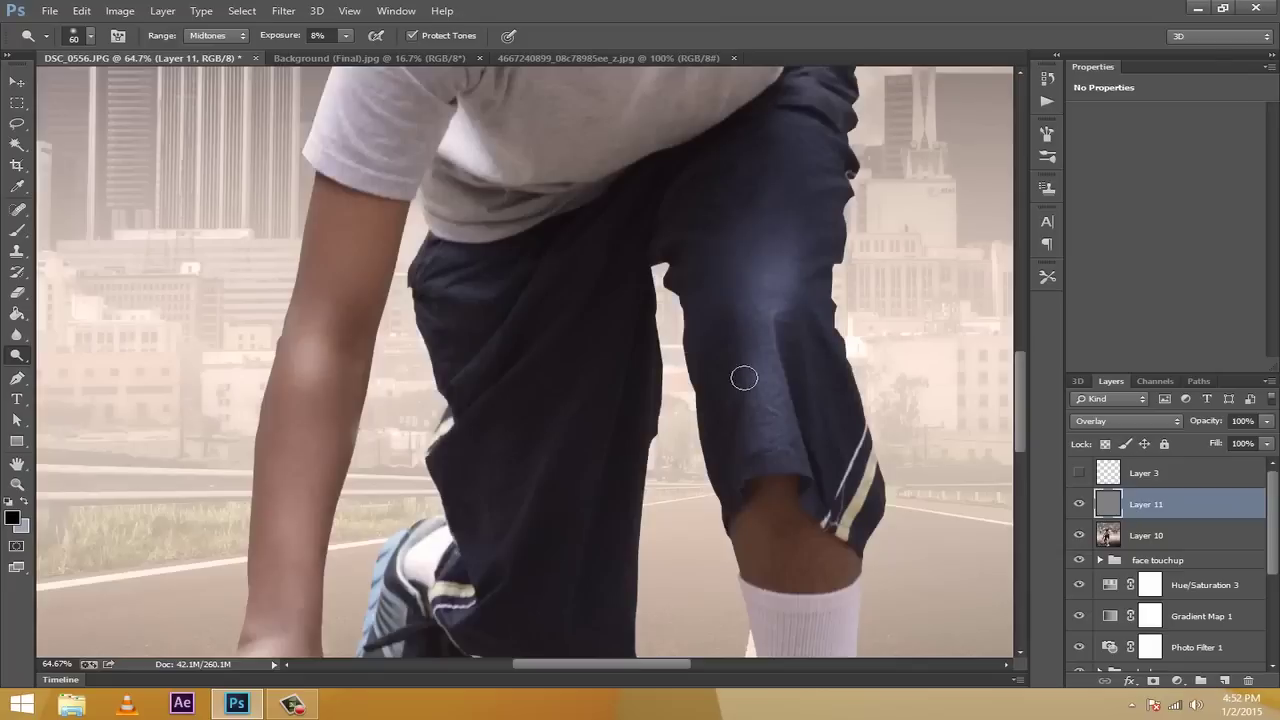
scroll(596, 499, down, 4)
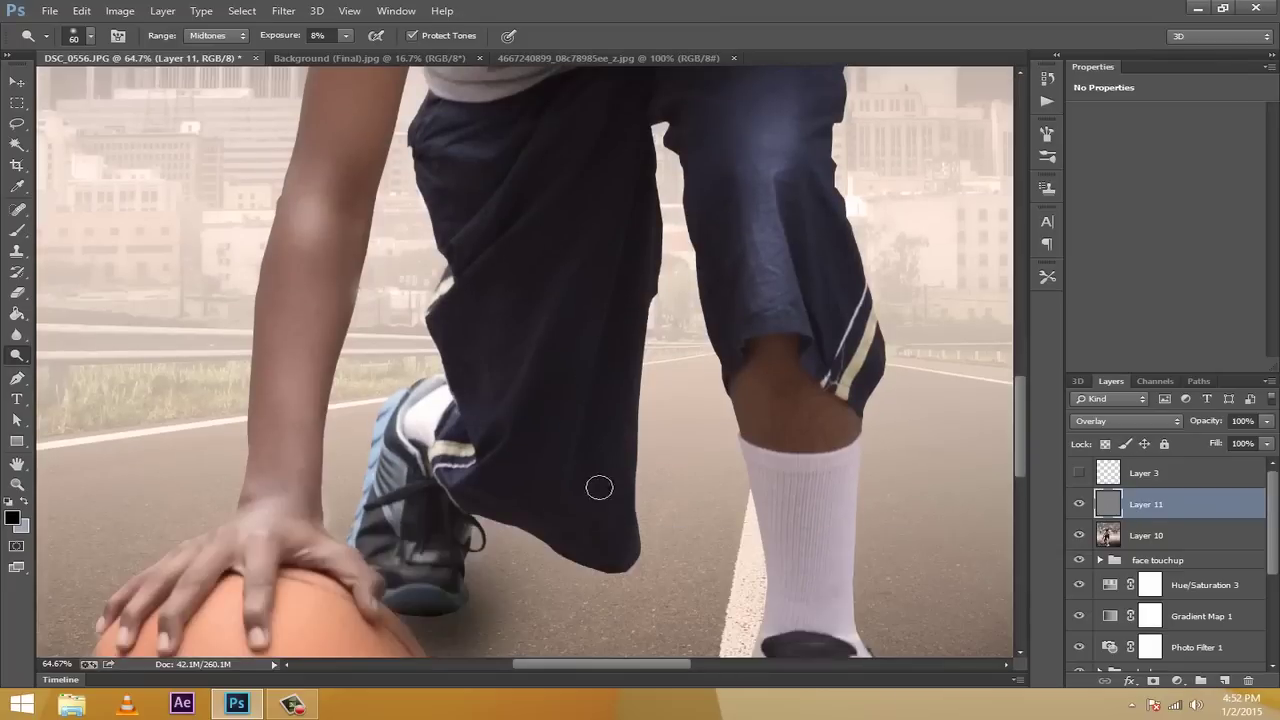
scroll(554, 400, up, 5)
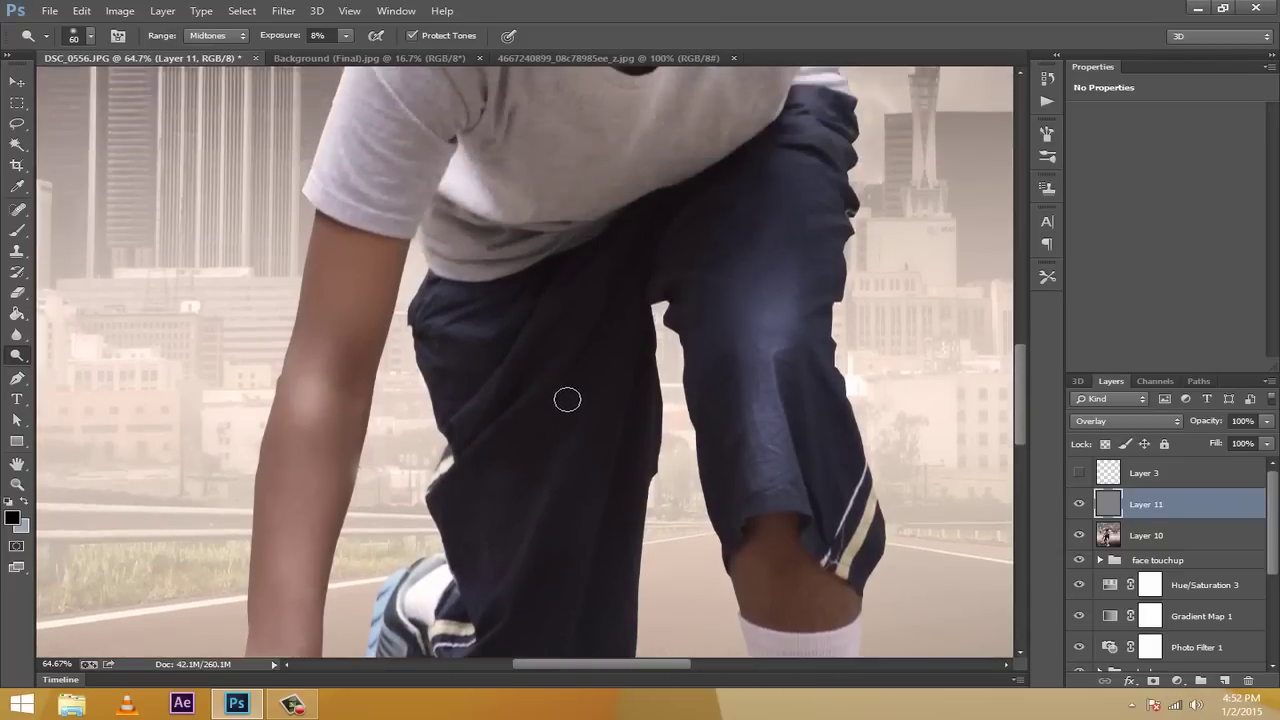
scroll(567, 400, up, 4)
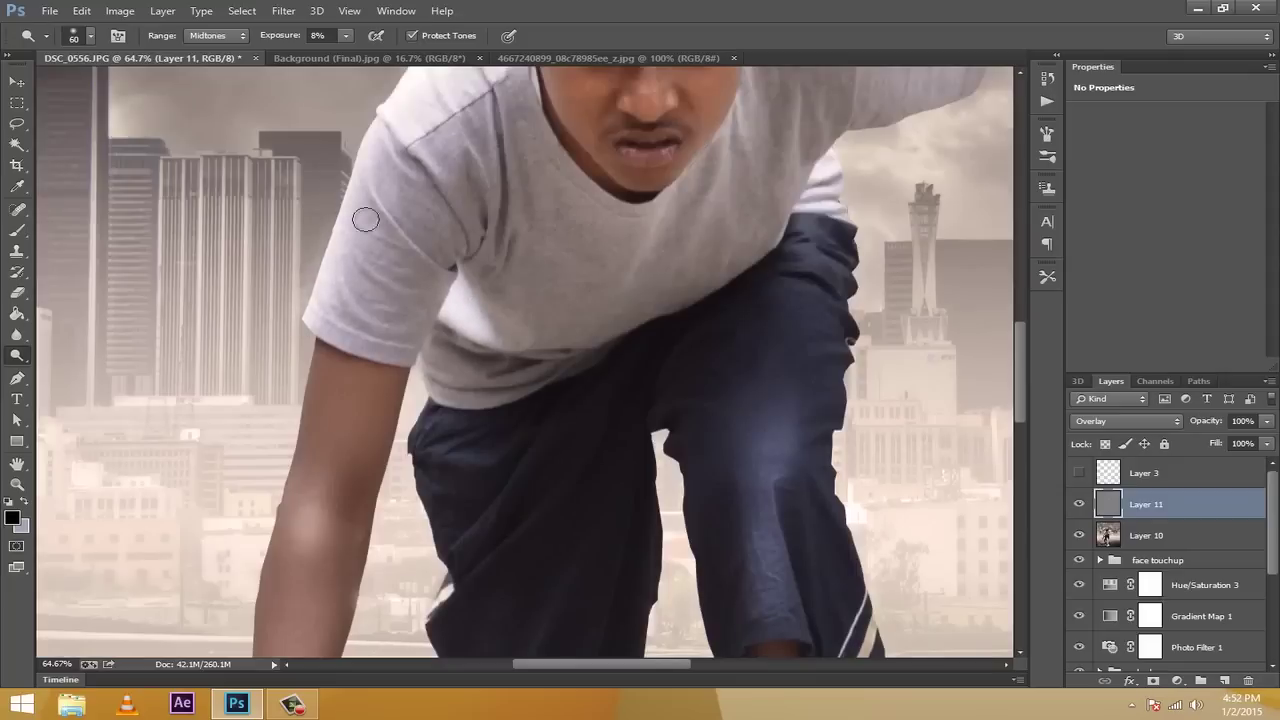
scroll(669, 672, right, 10)
scroll(520, 460, up, 5)
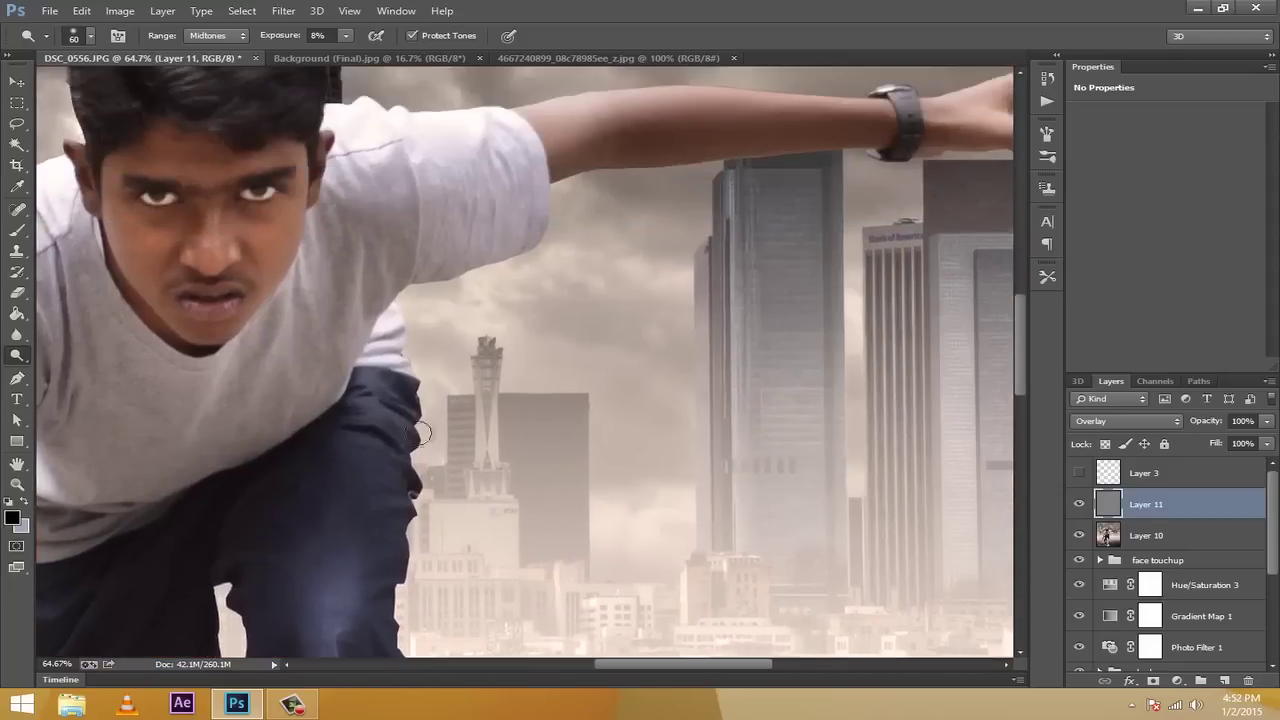
scroll(423, 277, up, 3)
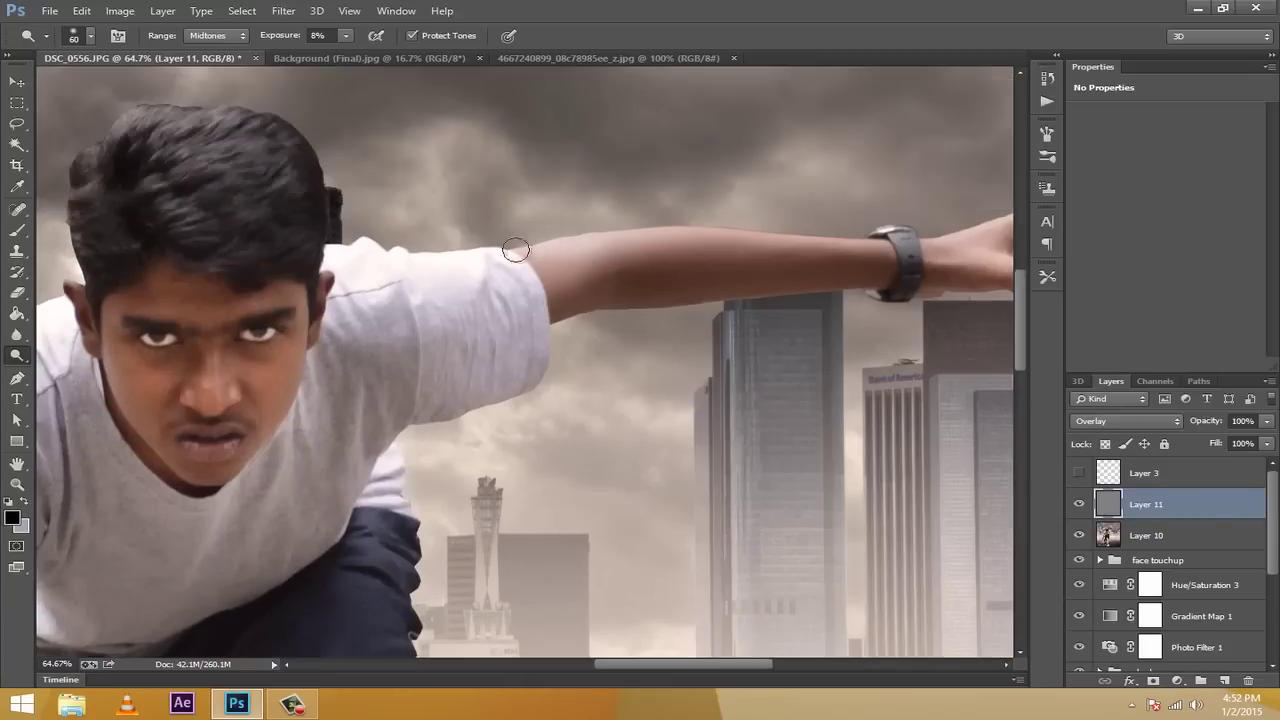
drag(693, 665, 722, 665)
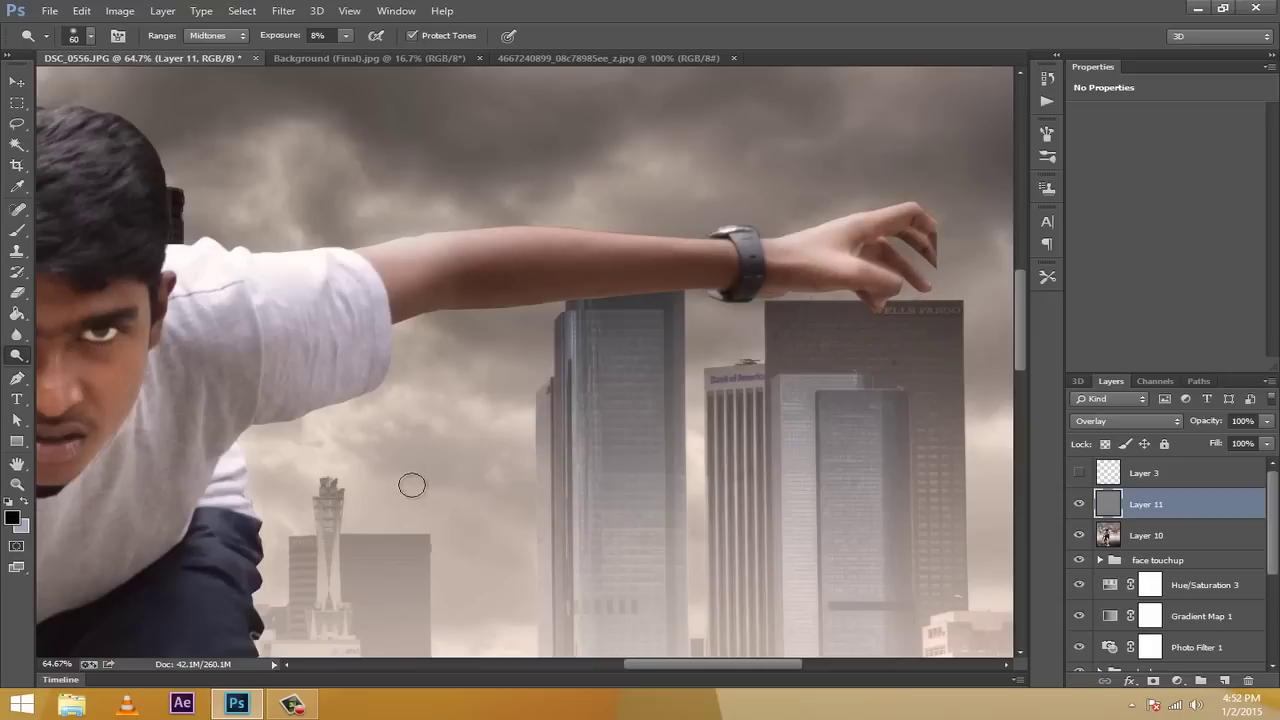
drag(65, 668, 18, 682)
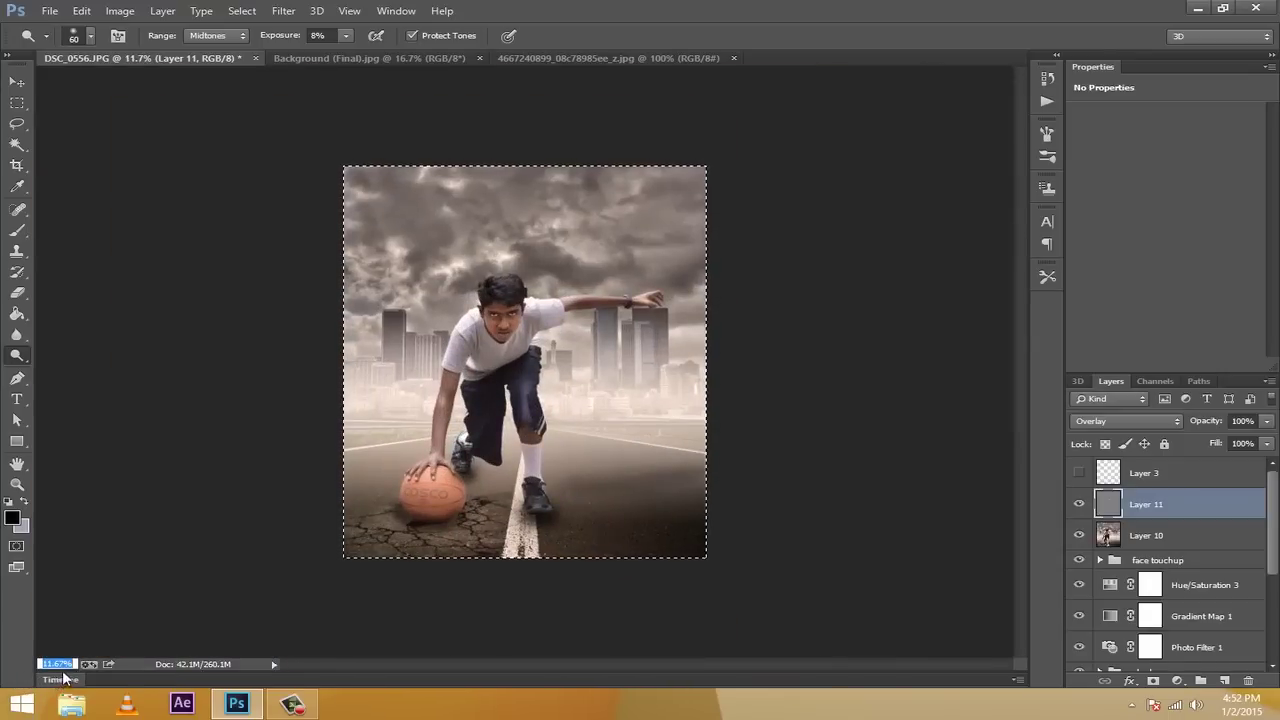
text(8)
key(Return)
drag(65, 668, 72, 660)
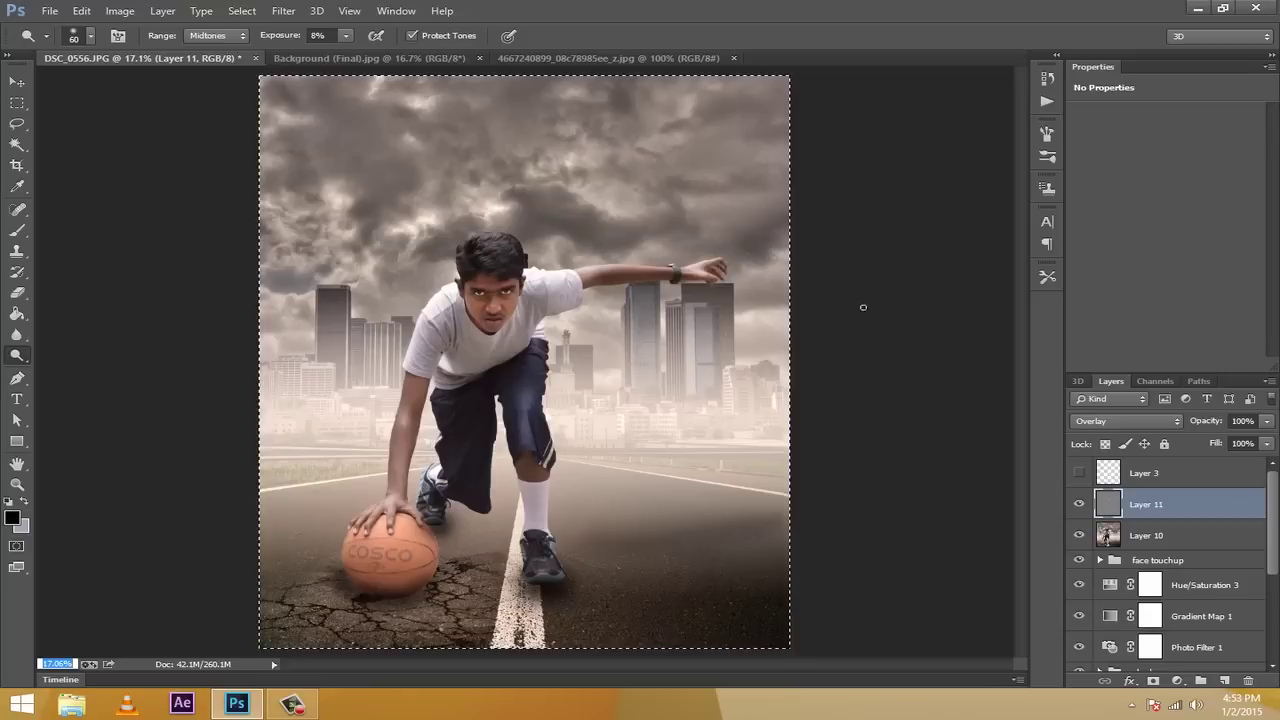
Crop the image's right side in to the fingertips of the outstretched hand
click(16, 165)
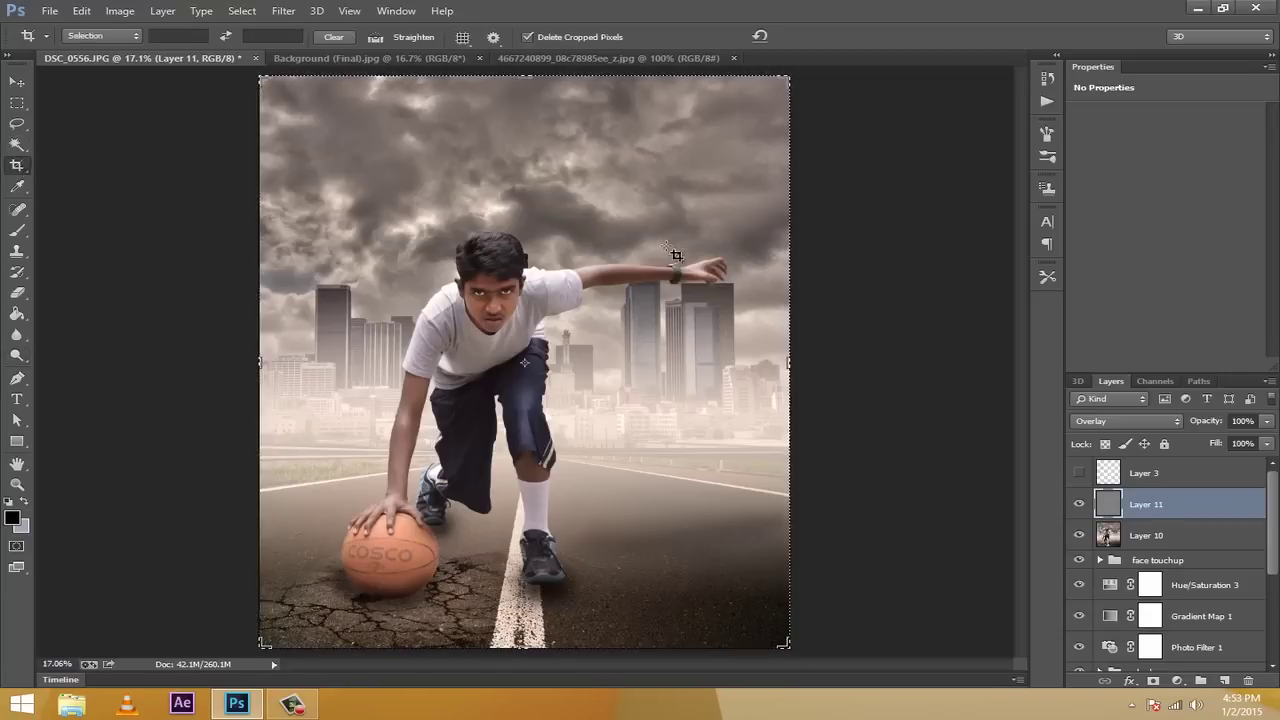
drag(795, 362, 763, 363)
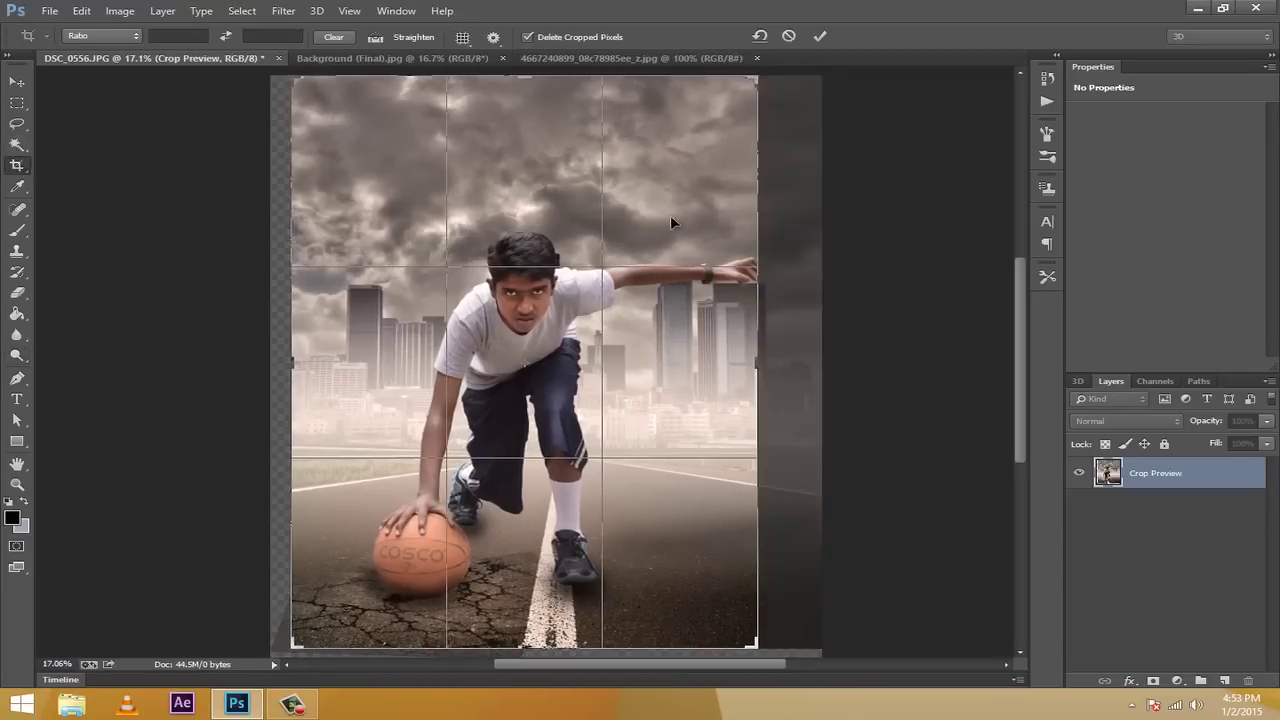
click(818, 37)
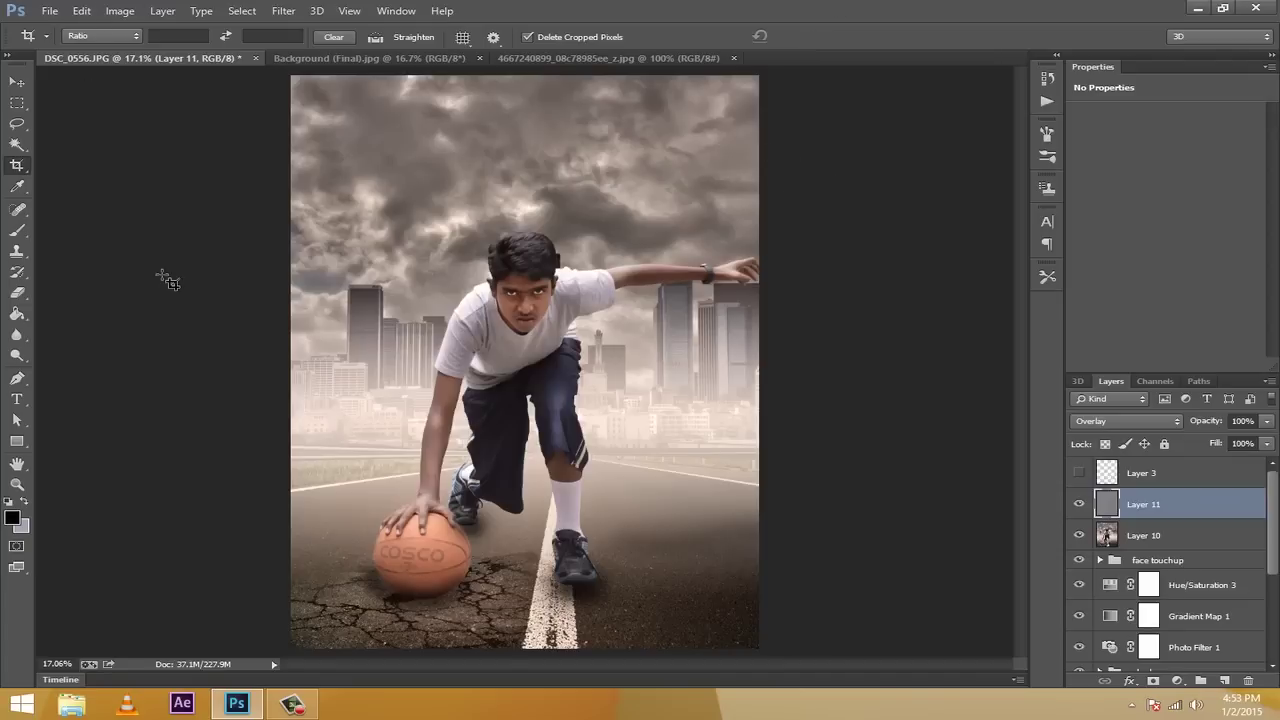
Switch to the Burn tool with a 400 px brush and 8% exposure, and stroke over the basketball
click(18, 340)
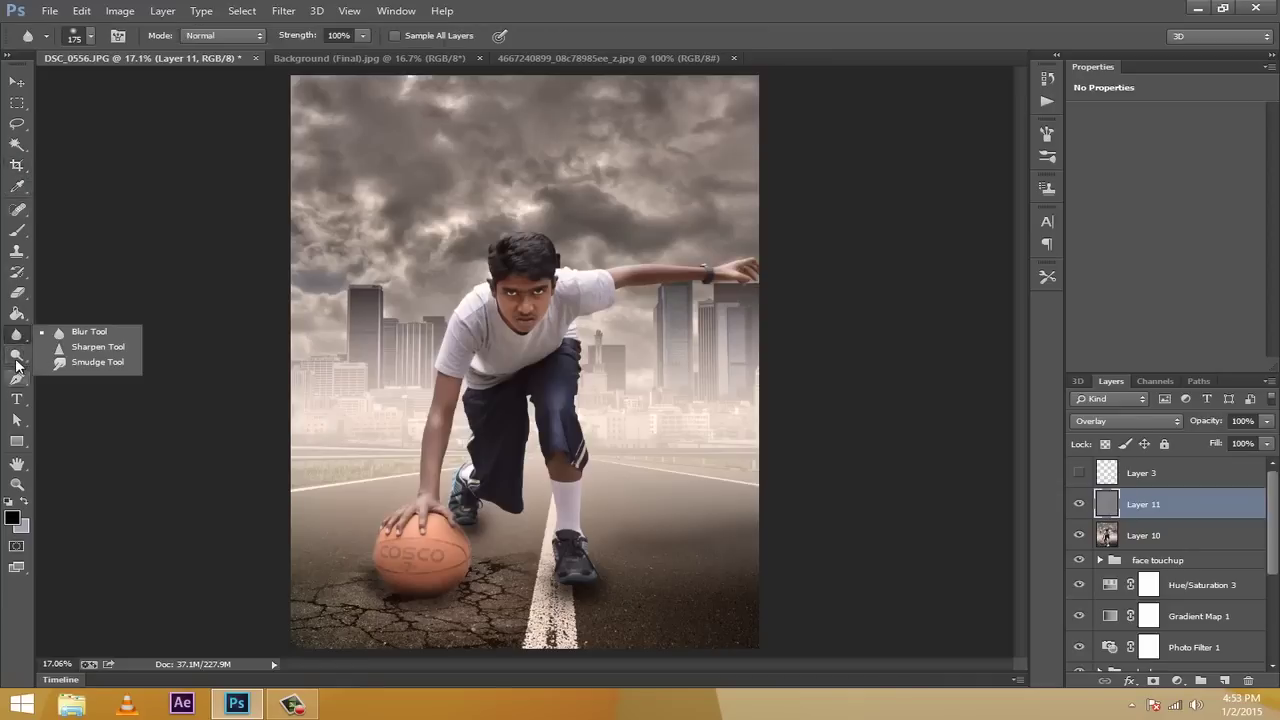
click(16, 358)
click(85, 368)
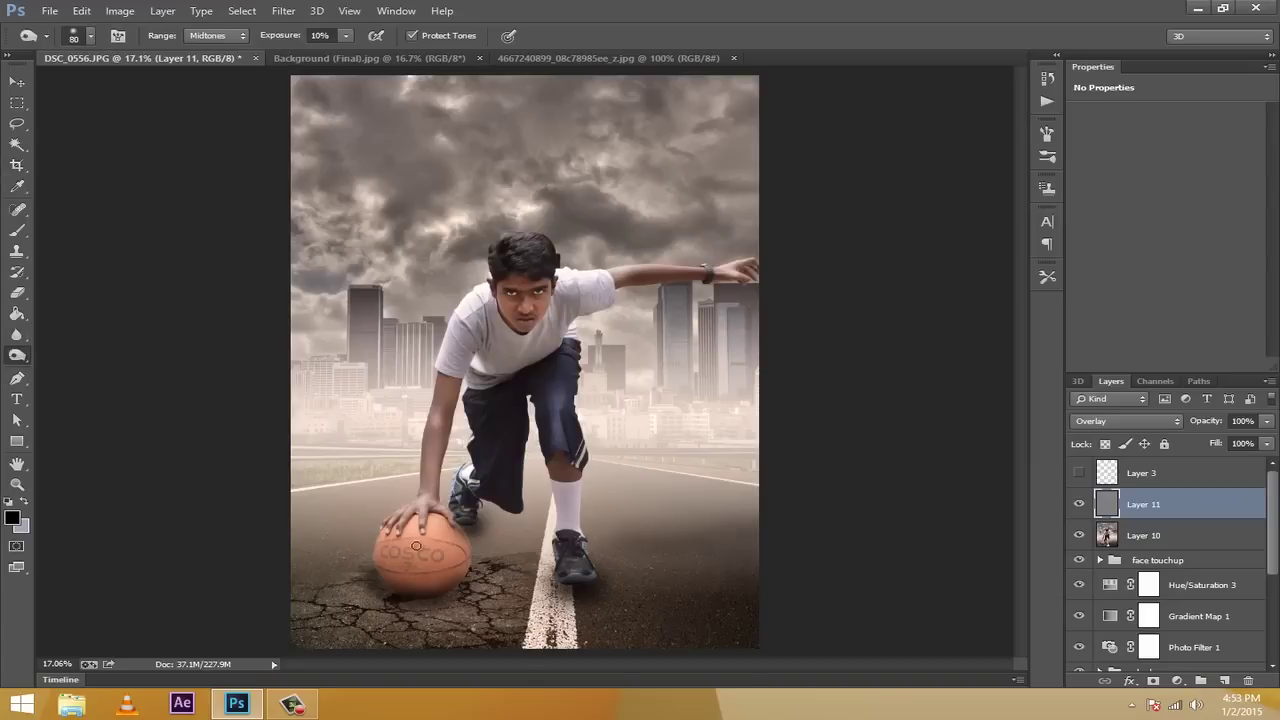
key(bracketright)
key(bracketright)
click(416, 545)
click(316, 38)
key(Down)
key(Down)
drag(428, 548, 395, 565)
Burn the basketball's surface and lettering closely, reducing the brush to 175 px, including its lower edge
click(48, 664)
key(Up)
key(Up)
key(Up)
key(Up)
key(Up)
key(Up)
key(Up)
key(Up)
key(Up)
key(Up)
key(Up)
key(Up)
key(Up)
key(Up)
key(Up)
key(Up)
key(Up)
key(Up)
key(Up)
key(Up)
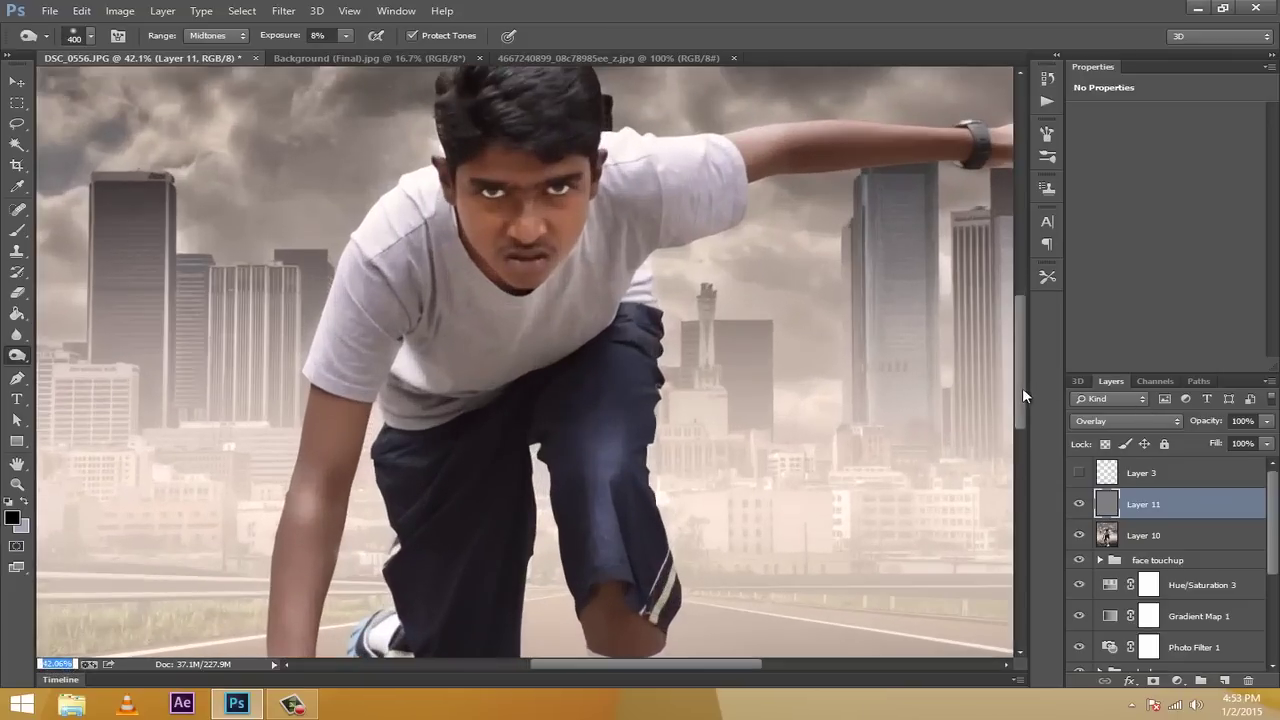
drag(1022, 395, 1020, 461)
drag(613, 663, 583, 663)
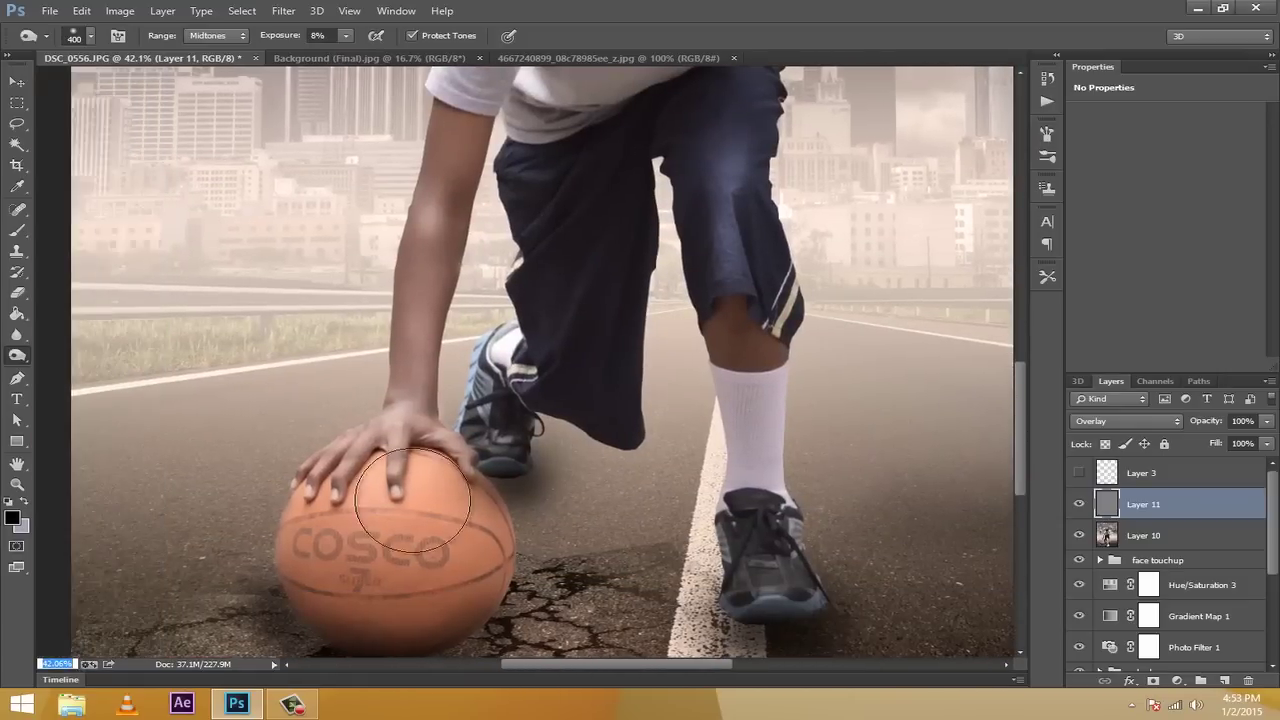
mouse_move(379, 525)
mouse_down()
mouse_move(400, 495)
mouse_move(355, 529)
mouse_move(337, 504)
mouse_move(435, 549)
mouse_move(320, 564)
mouse_move(356, 497)
mouse_move(422, 539)
mouse_move(382, 593)
mouse_move(350, 549)
mouse_move(462, 597)
mouse_move(469, 519)
mouse_move(458, 522)
mouse_move(480, 553)
mouse_move(475, 519)
mouse_move(458, 580)
mouse_up()
key(bracketleft)
key(bracketleft)
key(bracketleft)
key(bracketleft)
mouse_move(392, 528)
mouse_down()
mouse_move(329, 452)
mouse_move(402, 441)
mouse_move(349, 443)
mouse_move(349, 505)
mouse_move(386, 515)
mouse_move(311, 501)
mouse_move(357, 530)
mouse_move(311, 493)
mouse_move(297, 525)
mouse_move(316, 548)
mouse_move(367, 517)
mouse_move(424, 567)
mouse_move(378, 536)
mouse_move(431, 541)
mouse_up()
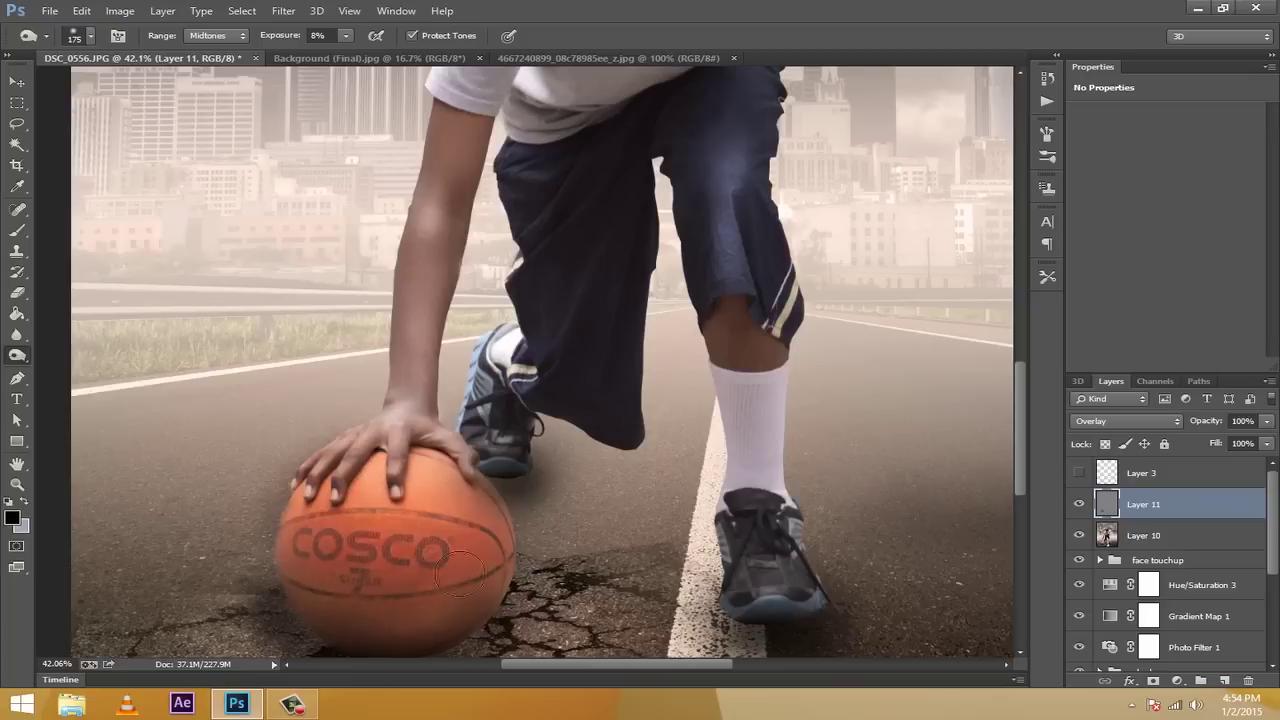
mouse_move(298, 542)
mouse_down()
mouse_move(450, 500)
mouse_move(452, 432)
mouse_move(418, 487)
mouse_move(315, 456)
mouse_move(384, 468)
mouse_move(436, 573)
mouse_up()
scroll(436, 560, down, 3)
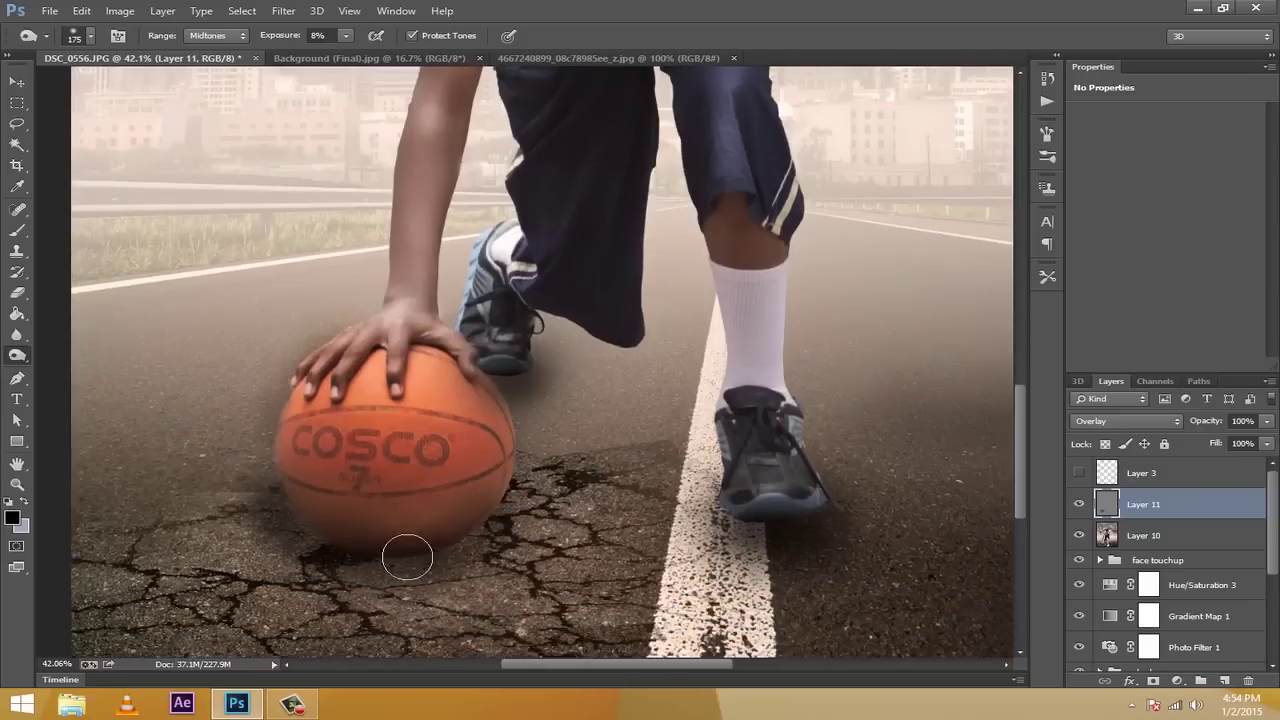
mouse_move(436, 486)
mouse_down()
mouse_move(293, 424)
mouse_move(283, 437)
mouse_move(312, 520)
mouse_move(422, 536)
mouse_move(488, 428)
mouse_move(472, 503)
mouse_move(503, 486)
mouse_up()
Burn shadows onto both shoes and along the supporting forearm down to the hand
mouse_move(774, 470)
mouse_down()
mouse_move(773, 448)
mouse_move(785, 450)
mouse_move(740, 433)
mouse_up()
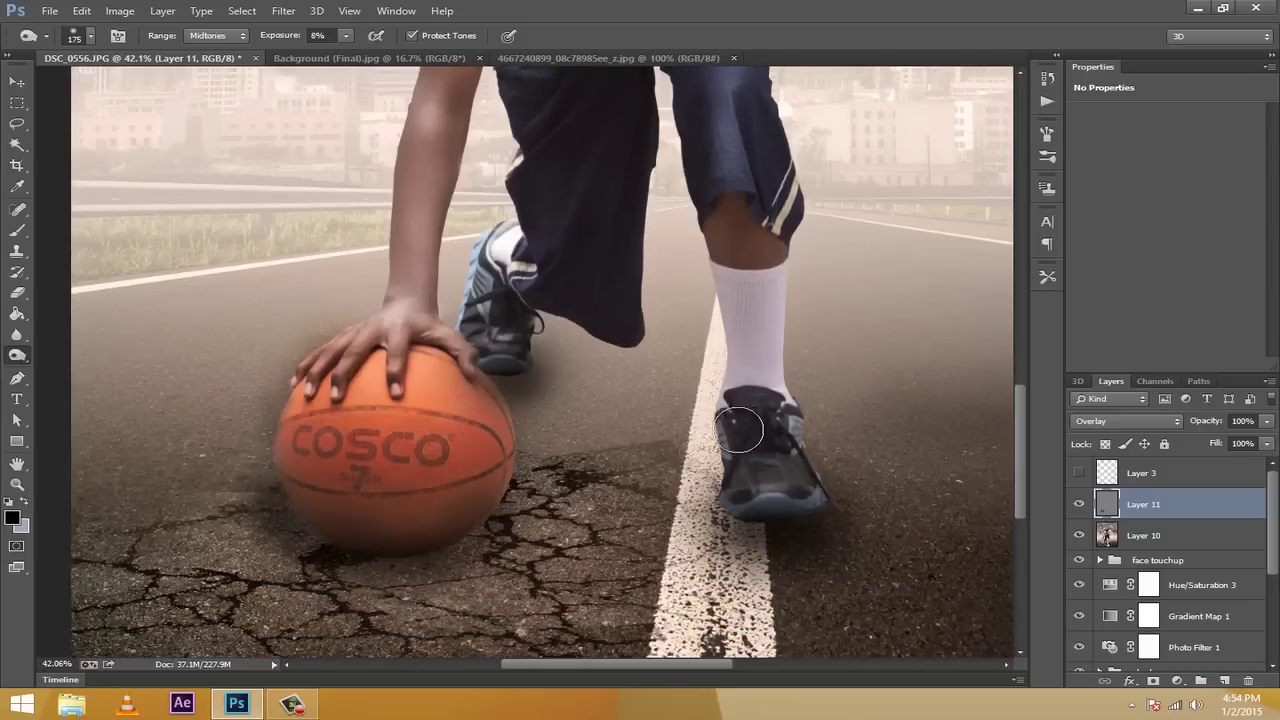
mouse_move(490, 285)
mouse_down()
mouse_move(475, 255)
mouse_move(465, 300)
mouse_up()
scroll(470, 320, up, 3)
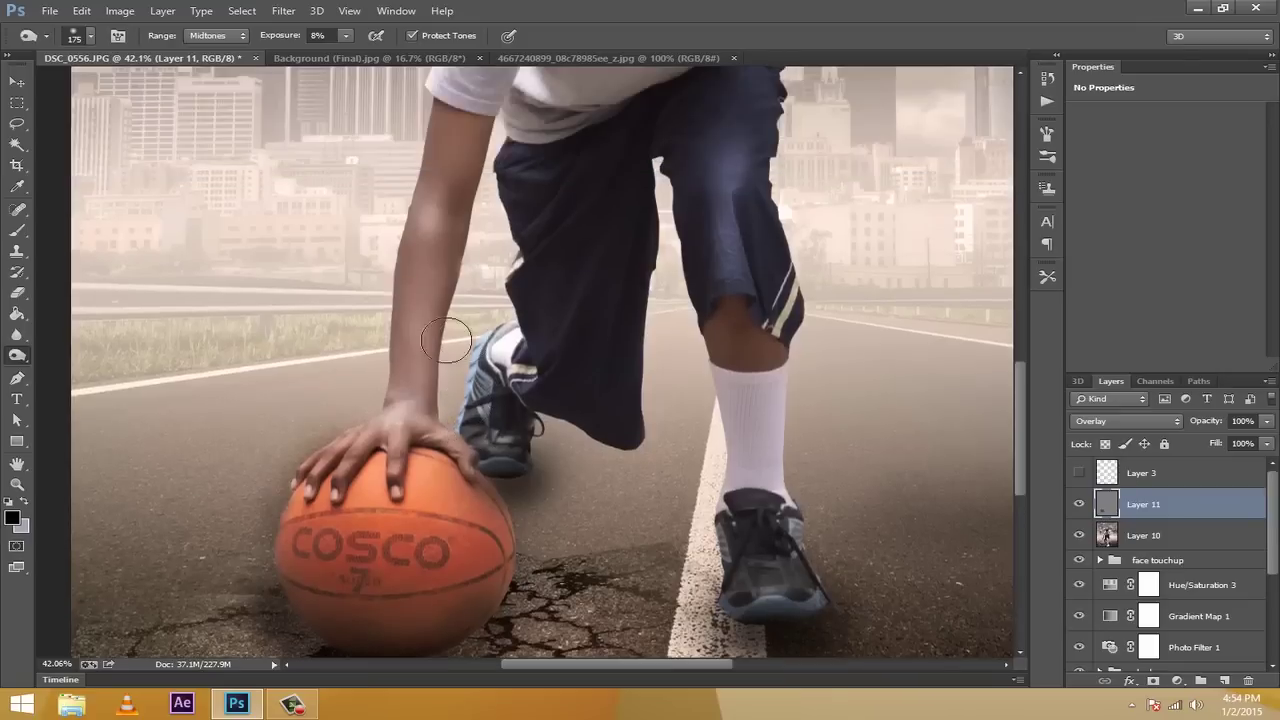
mouse_move(406, 328)
mouse_down()
mouse_move(420, 320)
mouse_move(440, 425)
mouse_up()
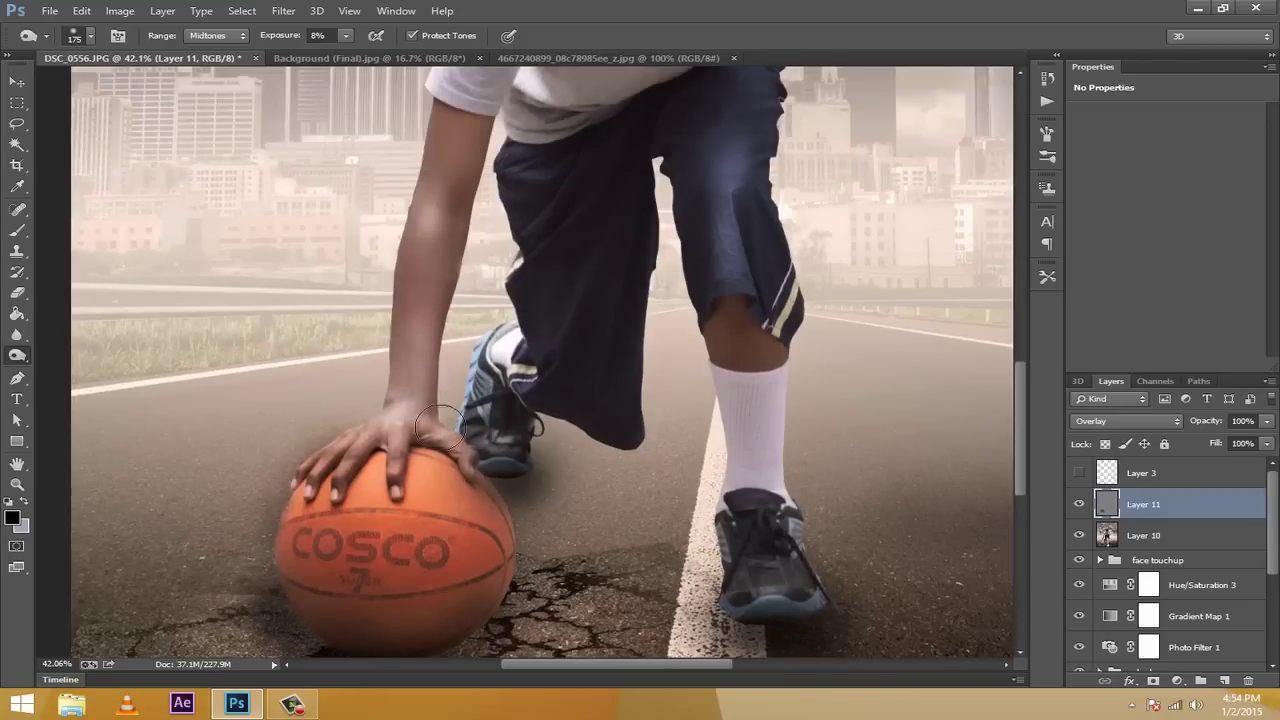
Burn the dark folds of the shorts and the shaded chest and underarm areas of the T-shirt
scroll(445, 425, up, 2)
mouse_move(592, 401)
mouse_down()
mouse_move(549, 277)
mouse_move(571, 349)
mouse_move(629, 280)
mouse_move(561, 461)
mouse_up()
scroll(561, 461, up, 3)
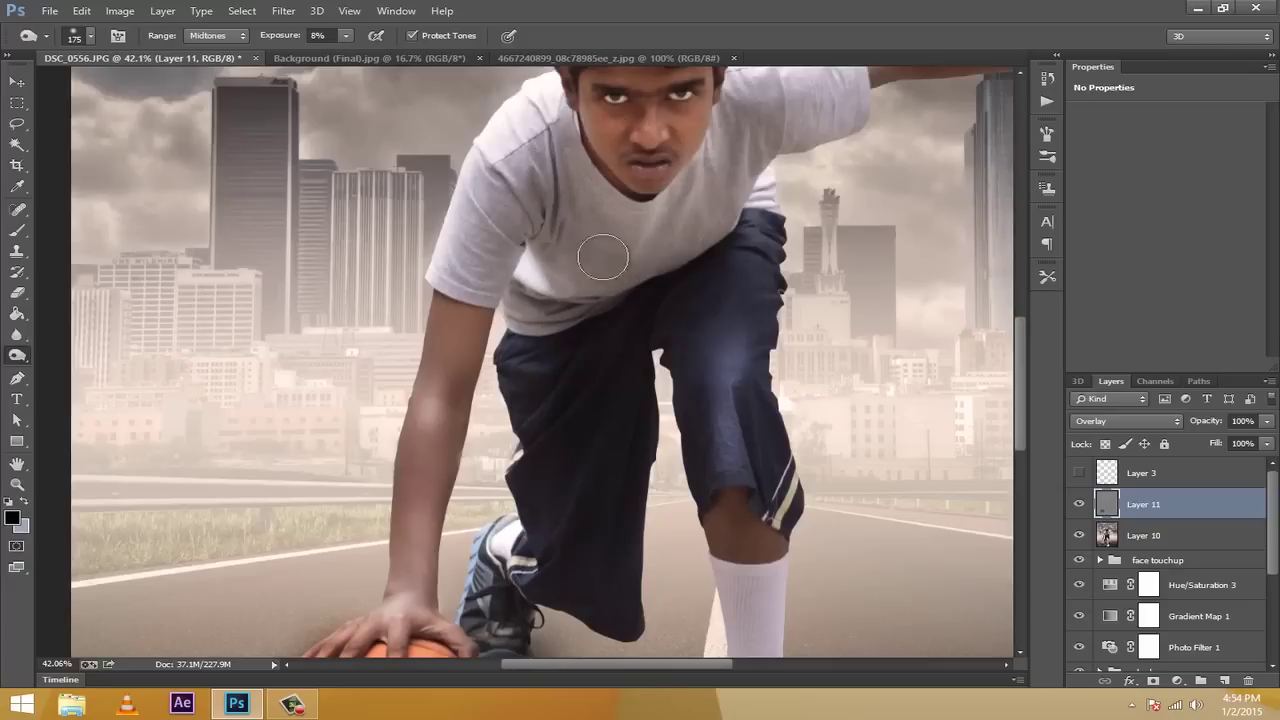
mouse_move(576, 279)
mouse_down()
mouse_move(704, 177)
mouse_move(724, 197)
mouse_move(701, 224)
mouse_move(742, 221)
mouse_move(766, 264)
mouse_up()
scroll(762, 262, up, 3)
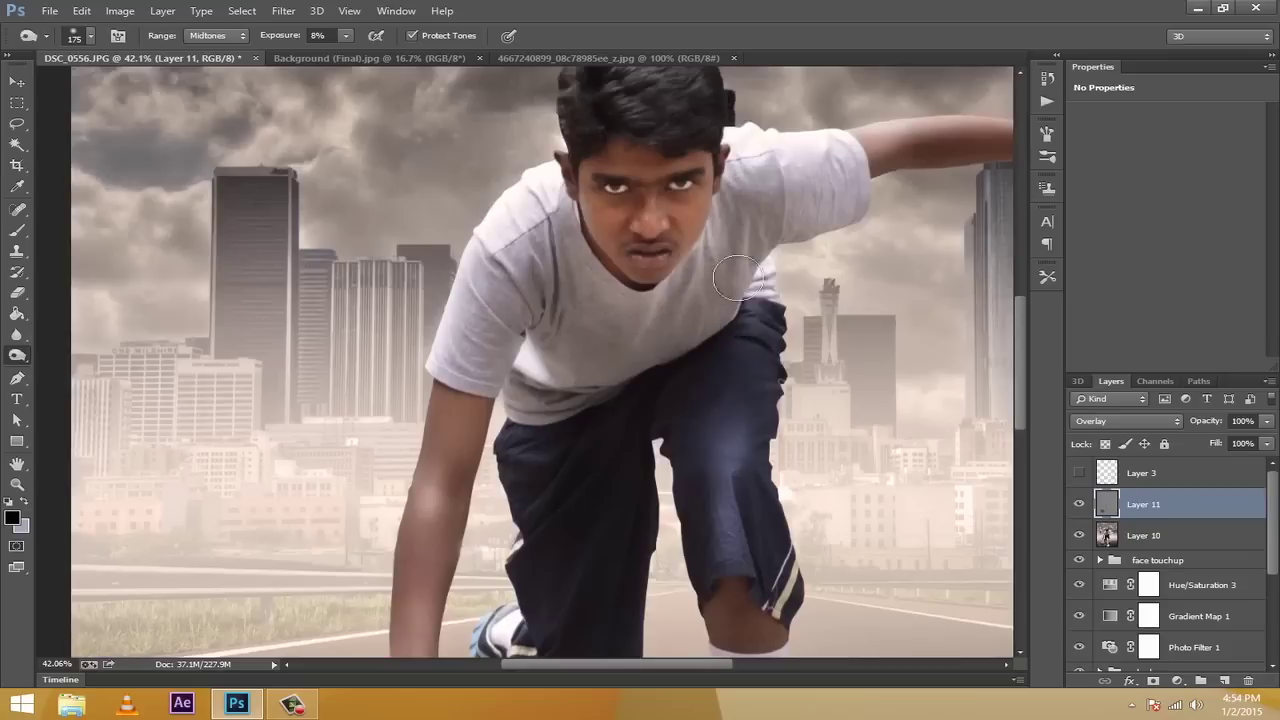
mouse_move(755, 219)
mouse_down()
mouse_move(852, 180)
mouse_move(750, 245)
mouse_up()
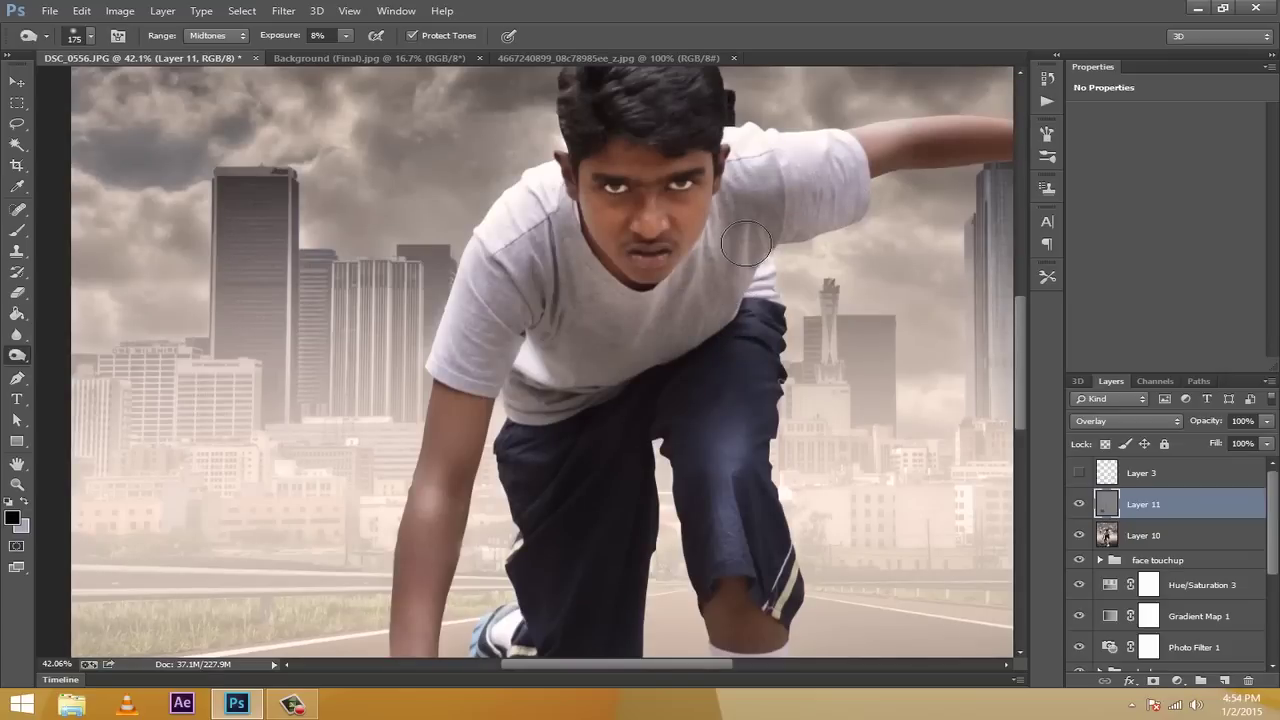
Burn the player's hair from the crown down to the fringe
scroll(428, 338, down, 8)
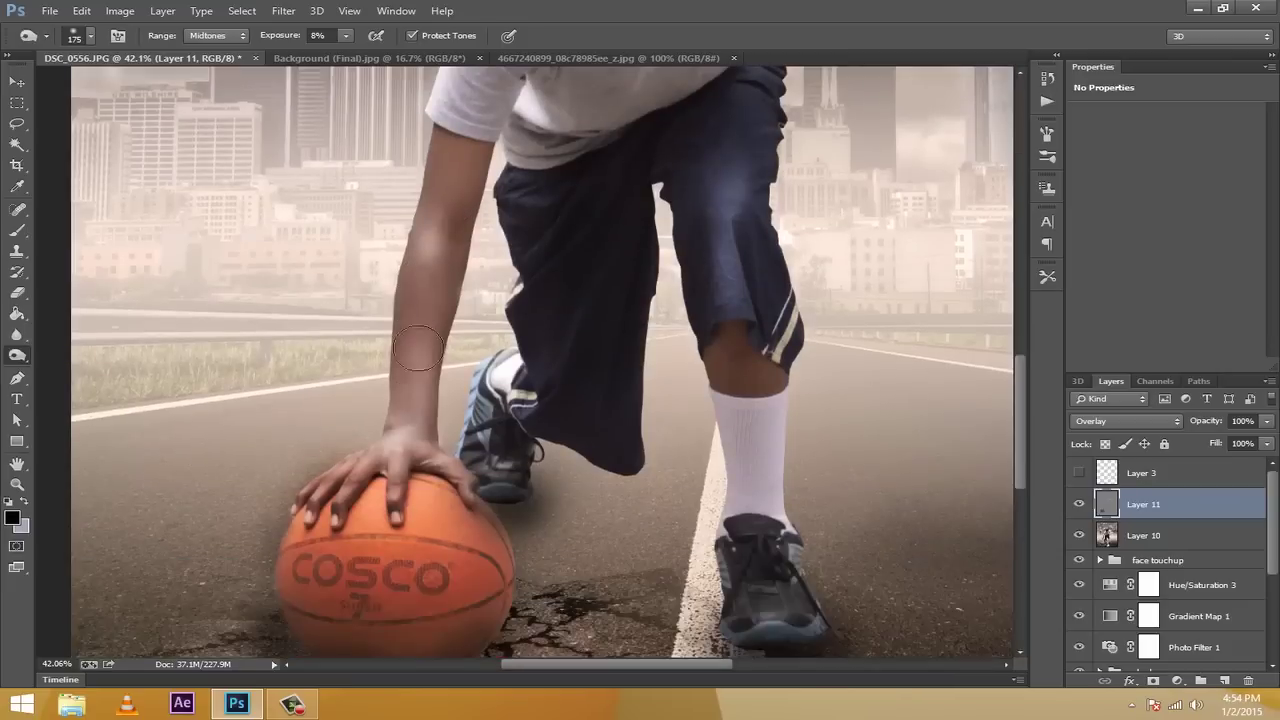
scroll(563, 423, up, 12)
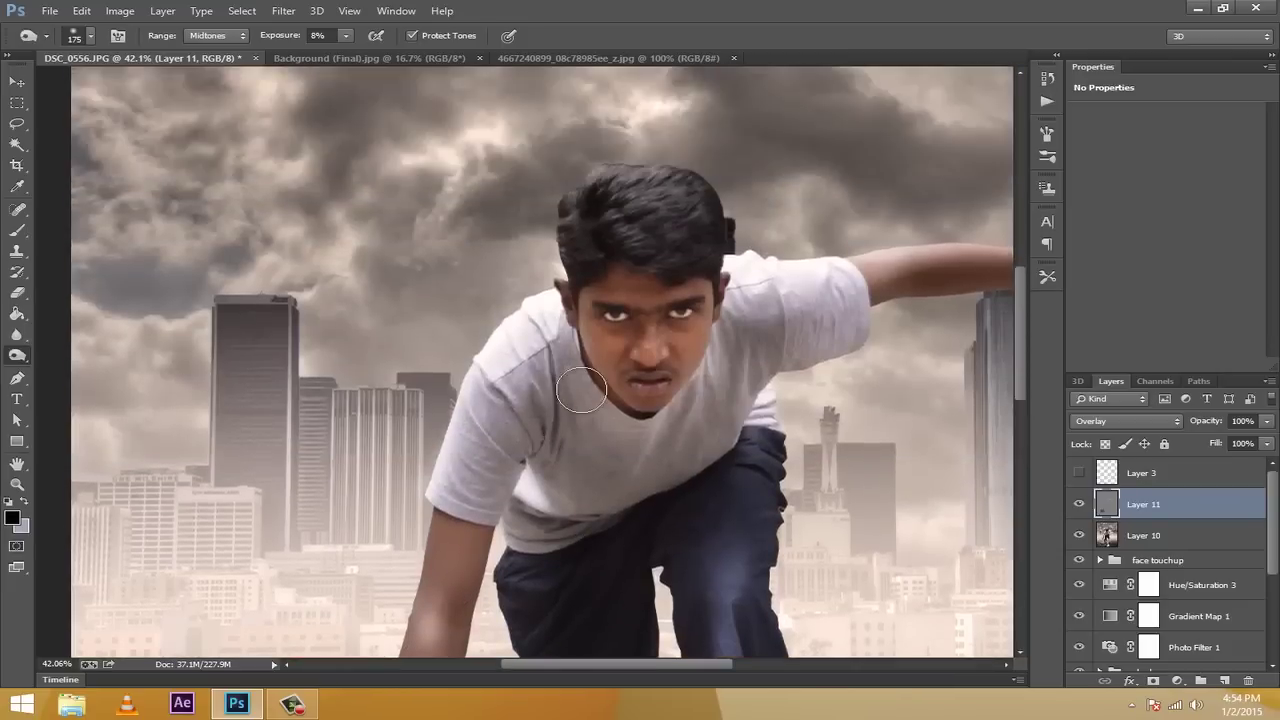
mouse_move(622, 185)
mouse_down()
mouse_move(696, 177)
mouse_move(681, 169)
mouse_move(668, 194)
mouse_move(579, 221)
mouse_move(576, 245)
mouse_move(673, 213)
mouse_move(705, 274)
mouse_move(764, 245)
mouse_move(623, 244)
mouse_up()
scroll(788, 320, down, 3)
scroll(760, 280, down, 1)
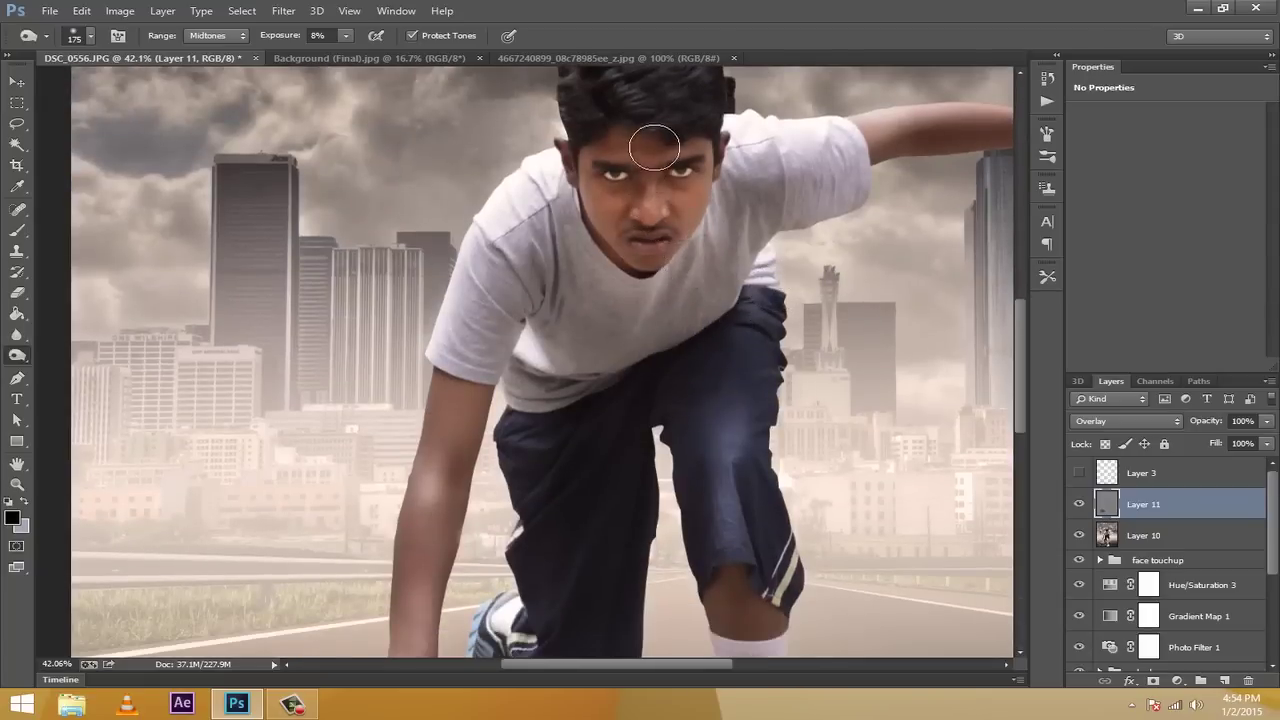
scroll(418, 331, down, 3)
scroll(418, 331, down, 4)
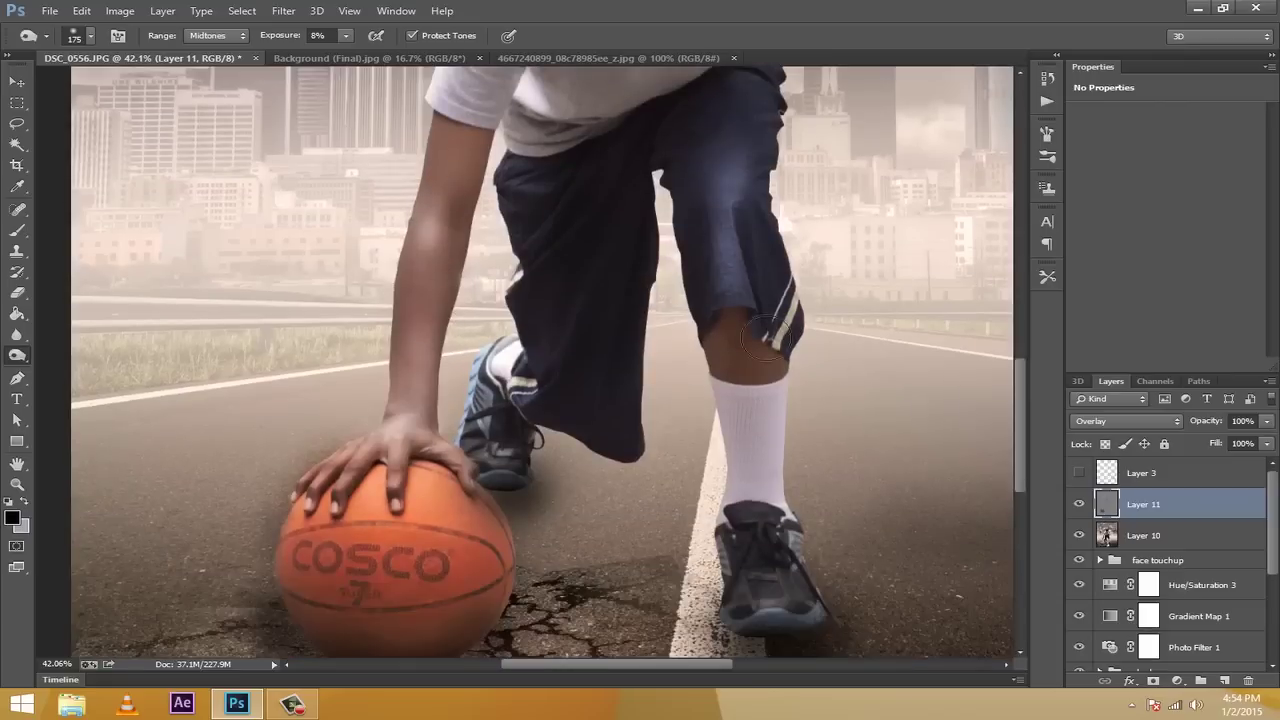
scroll(352, 516, down, 1)
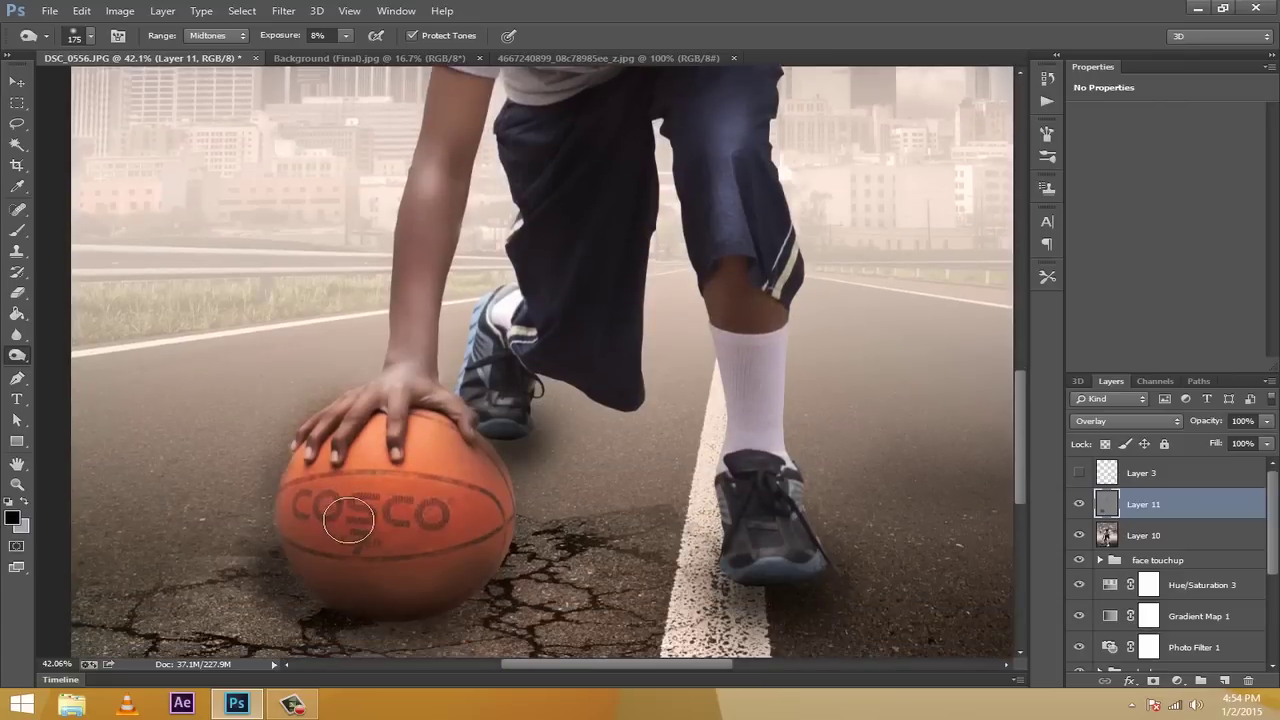
scroll(400, 430, down, 2)
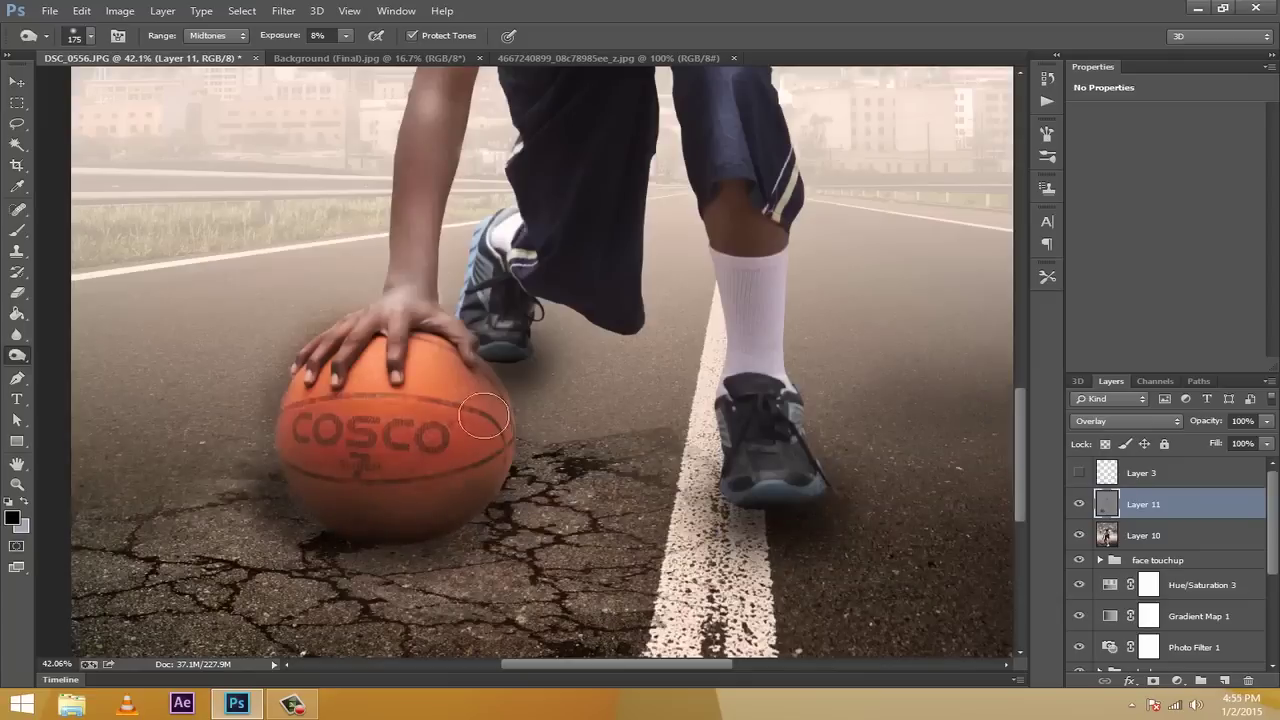
Compare the whole composite with the dodge-and-burn layer, Layer 11, hidden and shown
click(67, 663)
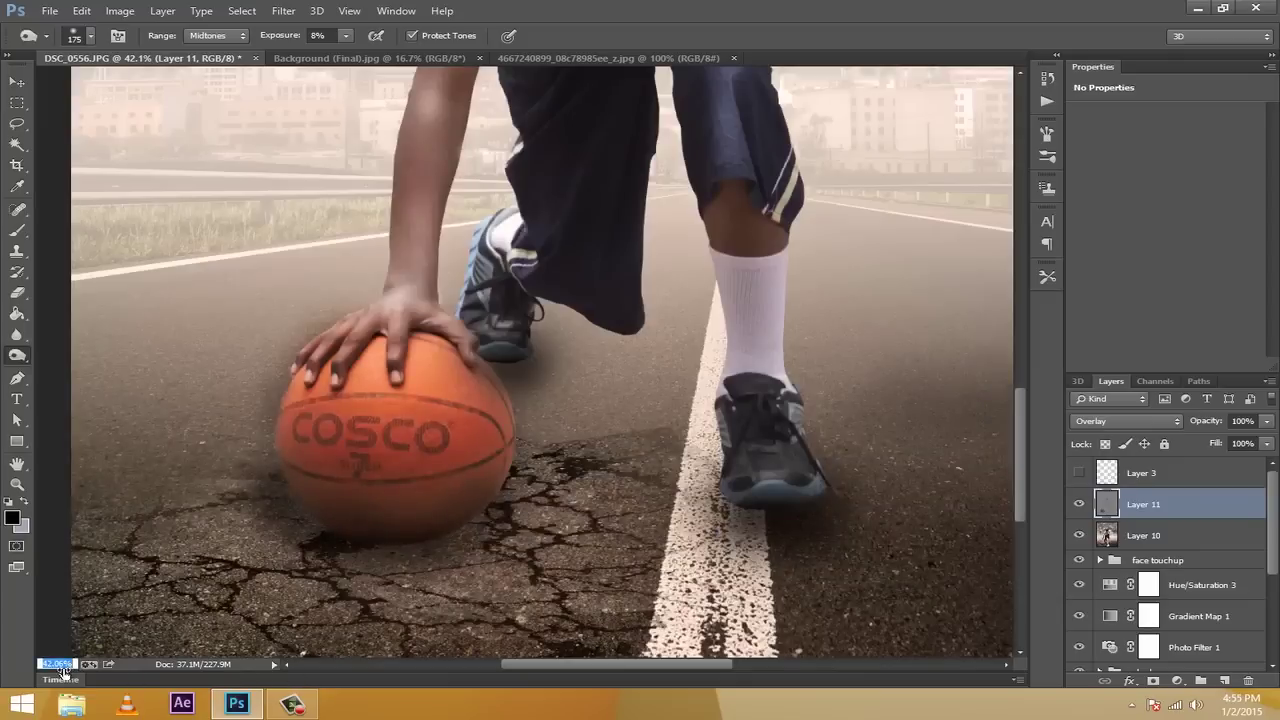
scroll(67, 668, down, 5)
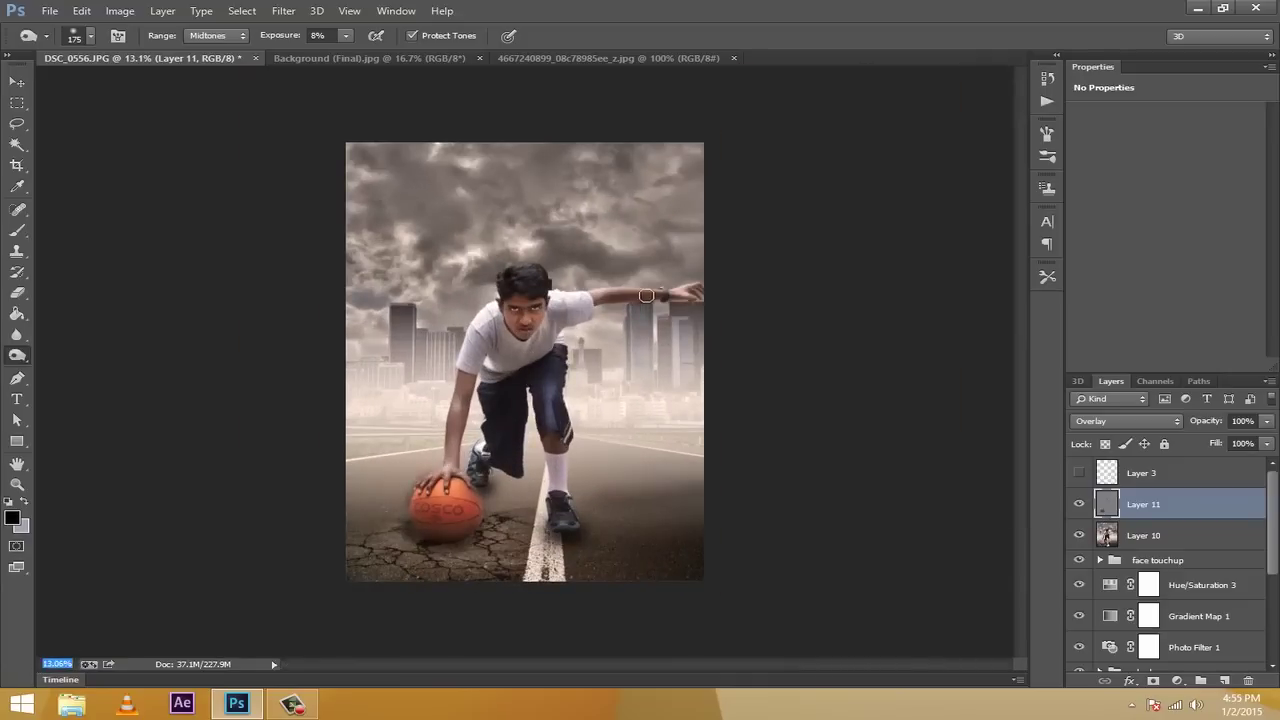
key(Return)
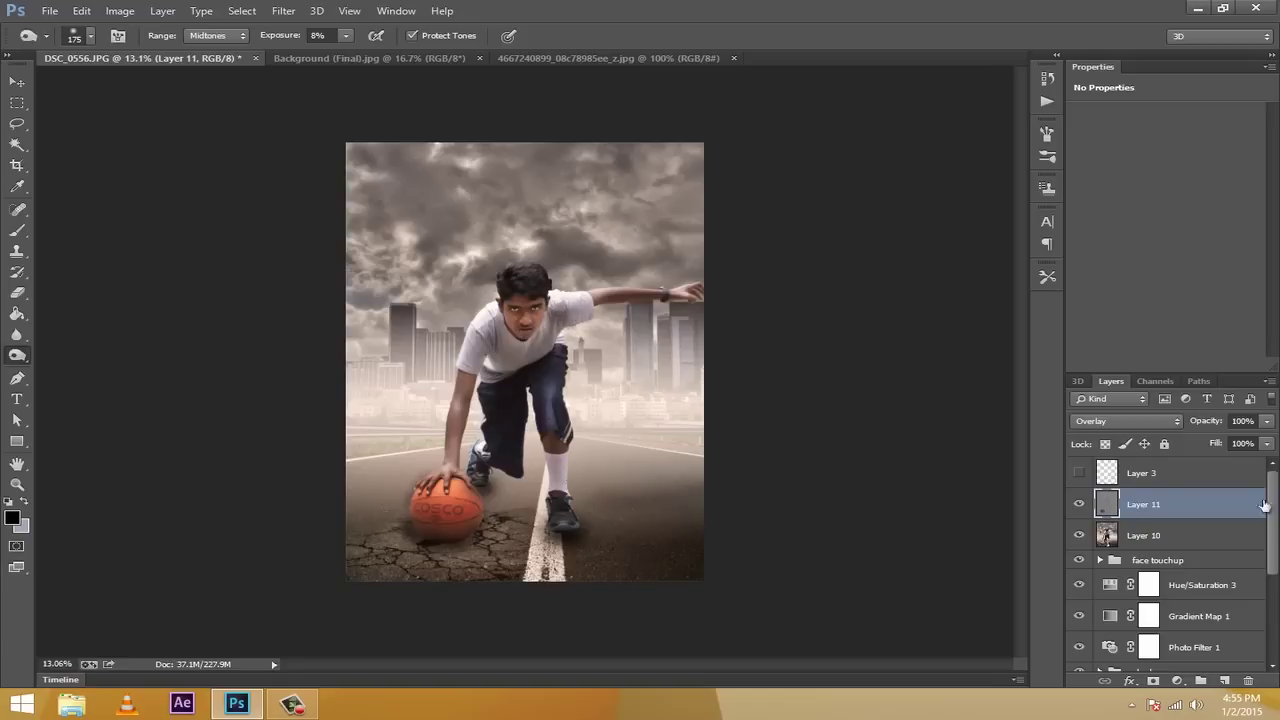
click(1078, 505)
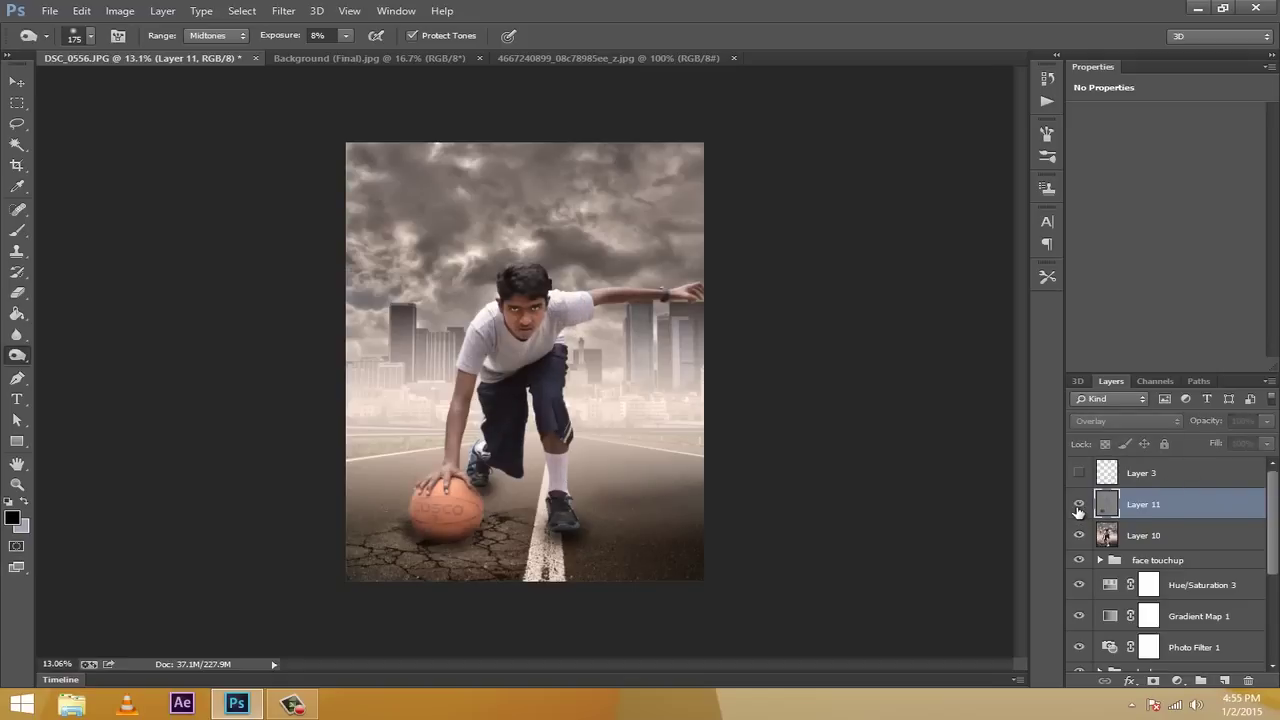
click(1078, 505)
click(1079, 505)
click(1079, 505)
click(1080, 507)
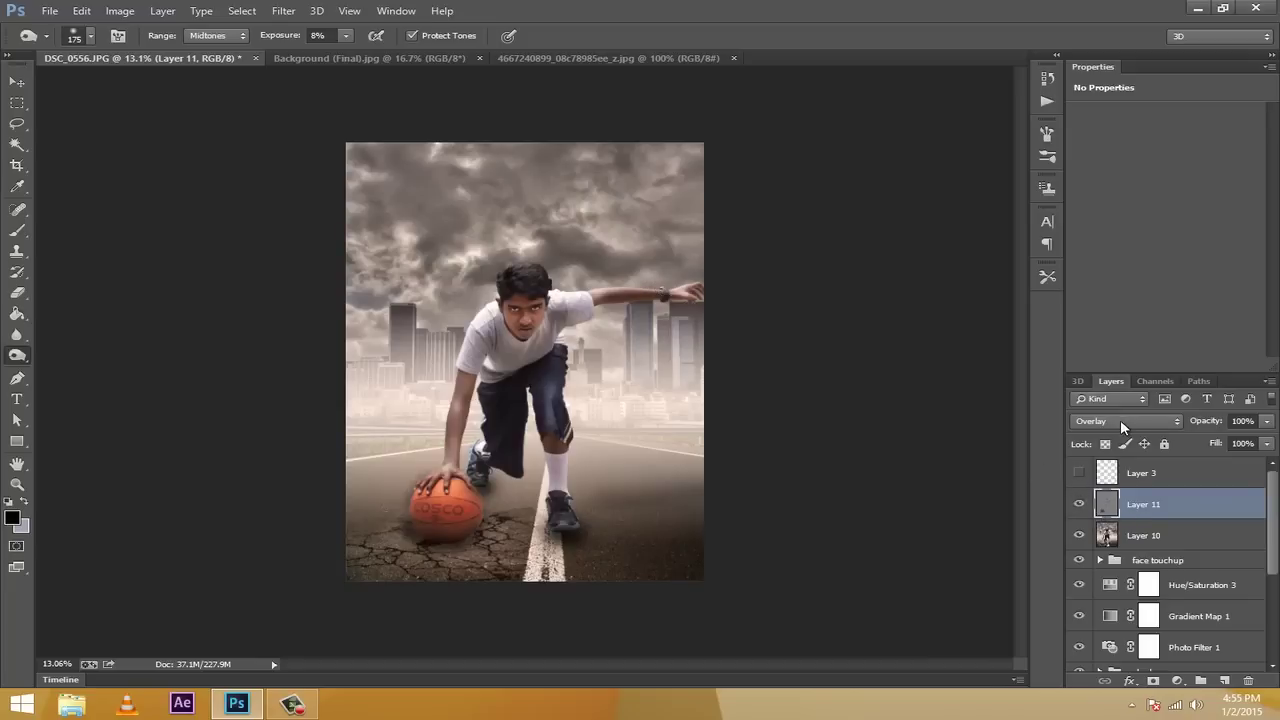
Set Layer 11's opacity to 80% and check its effect with the layer hidden and shown
click(1266, 421)
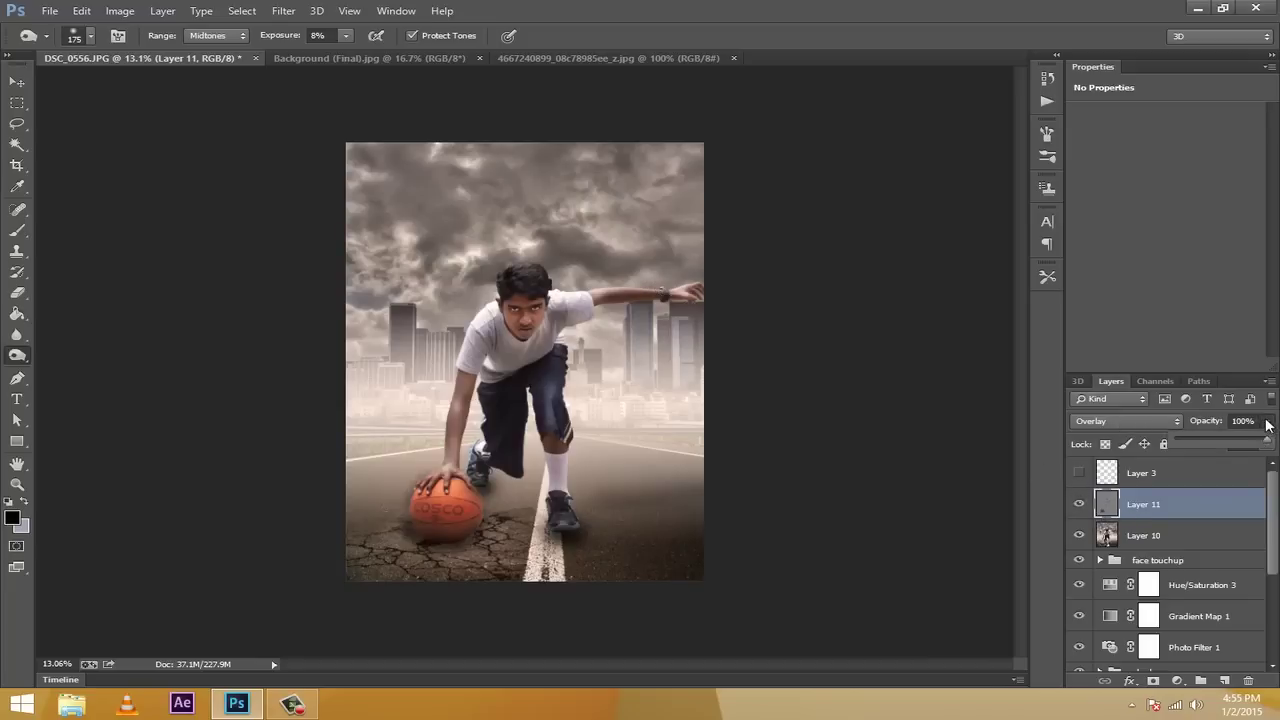
mouse_move(1270, 446)
mouse_down()
mouse_move(1230, 444)
mouse_move(1268, 441)
mouse_move(1256, 434)
mouse_up()
click(1240, 421)
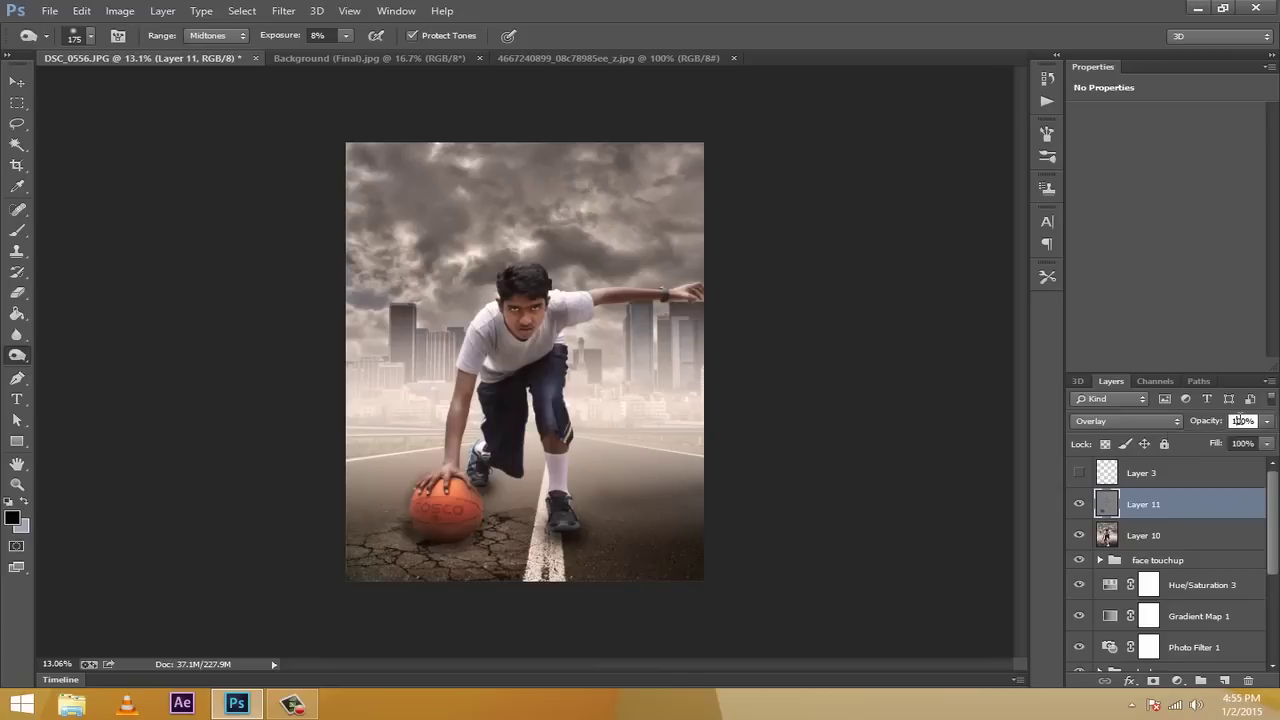
click(1260, 421)
click(1243, 421)
text(80)
key(Return)
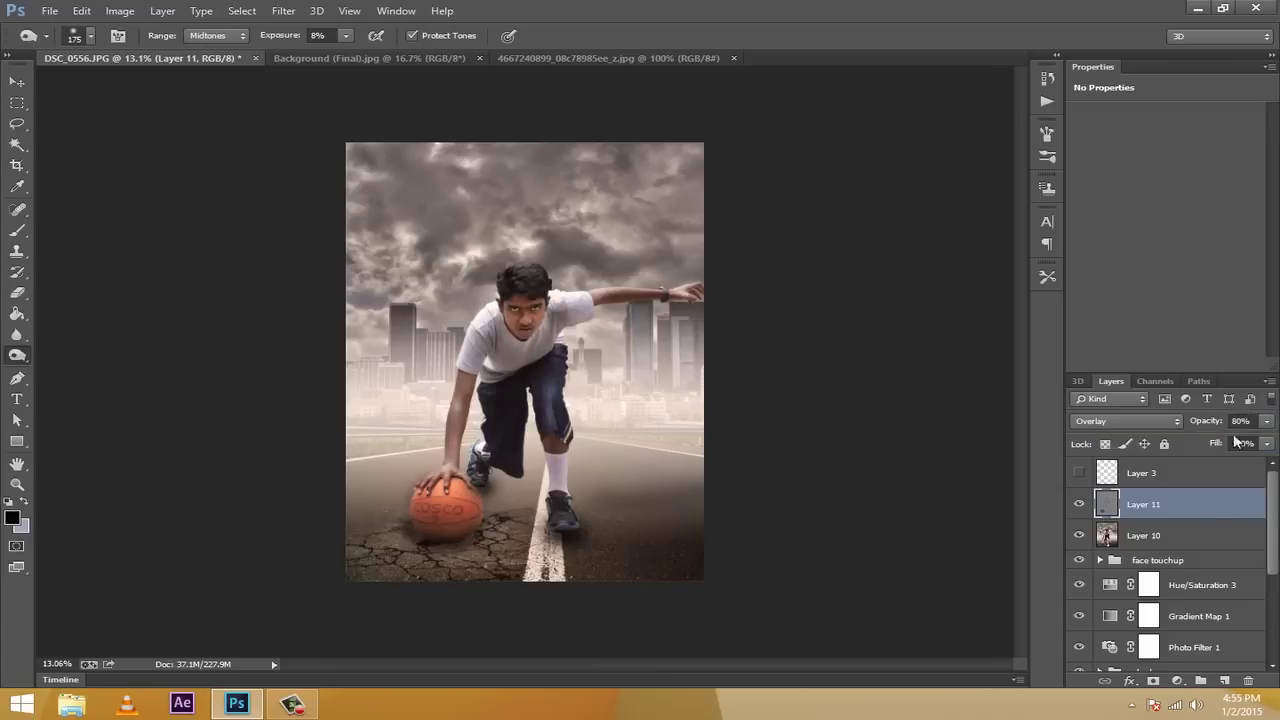
click(1079, 504)
click(1079, 504)
Burn shadows onto the rear shoe and the city buildings on both sides of the player
click(474, 490)
drag(405, 312, 398, 345)
mouse_move(647, 327)
mouse_down()
mouse_move(611, 330)
mouse_move(638, 391)
mouse_move(658, 363)
mouse_move(680, 376)
mouse_move(669, 352)
mouse_move(652, 354)
mouse_move(698, 352)
mouse_up()
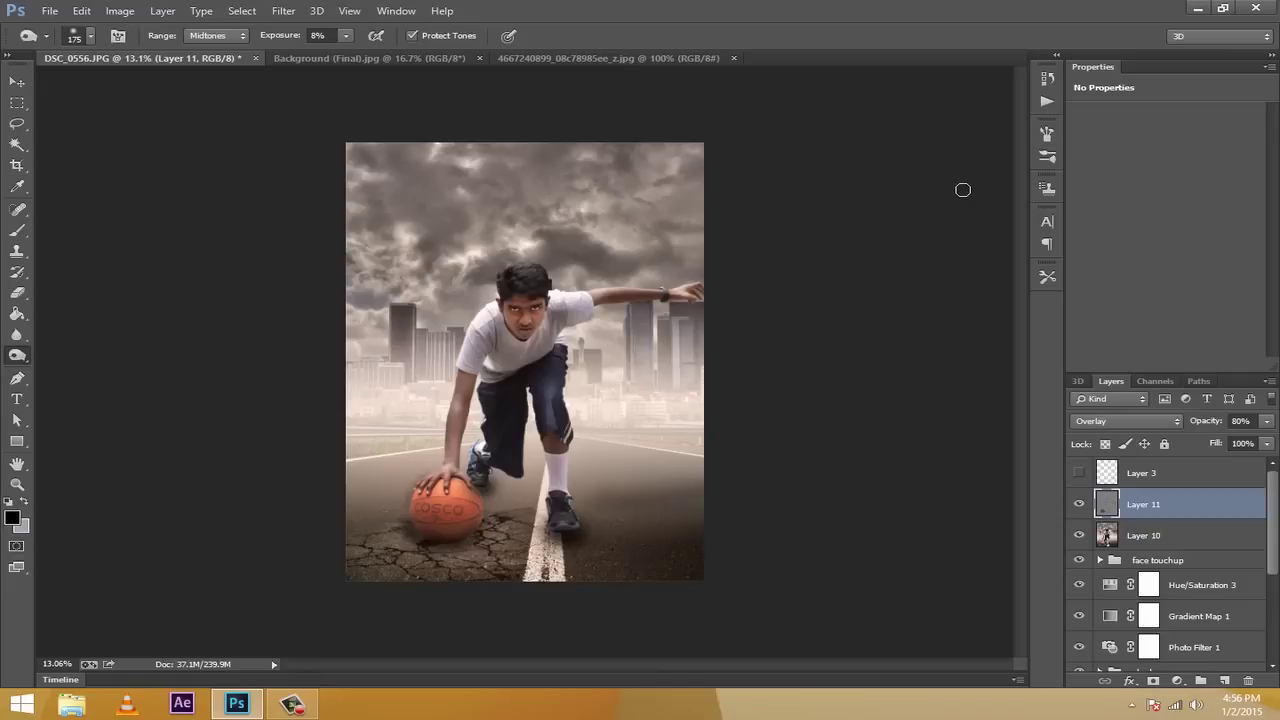
Compare Layer 3's magenta guide marks with the image while hiding and showing Layer 11, leaving the guide layer hidden
click(1079, 473)
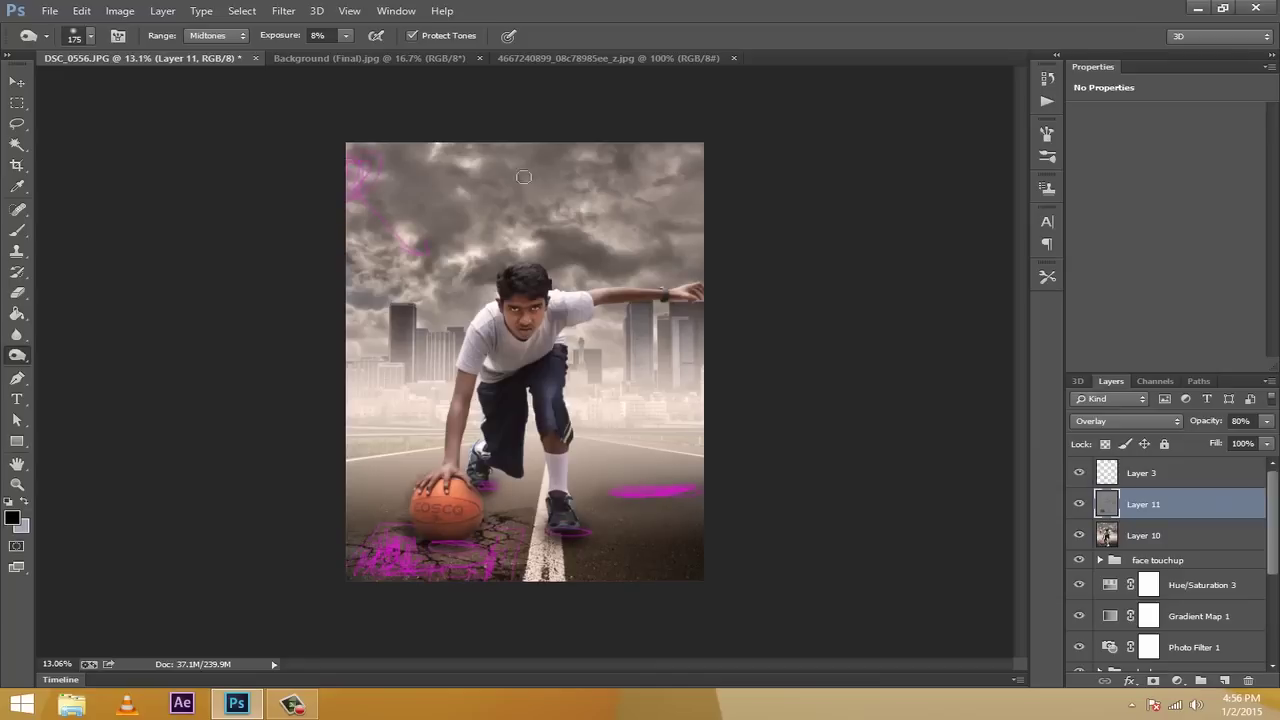
click(1079, 504)
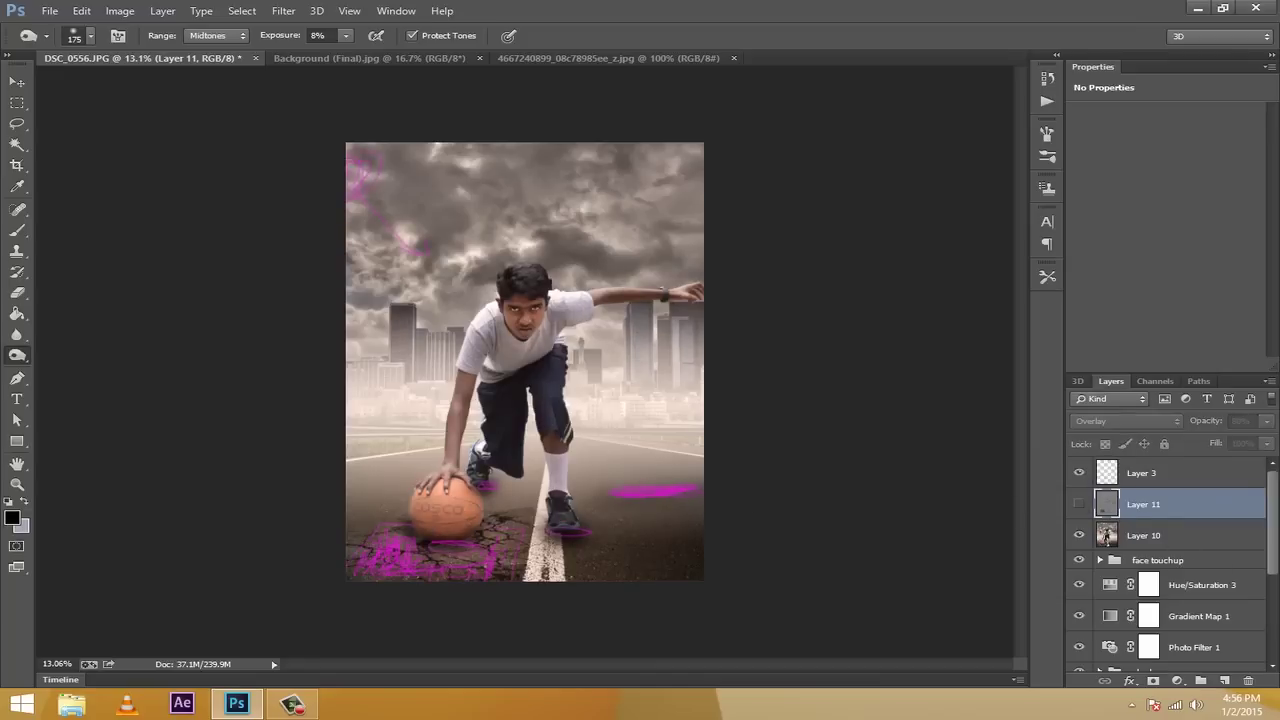
click(1079, 504)
click(1079, 472)
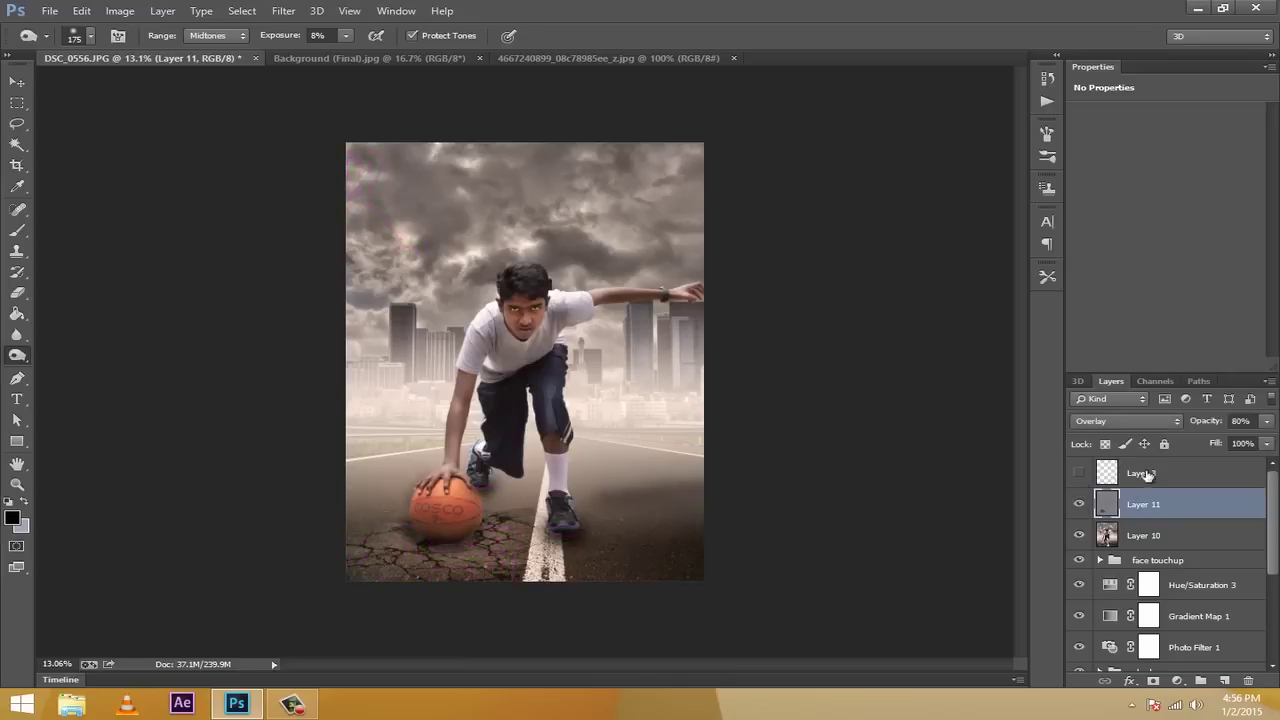
click(1079, 504)
click(1079, 504)
click(1079, 504)
click(1079, 504)
click(1079, 472)
click(1079, 472)
click(1079, 472)
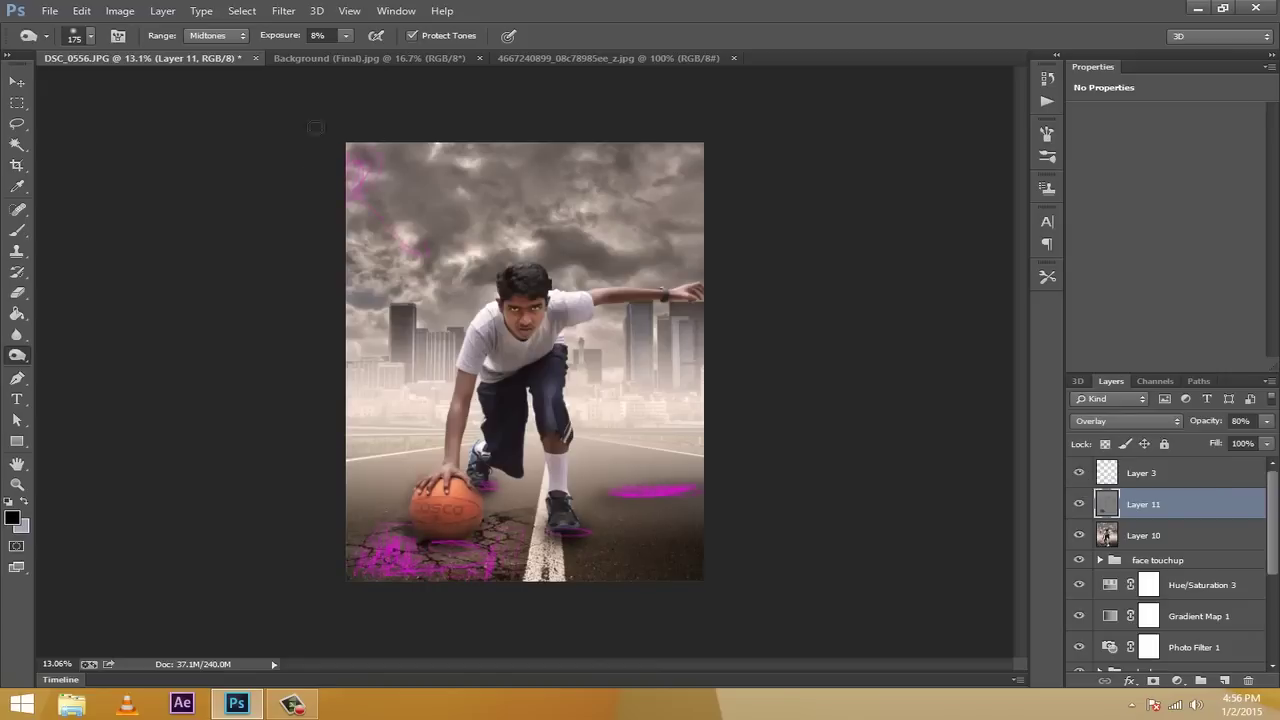
click(1079, 504)
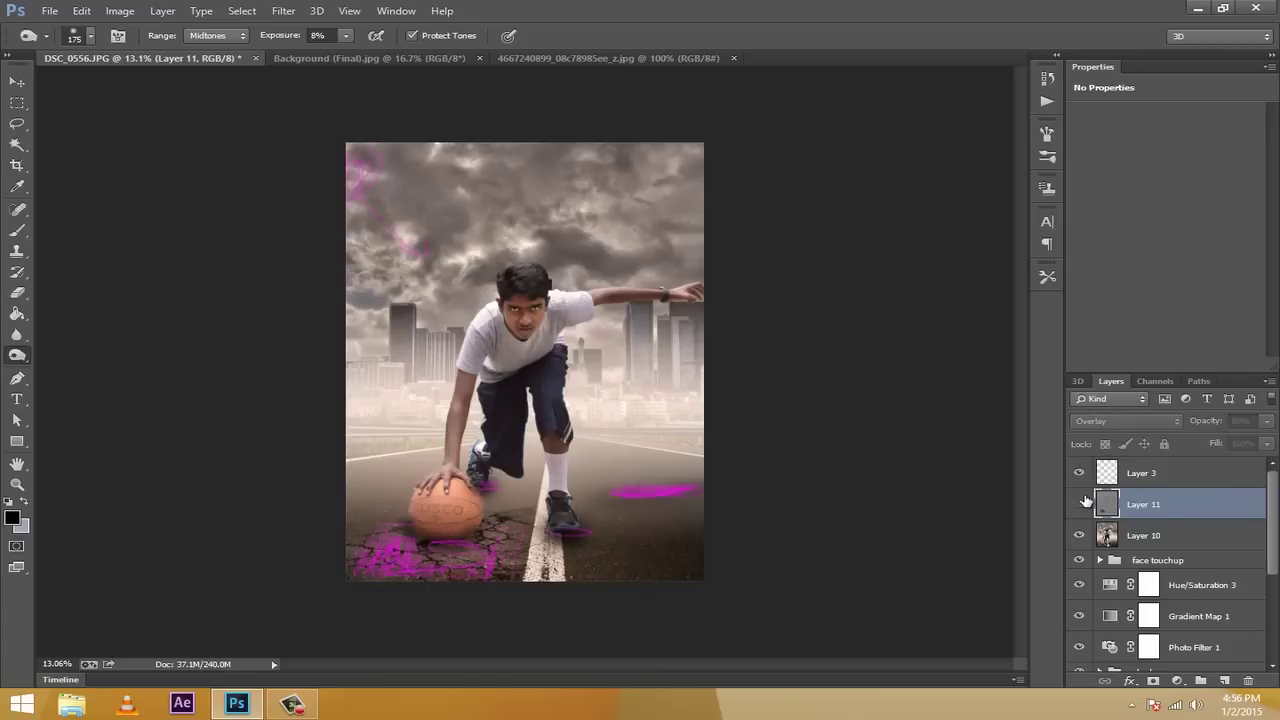
click(1079, 504)
click(1080, 473)
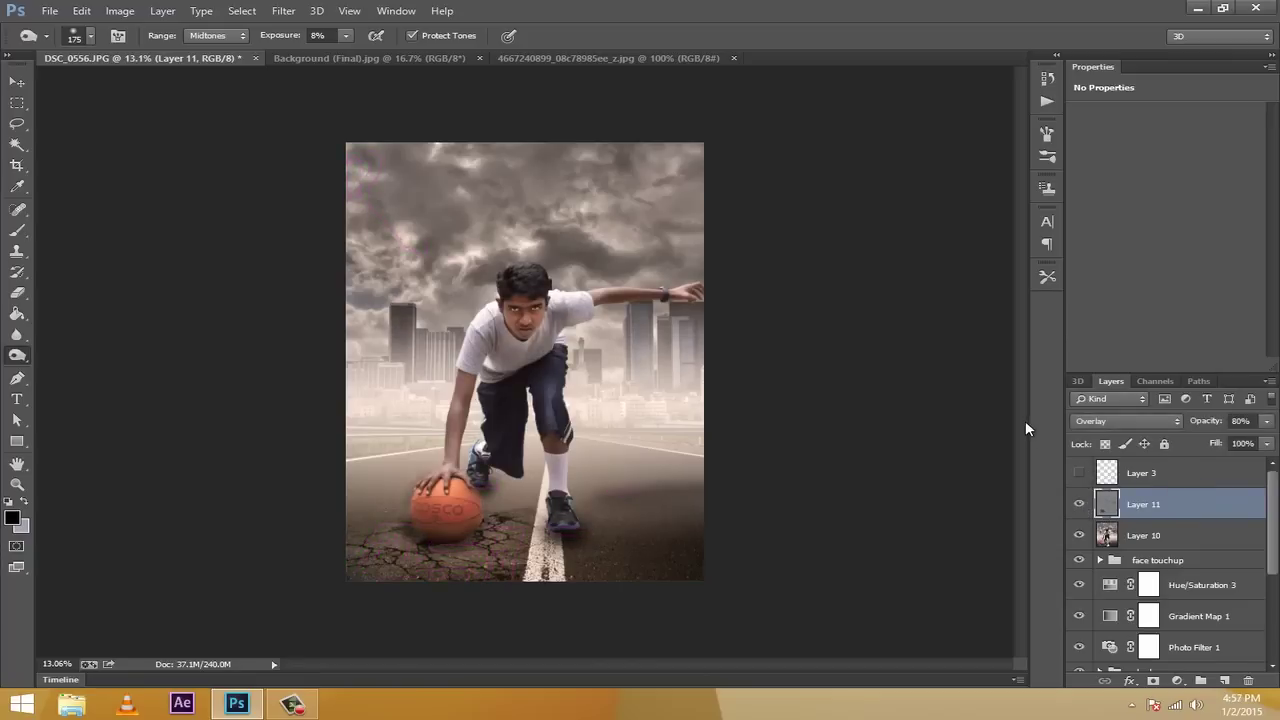
Create a new layer above Layer 11 and enlarge the Brush tool to 2600 px
click(1226, 681)
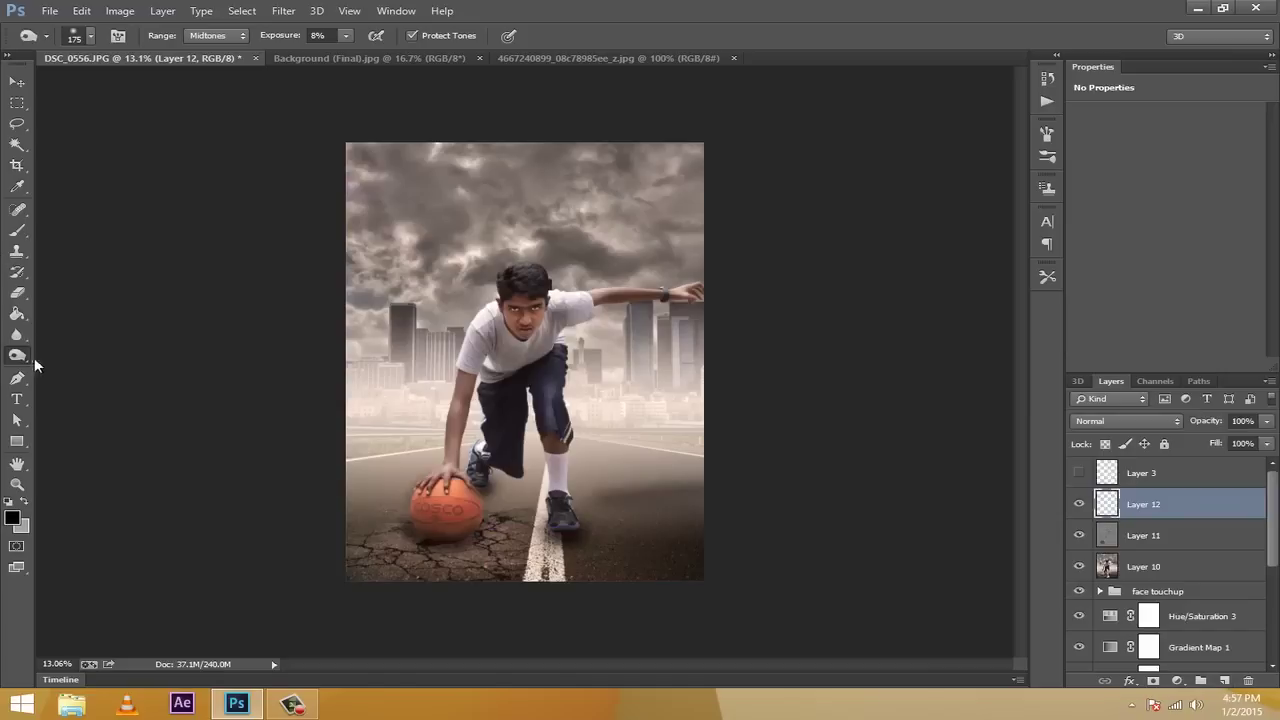
click(27, 229)
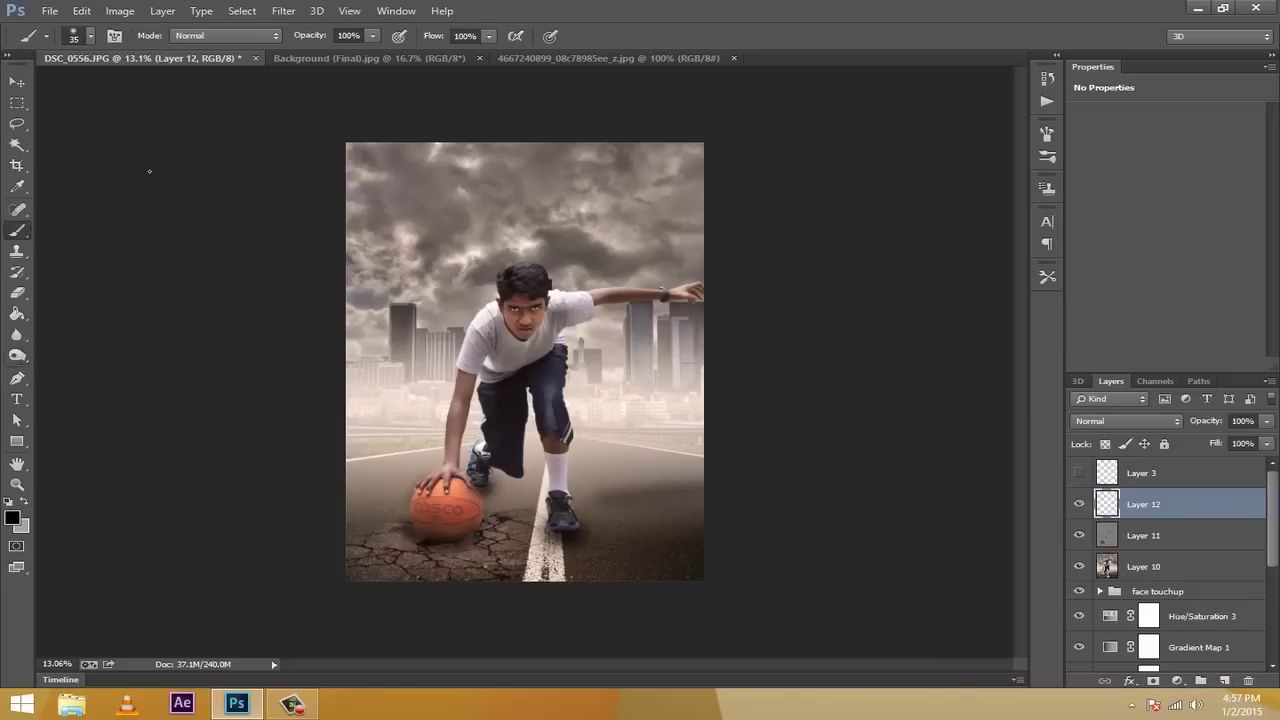
key(bracketright)
key(bracketright)
key(bracketright)
key(bracketright)
key(bracketright)
key(bracketright)
key(bracketright)
key(bracketright)
key(bracketright)
key(bracketright)
key(bracketright)
key(bracketright)
key(bracketright)
key(bracketright)
key(bracketright)
key(bracketright)
key(bracketright)
key(bracketright)
key(bracketright)
key(bracketright)
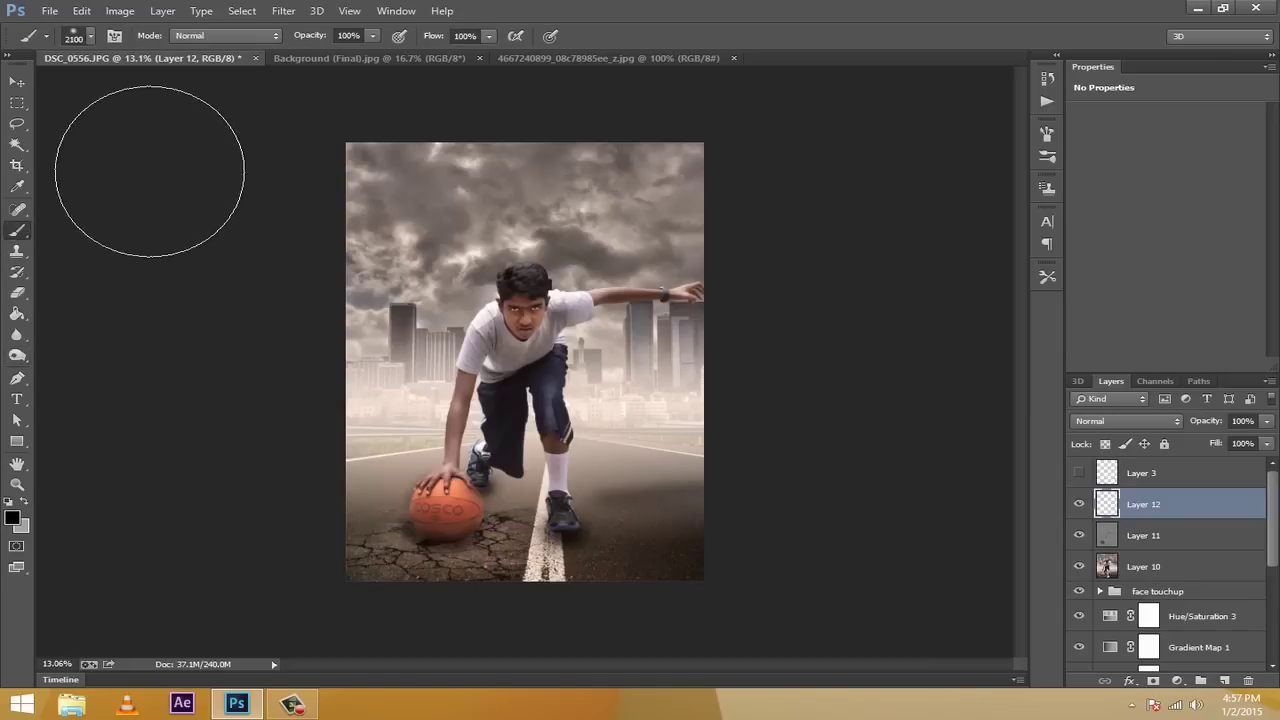
key(bracketright)
key(bracketright)
key(bracketright)
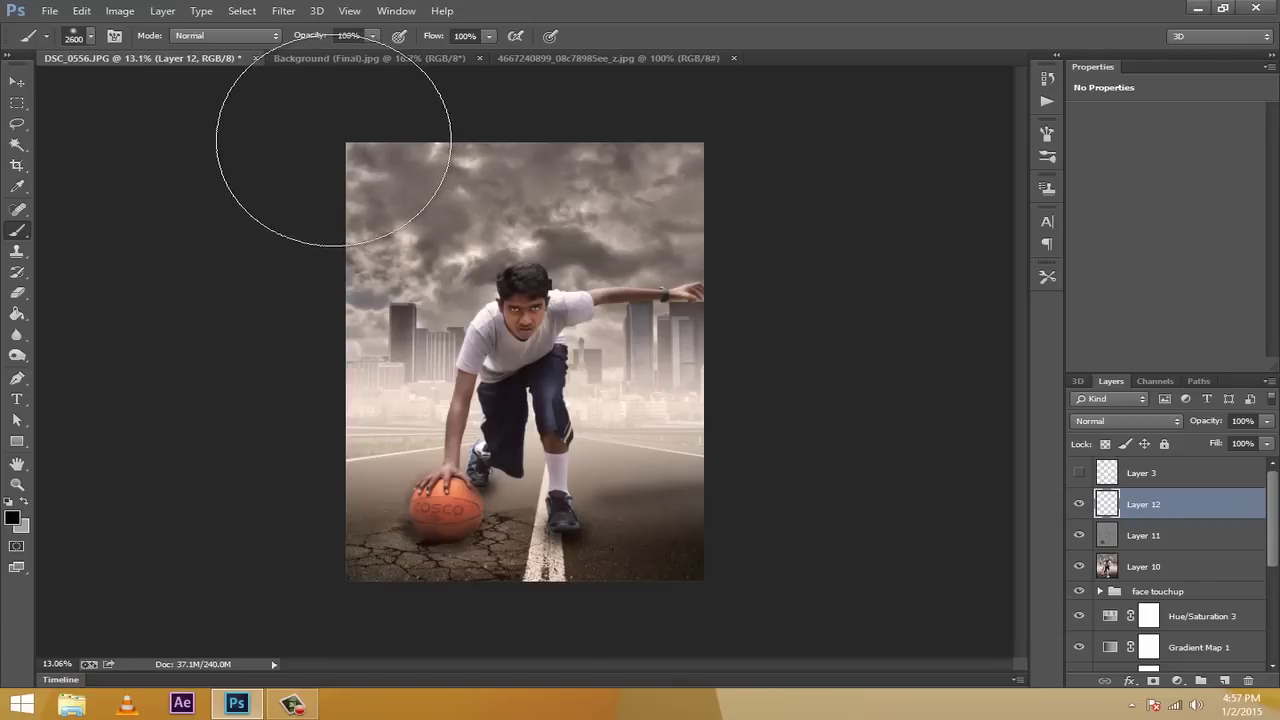
Change the foreground colour to white and paint one soft glow dab over the sky's upper-left corner
click(334, 138)
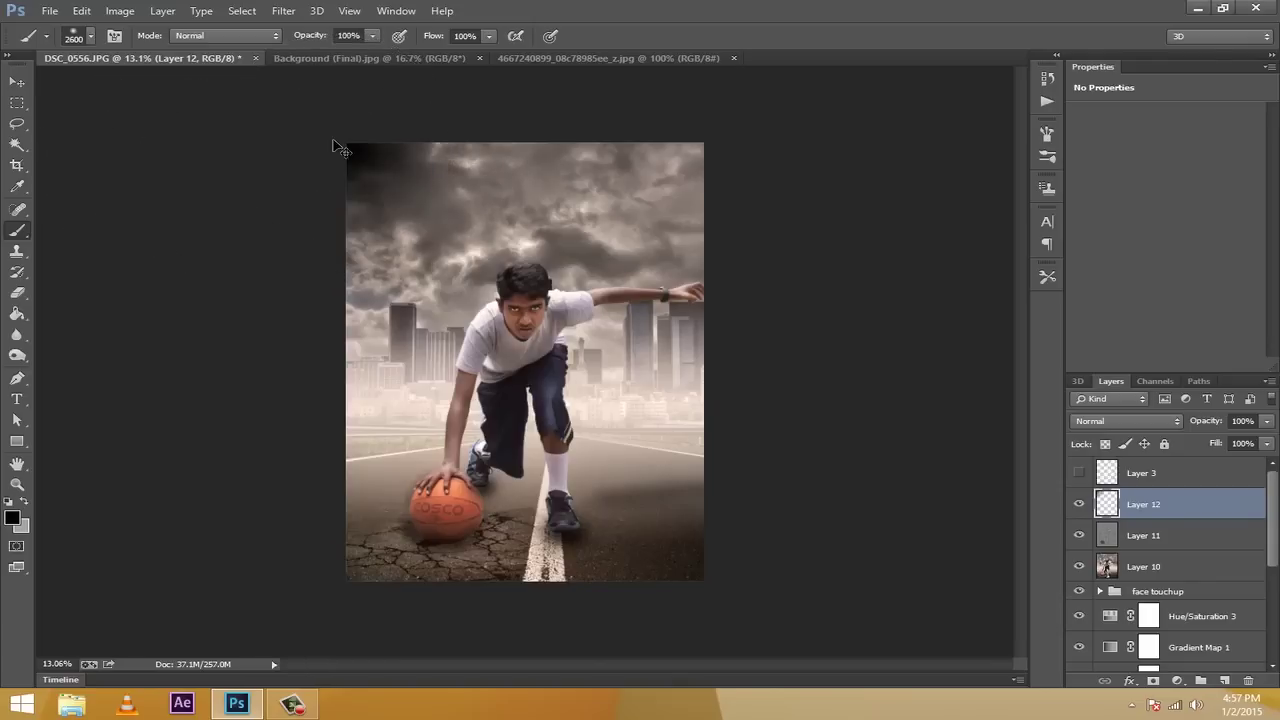
key(ctrl+z)
click(12, 516)
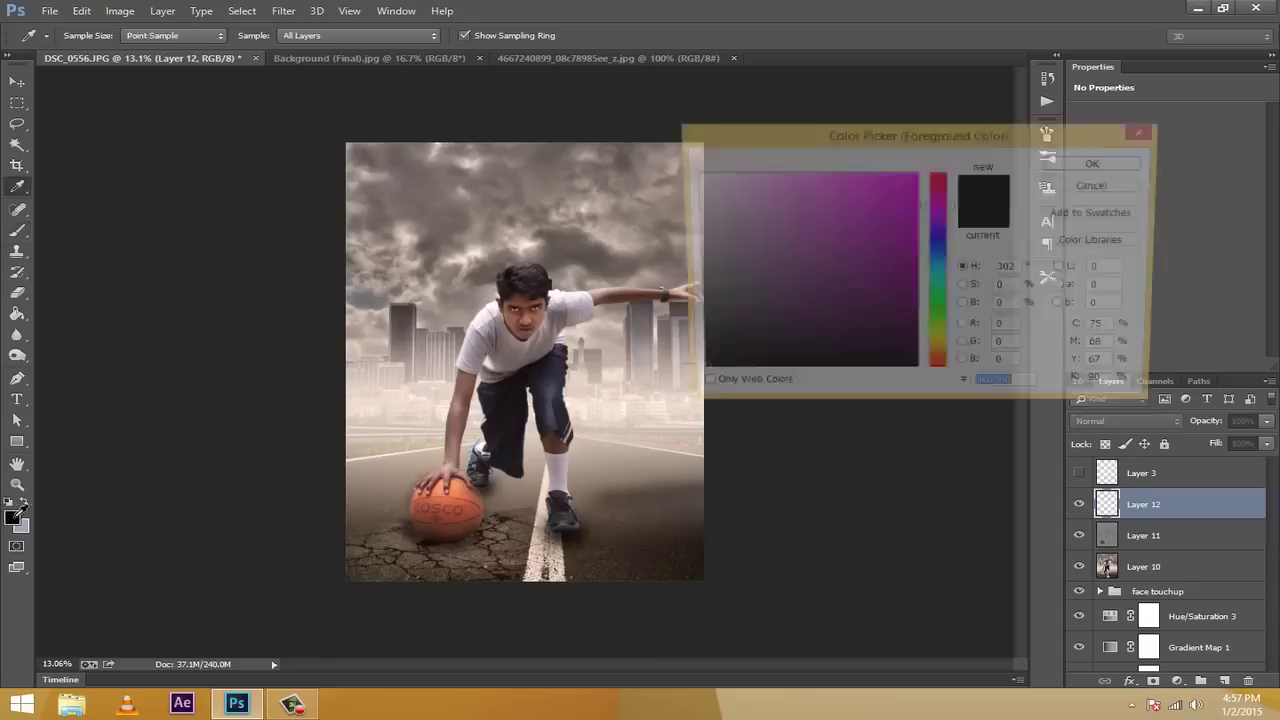
click(690, 163)
click(1106, 163)
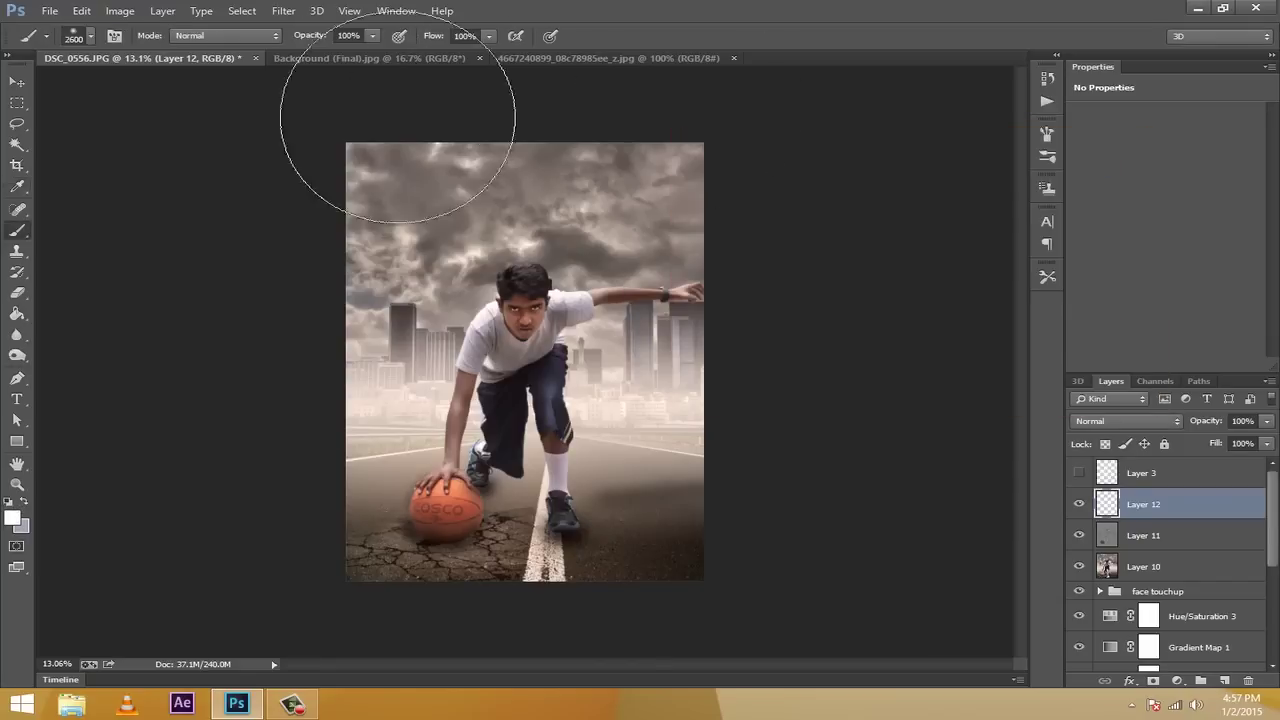
click(344, 156)
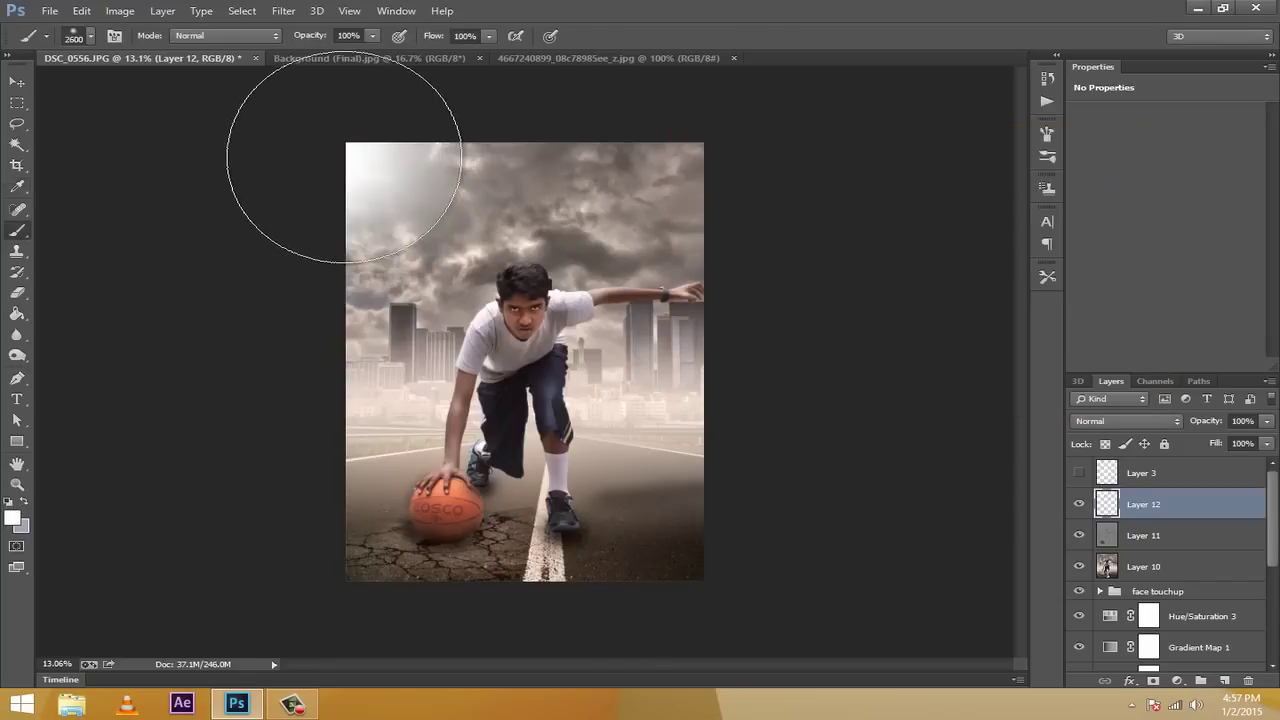
Rename the glow layer central and move the glow slightly closer to the image's upper-left corner
double_click(1136, 505)
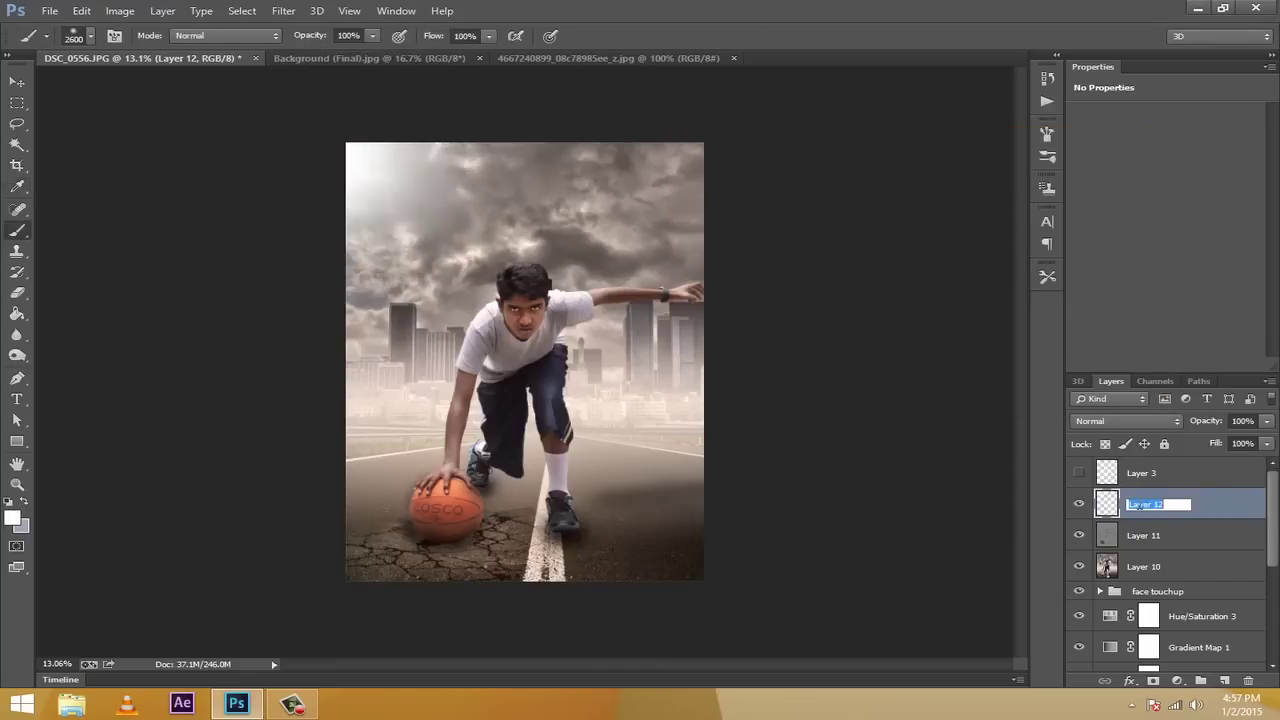
text(s)
text(entral)
key(Return)
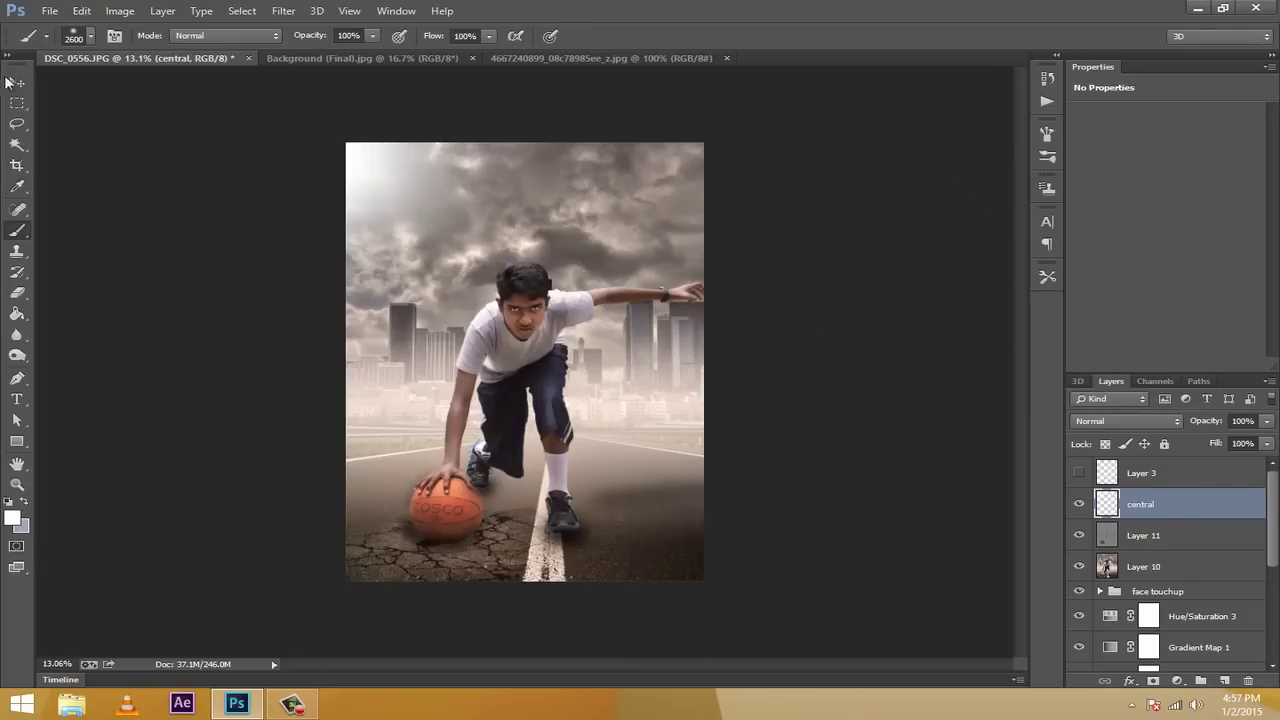
key(v)
drag(395, 193, 378, 182)
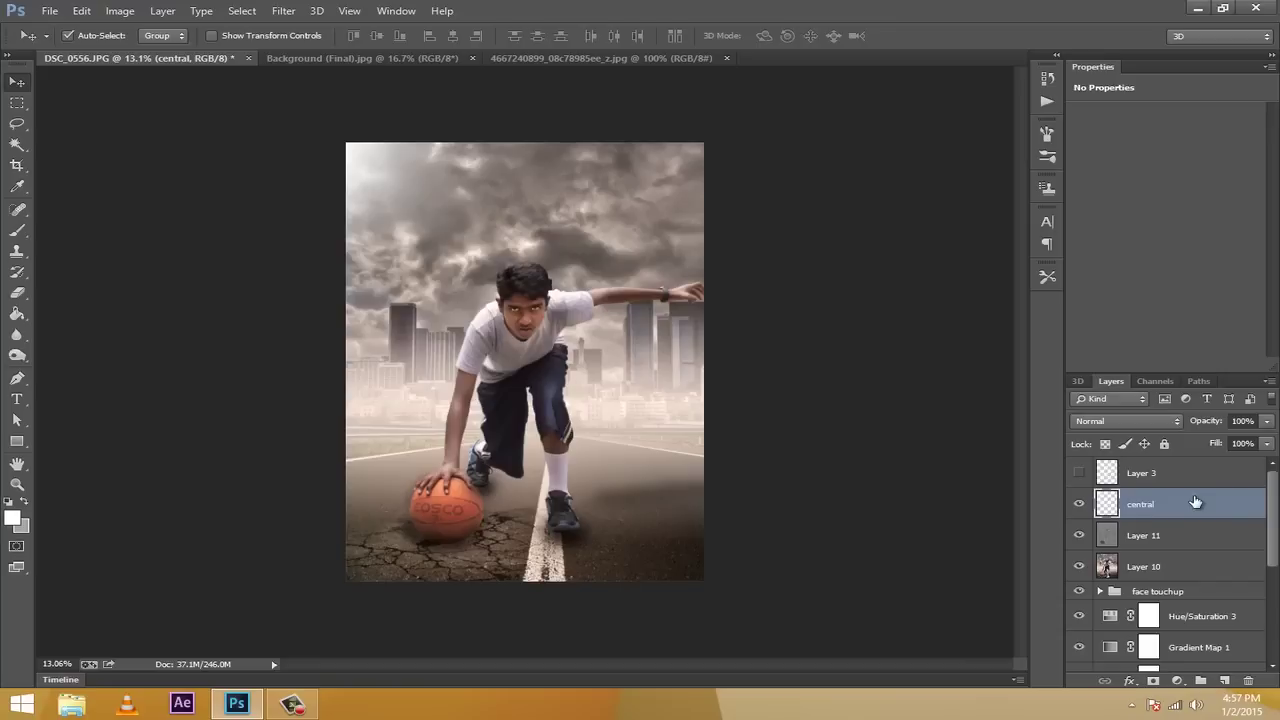
key(ctrl+t)
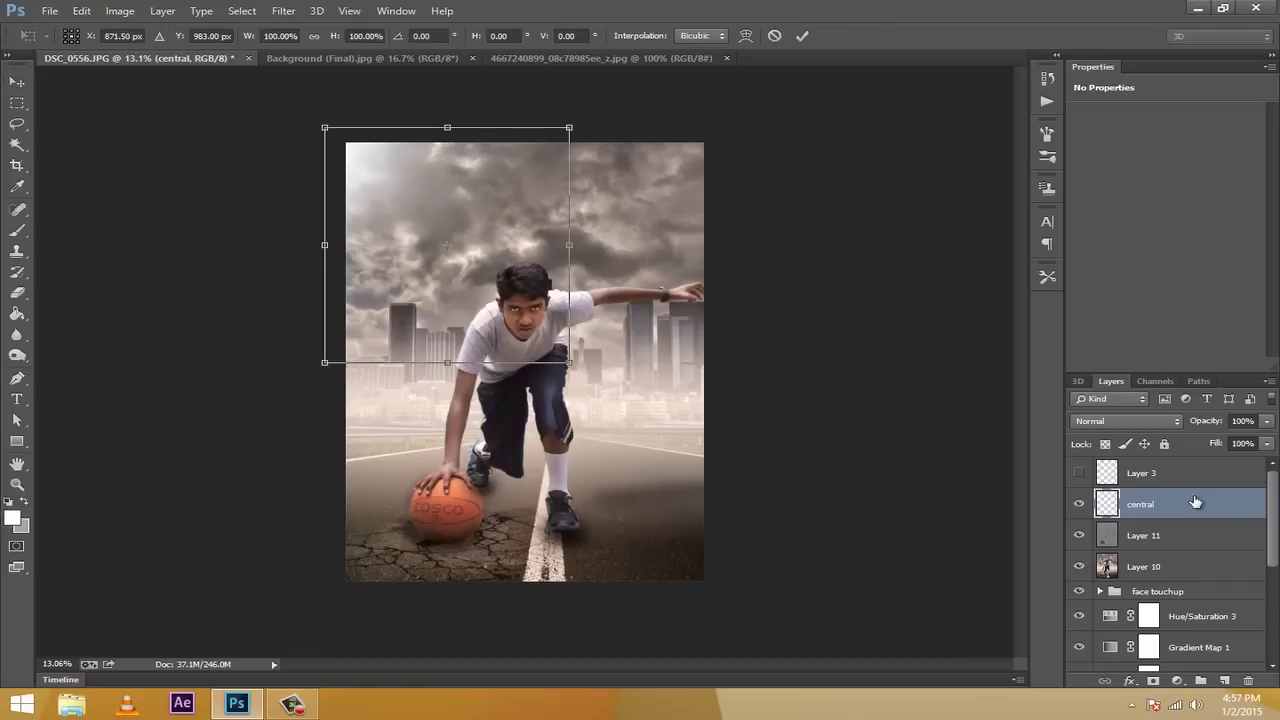
key(Escape)
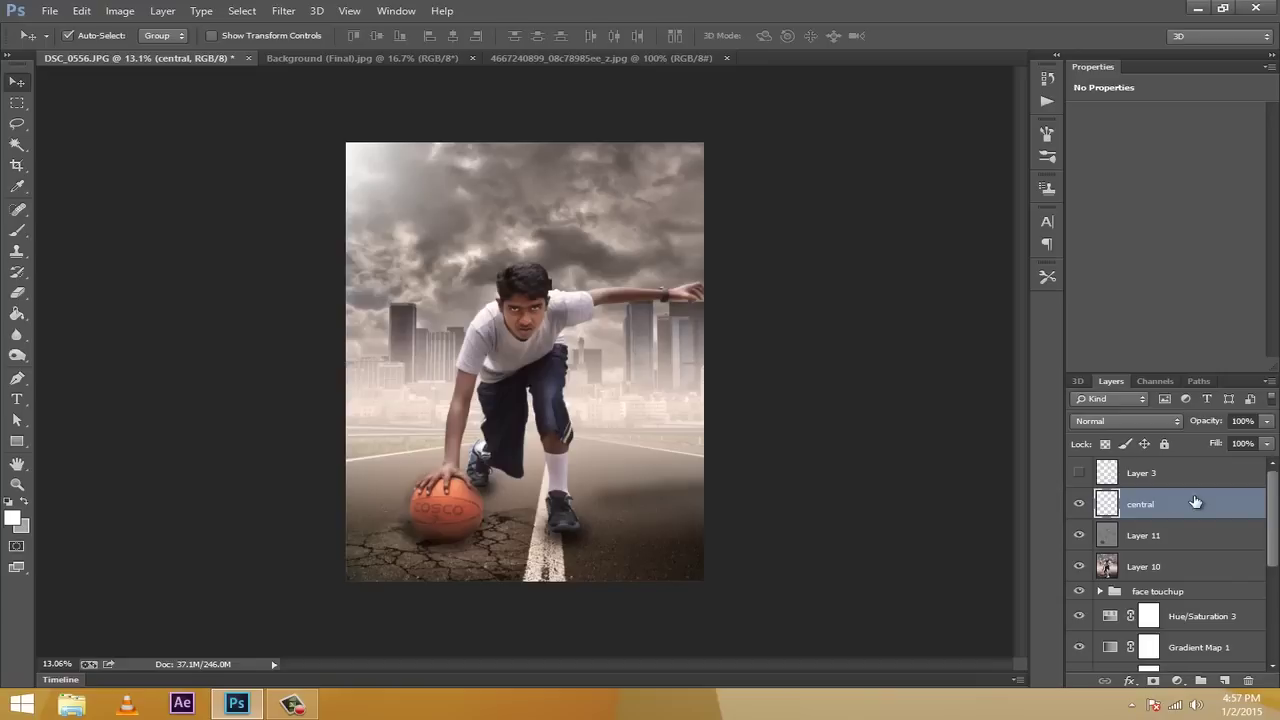
Duplicate the central layer and rename the copy spread
key(ctrl+j)
double_click(1158, 516)
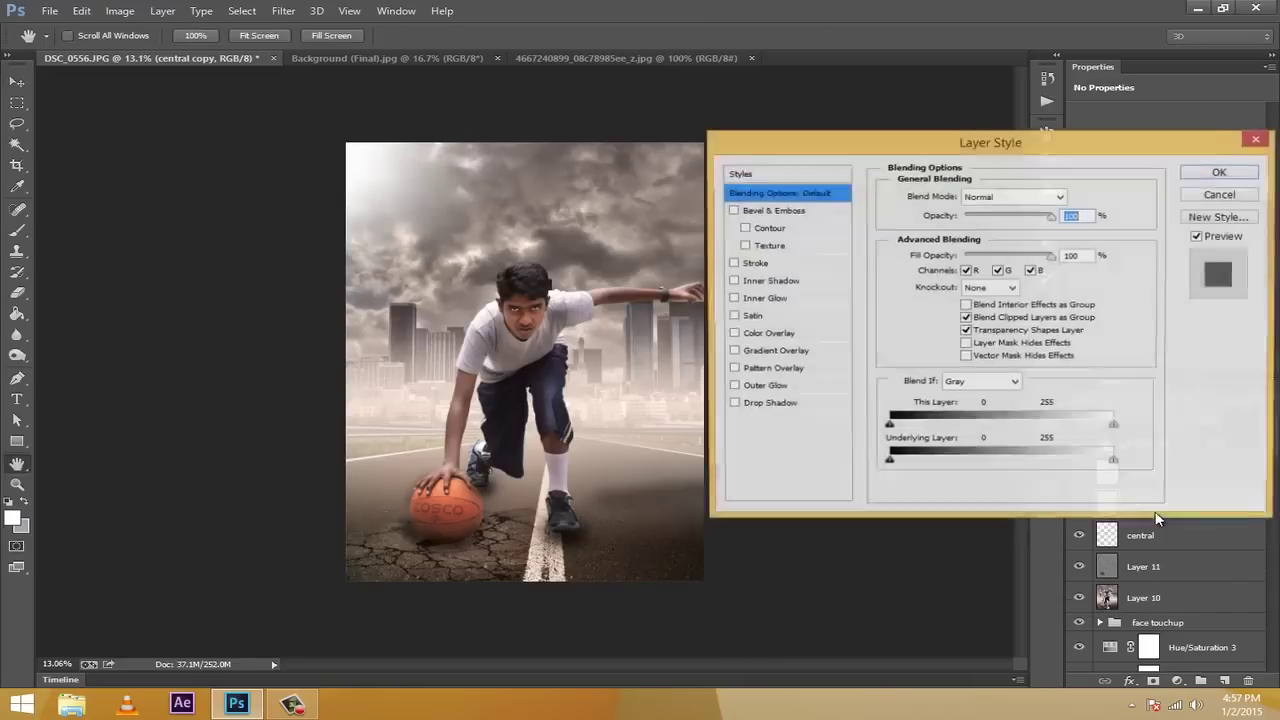
click(1221, 195)
double_click(1140, 506)
text(c)
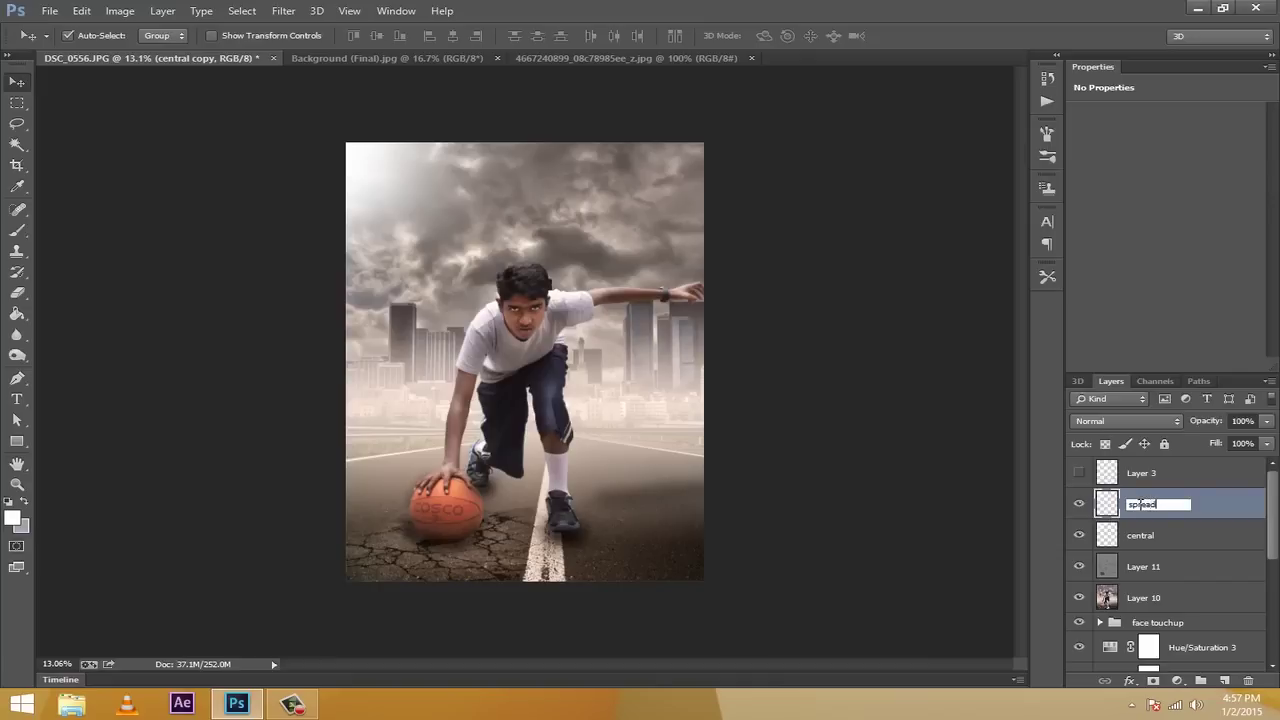
key(Return)
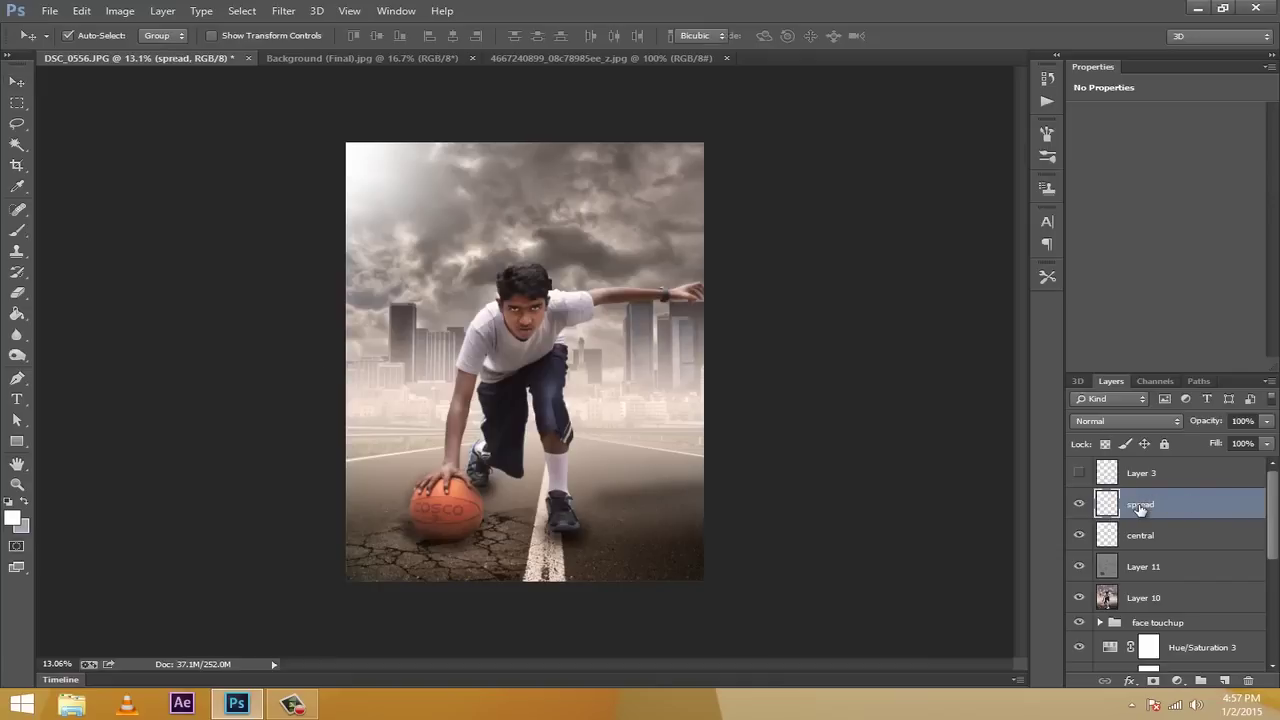
Scale the spread glow around its centre to about 274% width and 293% height
key(ctrl+t)
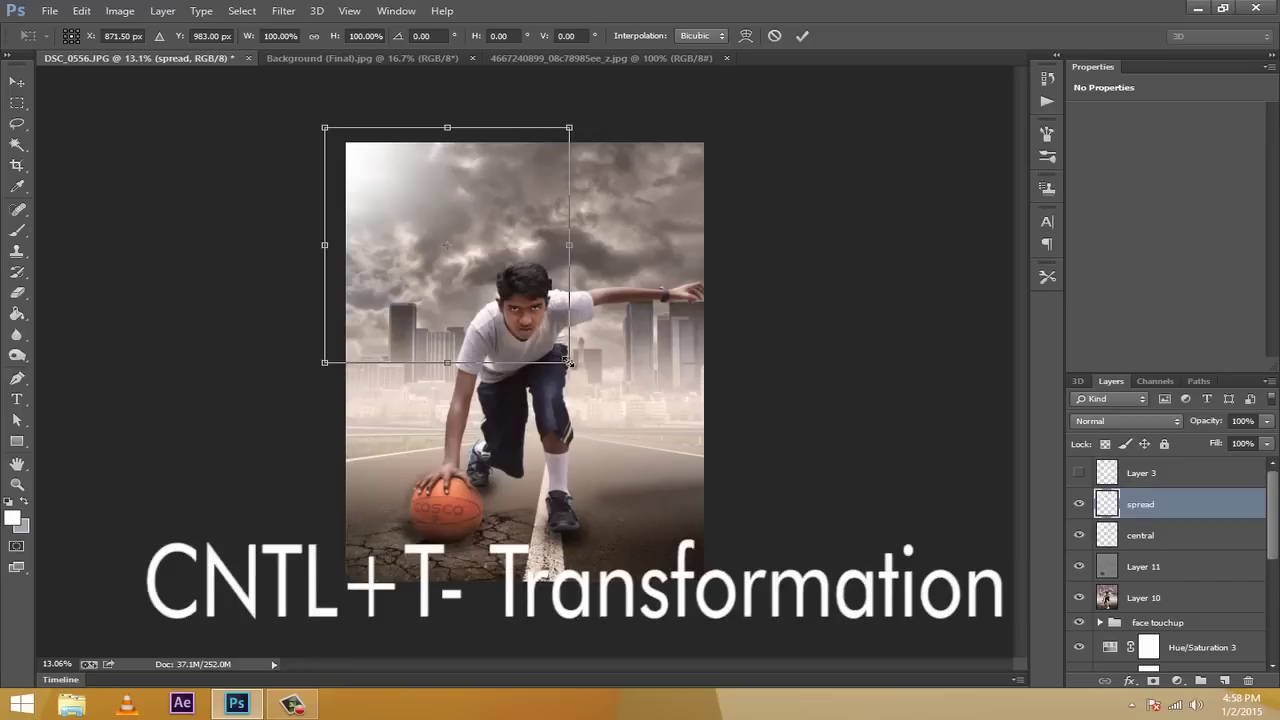
drag(569, 364, 782, 590)
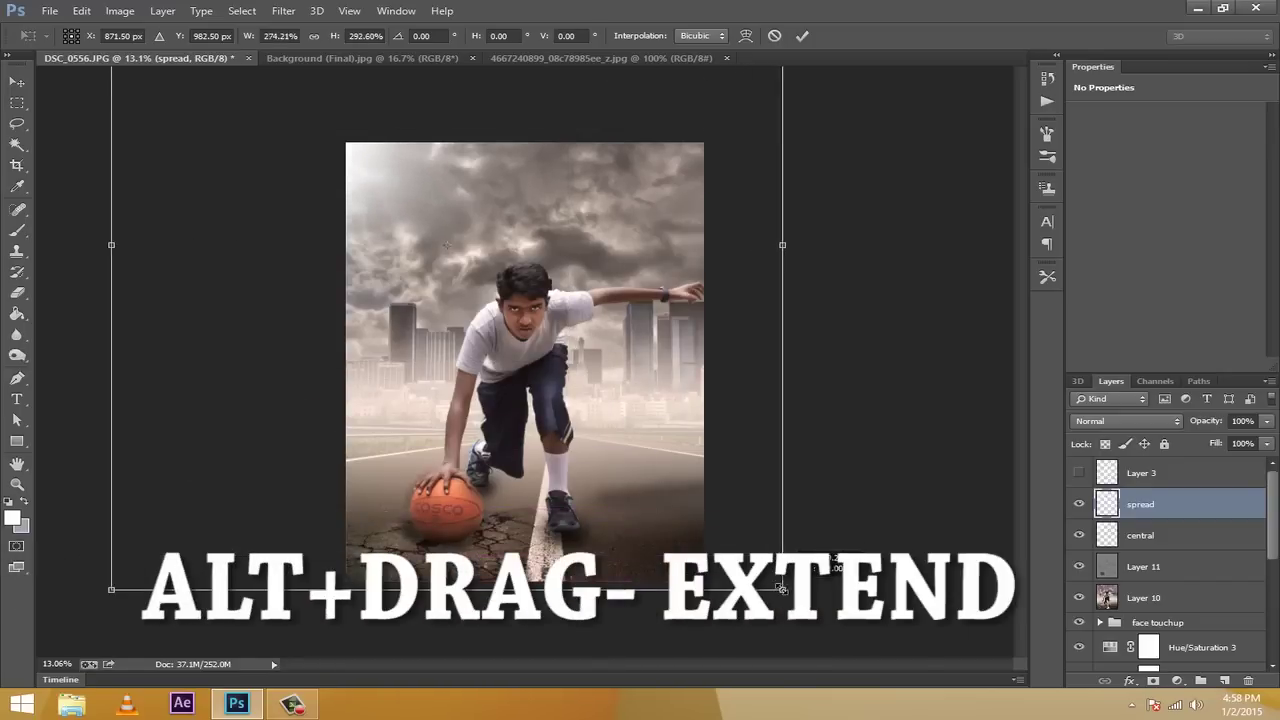
click(802, 36)
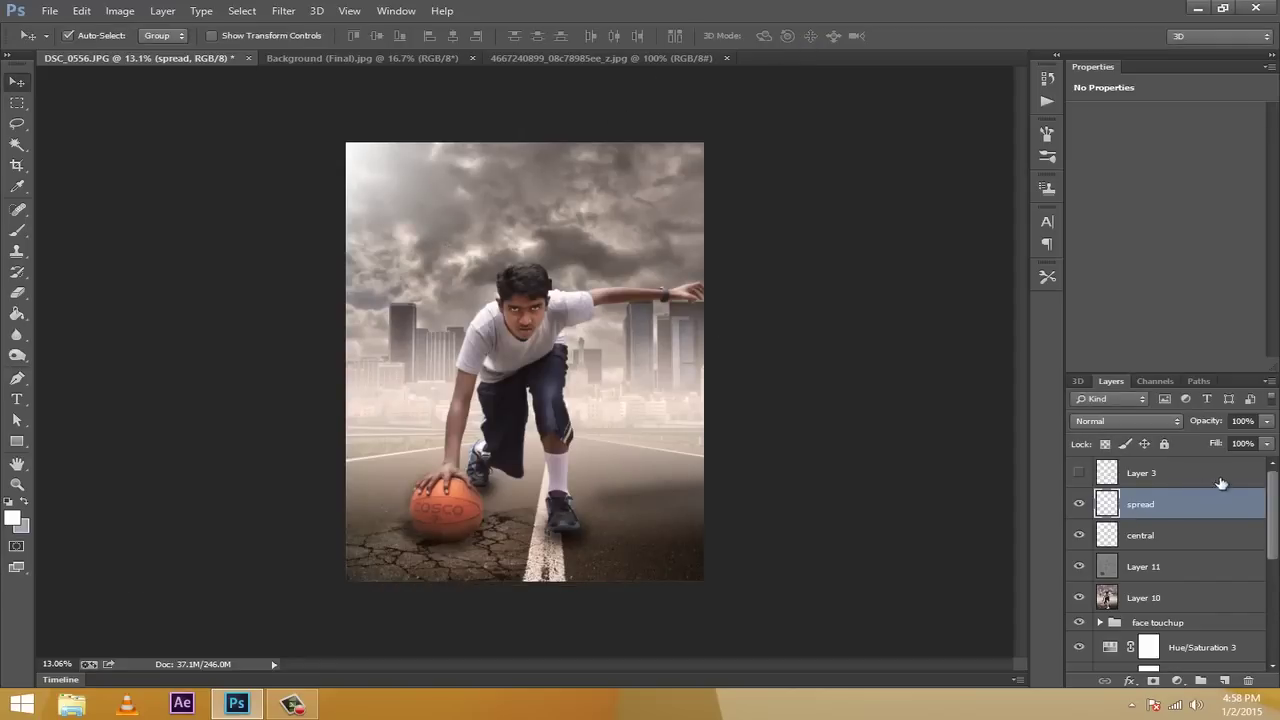
Compare the image with the spread and central glow layers each hidden and shown
click(1079, 506)
click(1079, 506)
click(1079, 506)
click(1079, 506)
click(1100, 538)
click(1080, 537)
click(1080, 537)
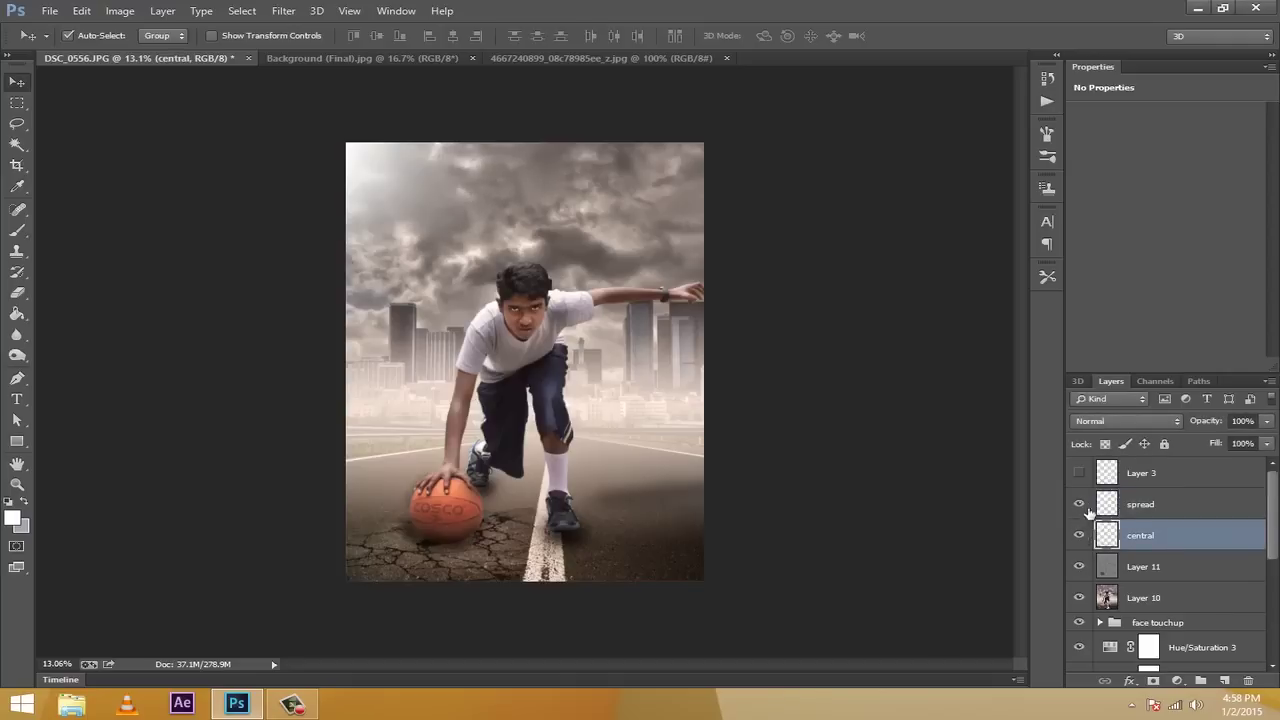
Select the spread layer and compare the image with its glow hidden and shown
click(1148, 507)
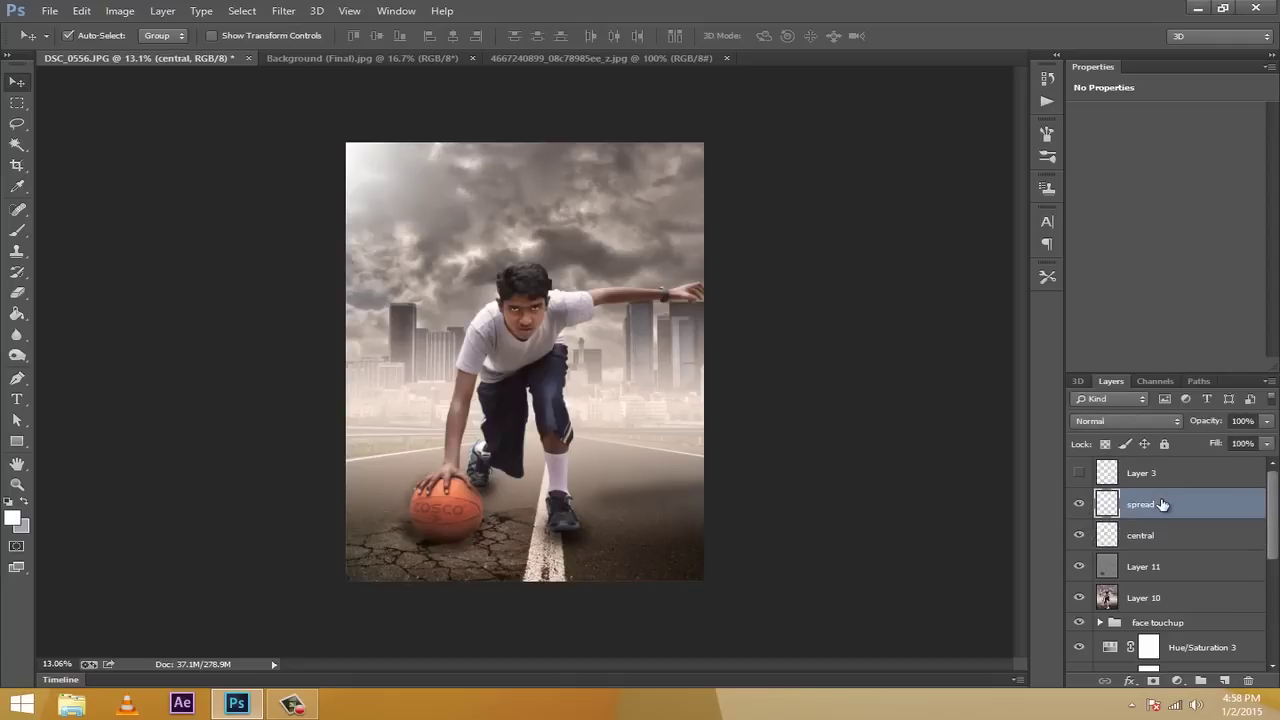
click(1079, 506)
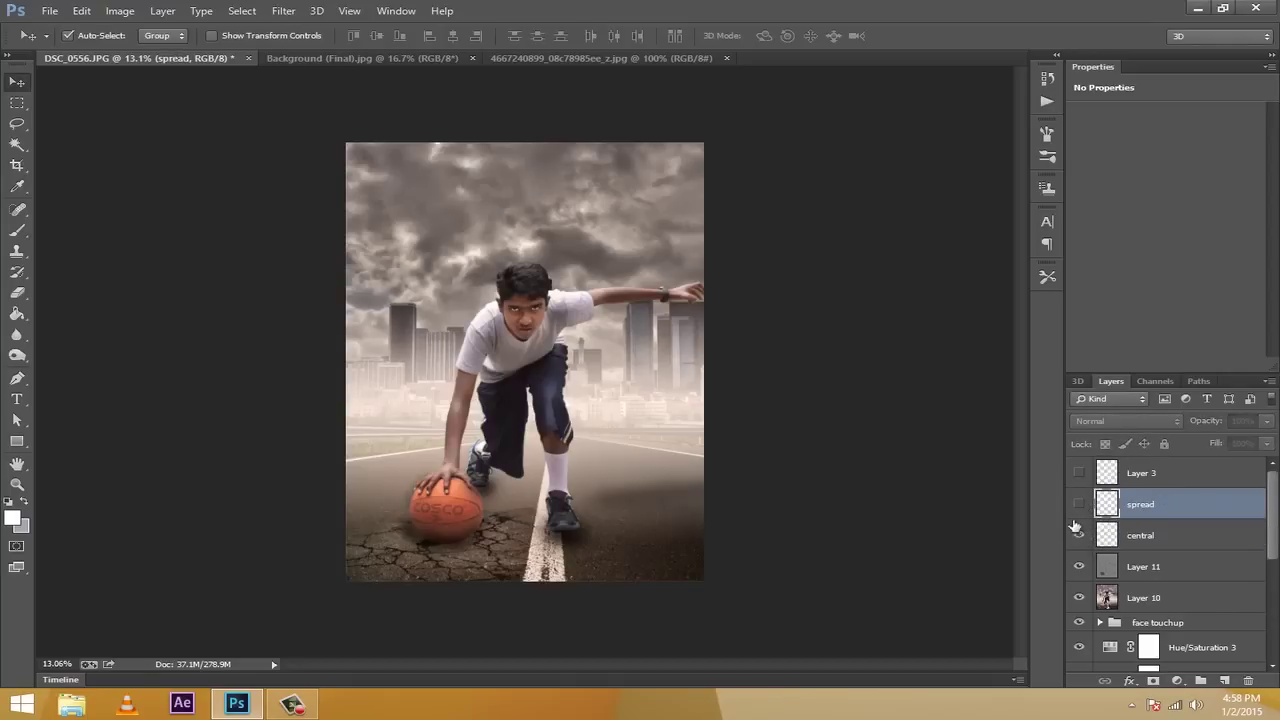
click(1079, 506)
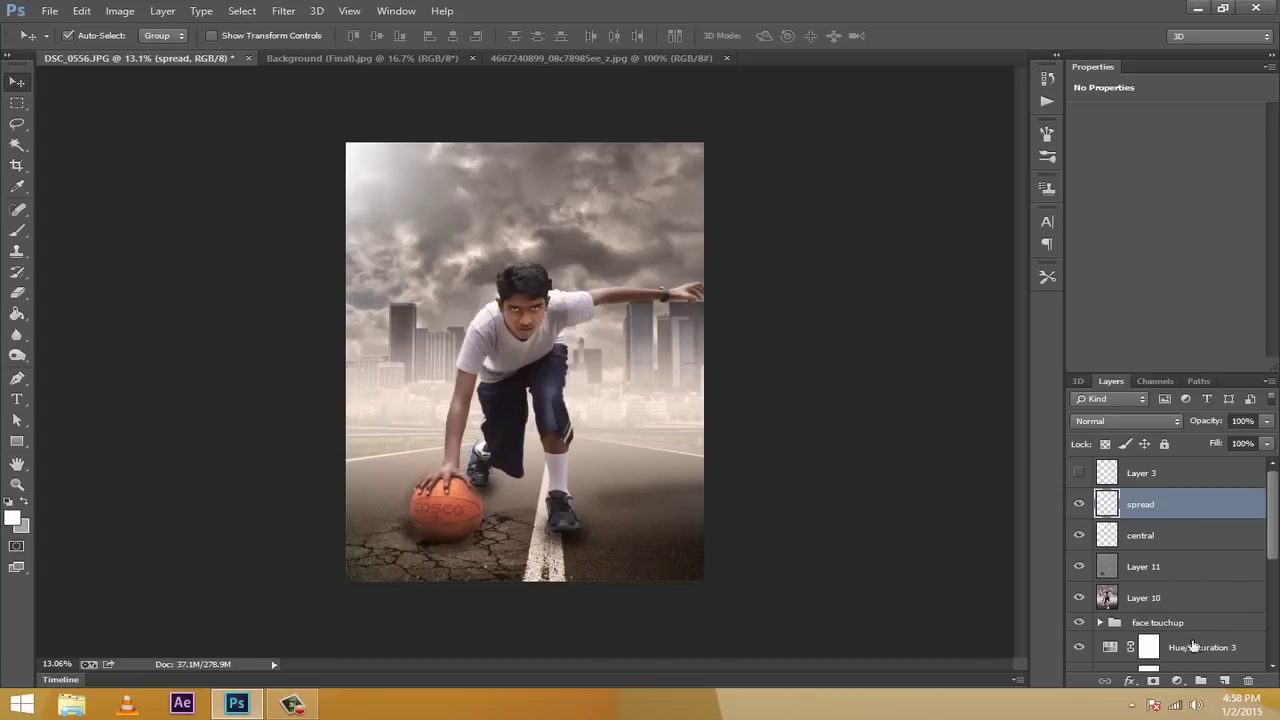
Clip a Hue/Saturation adjustment to the central layer with Colorize on, Hue 27, Saturation 100 and Lightness -15
click(1165, 537)
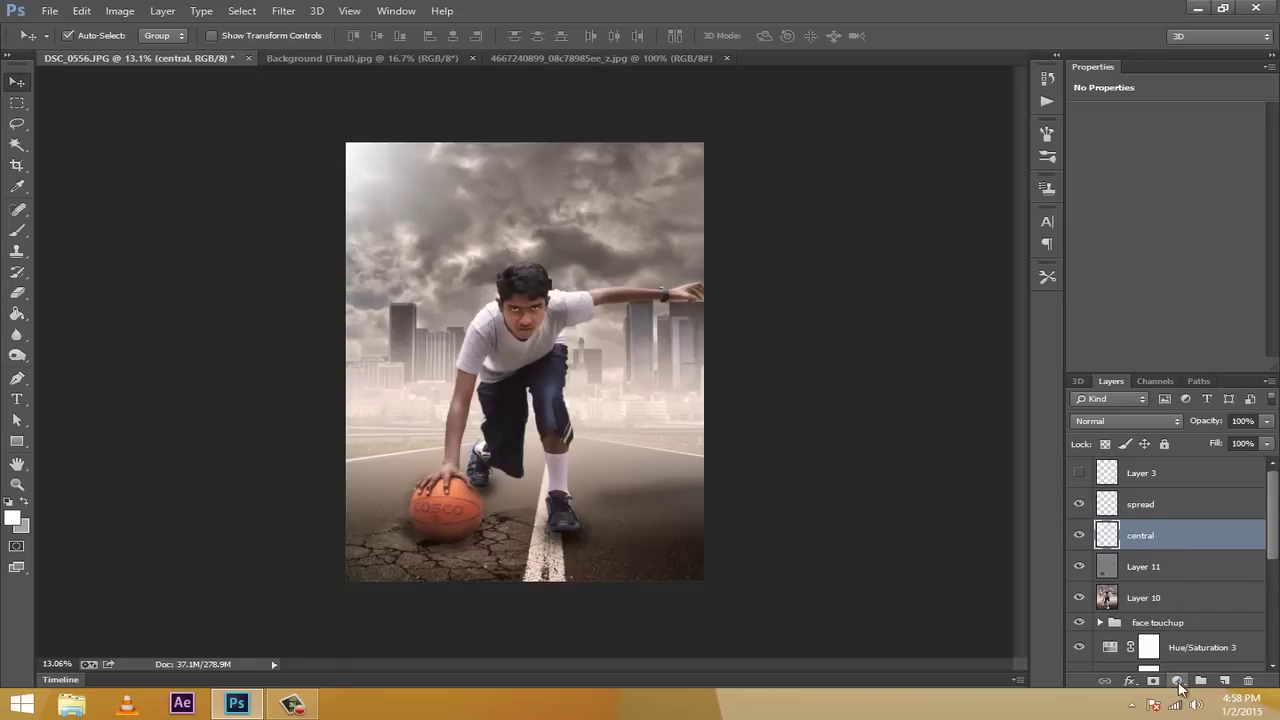
click(1178, 681)
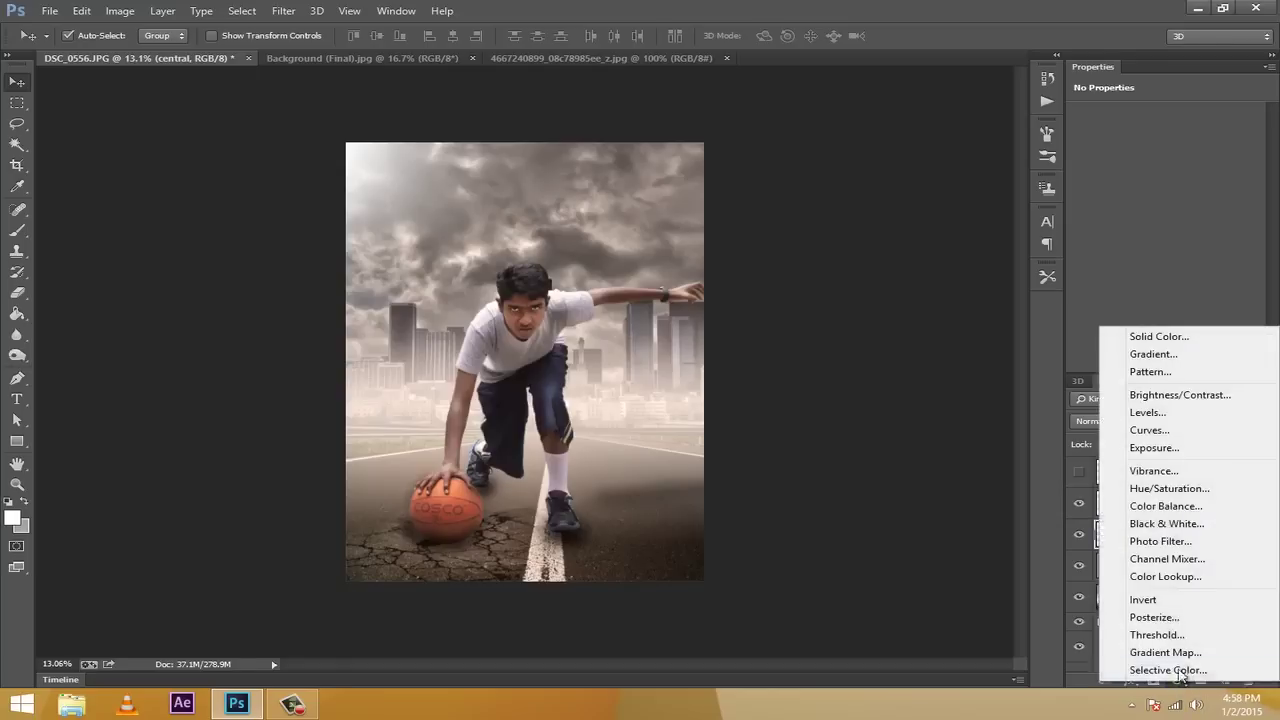
click(1170, 488)
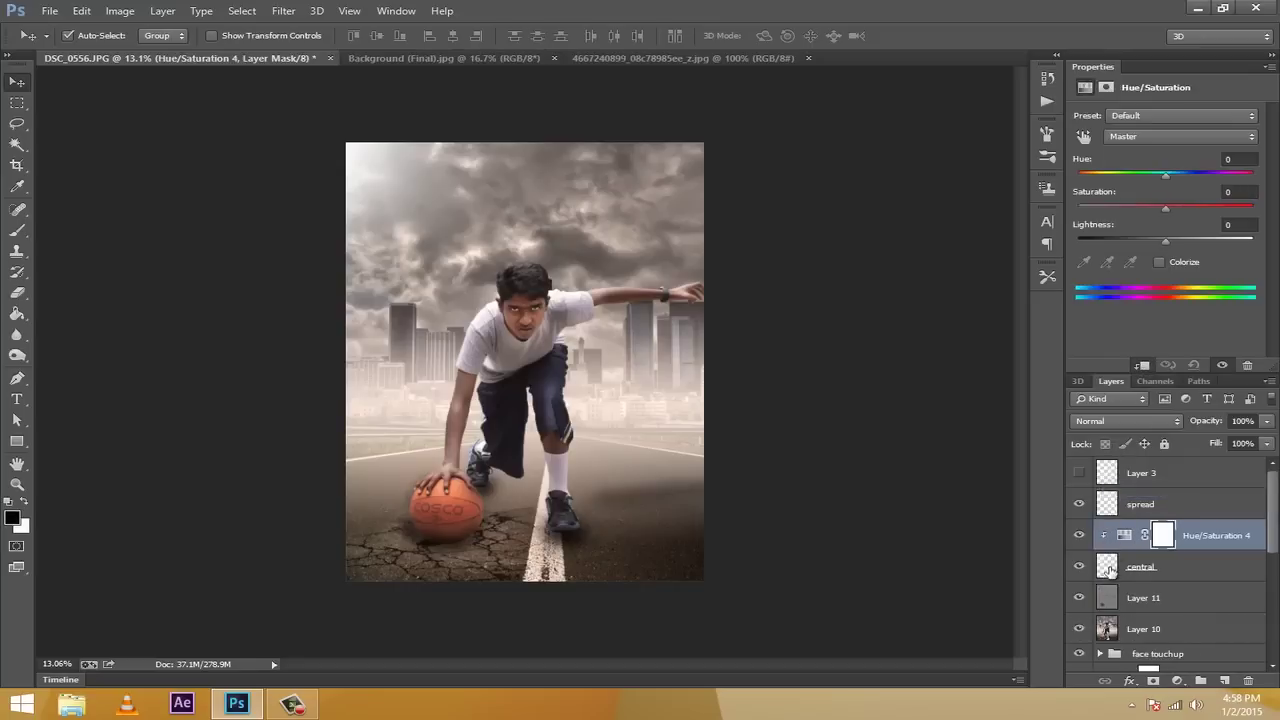
click(1160, 261)
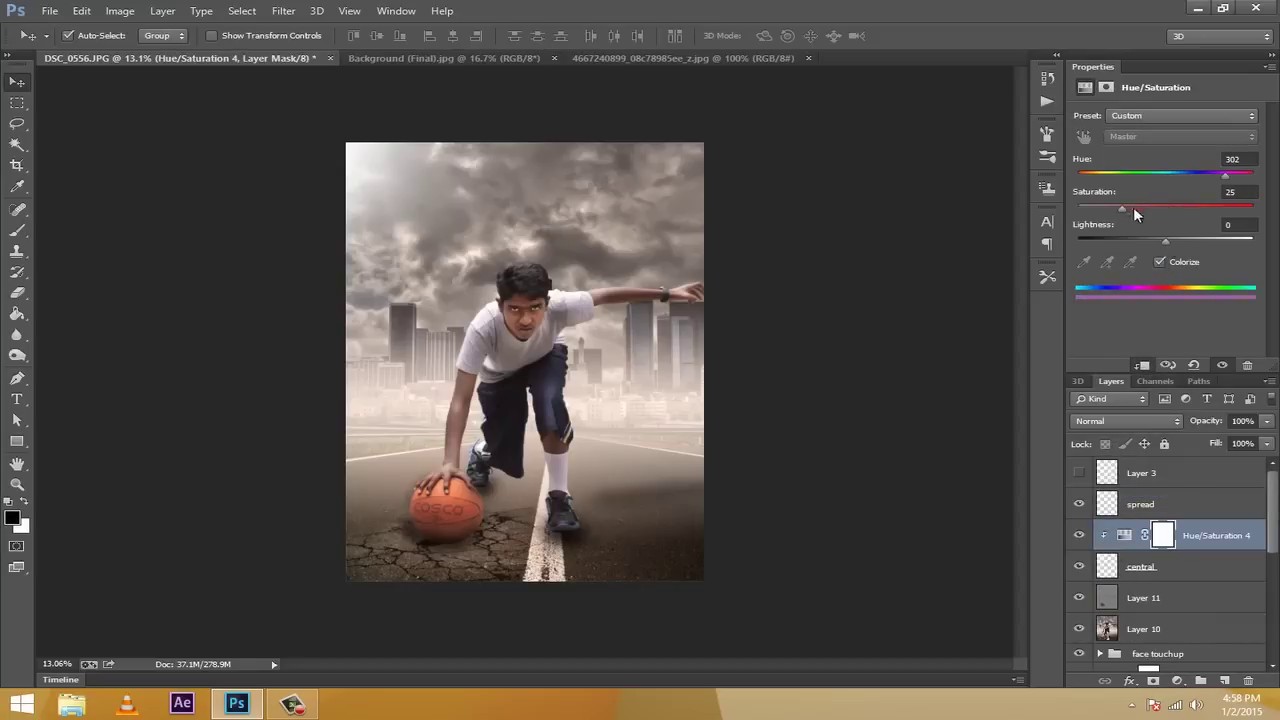
drag(1118, 204, 1251, 211)
mouse_move(1164, 240)
mouse_down()
mouse_move(1119, 243)
mouse_move(1151, 242)
mouse_up()
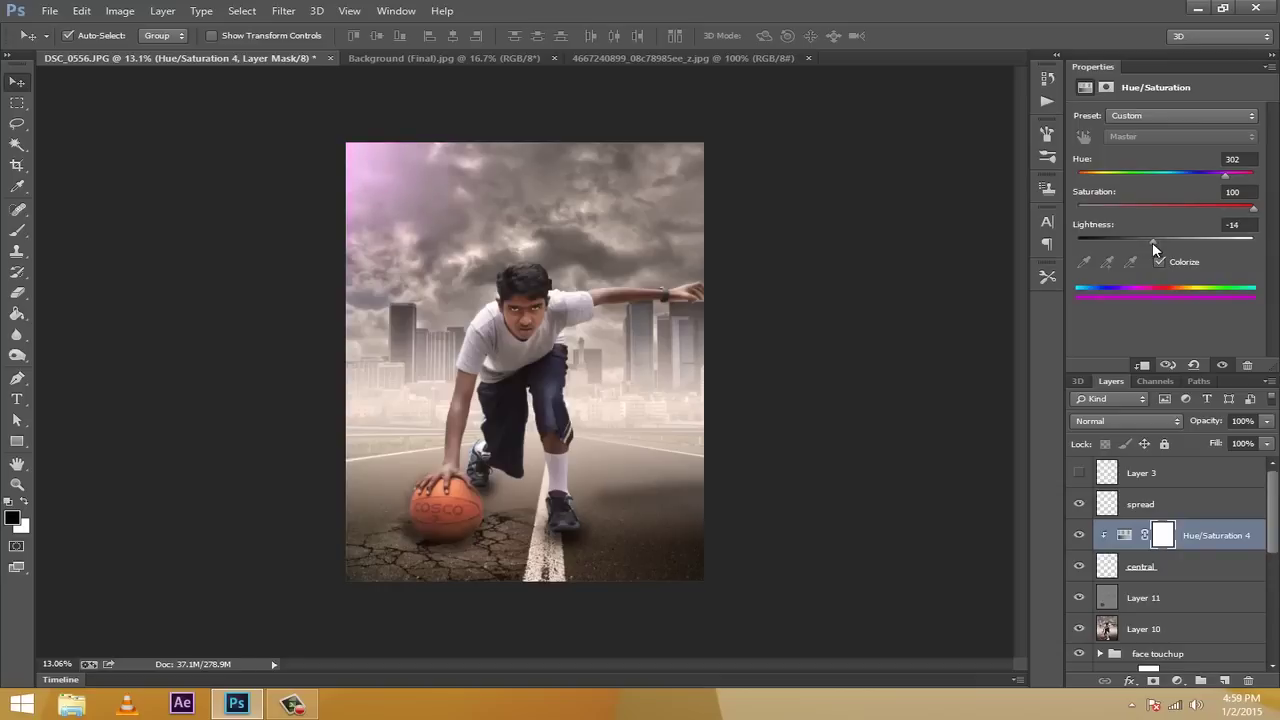
drag(1225, 174, 1092, 183)
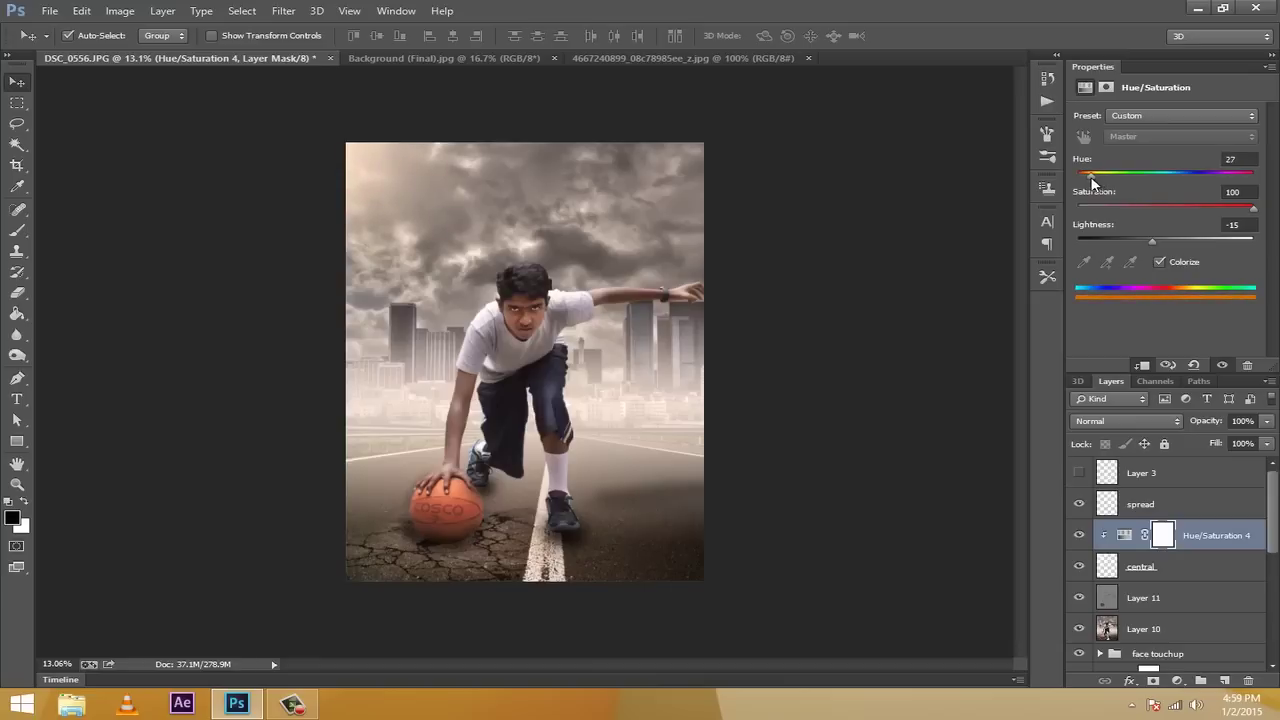
Refine the central glow's Hue/Saturation tint, trying Hue 15 and 40 and settling on Hue 20
drag(386, 176, 367, 171)
click(1190, 538)
drag(1092, 177, 1086, 180)
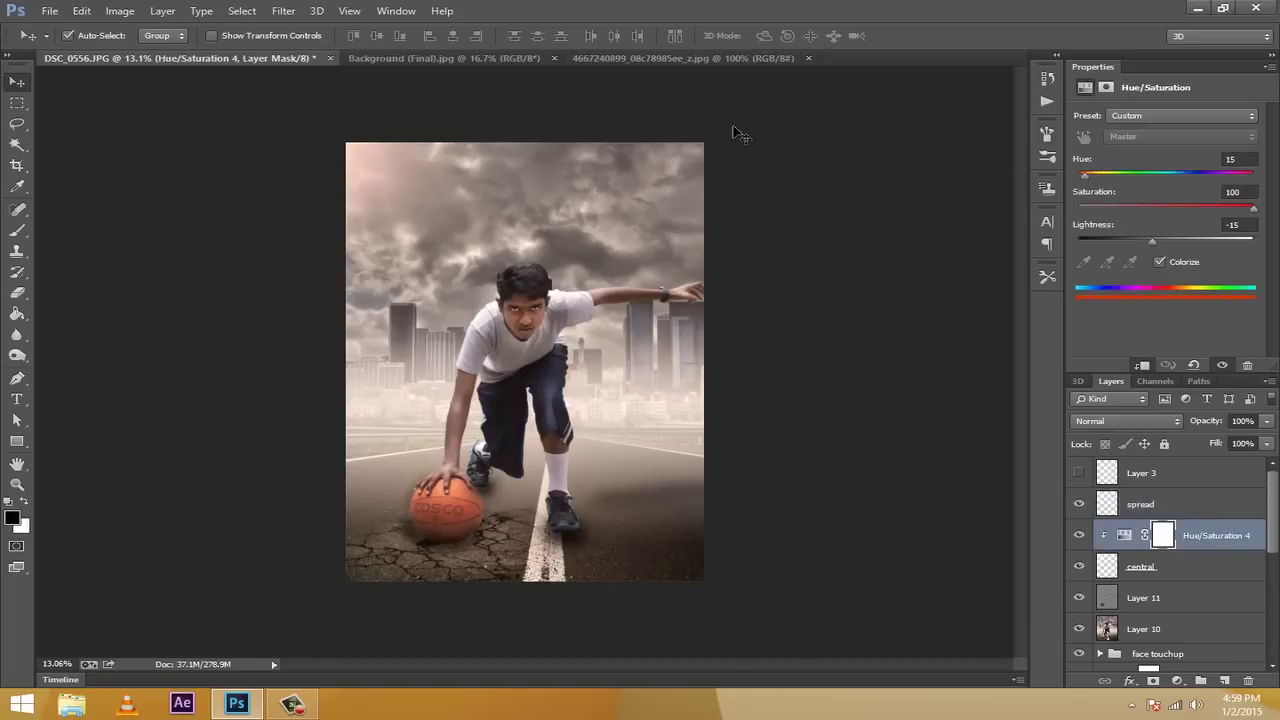
mouse_move(348, 172)
mouse_down()
mouse_move(345, 156)
mouse_move(372, 165)
mouse_move(356, 161)
mouse_up()
click(1185, 540)
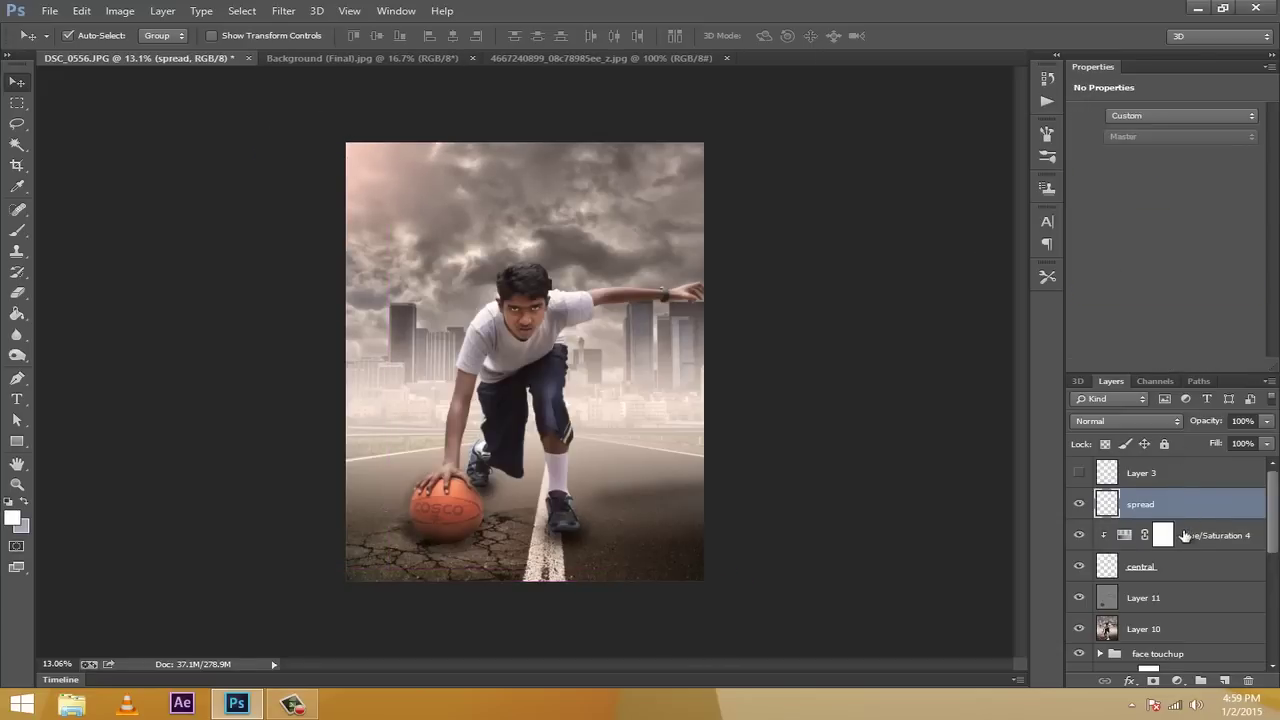
drag(1085, 175, 1098, 181)
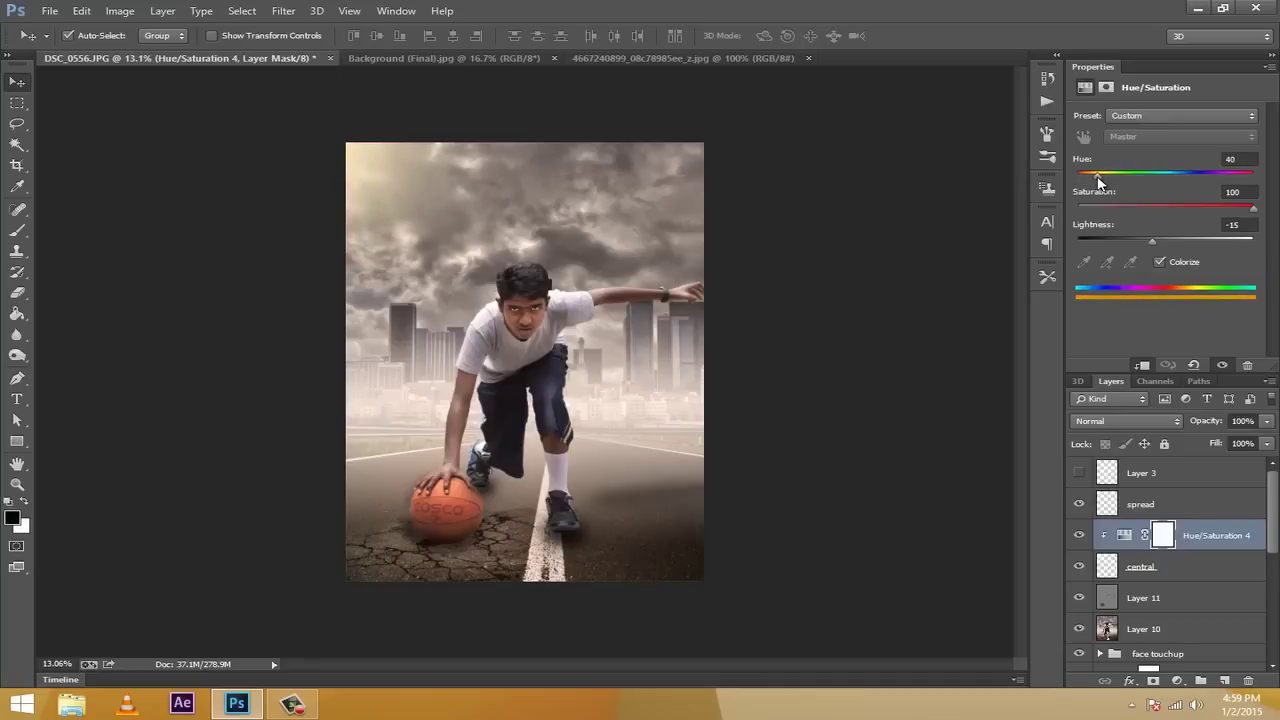
drag(1100, 181, 1088, 182)
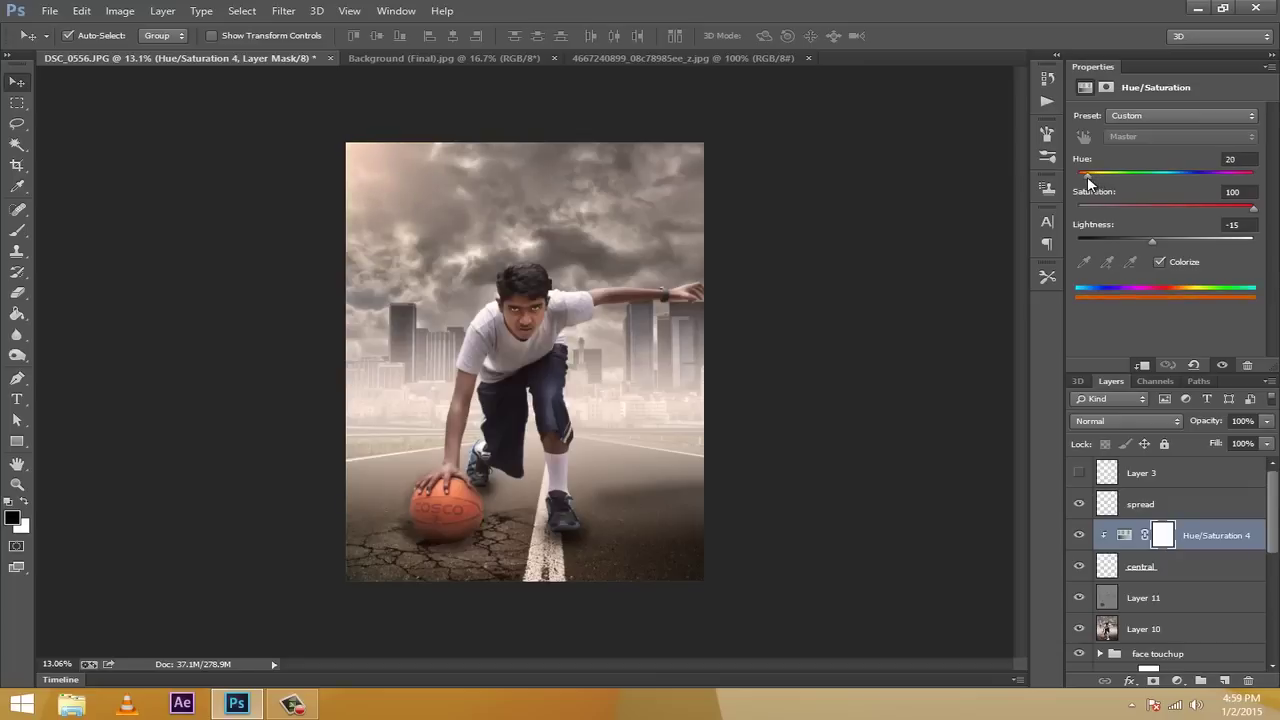
click(1144, 535)
Clip a Hue/Saturation adjustment to the spread layer with Colorize on, Hue 24, Saturation 100 and Lightness -5
click(1192, 505)
click(1177, 681)
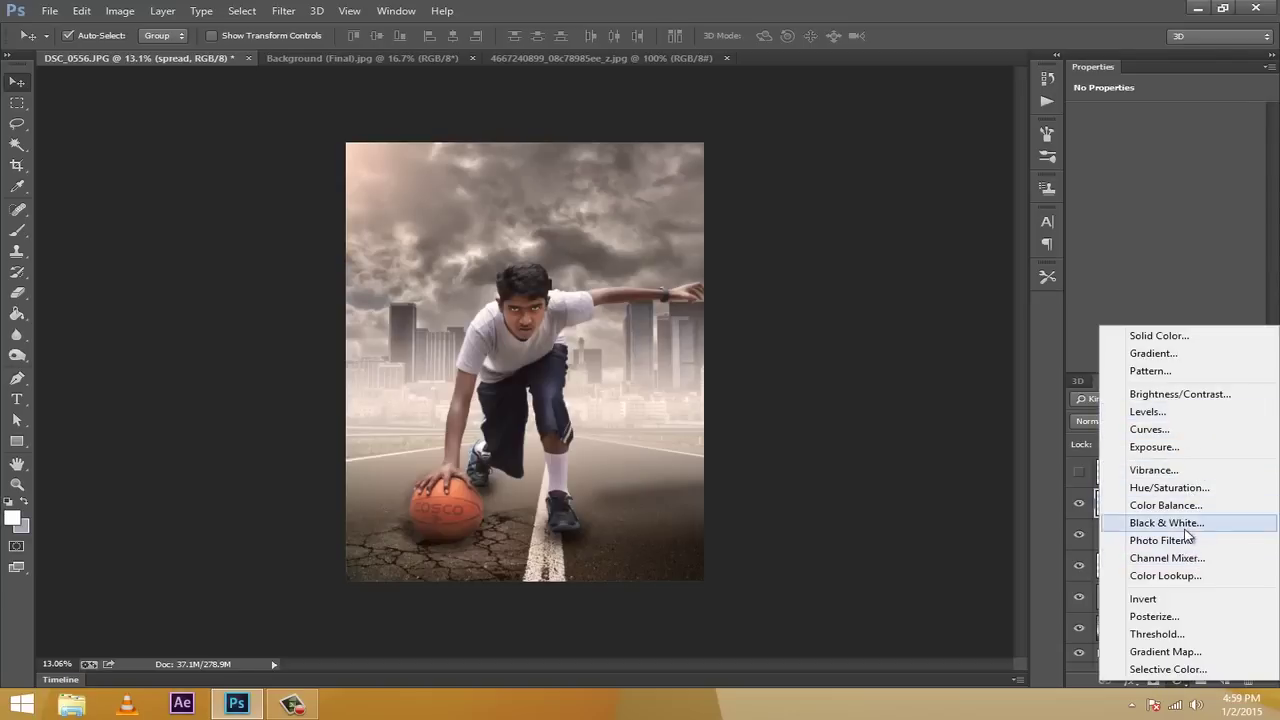
click(1172, 487)
click(1141, 365)
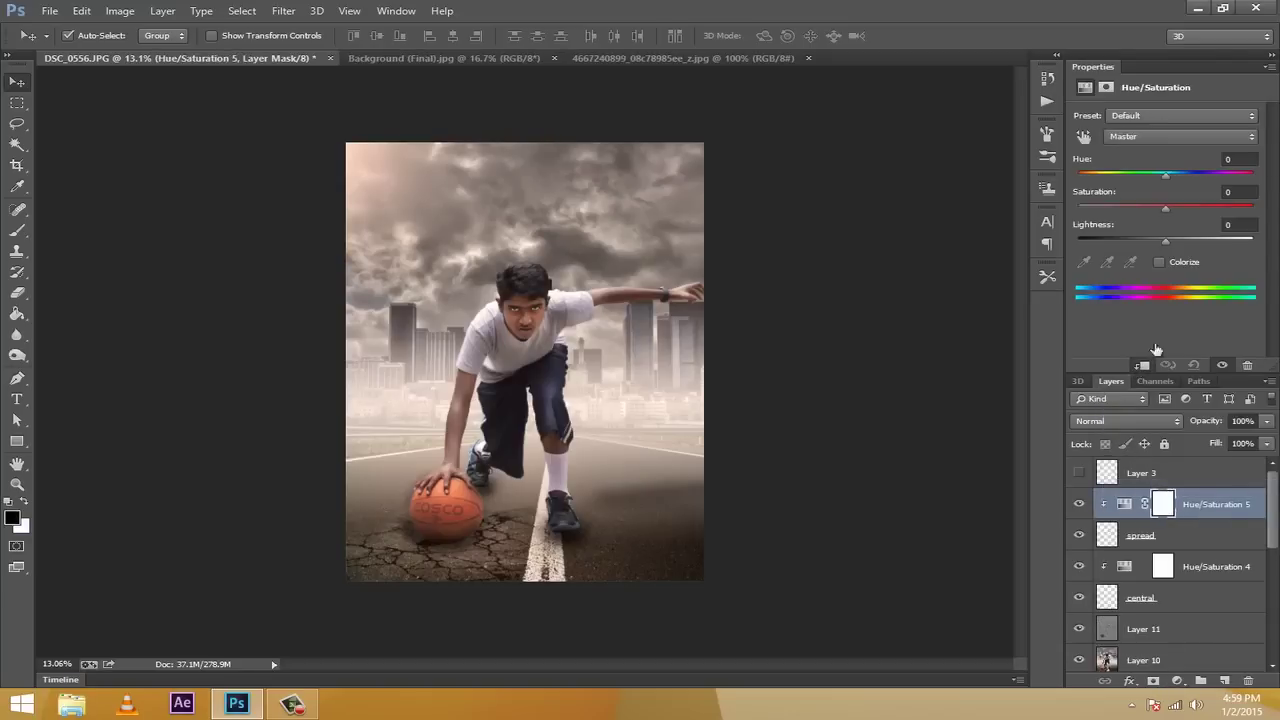
click(1159, 262)
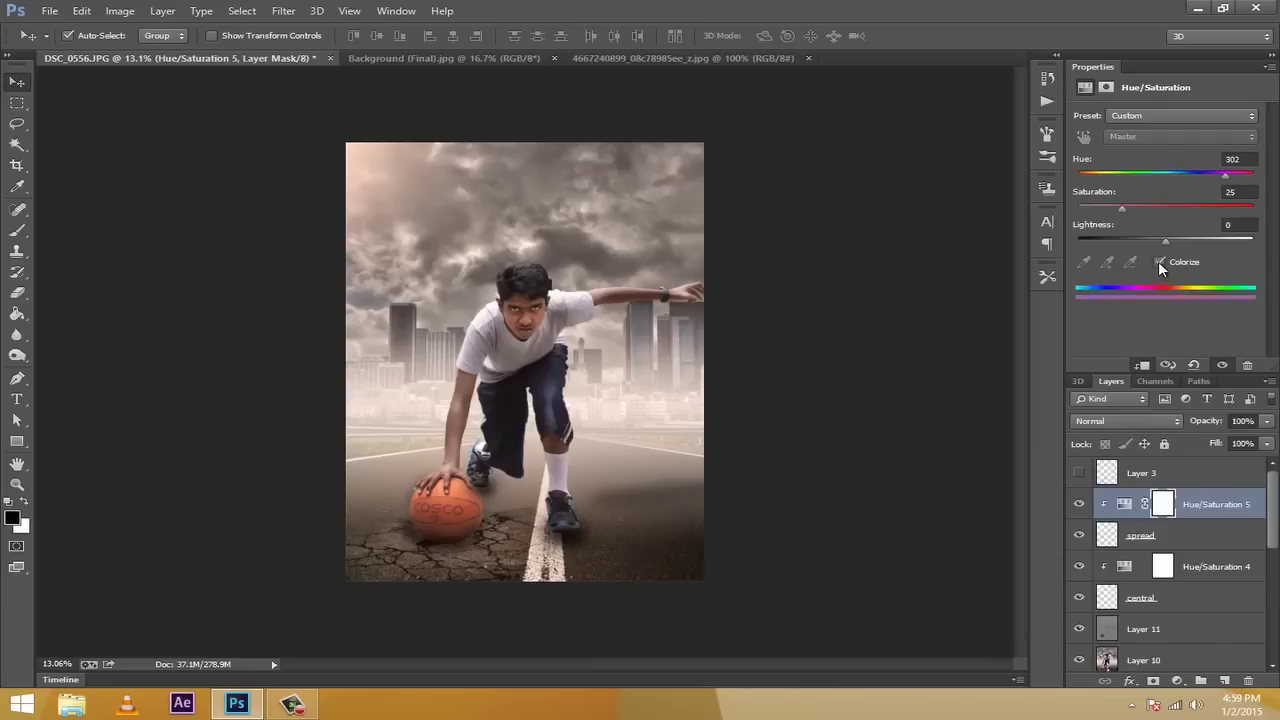
drag(1119, 209, 1262, 214)
drag(1166, 240, 1161, 243)
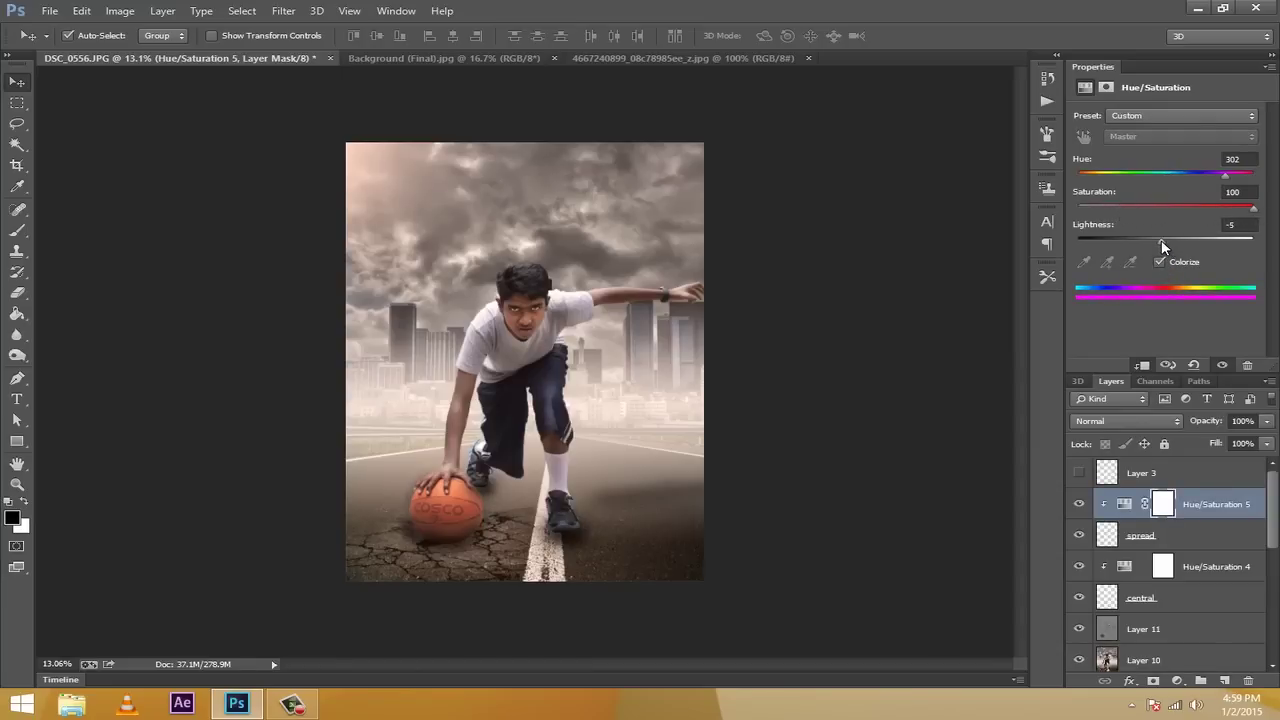
drag(1224, 174, 1088, 177)
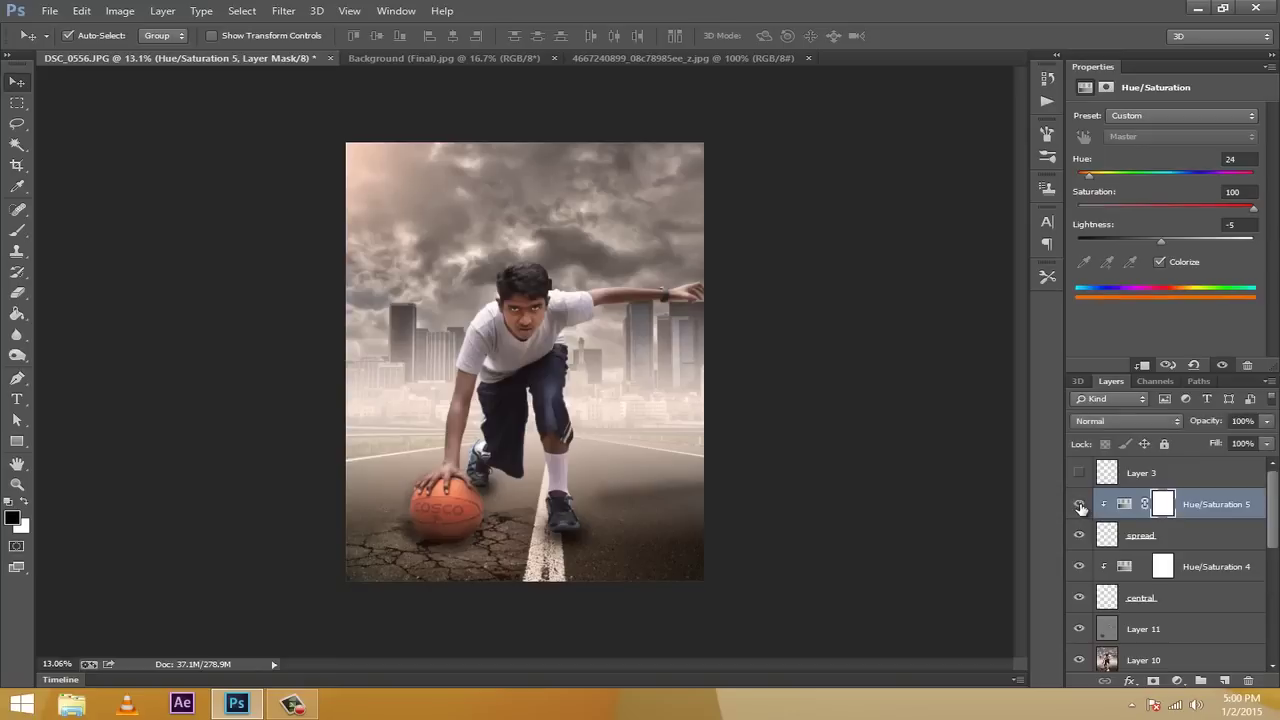
Try Lightness -54 on the spread glow's Hue/Saturation adjustment and compare the image with the adjustment hidden and shown
drag(1159, 241, 1116, 243)
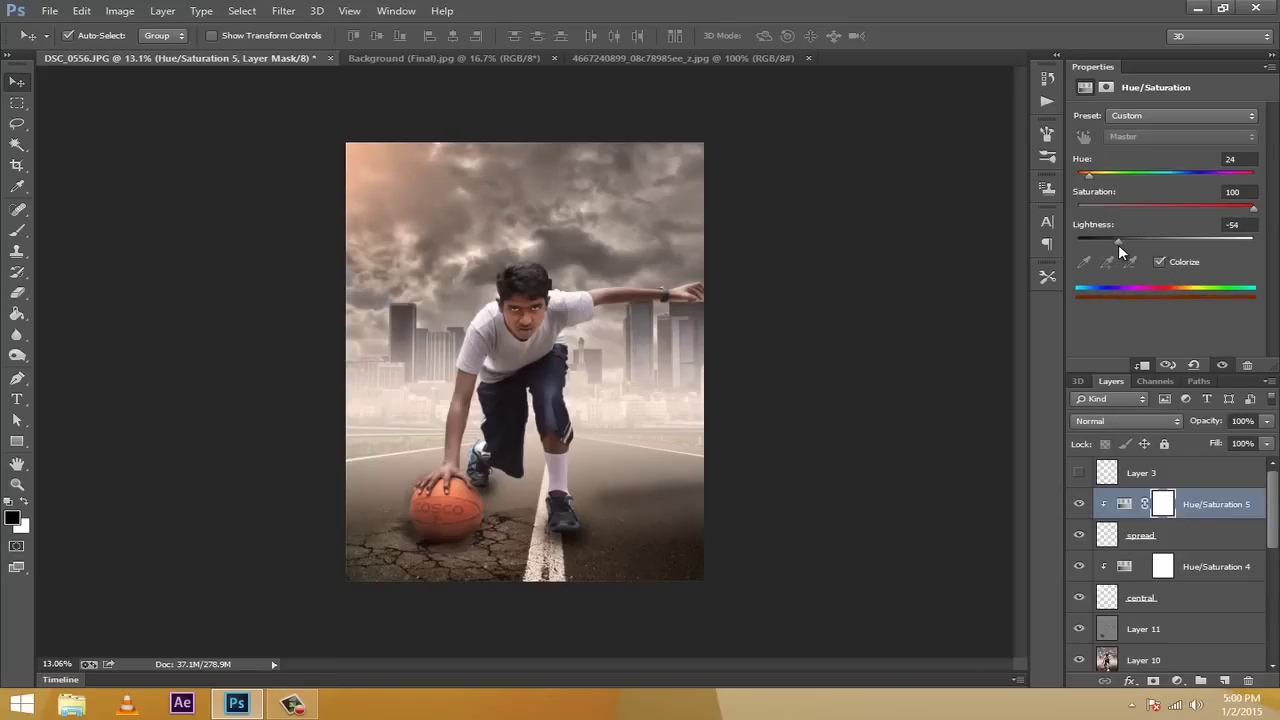
click(1081, 505)
click(1081, 505)
click(1081, 505)
click(1081, 505)
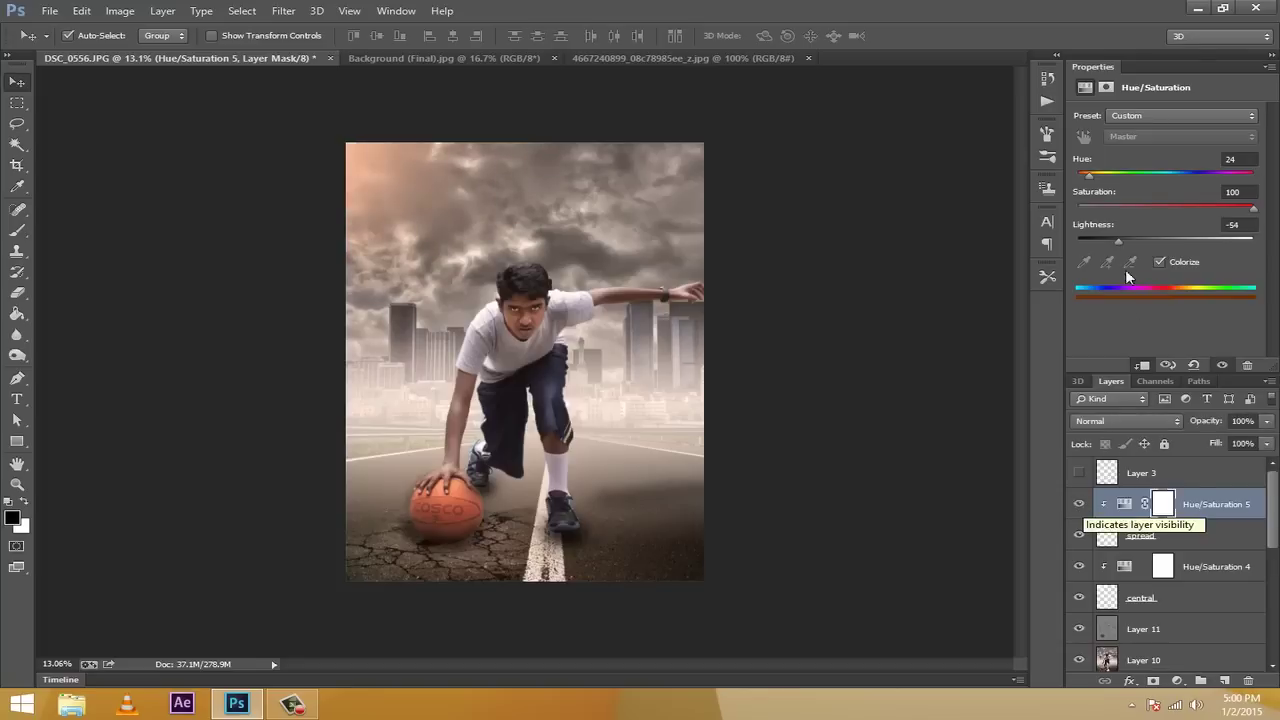
Raise the Lightness of the spread glow's Hue/Saturation adjustment to just below 0
drag(1121, 241, 1165, 240)
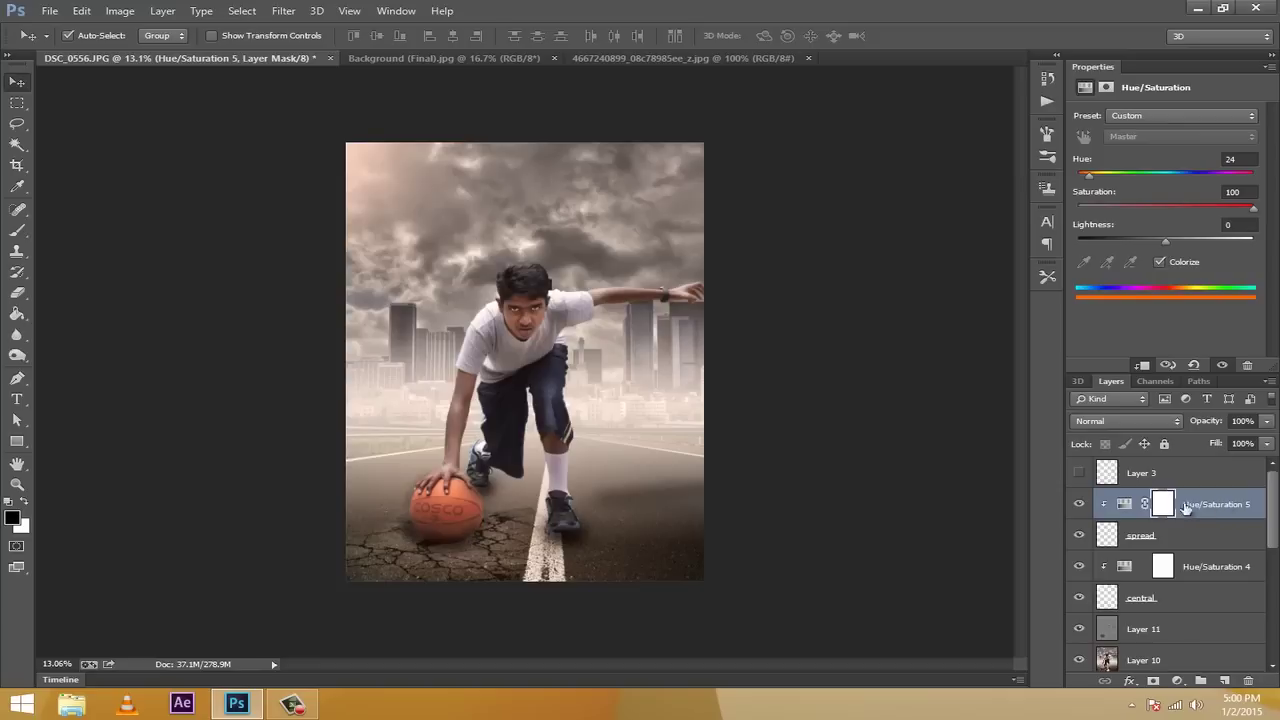
drag(1168, 241, 1163, 243)
Group the central and spread layers with their Hue/Saturation adjustments and name the group light
click(1227, 607)
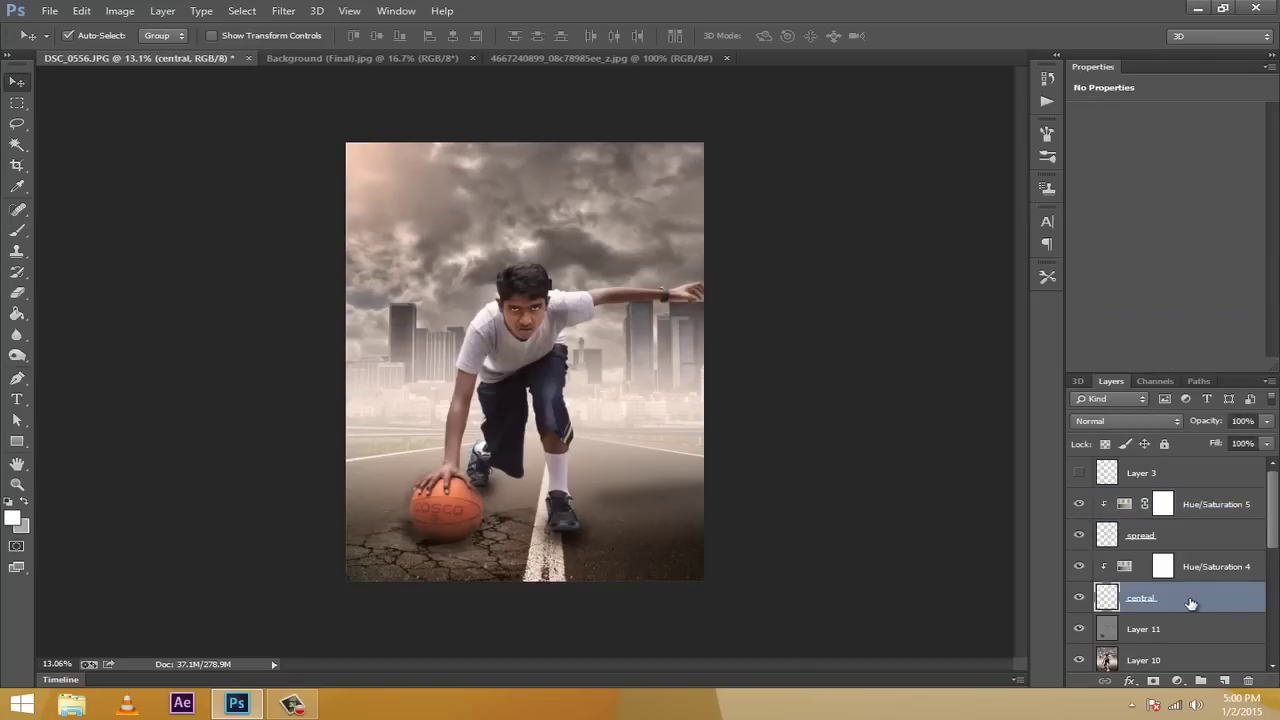
shift+click(1235, 507)
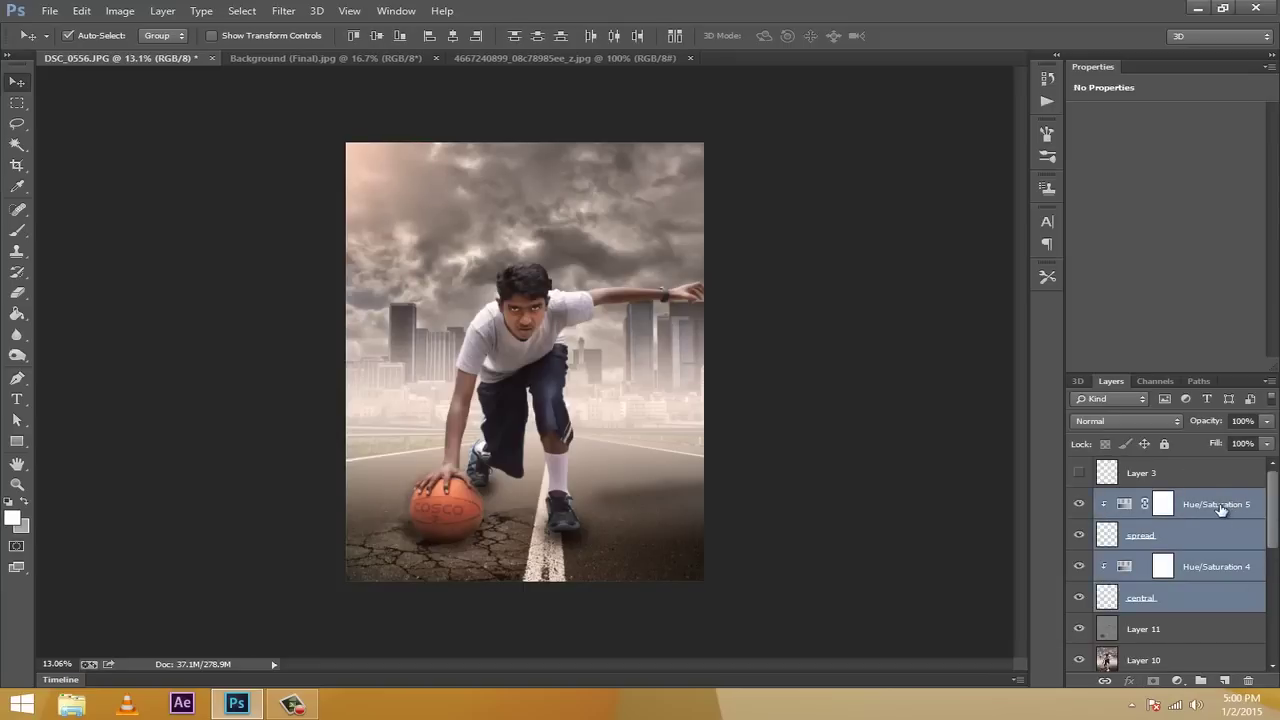
right_click(1215, 498)
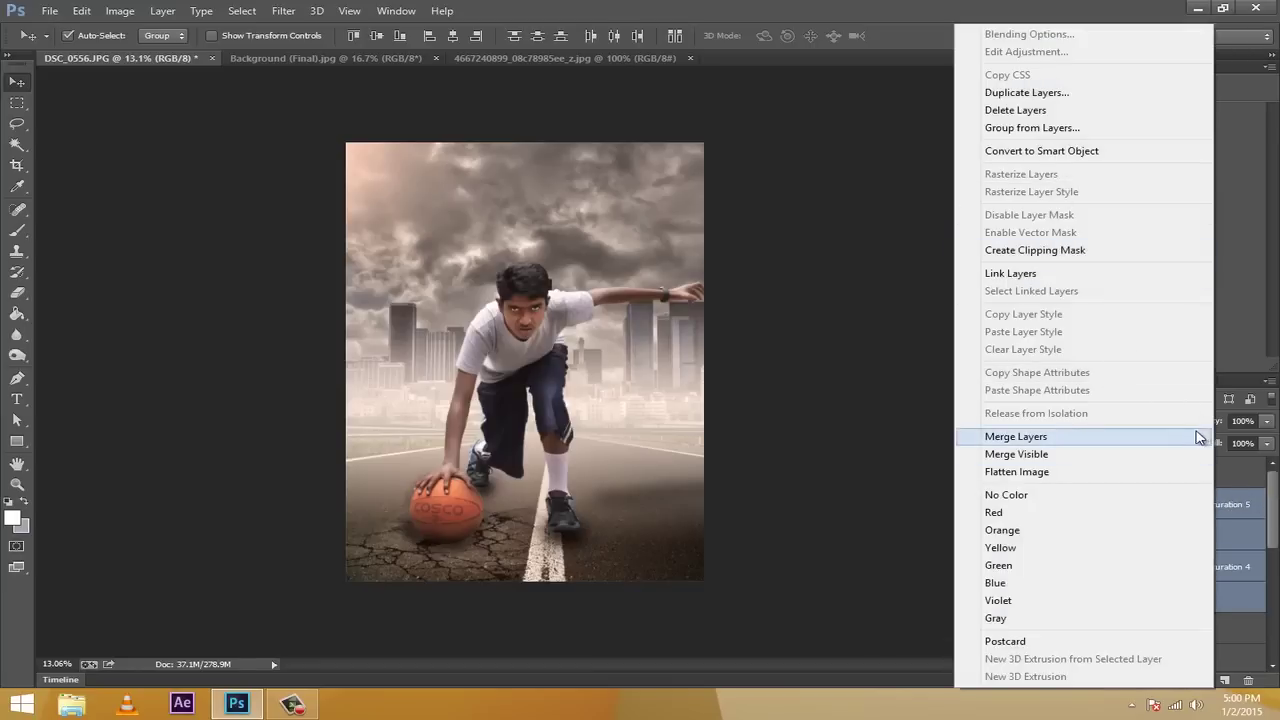
click(1270, 513)
key(ctrl+g)
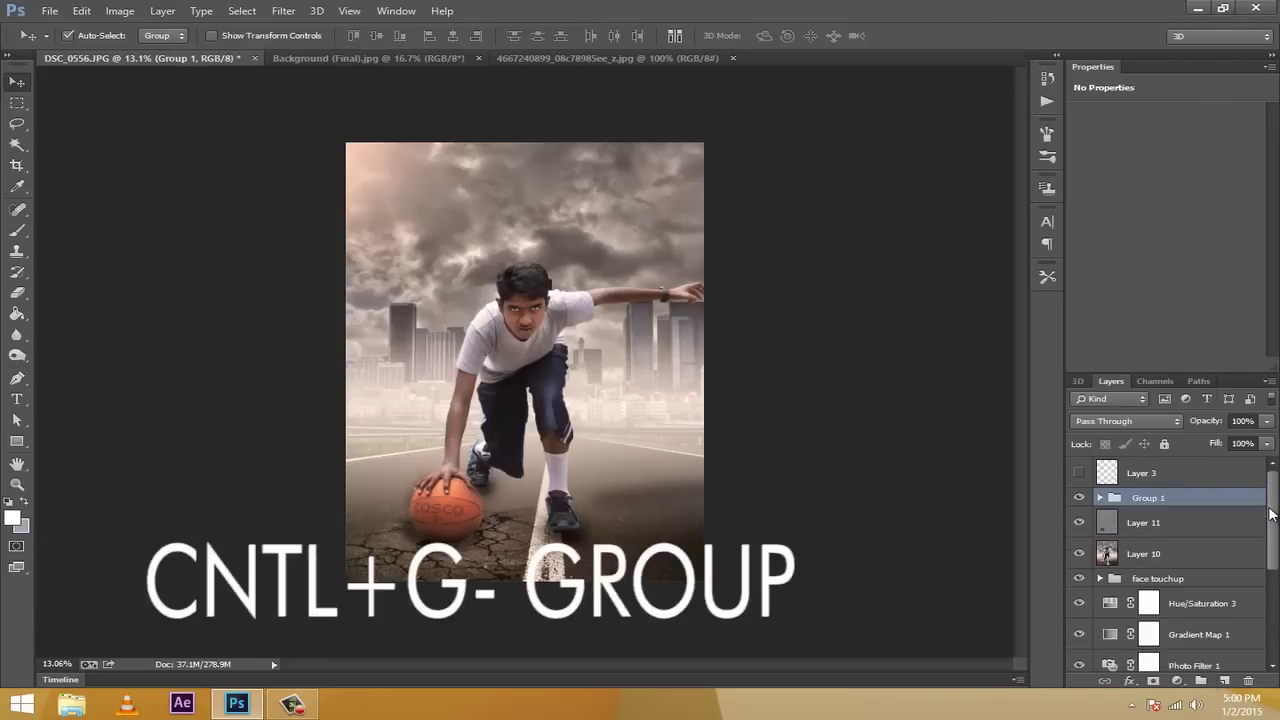
double_click(1152, 498)
text(light)
key(Return)
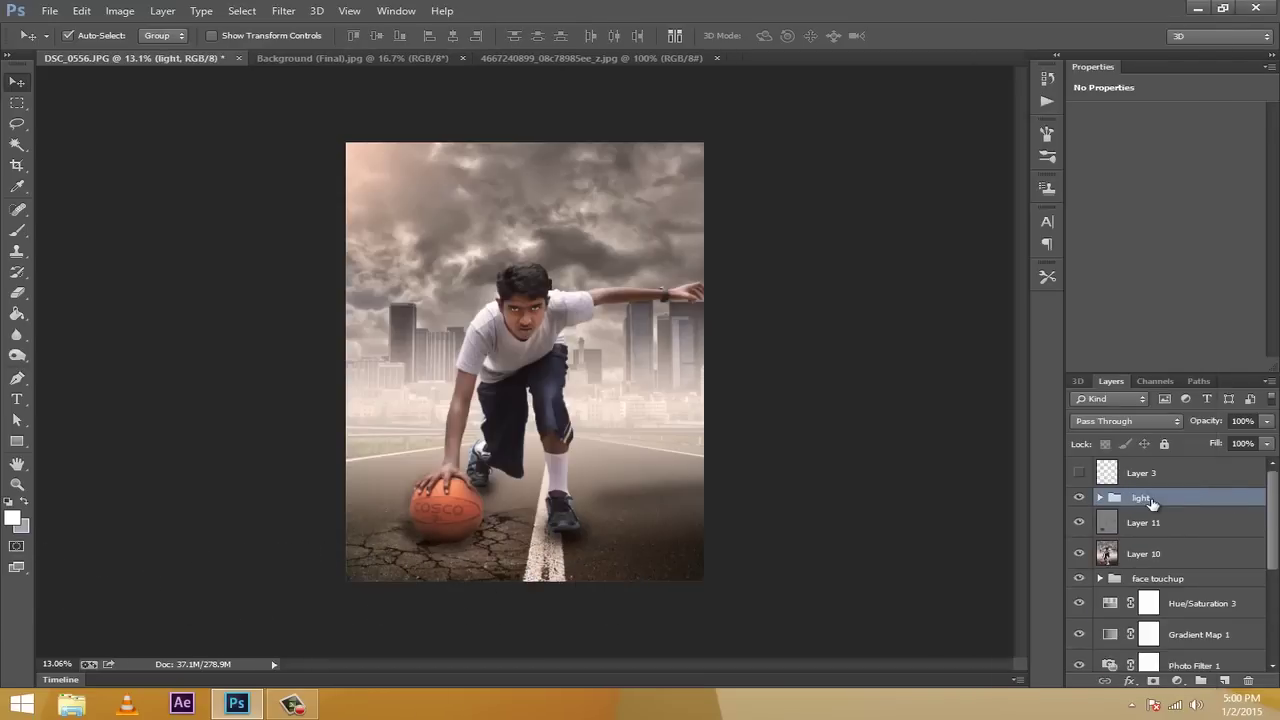
Compare the image with the light group hidden and shown
click(1079, 498)
click(1079, 498)
click(1079, 498)
click(1079, 498)
click(1079, 498)
click(1079, 498)
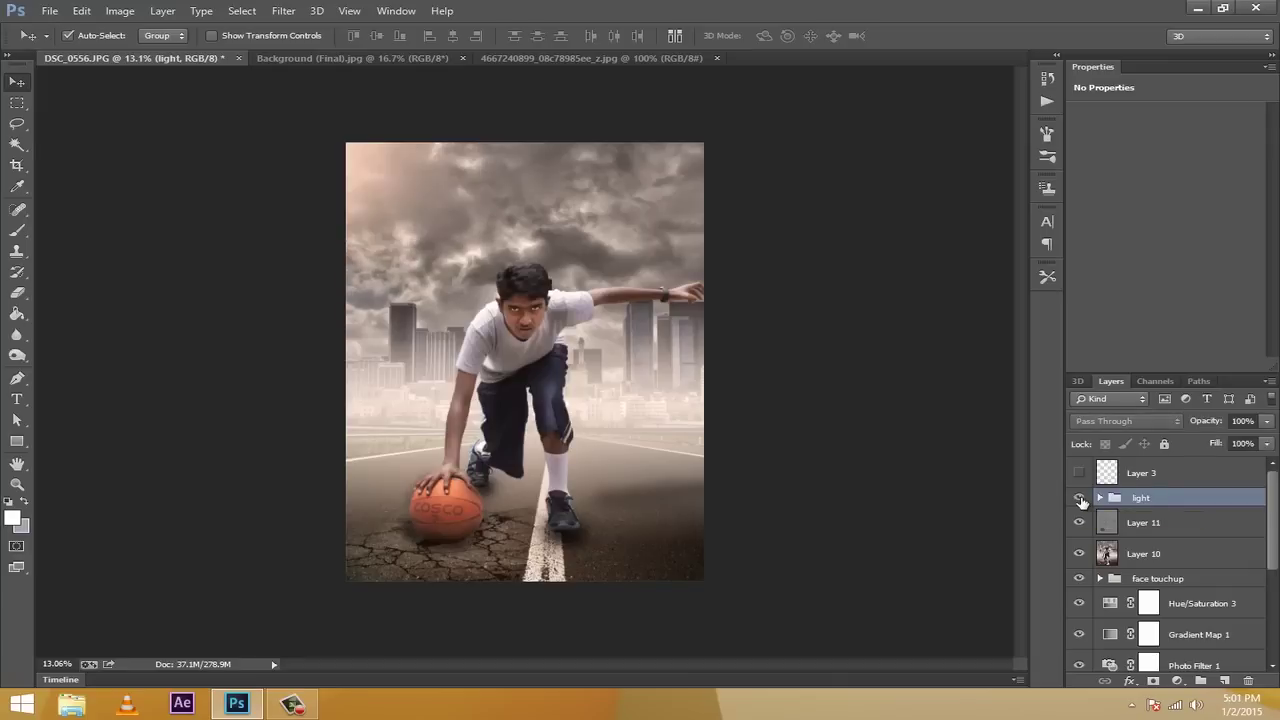
Stamp all visible layers into a new layer above the light group and apply a High Pass filter with a 25-pixel radius
double_click(1161, 497)
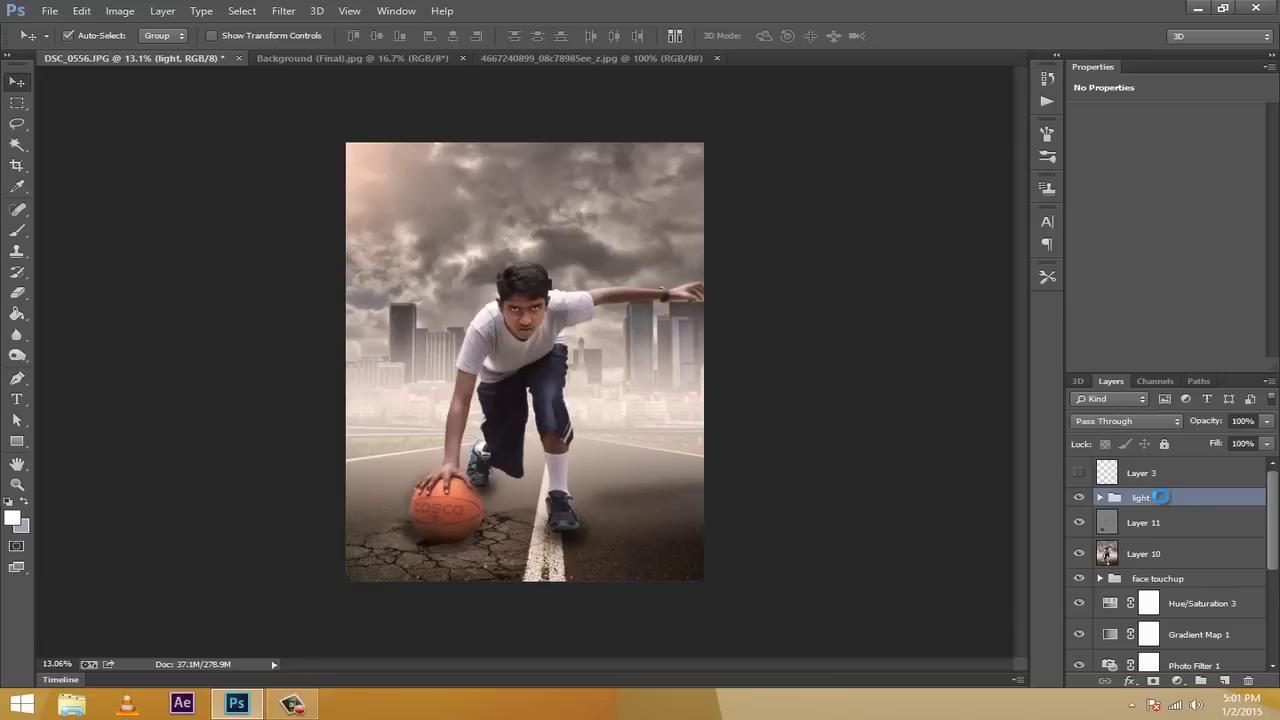
key(ctrl+shift+alt+e)
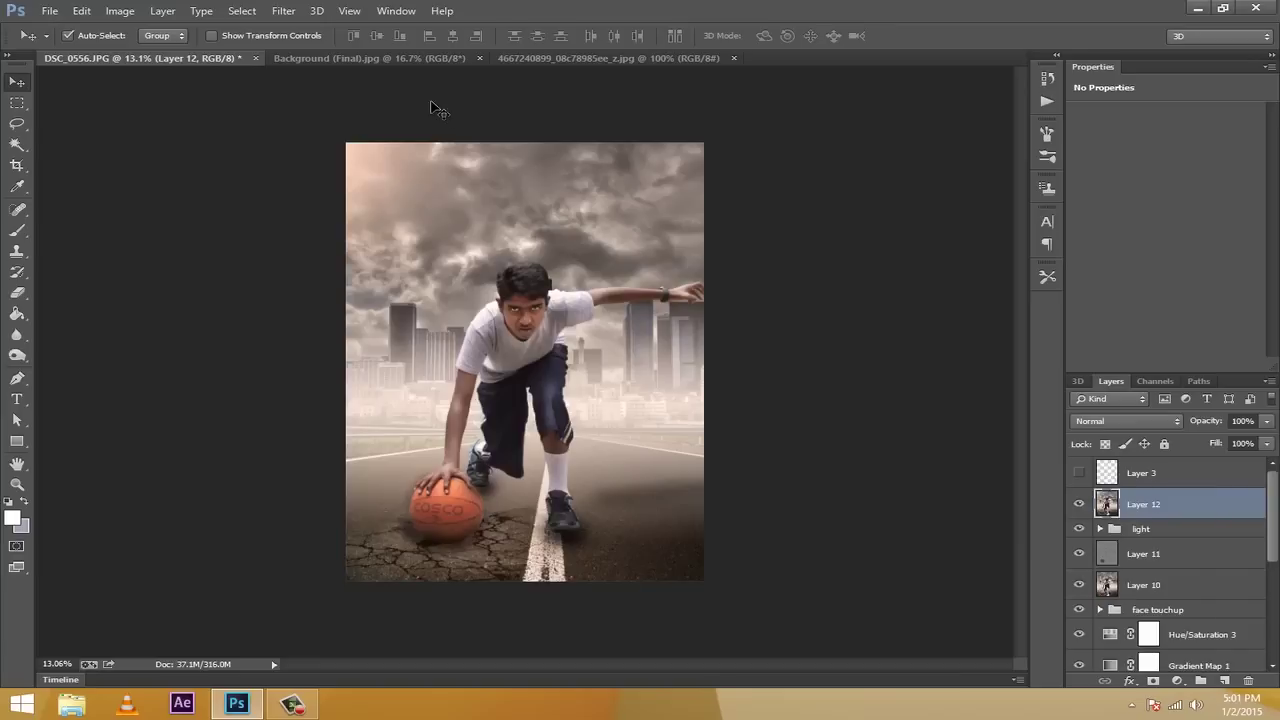
click(283, 11)
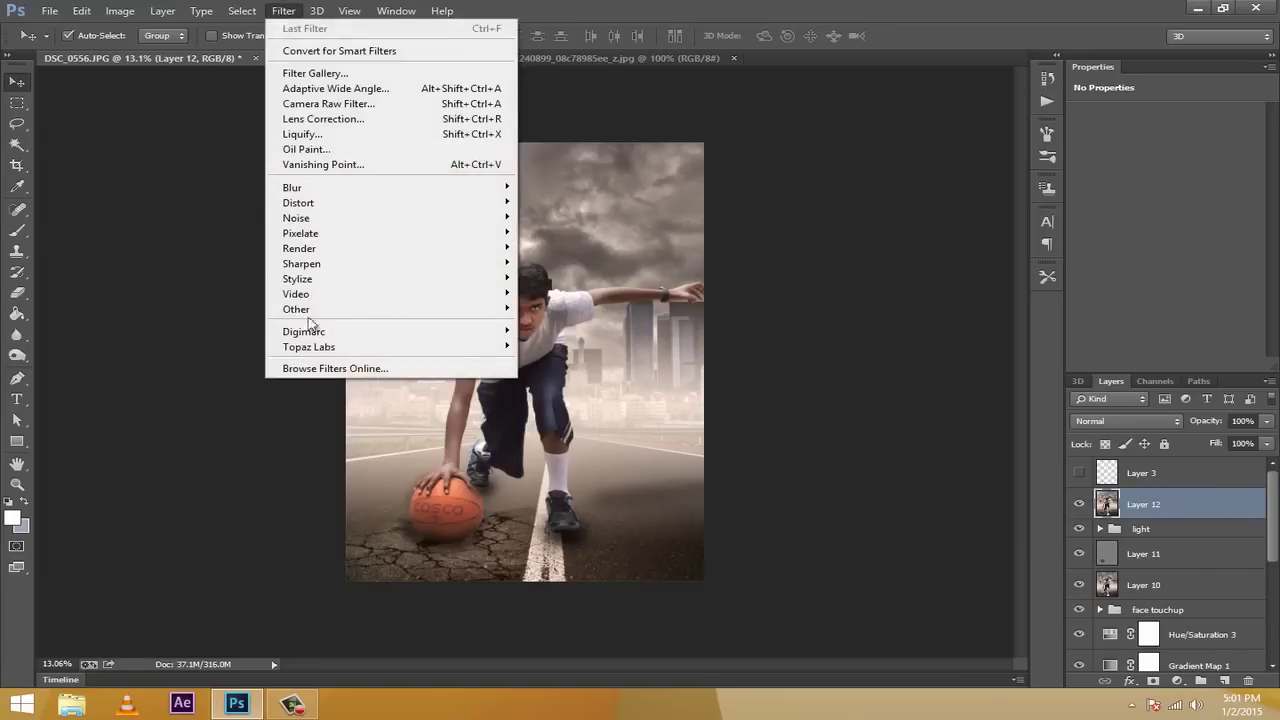
mouse_move(332, 348)
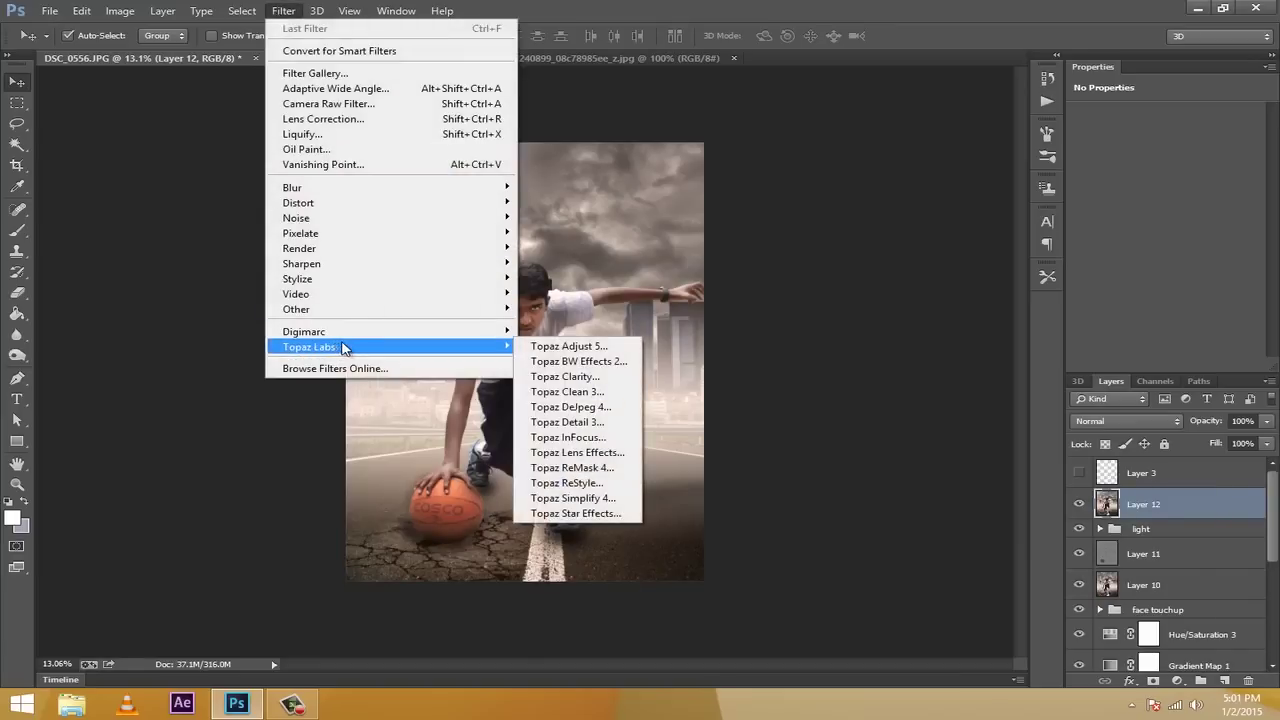
mouse_move(342, 314)
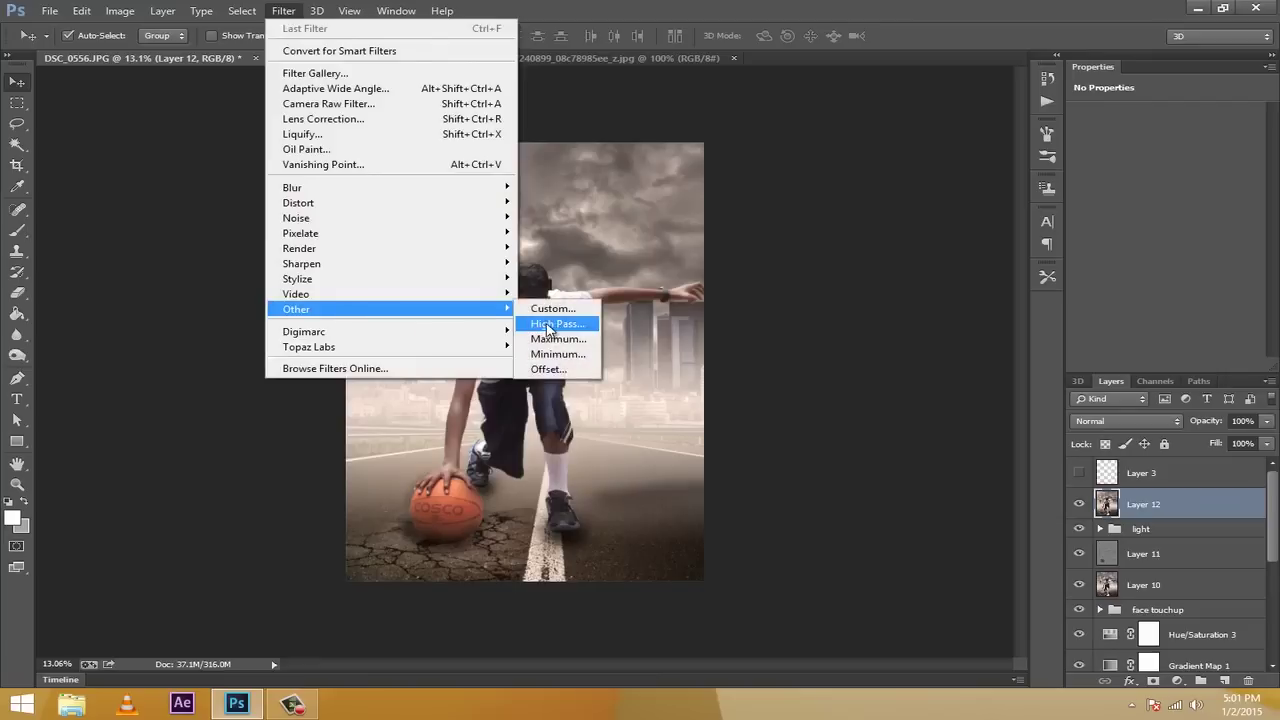
click(547, 326)
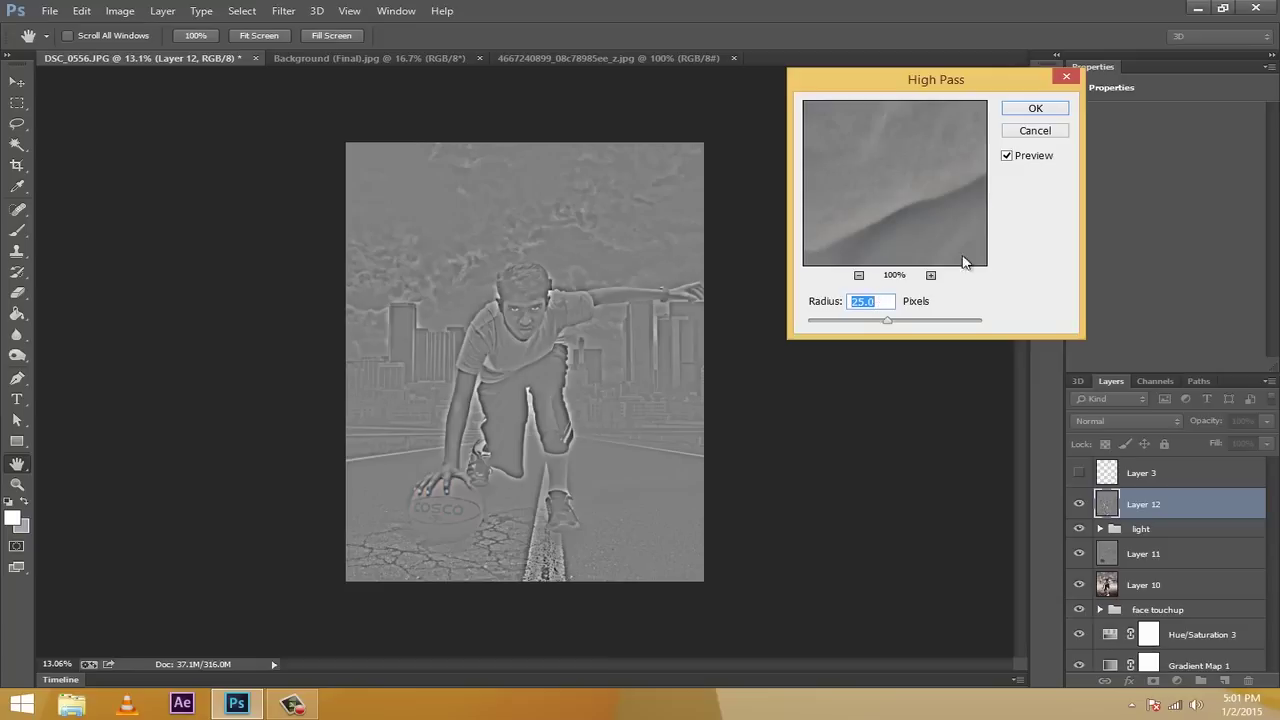
click(1036, 112)
click(1036, 110)
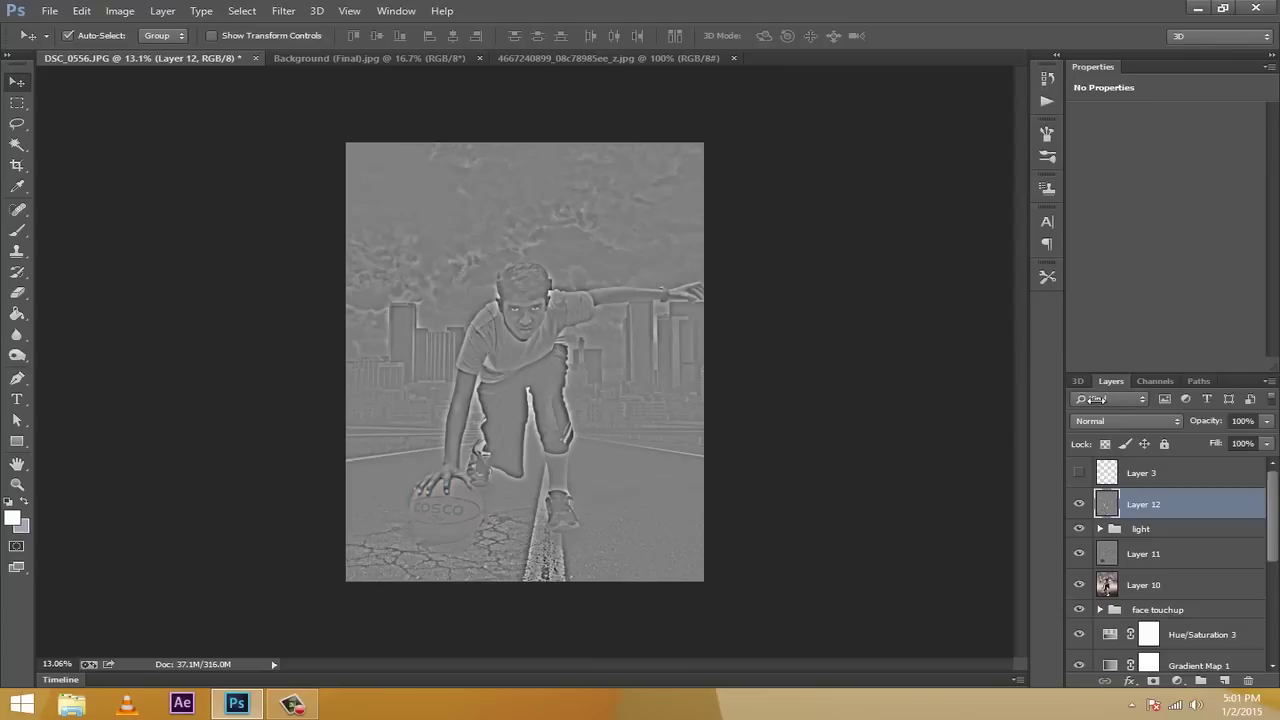
Set the High Pass layer's blend mode to Soft Light and compare the image with the layer hidden and shown
click(1155, 421)
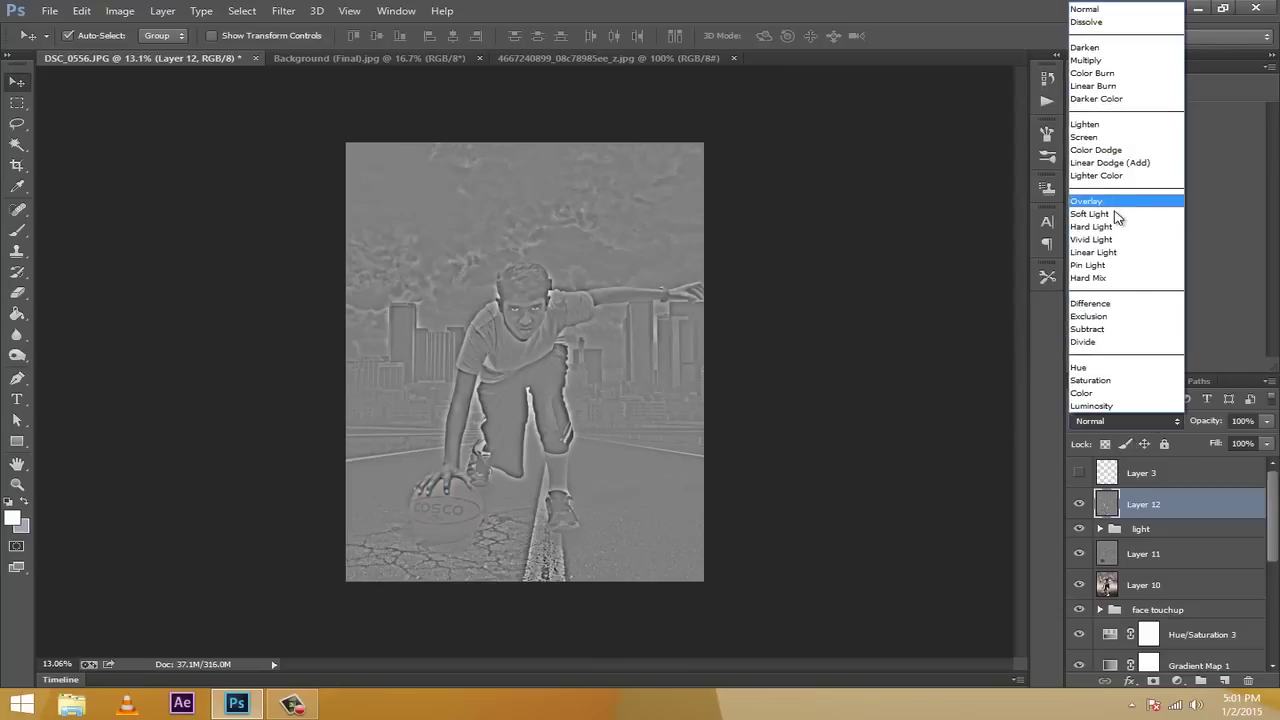
click(1118, 209)
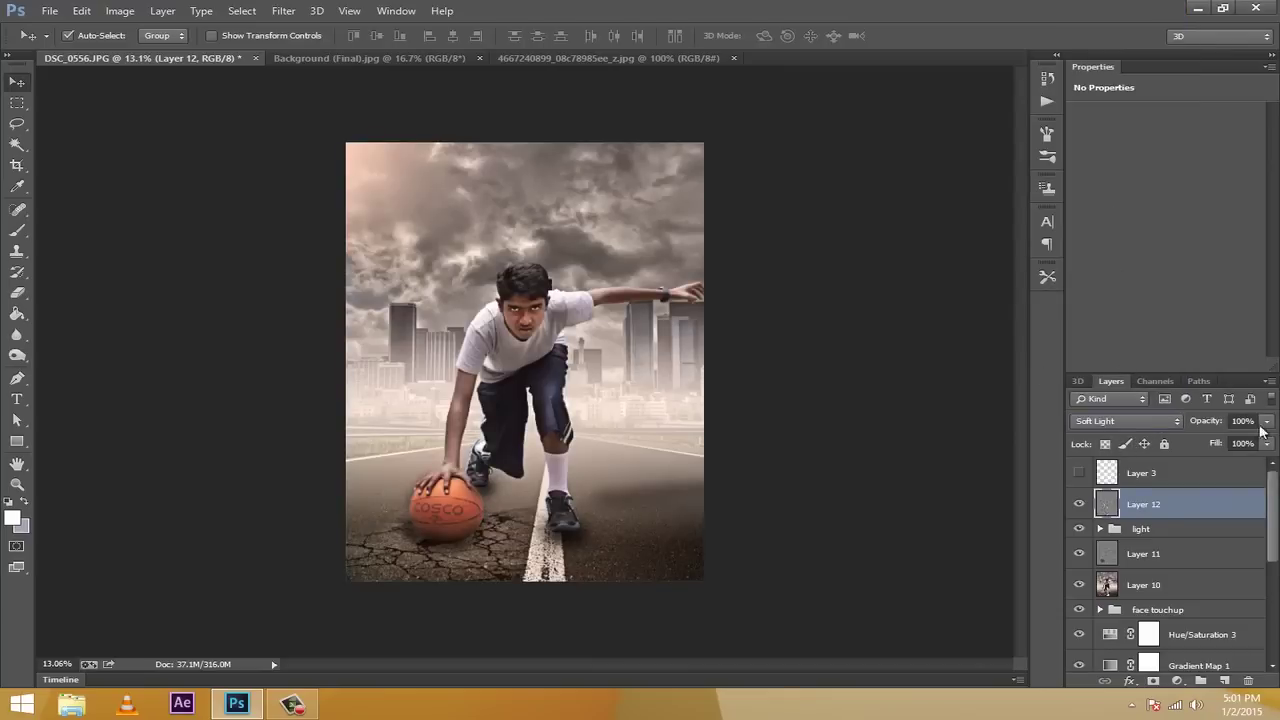
click(1079, 504)
click(1079, 504)
click(1080, 505)
click(1080, 505)
click(1080, 505)
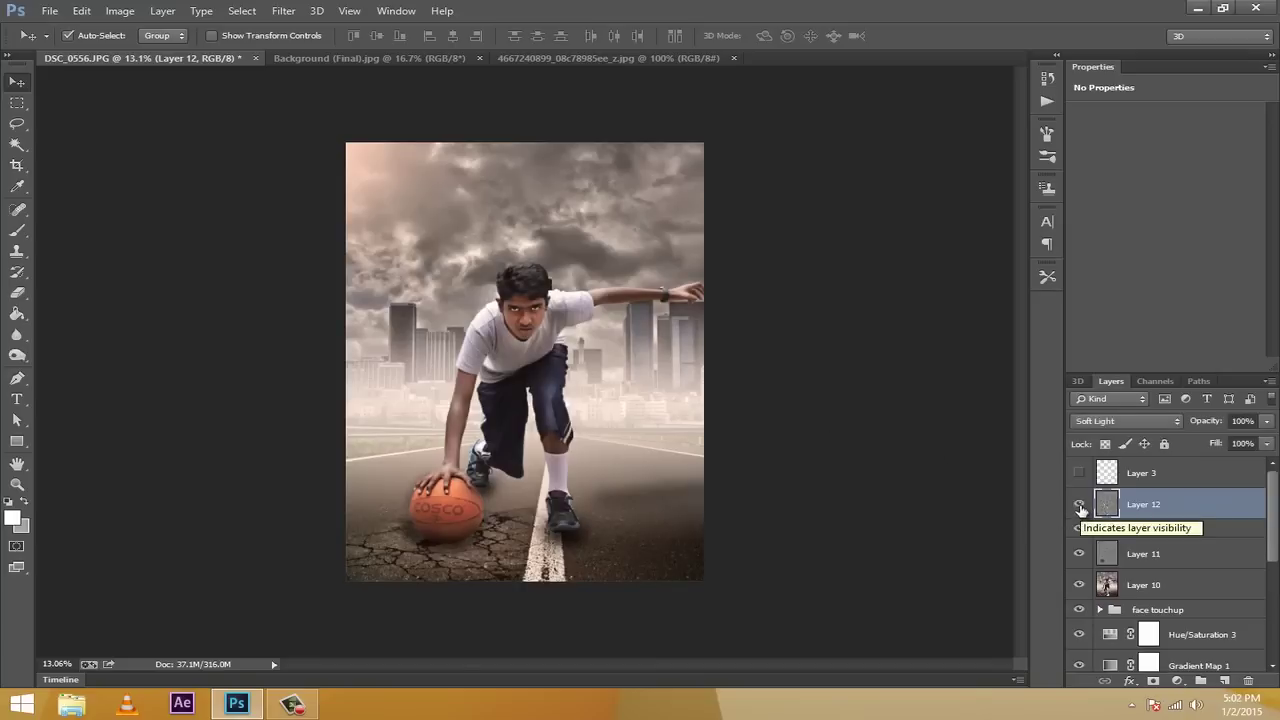
Try the High Pass layer in Overlay and Hard Light modes with opacity at 80% and fill at 49%
click(1122, 421)
click(1089, 203)
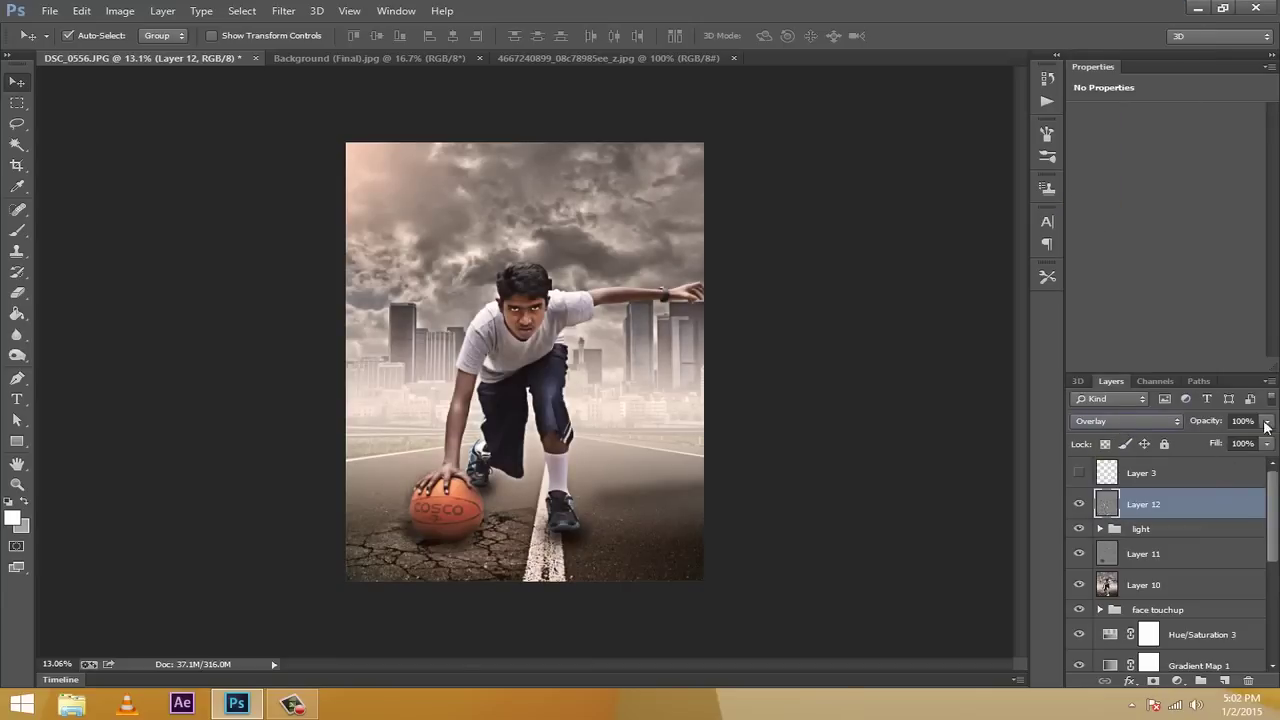
drag(1266, 447, 1222, 466)
drag(1266, 421, 1250, 450)
click(1125, 423)
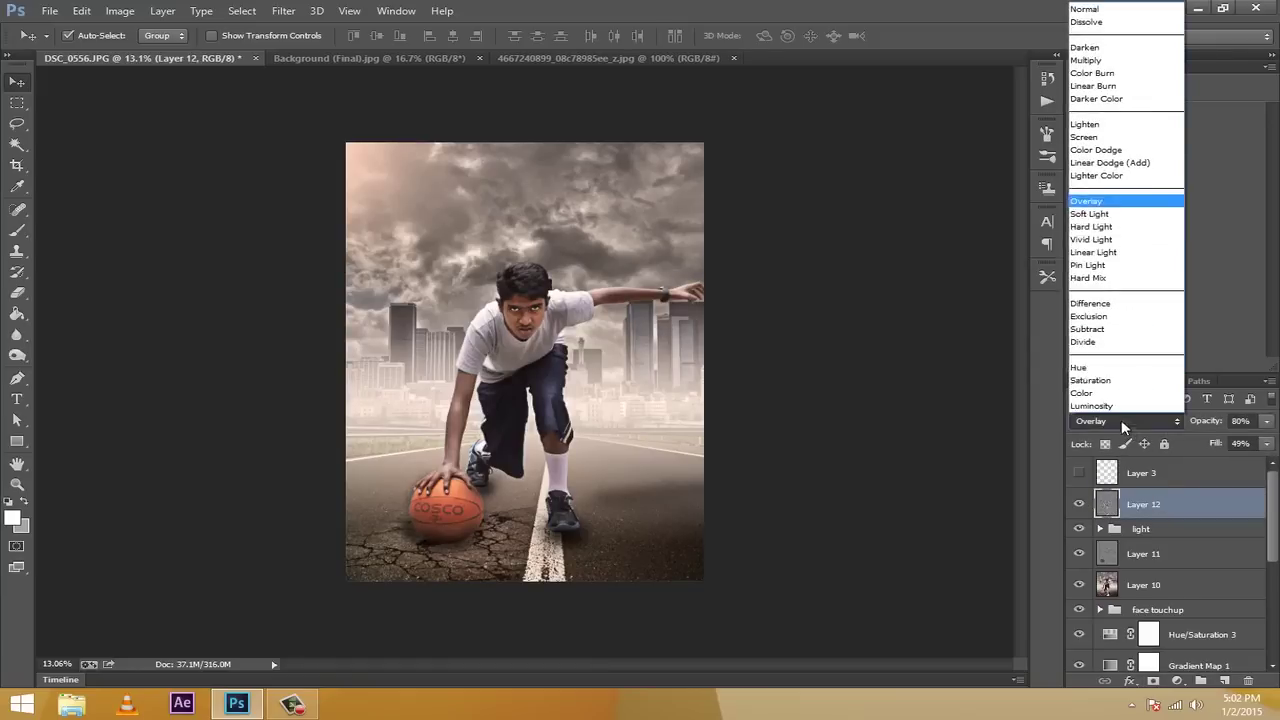
click(1116, 228)
Set the High Pass layer to Soft Light with 100% opacity and fill, and toggle its visibility to check the sharpening
click(1109, 413)
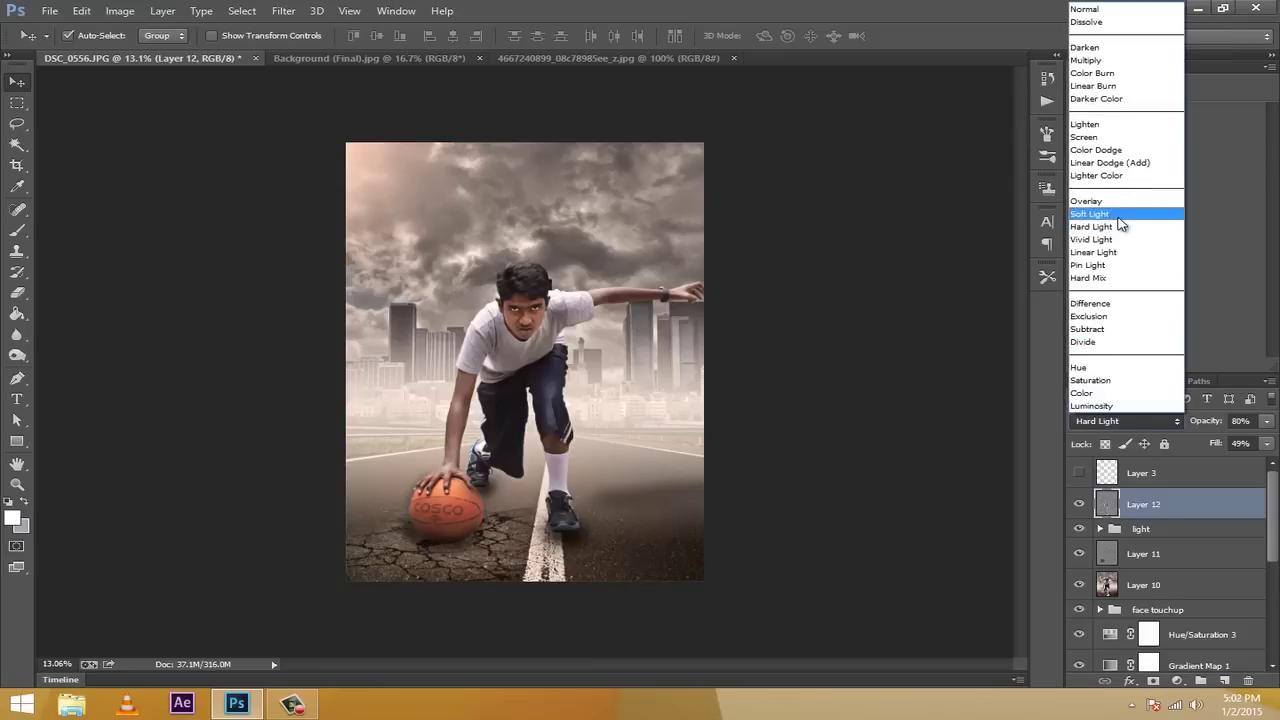
click(1115, 214)
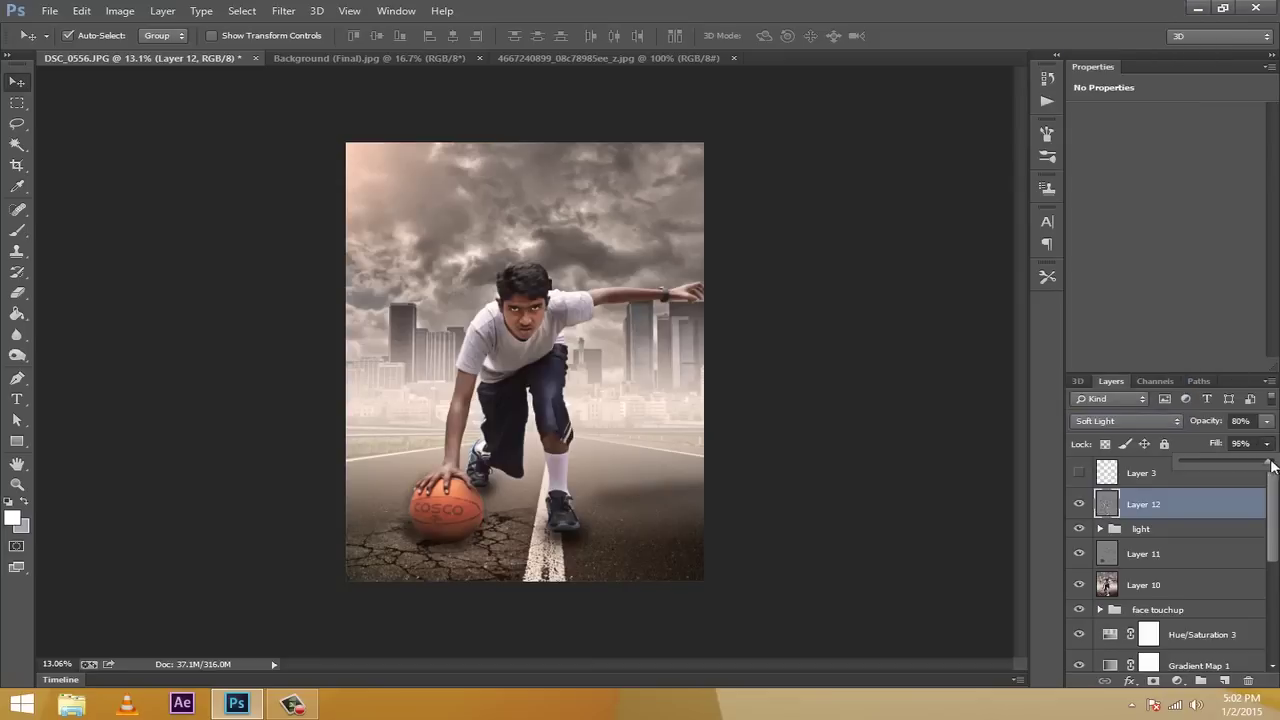
mouse_move(1266, 449)
mouse_down()
mouse_move(1251, 453)
mouse_move(1278, 446)
mouse_up()
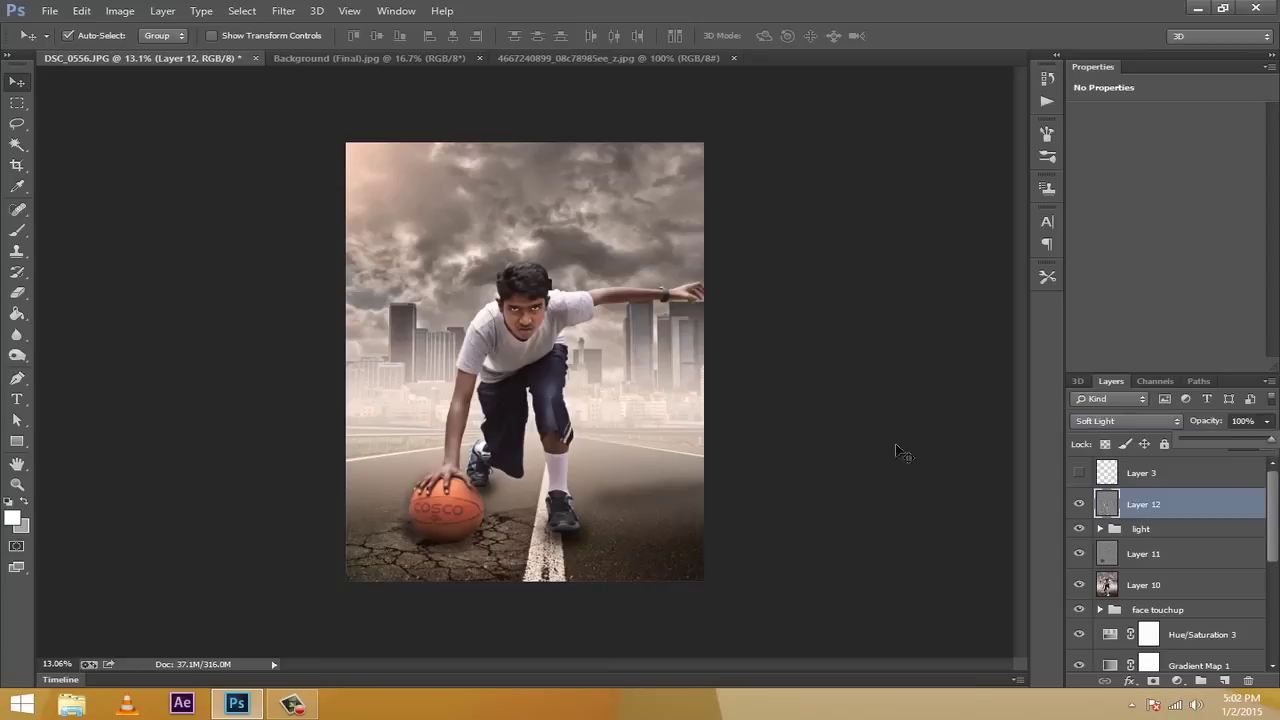
click(886, 449)
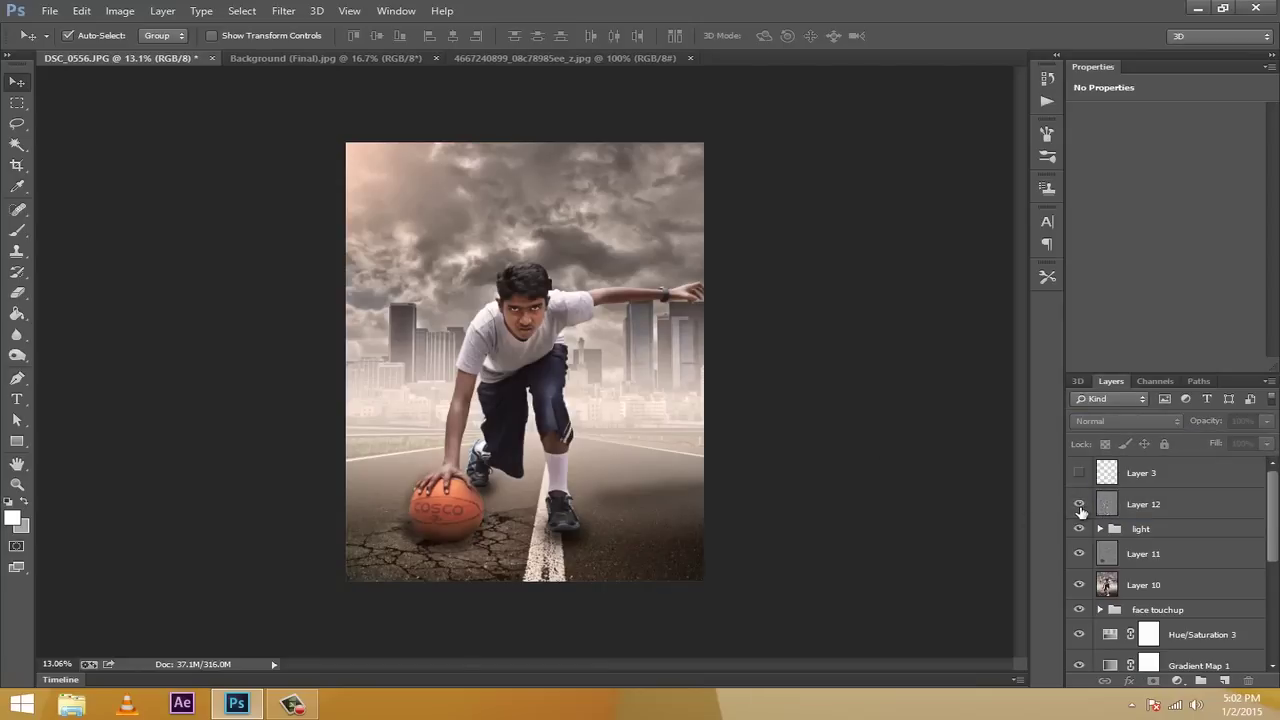
click(1080, 507)
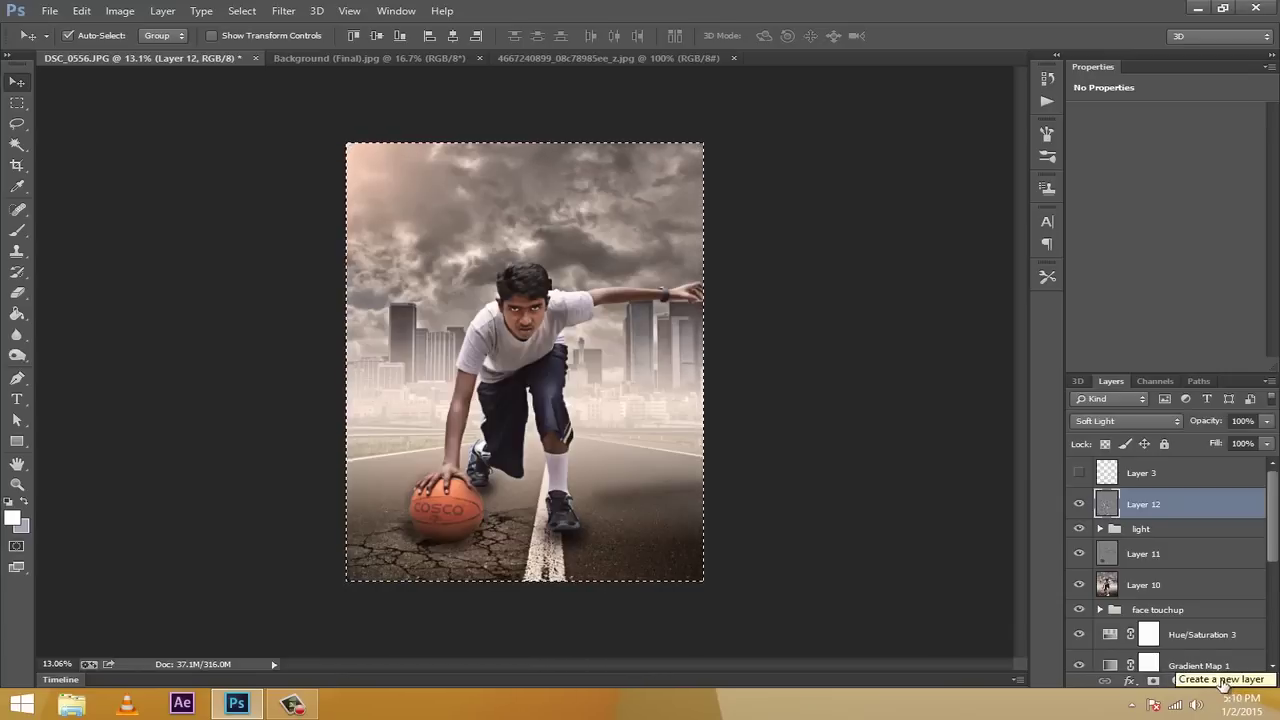
Stamp all visible layers into a new layer above the High Pass layer
click(1225, 683)
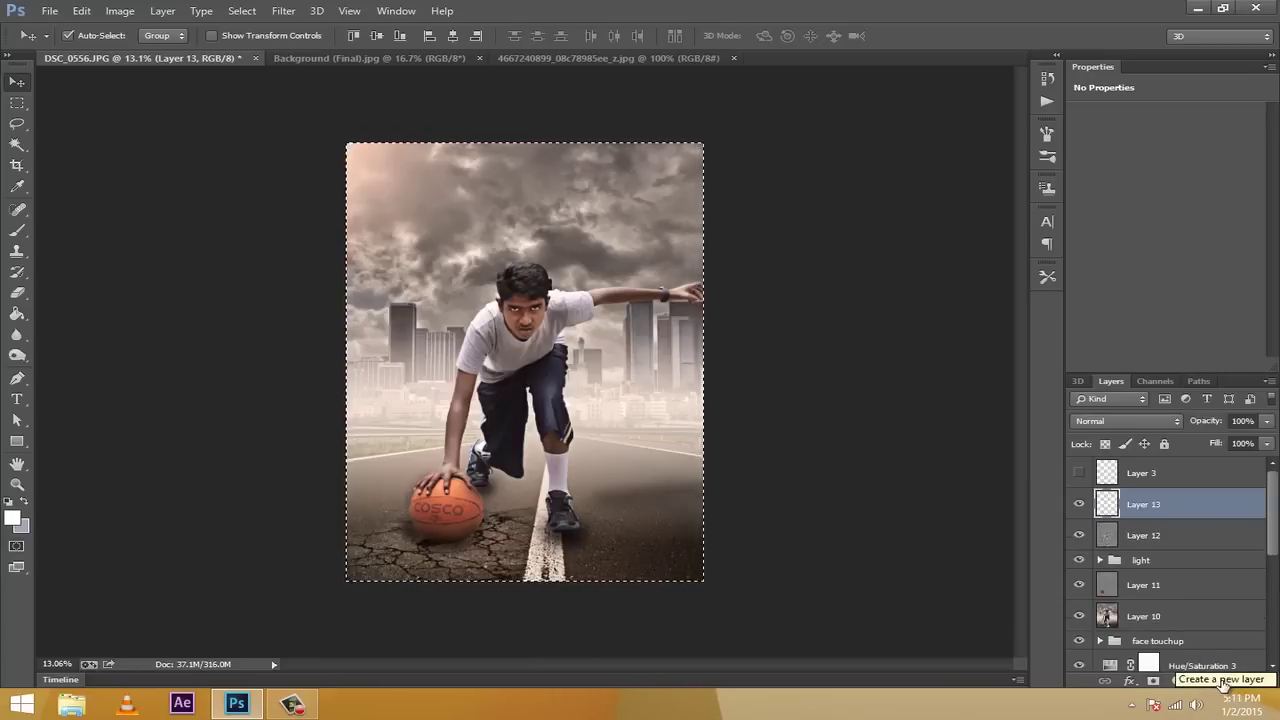
key(ctrl+shift+alt+e)
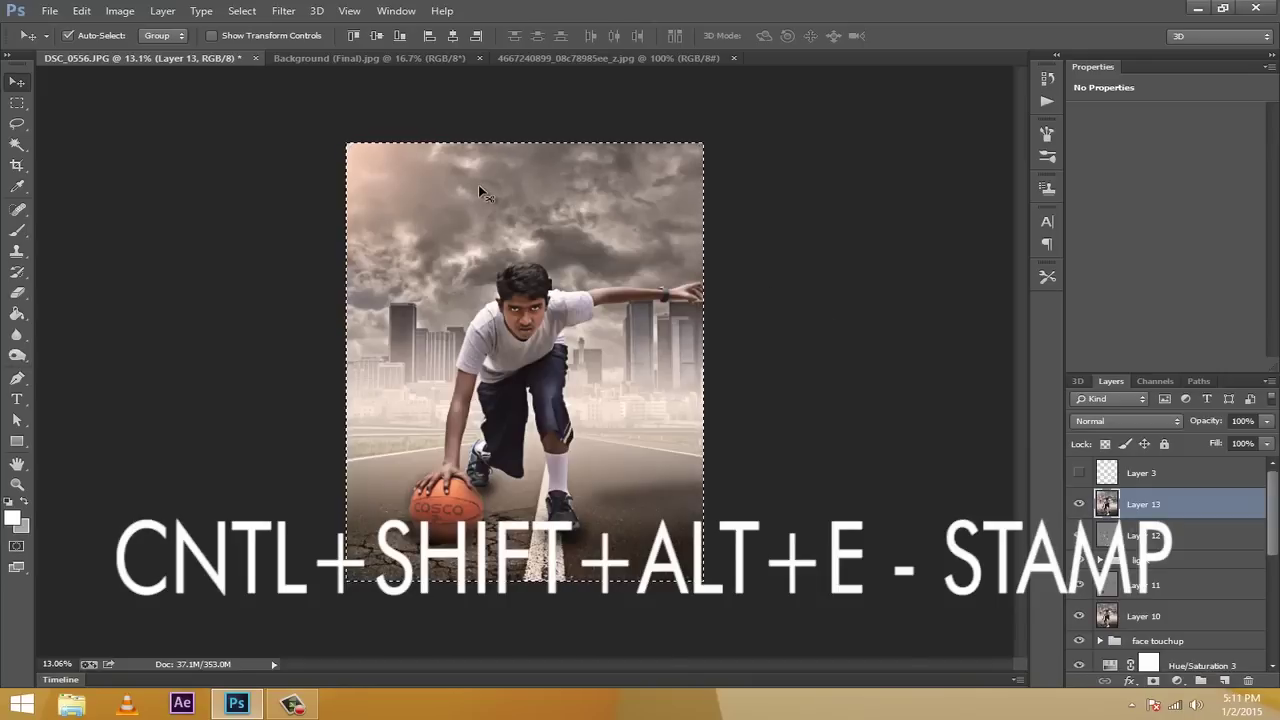
Try a 50-300mm Zoom Lens Flare at 100% brightness in the upper-left corner of the stamped layer
click(283, 11)
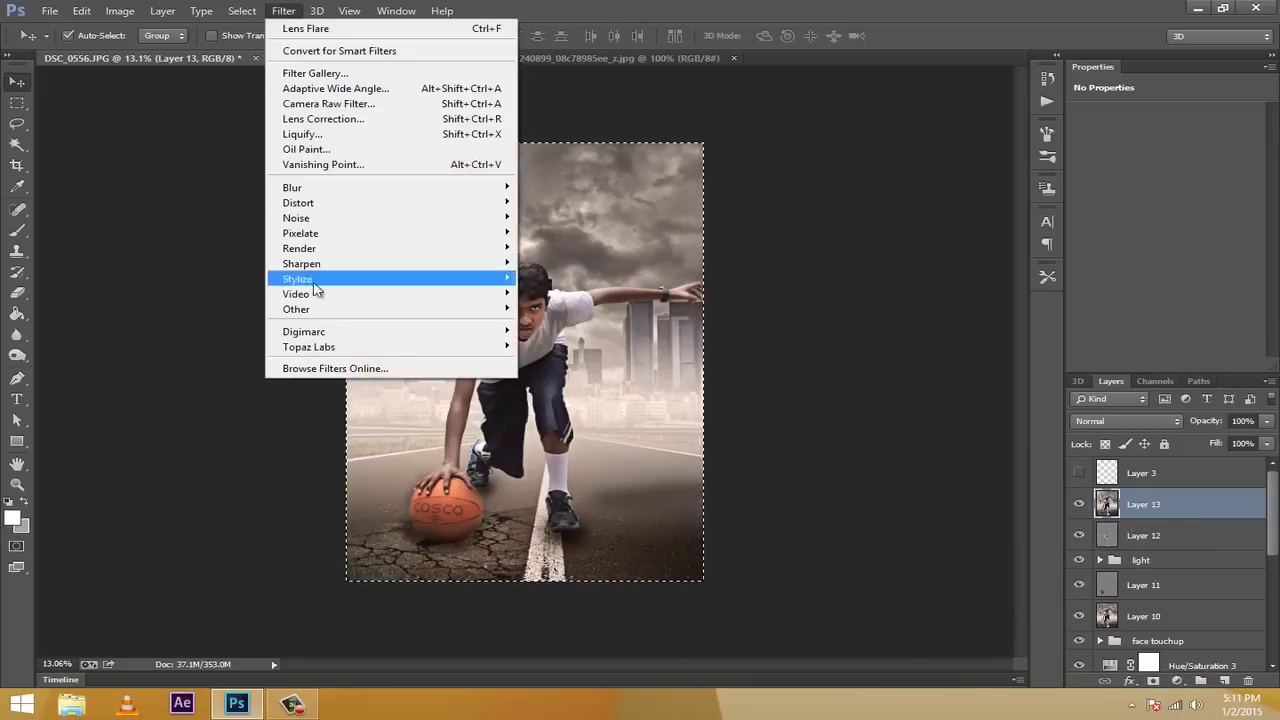
mouse_move(316, 316)
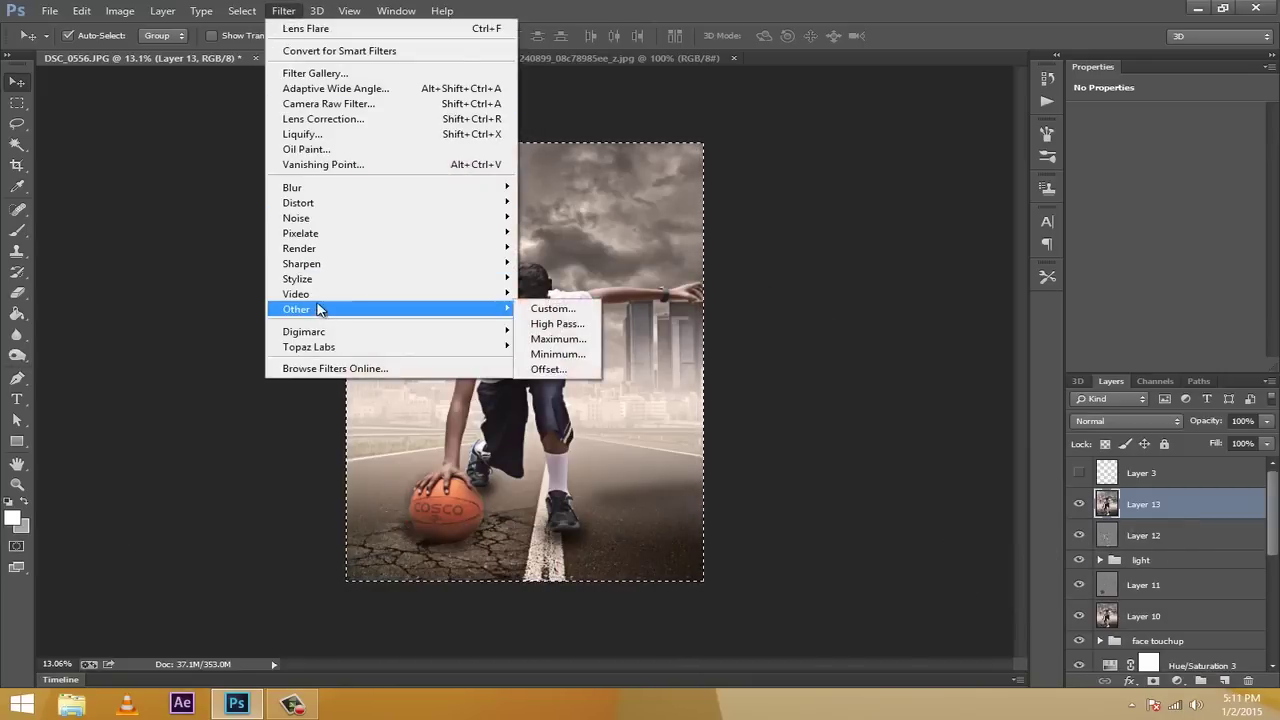
mouse_move(334, 251)
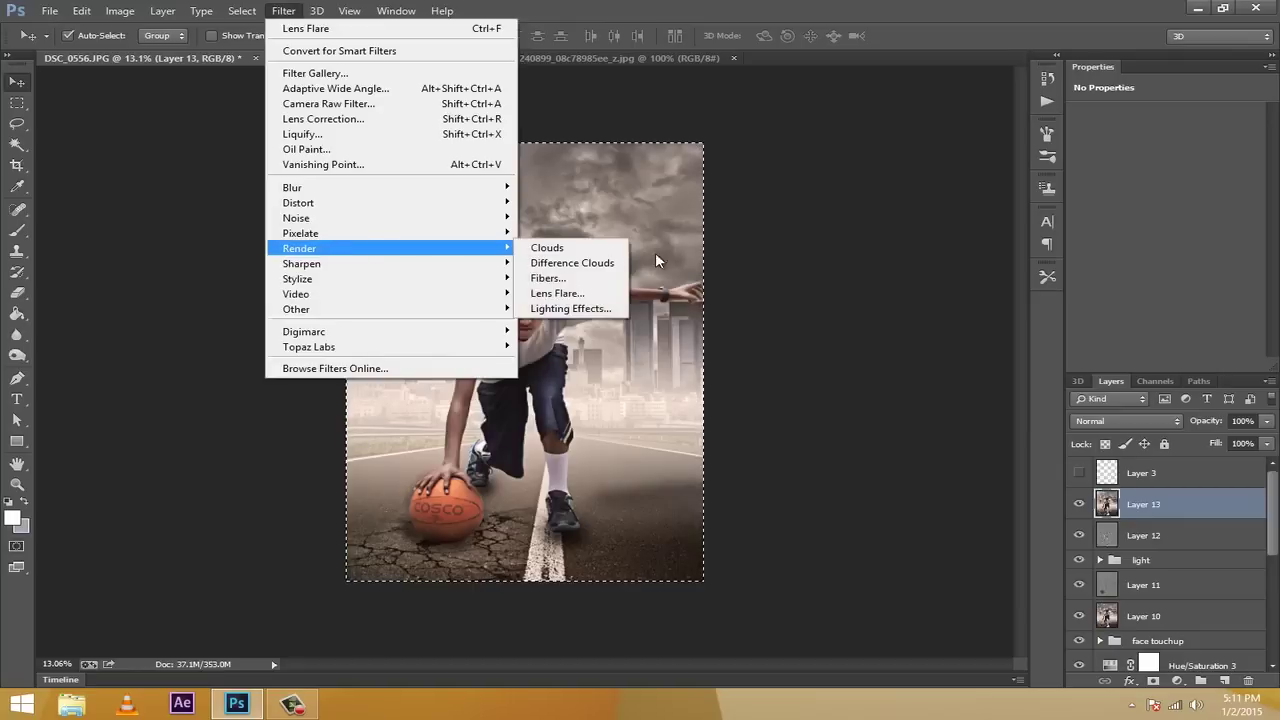
click(557, 293)
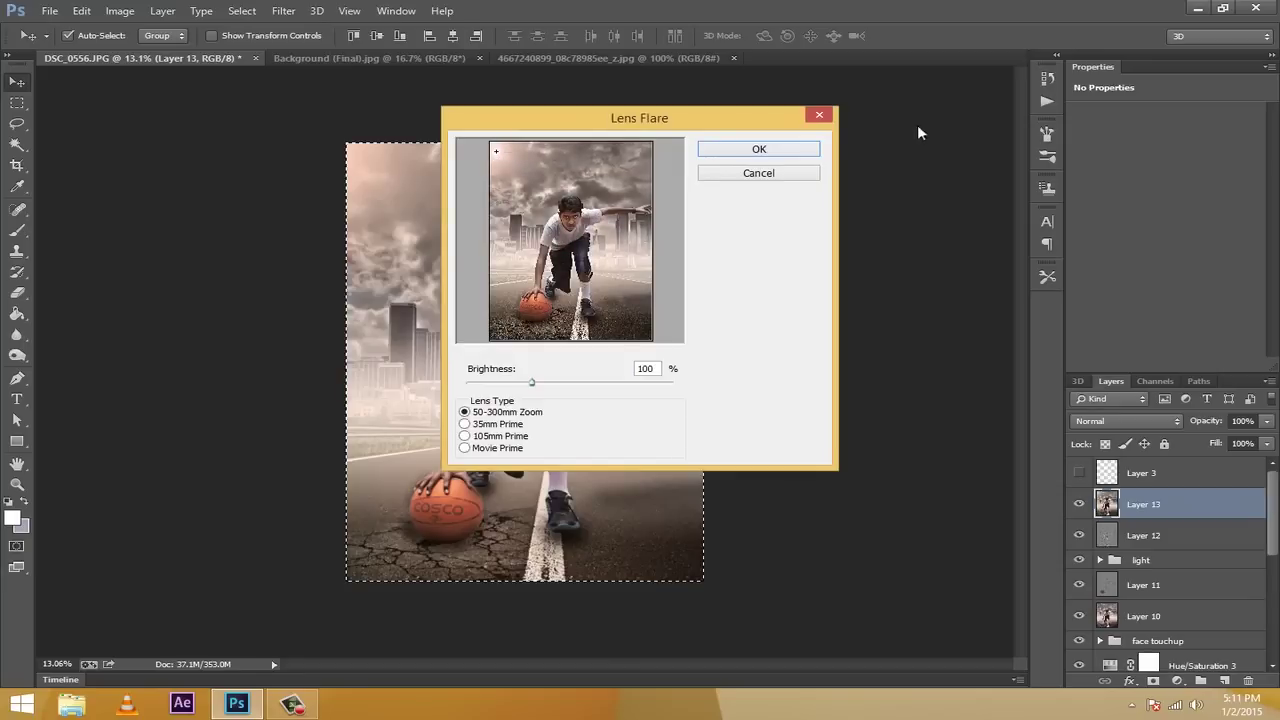
click(800, 151)
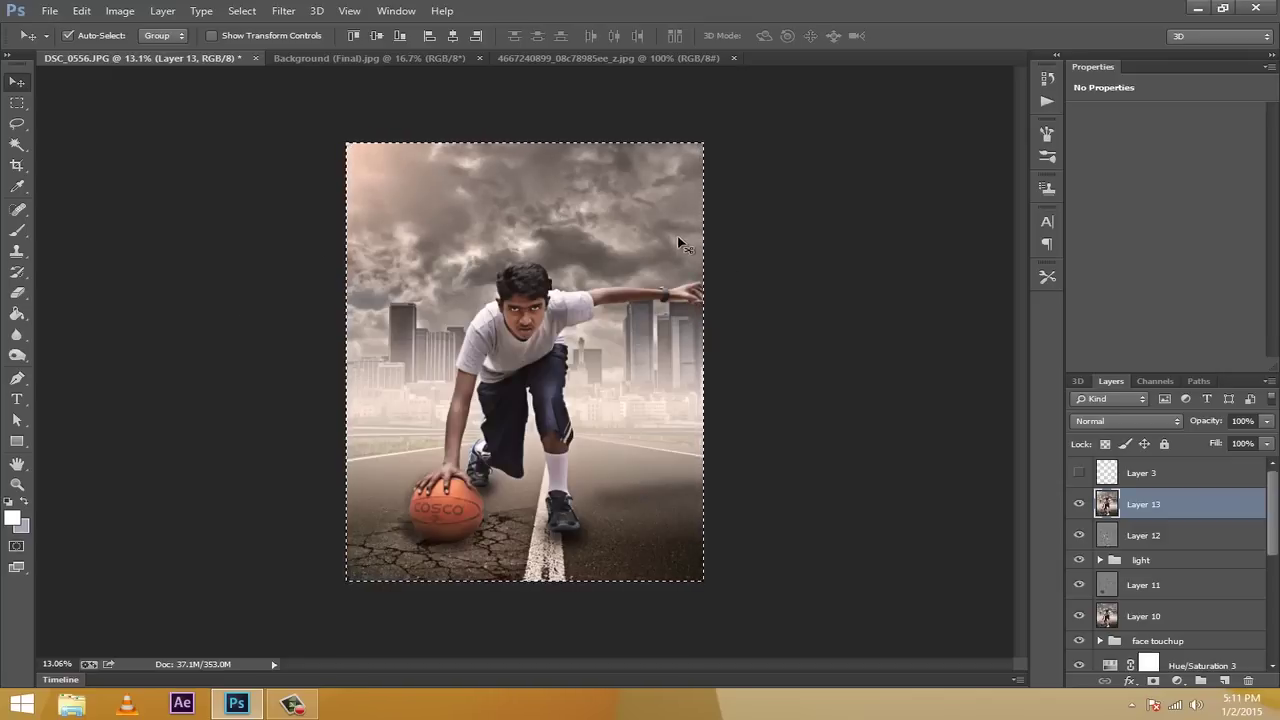
Create a new layer above the stamped layer and fill it with black at 100% opacity
click(1224, 680)
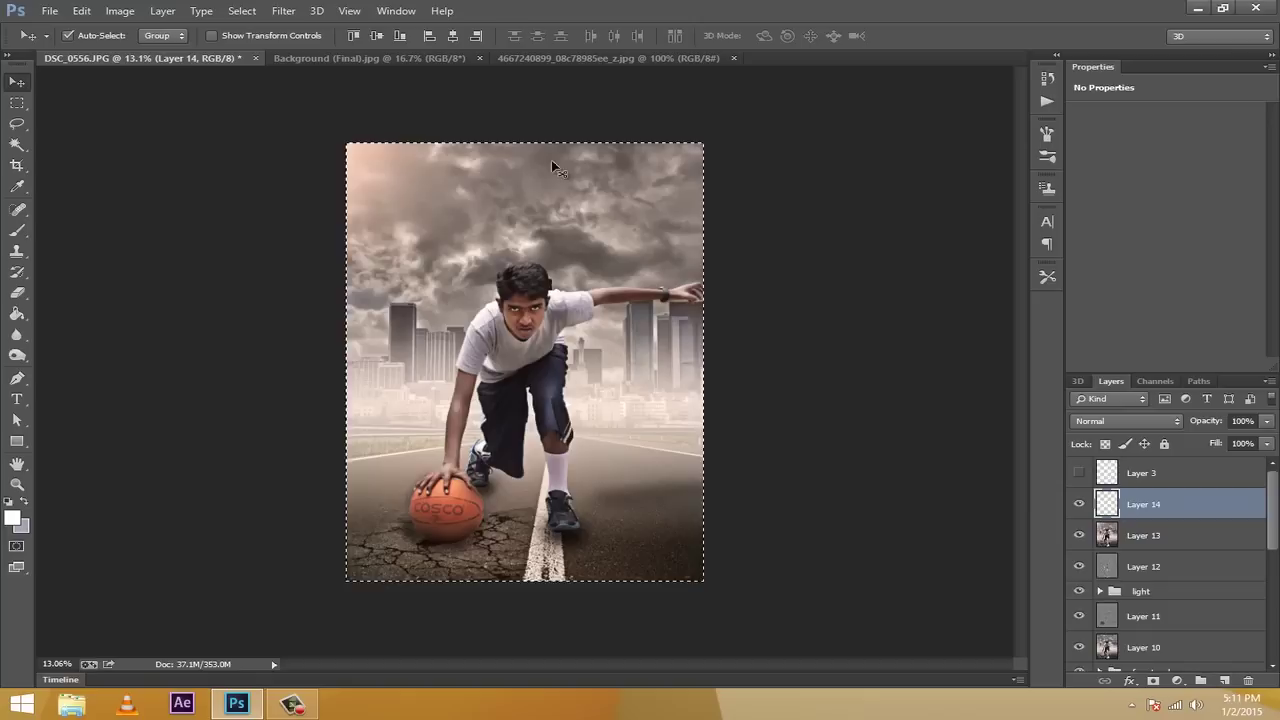
click(408, 200)
click(638, 272)
key(m)
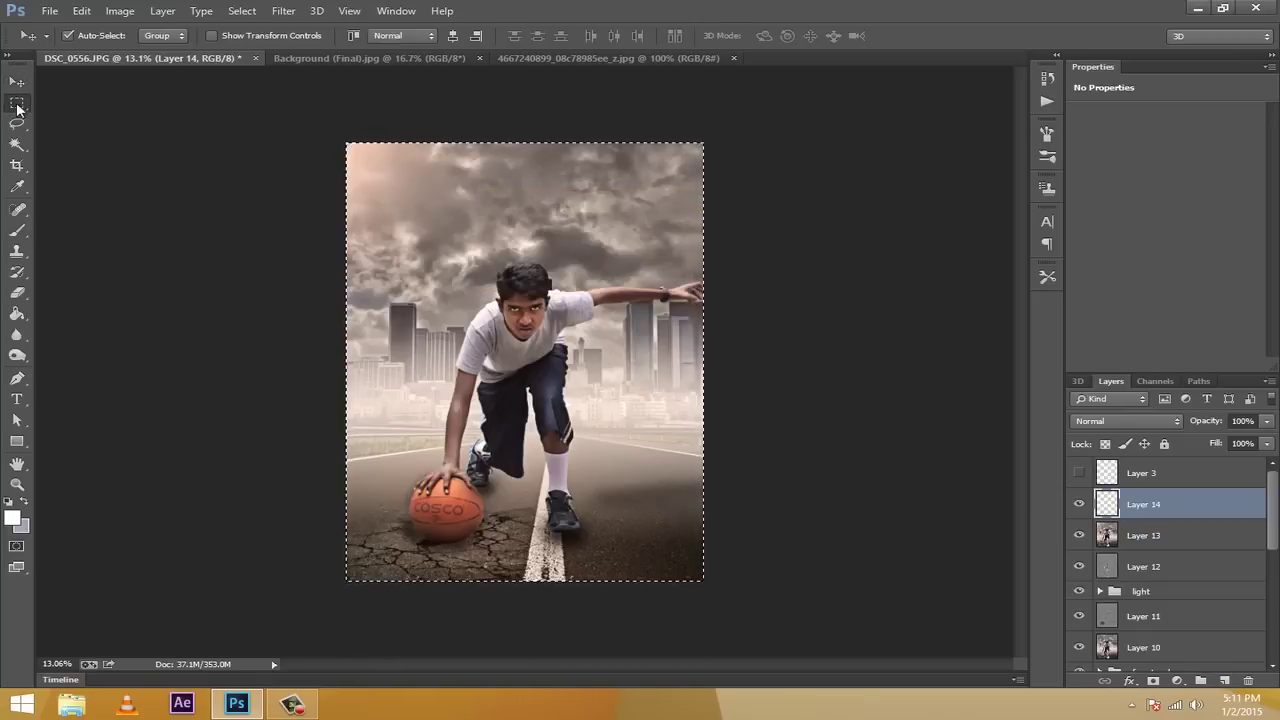
right_click(385, 178)
click(455, 404)
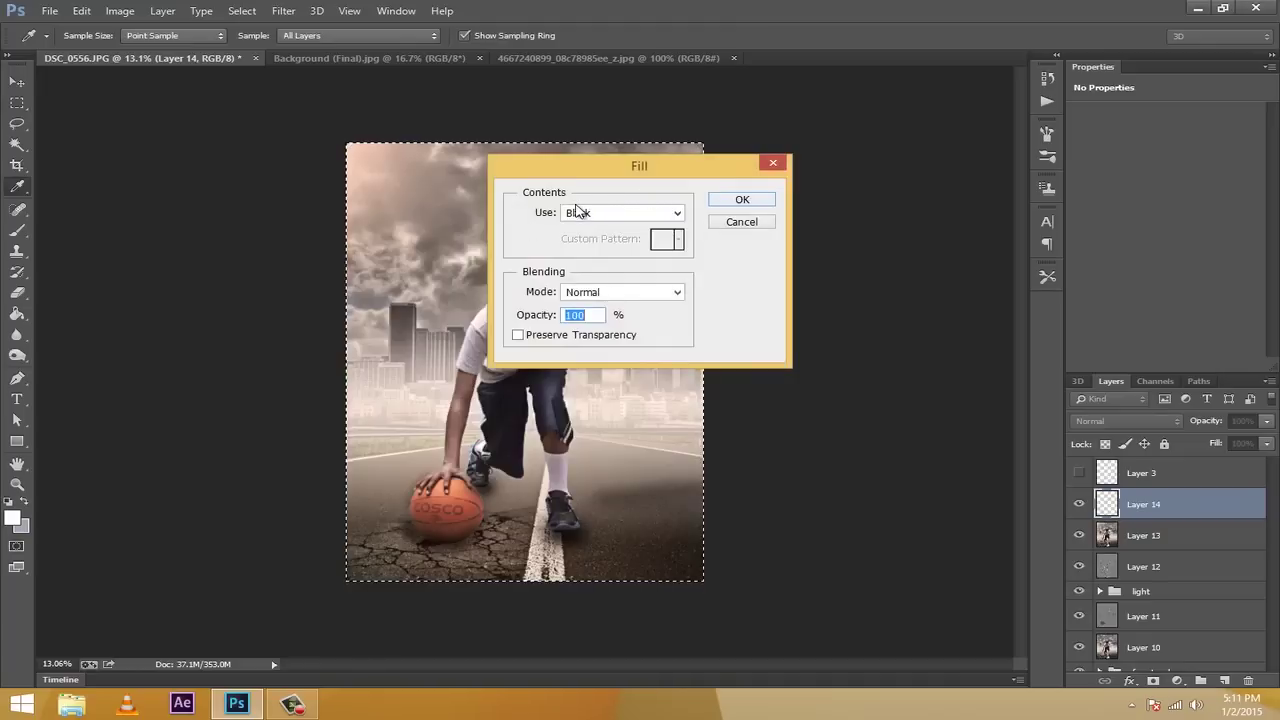
click(749, 202)
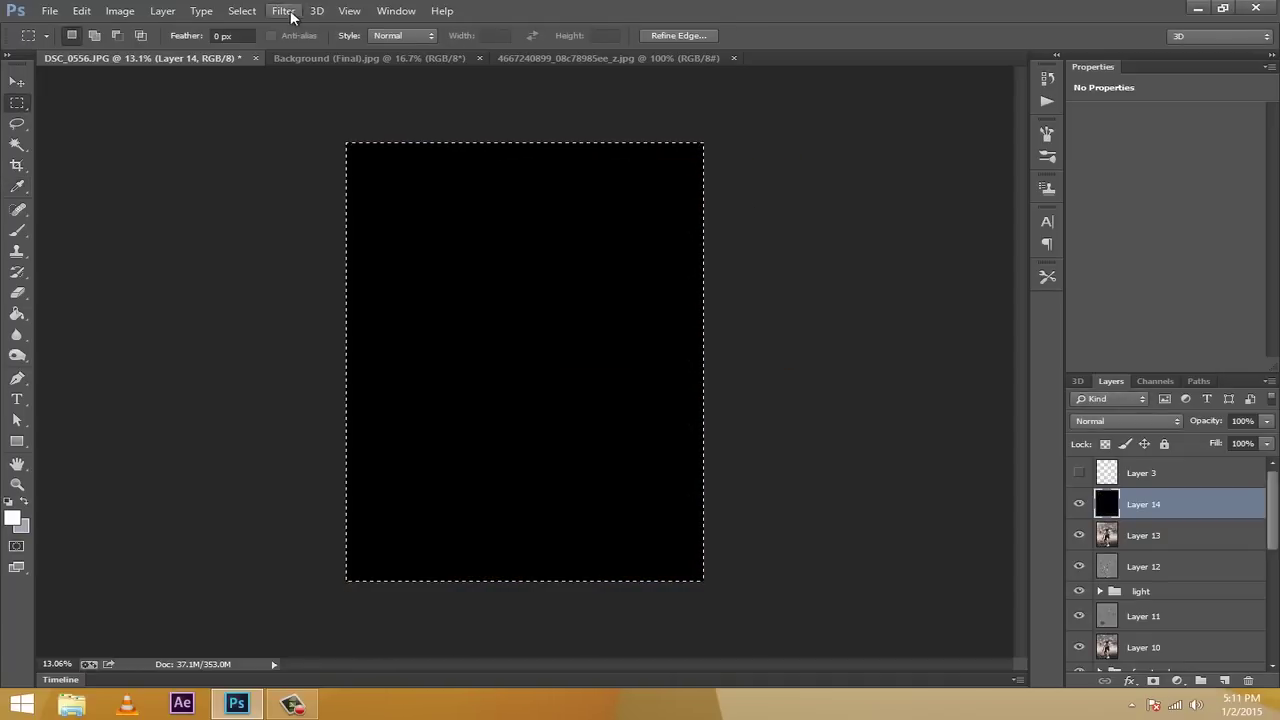
Apply the last Lens Flare filter to the black layer and set its blend mode to Screen
click(288, 12)
click(298, 28)
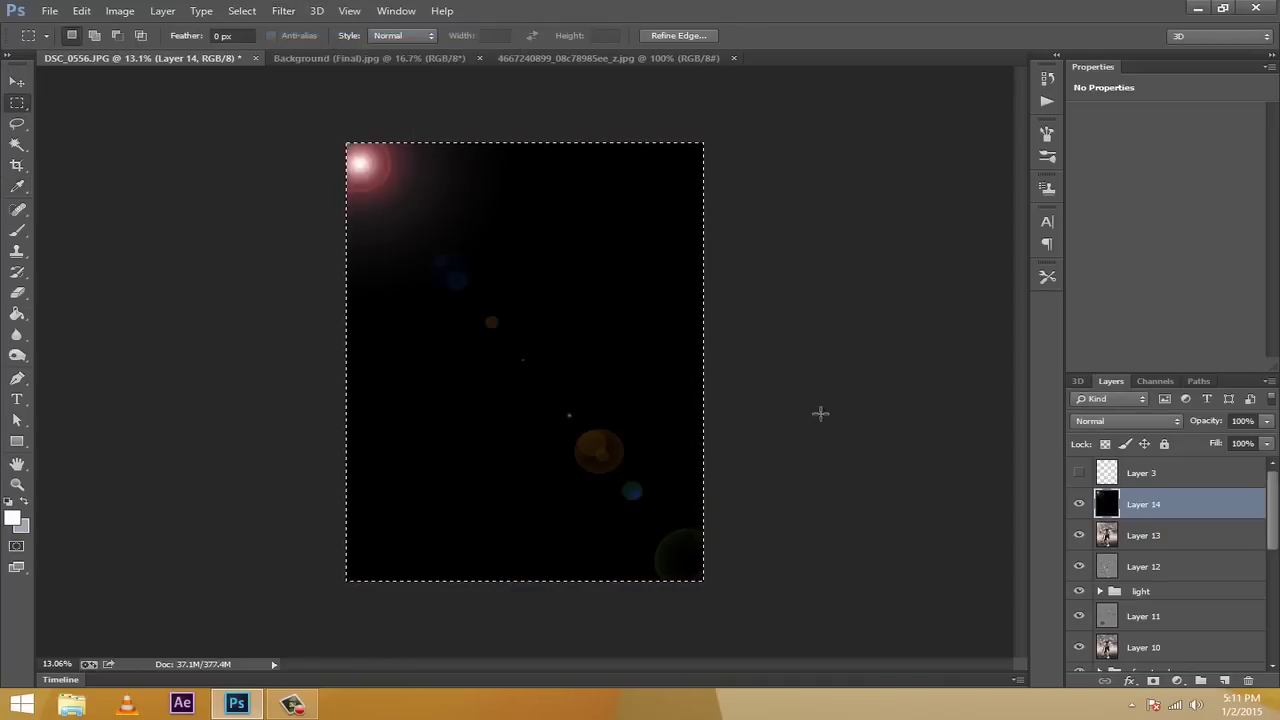
click(1179, 429)
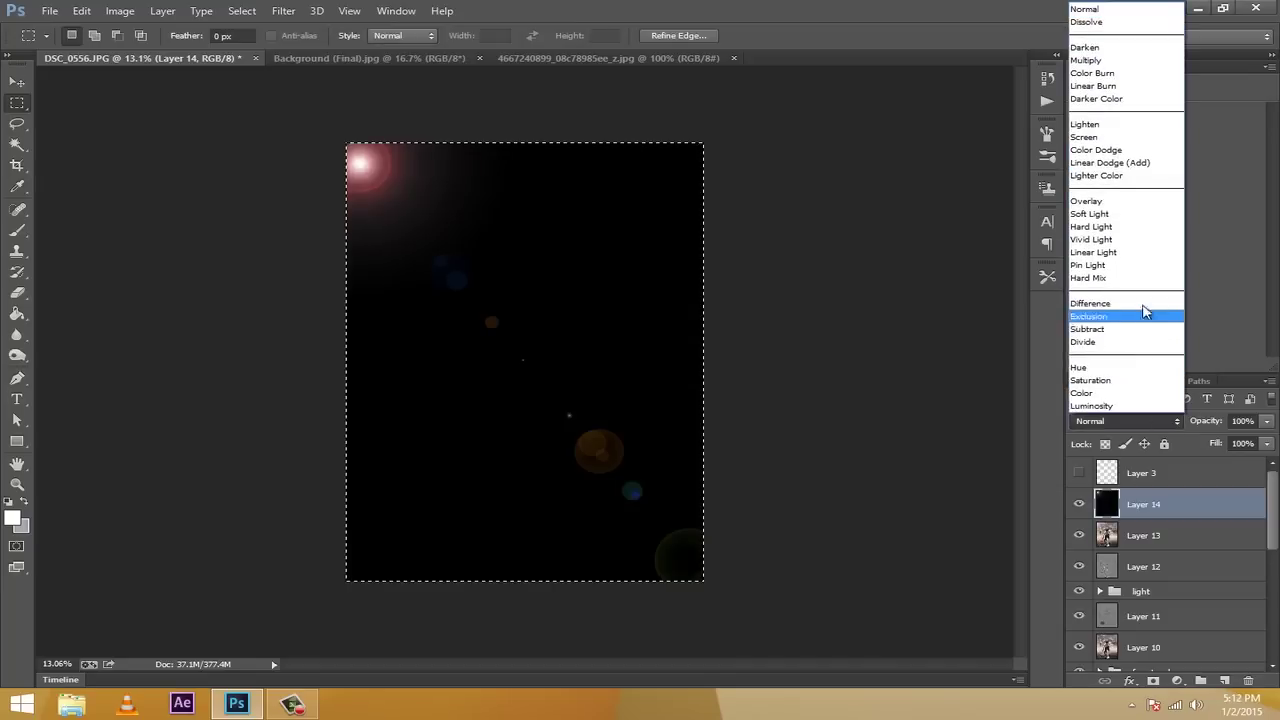
click(1102, 134)
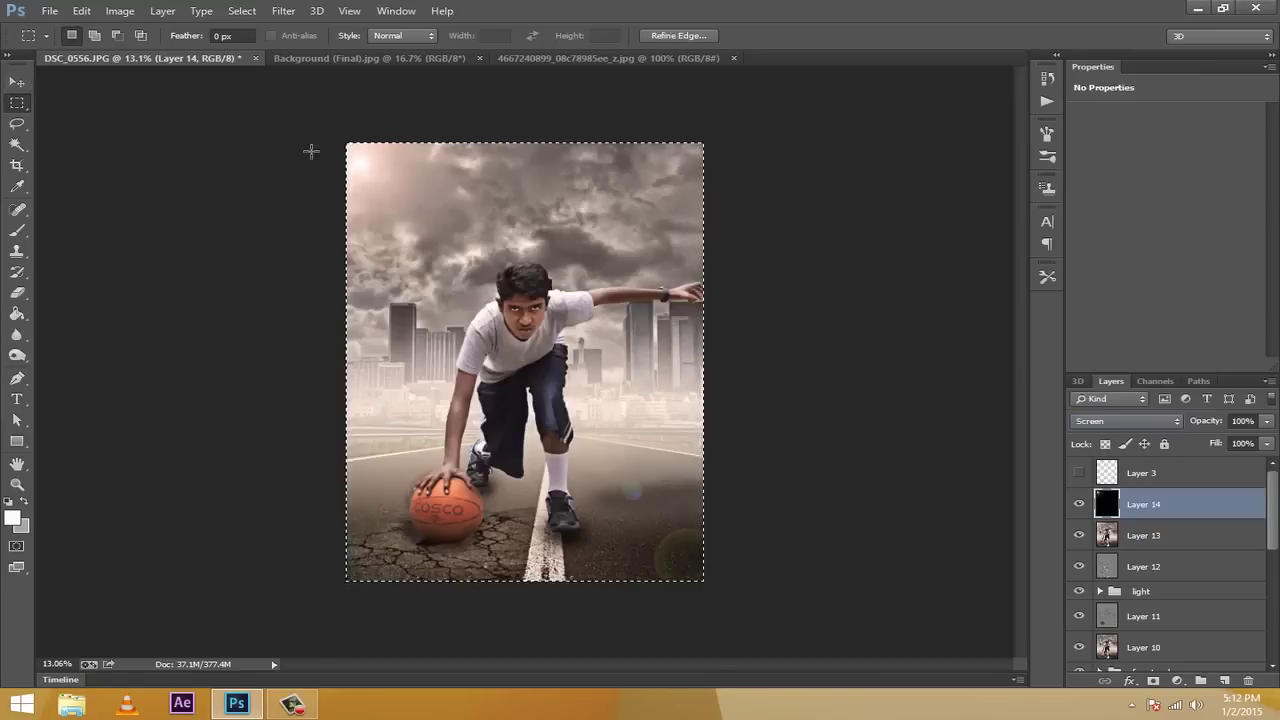
Try to reposition the lens flare layer with Free Transform
click(17, 81)
drag(405, 212, 440, 153)
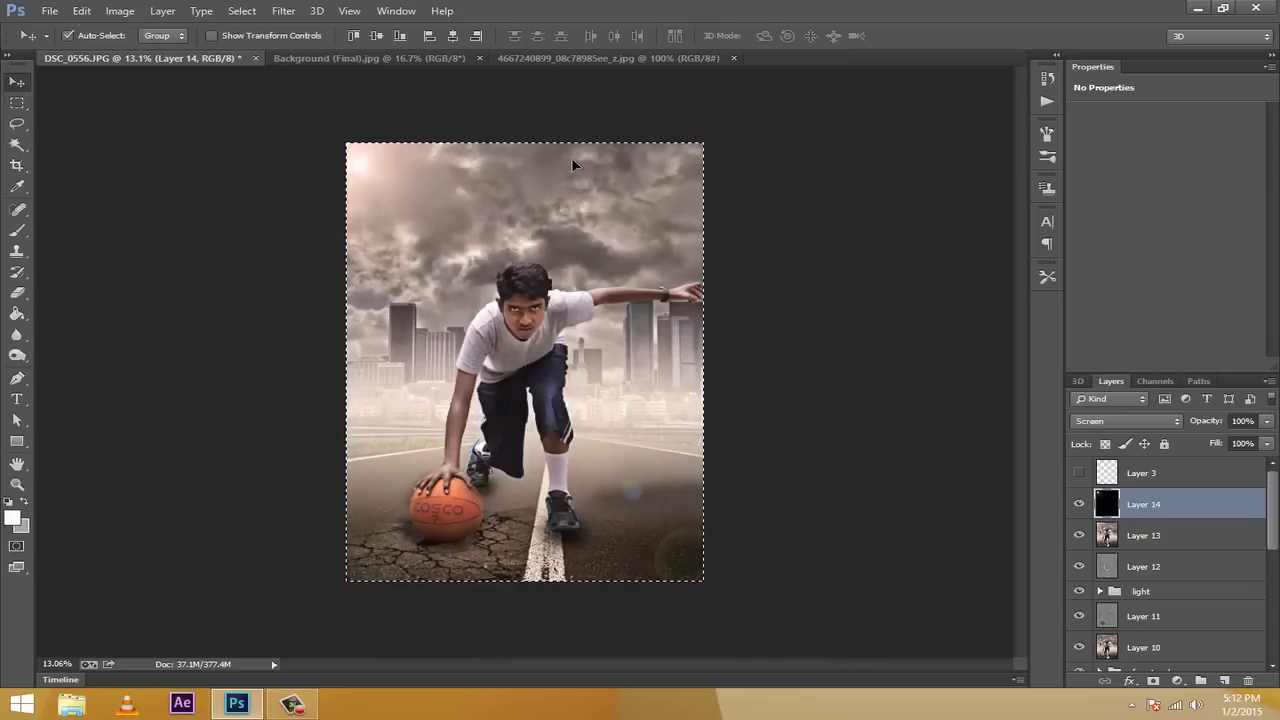
key(ctrl+t)
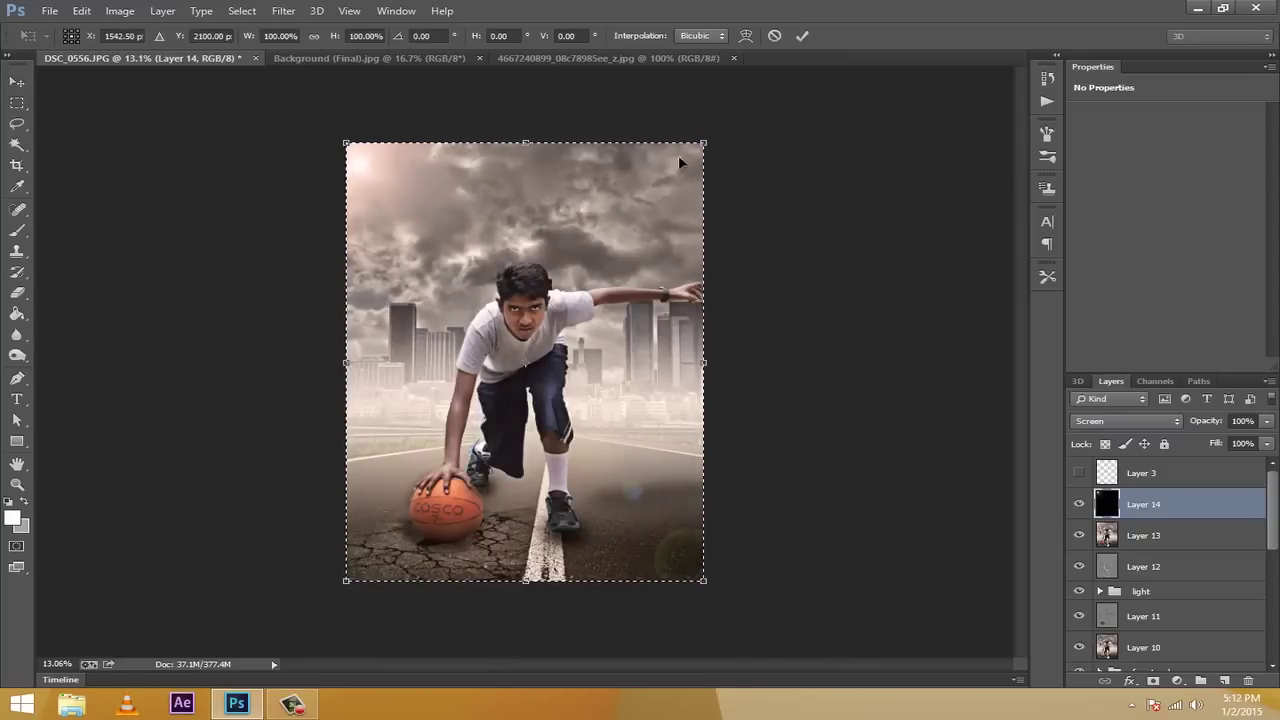
drag(720, 134, 595, 286)
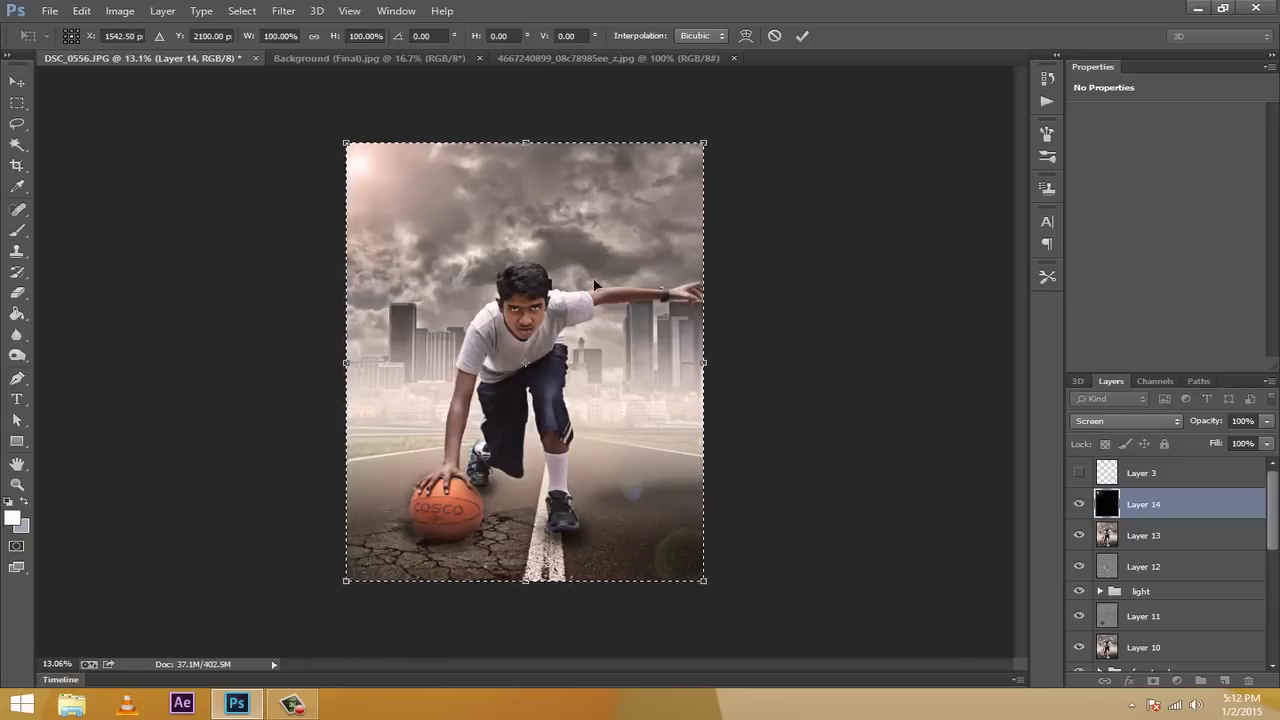
click(801, 36)
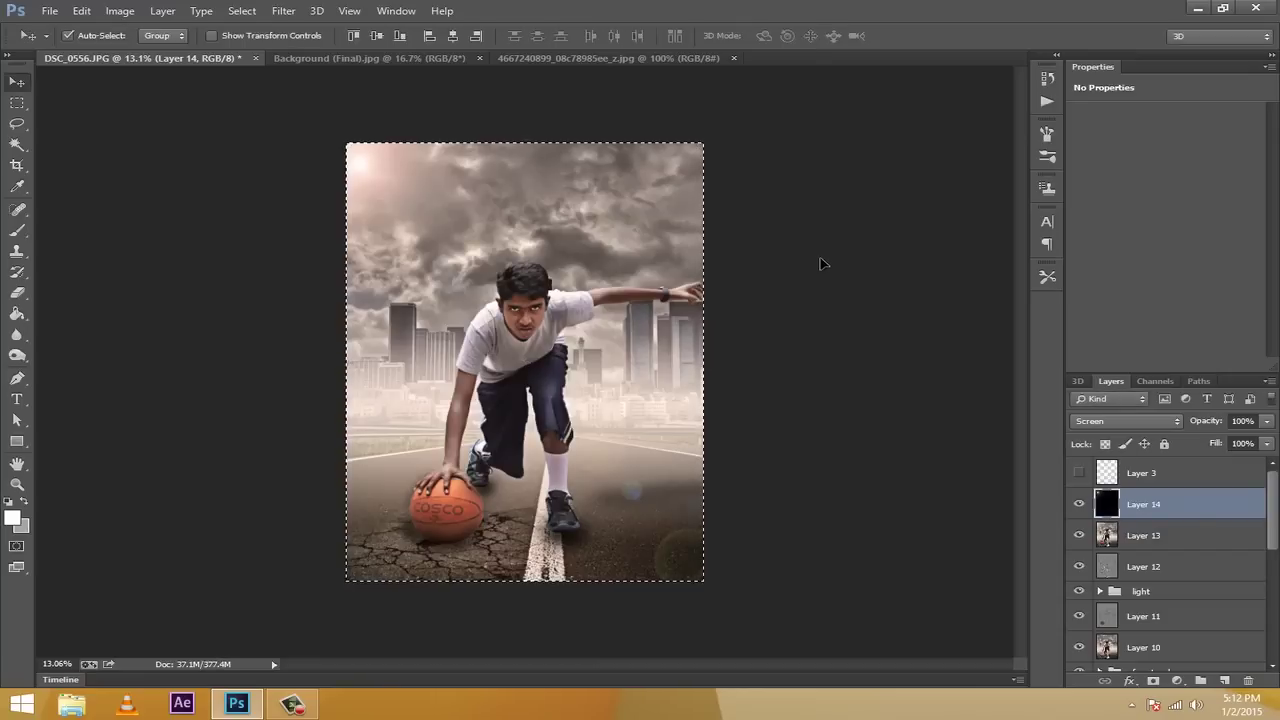
Select the stamped layer beneath the lens flare layer and hide the flare
click(1151, 537)
click(1139, 538)
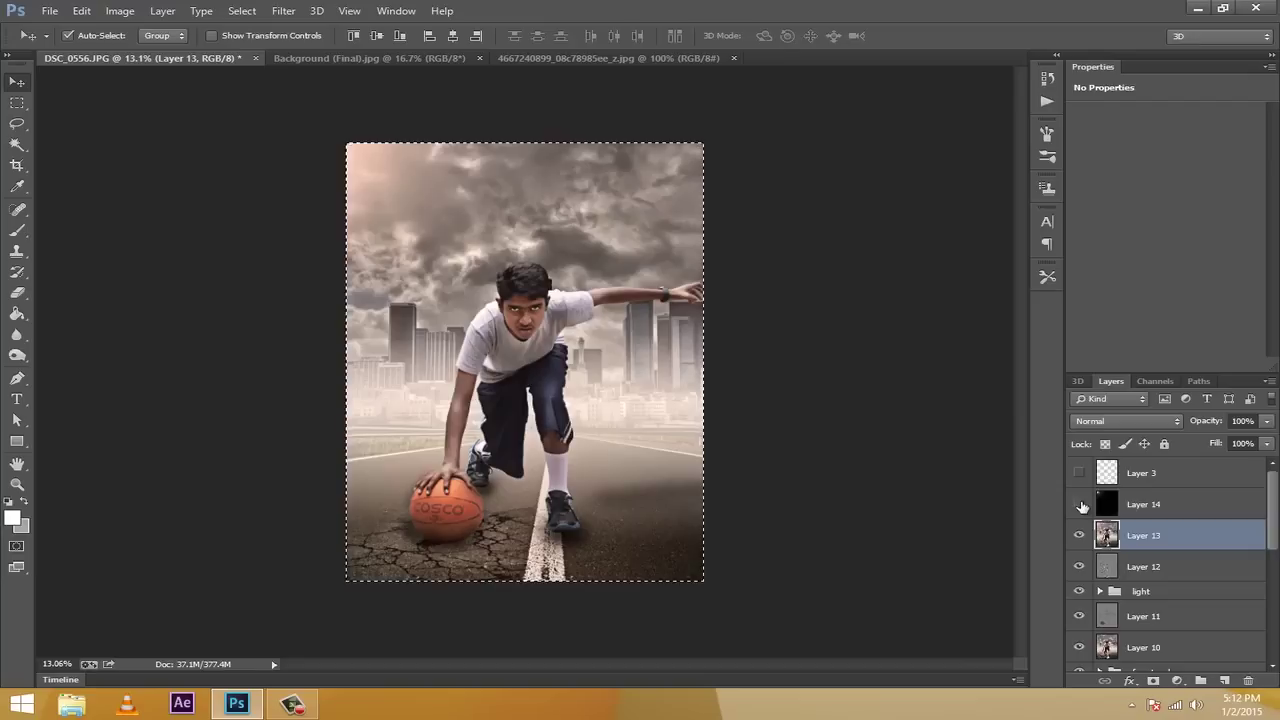